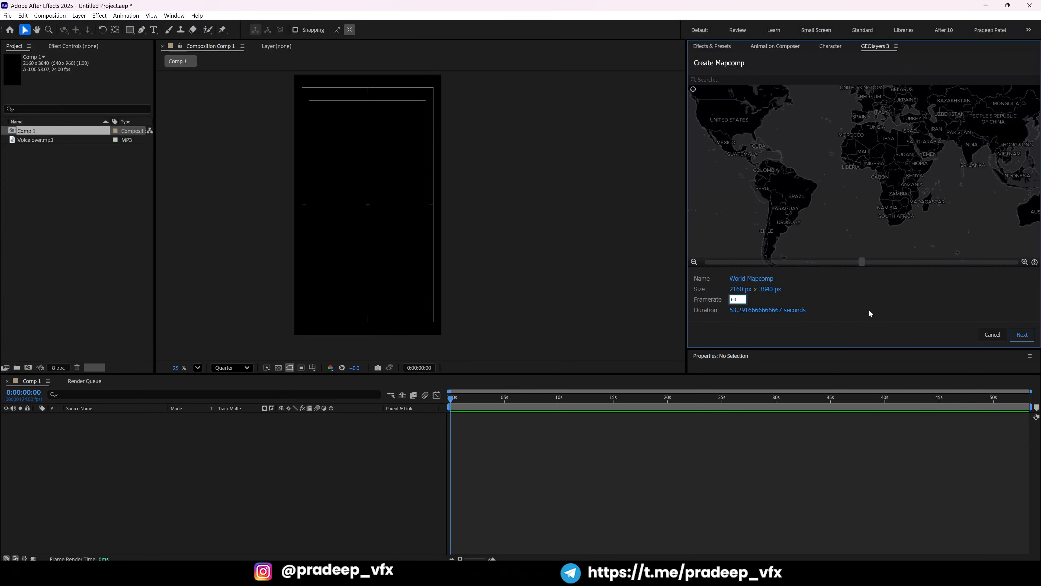
# Create the World Mapcomp at 2160 x 3840 px with Bing Aerial imagery and dismiss the hint.
pyautogui.click(1021, 335)
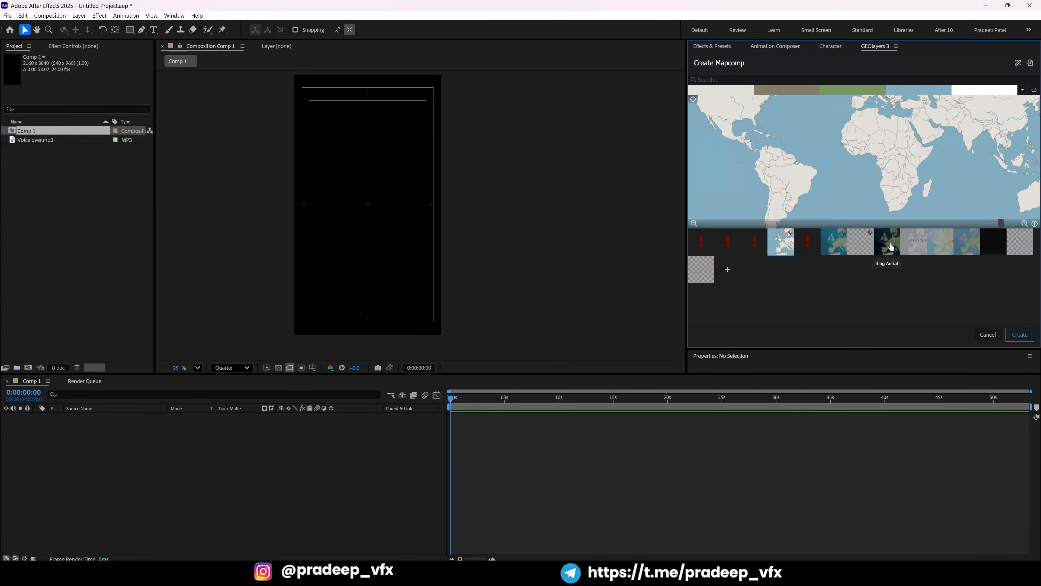
pyautogui.click(892, 246)
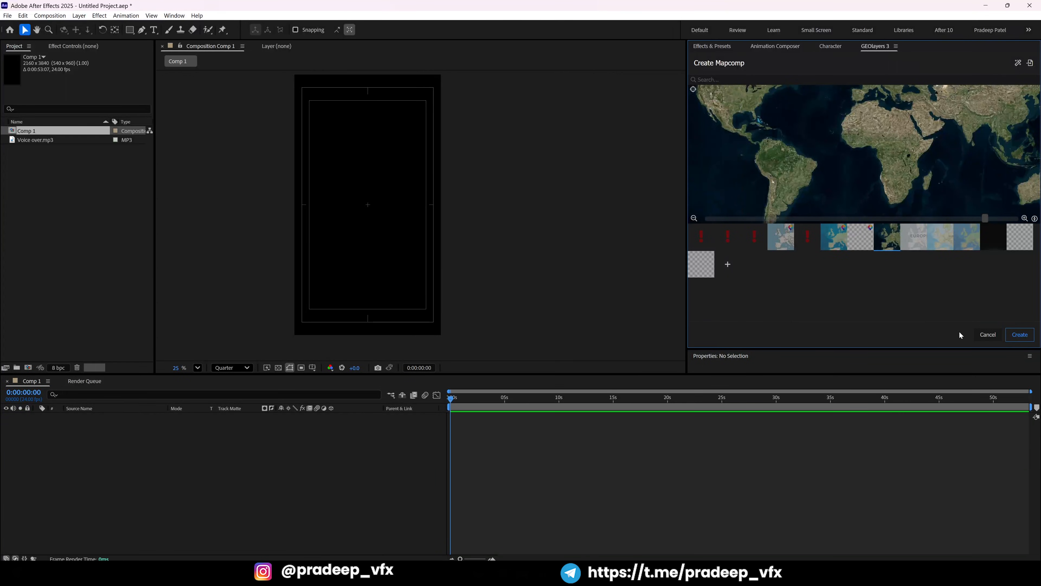
pyautogui.click(1026, 336)
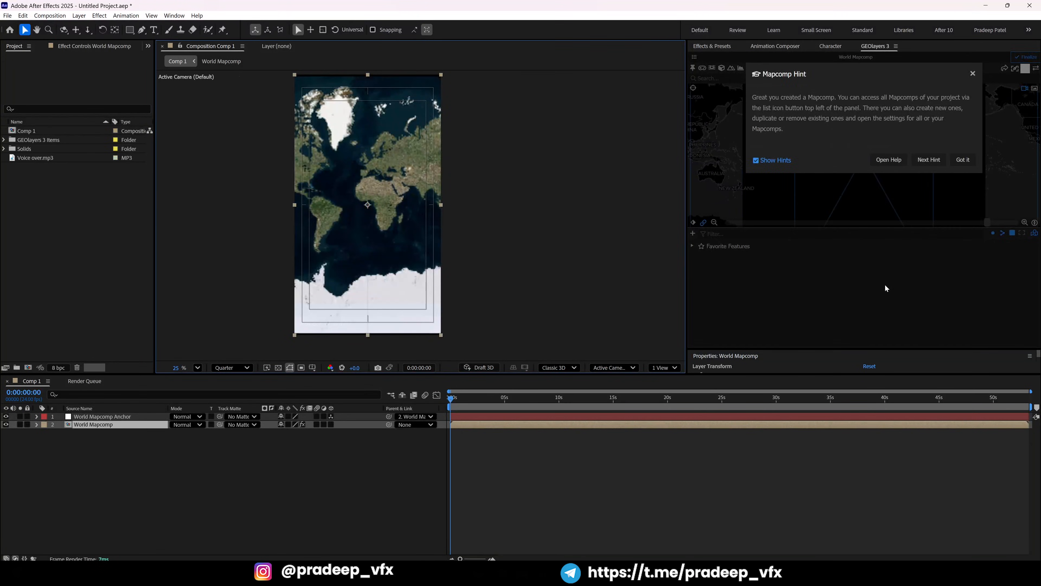
pyautogui.click(973, 74)
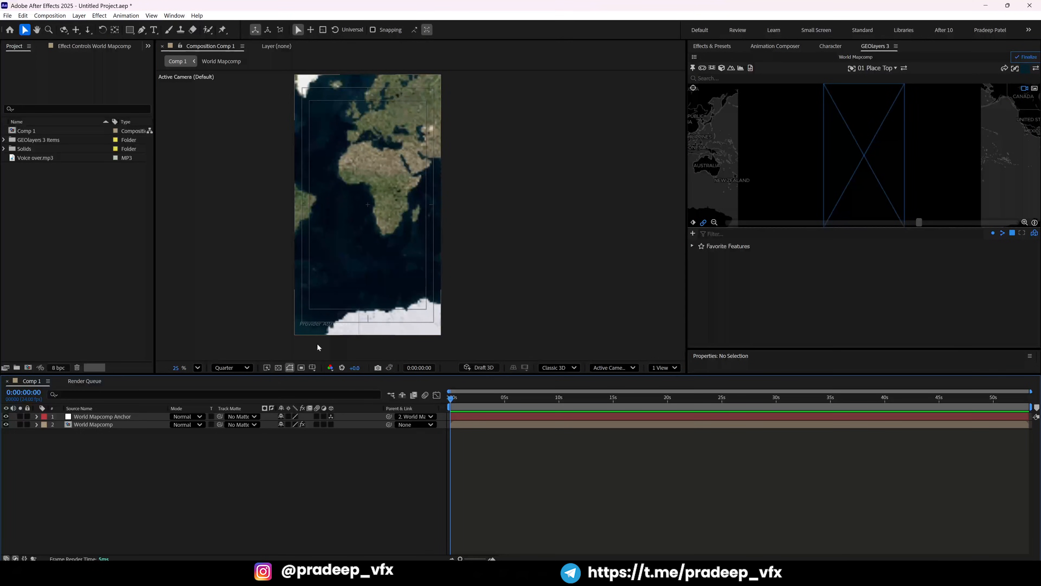
# Make the World Mapcomp layer 3D and tilt it to an X Rotation of -30°.
pyautogui.click(331, 424)
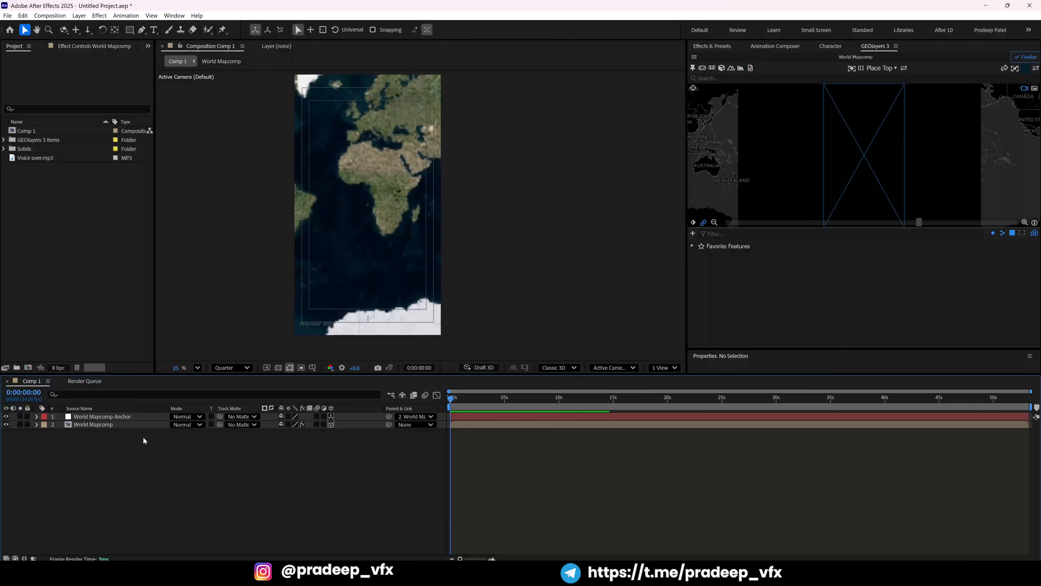
pyautogui.click(118, 425)
pyautogui.press('r')
pyautogui.click(81, 442)
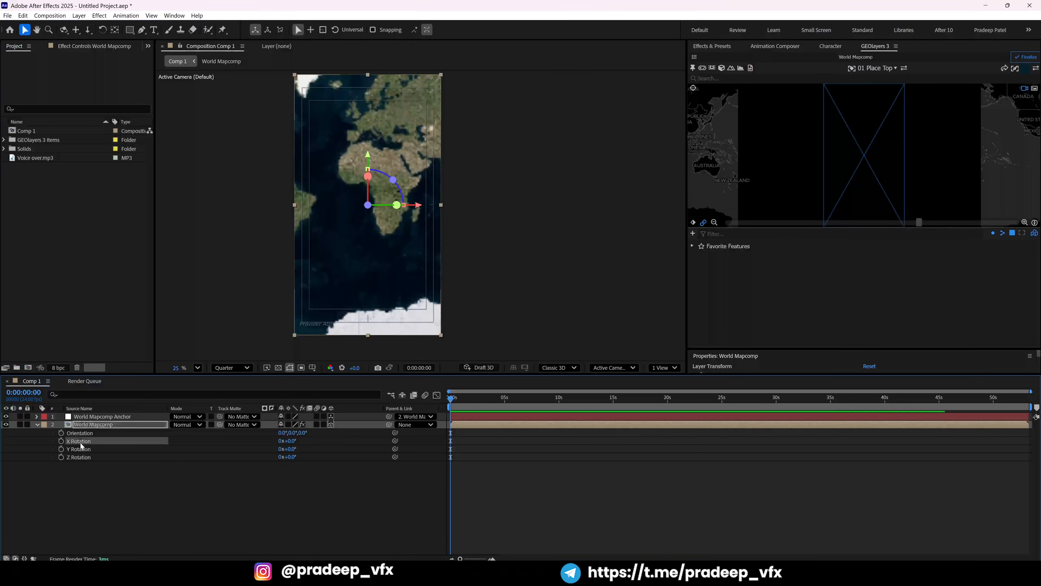
pyautogui.moveTo(288, 441); pyautogui.dragTo(294, 444)
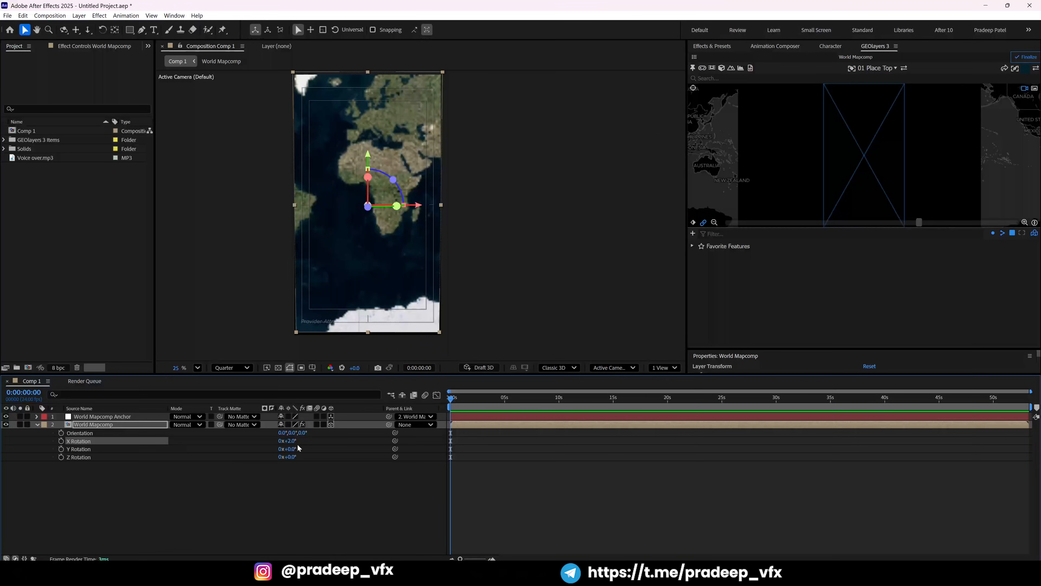
pyautogui.click(291, 441)
pyautogui.write('-25')
pyautogui.press('Return')
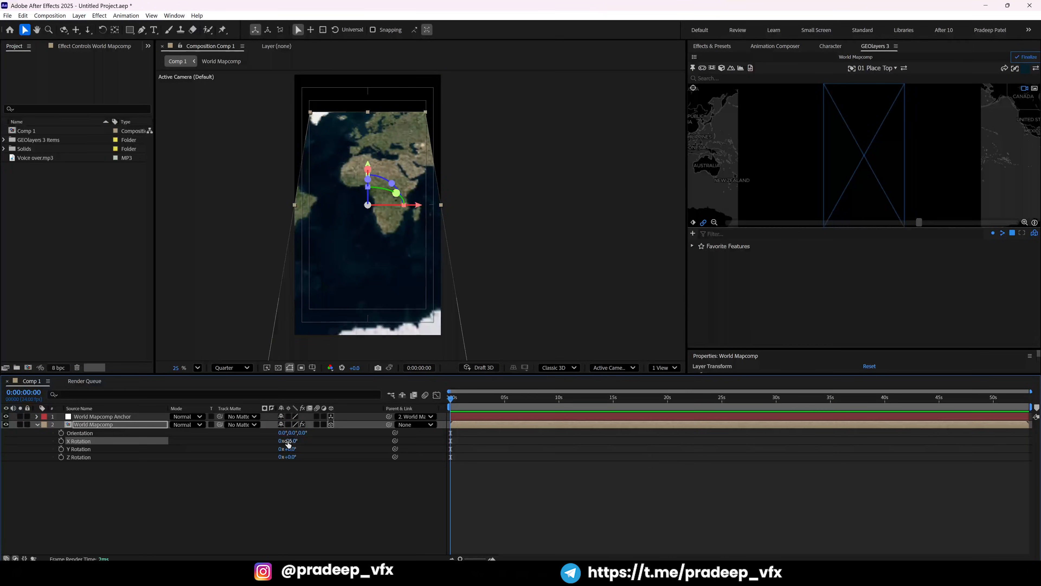
pyautogui.click(296, 443)
pyautogui.press('Return')
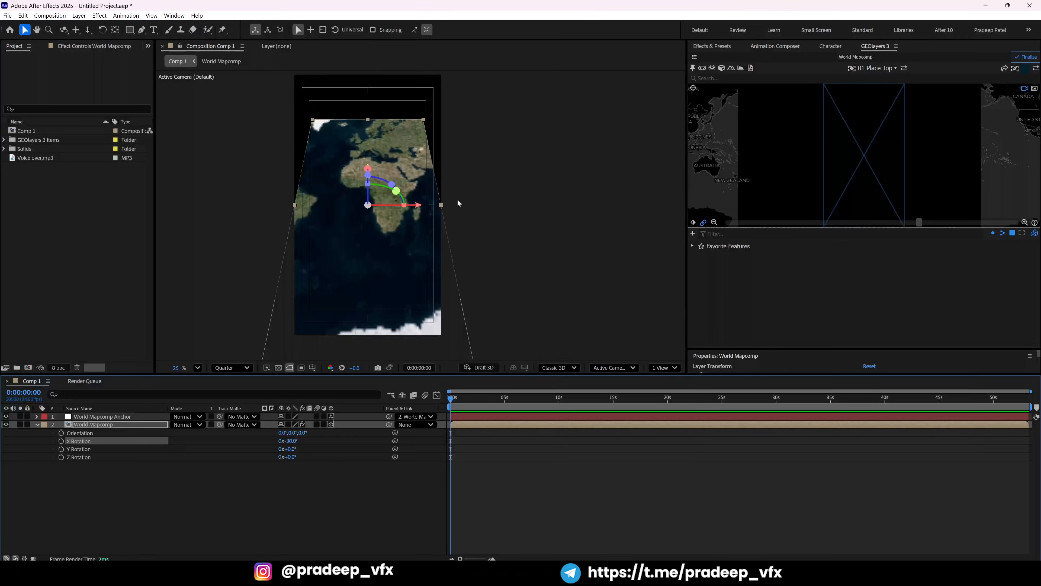
pyautogui.click(165, 474)
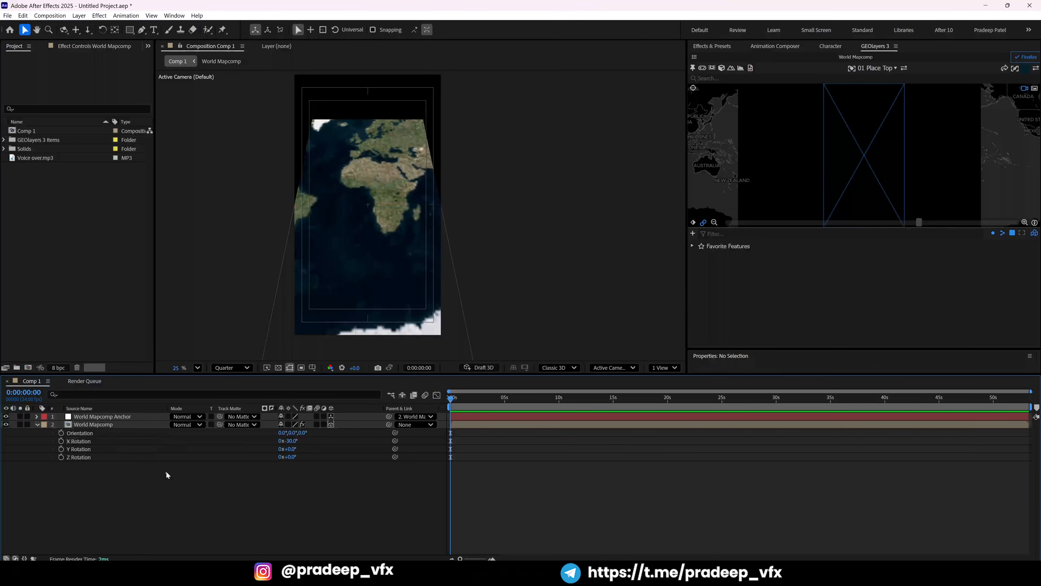
pyautogui.click(129, 32)
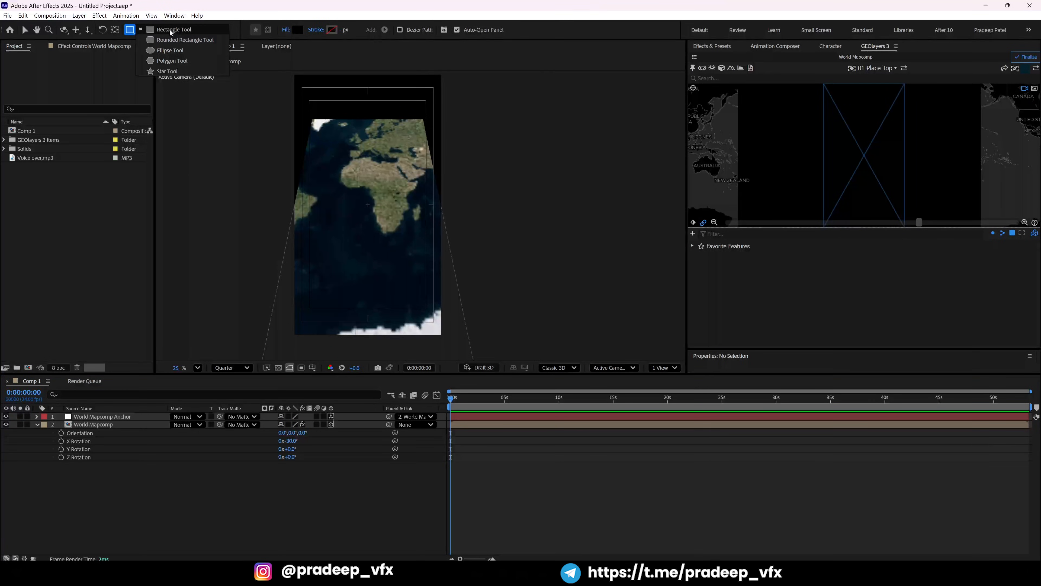
pyautogui.click(101, 490)
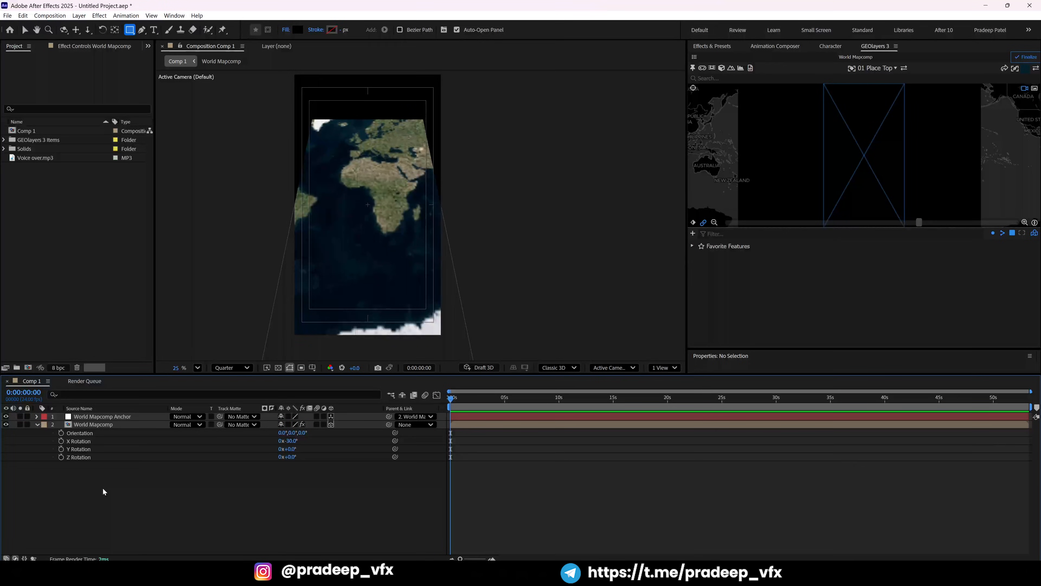
pyautogui.hotkey('ctrl', 'y')
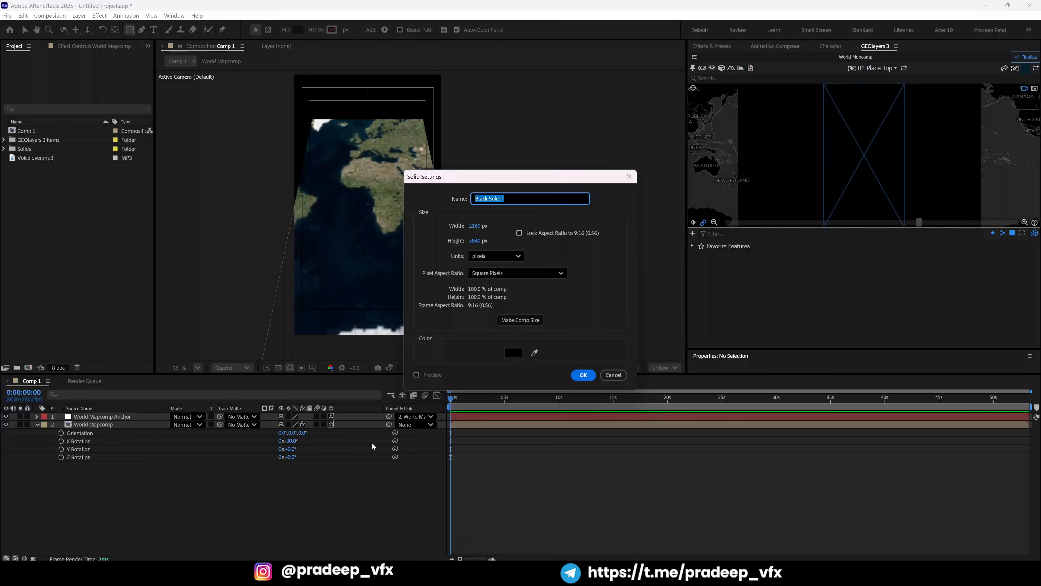
pyautogui.click(256, 491)
pyautogui.click(613, 376)
# Create a black solid of 1080 x 1920 px and use it as the World Mapcomp layer's track matte.
pyautogui.rightClick(311, 509)
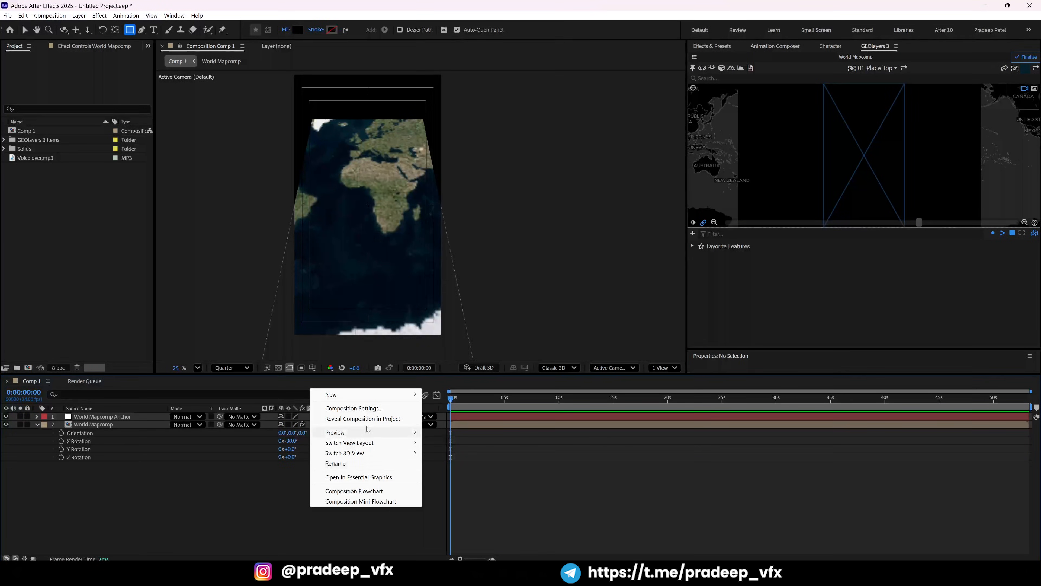
pyautogui.moveTo(355, 399)
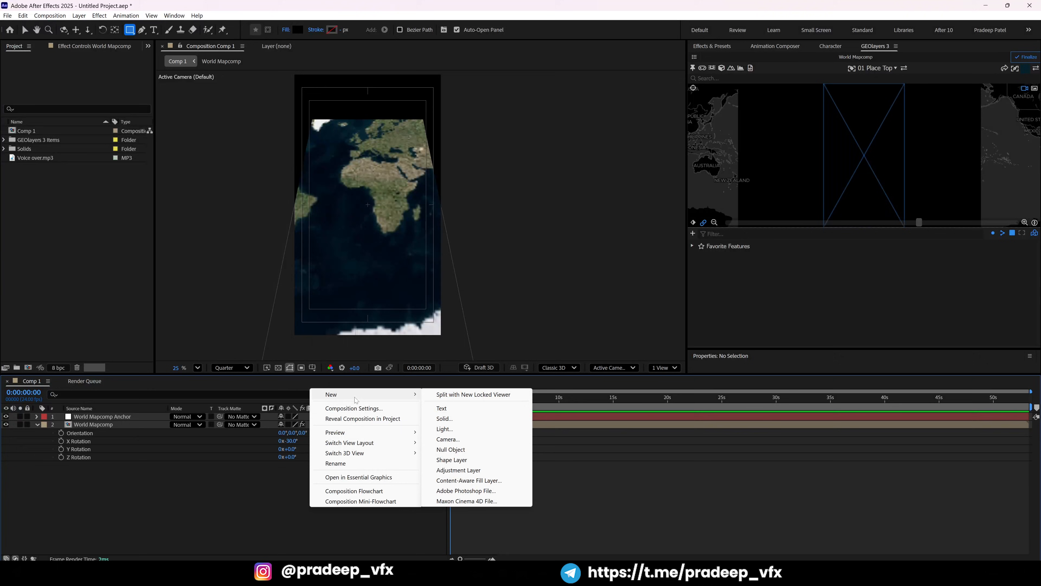
pyautogui.click(448, 419)
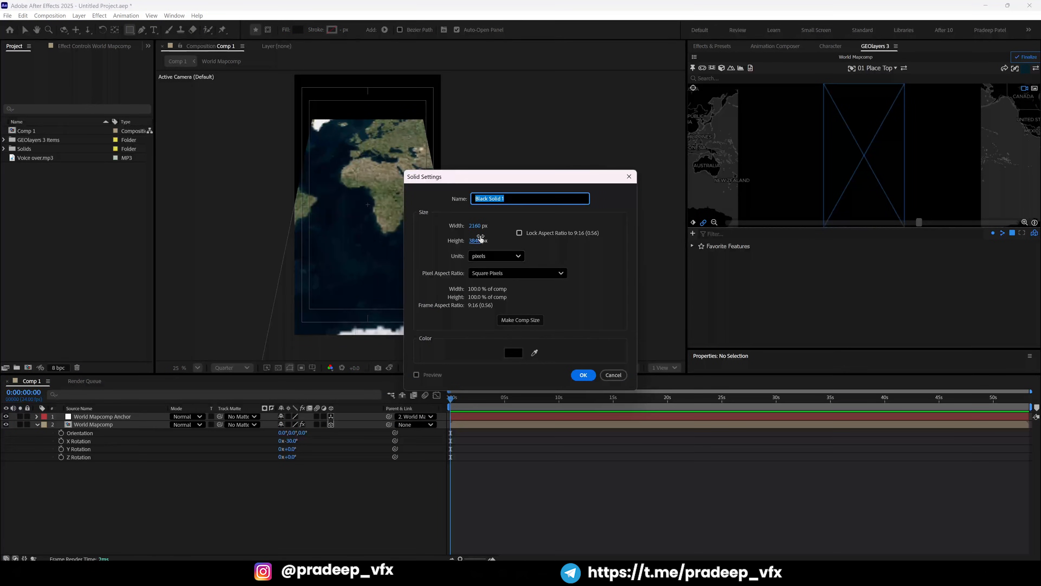
pyautogui.click(477, 226)
pyautogui.write('1080')
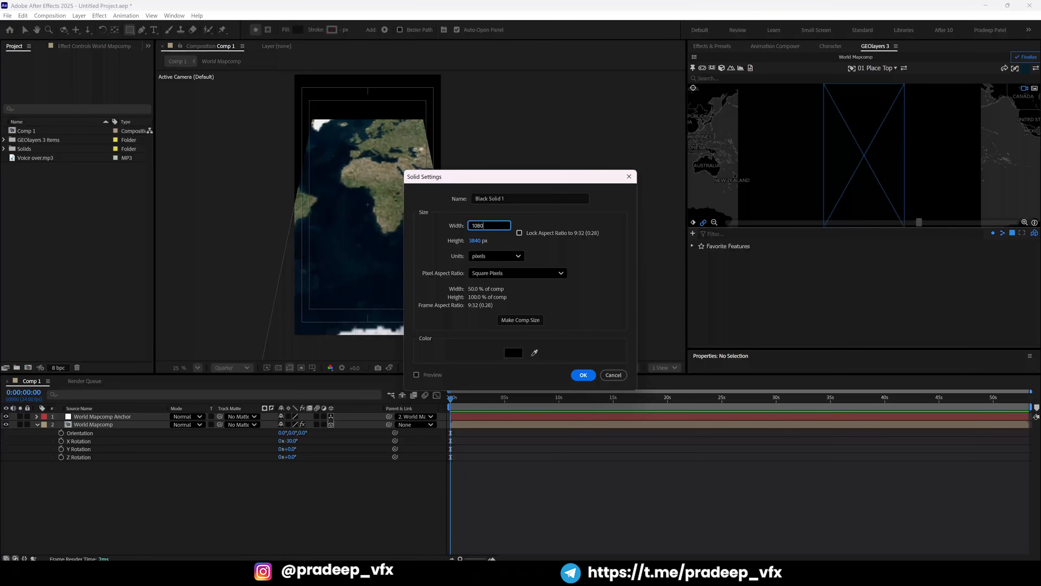
pyautogui.press('Tab')
pyautogui.write('1920')
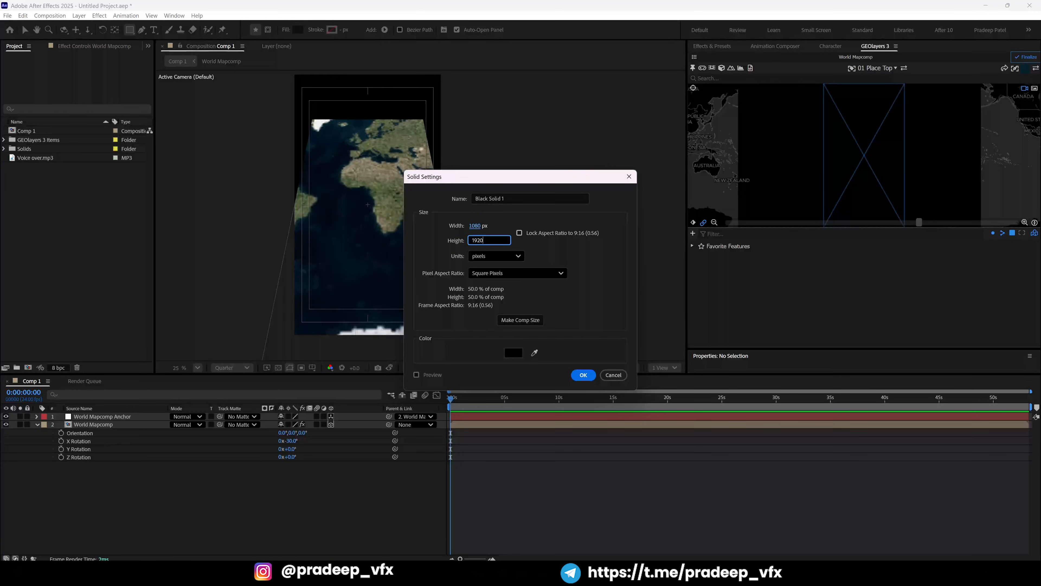
pyautogui.press('Return')
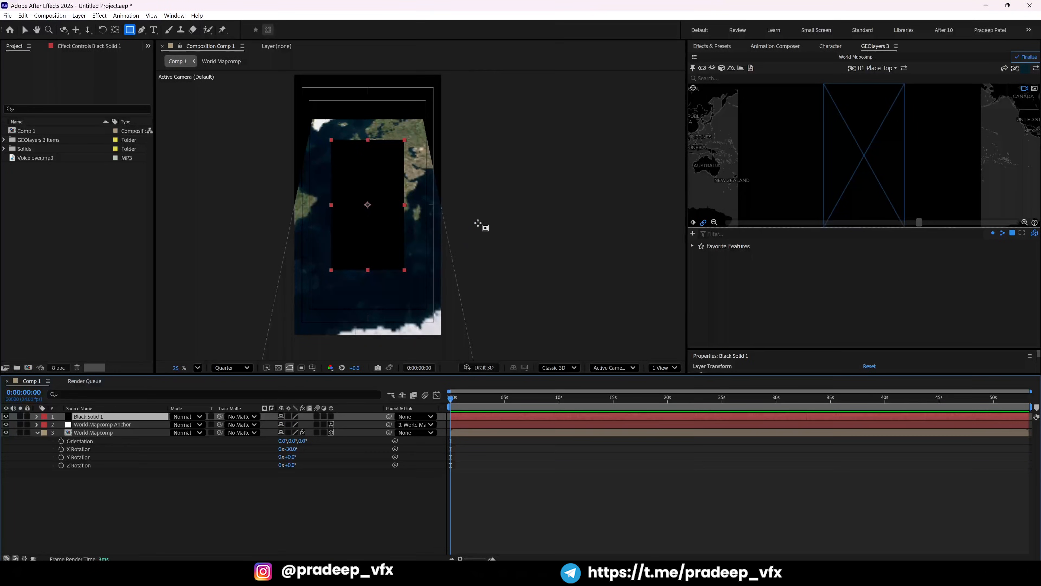
pyautogui.click(117, 433)
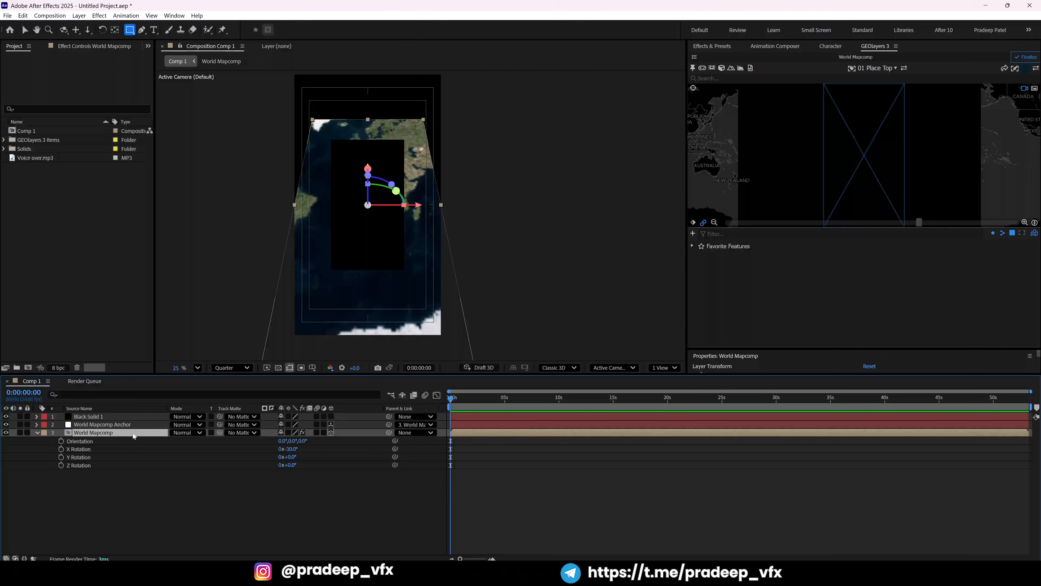
pyautogui.moveTo(220, 432); pyautogui.dragTo(80, 417)
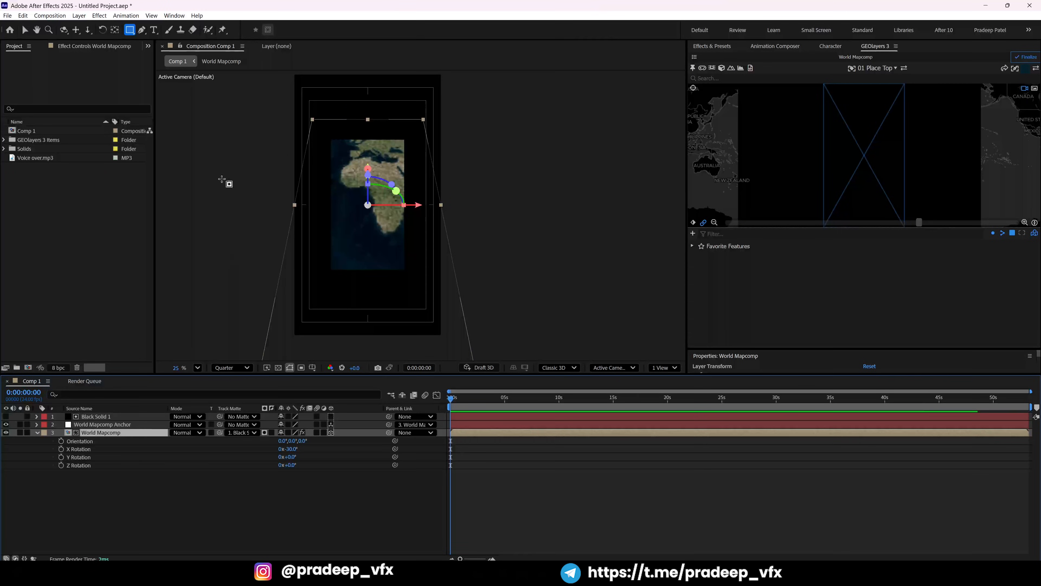
# Show the rulers and place four guides along the left, top, right and bottom edges of the matted map area.
pyautogui.hotkey('ctrl', 'r')
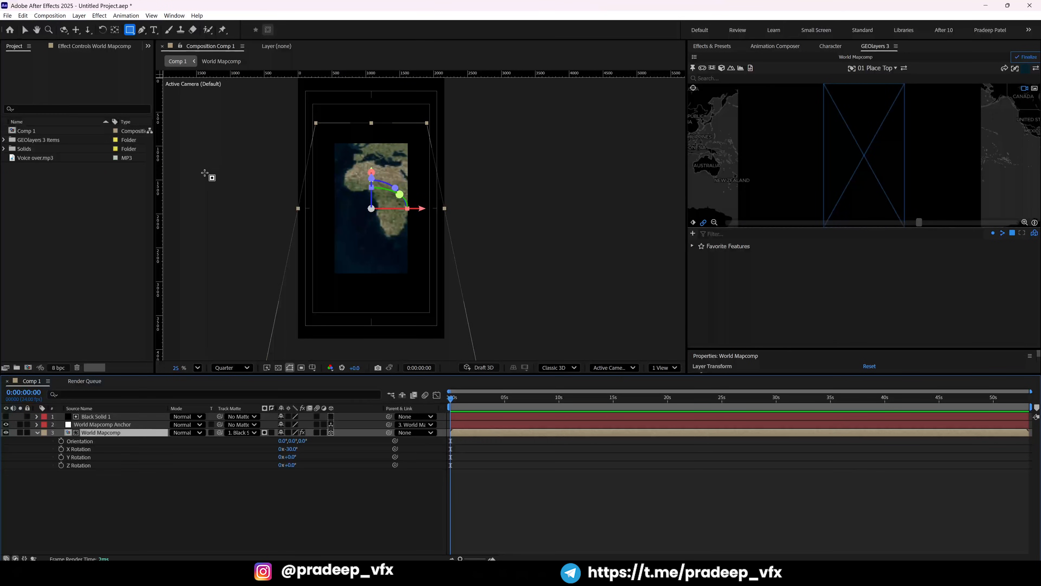
pyautogui.moveTo(157, 168); pyautogui.dragTo(333, 200)
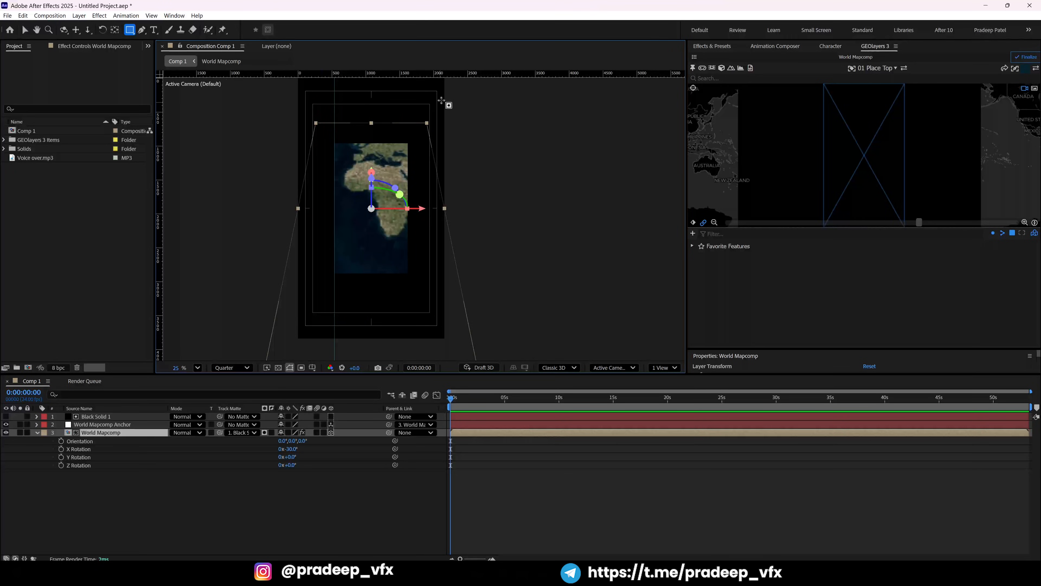
pyautogui.scroll(1, 447, 78)
pyautogui.moveTo(447, 77); pyautogui.dragTo(453, 148)
pyautogui.moveTo(158, 192); pyautogui.dragTo(404, 242)
pyautogui.moveTo(430, 73); pyautogui.dragTo(436, 295)
pyautogui.scroll(2, 417, 283)
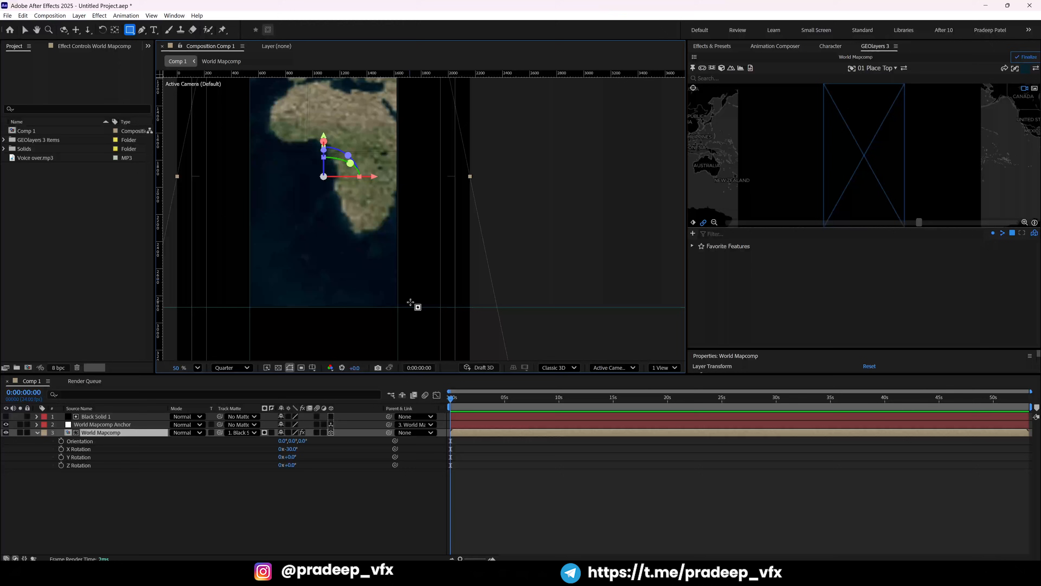
pyautogui.press('v')
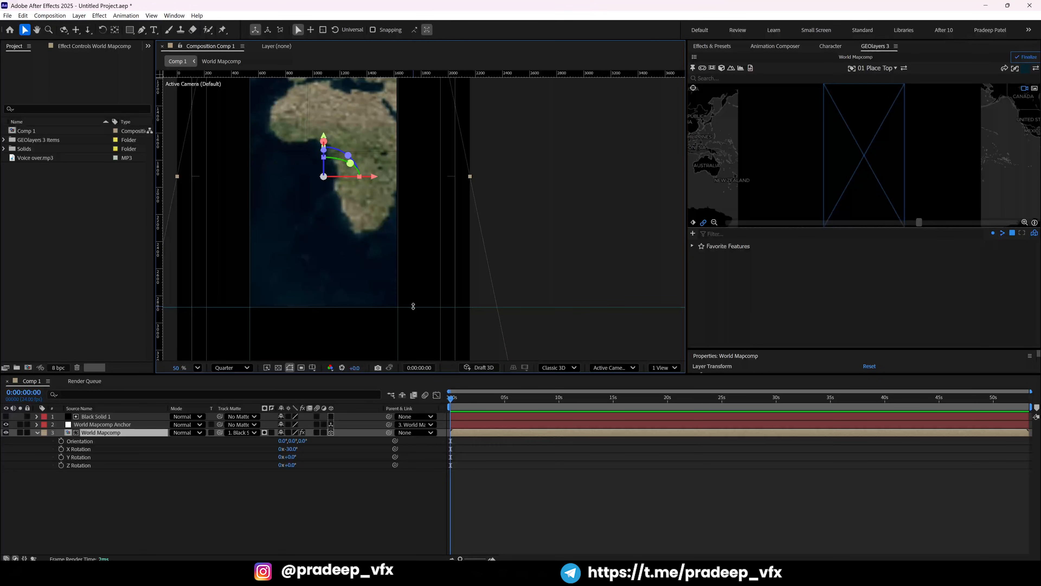
pyautogui.moveTo(414, 306); pyautogui.dragTo(412, 304)
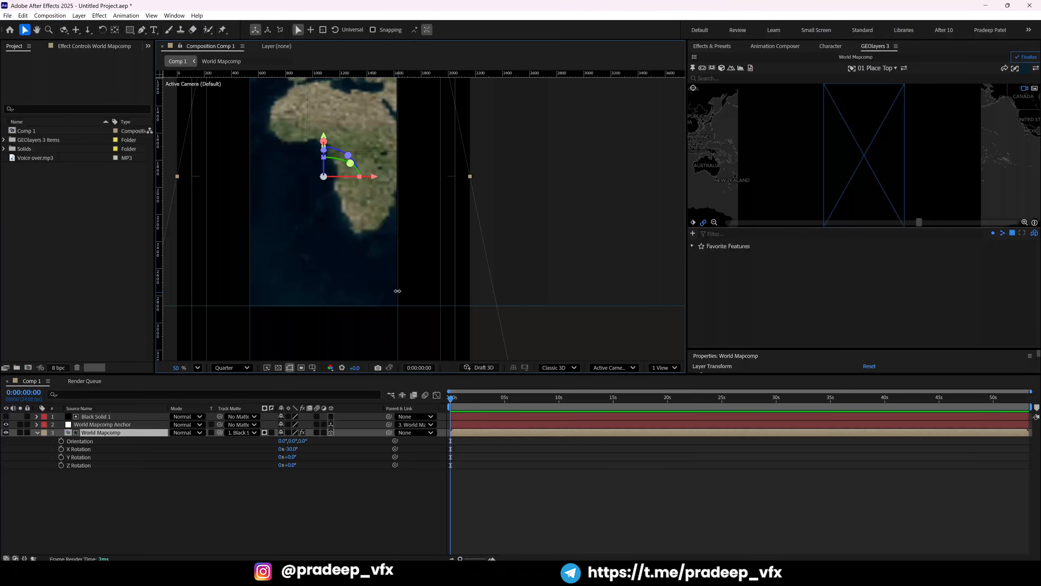
pyautogui.scroll(-2, 404, 229)
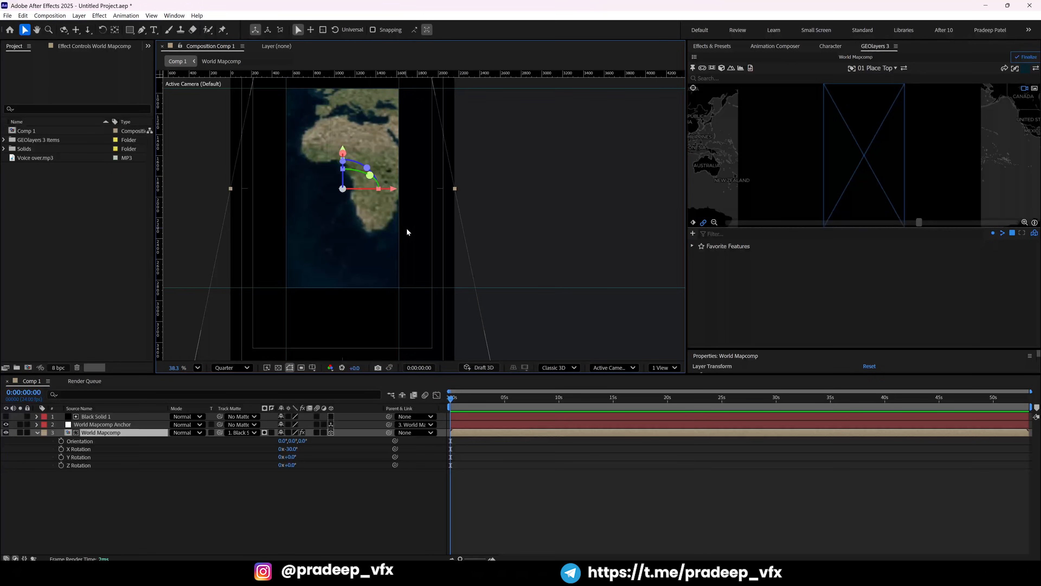
# Finalize the World Mapcomp and close the finalization message.
pyautogui.click(1027, 57)
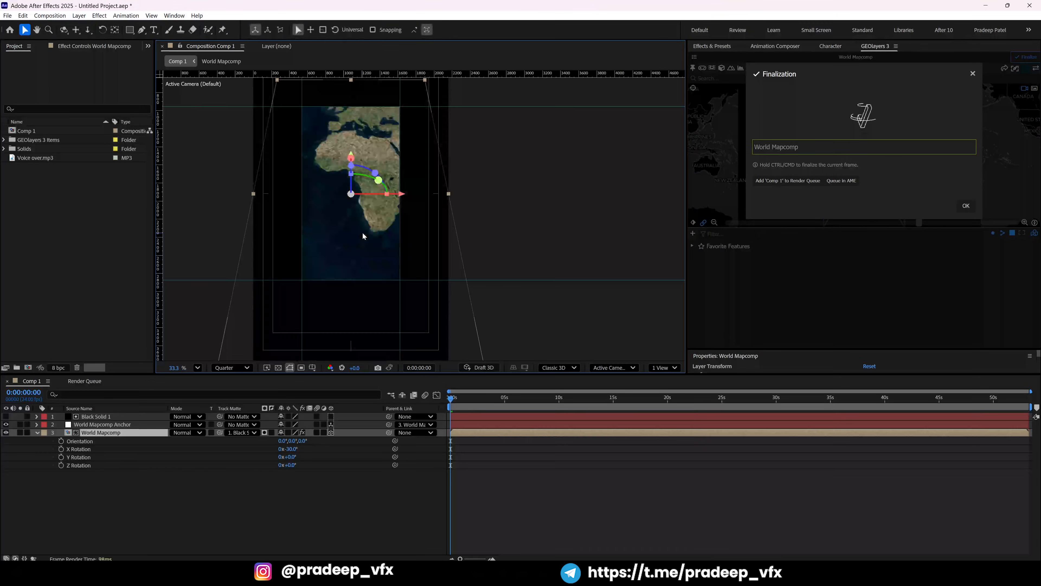
pyautogui.click(973, 74)
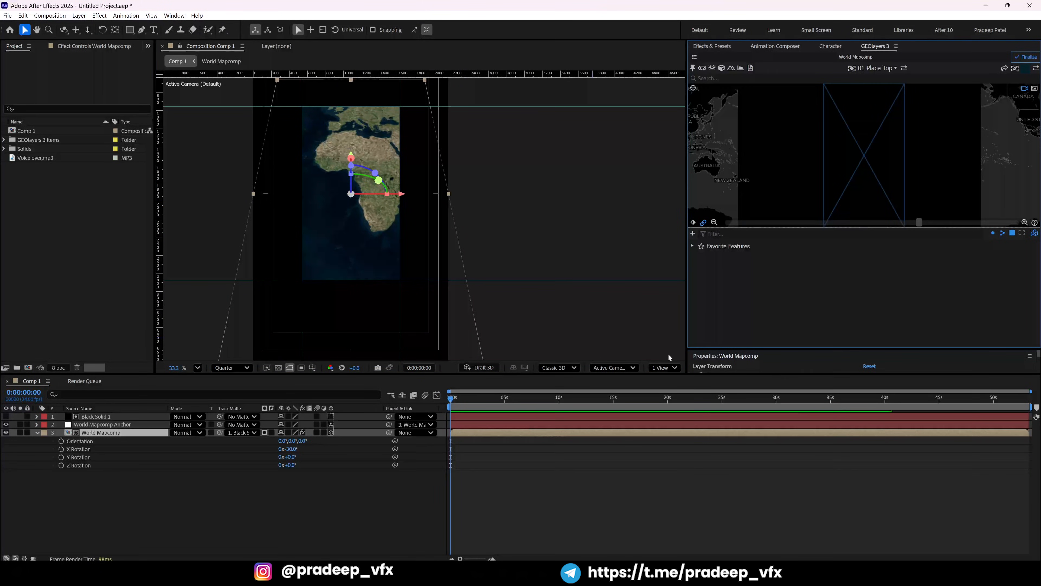
# Search the map for "uttar pradesh", add the Uttar Pradesh, India feature to the browser and centre the map view on it.
pyautogui.click(709, 79)
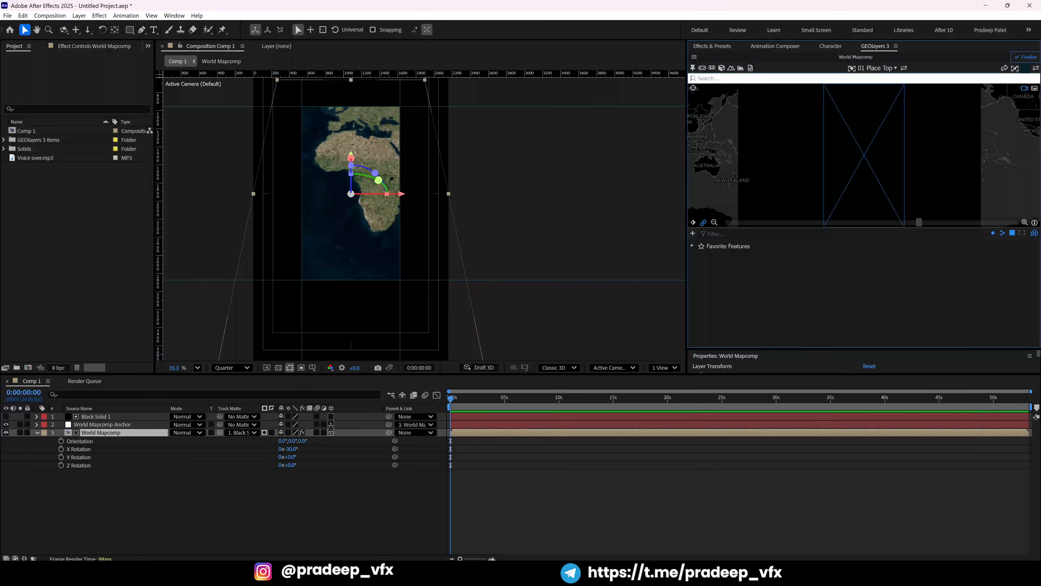
pyautogui.write('uttar ')
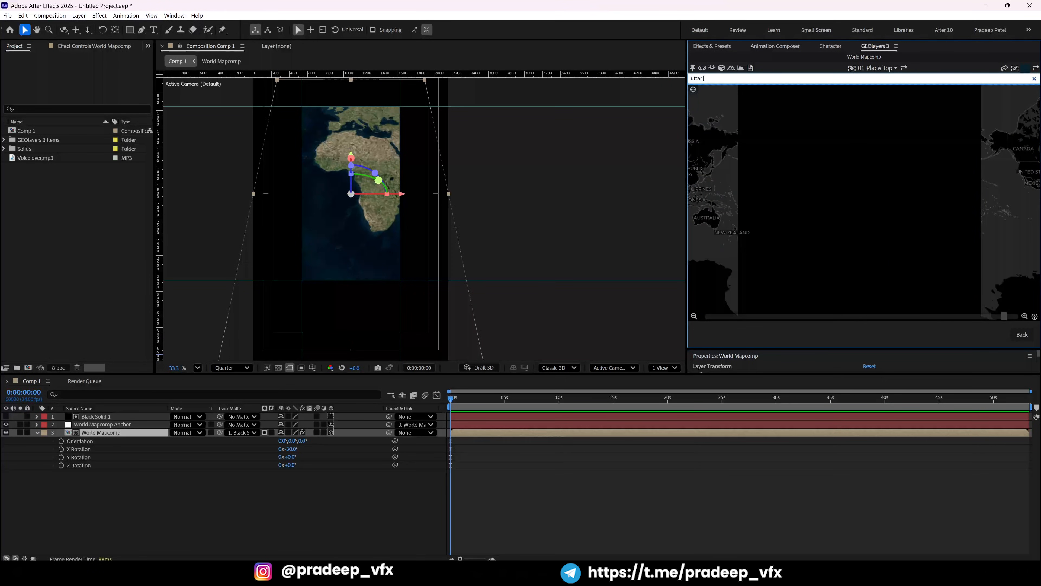
pyautogui.write('pradesh')
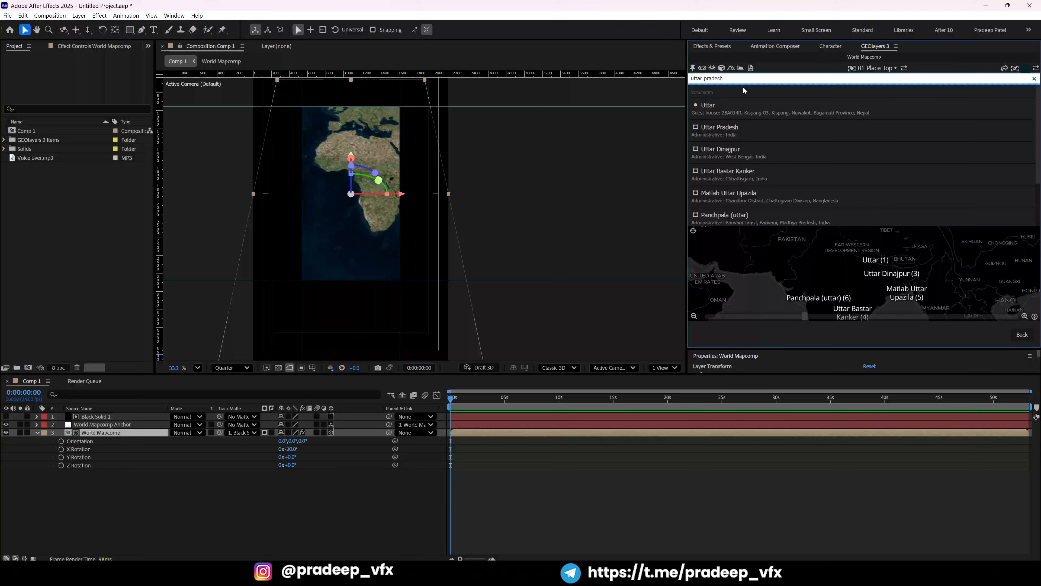
pyautogui.click(777, 105)
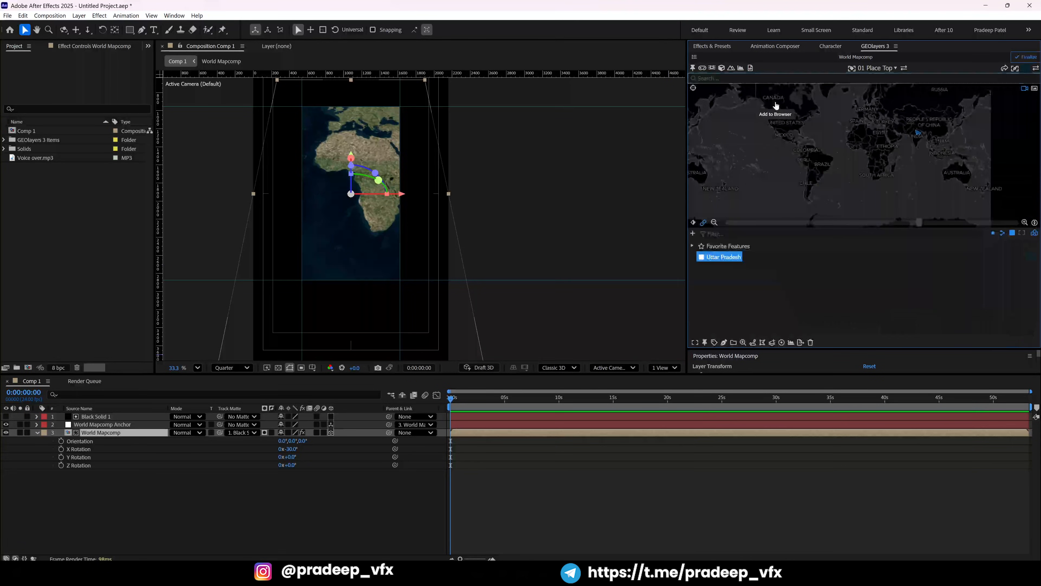
pyautogui.click(720, 260)
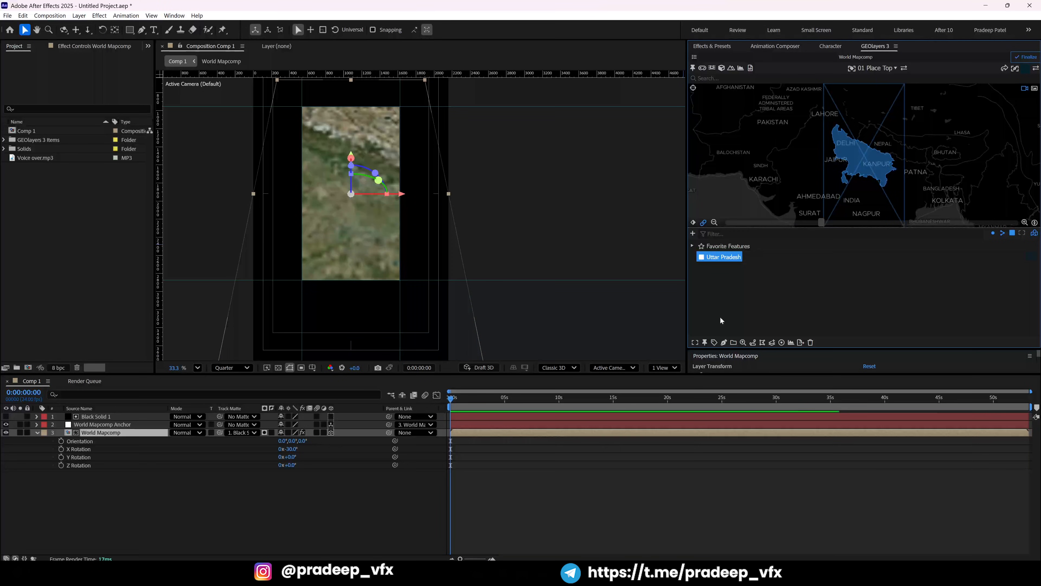
# Draw the Uttar Pradesh feature as a shape layer in Comp 1 and zoom the map out so the whole state fits the frame.
pyautogui.click(725, 343)
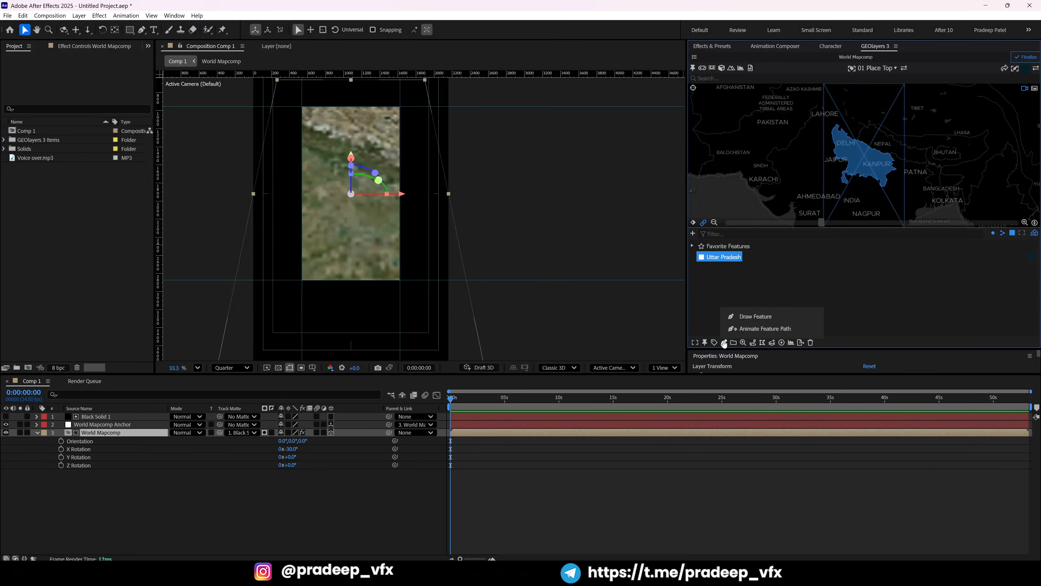
pyautogui.click(759, 317)
pyautogui.click(973, 76)
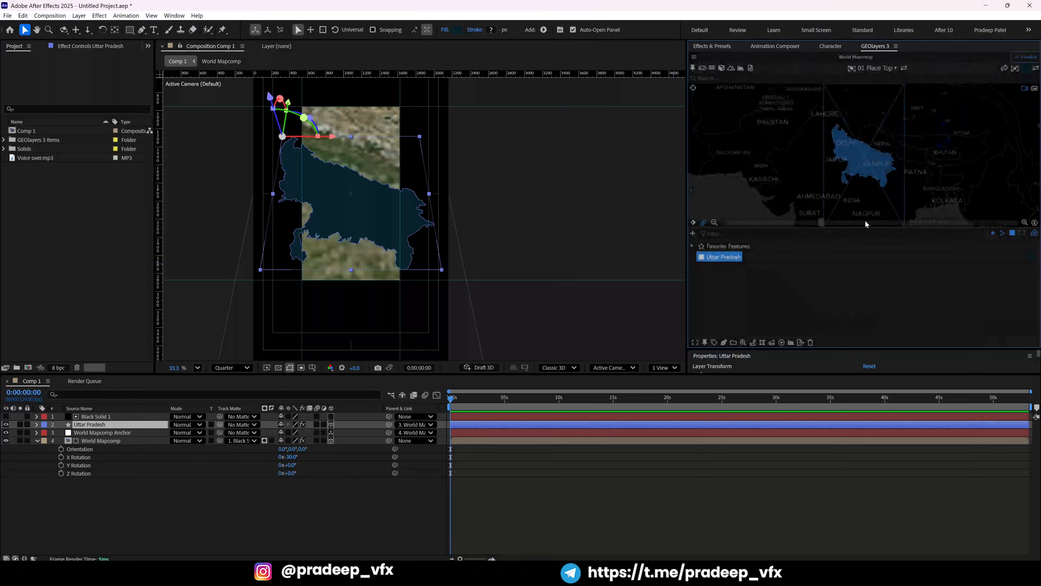
pyautogui.moveTo(822, 223); pyautogui.dragTo(771, 226)
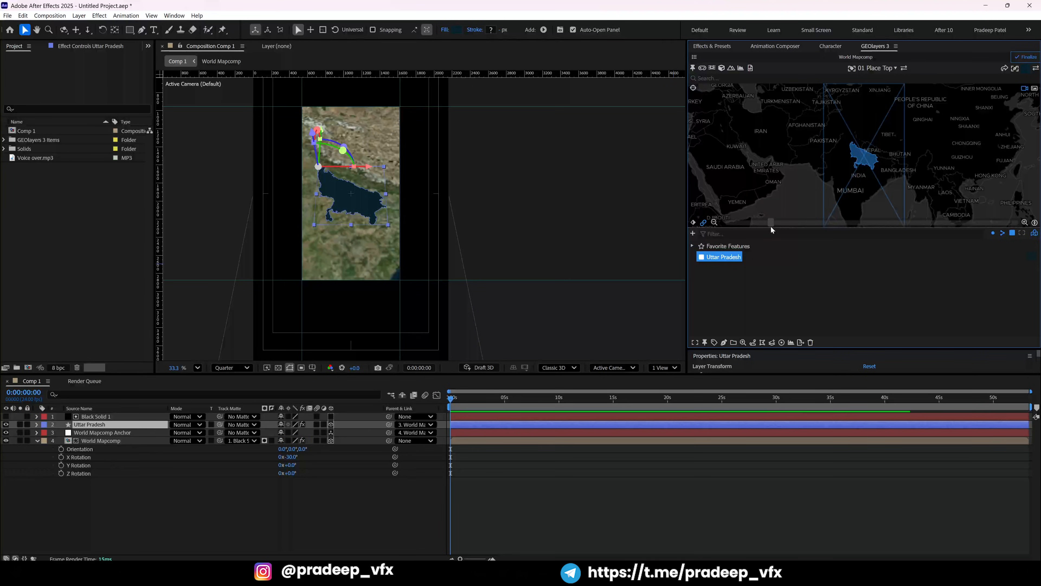
# Add Voice over.mp3 to Comp 1 as the bottom layer, starting at 0:00:00:00, and briefly preview it.
pyautogui.click(304, 506)
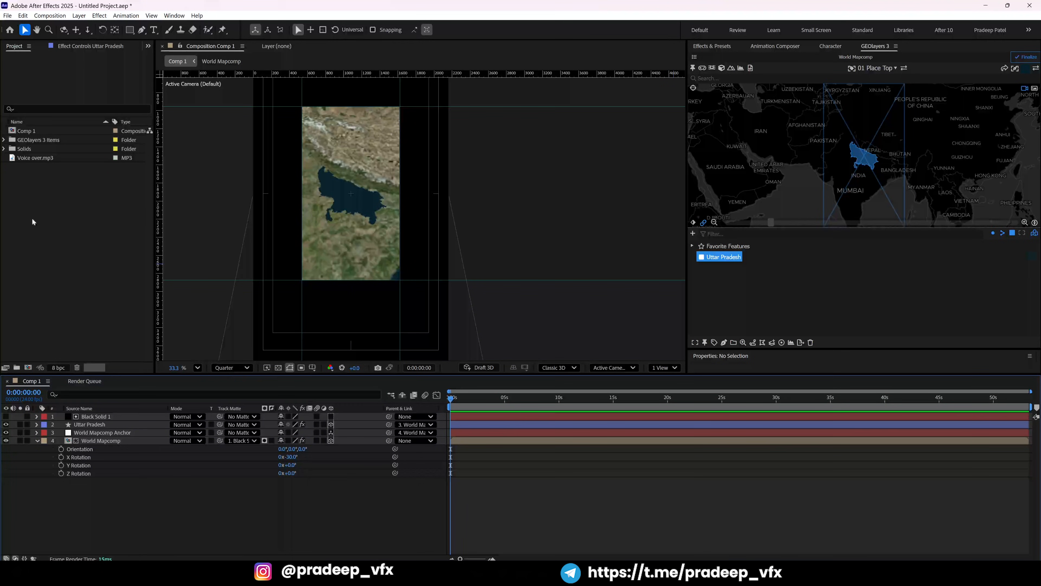
pyautogui.moveTo(34, 159); pyautogui.dragTo(108, 495)
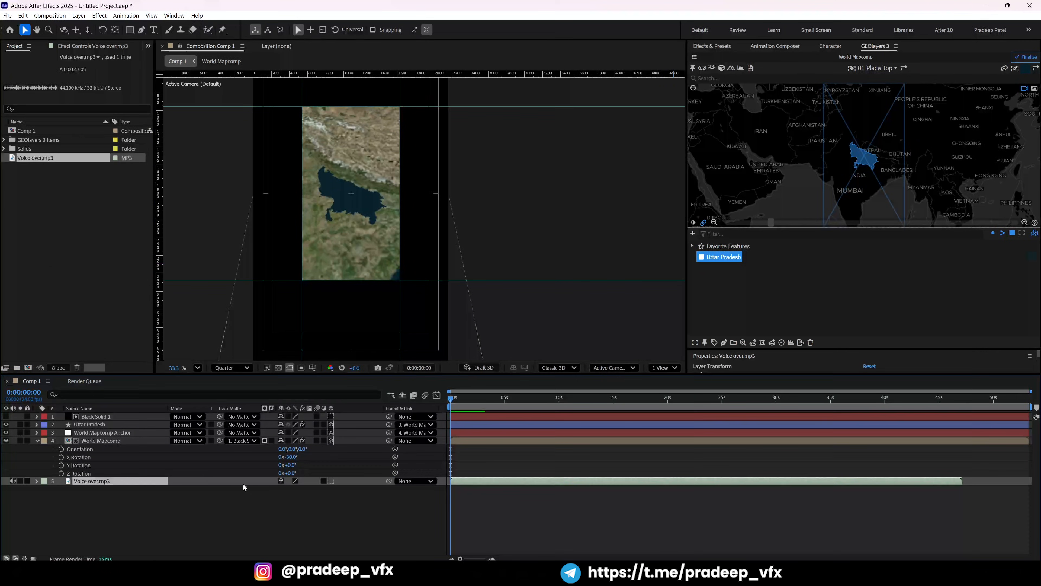
pyautogui.press('space')
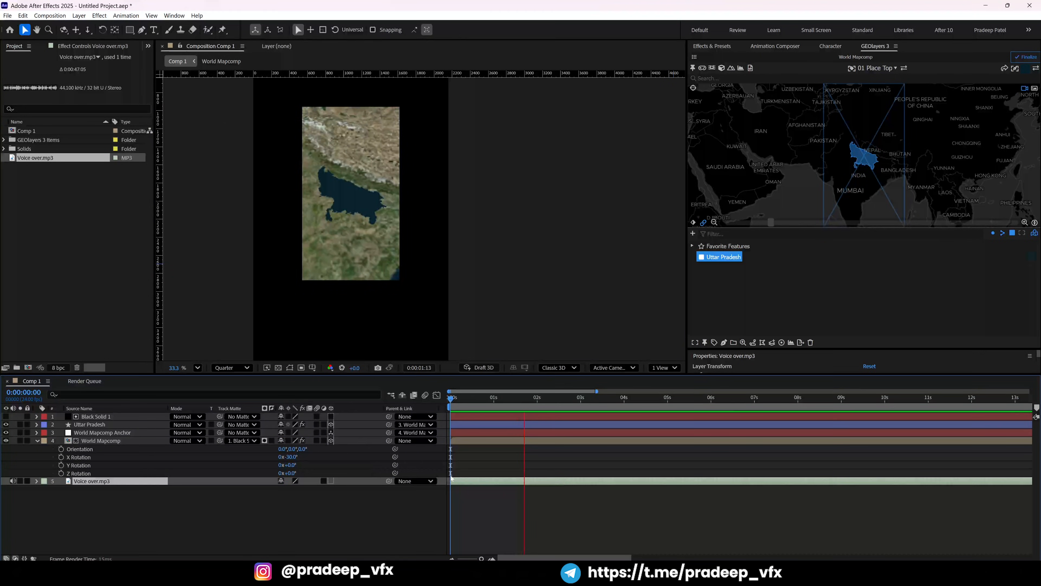
pyautogui.press('space')
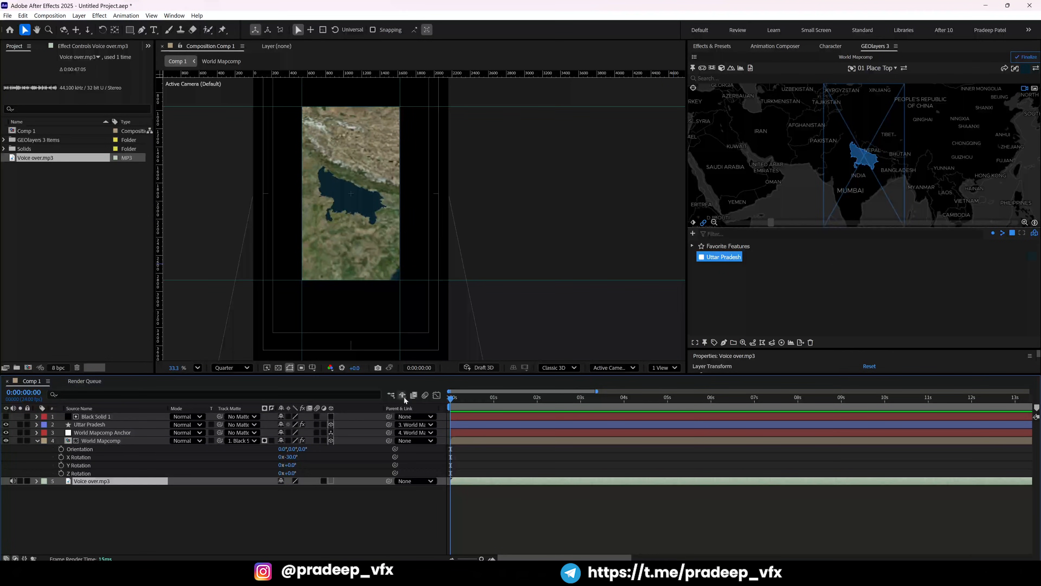
# Import the eight portrait PNG images from the uttar pradesh folder and add them to Comp 1 below Black Solid 1.
pyautogui.click(86, 233)
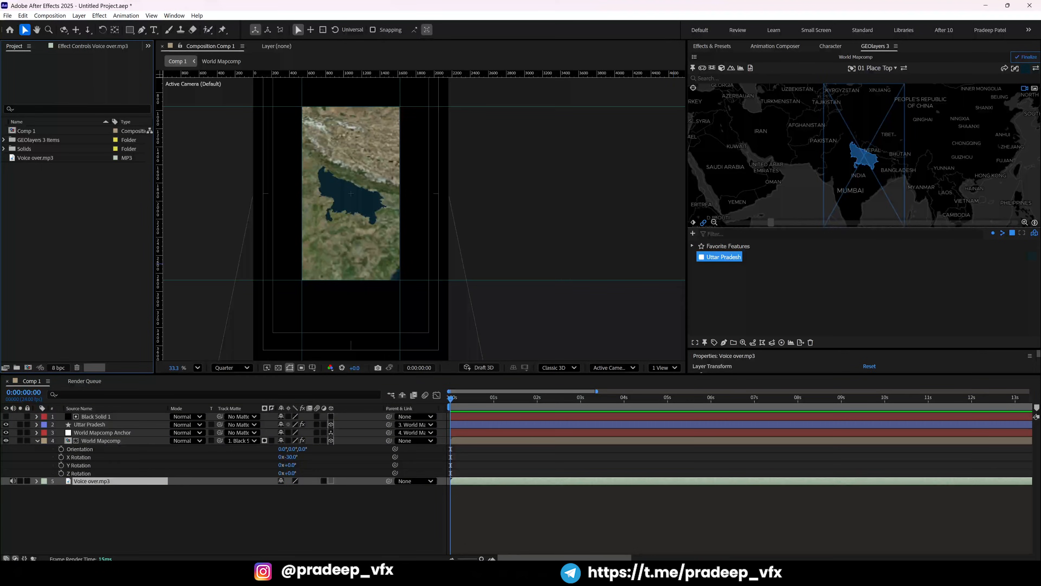
pyautogui.click(394, 574)
pyautogui.click(392, 314)
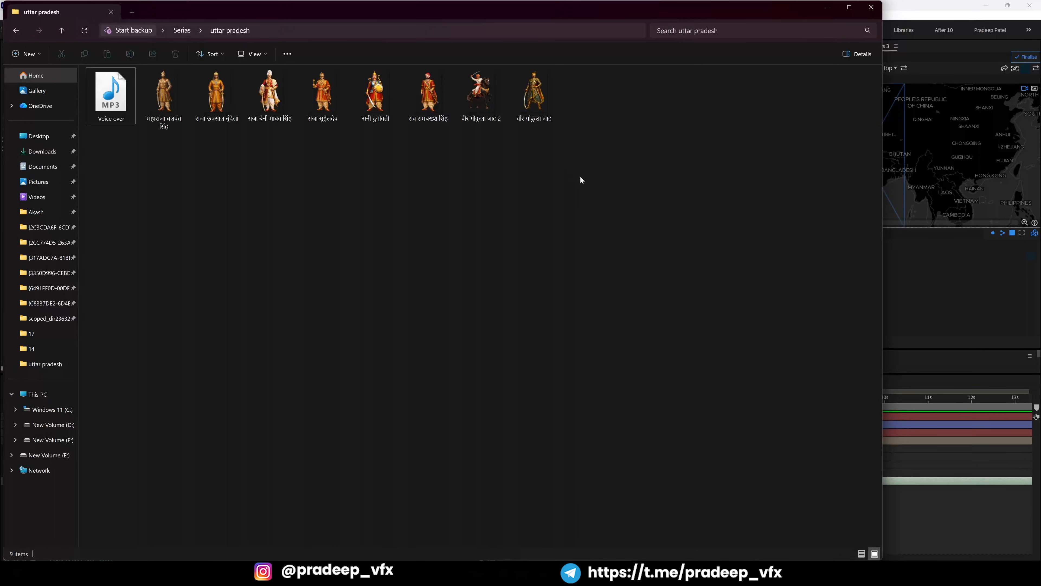
pyautogui.moveTo(581, 179); pyautogui.dragTo(142, 125)
pyautogui.moveTo(375, 98); pyautogui.dragTo(52, 303)
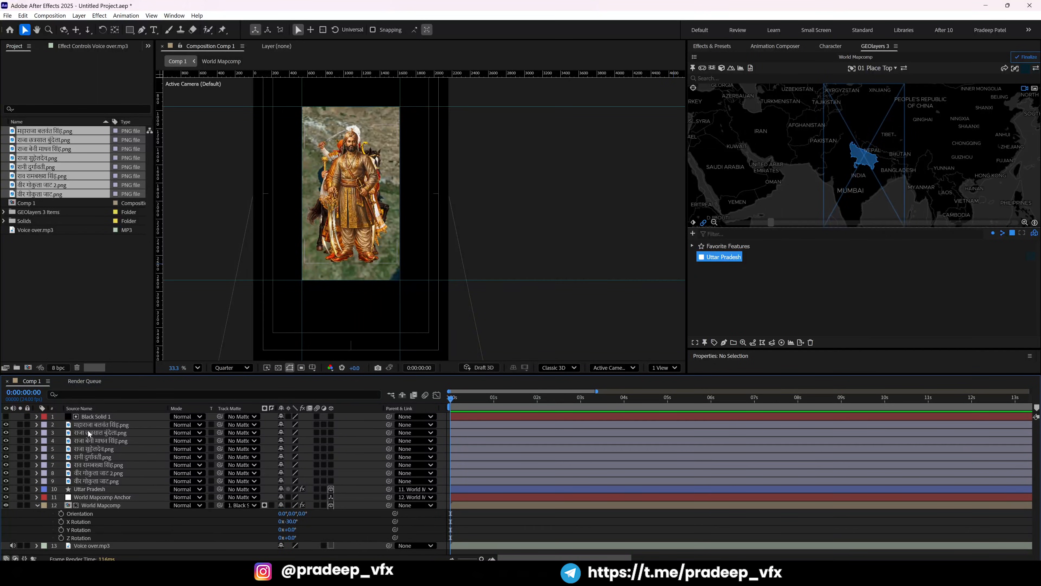
# Move राजा सुहेलदेव.png above the other portrait layers and place its anchor point between the figure's feet.
pyautogui.click(88, 442)
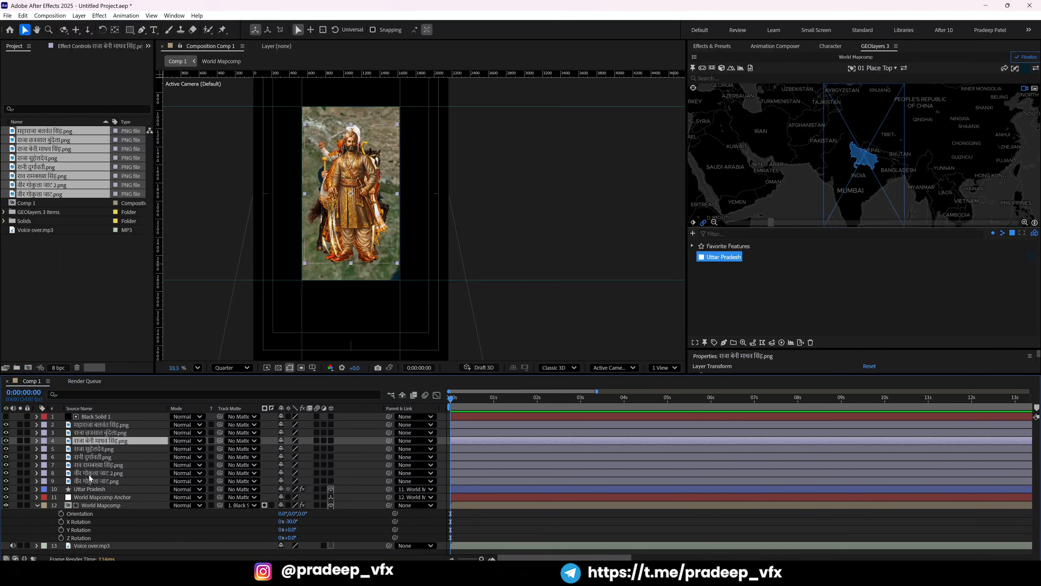
pyautogui.moveTo(98, 449); pyautogui.dragTo(106, 425)
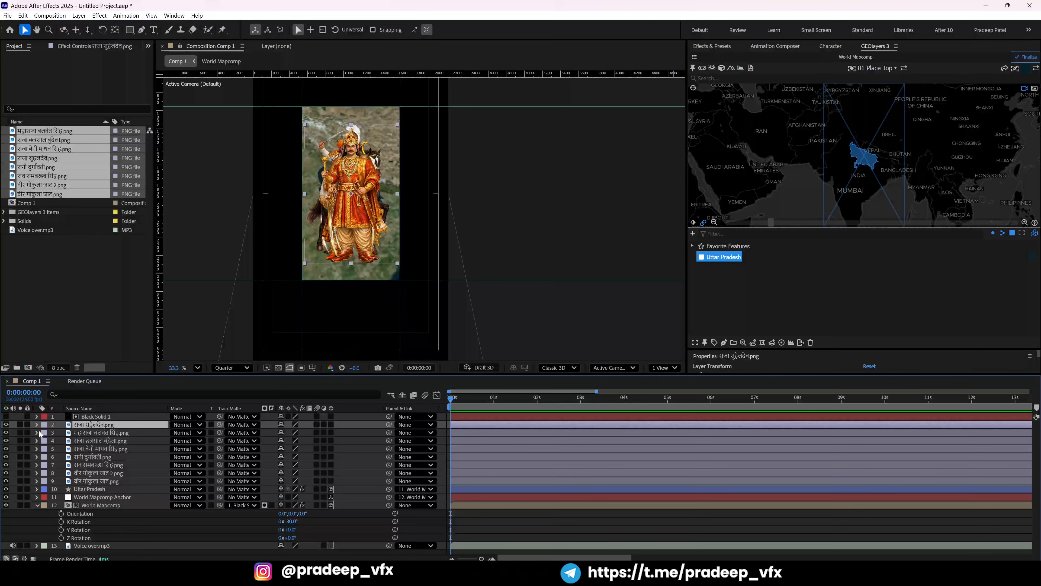
pyautogui.scroll(2, 309, 279)
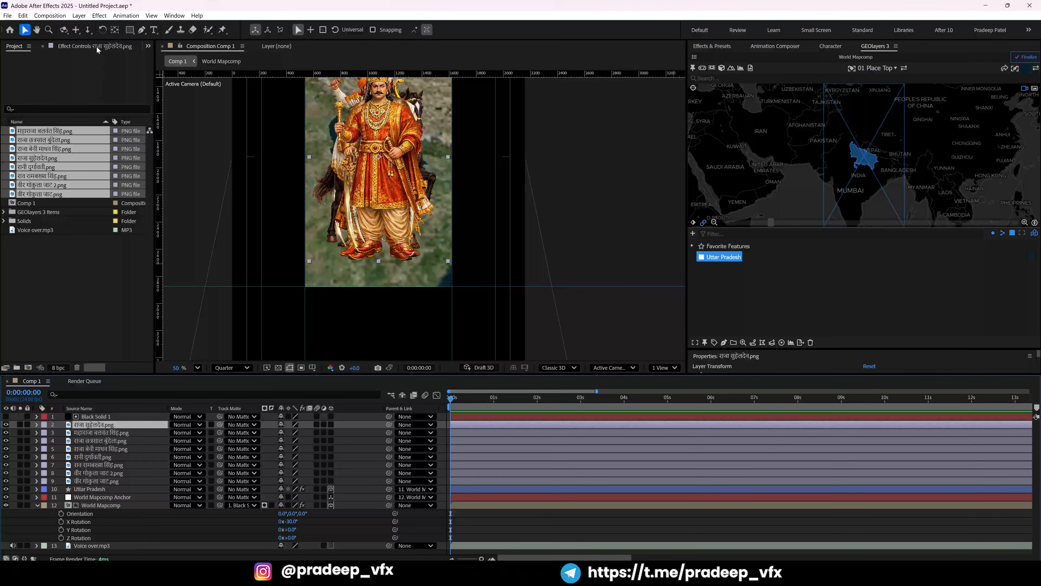
pyautogui.click(114, 30)
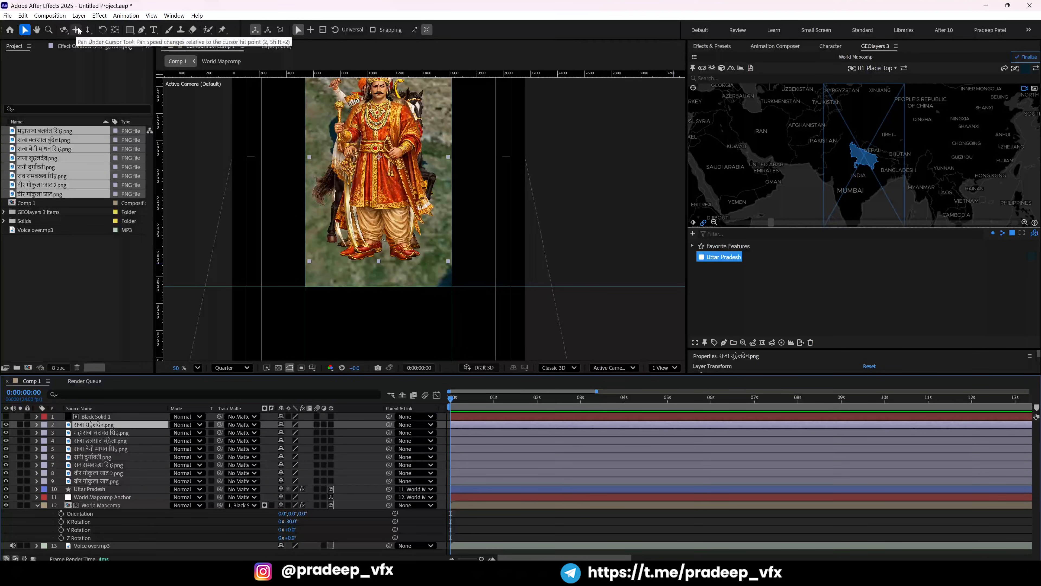
pyautogui.scroll(3, 379, 162)
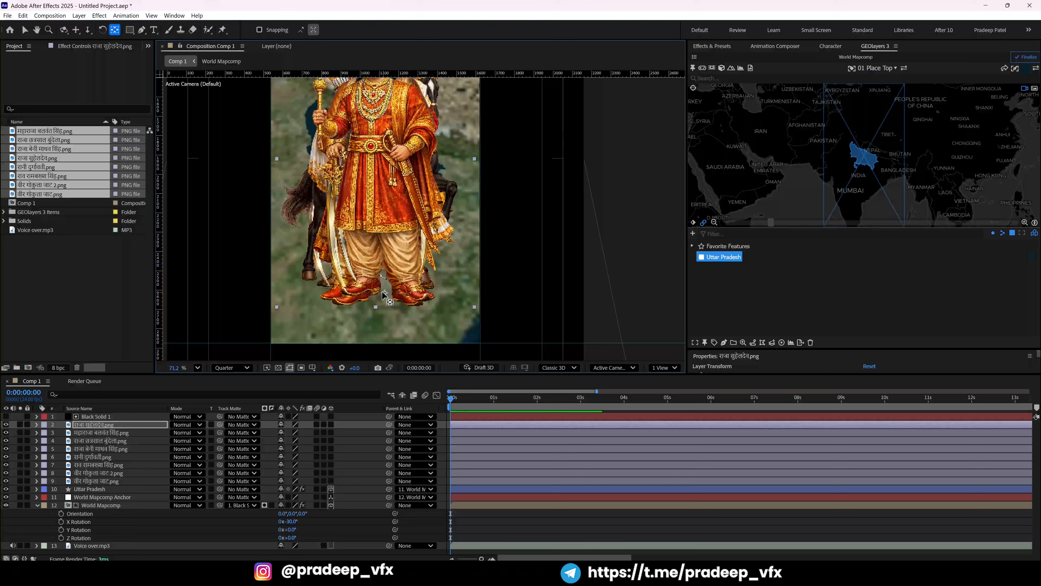
# Place the anchor points of the remaining portrait layers between the figures' feet, hiding the upper layers to reach those below.
pyautogui.click(5, 425)
pyautogui.click(95, 433)
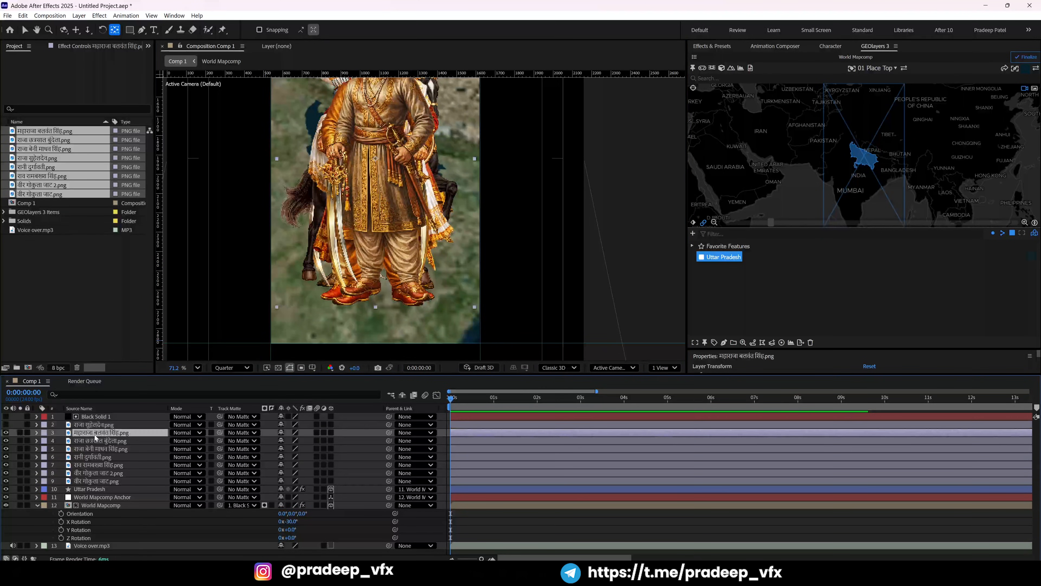
pyautogui.moveTo(376, 159); pyautogui.dragTo(384, 292)
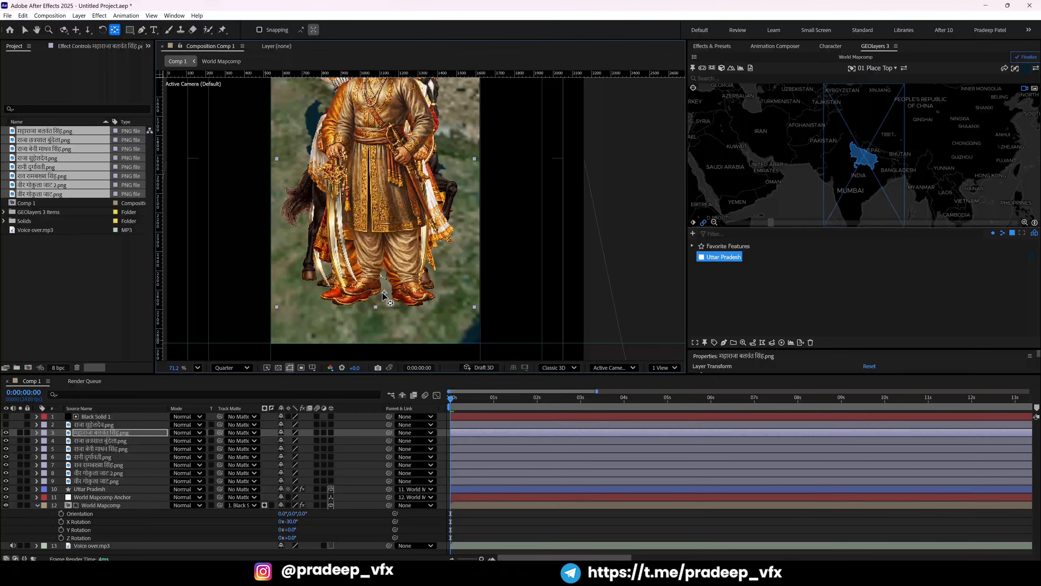
pyautogui.click(6, 432)
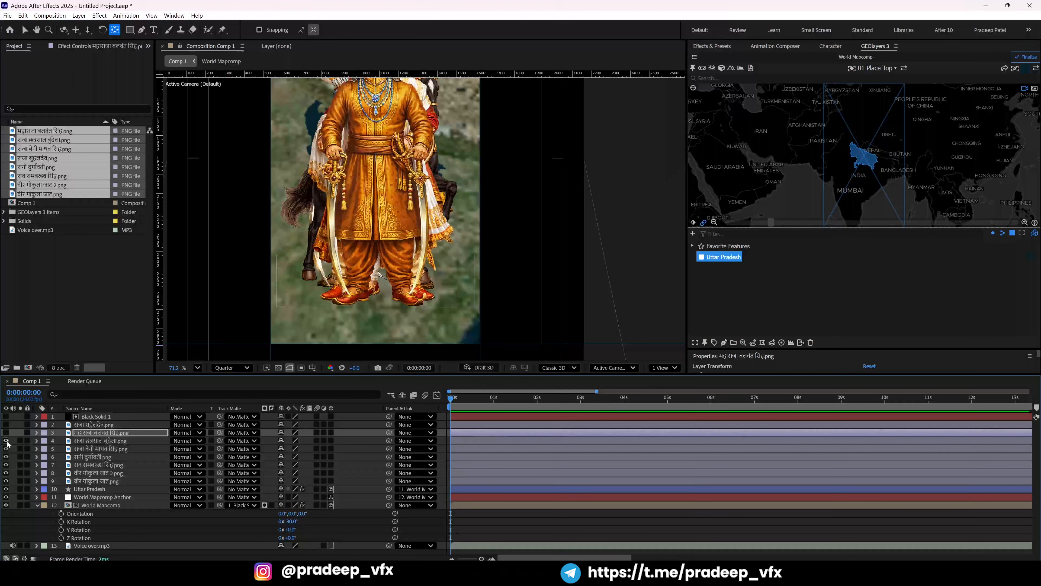
pyautogui.click(99, 465)
pyautogui.moveTo(376, 158); pyautogui.dragTo(381, 294)
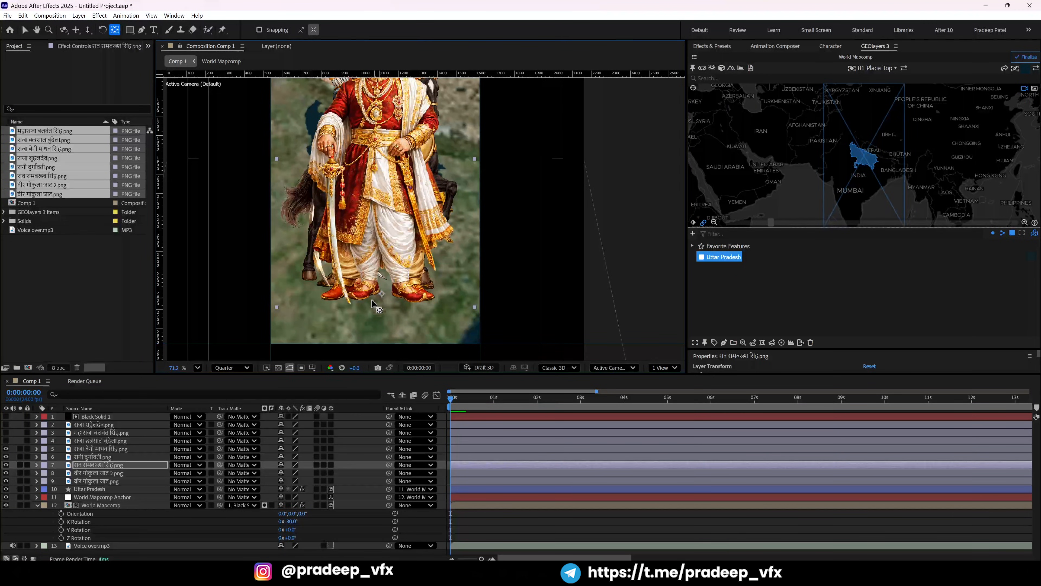
pyautogui.click(103, 474)
# Delete the वीर गोकुला जाट.png layer from Comp 1.
pyautogui.click(105, 482)
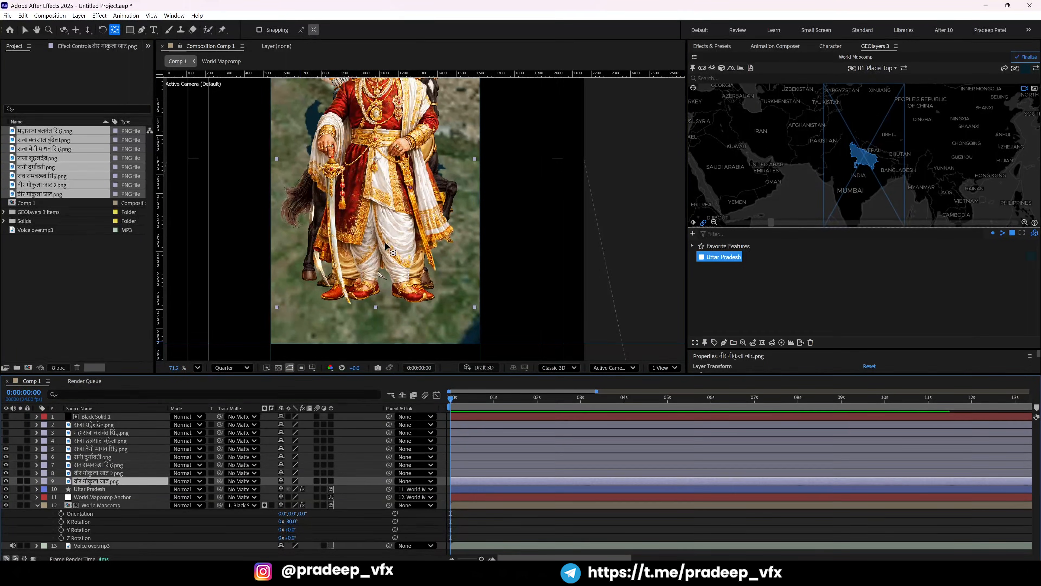
pyautogui.press('Delete')
pyautogui.scroll(-2, 336, 308)
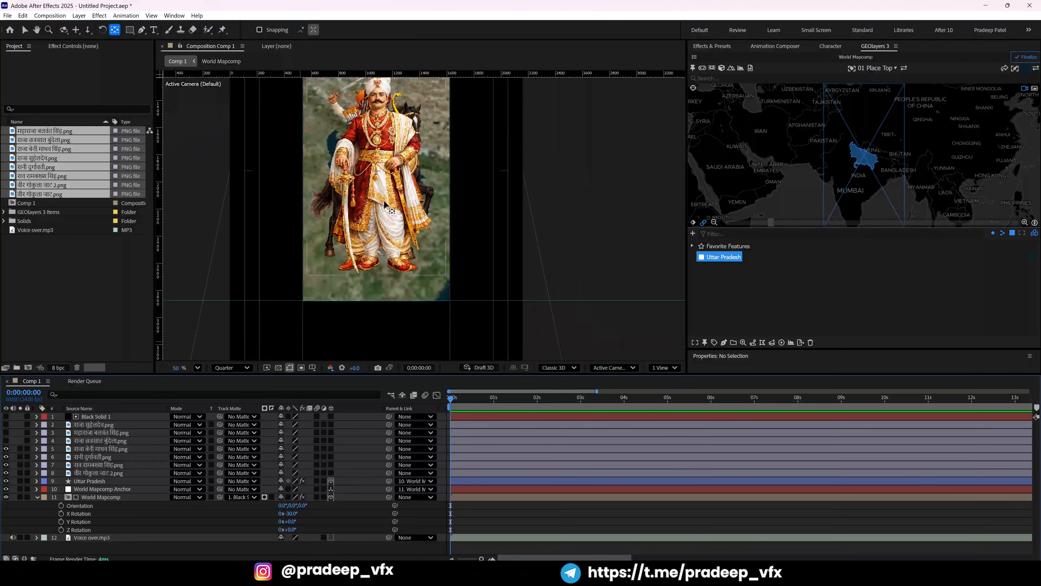
# Make the hidden portrait layers visible again while keeping Black Solid 1 hidden.
pyautogui.click(90, 475)
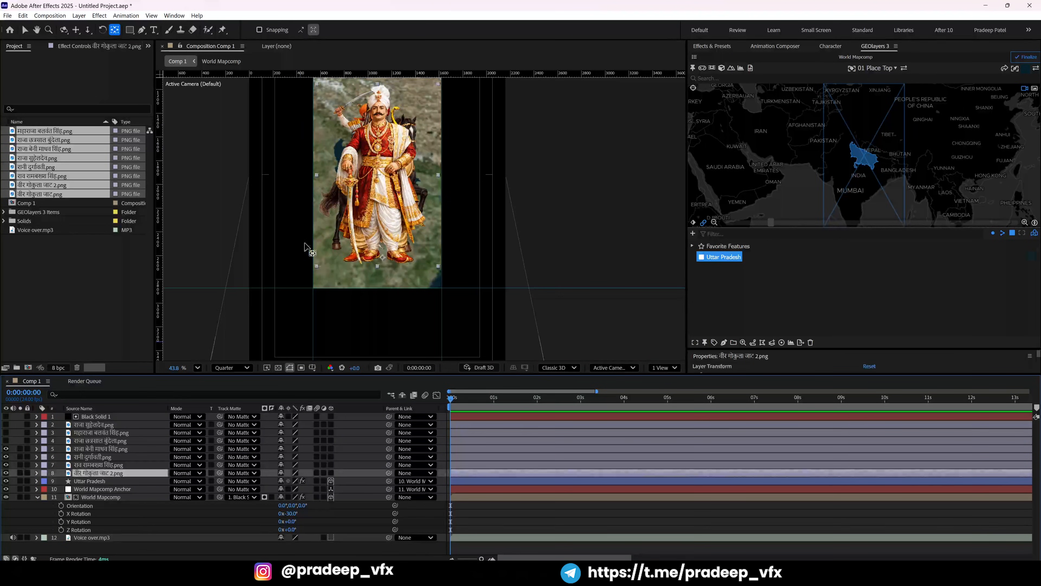
pyautogui.moveTo(6, 441); pyautogui.dragTo(6, 417)
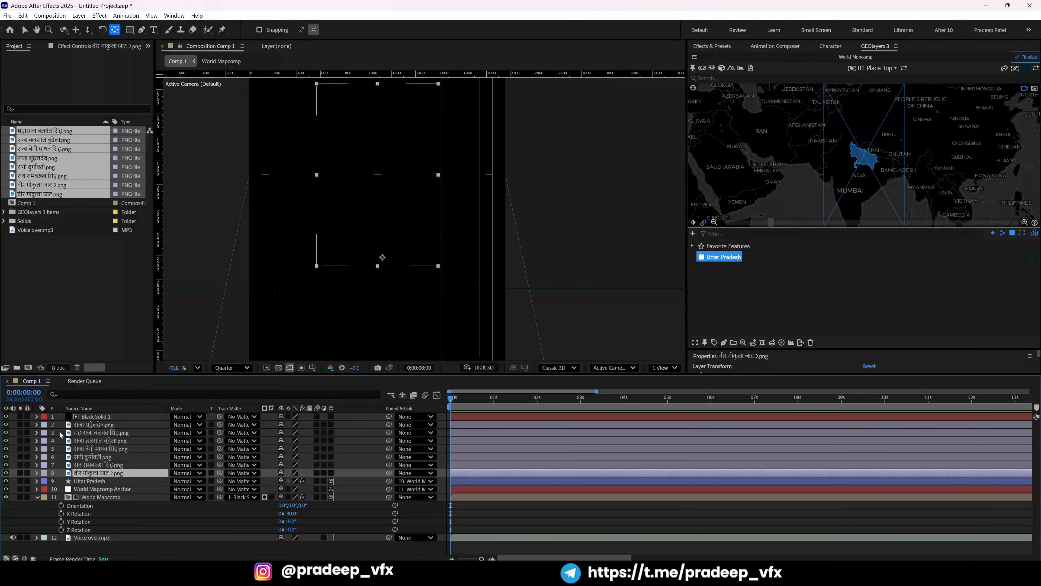
pyautogui.click(20, 416)
pyautogui.click(6, 417)
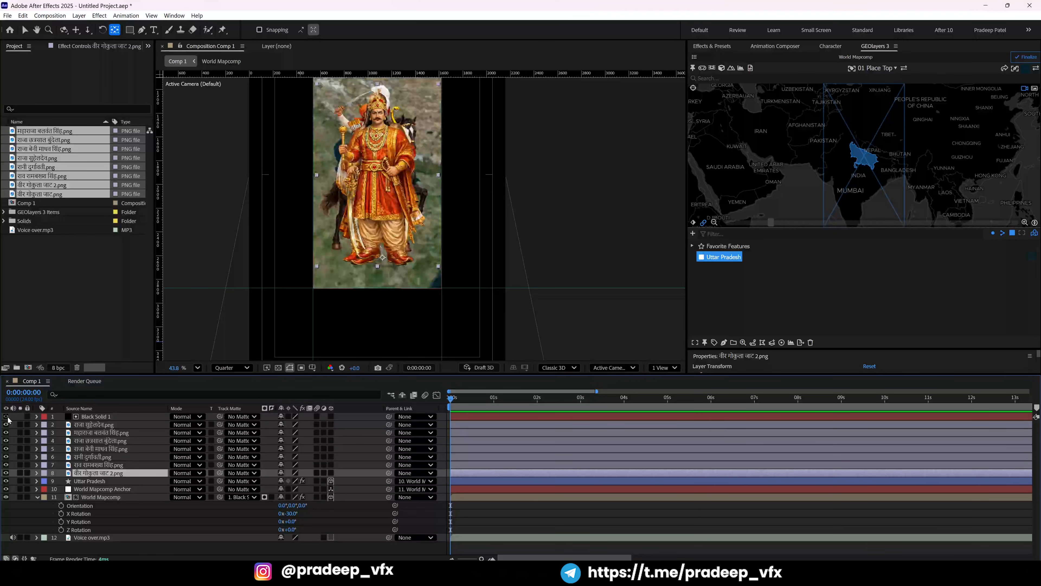
# Pin all seven portrait layers to the Uttar Pradesh feature and close the pinned layer hint.
pyautogui.click(102, 424)
pyautogui.keyDown('shift'); pyautogui.click(93, 474); pyautogui.keyUp('shift')
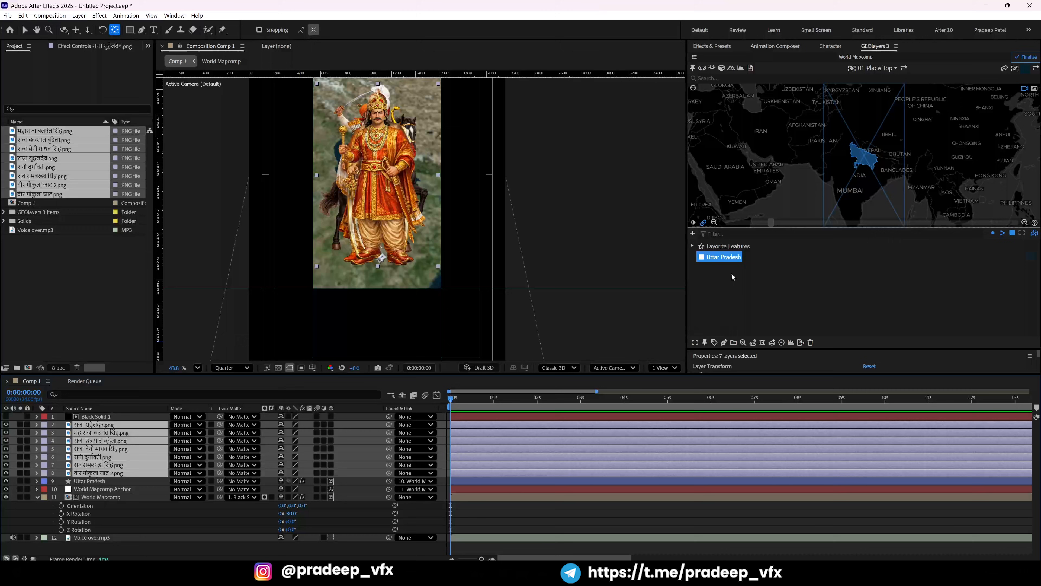
pyautogui.click(705, 342)
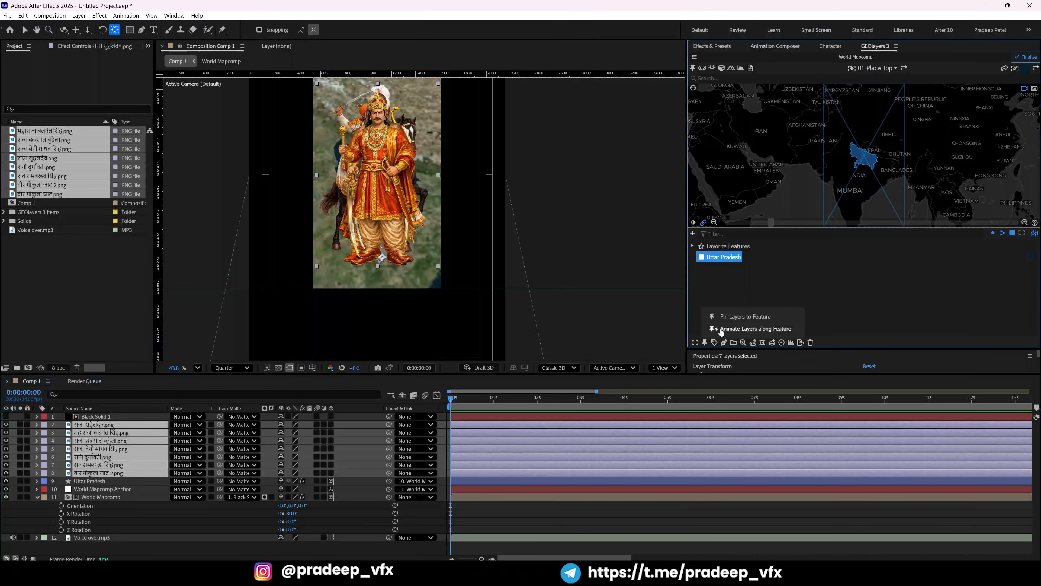
pyautogui.click(726, 319)
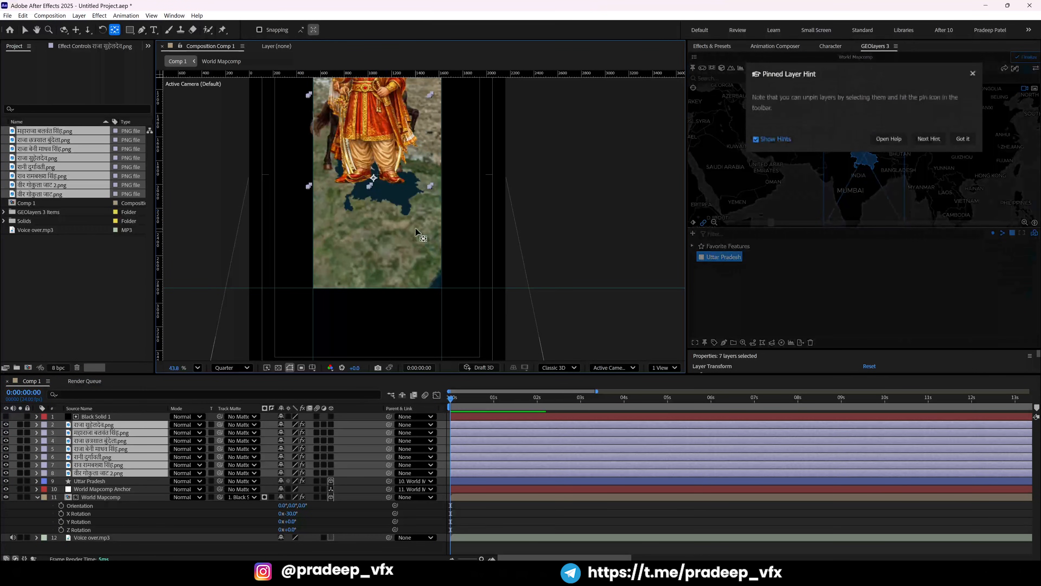
pyautogui.click(973, 74)
# Shift the map view north so Uttar Pradesh sits lower in the frame with the pinned figures above it, and deselect the layers.
pyautogui.moveTo(874, 141); pyautogui.dragTo(872, 152)
pyautogui.moveTo(870, 155); pyautogui.dragTo(871, 160)
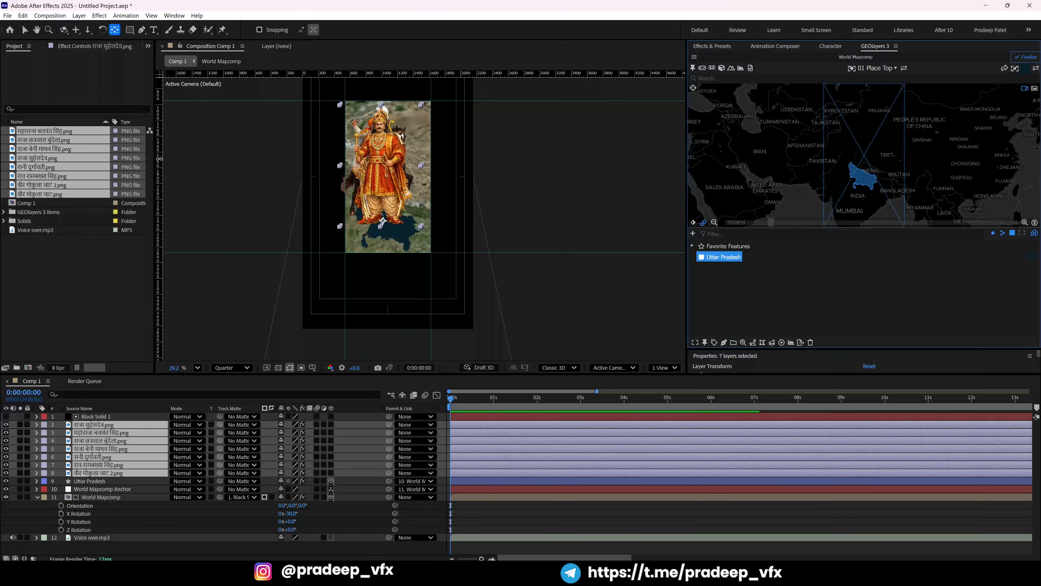
pyautogui.click(271, 332)
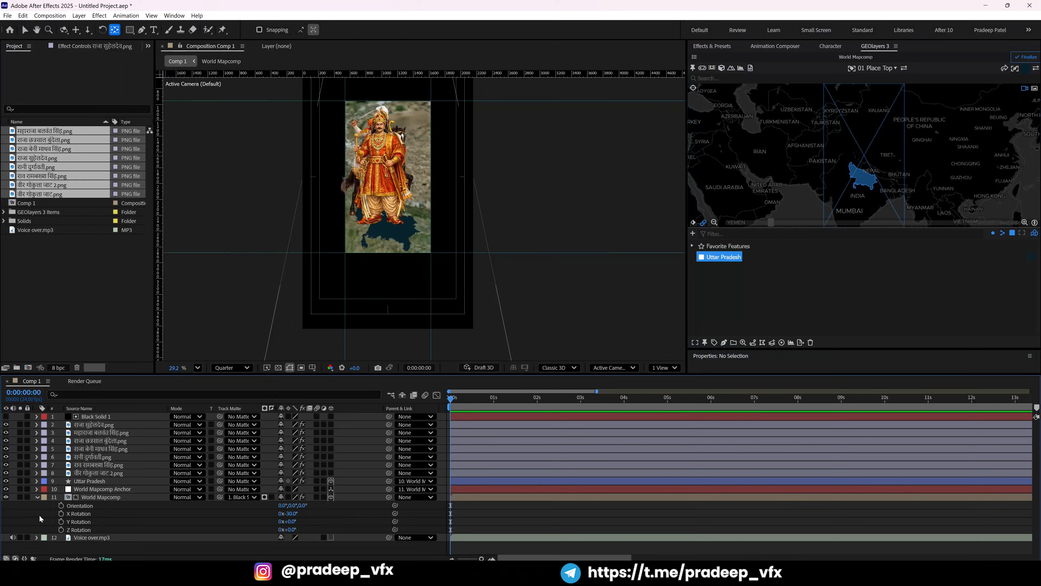
# Enable Scale with Map, Rotate with Map and Rotate along path in the effect controls of राजा सुहेलदेव.png.
pyautogui.click(76, 46)
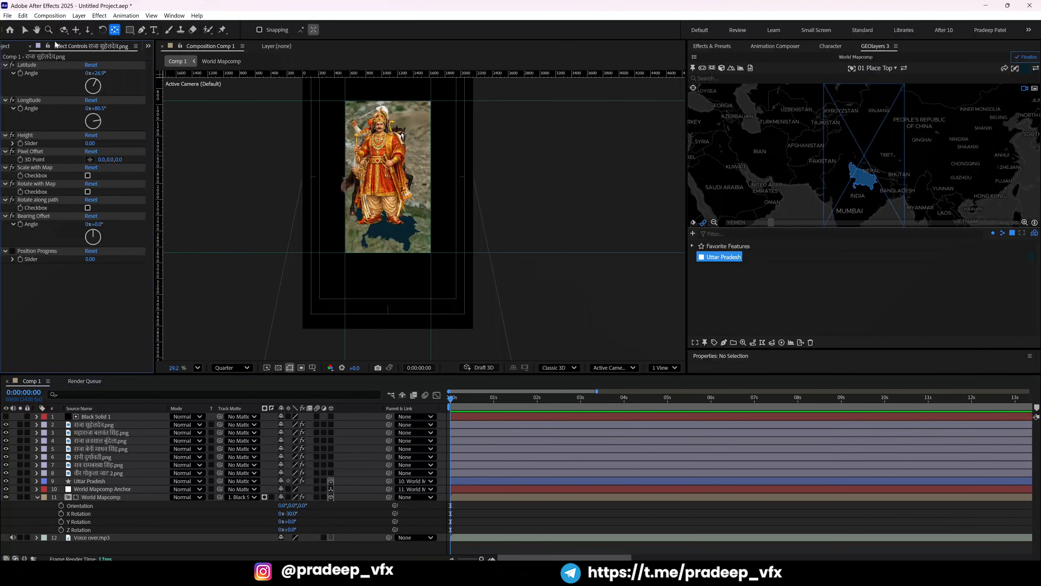
pyautogui.click(96, 427)
pyautogui.click(87, 175)
pyautogui.click(87, 191)
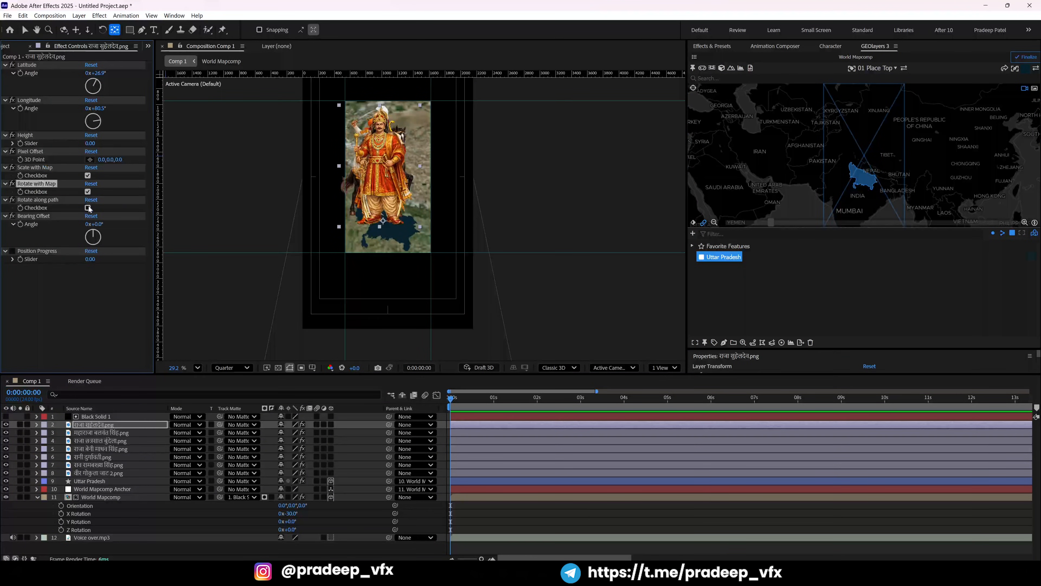
pyautogui.click(87, 208)
# Enable Rotate with Map, Scale with Map and Rotate along path for the महाराजा बलवंत सिंह.png layer.
pyautogui.click(96, 432)
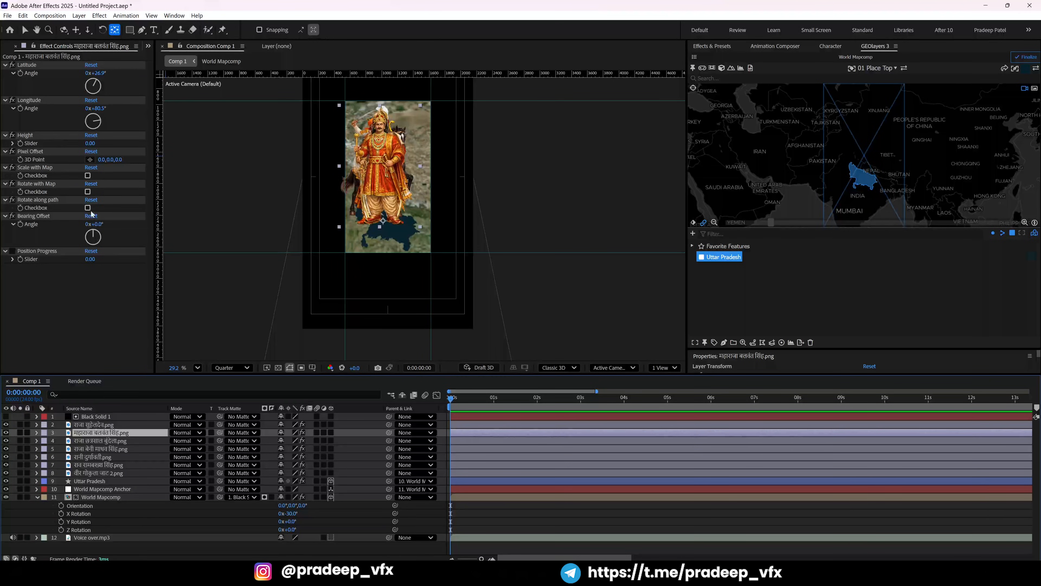
pyautogui.click(88, 191)
pyautogui.click(88, 175)
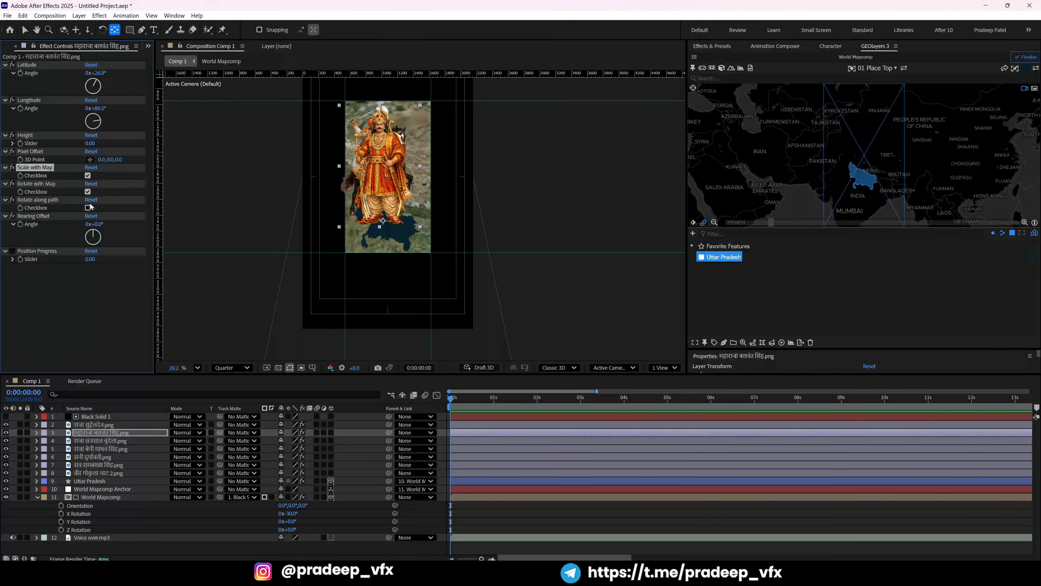
pyautogui.click(87, 207)
# Enable Rotate along path, Scale with Map and Rotate with Map for the राजा छत्रसाल बुंदेला.png layer.
pyautogui.click(88, 440)
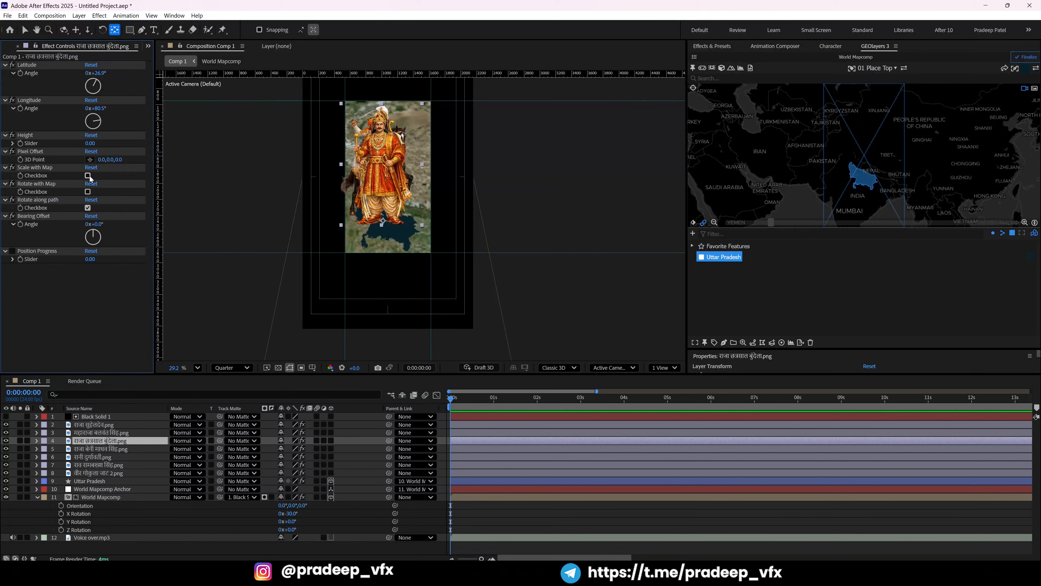
pyautogui.click(88, 175)
pyautogui.click(87, 192)
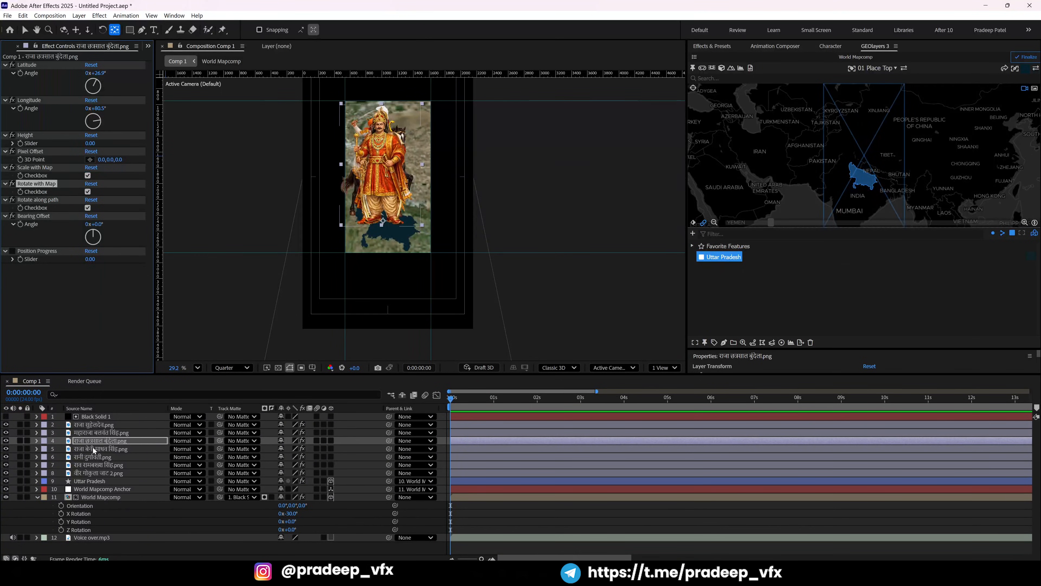
# Enable Rotate along path, Rotate with Map and Scale with Map for the राजा बेनी माधव सिंह.png layer.
pyautogui.click(94, 449)
pyautogui.click(87, 208)
pyautogui.click(87, 192)
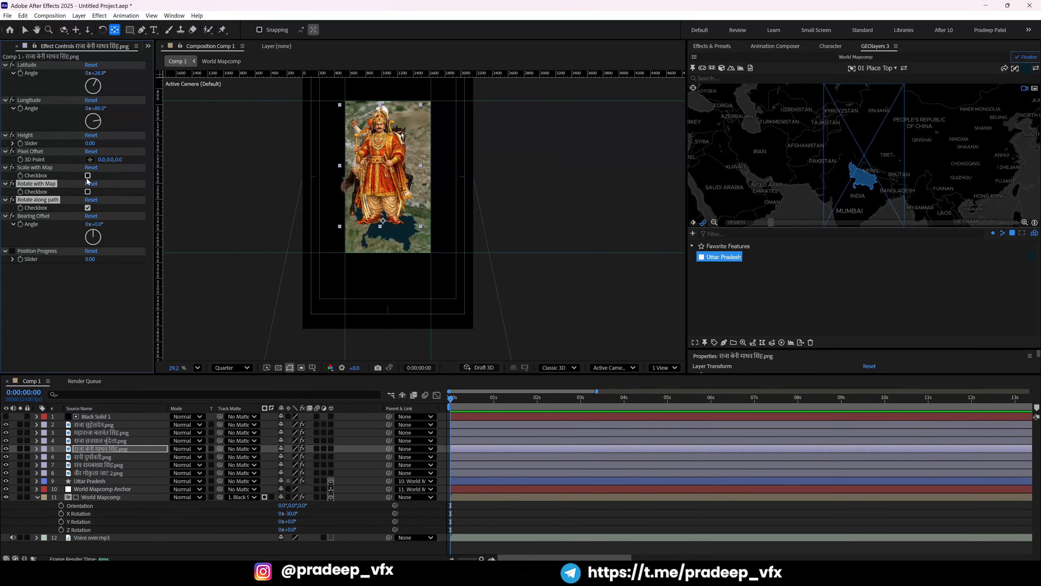
pyautogui.click(88, 175)
# Enable Rotate along path, Rotate with Map and Scale with Map for the रानी दुर्गावती.png layer.
pyautogui.click(88, 455)
pyautogui.click(87, 208)
pyautogui.click(87, 191)
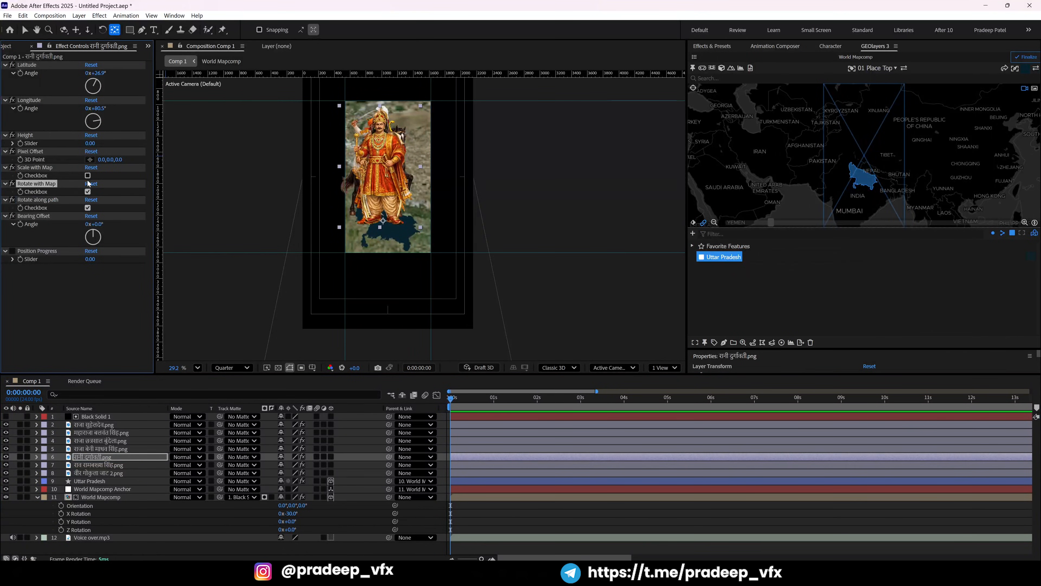
pyautogui.click(88, 175)
# Enable Rotate along path, Rotate with Map and Scale with Map for the वीर गोकुला जाट 2.png layer.
pyautogui.click(93, 472)
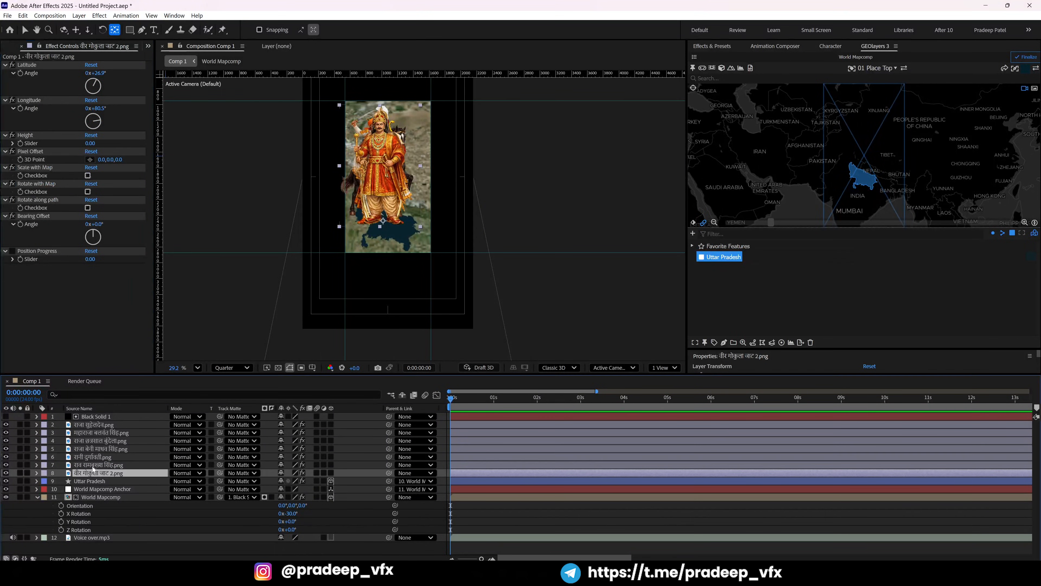
pyautogui.click(87, 208)
pyautogui.click(87, 191)
pyautogui.click(87, 176)
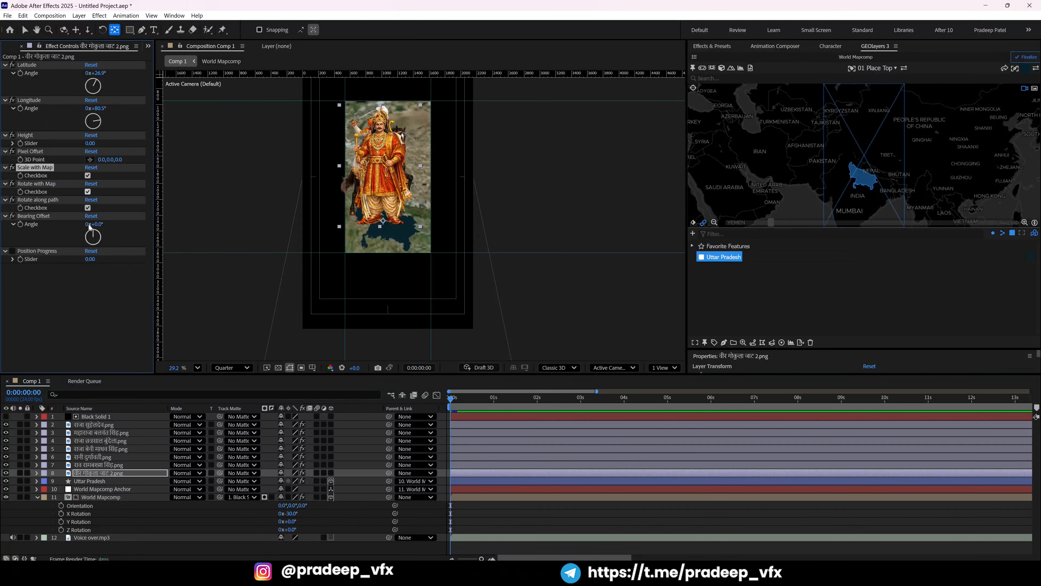
# Enable Scale with Map, Rotate with Map and Rotate along path for the राव रामबख्श सिंह.png layer.
pyautogui.click(93, 462)
pyautogui.click(88, 175)
pyautogui.click(87, 192)
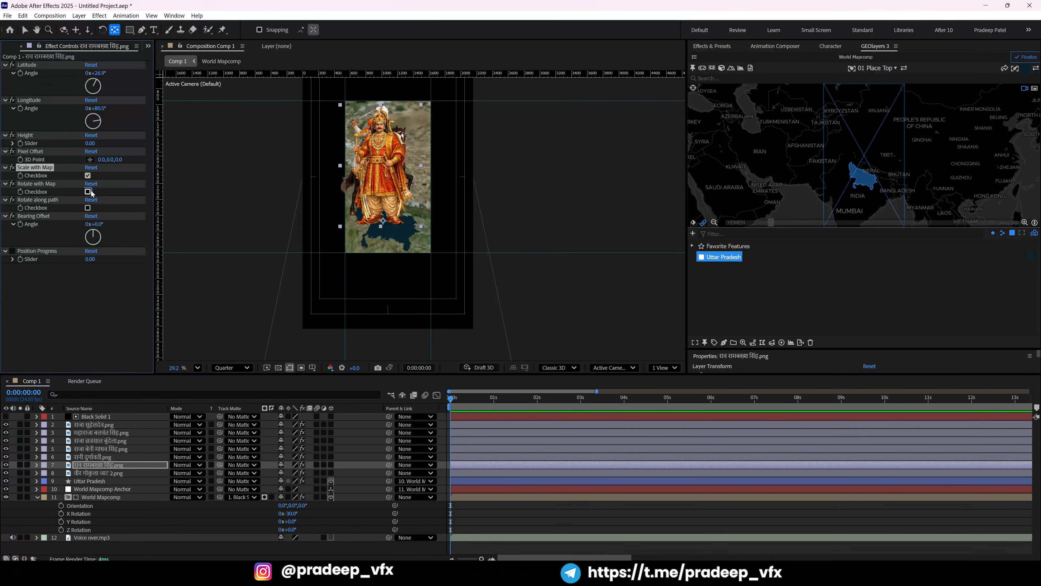
pyautogui.click(88, 208)
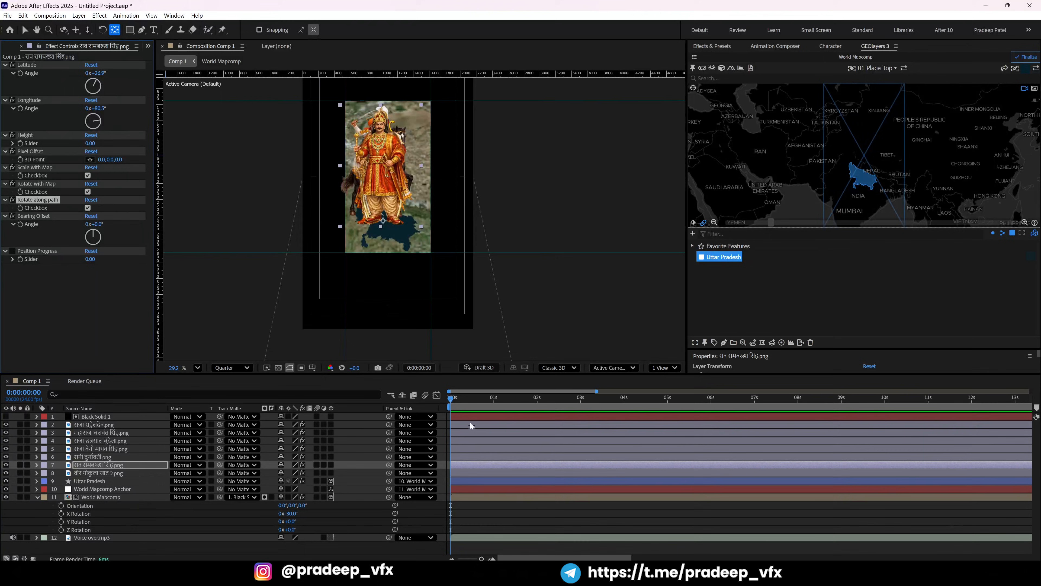
# Select all seven portrait layers and scale them down together to 71%.
pyautogui.keyDown('shift'); pyautogui.click(461, 425); pyautogui.keyUp('shift')
pyautogui.click(455, 473)
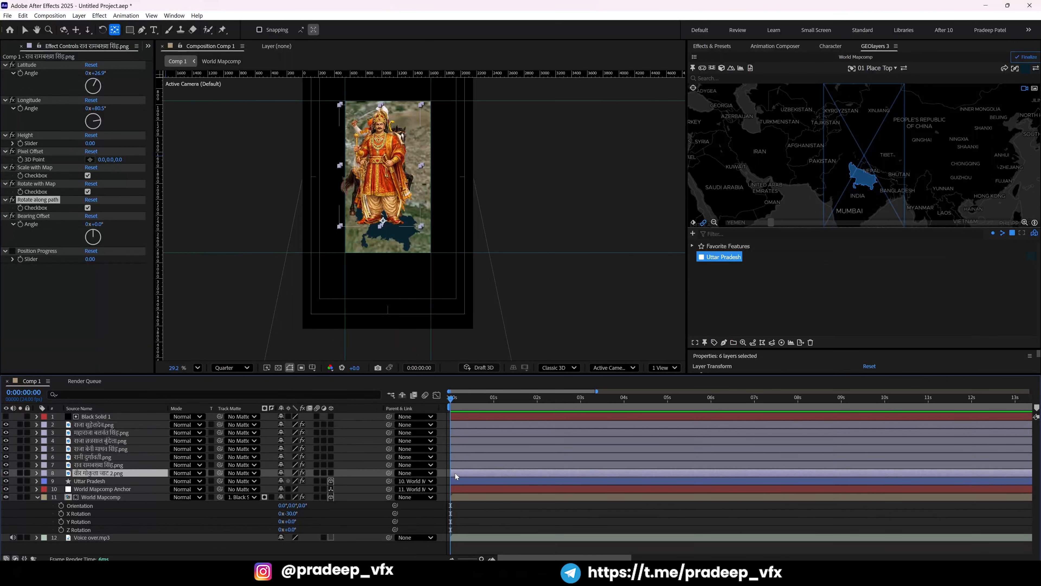
pyautogui.keyDown('shift'); pyautogui.click(465, 429); pyautogui.keyUp('shift')
pyautogui.press('s')
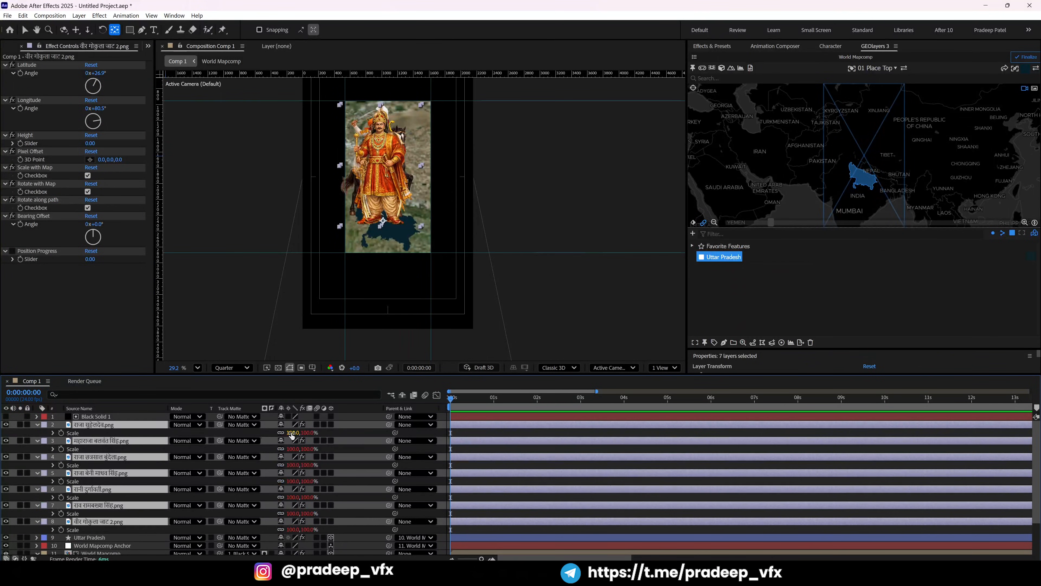
pyautogui.moveTo(292, 435); pyautogui.dragTo(282, 438)
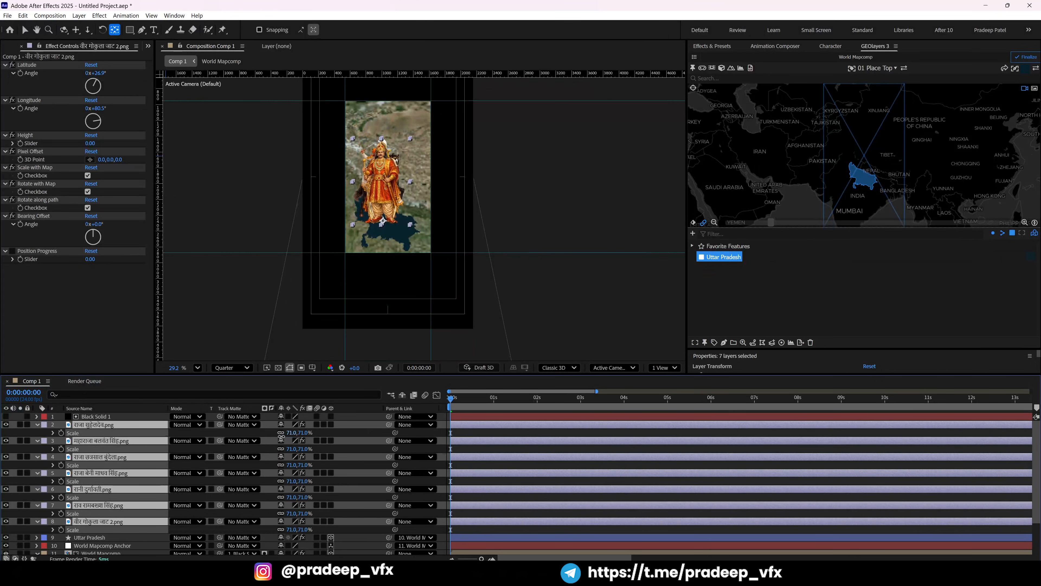
# Readjust the seven selected portrait layers' scale to 81% so the figures stand taller above Uttar Pradesh, and collapse their properties.
pyautogui.press('h')
pyautogui.scroll(4, 385, 135)
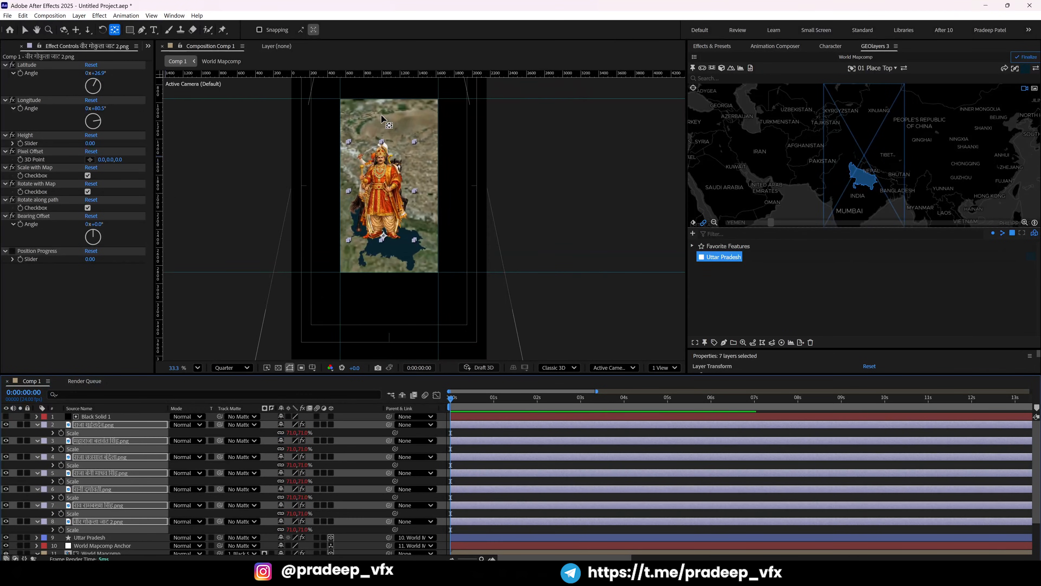
pyautogui.press('y')
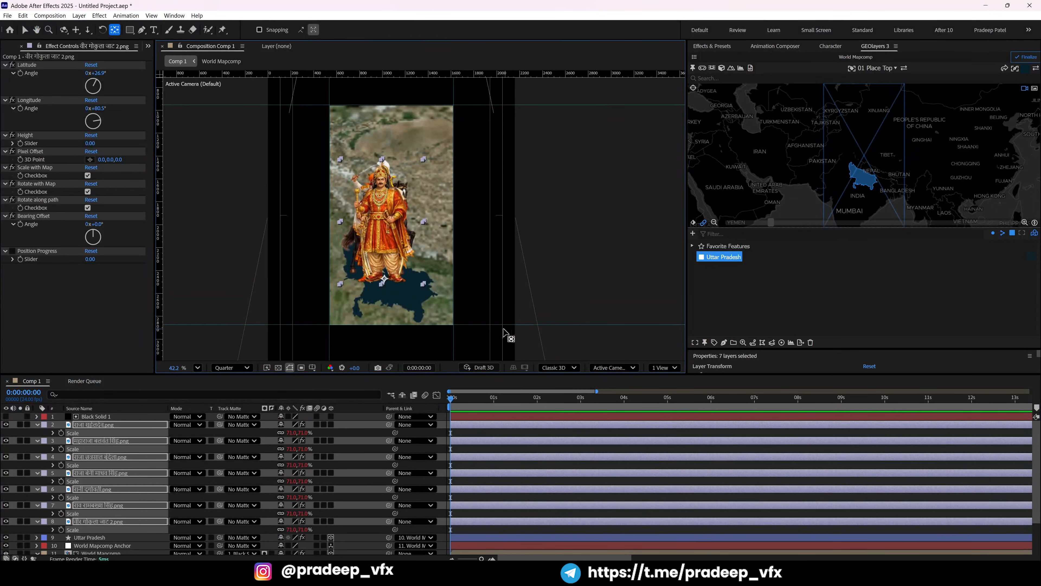
pyautogui.press('space')
pyautogui.moveTo(528, 171); pyautogui.dragTo(518, 200)
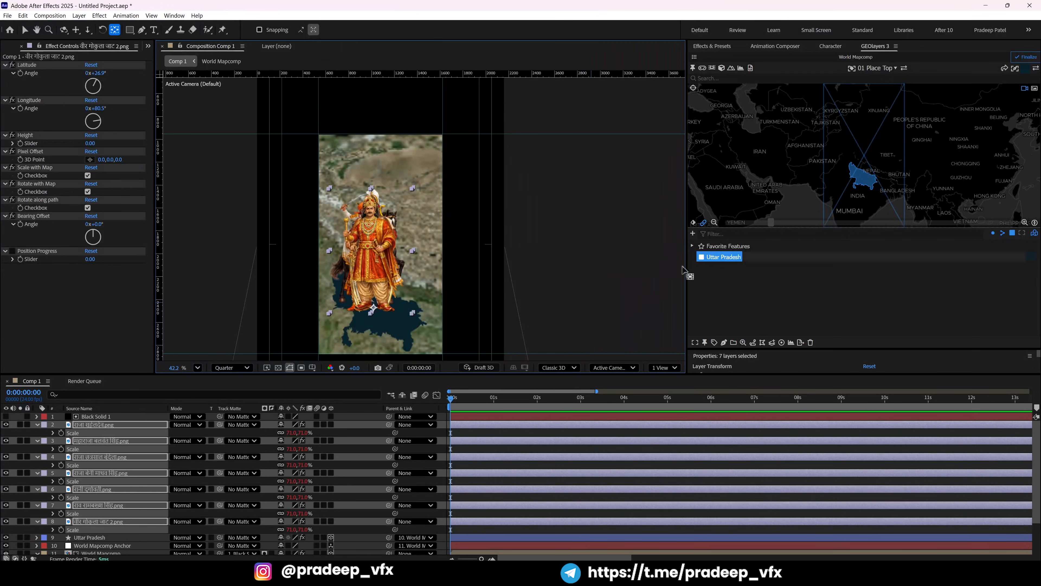
pyautogui.press('alt+KP_Add')
pyautogui.press('alt+KP_Add')
pyautogui.press('alt+KP_Add')
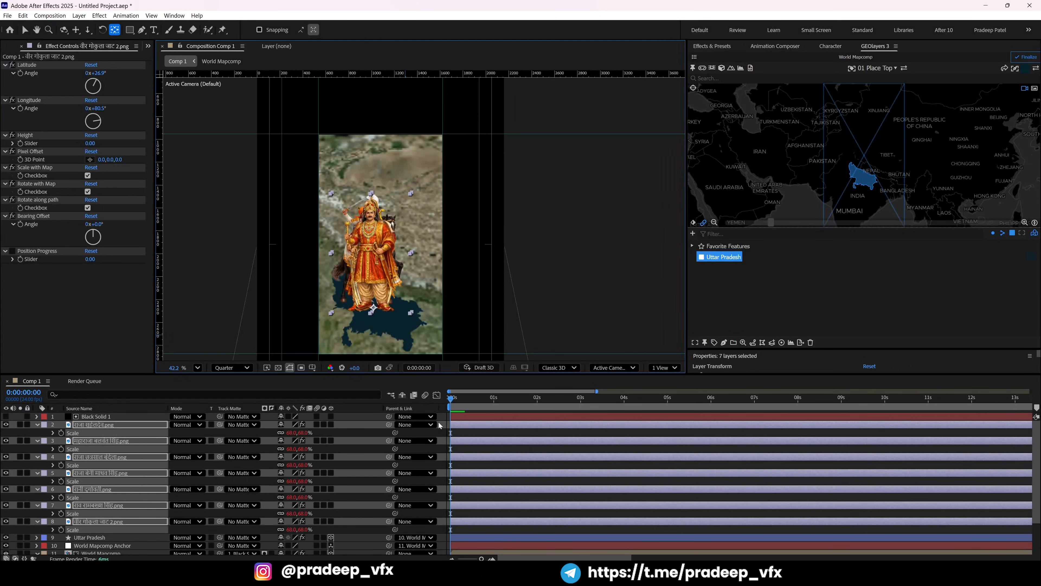
pyautogui.press('alt+KP_Add')
pyautogui.press('alt+KP_Add')
pyautogui.press('alt+KP_Add')
pyautogui.press('alt+KP_Add')
pyautogui.press('alt+KP_Add')
pyautogui.press('alt+KP_Add')
pyautogui.press('alt+KP_Add')
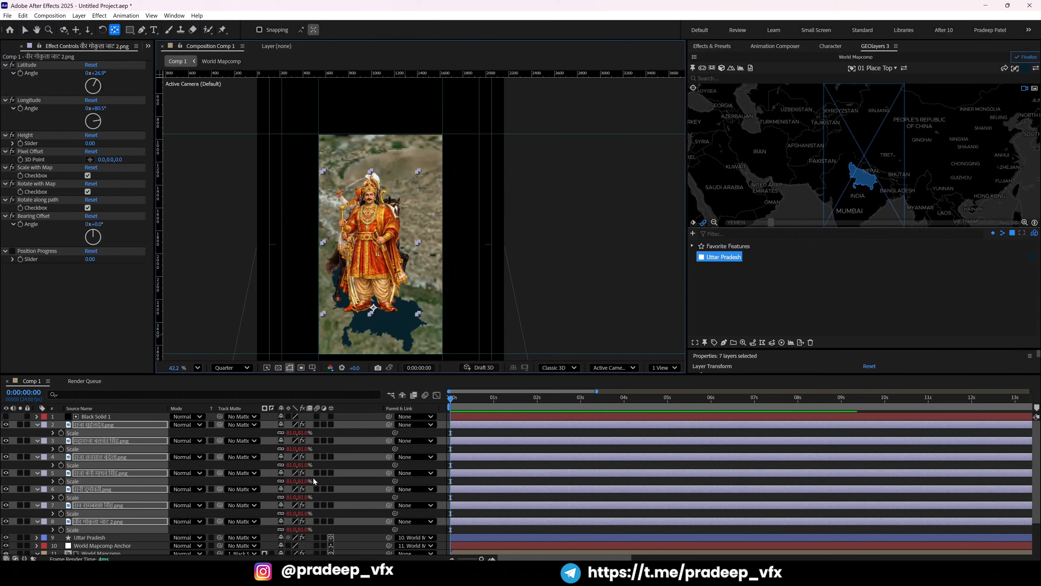
pyautogui.press('s')
# Set the horizontal Pixel Offset of महाराजा बलवंत सिंह.png to -100 and of राजा छत्रसाल बुंदेला.png to 199.
pyautogui.click(460, 432)
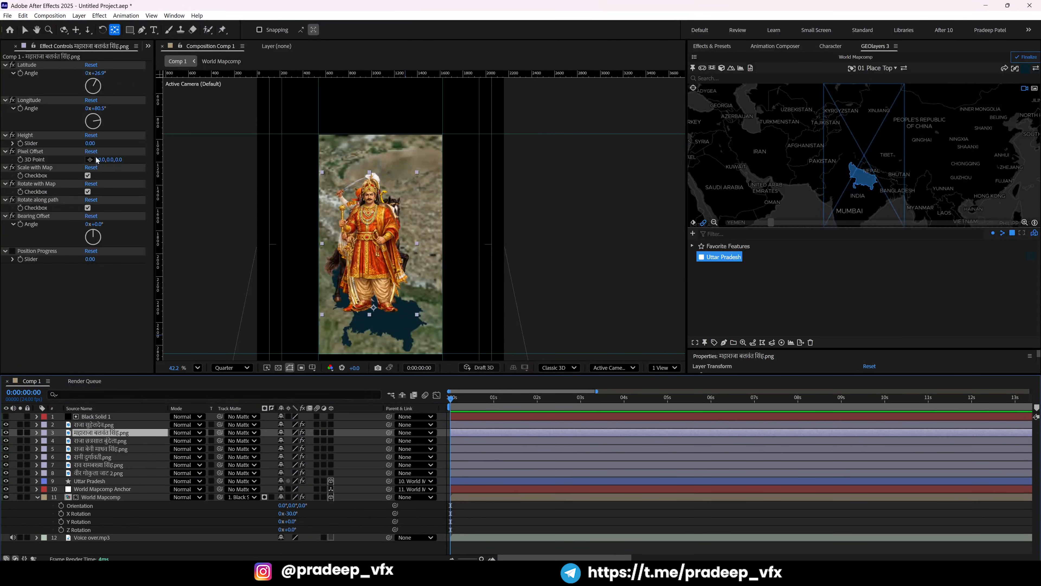
pyautogui.moveTo(99, 159); pyautogui.dragTo(81, 162)
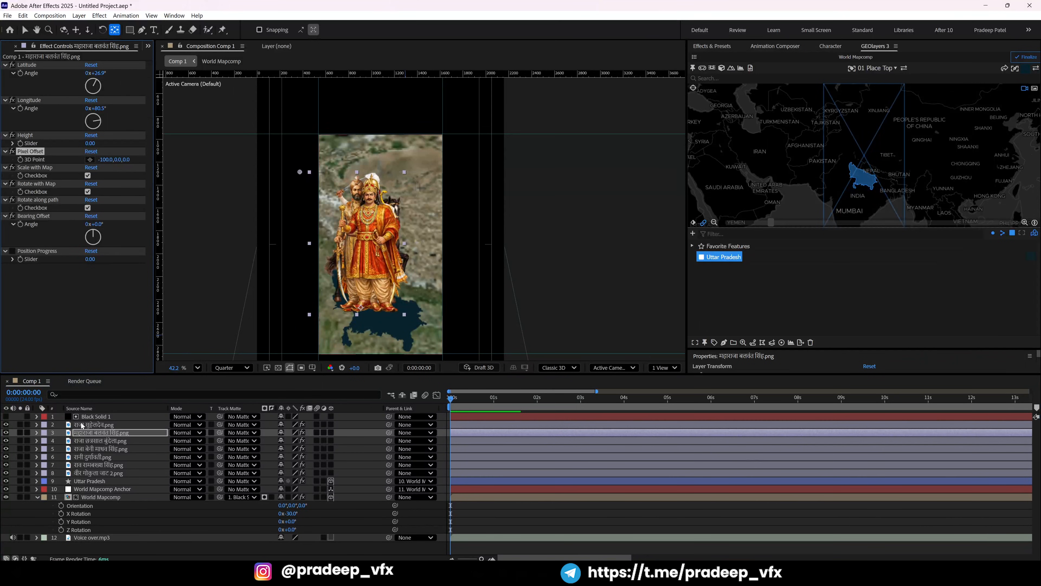
pyautogui.click(89, 442)
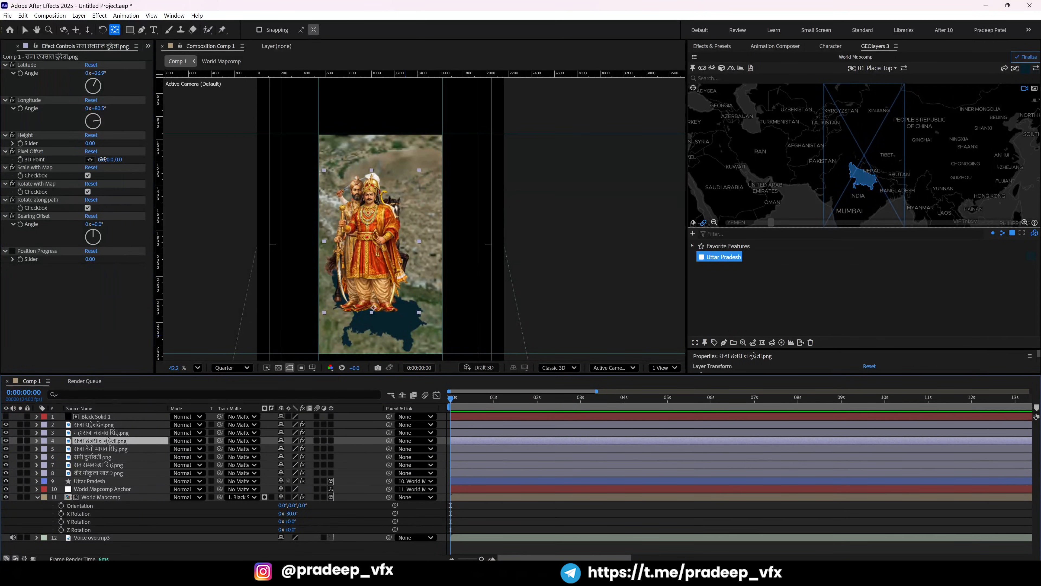
pyautogui.moveTo(102, 159); pyautogui.dragTo(206, 166)
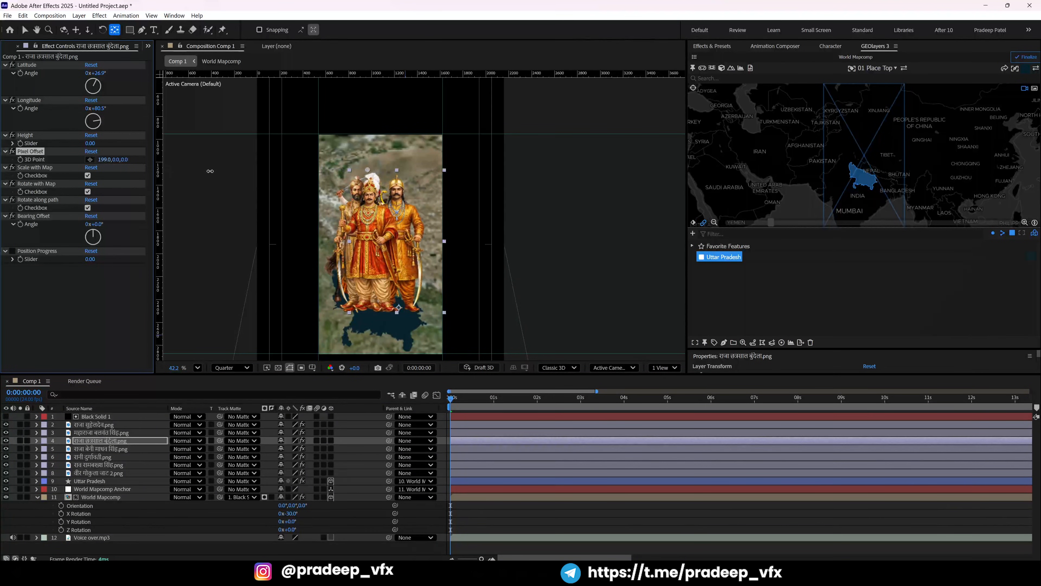
# Adjust the Pixel Offset of राजा बेनी माधव सिंह.png and रानी दुर्गावती.png, raising रानी दुर्गावती.png above the front row.
pyautogui.click(117, 448)
pyautogui.moveTo(101, 160); pyautogui.dragTo(3, 200)
pyautogui.click(101, 457)
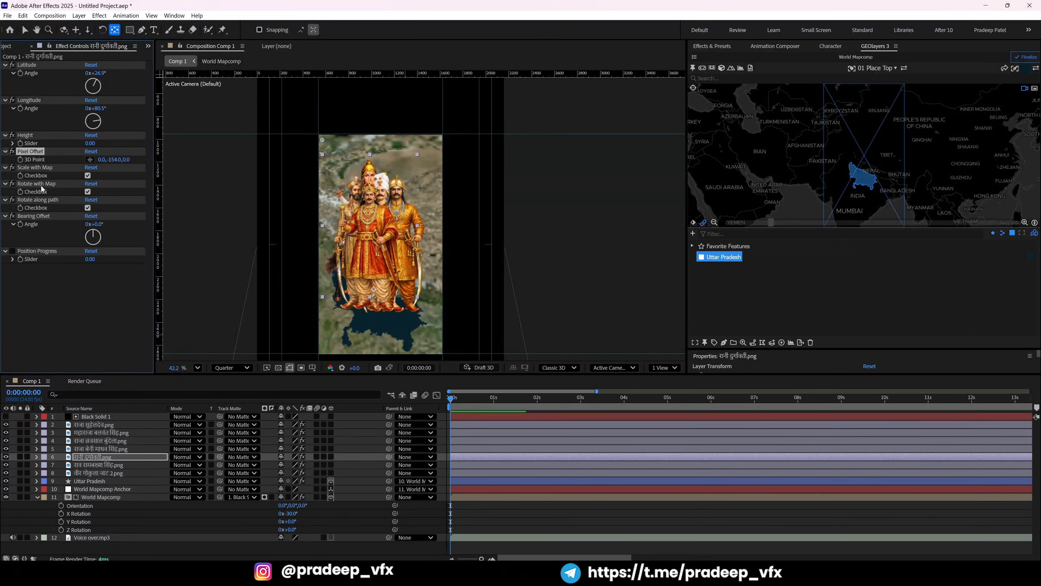
pyautogui.moveTo(114, 160); pyautogui.dragTo(2, 208)
# Set the Pixel Offset of राव रामबख्श सिंह.png to 166, -256 and of वीर गोकुला जाट 2.png to -77, -255.
pyautogui.click(100, 465)
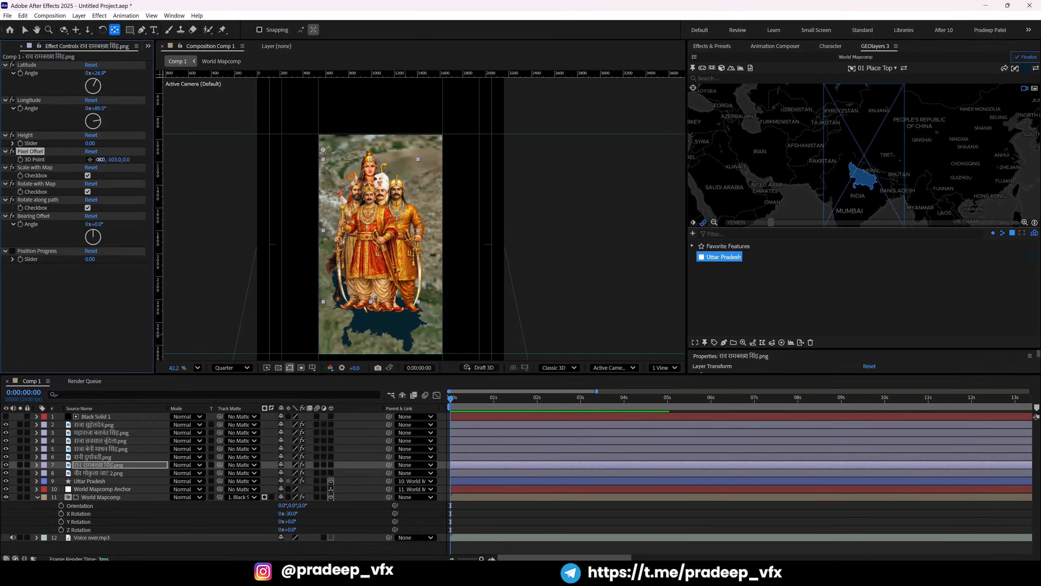
pyautogui.moveTo(100, 159); pyautogui.dragTo(26, 186)
pyautogui.click(101, 473)
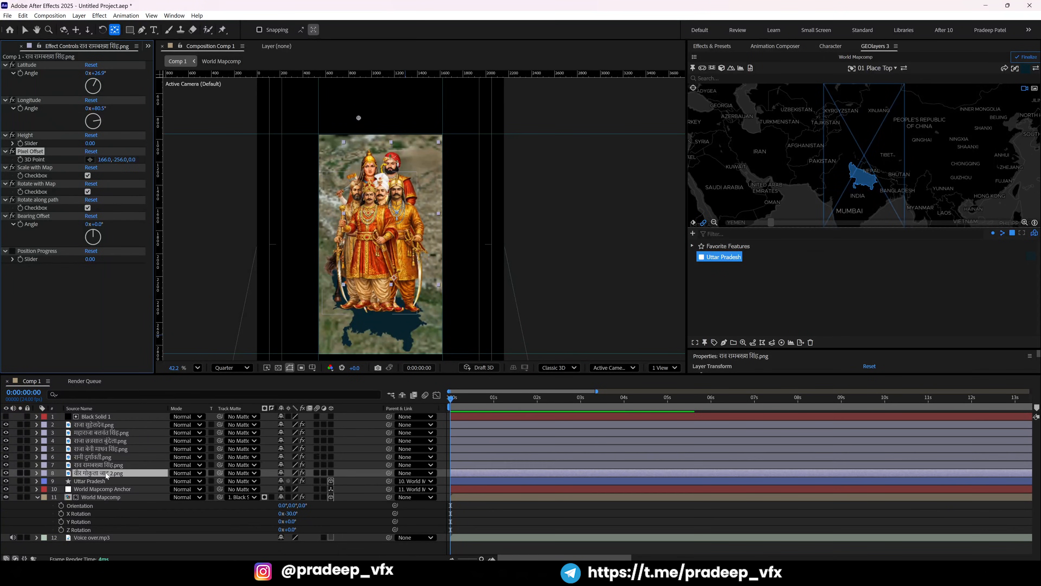
pyautogui.moveTo(111, 159); pyautogui.dragTo(6, 219)
pyautogui.moveTo(116, 164); pyautogui.dragTo(69, 167)
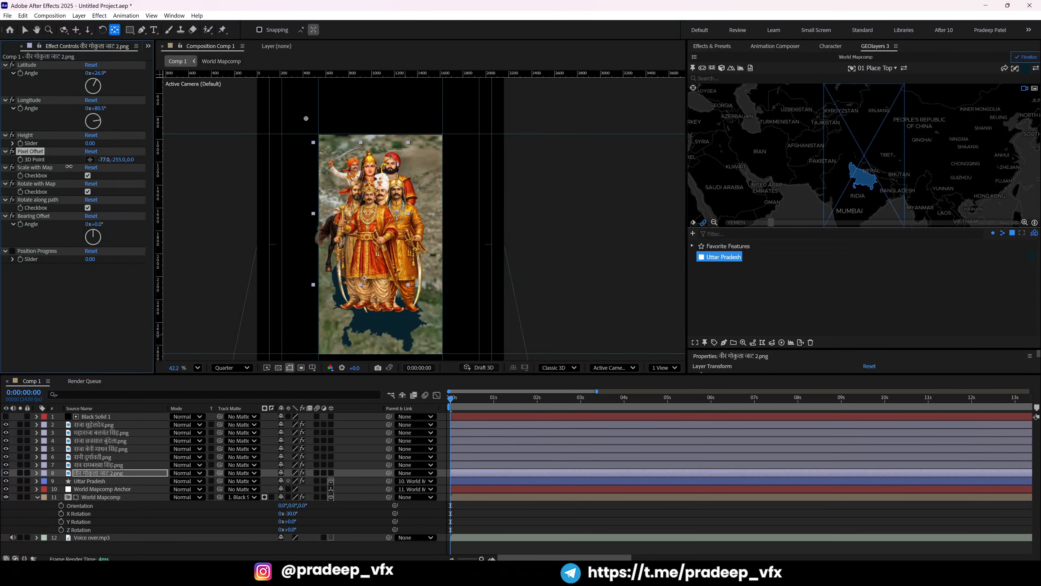
pyautogui.scroll(-1, 359, 222)
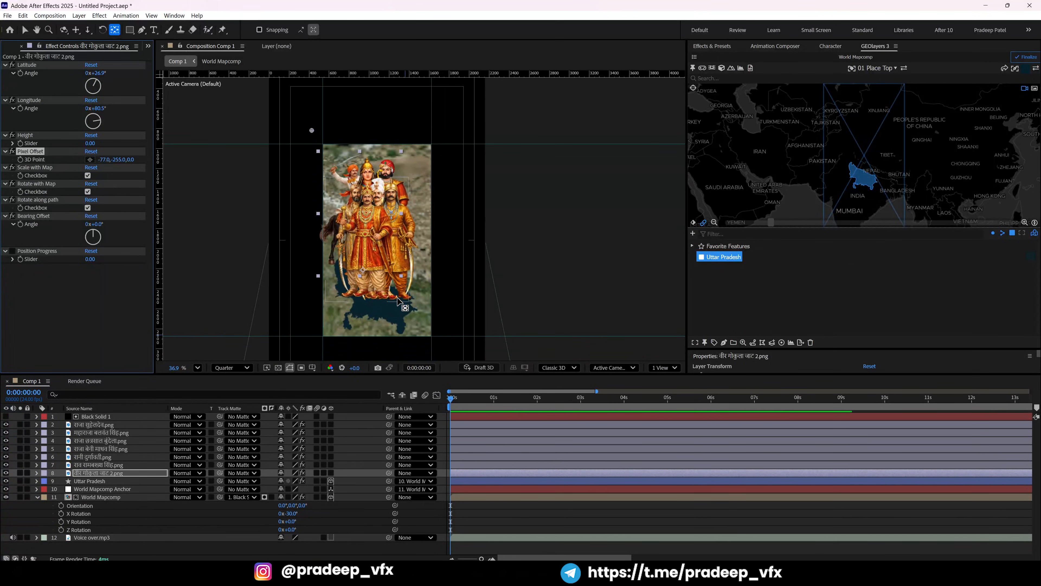
# Tilt the GEOlayers map view into perspective and turn on Collapse Transformations for the World Mapcomp layer.
pyautogui.moveTo(882, 197); pyautogui.dragTo(845, 165)
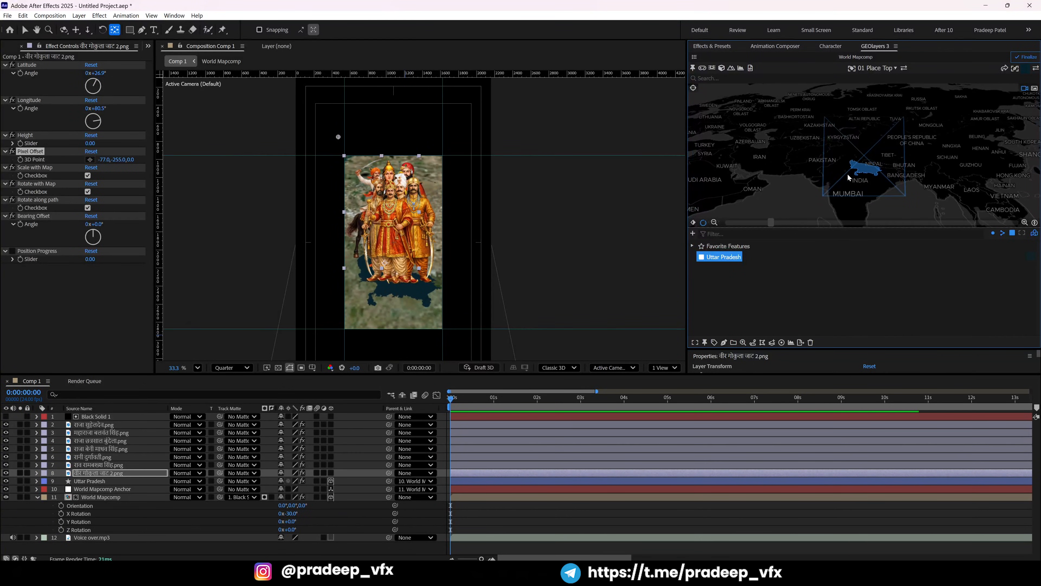
pyautogui.click(174, 525)
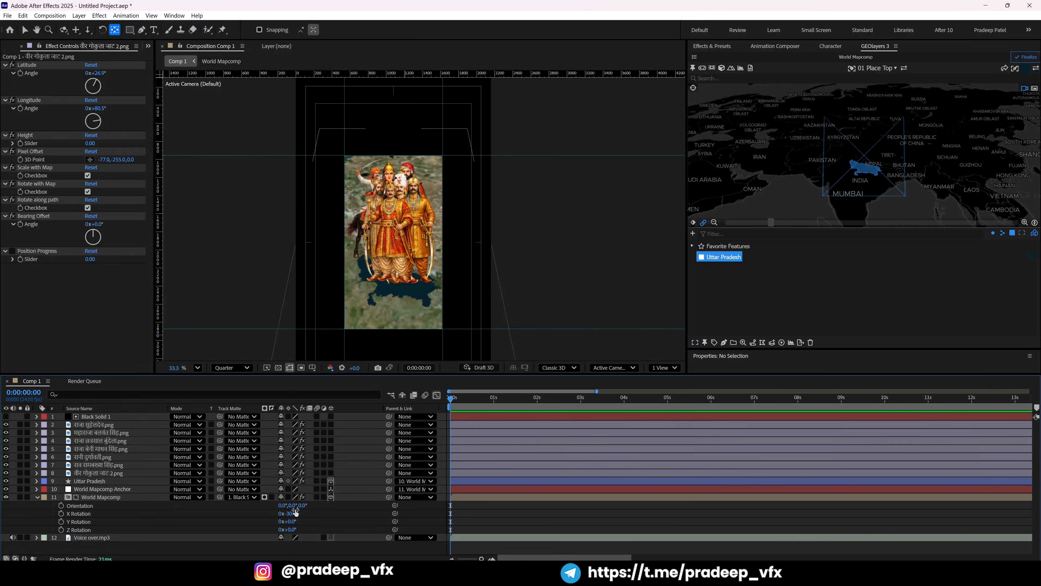
pyautogui.click(289, 497)
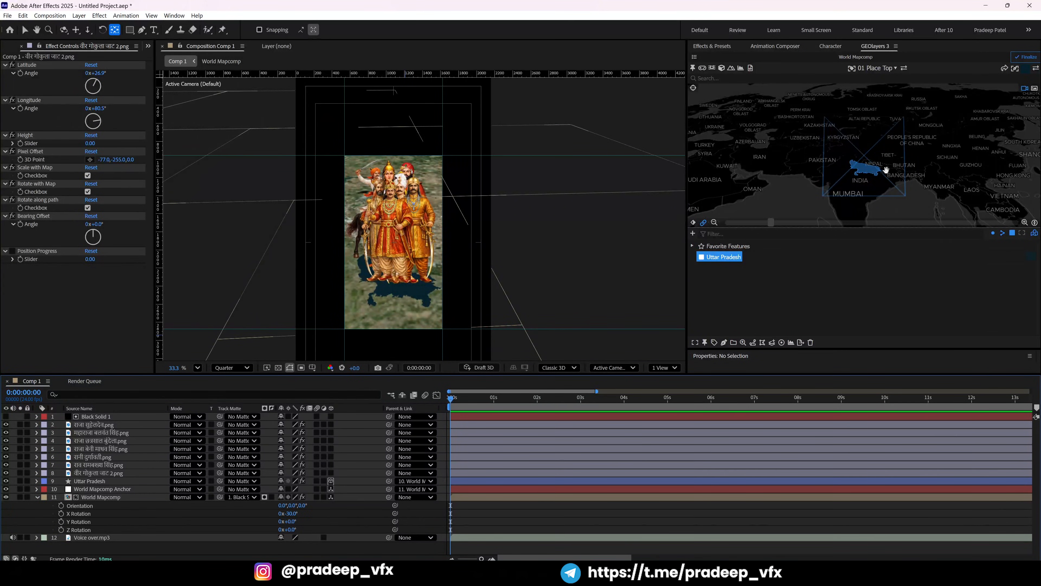
# Reframe the map around Uttar Pradesh with a 25° pitch and a bearing of -3.3°.
pyautogui.scroll(2, 886, 170)
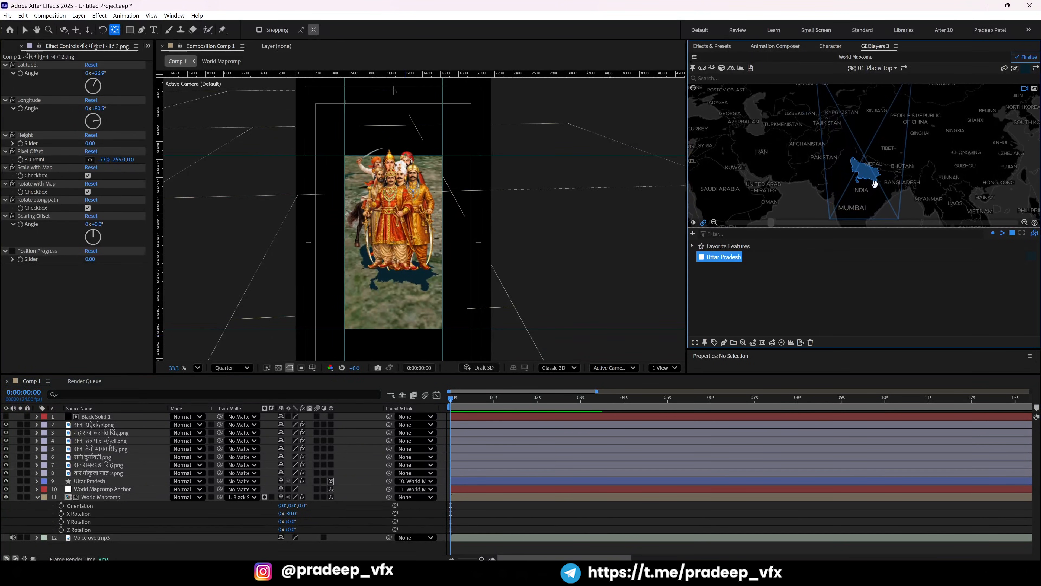
pyautogui.moveTo(875, 184); pyautogui.dragTo(874, 150)
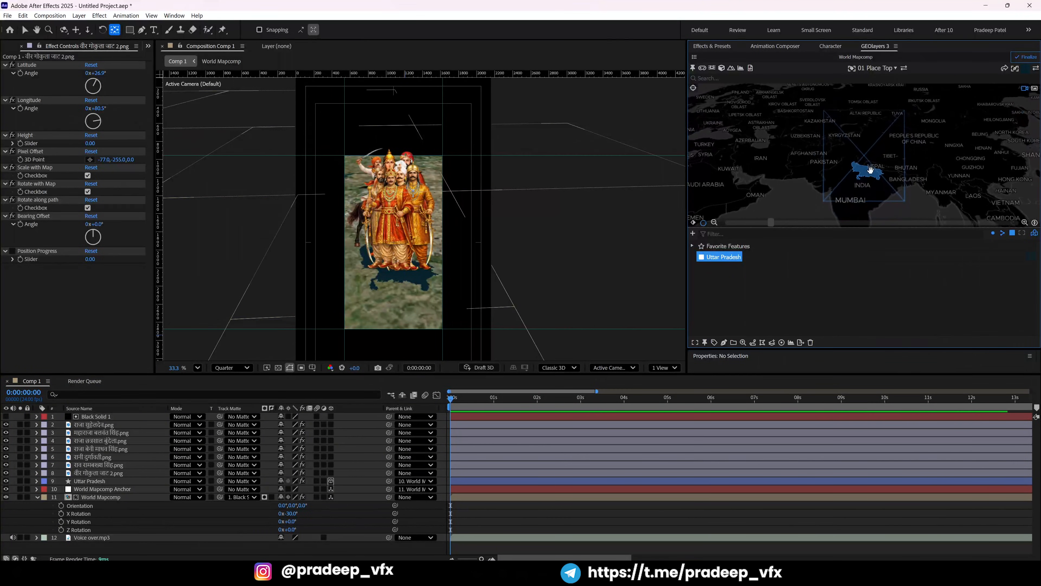
pyautogui.moveTo(771, 228); pyautogui.dragTo(738, 221)
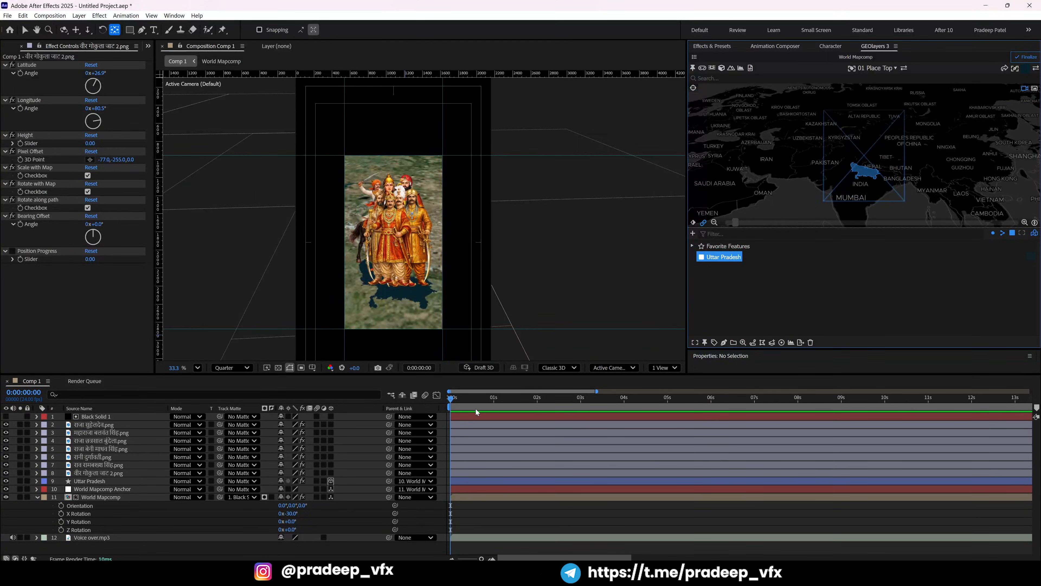
# Deselect the Uttar Pradesh feature and keyframe the current map view on World Mapcomp at 0:00.
pyautogui.click(744, 288)
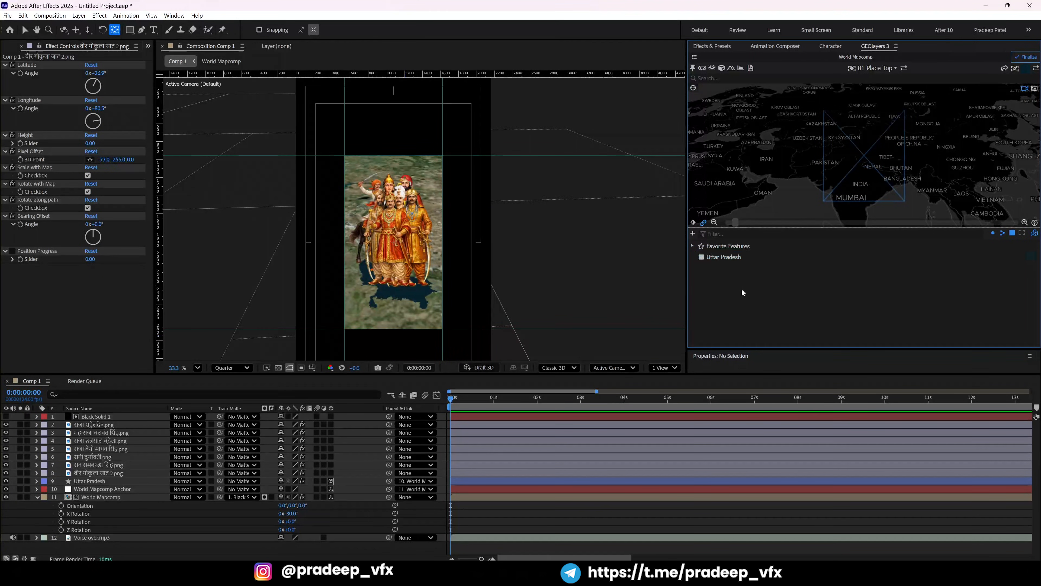
pyautogui.click(693, 223)
pyautogui.click(480, 527)
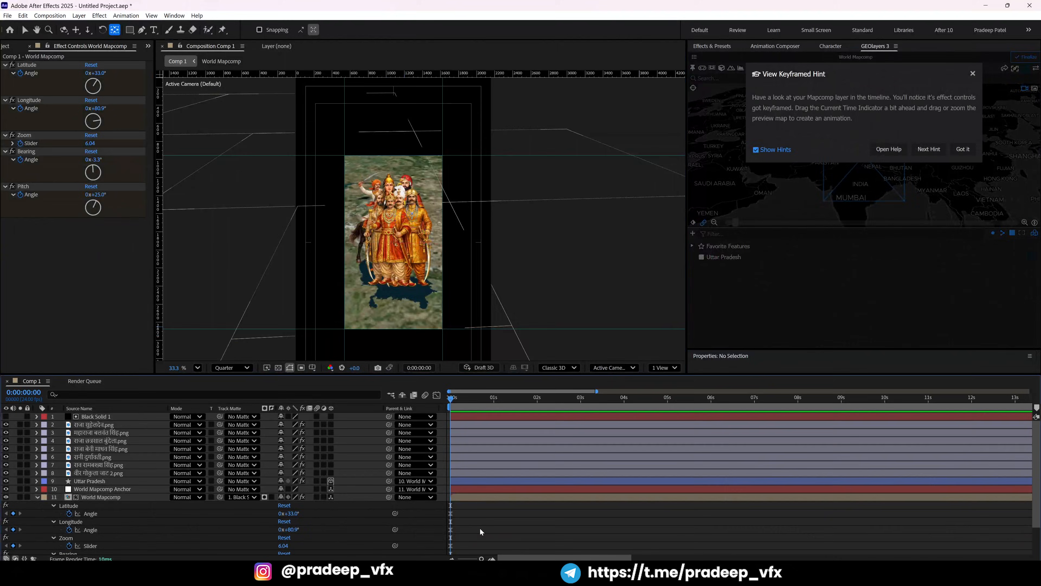
# Maximize the timeline and add Scale keyframes at 0:00 to all seven portrait layers.
pyautogui.press('`')
pyautogui.click(457, 136)
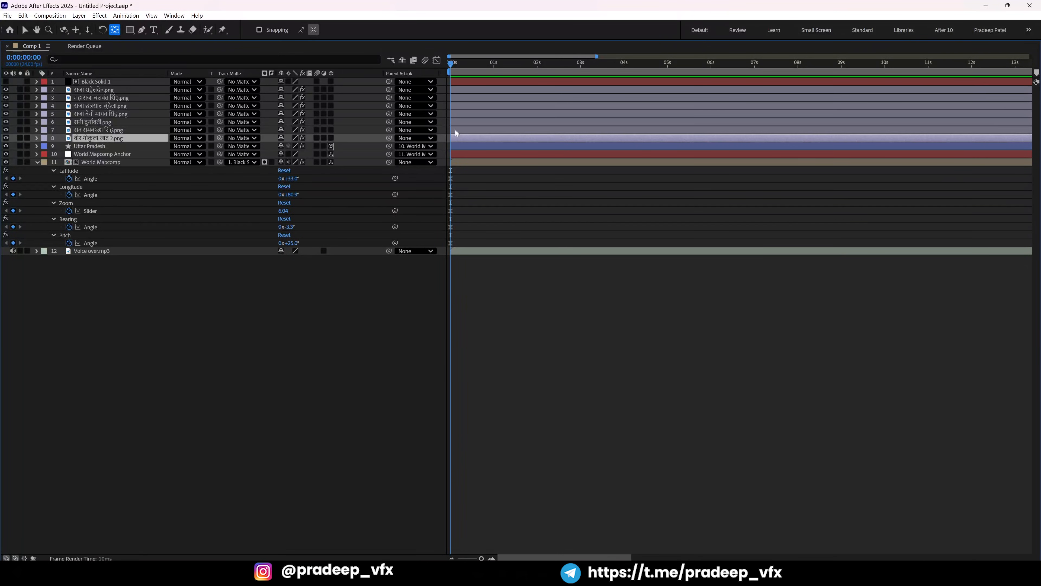
pyautogui.keyDown('shift'); pyautogui.click(457, 90); pyautogui.keyUp('shift')
pyautogui.press('s')
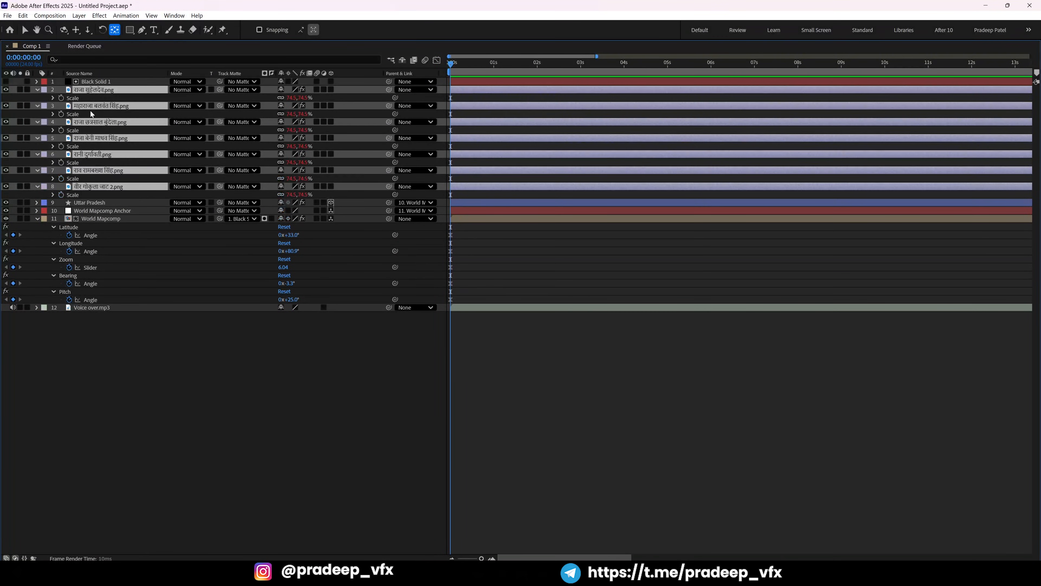
pyautogui.click(62, 97)
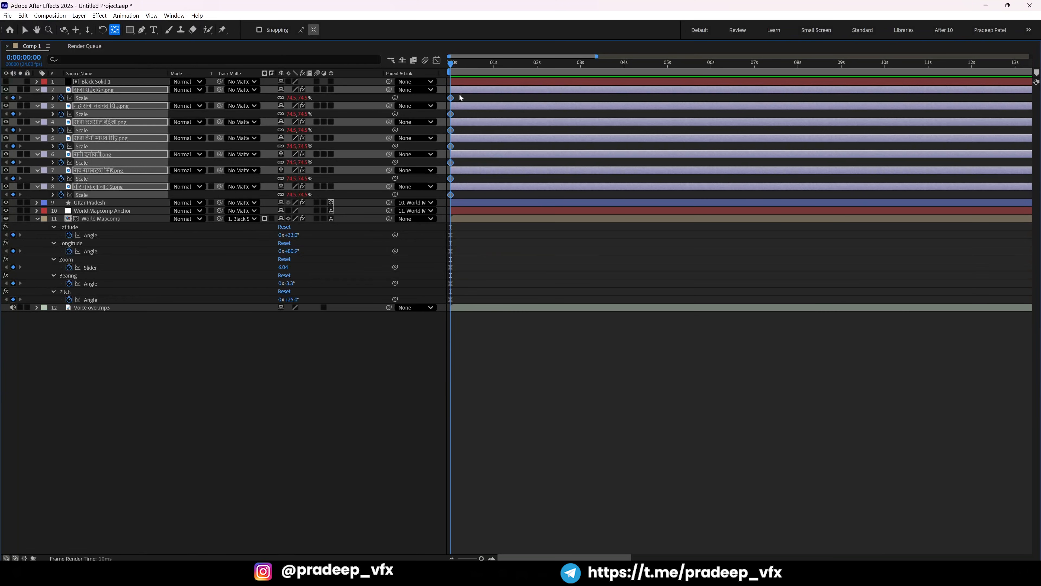
# Move the portraits' Scale keyframes to about 0.4 s and set their scale at 0:00 to 0%.
pyautogui.moveTo(452, 100); pyautogui.dragTo(467, 98)
pyautogui.click(292, 98)
pyautogui.write('810')
pyautogui.press('Return')
# Apply Easy Ease to the Scale keyframes of all seven portrait layers and preview the animation.
pyautogui.moveTo(475, 98); pyautogui.dragTo(438, 194)
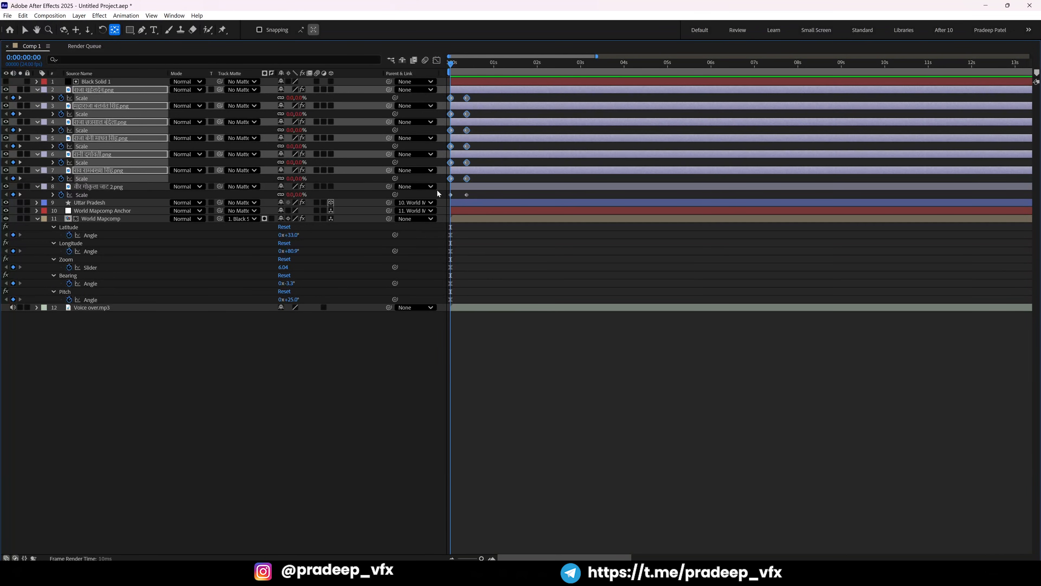
pyautogui.moveTo(480, 95); pyautogui.dragTo(428, 193)
pyautogui.press('F9')
pyautogui.click(480, 247)
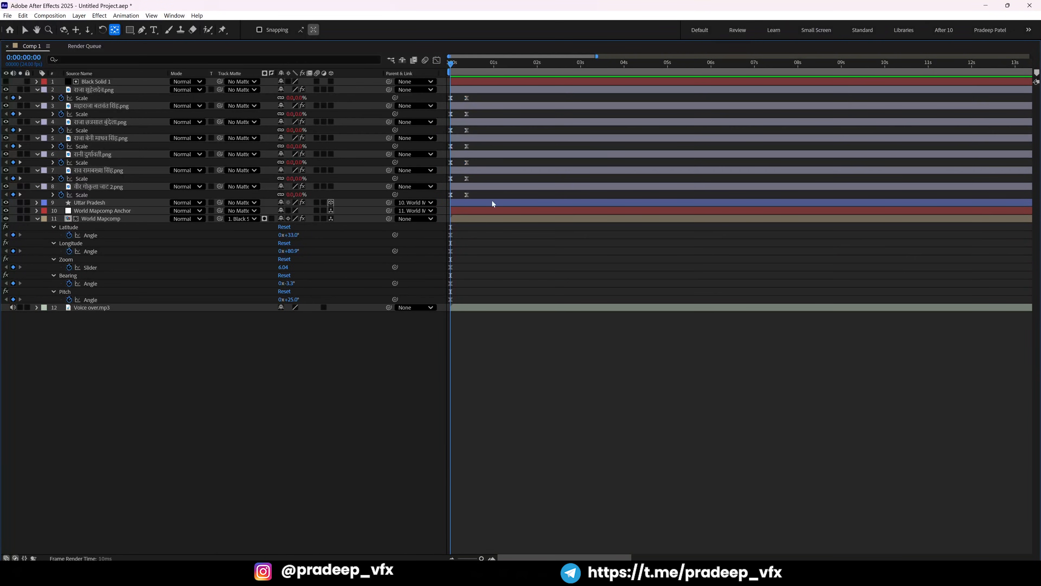
pyautogui.press('`')
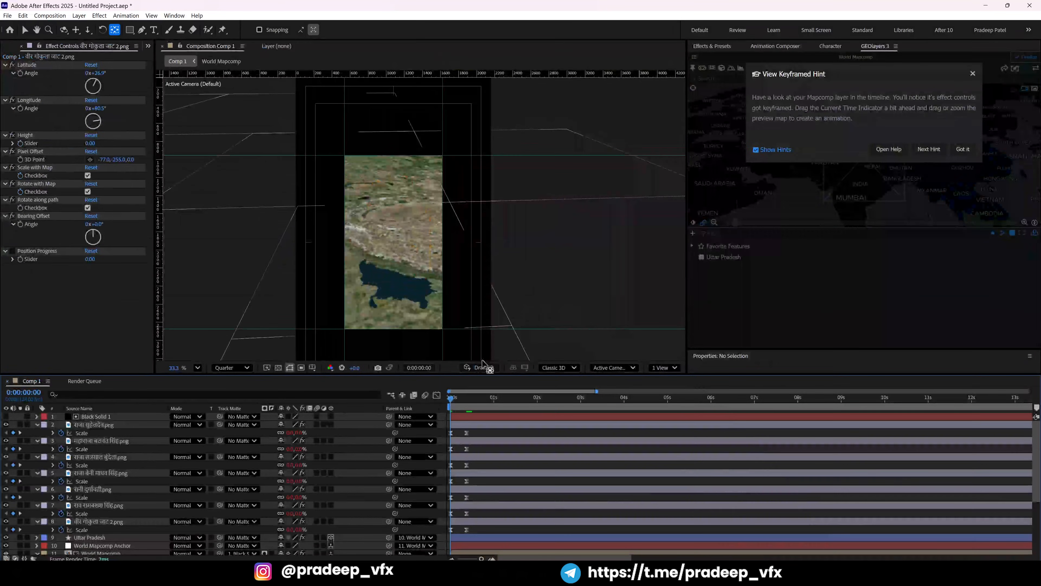
pyautogui.press('space')
# Move the portraits' second set of Scale keyframes to about 0.9 s and preview the slower scale-up.
pyautogui.press('`')
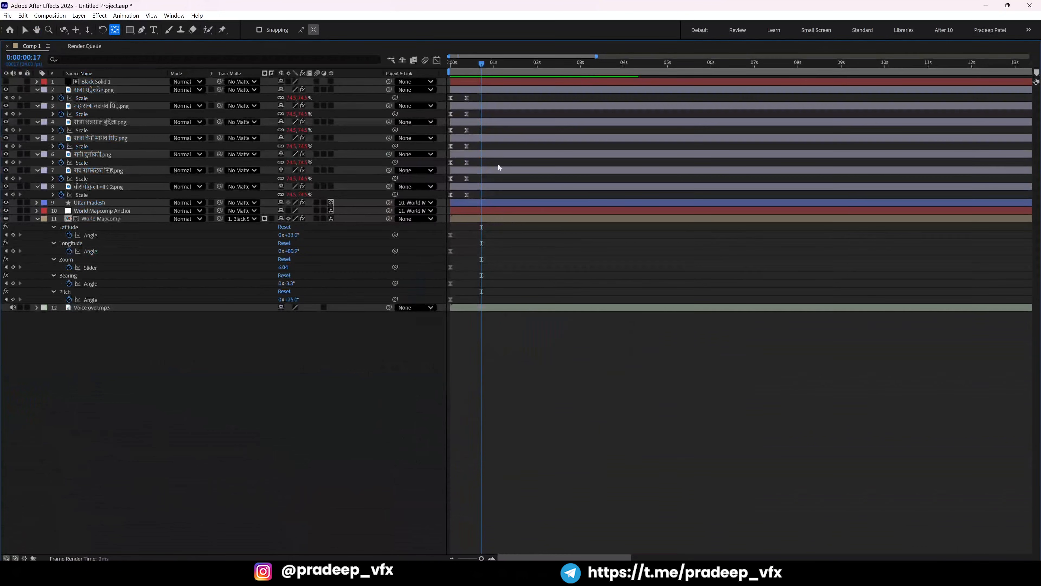
pyautogui.moveTo(492, 104); pyautogui.dragTo(491, 205)
pyautogui.press('Home')
pyautogui.press('`')
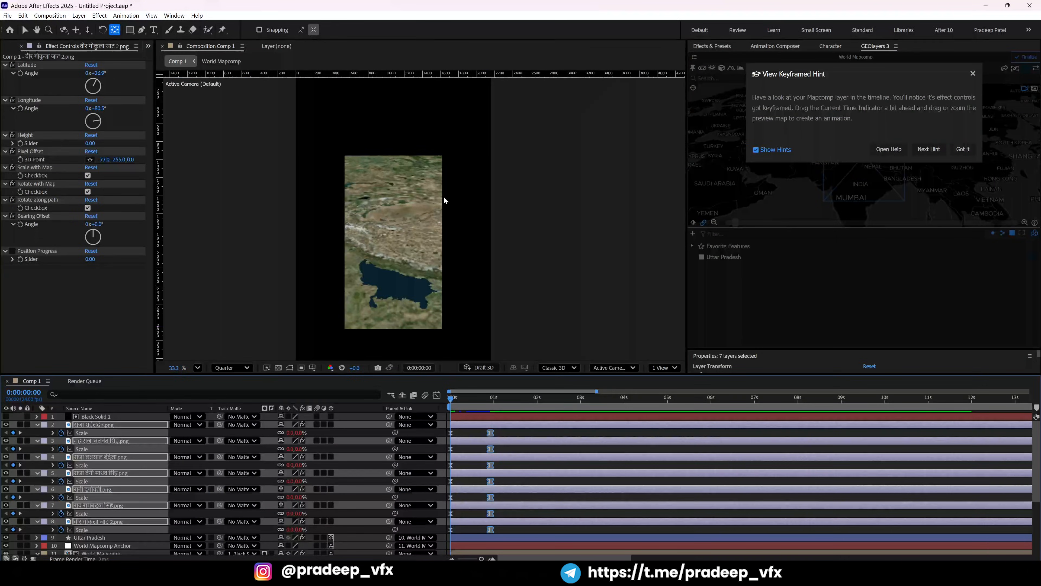
pyautogui.press('space')
pyautogui.press('`')
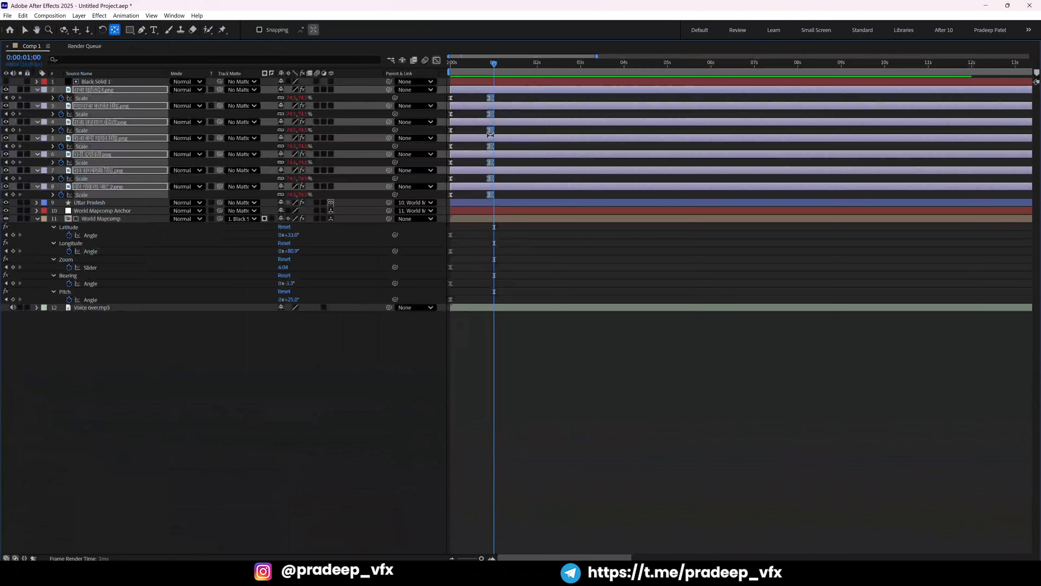
# Stagger the portraits by shifting layers 7, 5 and 3 a few frames later than the others.
pyautogui.moveTo(497, 65); pyautogui.dragTo(438, 122)
pyautogui.click(488, 234)
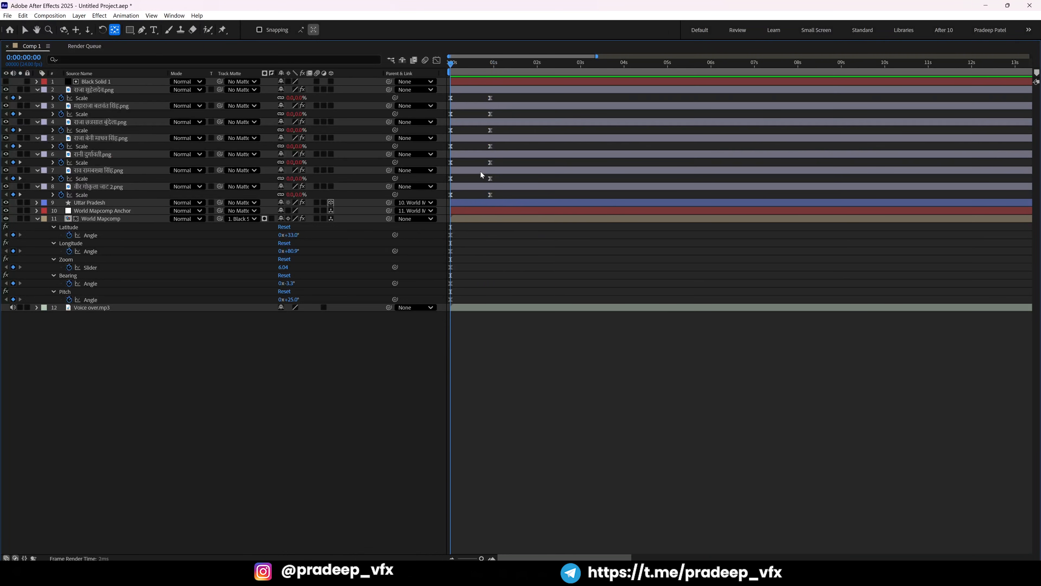
pyautogui.moveTo(481, 172); pyautogui.dragTo(487, 172)
pyautogui.click(477, 136)
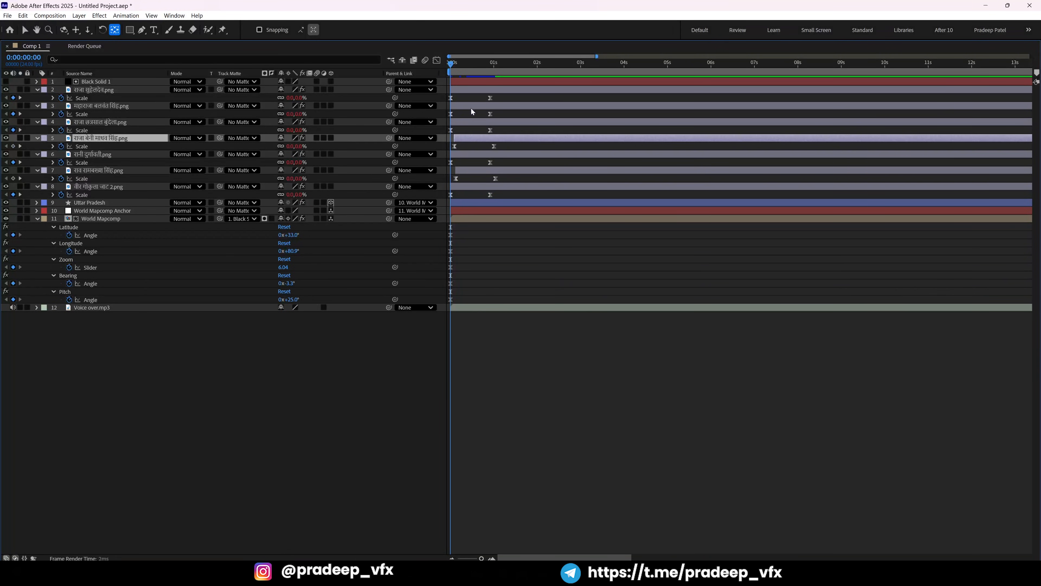
pyautogui.moveTo(472, 106); pyautogui.dragTo(474, 108)
pyautogui.press('`')
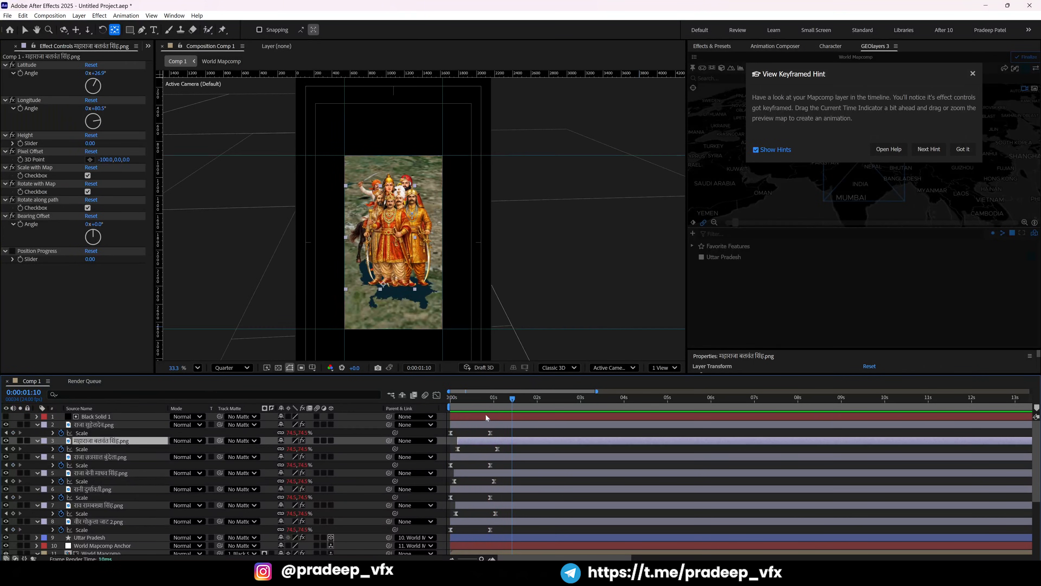
# Dismiss the keyframe hint and zoom the map out at 0:00 to frame all of India and its surroundings.
pyautogui.click(973, 73)
pyautogui.moveTo(847, 180); pyautogui.dragTo(854, 163)
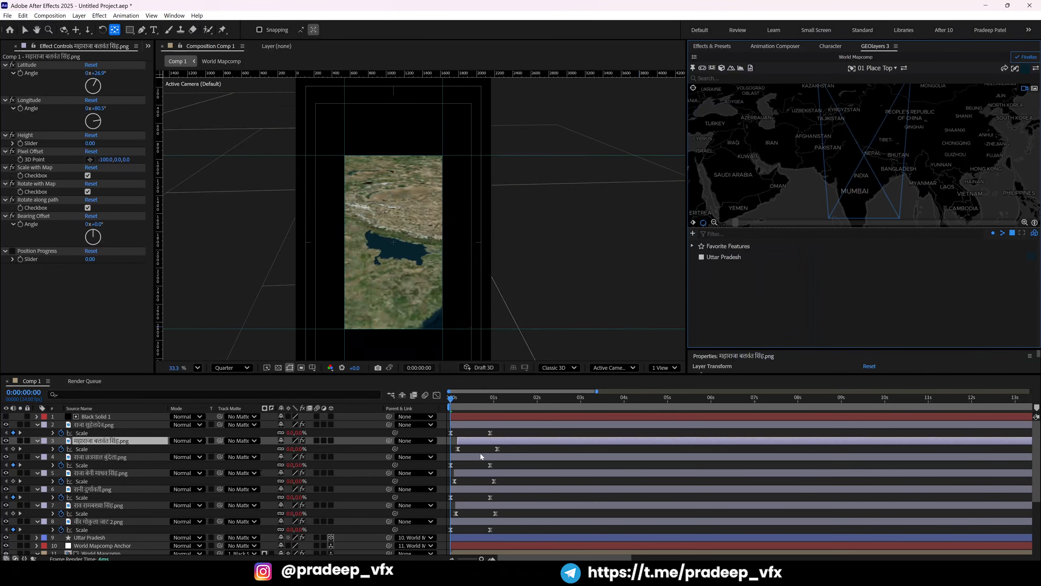
pyautogui.press('`')
pyautogui.press('`')
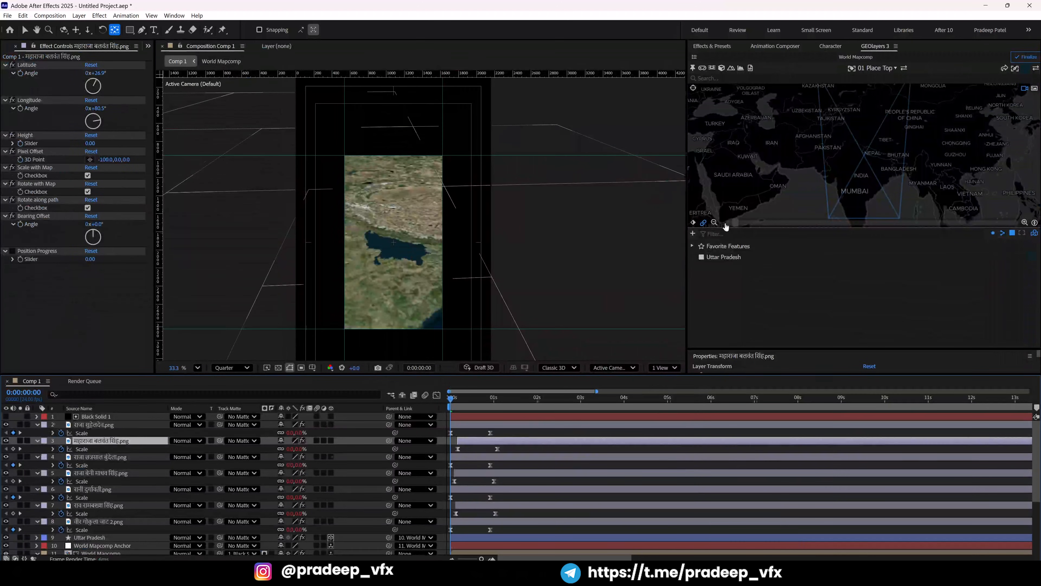
pyautogui.click(714, 222)
pyautogui.moveTo(739, 223); pyautogui.dragTo(804, 224)
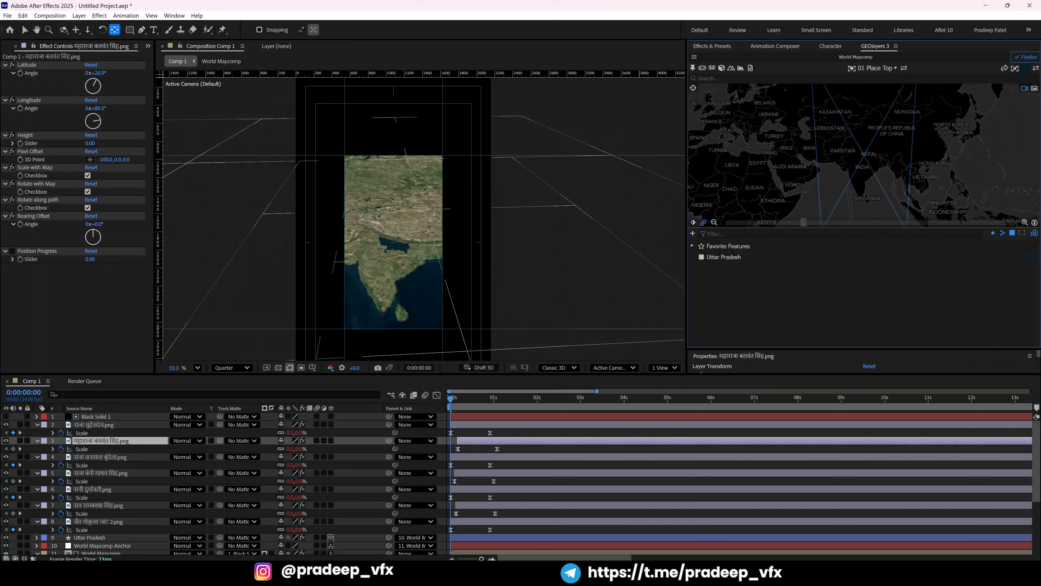
# At 2:05, zoom the map in to 5.95 and reframe it on Uttar Pradesh at latitude 33.7° and longitude 81.4°.
pyautogui.press('space')
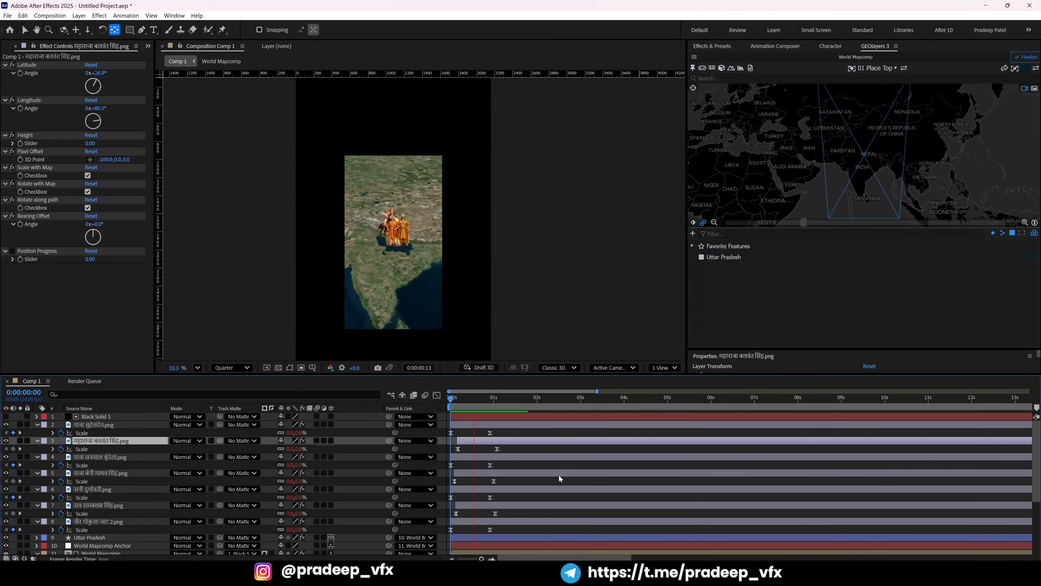
pyautogui.press('space')
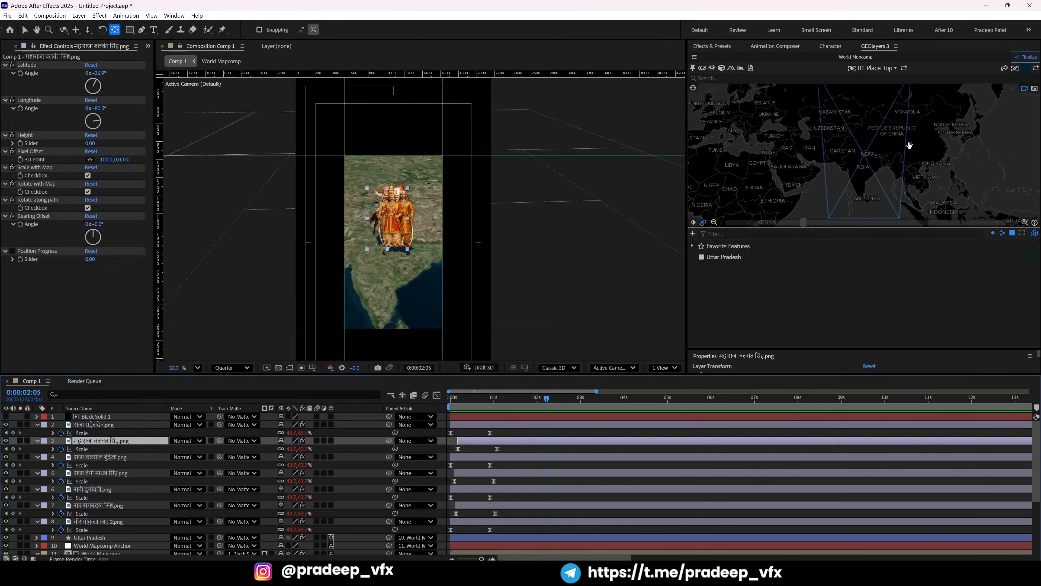
pyautogui.moveTo(803, 222); pyautogui.dragTo(918, 222)
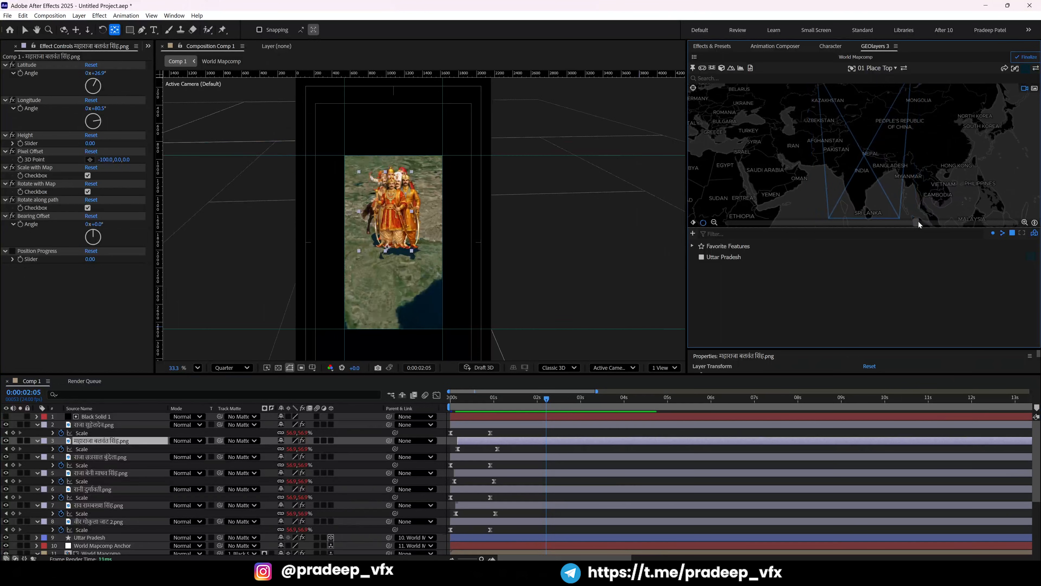
pyautogui.moveTo(867, 152); pyautogui.dragTo(867, 163)
pyautogui.moveTo(922, 226); pyautogui.dragTo(969, 226)
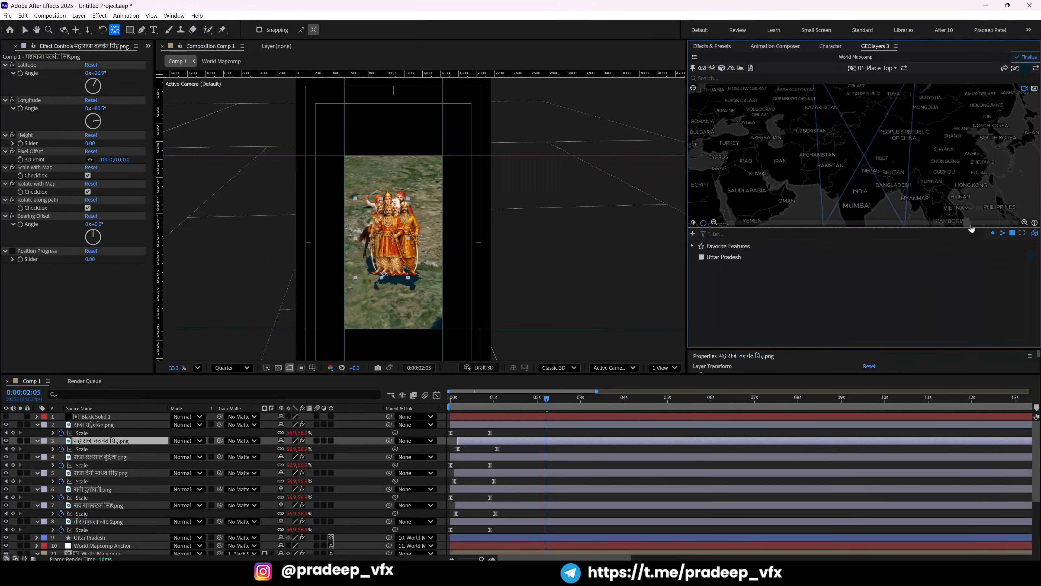
pyautogui.moveTo(879, 153); pyautogui.dragTo(862, 156)
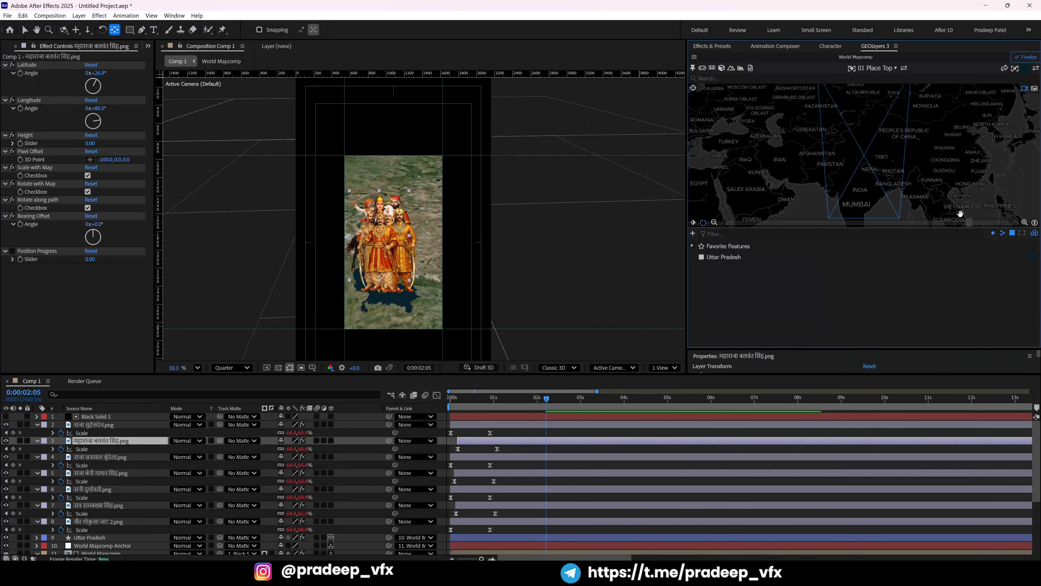
pyautogui.moveTo(972, 225); pyautogui.dragTo(1008, 229)
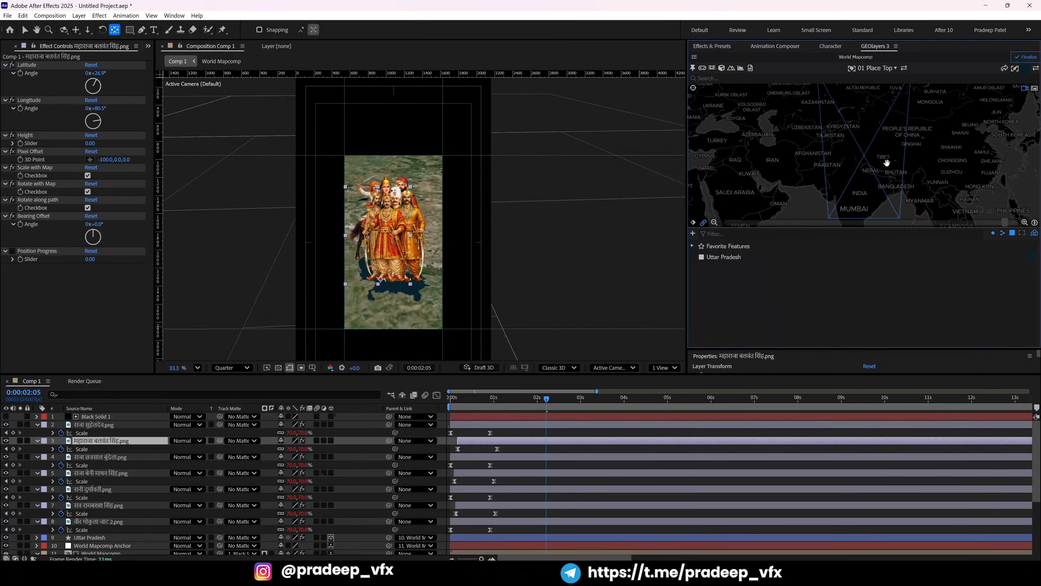
pyautogui.moveTo(887, 163); pyautogui.dragTo(885, 166)
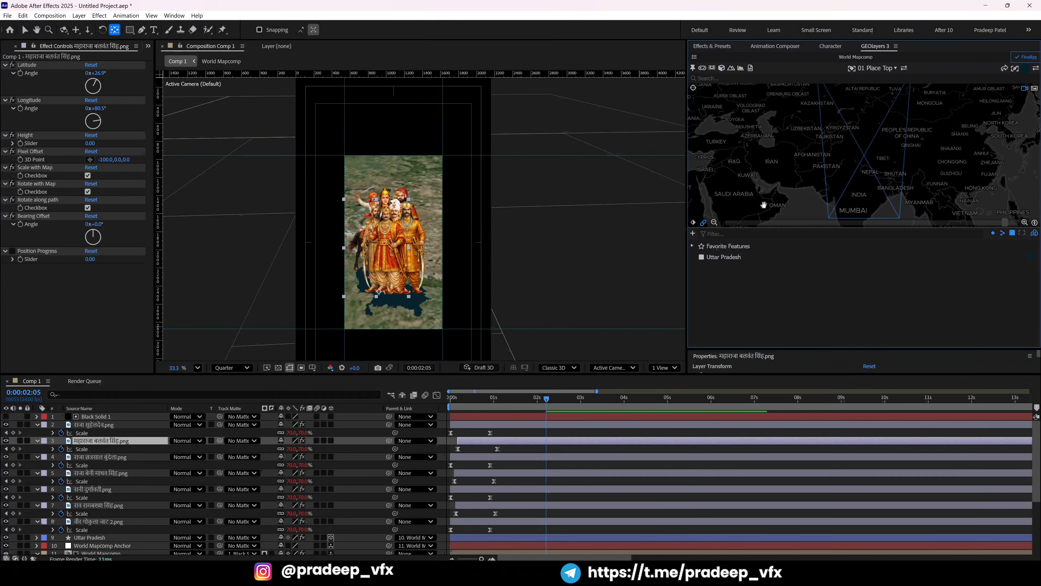
pyautogui.moveTo(864, 163); pyautogui.dragTo(865, 166)
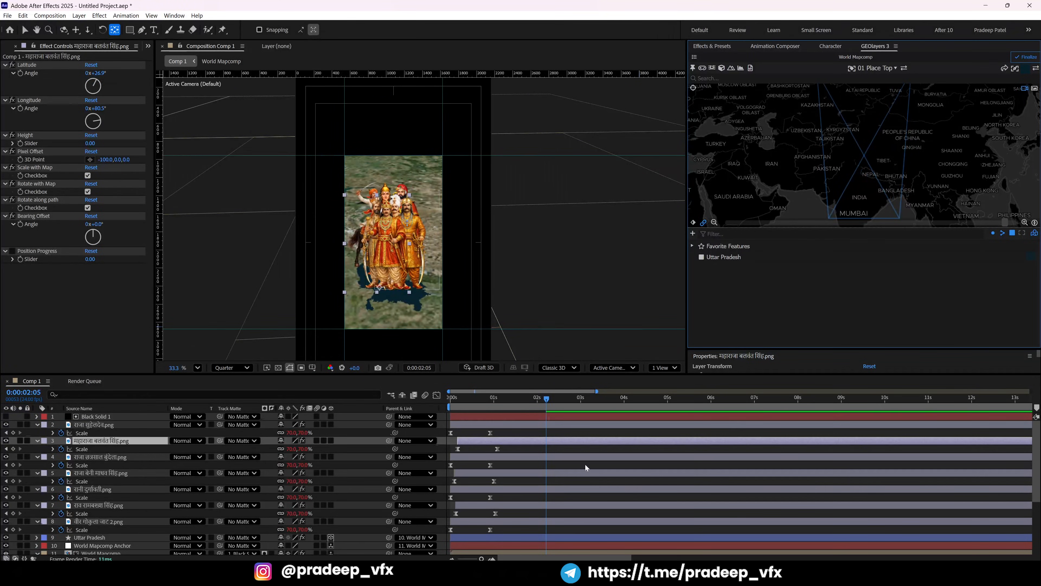
# Add Bearing and Pitch keyframes to World Mapcomp at 2:05 and preview the camera move from the start.
pyautogui.press('`')
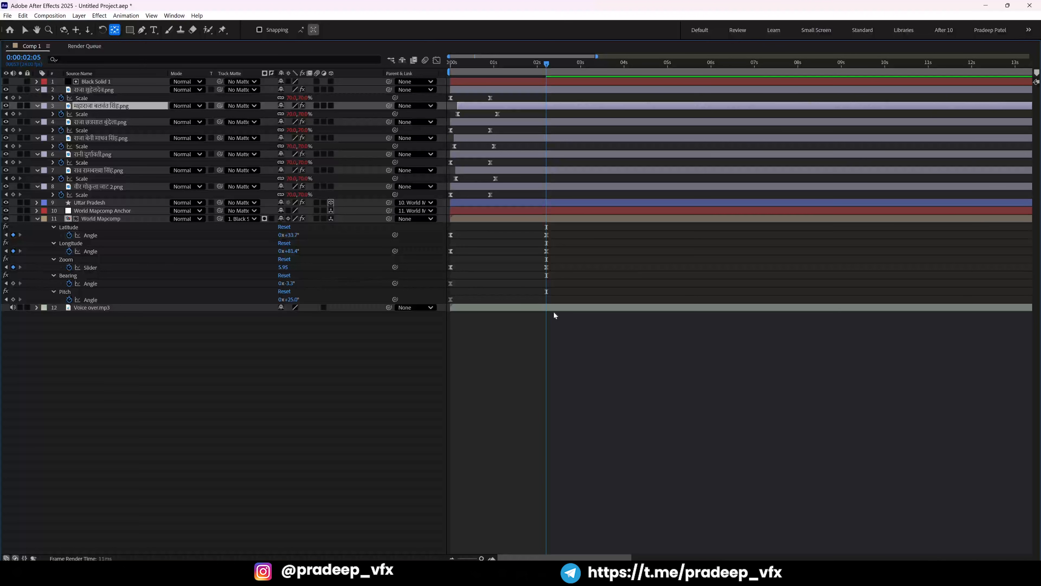
pyautogui.click(13, 283)
pyautogui.click(13, 300)
pyautogui.click(132, 389)
pyautogui.moveTo(470, 75); pyautogui.dragTo(449, 75)
pyautogui.press('`')
pyautogui.press('space')
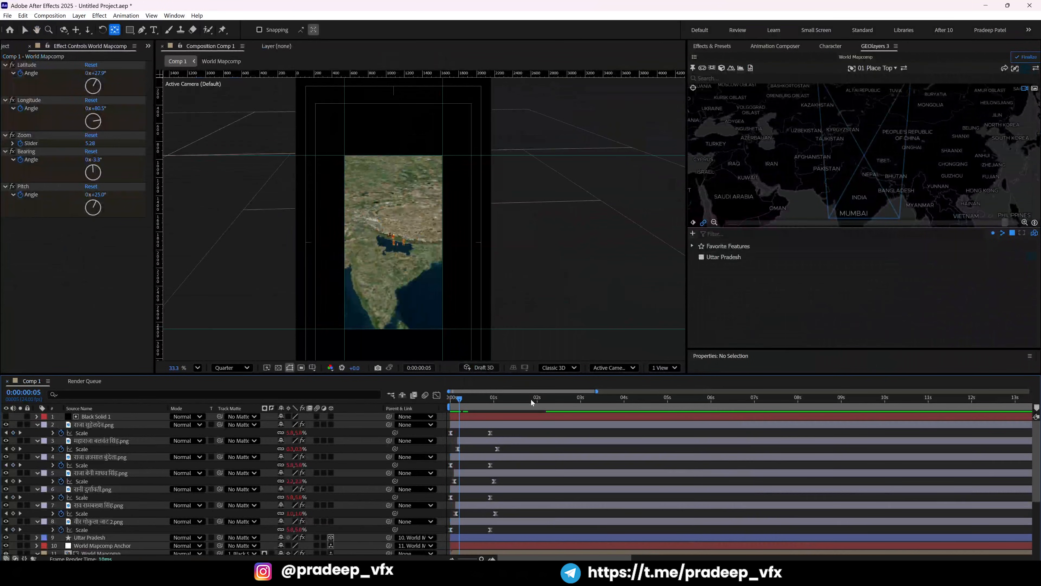
pyautogui.press('space')
# At 4:16, rotate the map to a bearing of -20.1°, center it at longitude 83.3°, and keyframe its zoom.
pyautogui.press('-')
pyautogui.press('-')
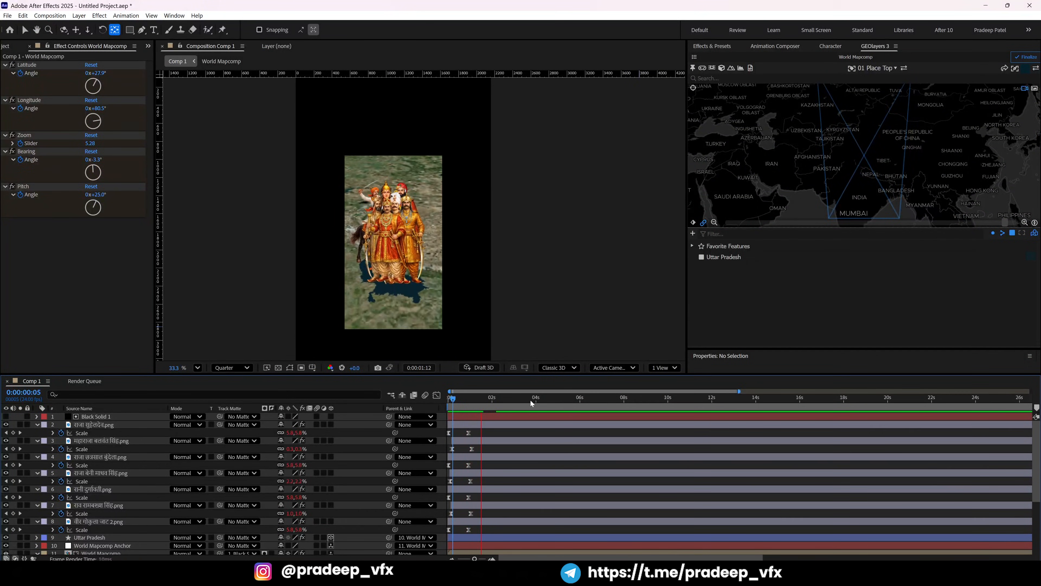
pyautogui.press('`')
pyautogui.press('`')
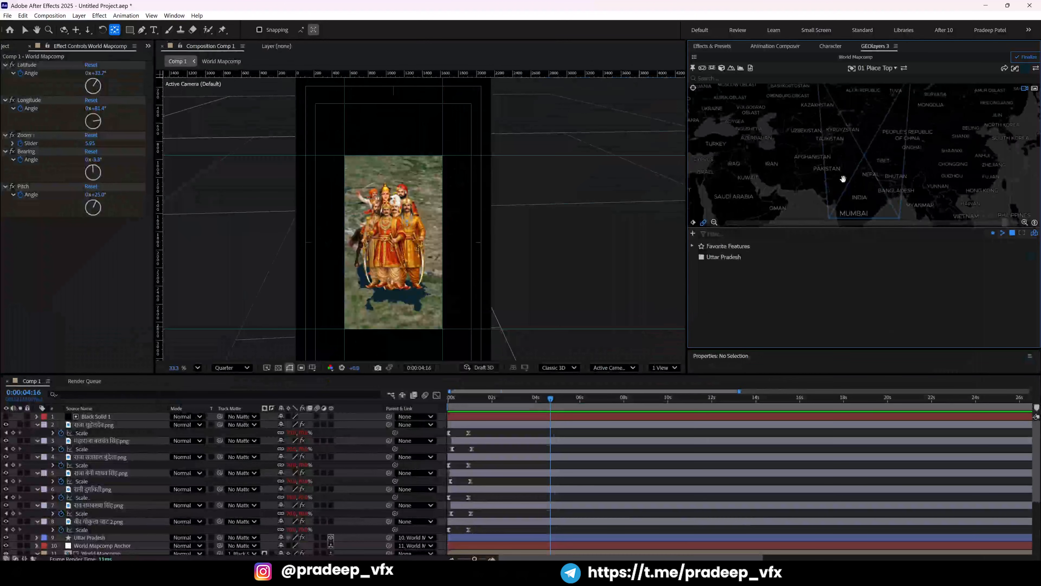
pyautogui.moveTo(843, 179)
pyautogui.mouseDown()
pyautogui.moveTo(854, 187)
pyautogui.moveTo(849, 171)
pyautogui.moveTo(858, 173)
pyautogui.moveTo(850, 171)
pyautogui.moveTo(864, 166)
pyautogui.moveTo(859, 159)
pyautogui.moveTo(858, 167)
pyautogui.mouseUp()
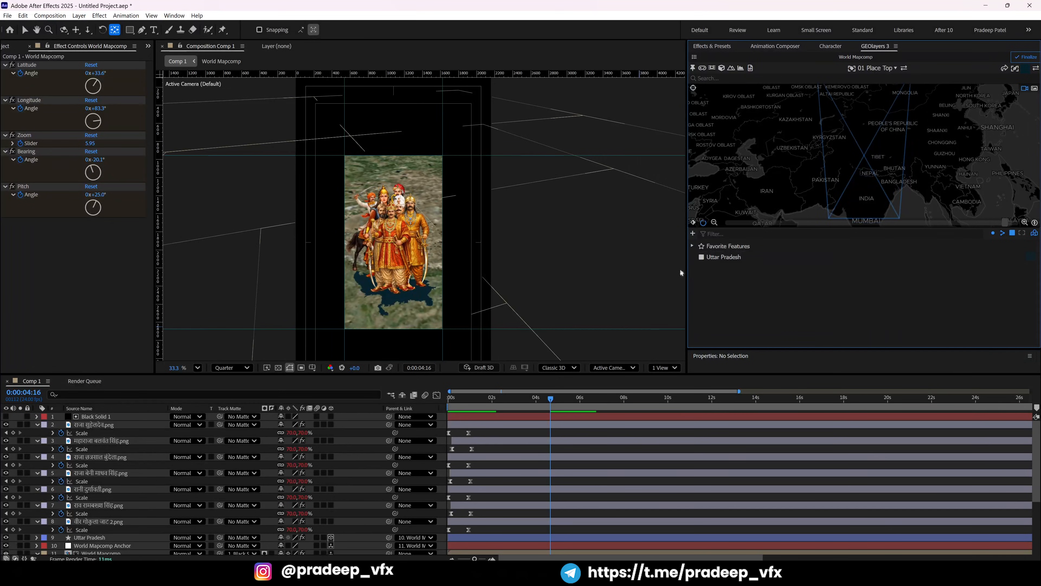
pyautogui.press('`')
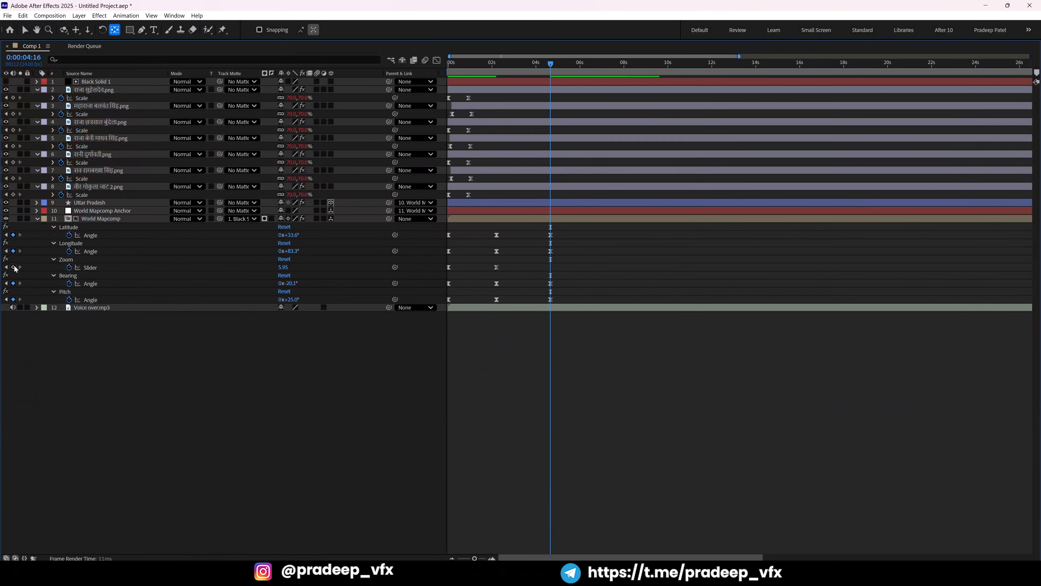
# Fit the whole composition in the timeline and add Scale keyframes at 4:16 to portrait layers 3 through 8.
pyautogui.press('`')
pyautogui.press('space')
pyautogui.scroll(-4, 558, 444)
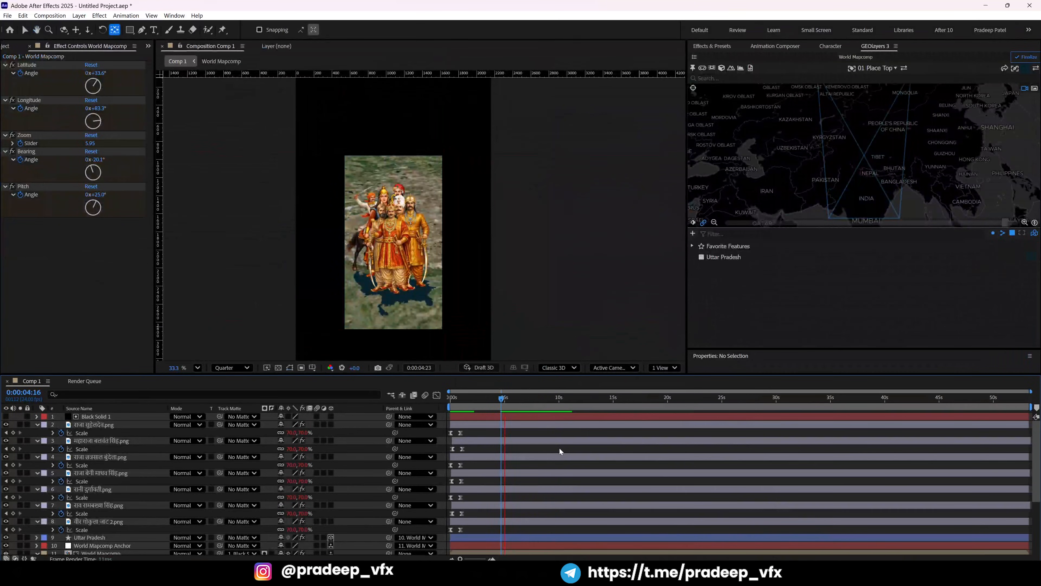
pyautogui.press('`')
pyautogui.press('space')
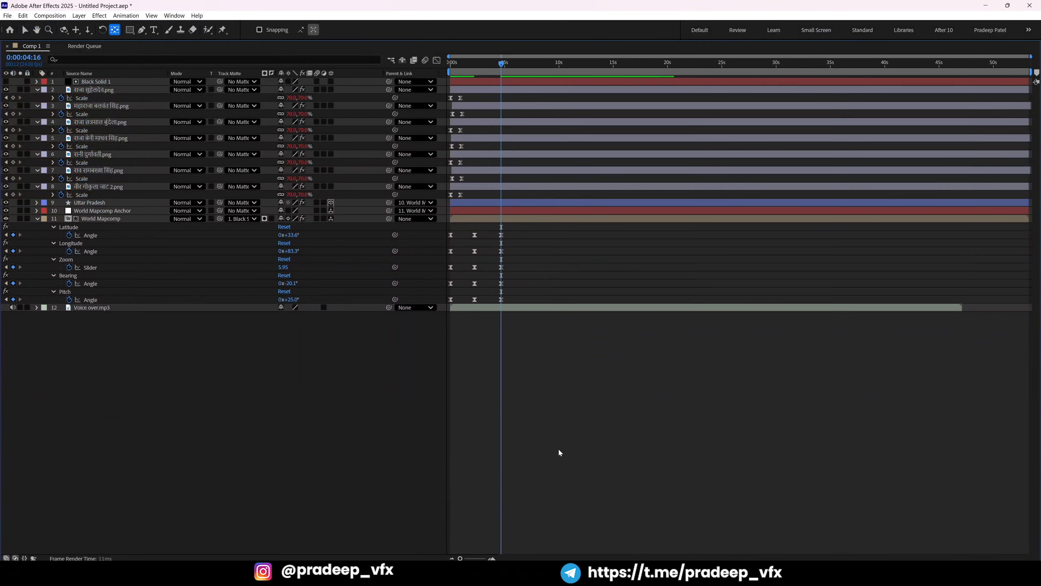
pyautogui.click(501, 106)
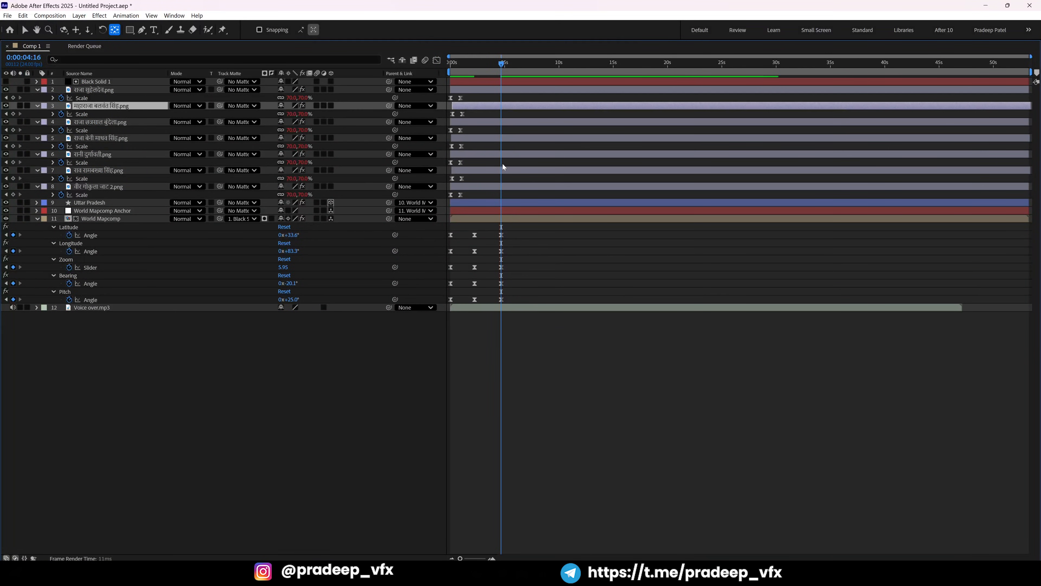
pyautogui.keyDown('shift'); pyautogui.click(499, 184); pyautogui.keyUp('shift')
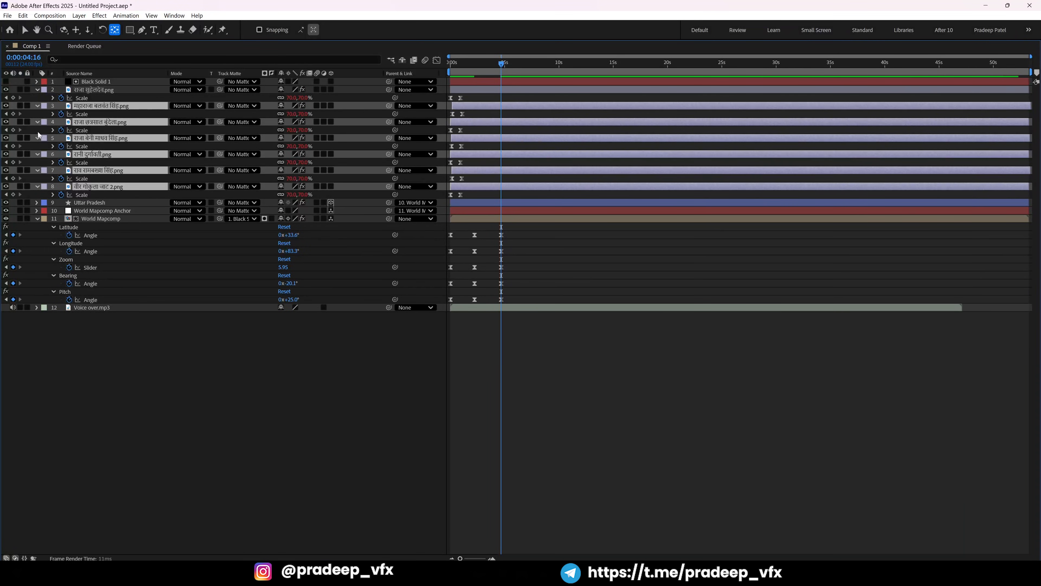
pyautogui.click(13, 114)
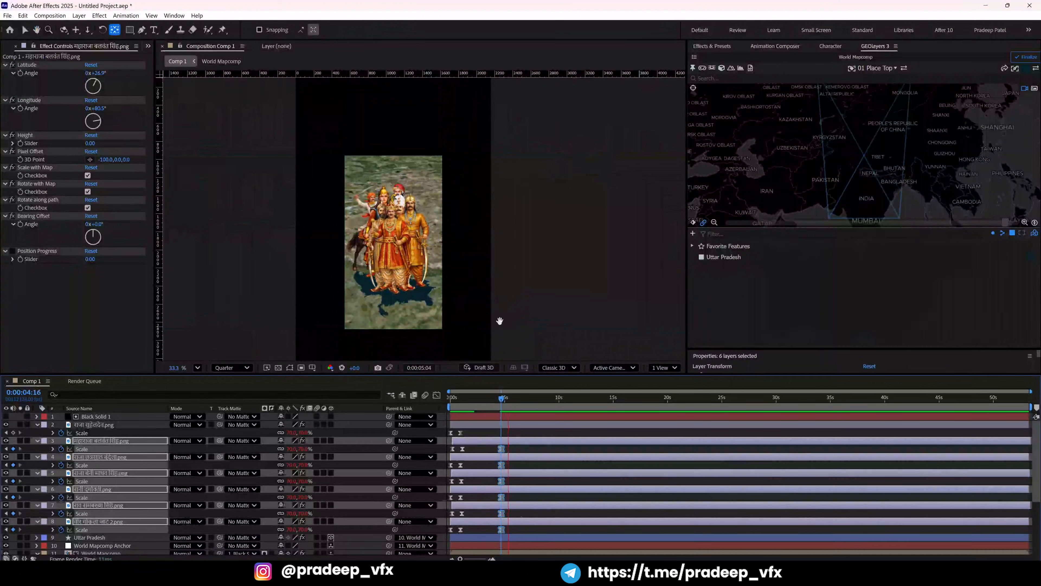
# Play ahead to 5:16 and set the scale of the portrait on layer 2 to 0%.
pyautogui.press('`')
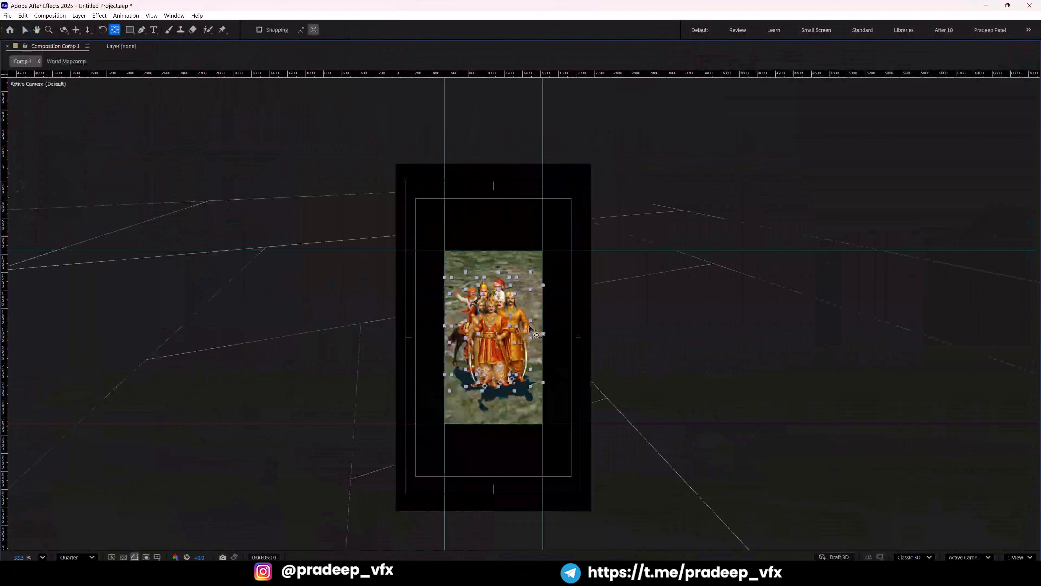
pyautogui.press('`')
pyautogui.press('`')
pyautogui.press('`')
pyautogui.press('space')
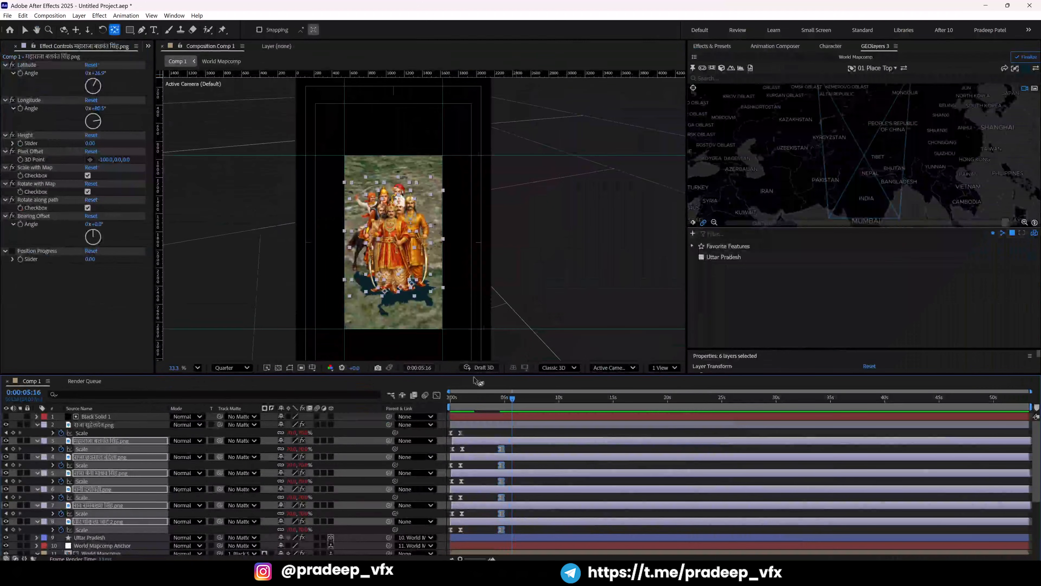
pyautogui.press('`')
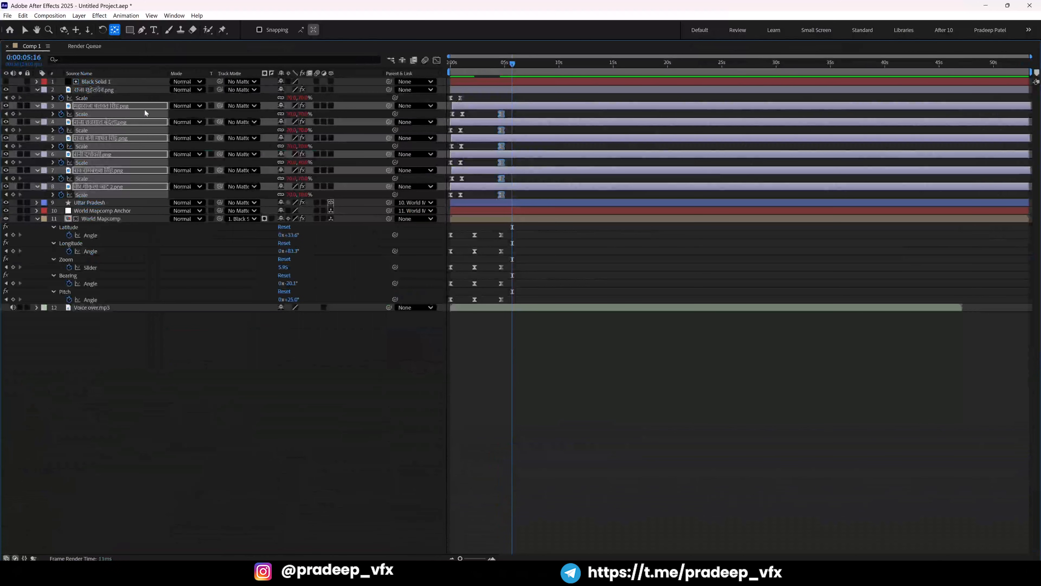
pyautogui.click(291, 100)
pyautogui.write('0')
pyautogui.press('Return')
pyautogui.press('`')
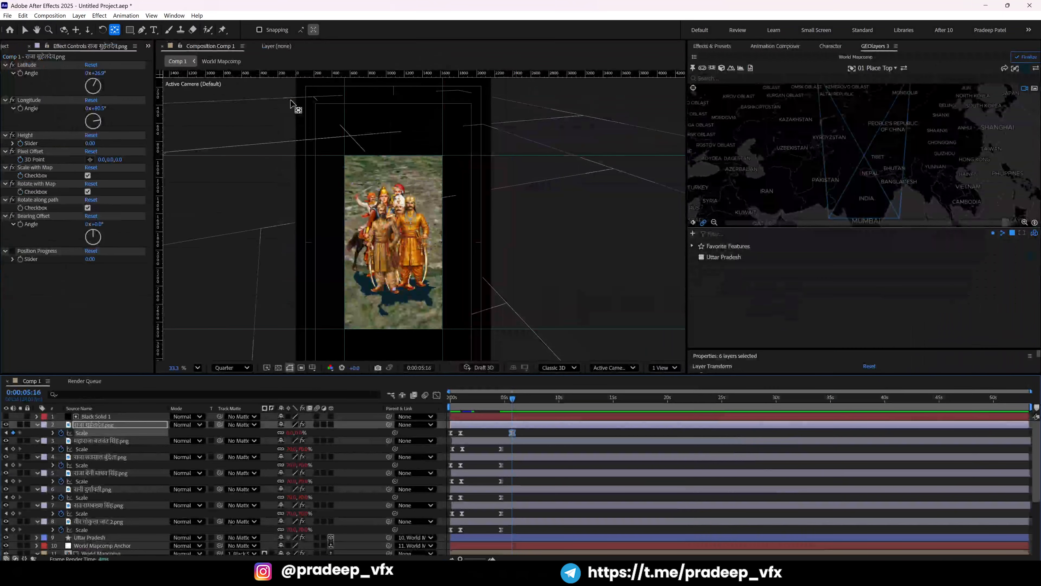
# Undo the scale change on the layer 2 portrait and set the scale of portrait layers 3 through 8 to 0% at 5:16.
pyautogui.press('`')
pyautogui.hotkey('ctrl', 'z')
pyautogui.hotkey('ctrl', 'z')
pyautogui.press('v')
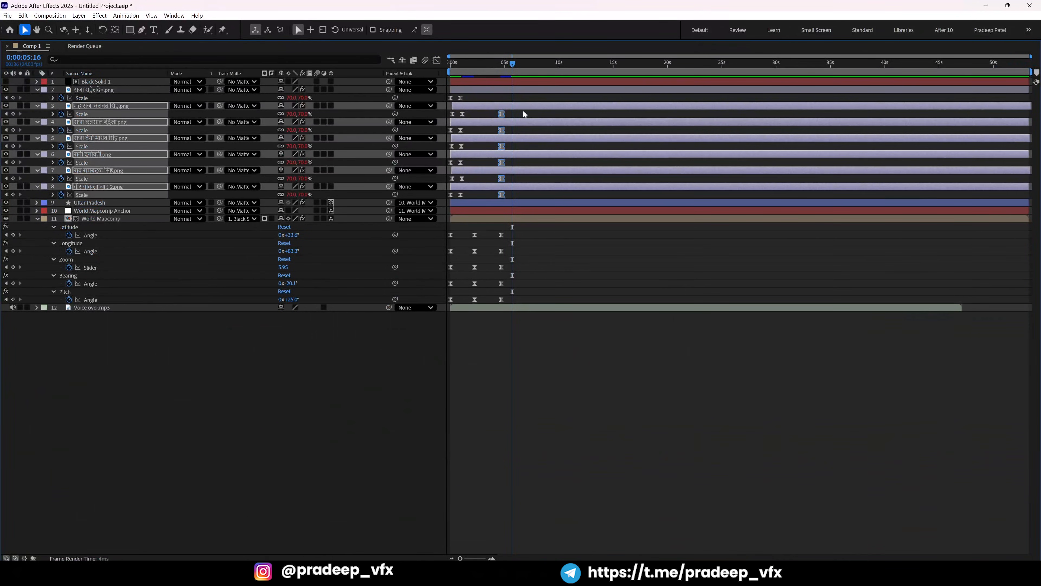
pyautogui.click(289, 114)
pyautogui.write('0')
pyautogui.press('Return')
pyautogui.press('`')
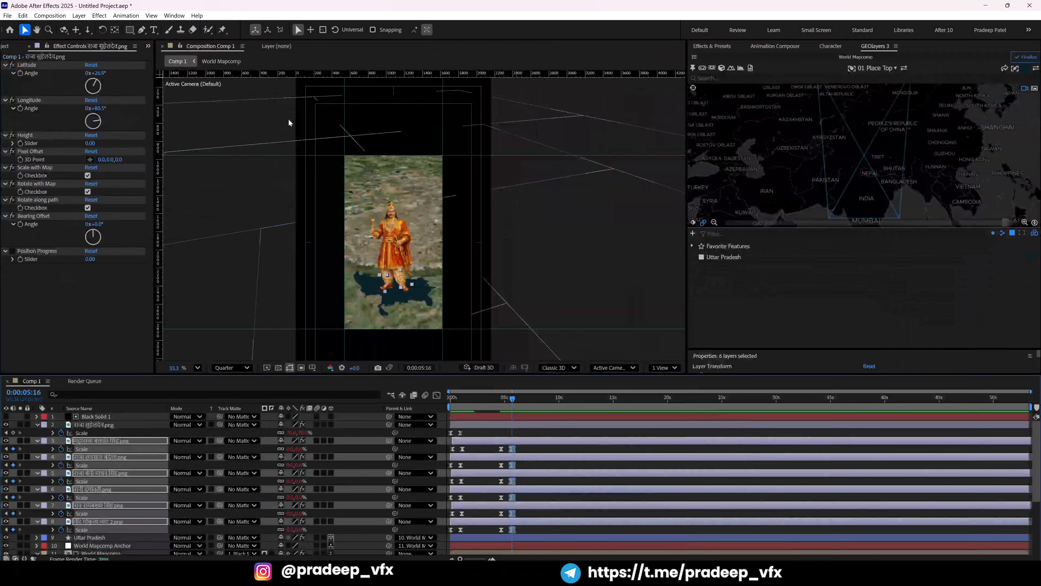
# Return to 4:16 and preview the portraits on layers 3 through 8 scaling down.
pyautogui.press('`')
pyautogui.press('`')
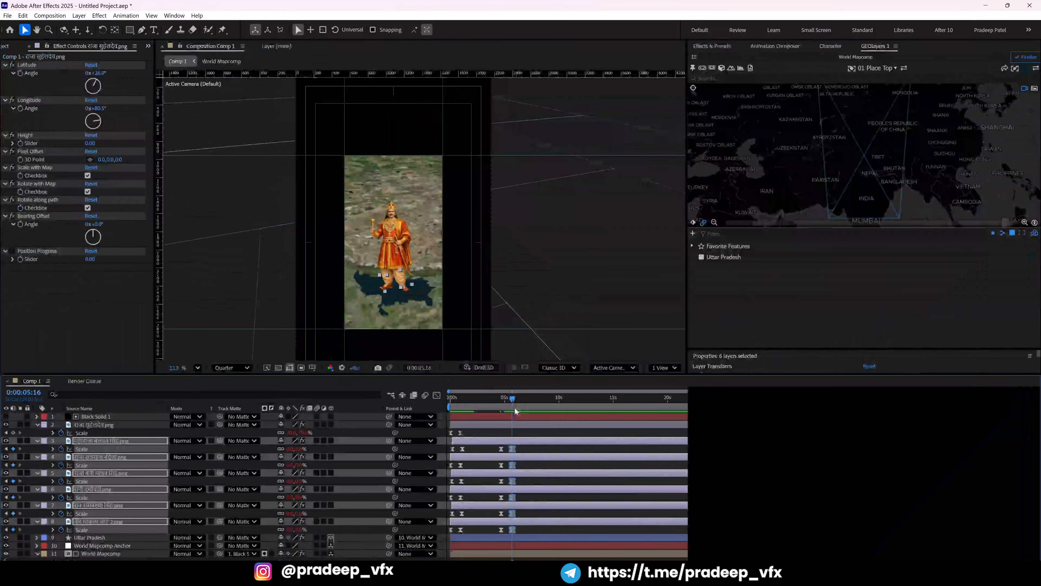
pyautogui.press('`')
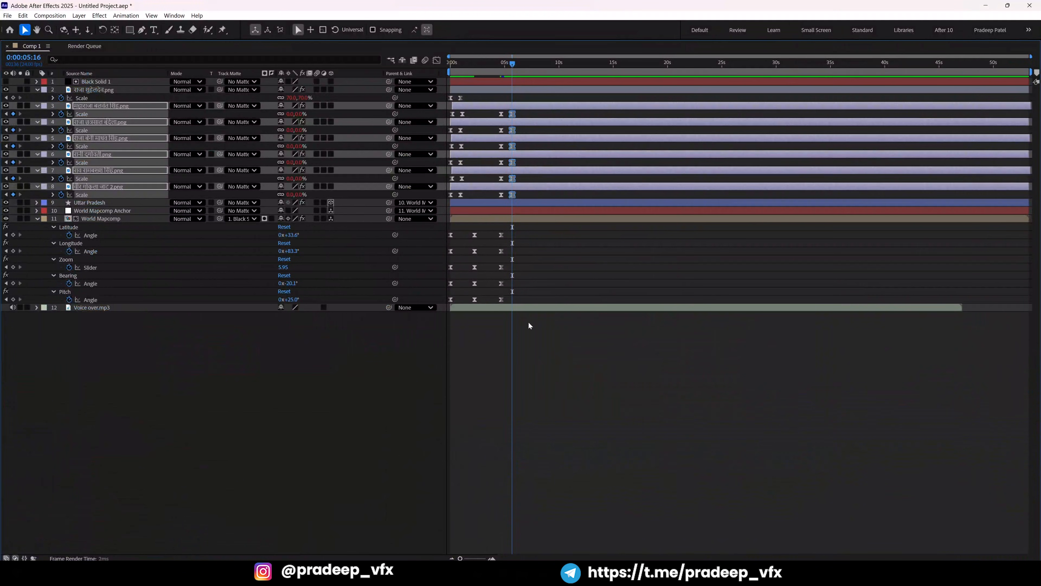
pyautogui.press('j')
pyautogui.press('`')
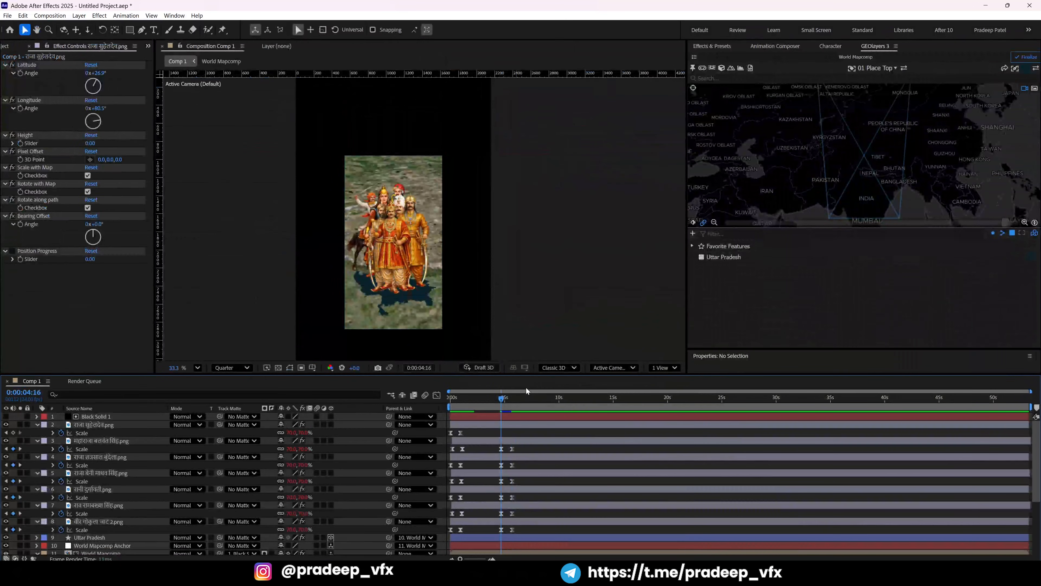
pyautogui.press('space')
pyautogui.press('space')
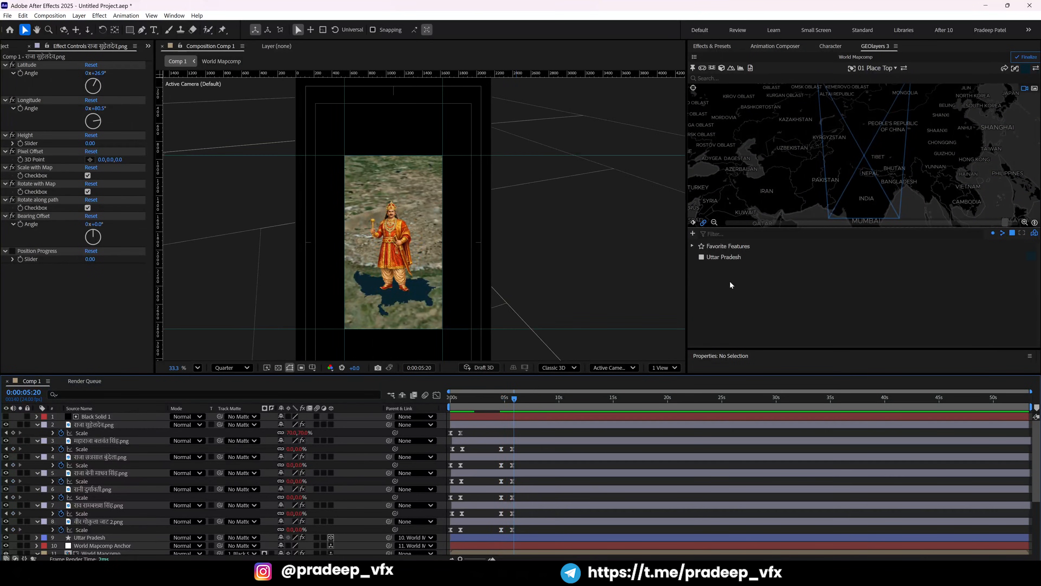
# Play ahead to 6:05, zoom the map to 6.28 and recenter it at about latitude 31.8°, longitude 82.5°.
pyautogui.press('space')
pyautogui.press('space')
pyautogui.click(1024, 224)
pyautogui.moveTo(1005, 223); pyautogui.dragTo(807, 223)
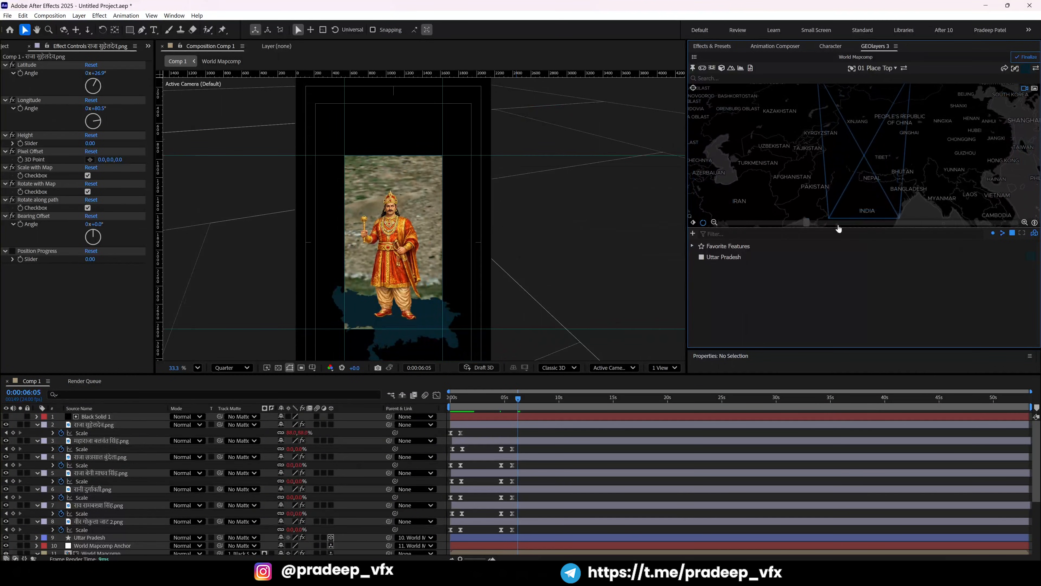
pyautogui.moveTo(862, 165)
pyautogui.mouseDown()
pyautogui.moveTo(862, 156)
pyautogui.moveTo(861, 173)
pyautogui.mouseUp()
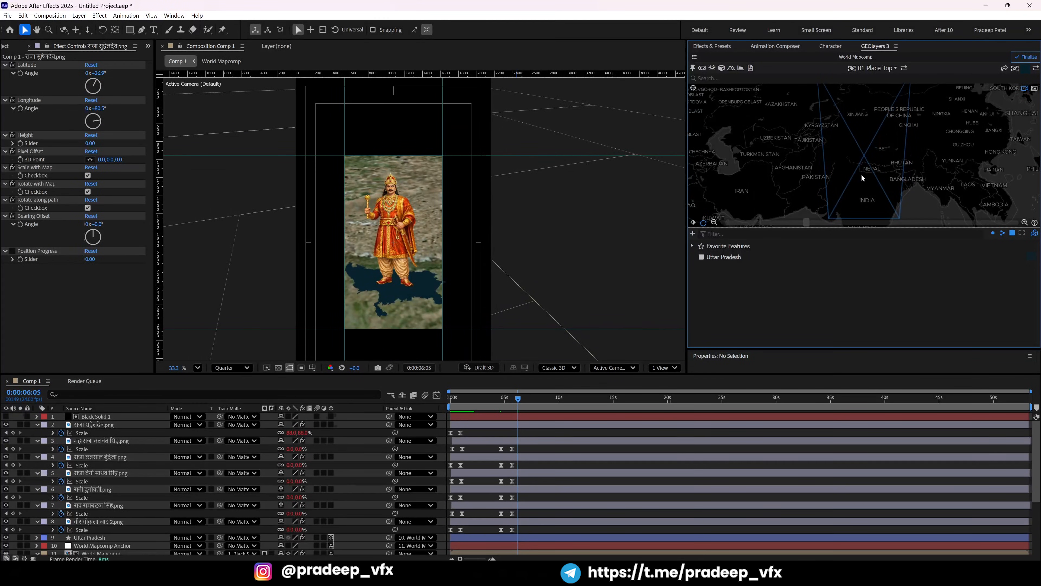
pyautogui.click(855, 181)
pyautogui.moveTo(853, 176); pyautogui.dragTo(857, 175)
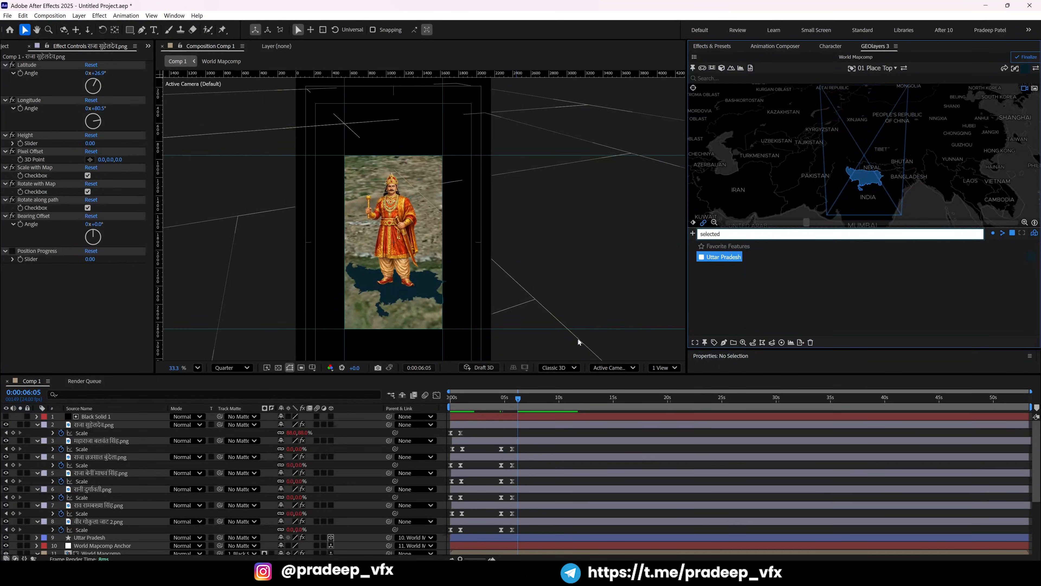
# Preview the animation from the start and replay the map move from about 5:05.
pyautogui.press('`')
pyautogui.press('Home')
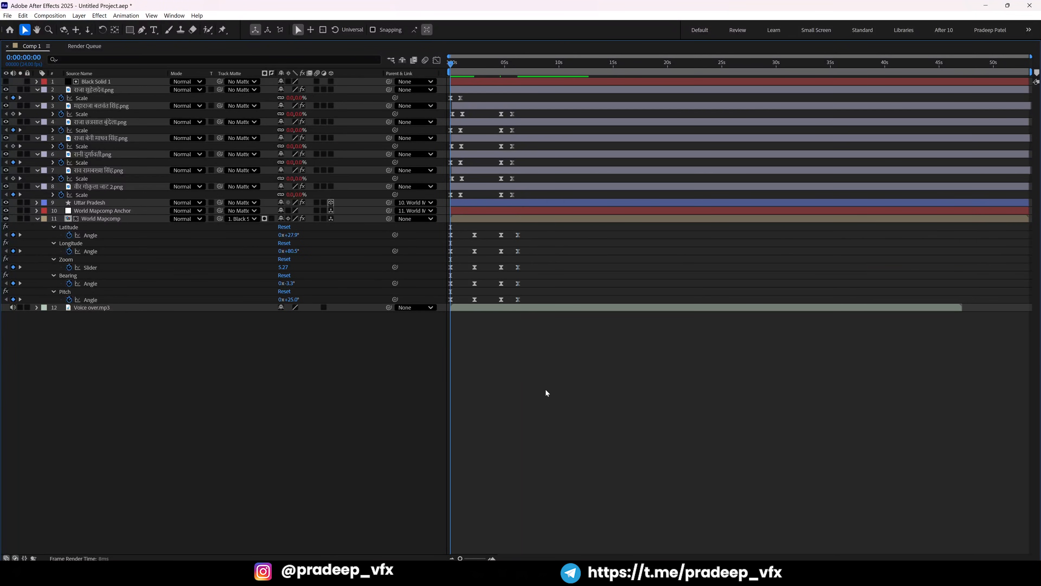
pyautogui.press('`')
pyautogui.press('=')
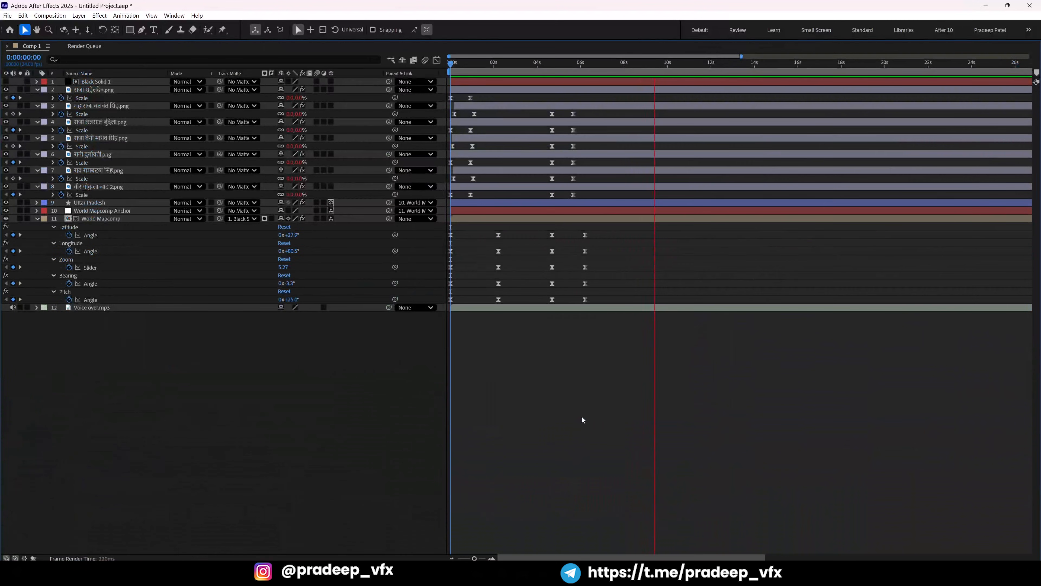
pyautogui.click(586, 400)
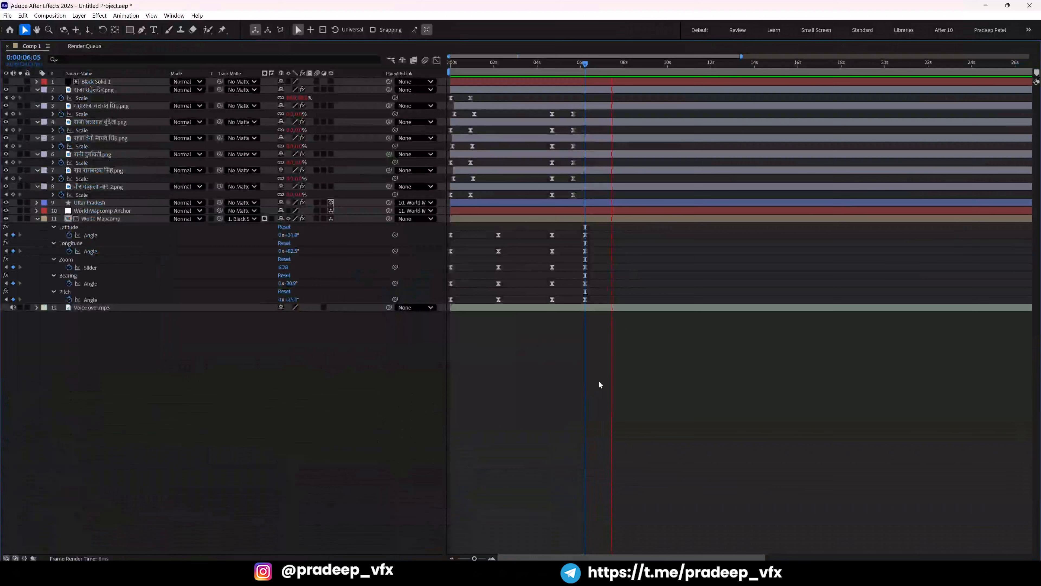
pyautogui.moveTo(586, 397); pyautogui.dragTo(564, 397)
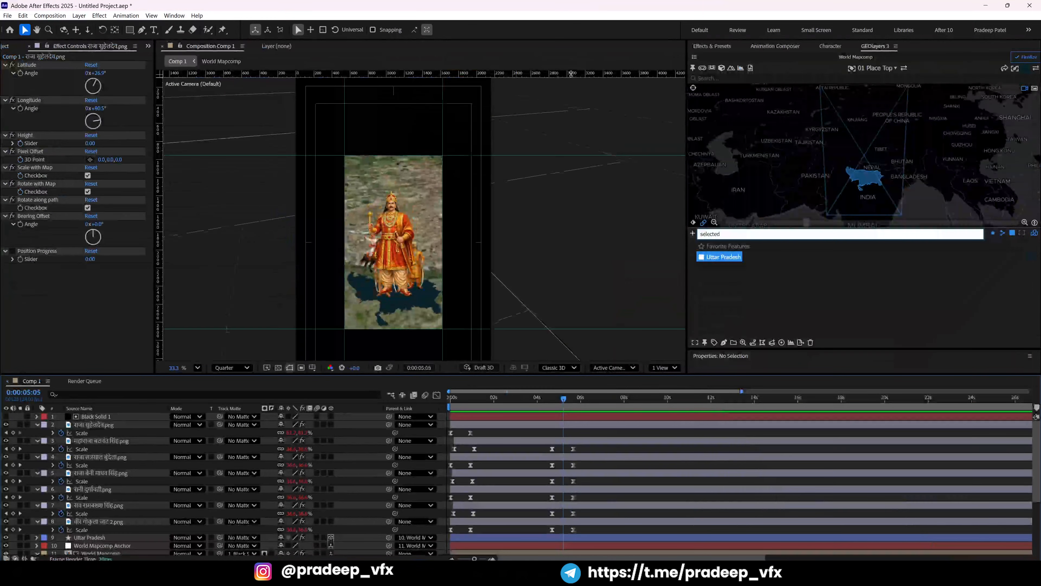
pyautogui.press('space')
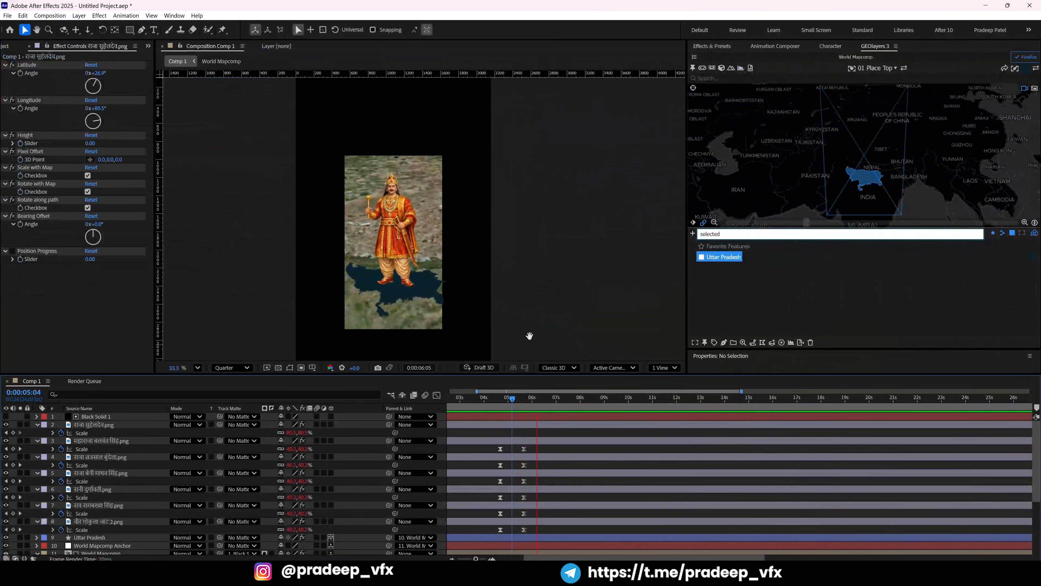
pyautogui.press('`')
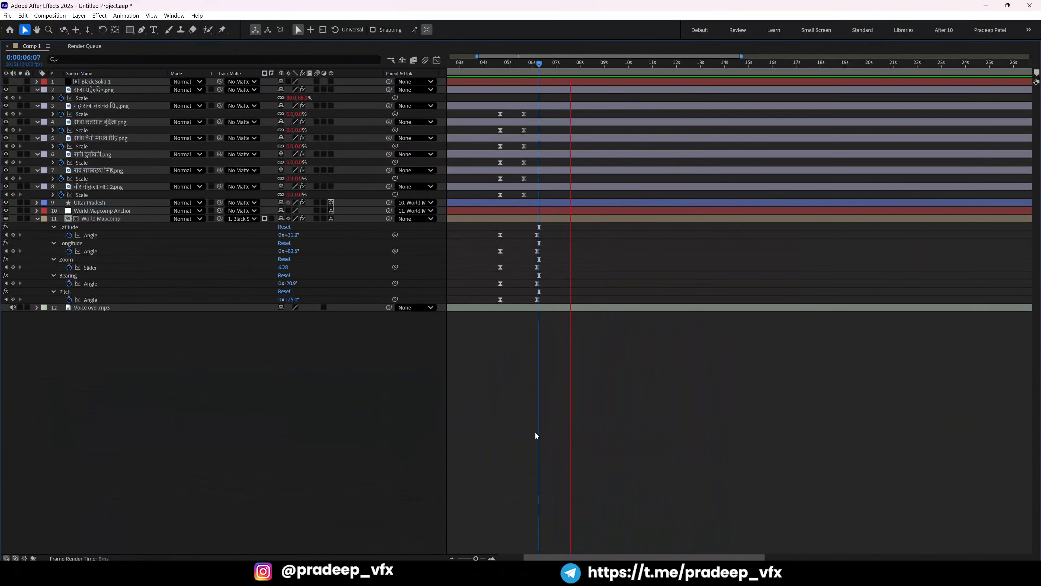
pyautogui.press('space')
pyautogui.press('`')
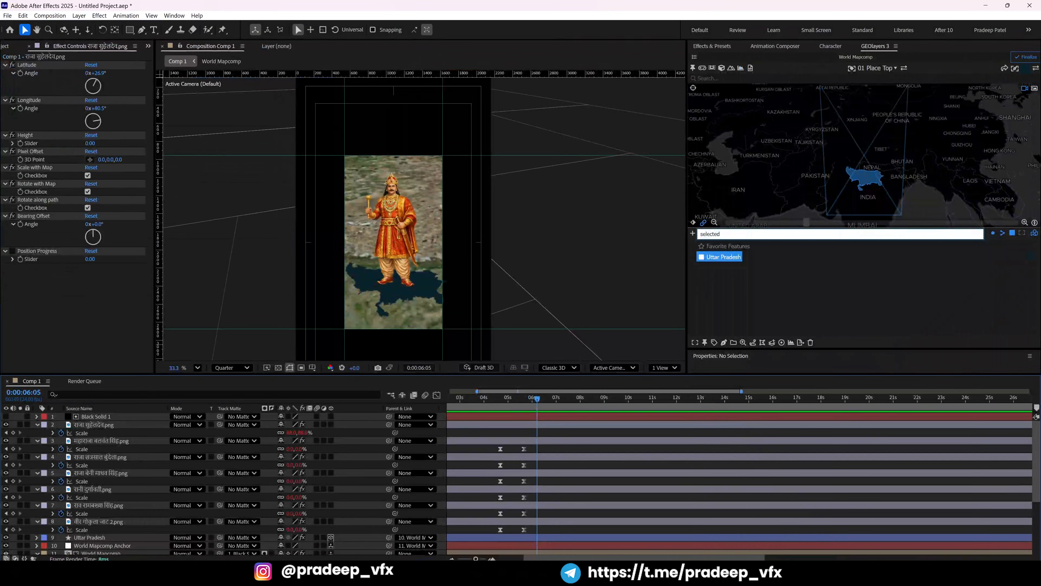
# Split the voice-over layer at 6:05 and again at 9:17 while listening to the narration.
pyautogui.press('space')
pyautogui.press('`')
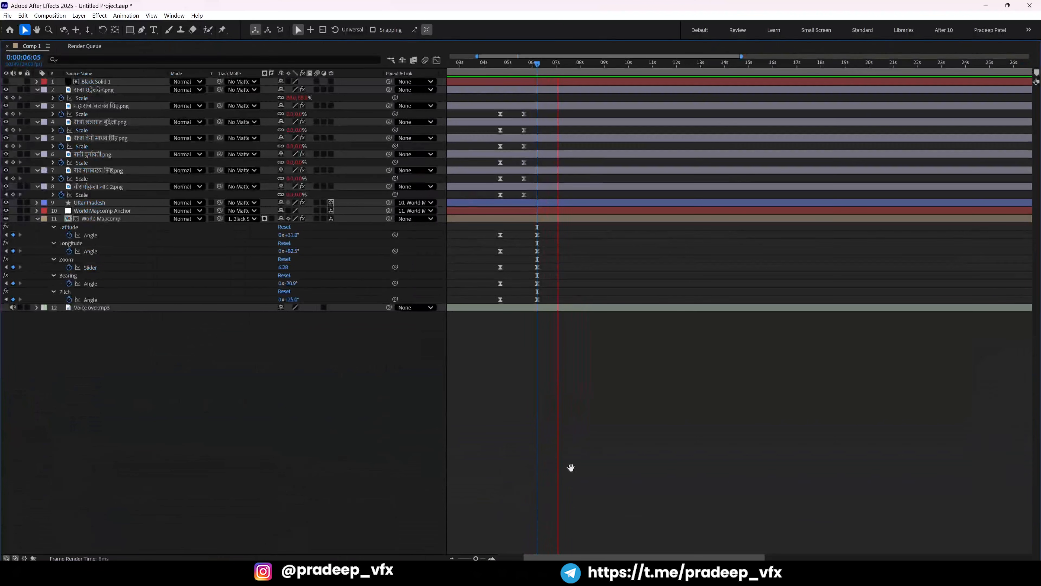
pyautogui.press('space')
pyautogui.click(554, 305)
pyautogui.press('`')
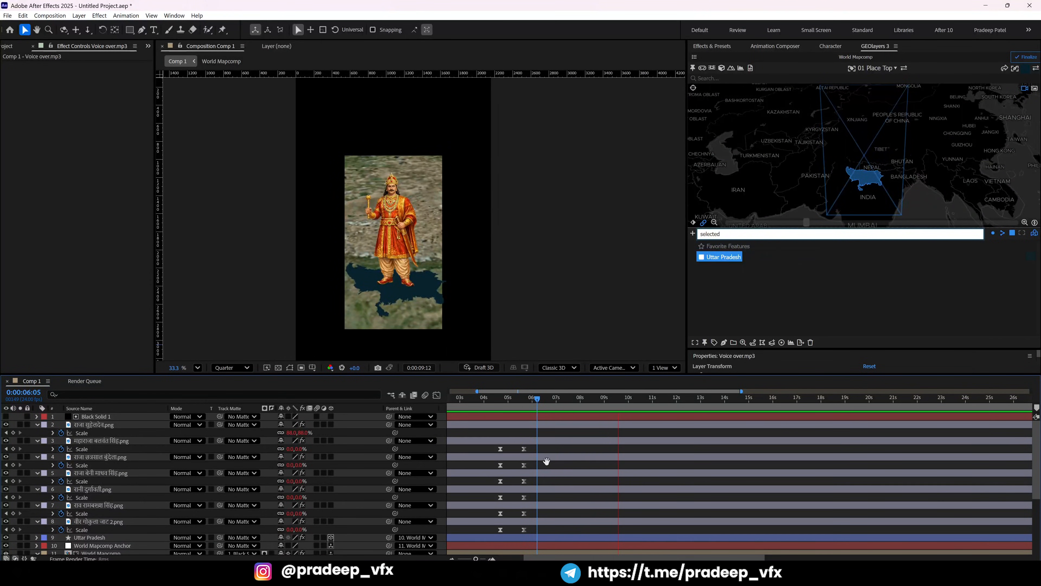
pyautogui.press('space')
pyautogui.press('`')
pyautogui.hotkey('ctrl', 'shift', 'd')
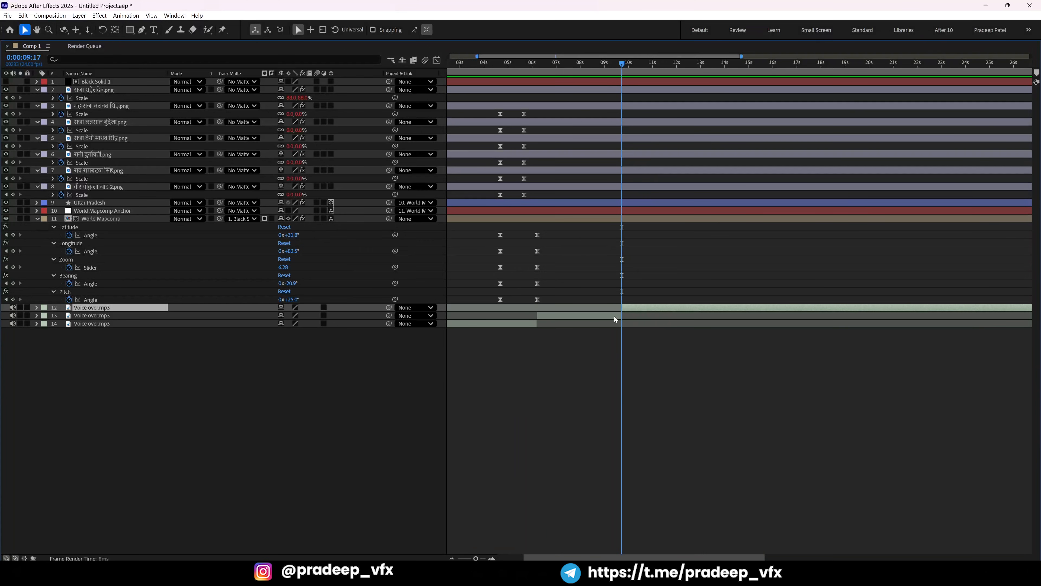
# Move the voice-over segment between 6:05 and 9:17 directly below Black Solid 1.
pyautogui.click(601, 317)
pyautogui.moveTo(91, 318); pyautogui.dragTo(160, 83)
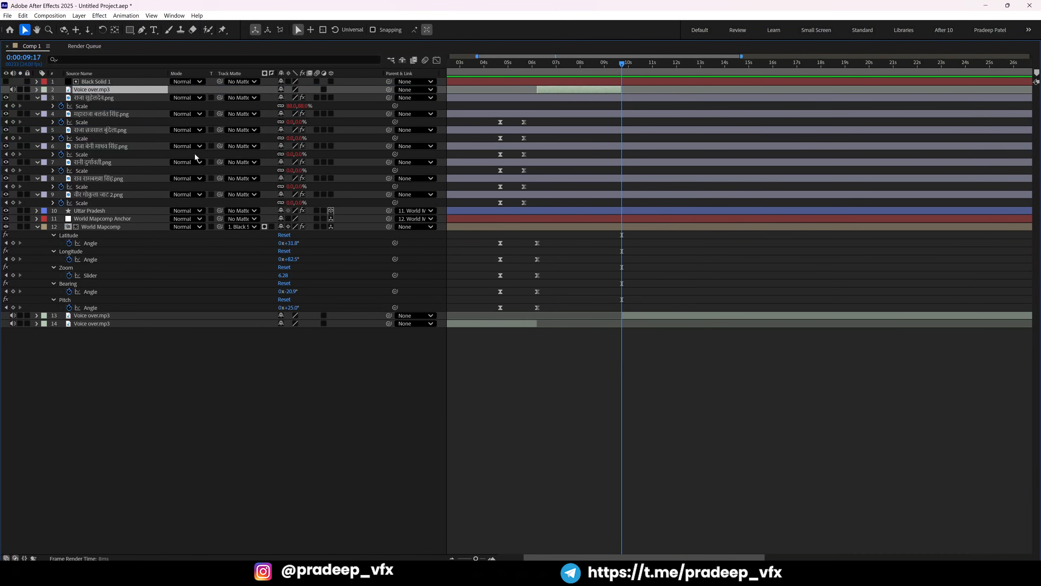
pyautogui.click(566, 101)
# Pre-compose the 6:05 to 9:17 voice-over segment as B-roll, moving all attributes into the new composition.
pyautogui.click(564, 89)
pyautogui.press('i')
pyautogui.hotkey('ctrl', 'shift', 'c')
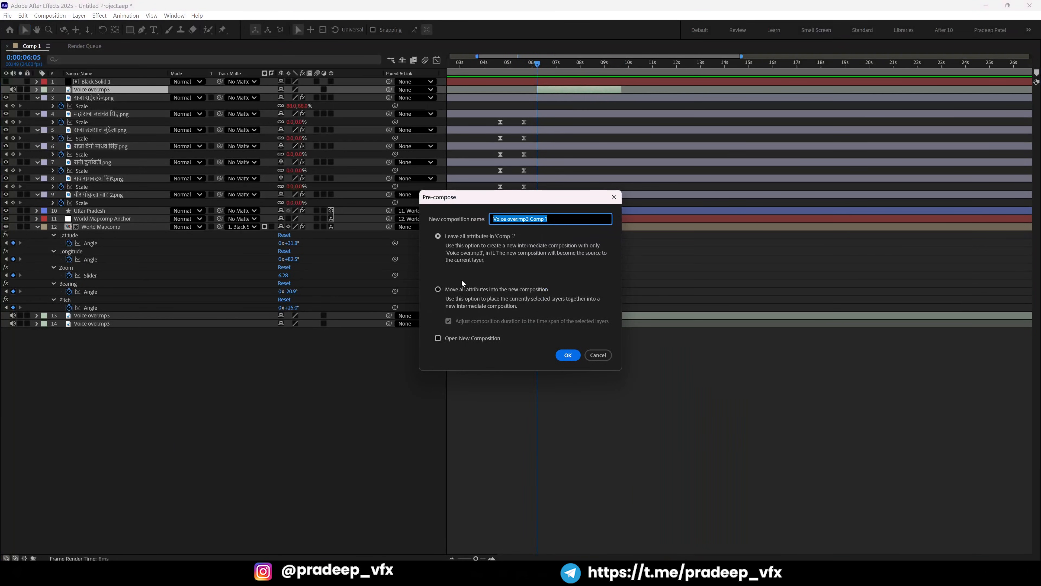
pyautogui.click(461, 289)
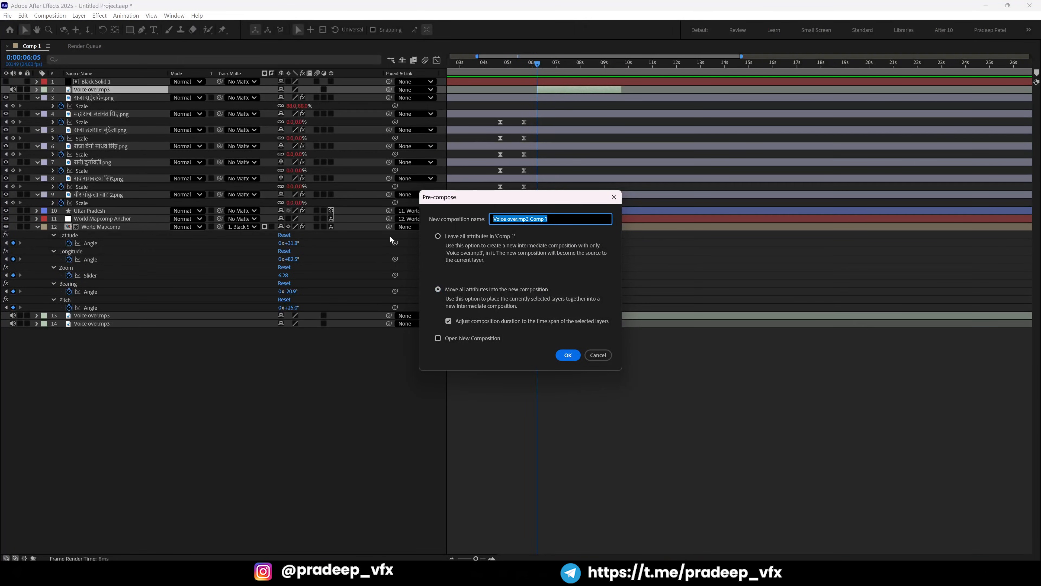
pyautogui.write('B-roll')
pyautogui.press('Return')
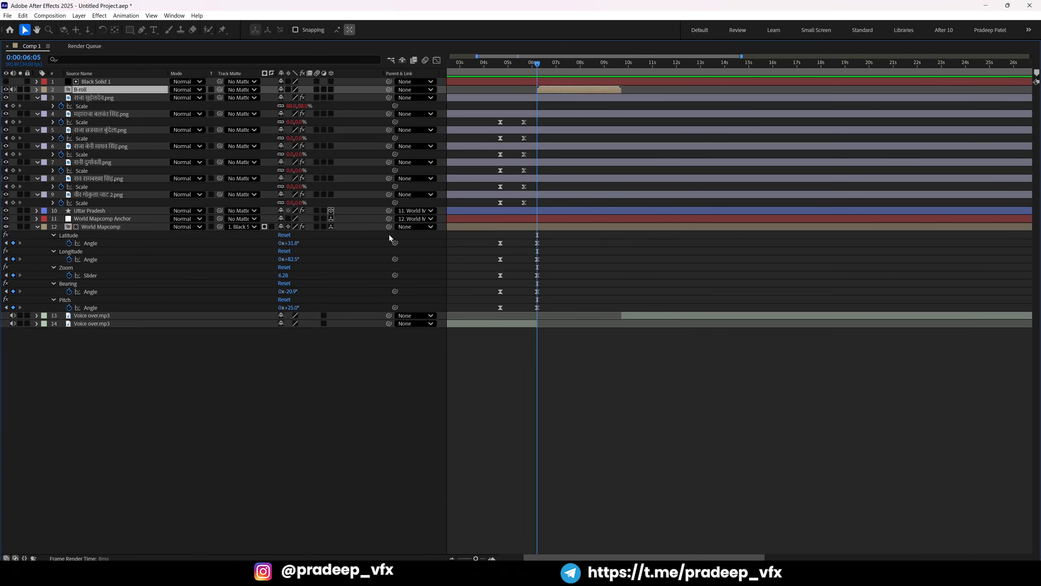
# Open the B-roll composition, play its narration and set the frame size to 1080 x 1920 px.
pyautogui.doubleClick(560, 92)
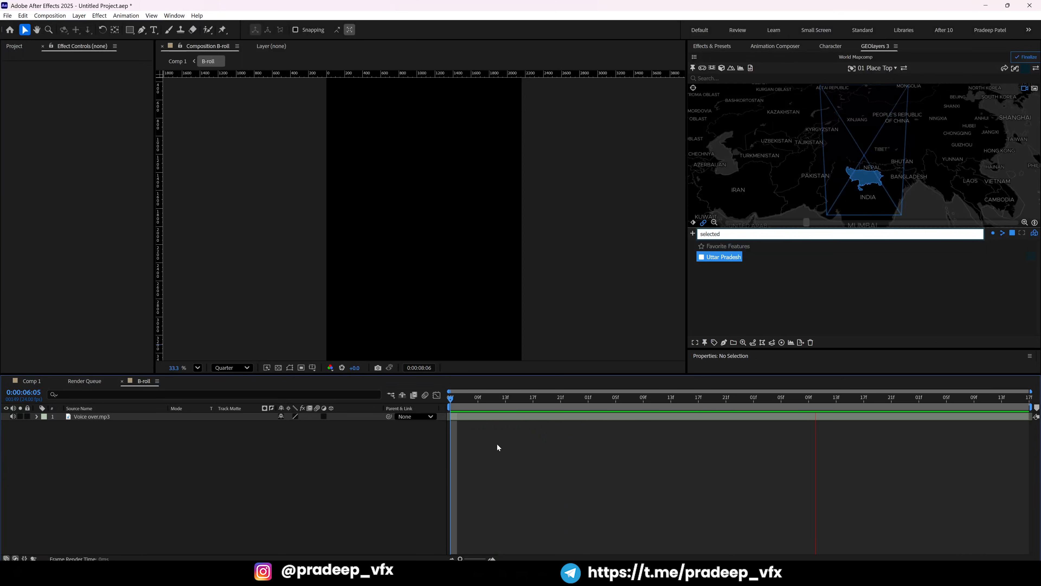
pyautogui.press('space')
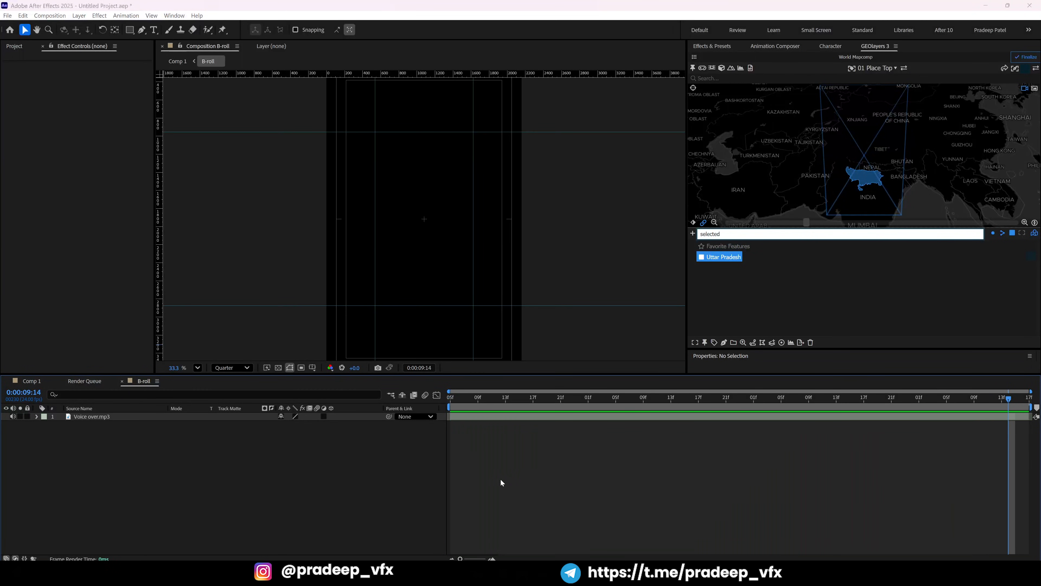
pyautogui.hotkey('ctrl', 'k')
pyautogui.click(455, 229)
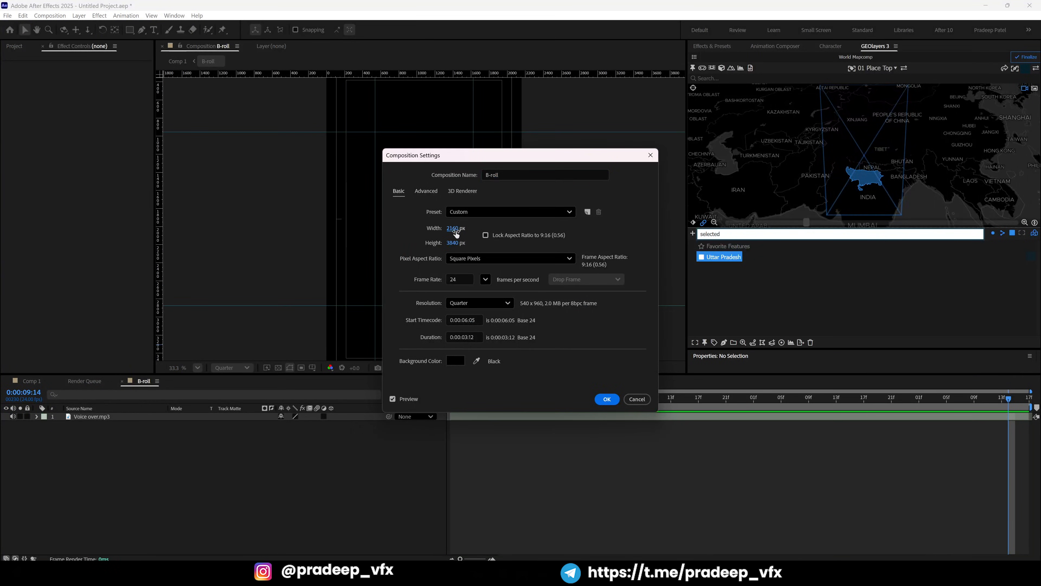
pyautogui.write('1080')
pyautogui.press('Tab')
pyautogui.write('1920')
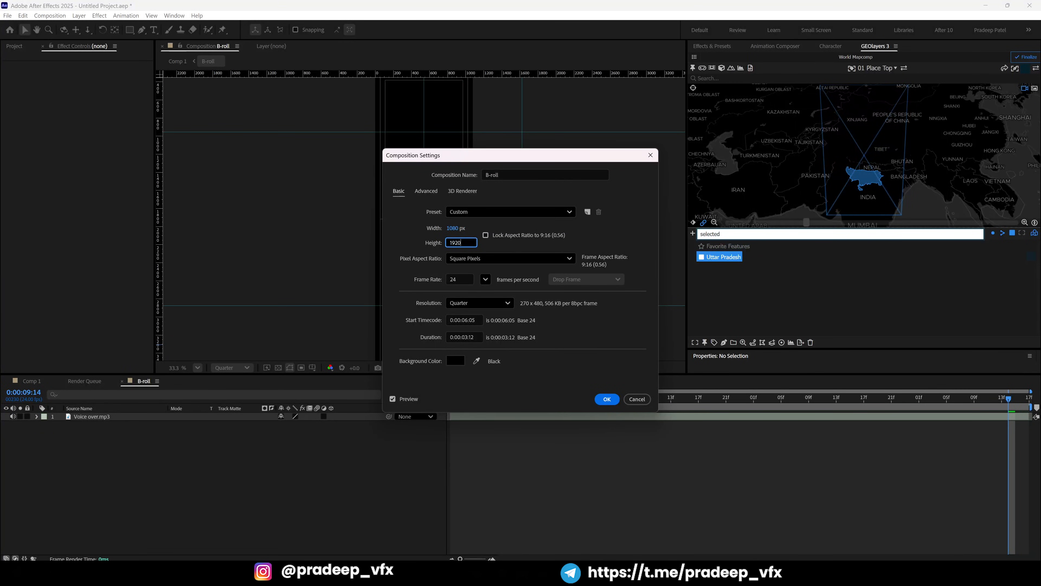
pyautogui.press('Return')
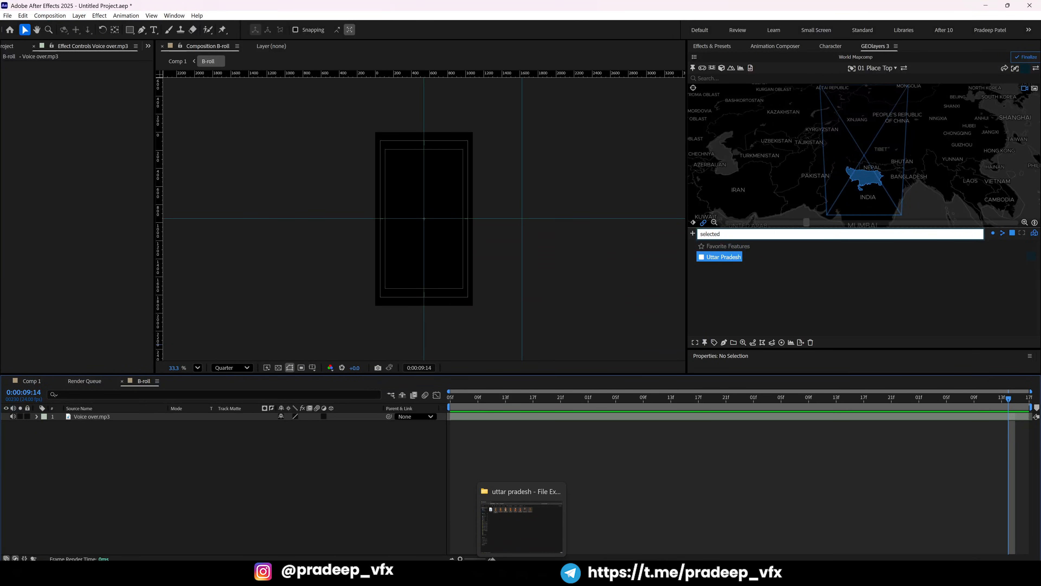
# Switch to the Google Docs script, copy the line describing राजा सुहेलदेव, and open Grok in a new browser tab.
pyautogui.click(652, 527)
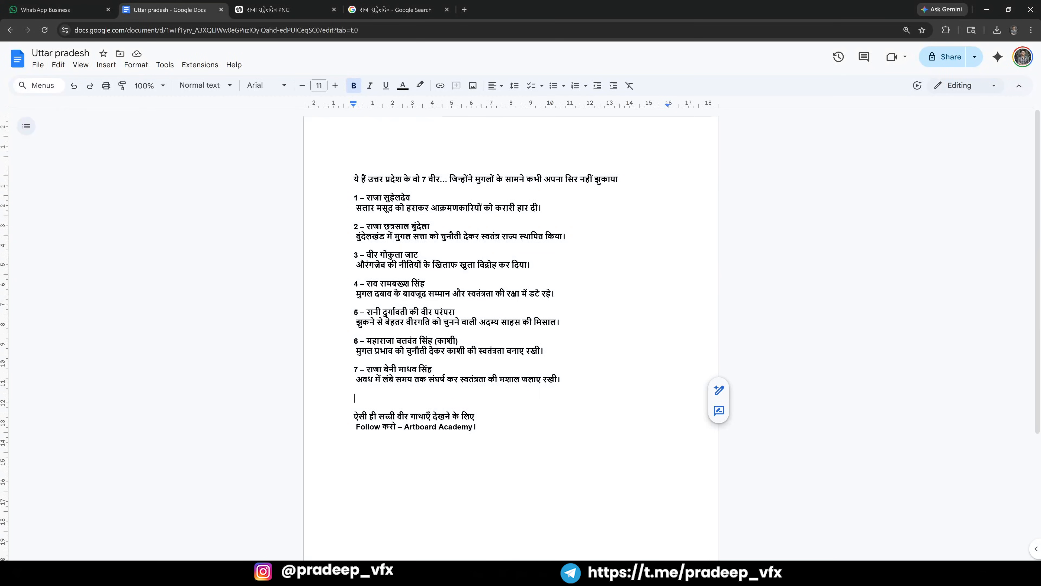
pyautogui.moveTo(356, 208); pyautogui.dragTo(538, 208)
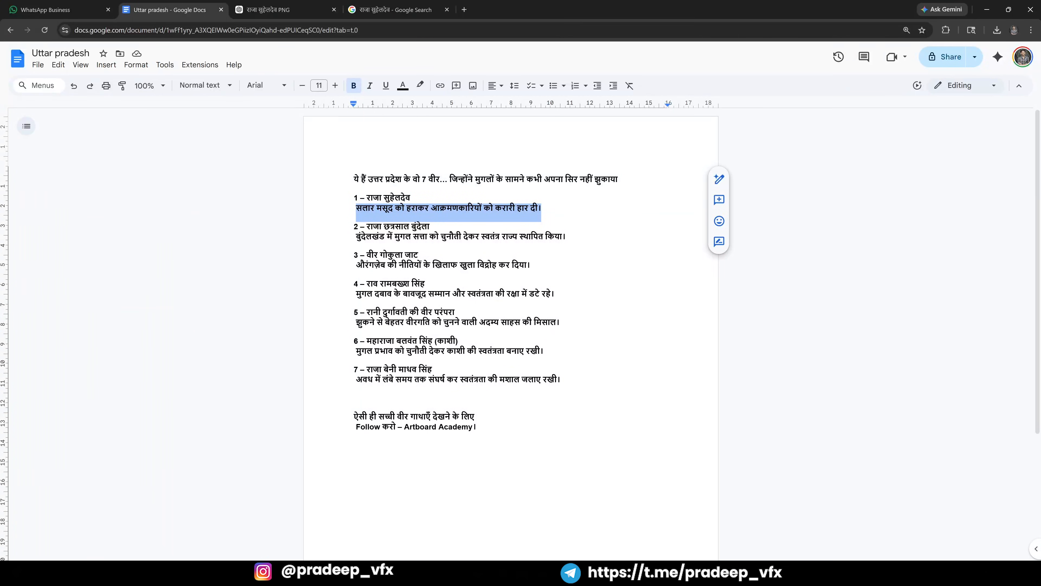
pyautogui.click(464, 10)
pyautogui.write('gr')
pyautogui.press('Return')
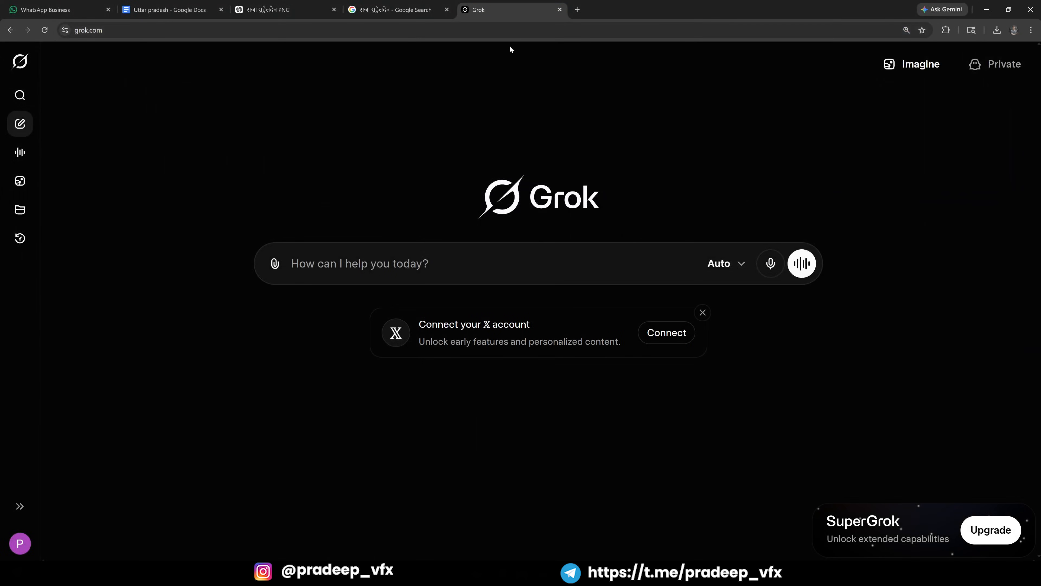
# Generate 9:16 images in Grok Imagine from the copied script line and open the first battle image.
pyautogui.click(20, 181)
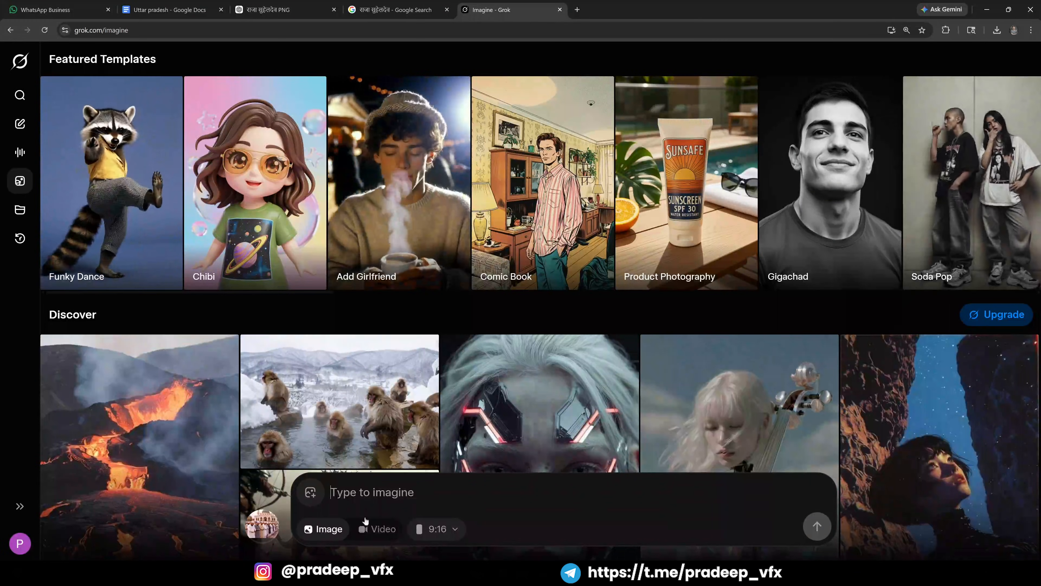
pyautogui.hotkey('ctrl', 'v')
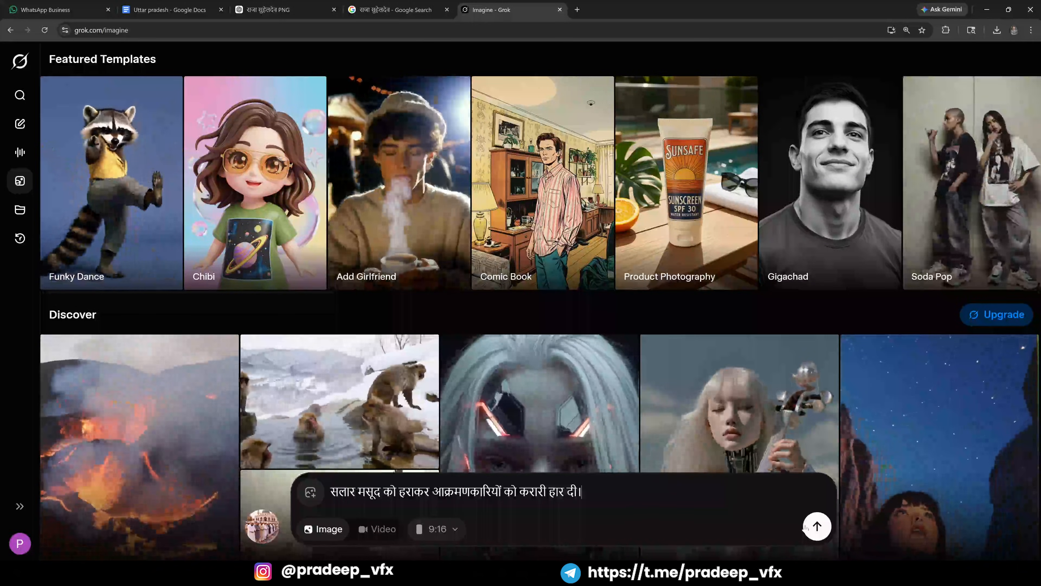
pyautogui.click(807, 527)
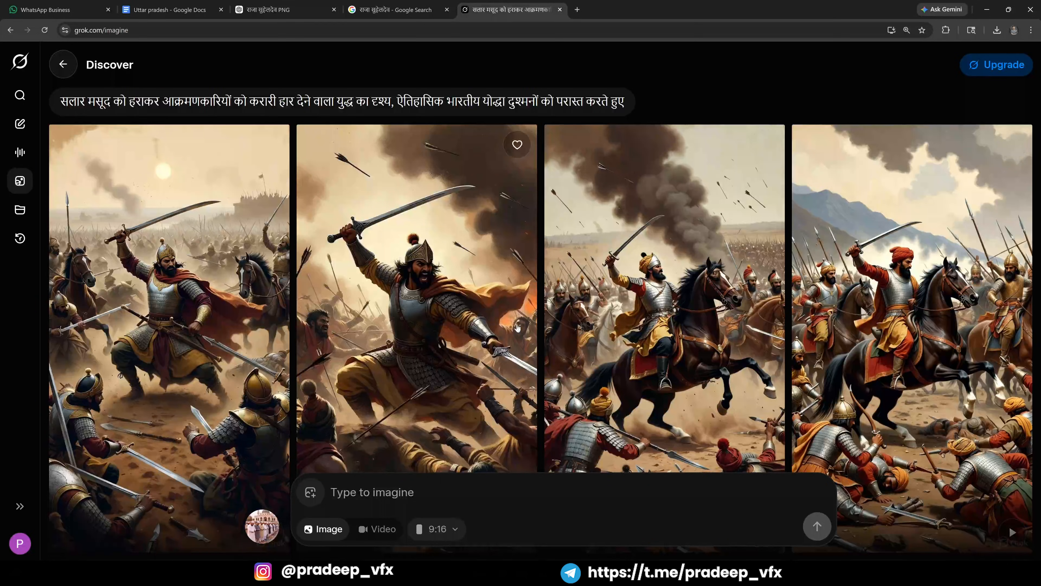
pyautogui.click(189, 308)
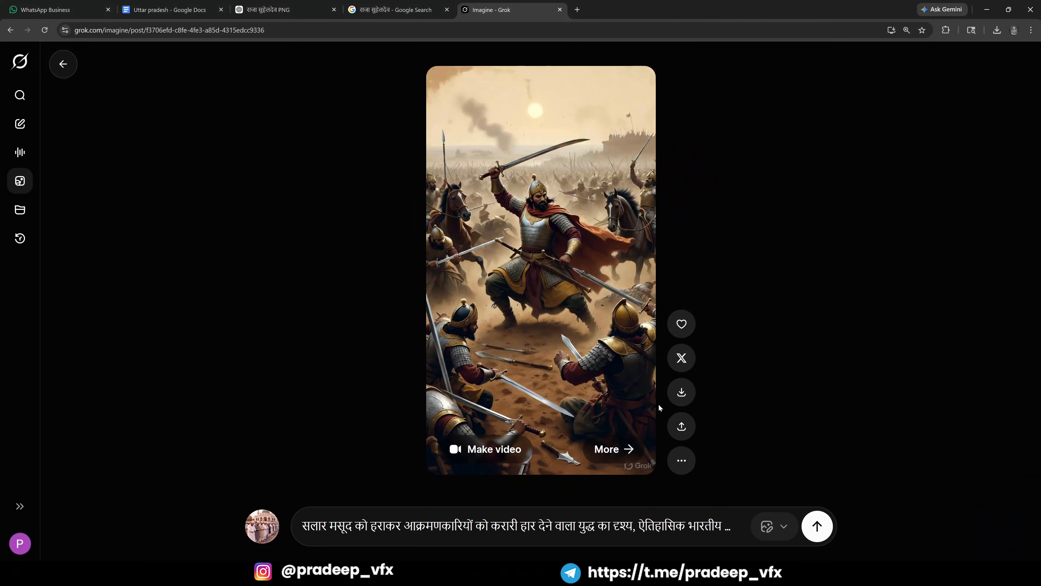
# Generate a video from the battle image in Grok, upscale it to HD and save it as 1.
pyautogui.click(478, 450)
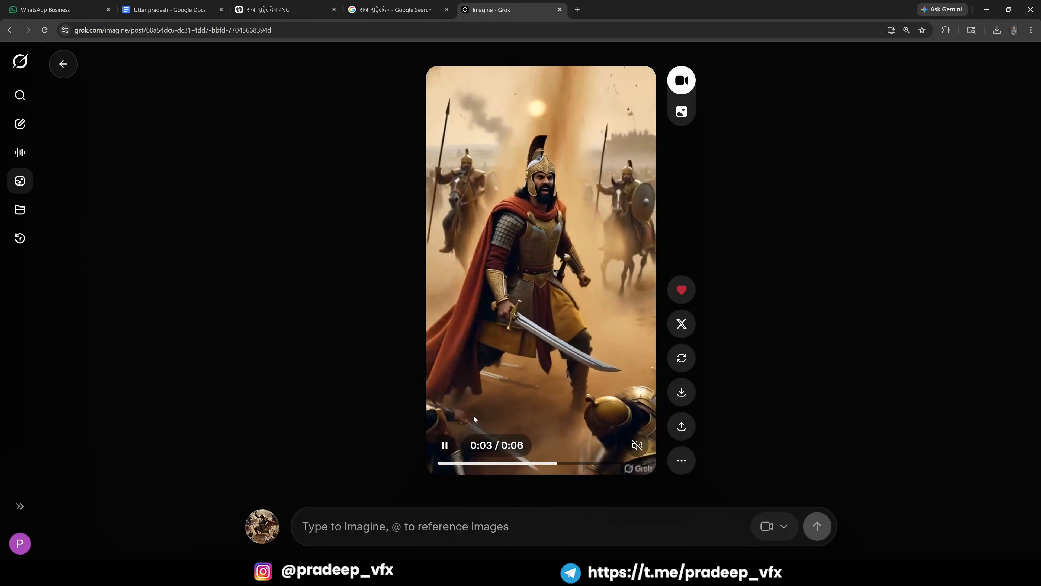
pyautogui.click(687, 461)
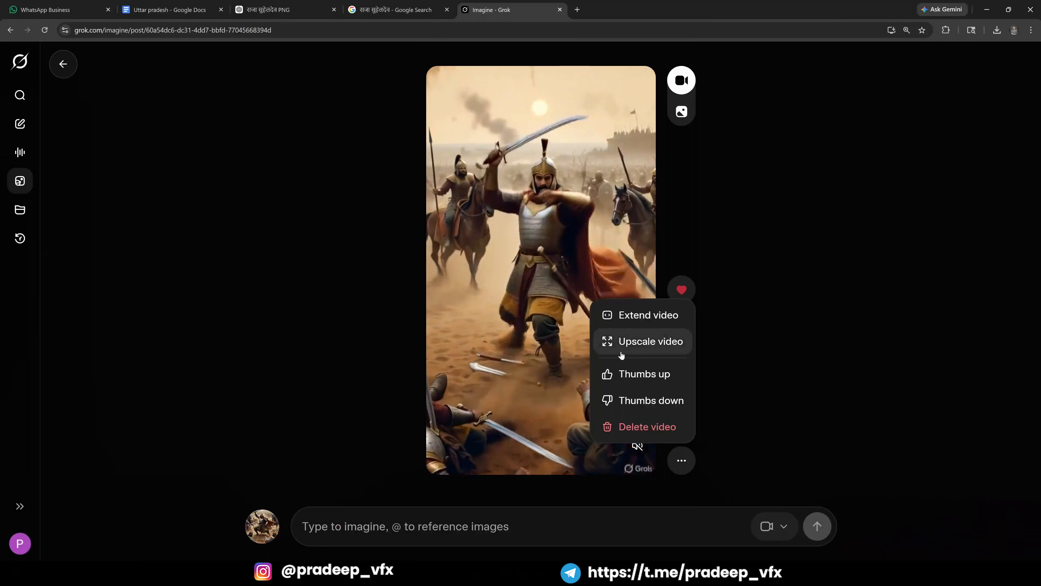
pyautogui.click(677, 342)
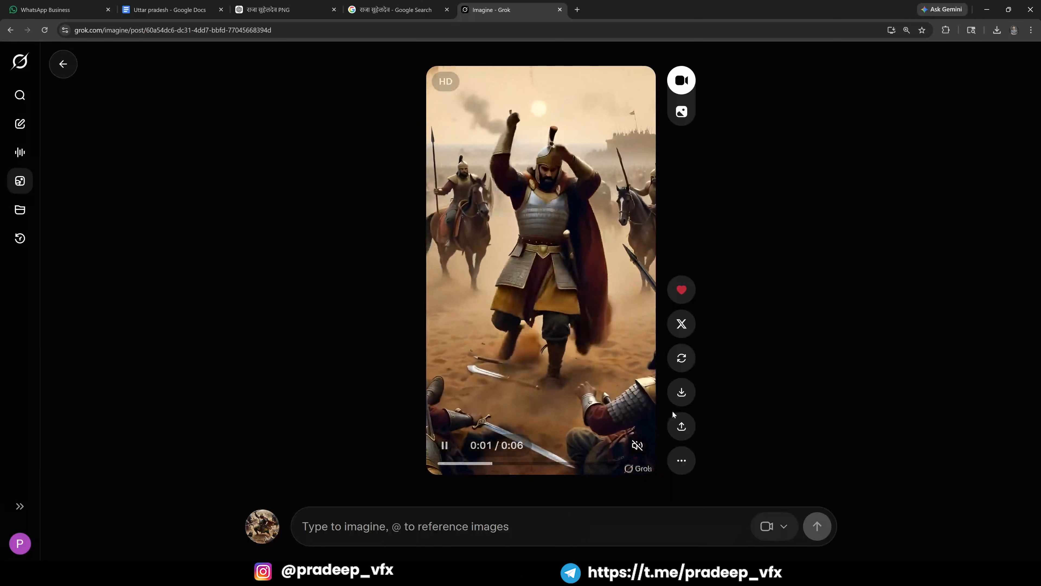
pyautogui.click(682, 393)
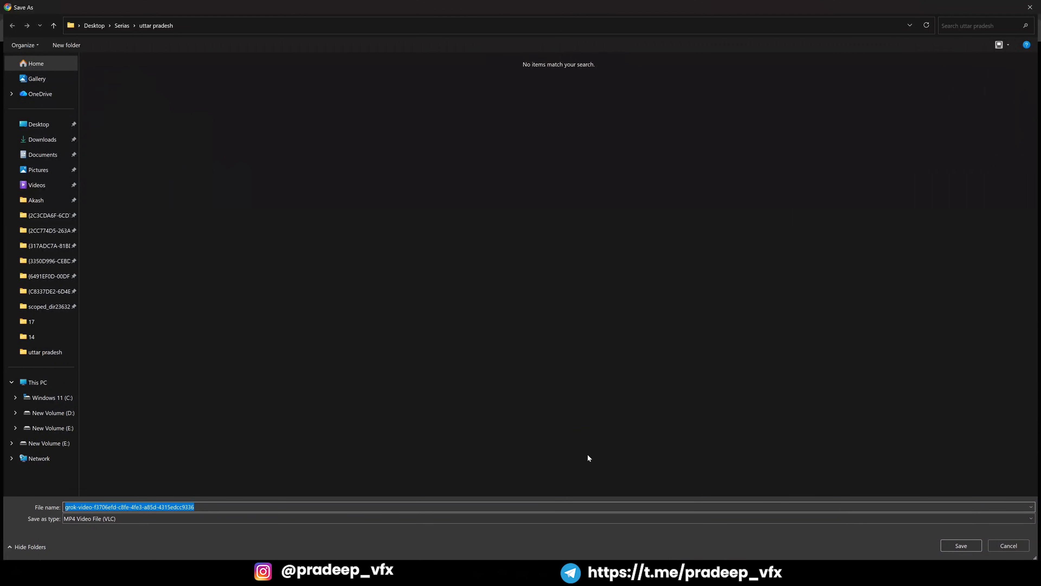
pyautogui.write('1')
pyautogui.press('Return')
# Switch to After Effects, bring 1.mp4 into the B-roll composition above the voice-over, and enlarge it to cover the whole frame.
pyautogui.moveTo(890, 53); pyautogui.dragTo(278, 499)
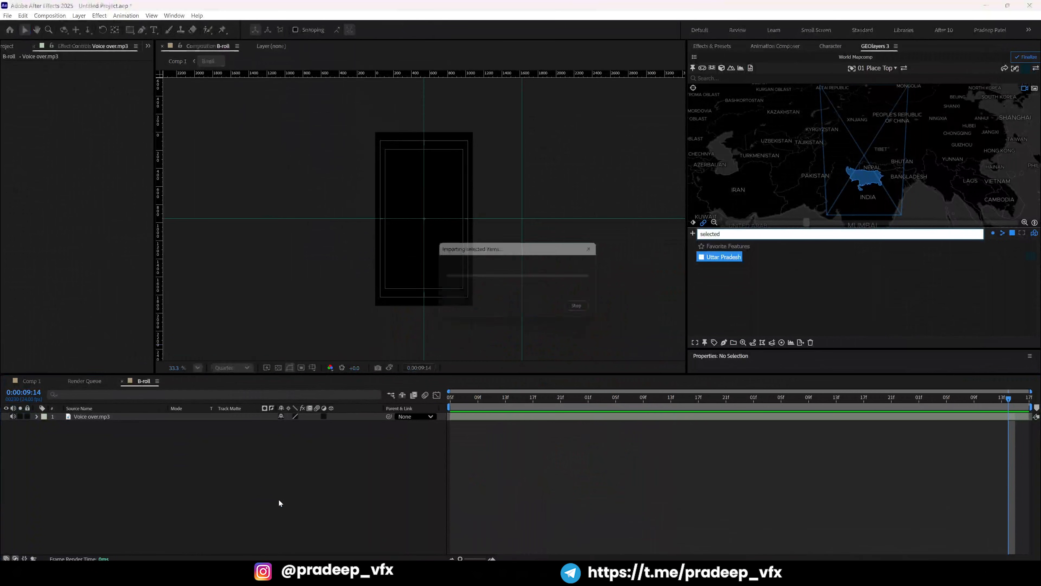
pyautogui.hotkey('ctrl', 'alt', 'shift', '=')
pyautogui.hotkey('ctrl', 'alt', 'shift', '=')
pyautogui.hotkey('ctrl', 'alt', 'shift', '=')
pyautogui.hotkey('ctrl', 'alt', 'shift', '=')
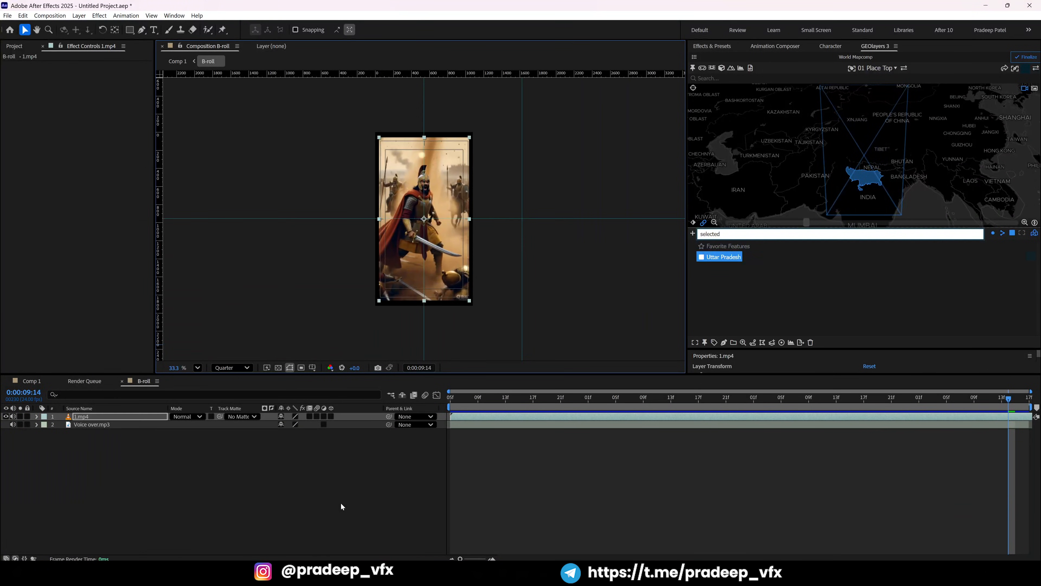
pyautogui.scroll(3, 459, 323)
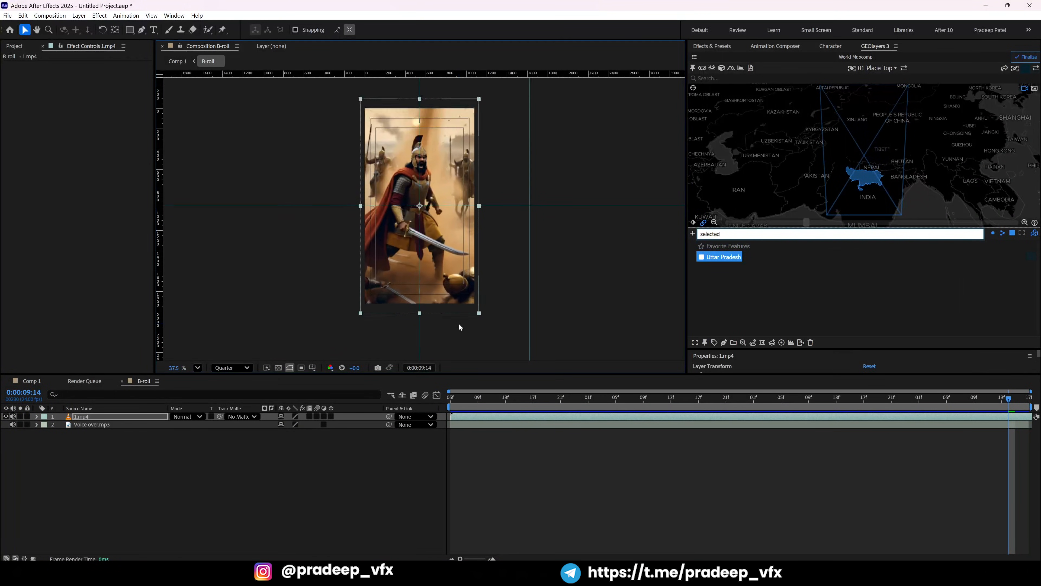
pyautogui.moveTo(454, 243); pyautogui.dragTo(457, 247)
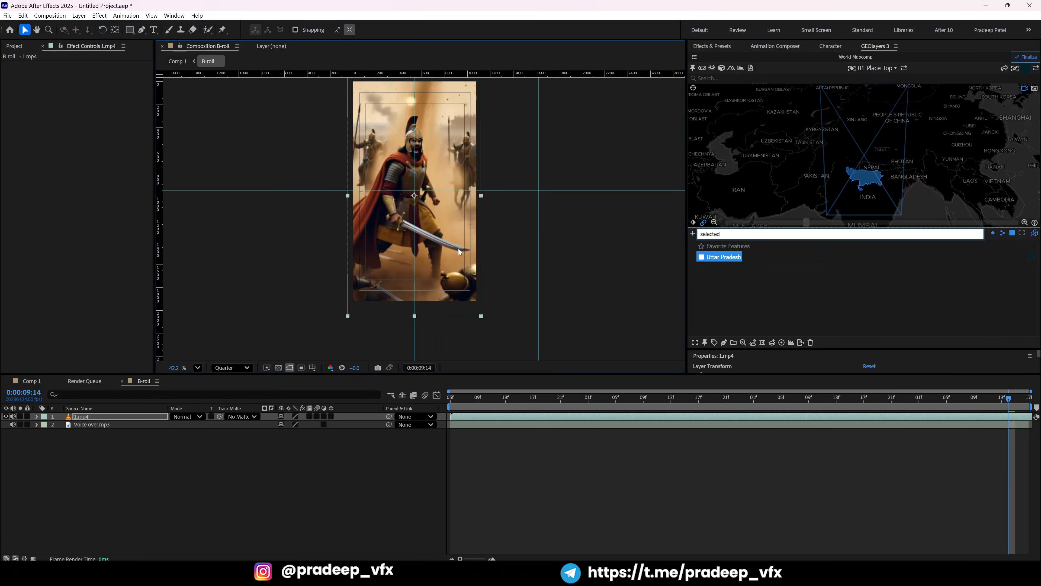
# Mute the audio of 1.mp4 in B-roll and return to Comp 1.
pyautogui.click(534, 476)
pyautogui.press('Tab')
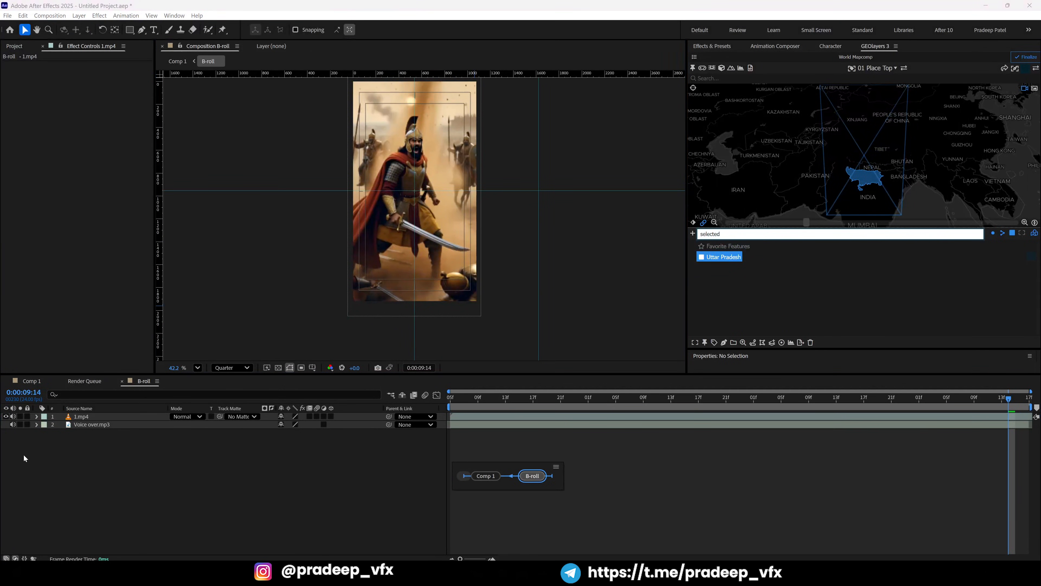
pyautogui.click(13, 416)
pyautogui.press('Tab')
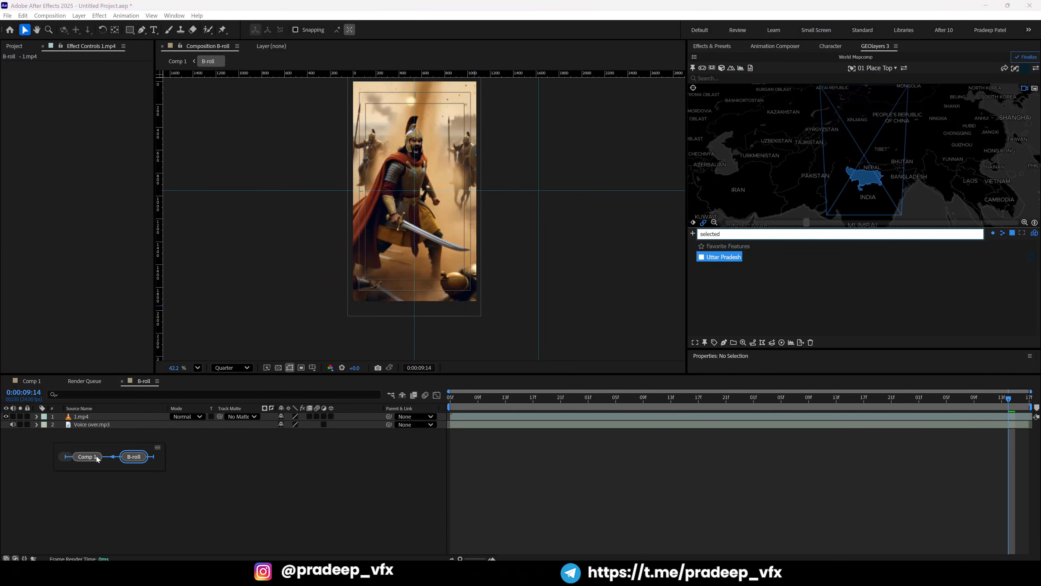
pyautogui.click(87, 458)
# Play back Comp 1 from just before the B-roll layer through its end to check the battle clip against the narration.
pyautogui.click(520, 400)
pyautogui.press('space')
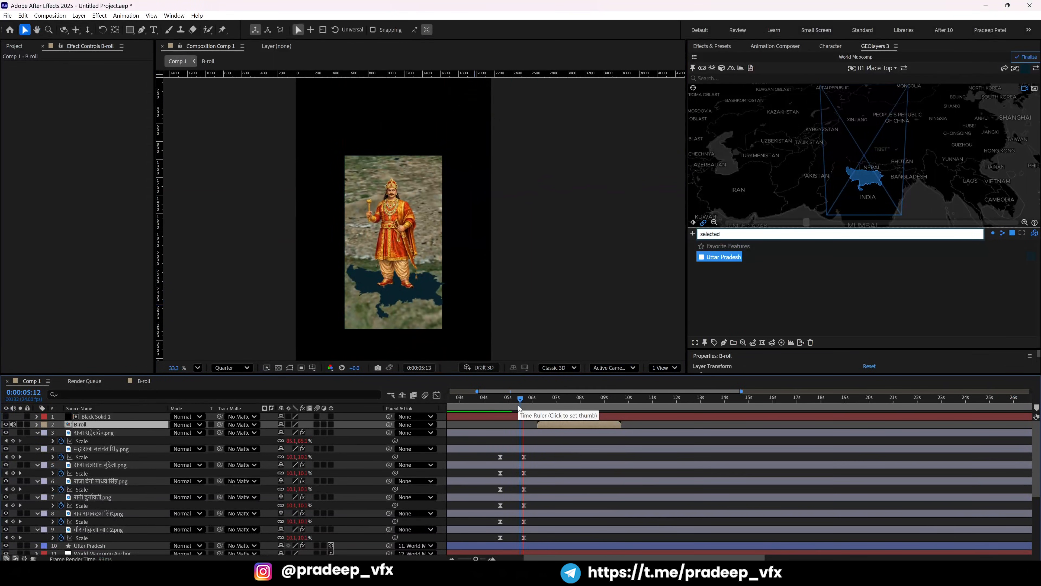
pyautogui.scroll(-3, 521, 402)
pyautogui.scroll(3, 523, 406)
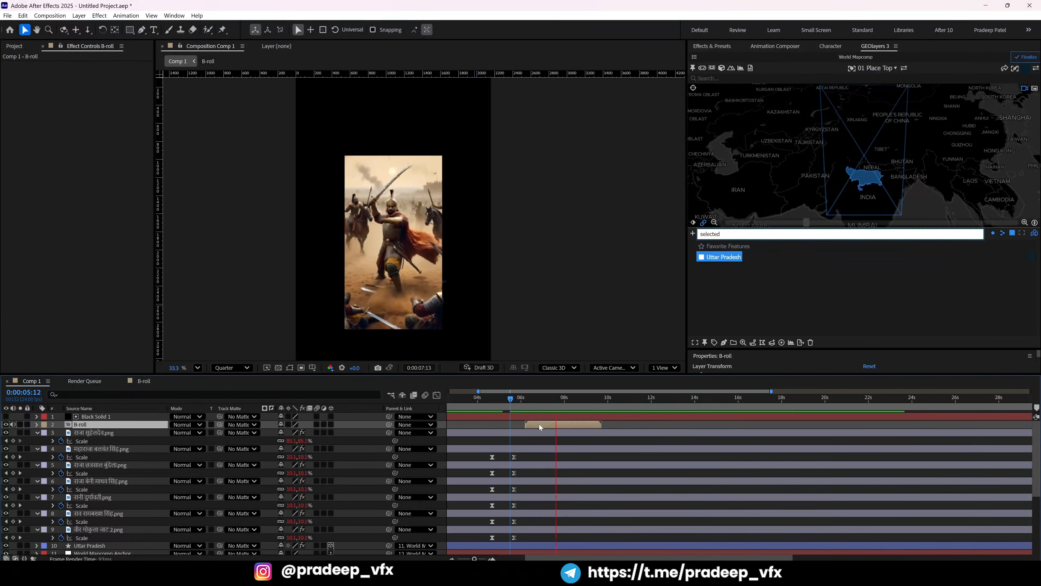
pyautogui.click(517, 405)
pyautogui.press('space')
pyautogui.click(529, 425)
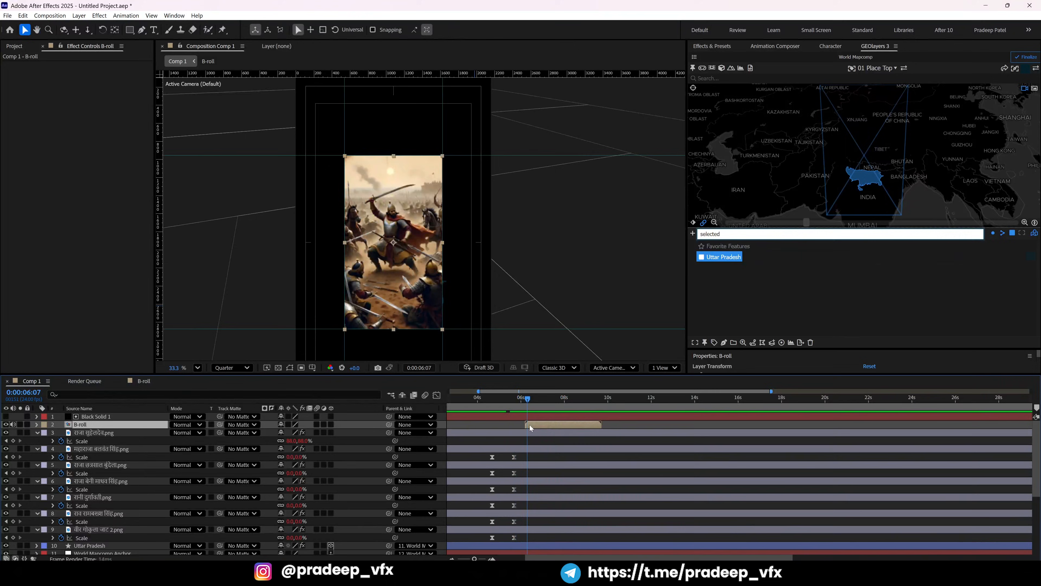
pyautogui.click(517, 404)
pyautogui.press('`')
pyautogui.press('`')
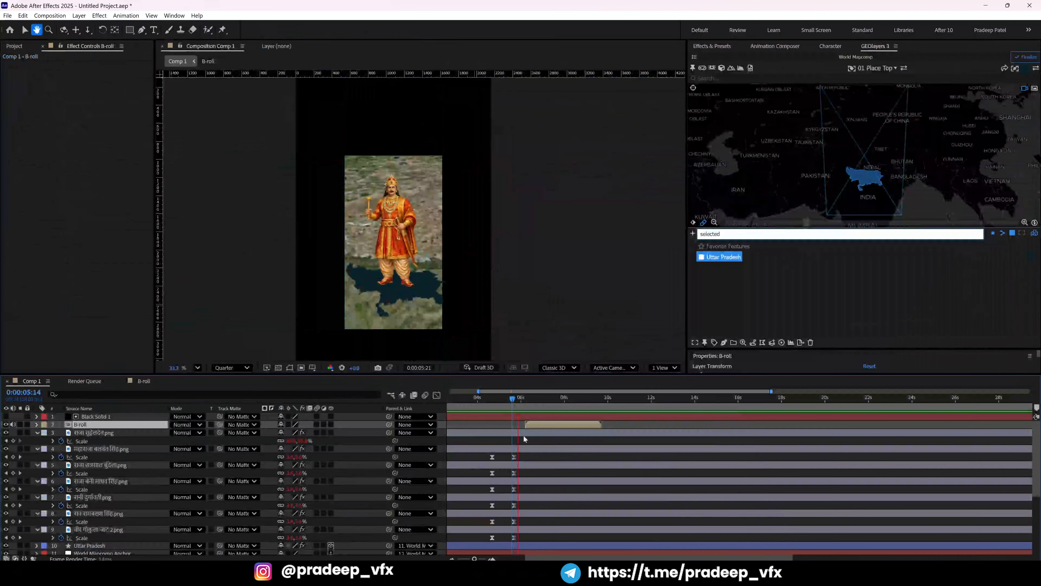
pyautogui.press('`')
pyautogui.press('i')
pyautogui.press('`')
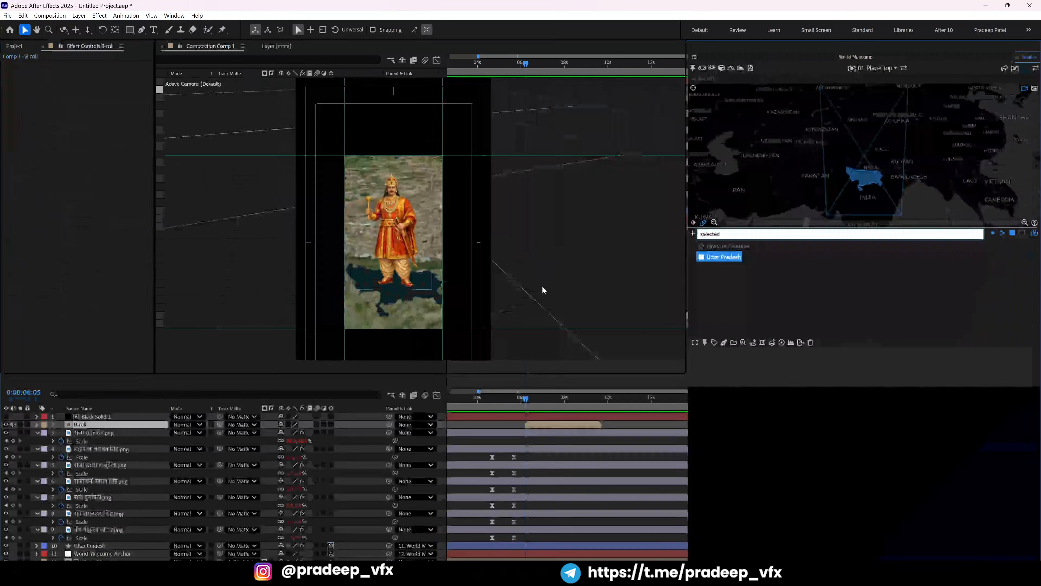
pyautogui.press('space')
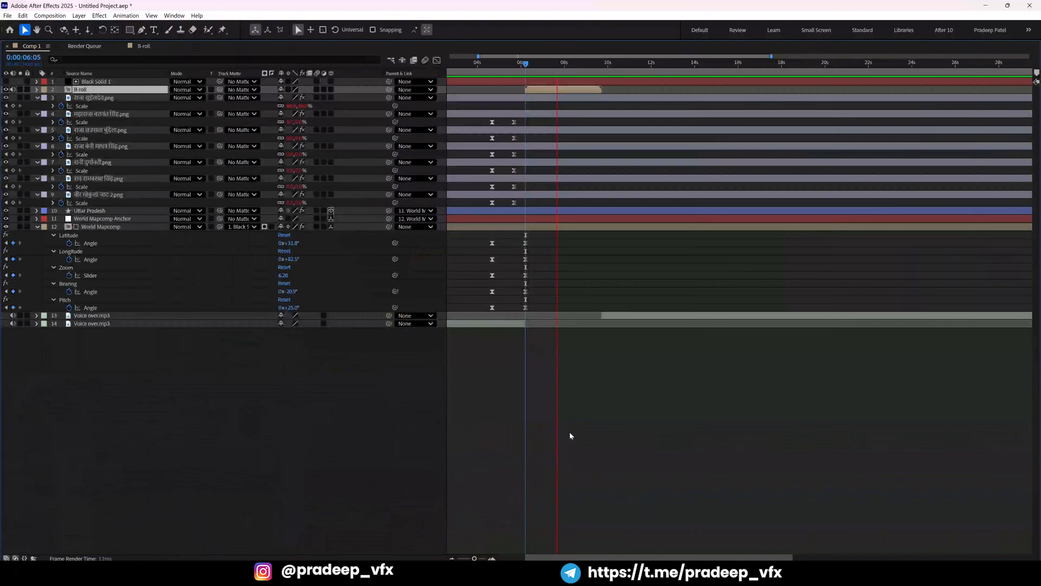
pyautogui.press('`')
pyautogui.press('`')
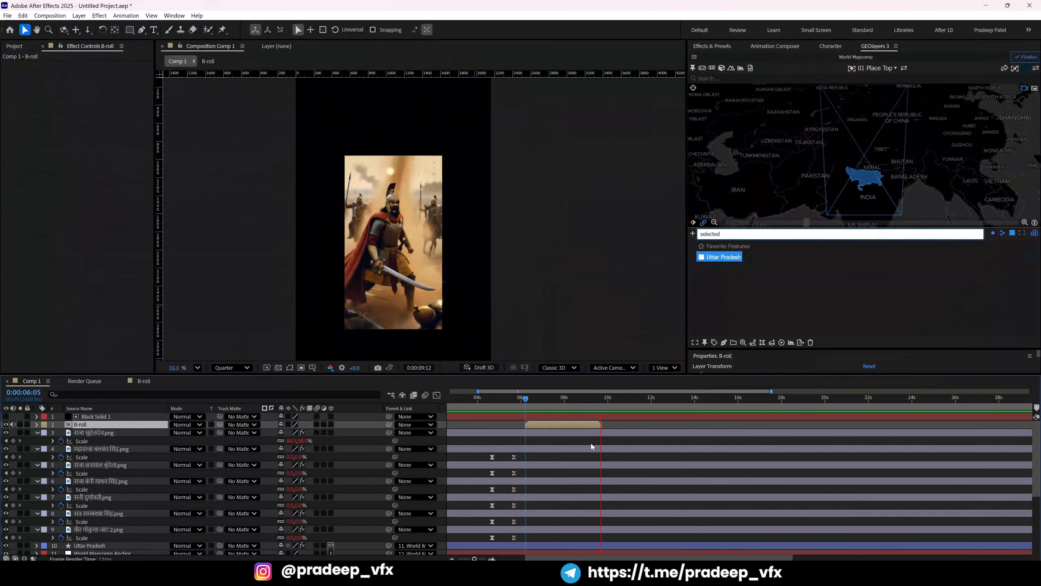
pyautogui.press('`')
pyautogui.press('space')
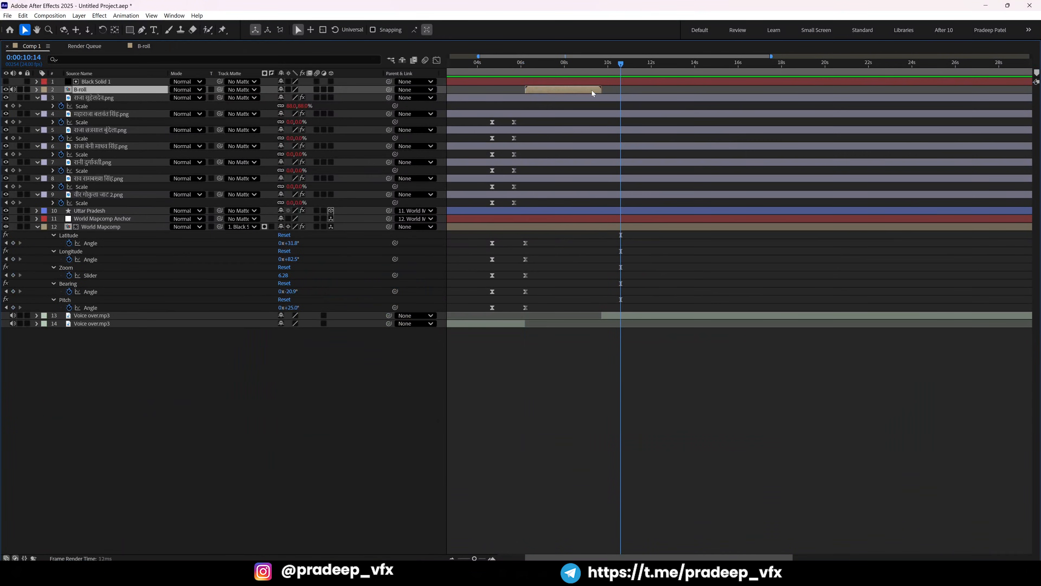
# Split the राजा छत्रसाल बुंदेला.png layer at the B-roll's end, 9:16, start its second part at 9:17 and reveal that part's Scale.
pyautogui.press('i')
pyautogui.press('o')
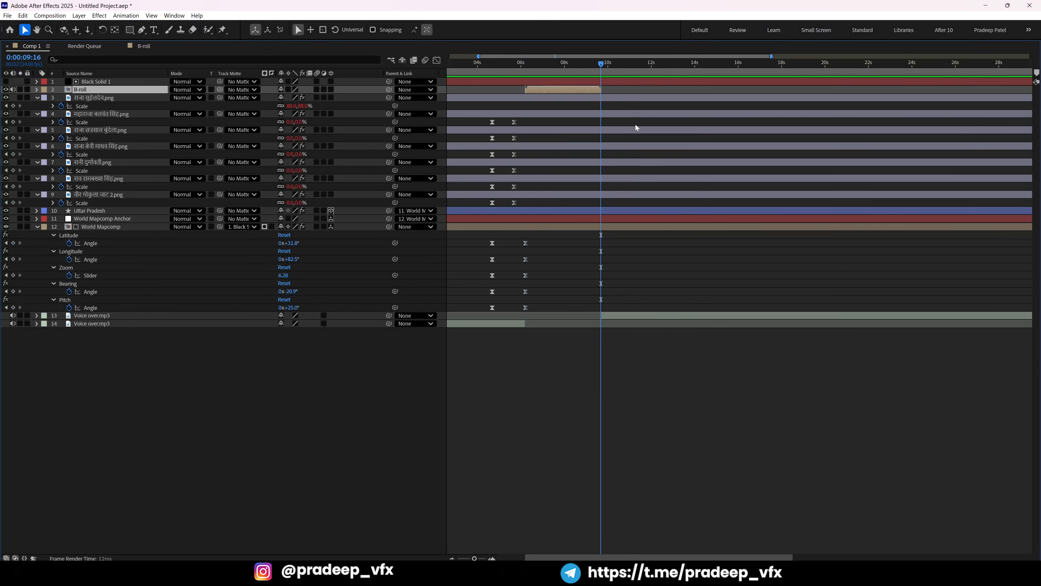
pyautogui.scroll(-3, 524, 151)
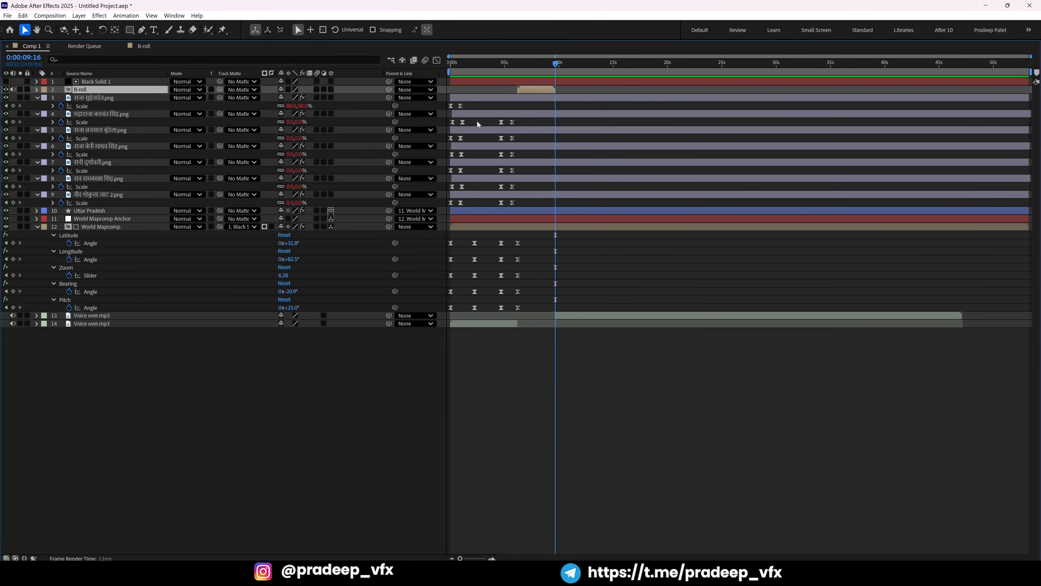
pyautogui.click(97, 131)
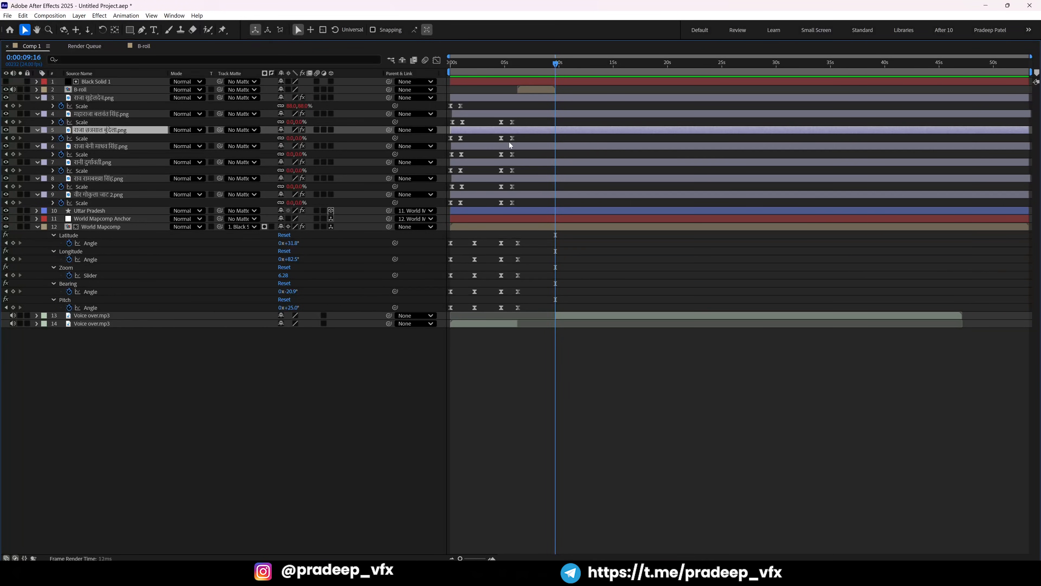
pyautogui.hotkey('ctrl', 'shift', 'd')
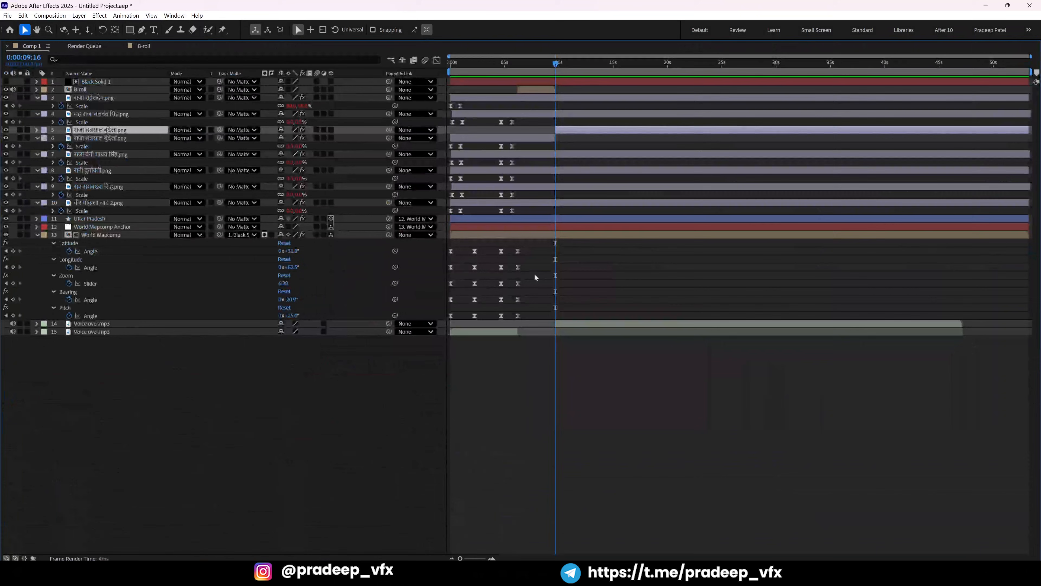
pyautogui.press('=')
pyautogui.press('=')
pyautogui.press('=')
pyautogui.press('=')
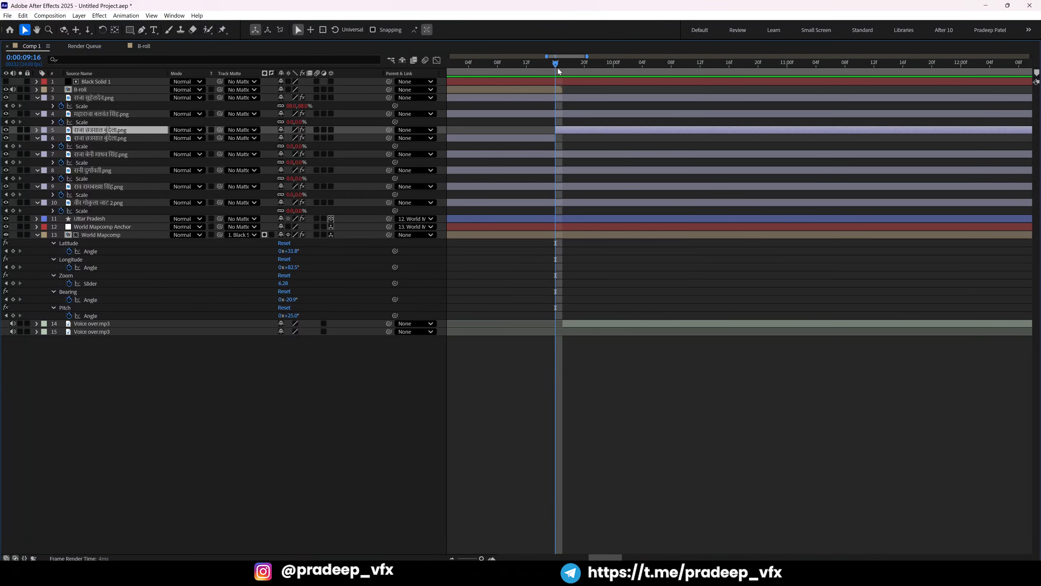
pyautogui.moveTo(558, 66); pyautogui.dragTo(563, 66)
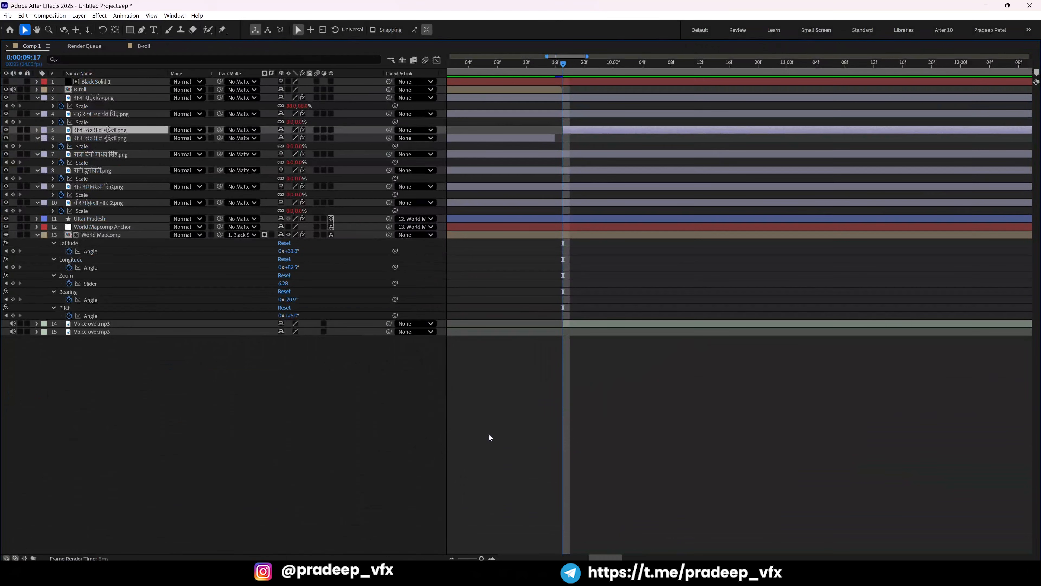
pyautogui.press('s')
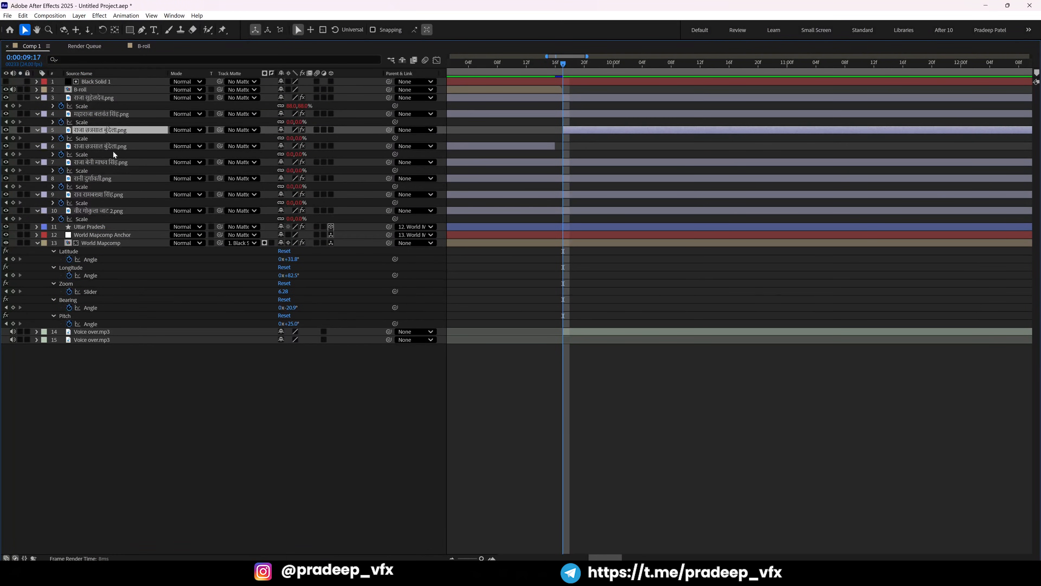
# Split the राजा सुहेलदेव.png layer at 9:17 and delete the part after the cut.
pyautogui.click(561, 98)
pyautogui.press('-')
pyautogui.press('-')
pyautogui.press('-')
pyautogui.press('-')
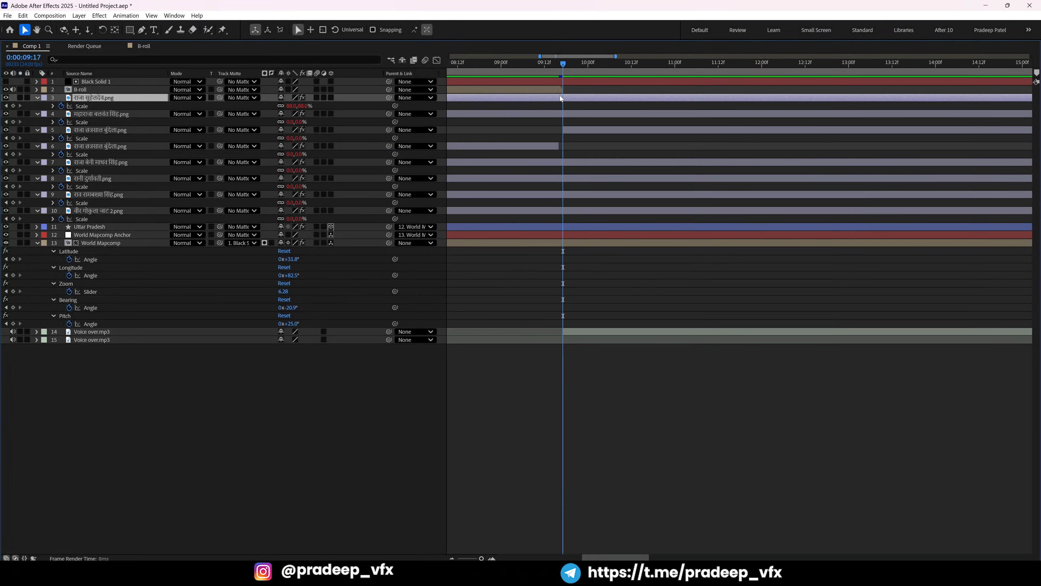
pyautogui.hotkey('ctrl', 'shift', 'd')
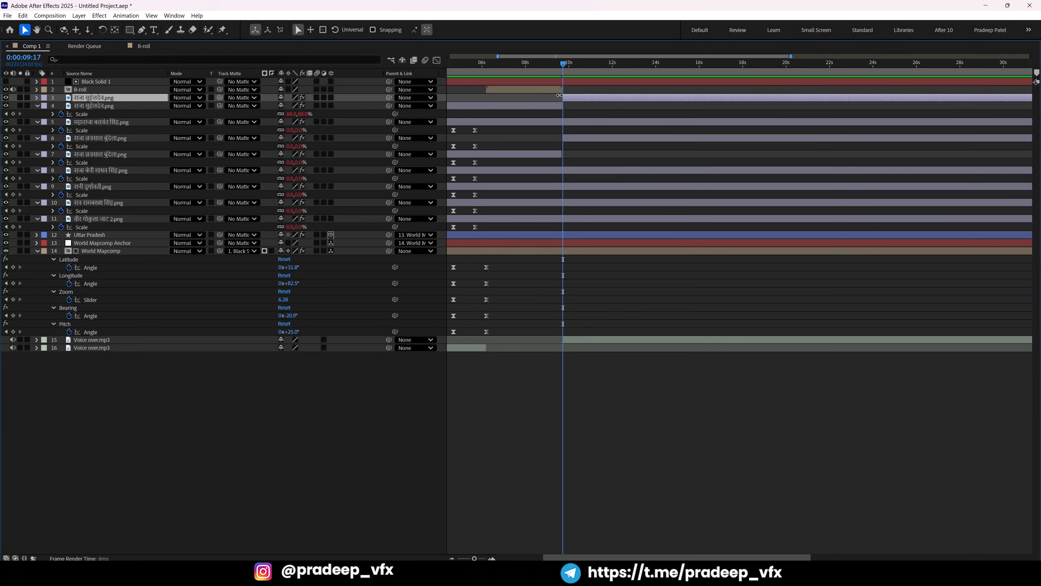
pyautogui.press('Delete')
pyautogui.press('-')
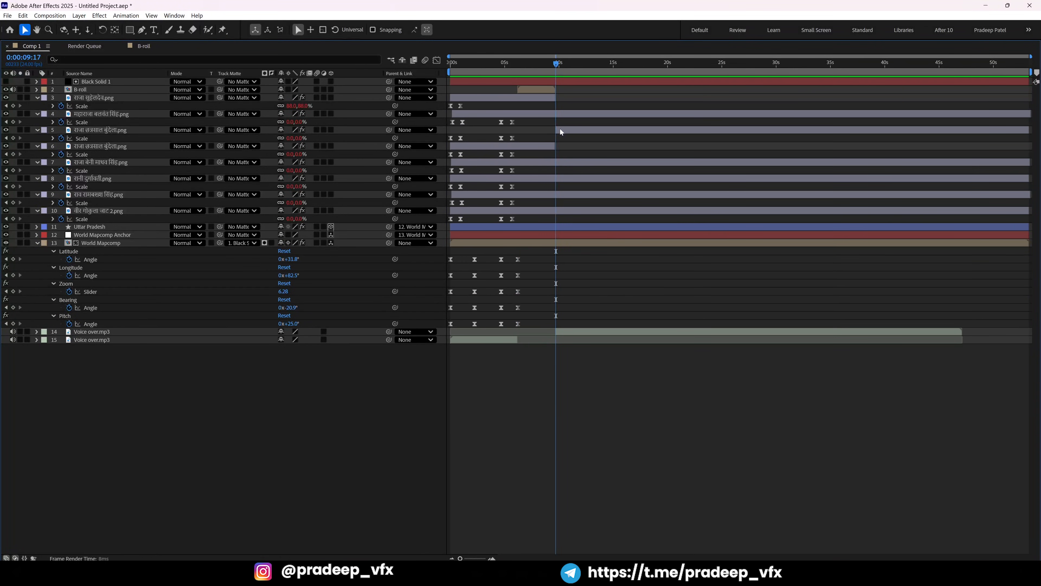
# Move the second part of राजा छत्रसाल बुंदेला.png above the राजा सुहेलदेव.png layer.
pyautogui.click(561, 131)
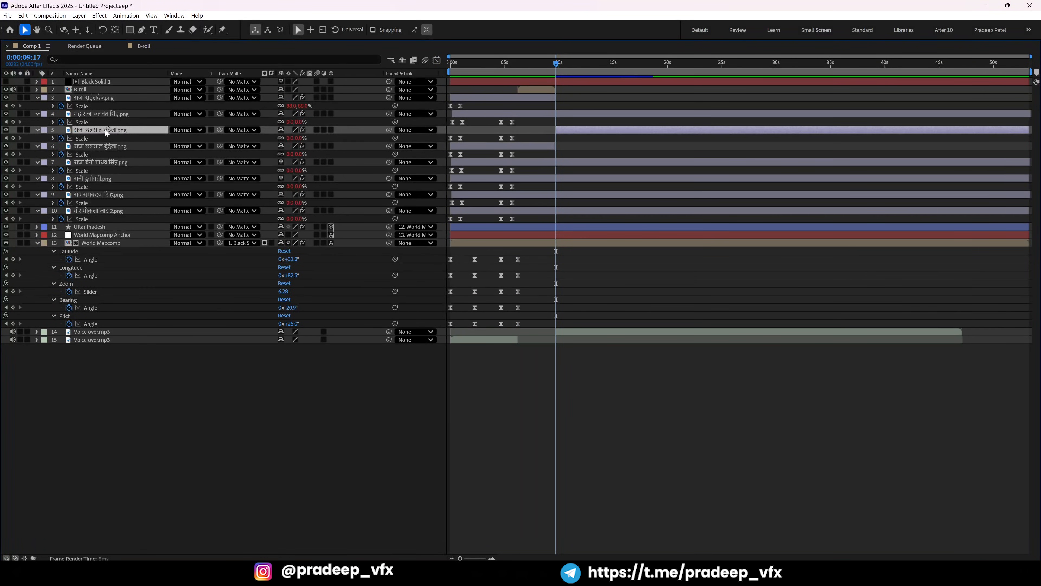
pyautogui.moveTo(106, 131); pyautogui.dragTo(113, 100)
# Split the remaining portrait layers, from महाराजा बलवंत सिंह to वीर गोकुला जाट, at 9:17 and delete their parts after the cut.
pyautogui.click(557, 131)
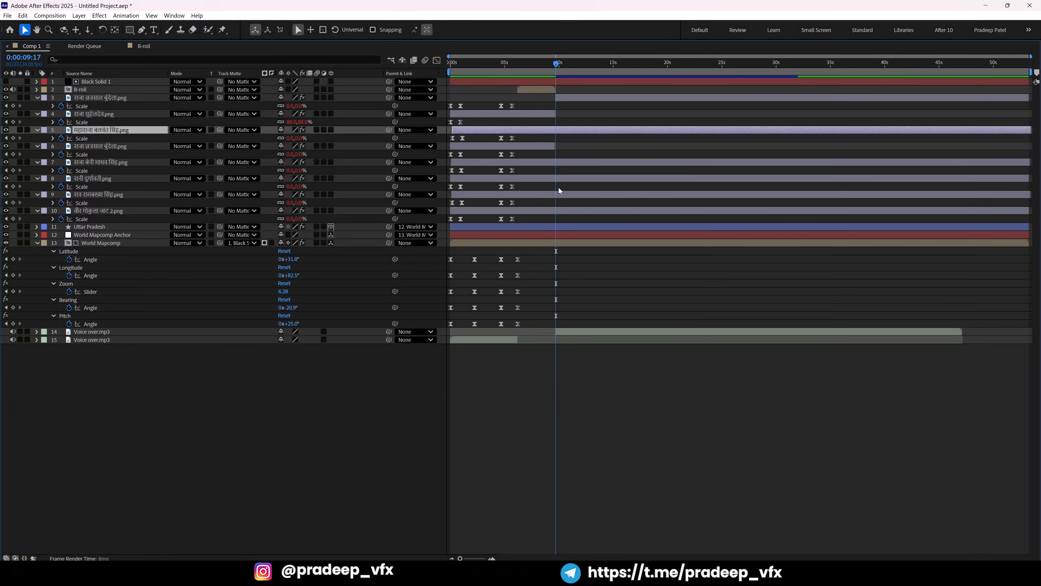
pyautogui.keyDown('shift'); pyautogui.click(561, 210); pyautogui.keyUp('shift')
pyautogui.hotkey('ctrl', 'shift', 'd')
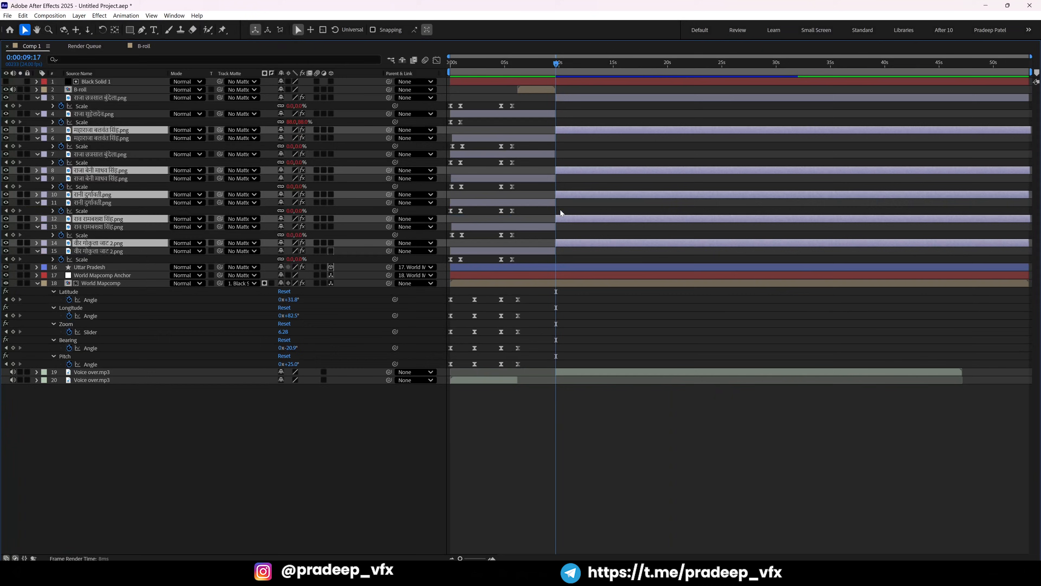
pyautogui.press('Delete')
pyautogui.press('`')
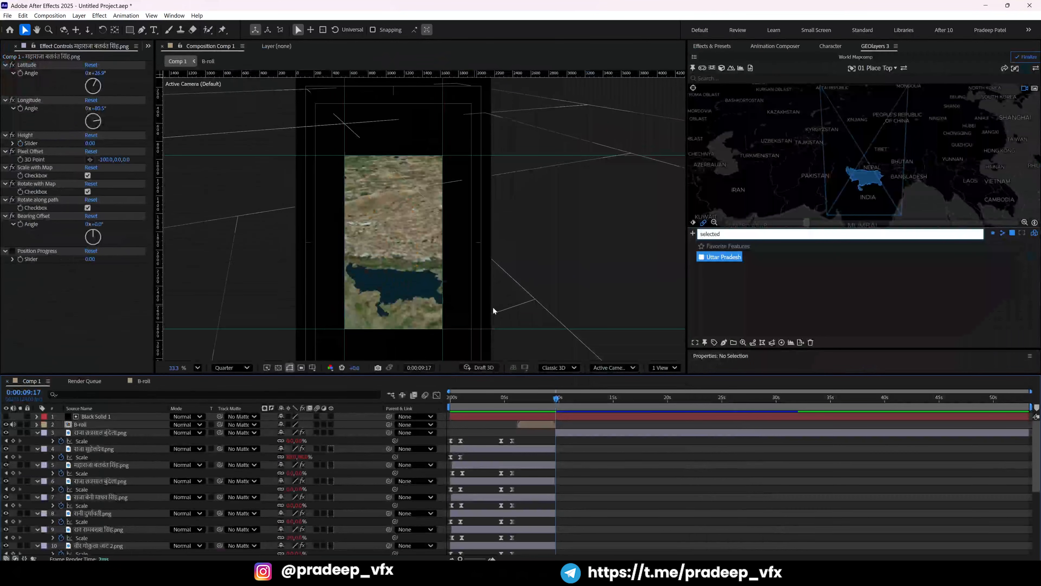
# Delete the राजा छत्रसाल बुंदेला.png part that starts at 9:17 and select that portrait's remaining layer.
pyautogui.click(561, 433)
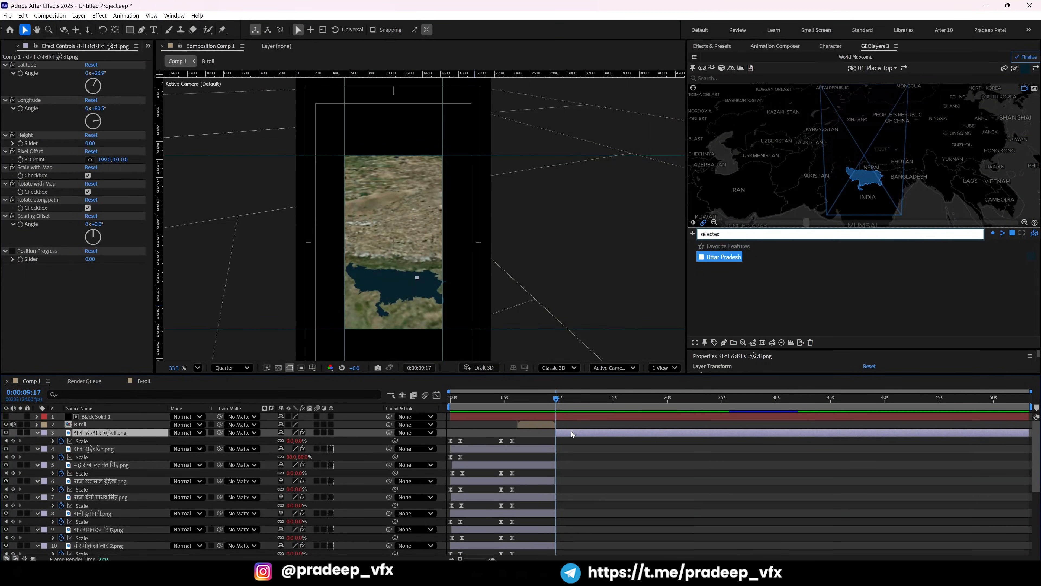
pyautogui.press('Delete')
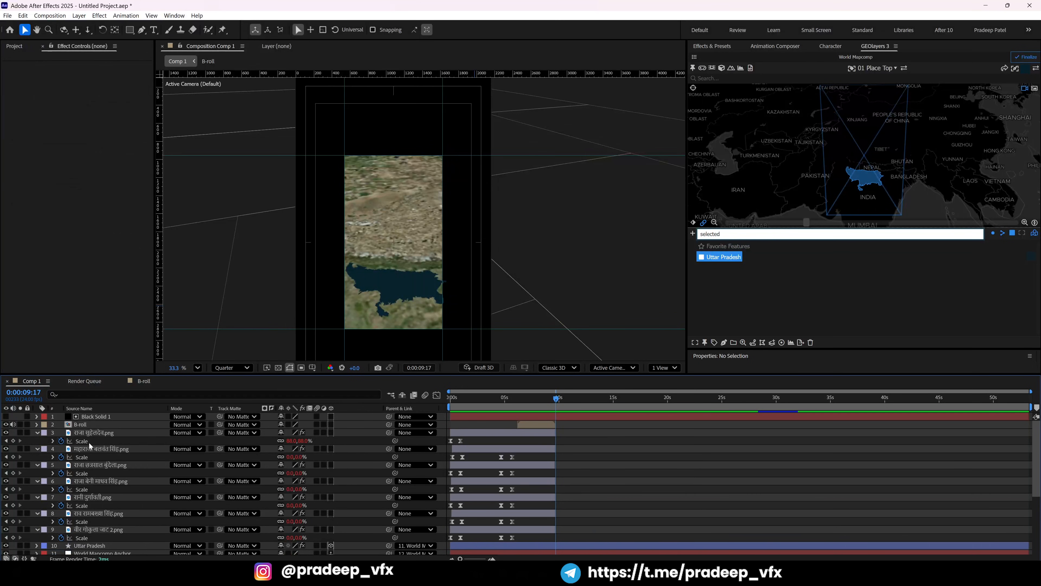
pyautogui.click(88, 465)
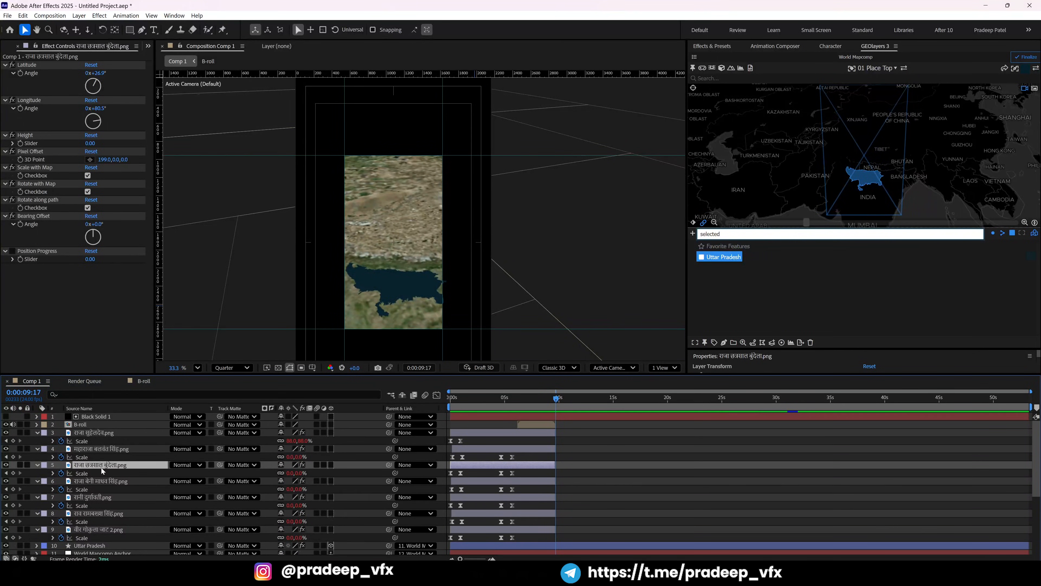
# Duplicate the राजा छत्रसाल बुंदेला.png layer and make the copy start at 9:17.
pyautogui.hotkey('ctrl', 'd')
pyautogui.press('[')
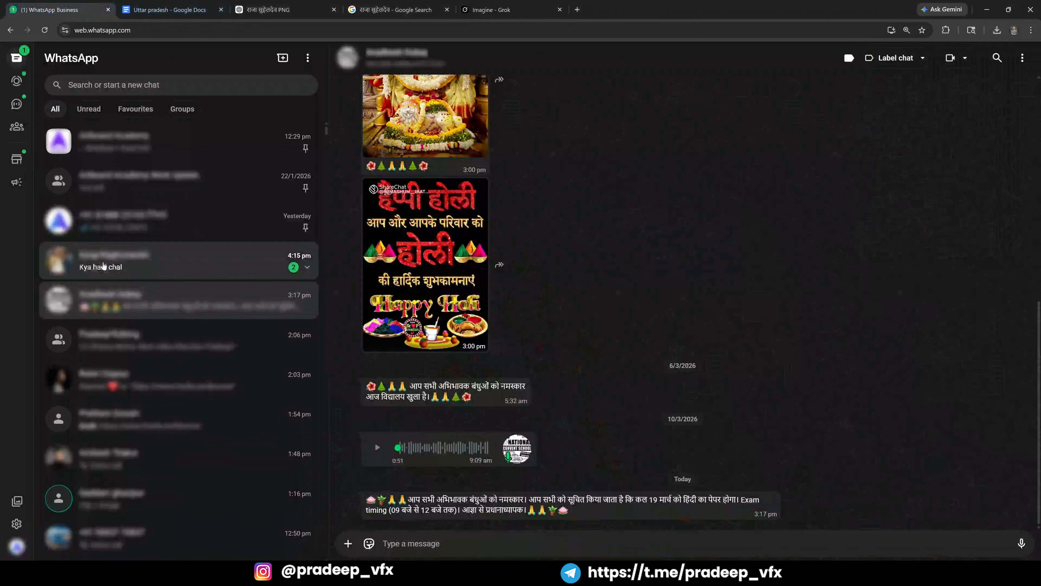
pyautogui.click(133, 259)
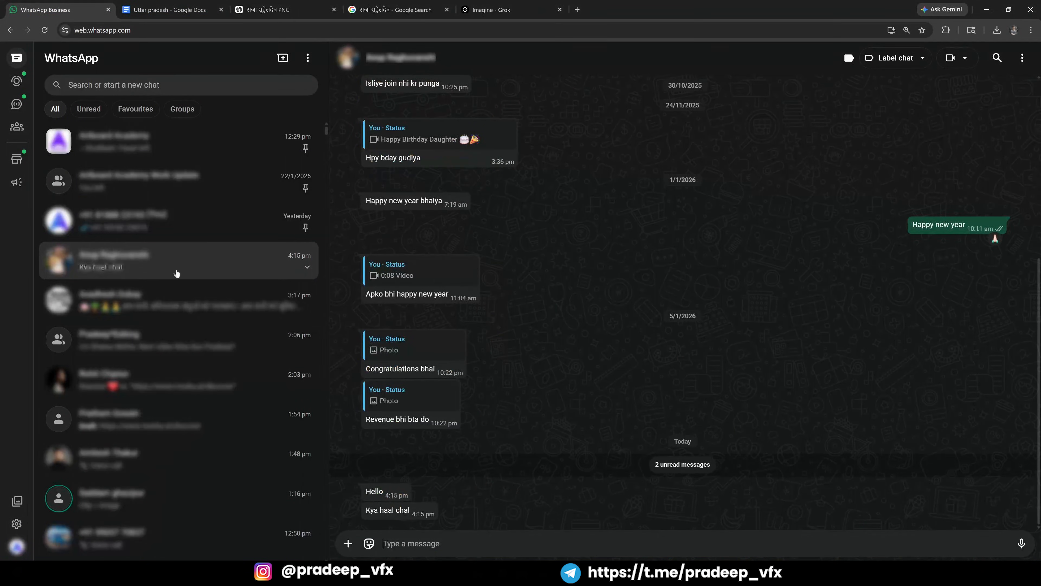
pyautogui.click(108, 10)
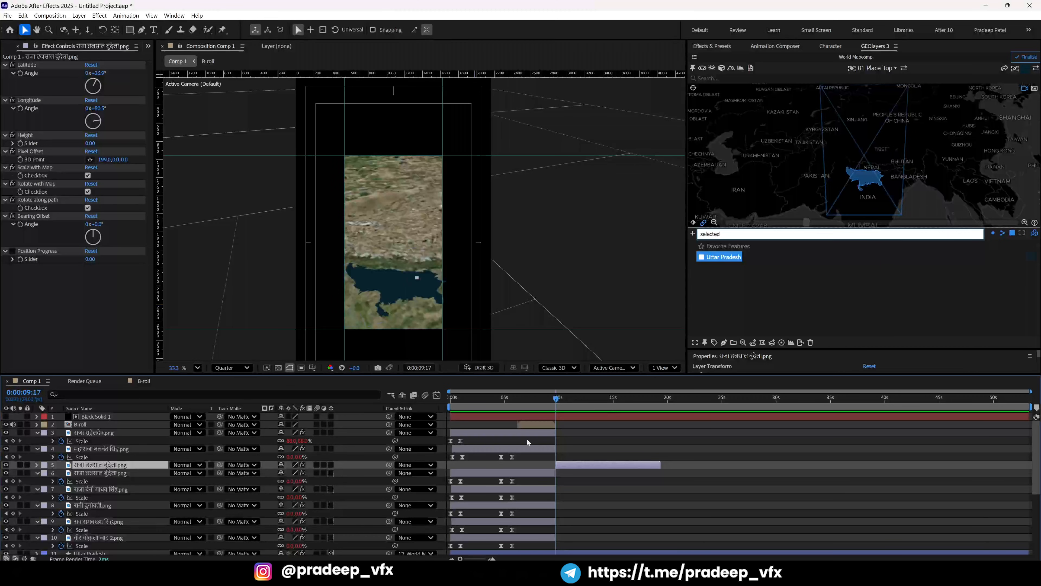
# At 10:19, shift the second राजा छत्रसाल बुंदेला.png portrait sideways by setting its horizontal Pixel Offset to 36.
pyautogui.click(583, 514)
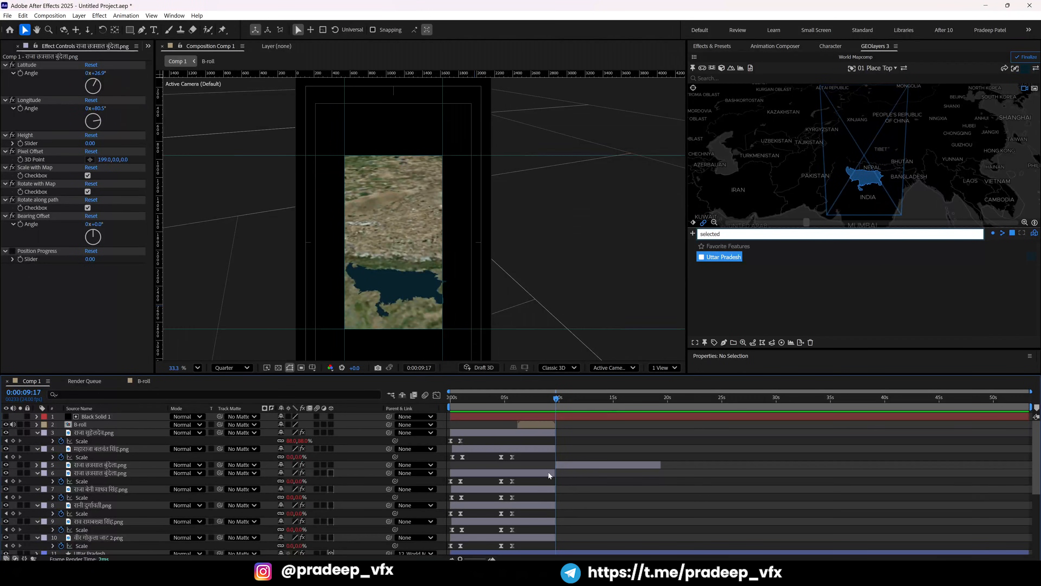
pyautogui.moveTo(556, 398)
pyautogui.mouseDown()
pyautogui.moveTo(568, 399)
pyautogui.moveTo(566, 415)
pyautogui.mouseUp()
pyautogui.press('=')
pyautogui.press('=')
pyautogui.click(571, 464)
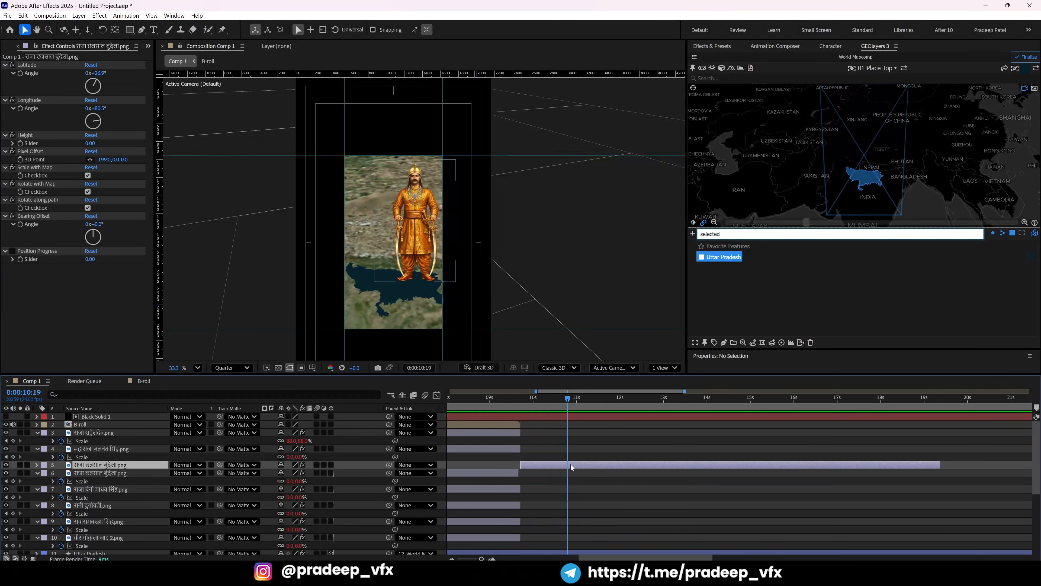
pyautogui.moveTo(107, 159); pyautogui.dragTo(88, 162)
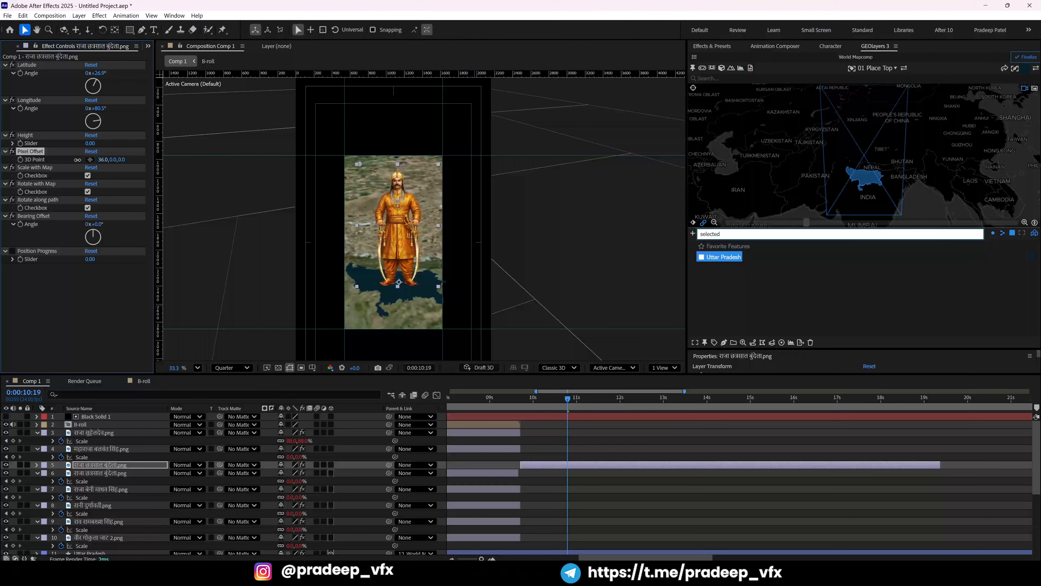
# Reveal the Scale keyframes of the second राजा छत्रसाल बुंदेला.png layer and reduce the one at 10:15 to about 80%.
pyautogui.click(523, 405)
pyautogui.press('space')
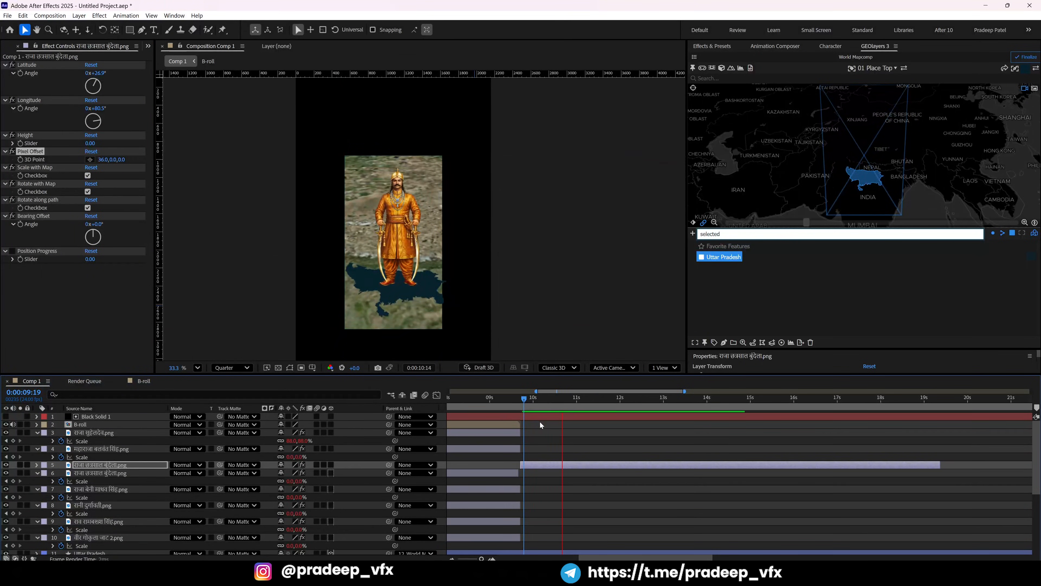
pyautogui.press('`')
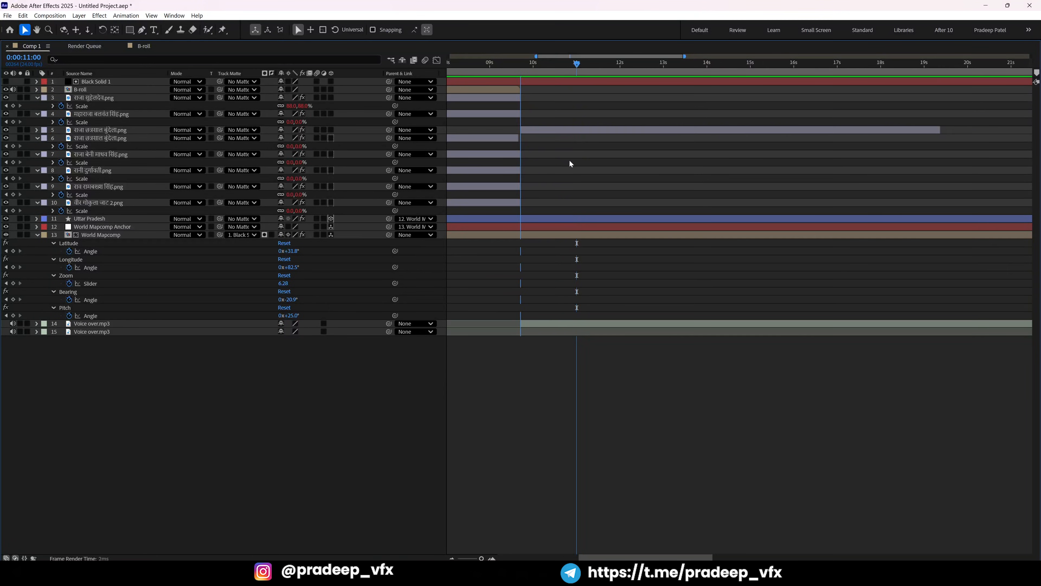
pyautogui.click(550, 131)
pyautogui.press('s')
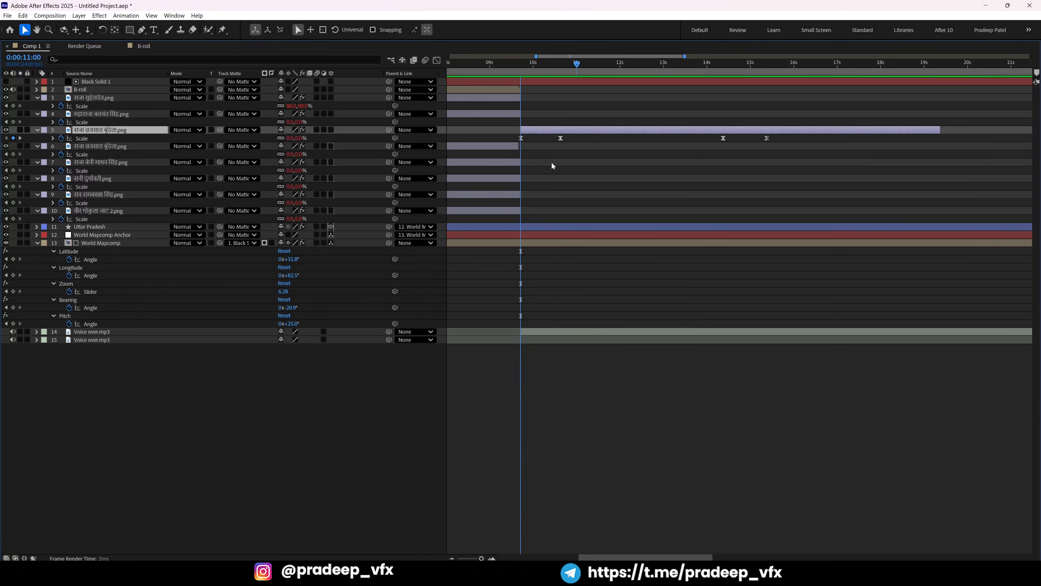
pyautogui.press('j')
pyautogui.press('`')
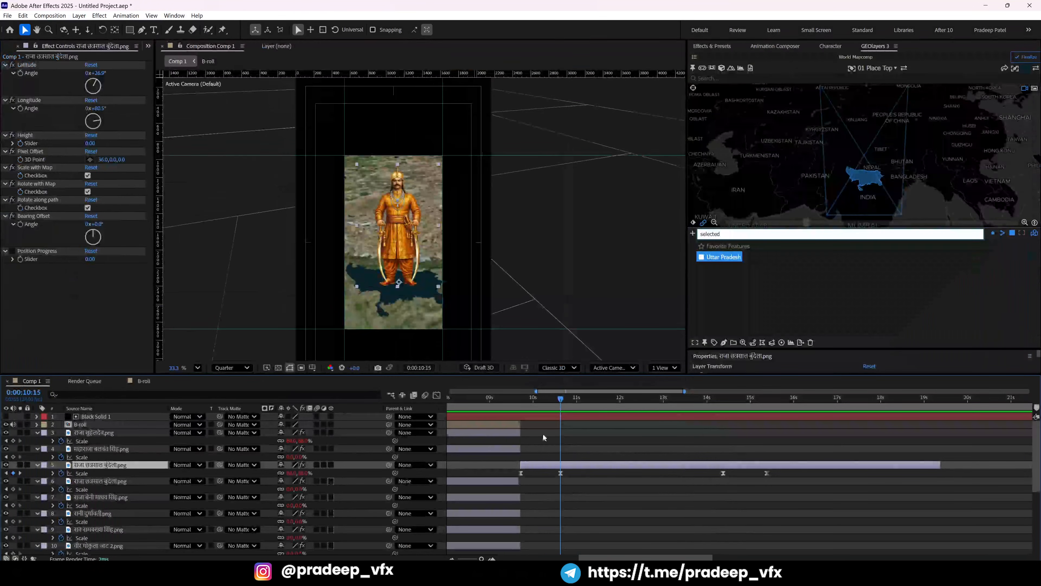
pyautogui.click(560, 473)
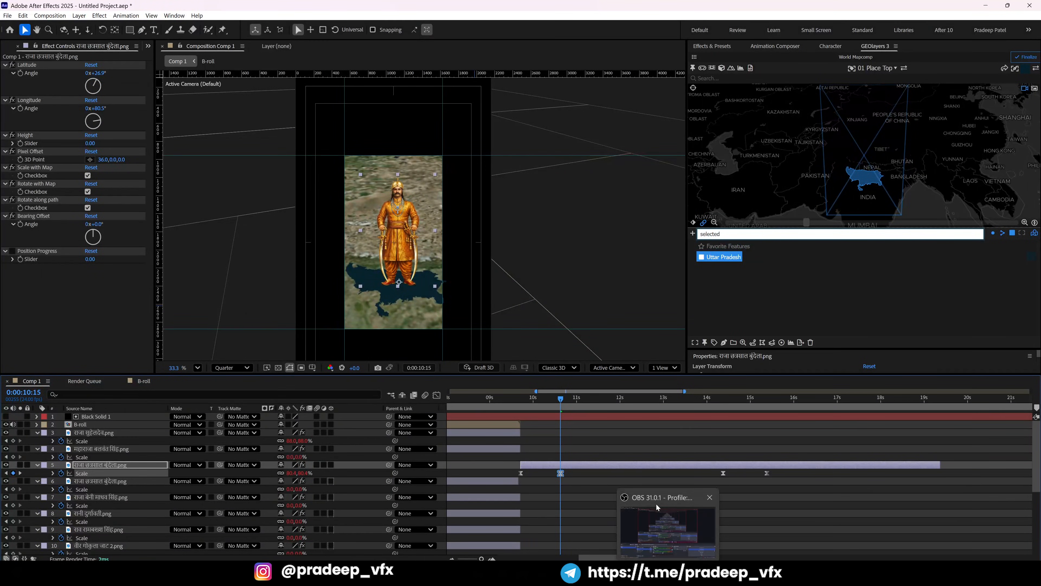
# Add Latitude, Longitude, Zoom, Bearing and Pitch keyframes to World Mapcomp at 9:17, where the second portrait starts.
pyautogui.press('`')
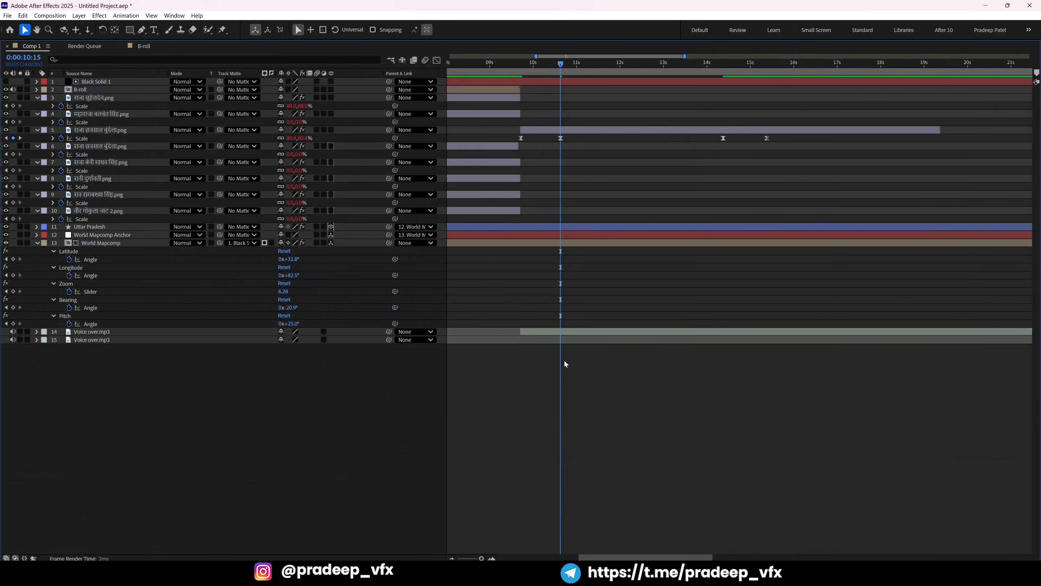
pyautogui.click(533, 131)
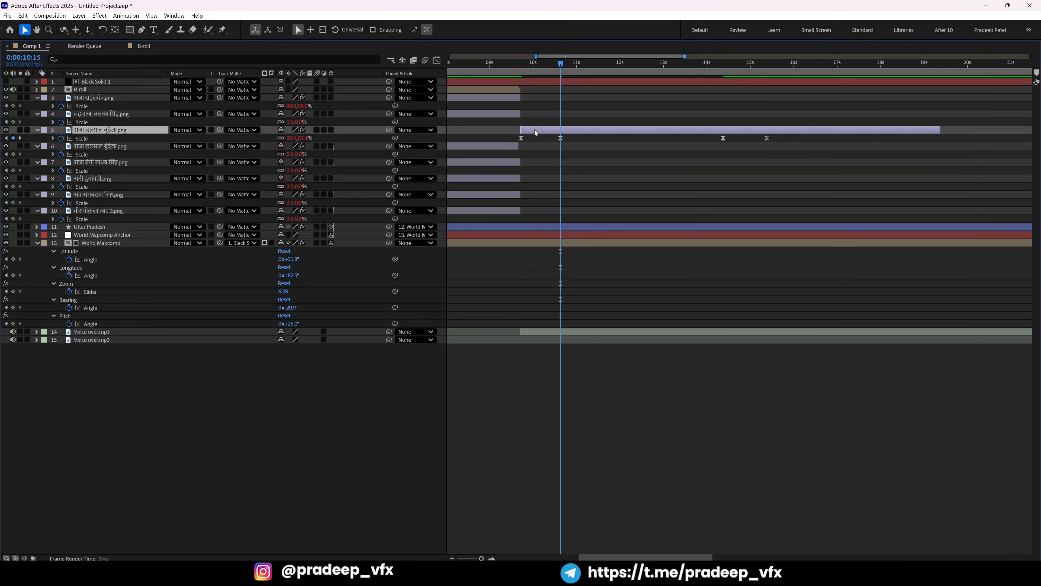
pyautogui.press('i')
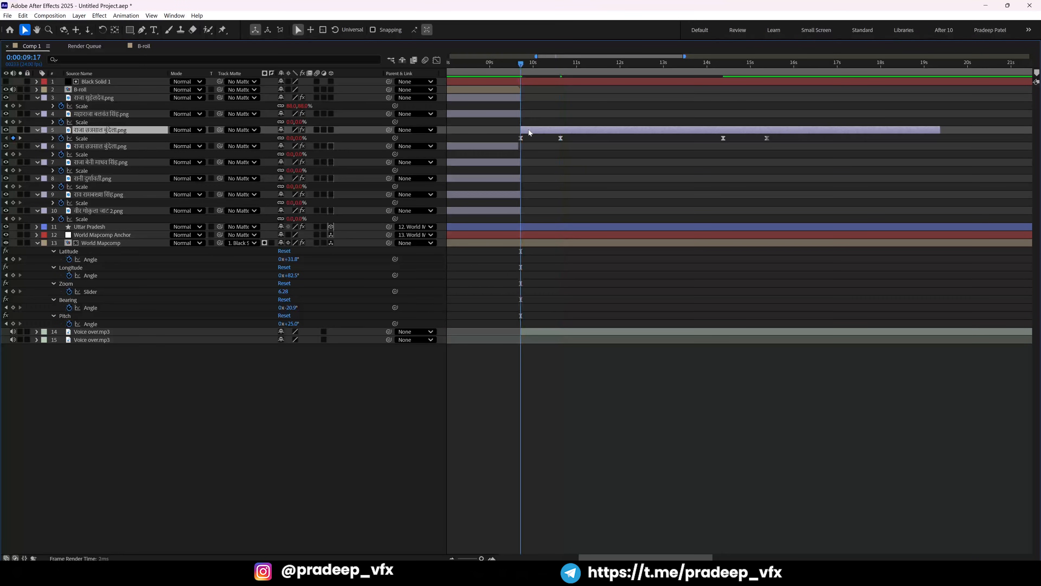
pyautogui.click(497, 245)
pyautogui.click(13, 259)
pyautogui.click(13, 275)
pyautogui.click(13, 292)
pyautogui.click(13, 307)
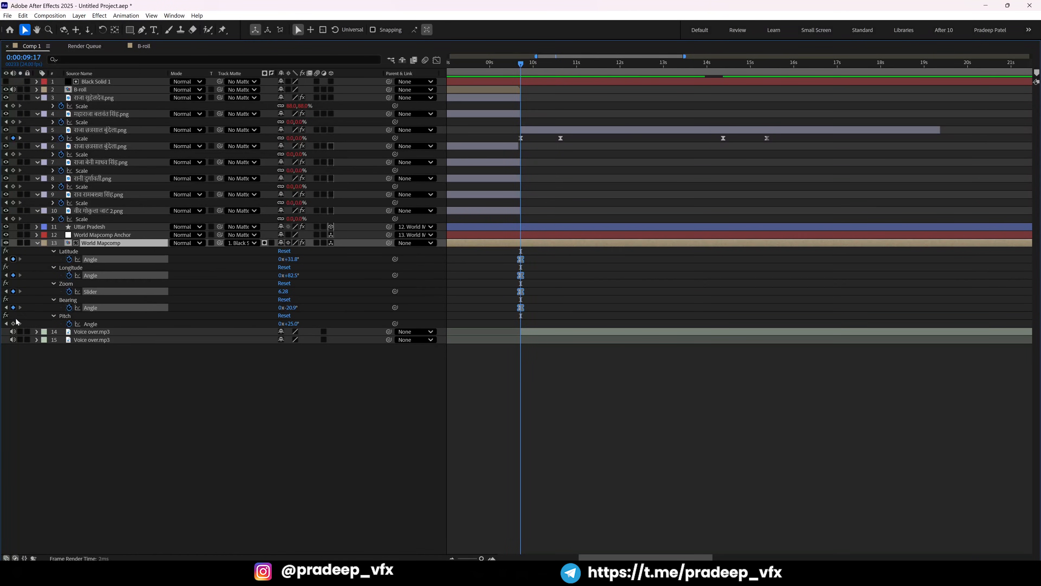
pyautogui.click(13, 324)
pyautogui.click(619, 431)
pyautogui.press('`')
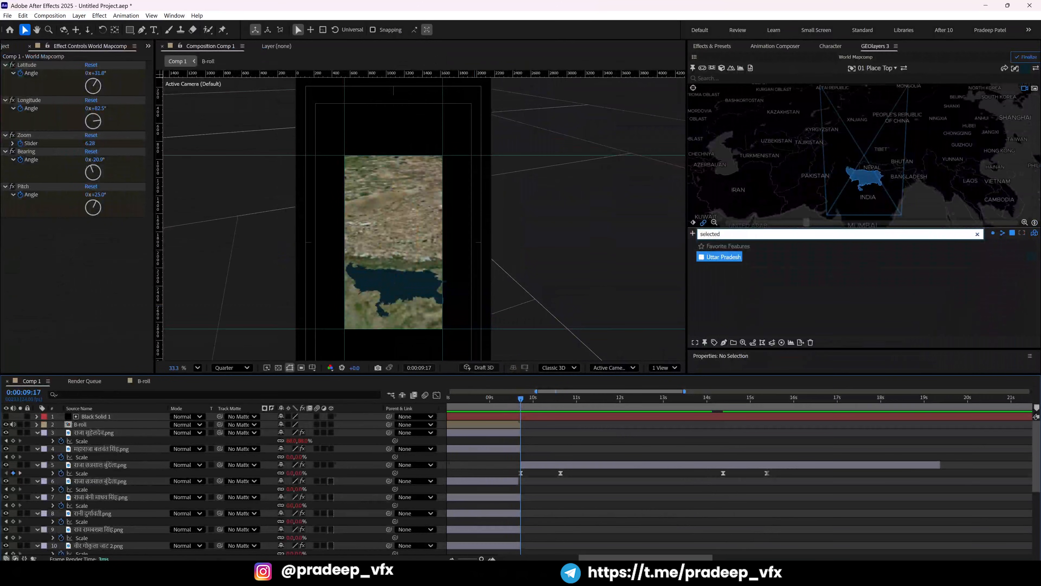
# Reframe the map at 9:17 to Latitude 28.6°, Longitude 81.4° and Zoom 6.04.
pyautogui.moveTo(804, 226); pyautogui.dragTo(738, 224)
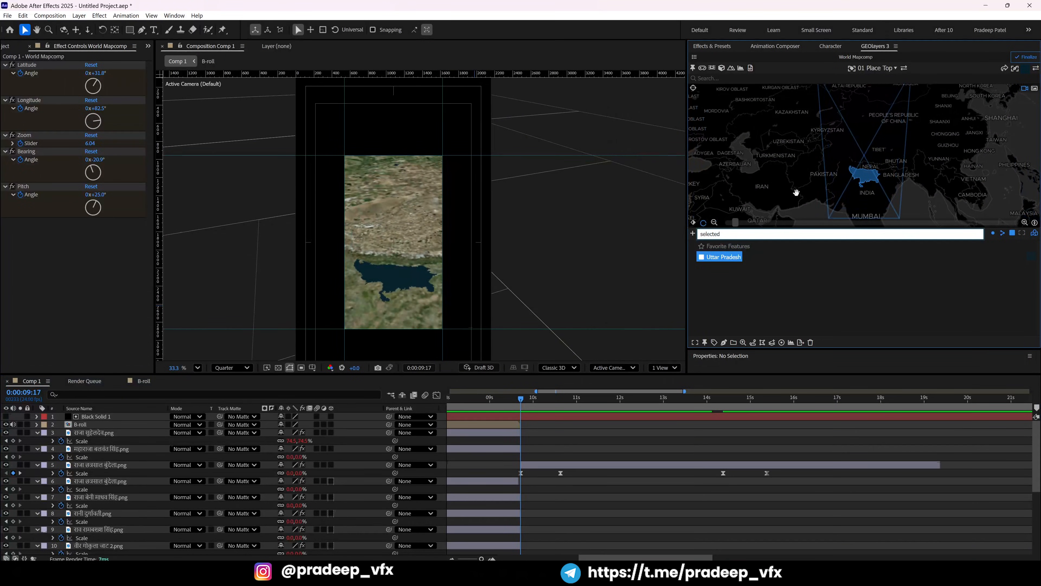
pyautogui.moveTo(866, 198); pyautogui.dragTo(865, 184)
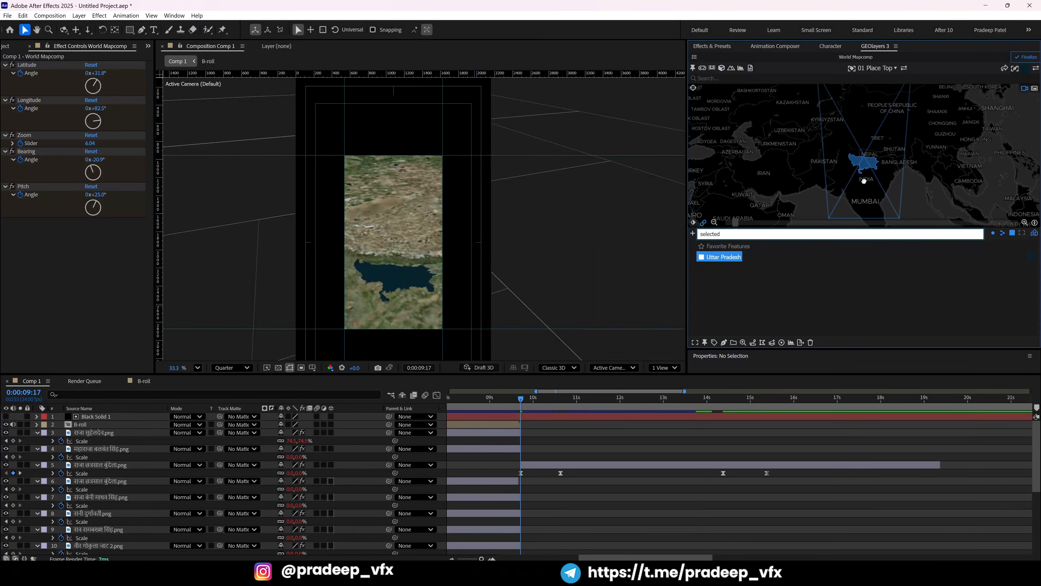
pyautogui.press('`')
pyautogui.press('`')
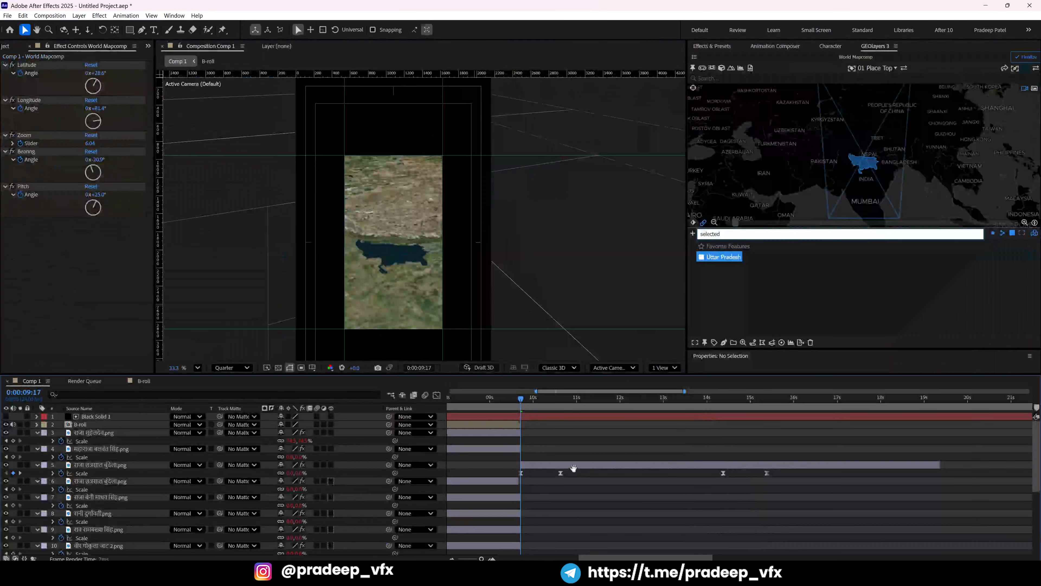
# Play forward to 11:08 and reframe the map there to Latitude 32.1° and Zoom 6.16.
pyautogui.press('space')
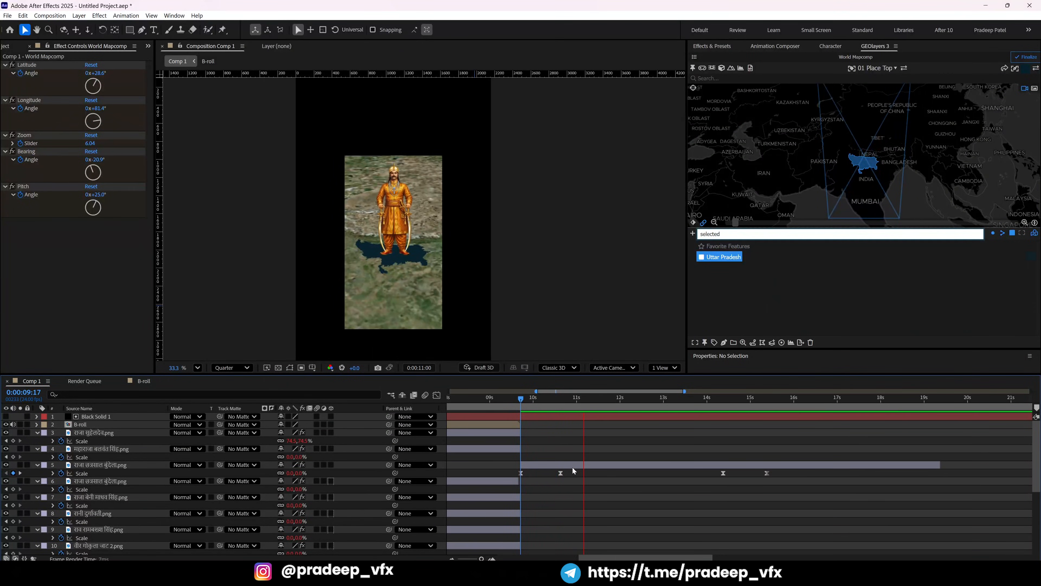
pyautogui.press('space')
pyautogui.moveTo(853, 154); pyautogui.dragTo(853, 179)
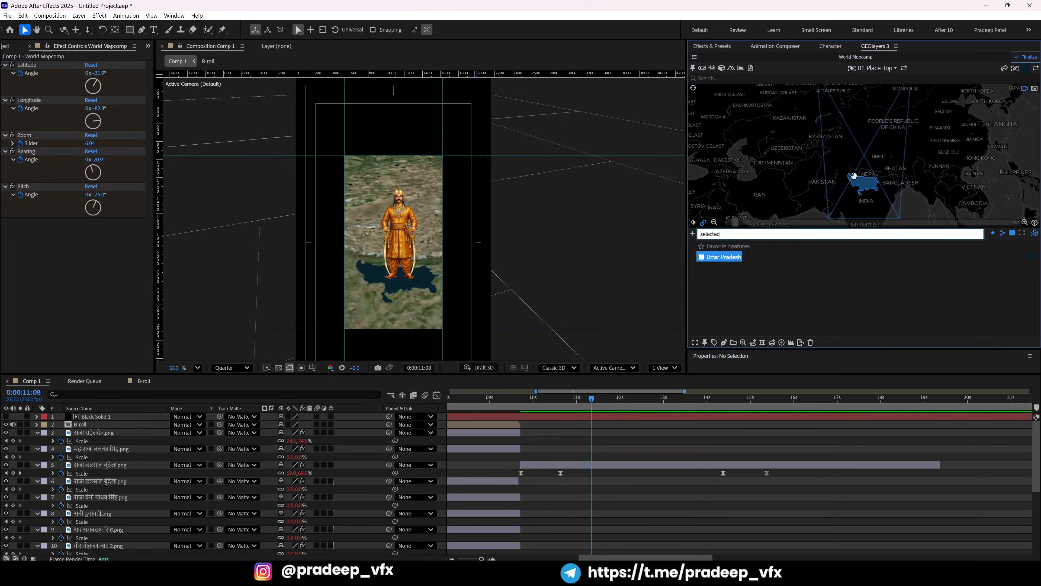
pyautogui.moveTo(736, 222); pyautogui.dragTo(785, 225)
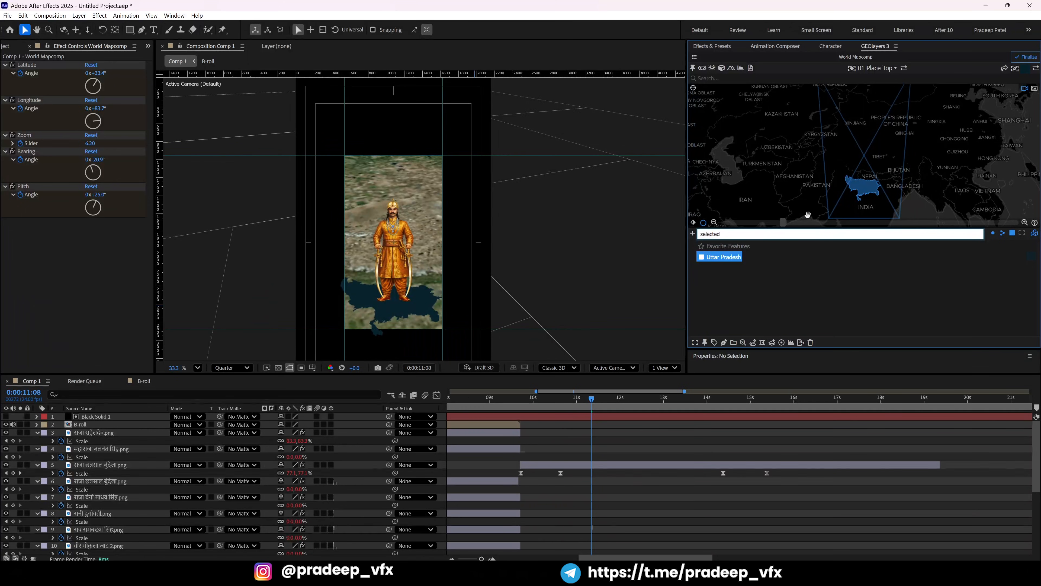
pyautogui.moveTo(890, 181); pyautogui.dragTo(872, 180)
pyautogui.moveTo(784, 225); pyautogui.dragTo(771, 224)
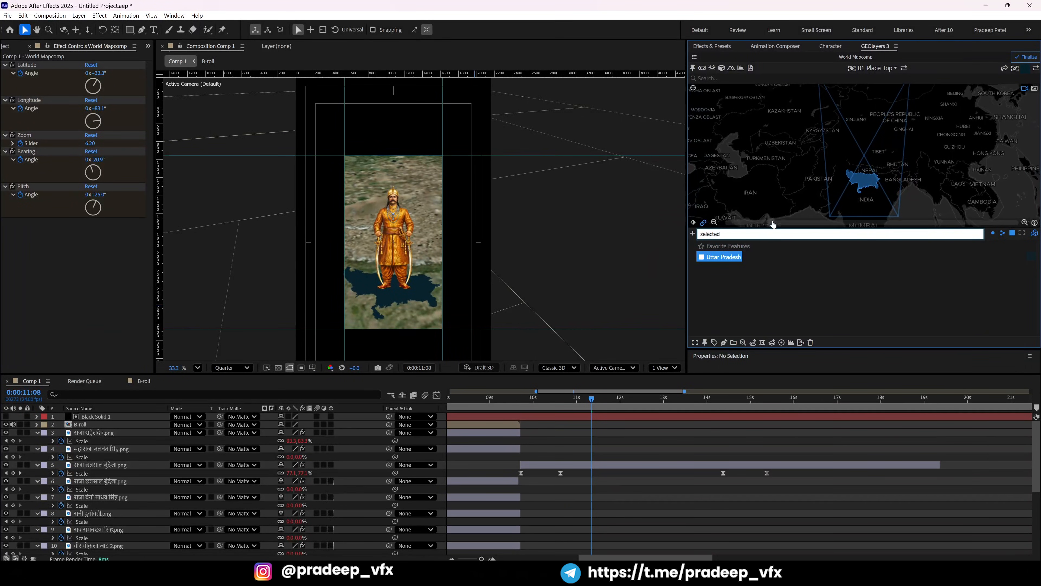
pyautogui.moveTo(872, 181); pyautogui.dragTo(870, 183)
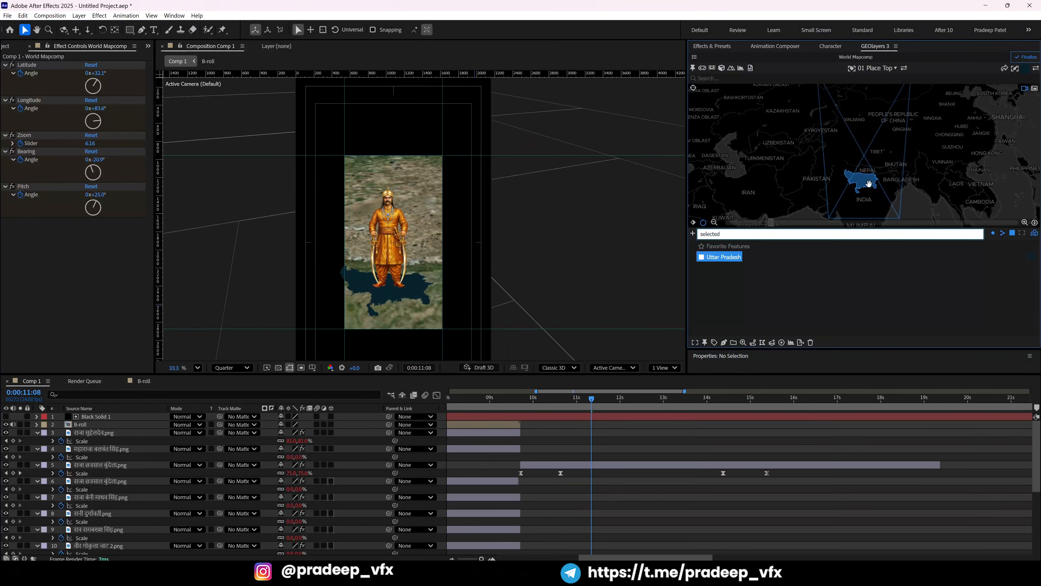
# Add Bearing and Pitch keyframes to World Mapcomp at 11:08.
pyautogui.press('`')
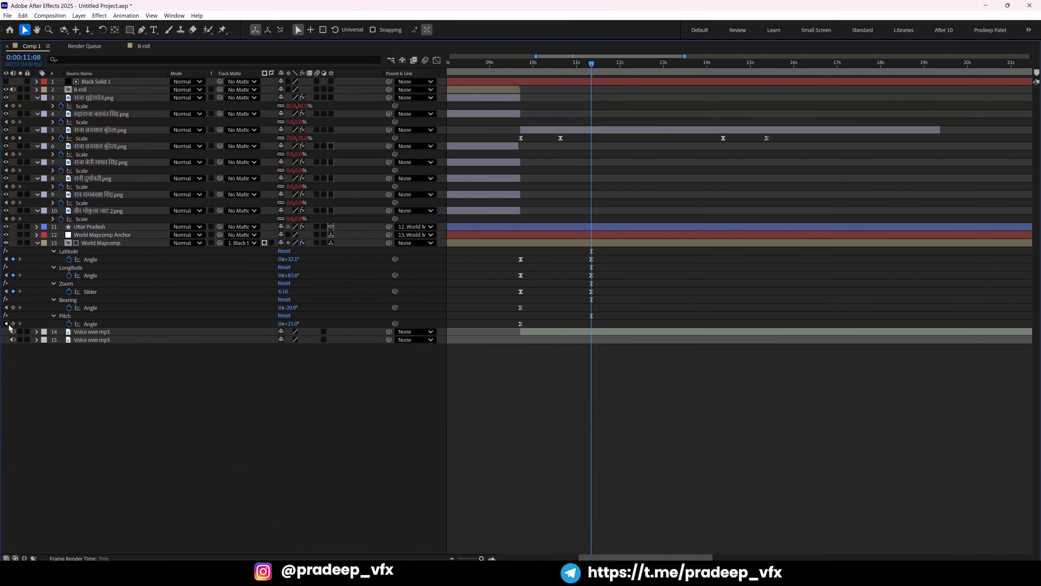
pyautogui.click(13, 307)
pyautogui.click(13, 324)
pyautogui.press('`')
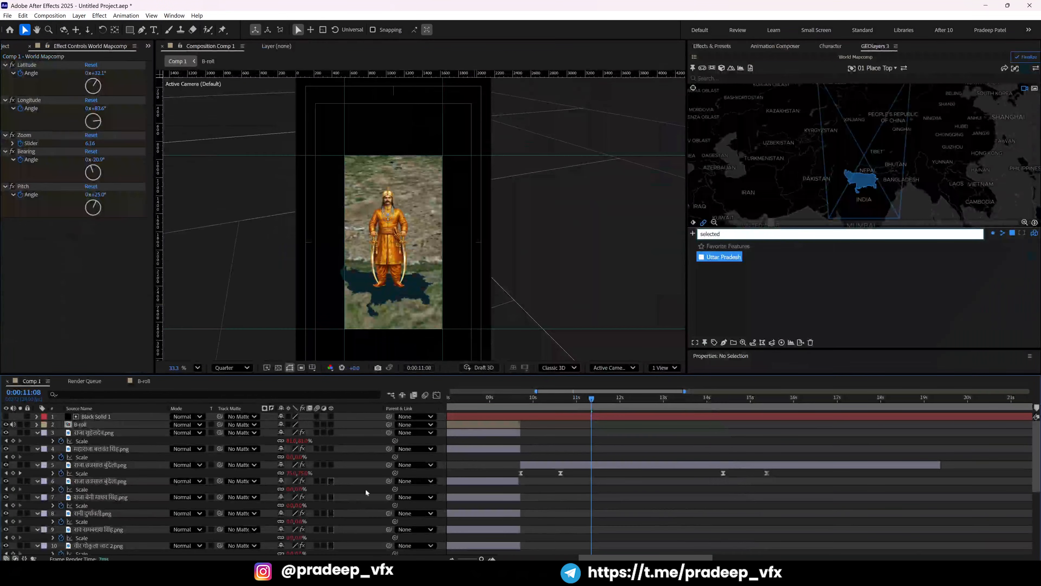
# Preview the map move and the second portrait's entrance, replaying them from the 9:17 keyframes.
pyautogui.press('`')
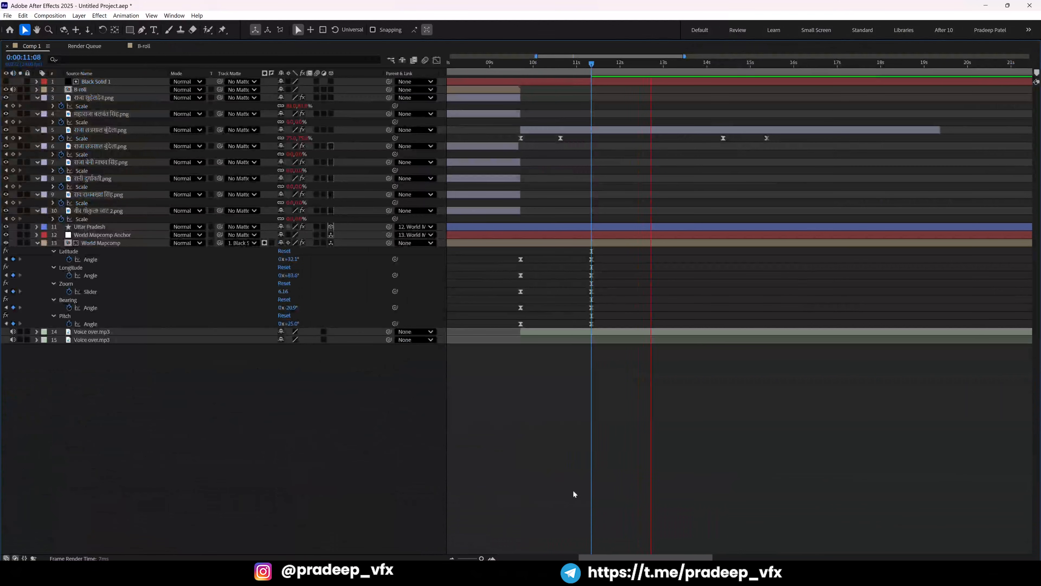
pyautogui.press('-')
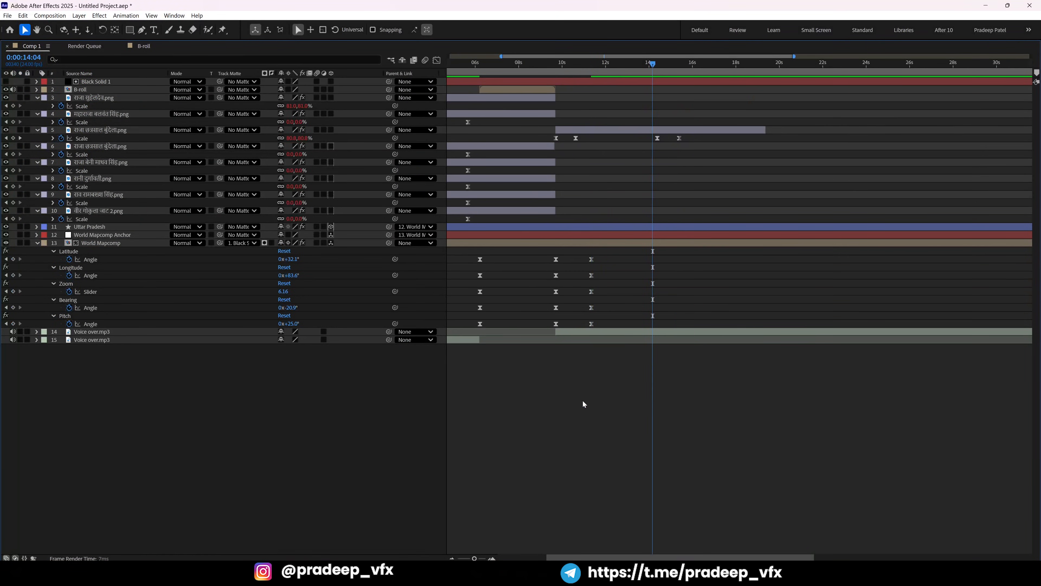
pyautogui.press('j')
pyautogui.press('j')
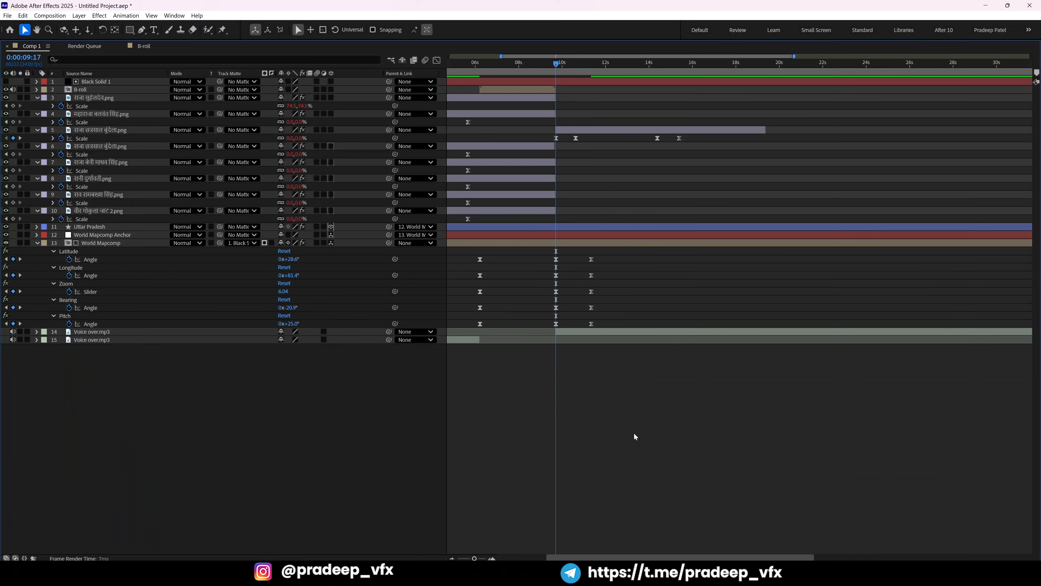
pyautogui.press('`')
pyautogui.press('space')
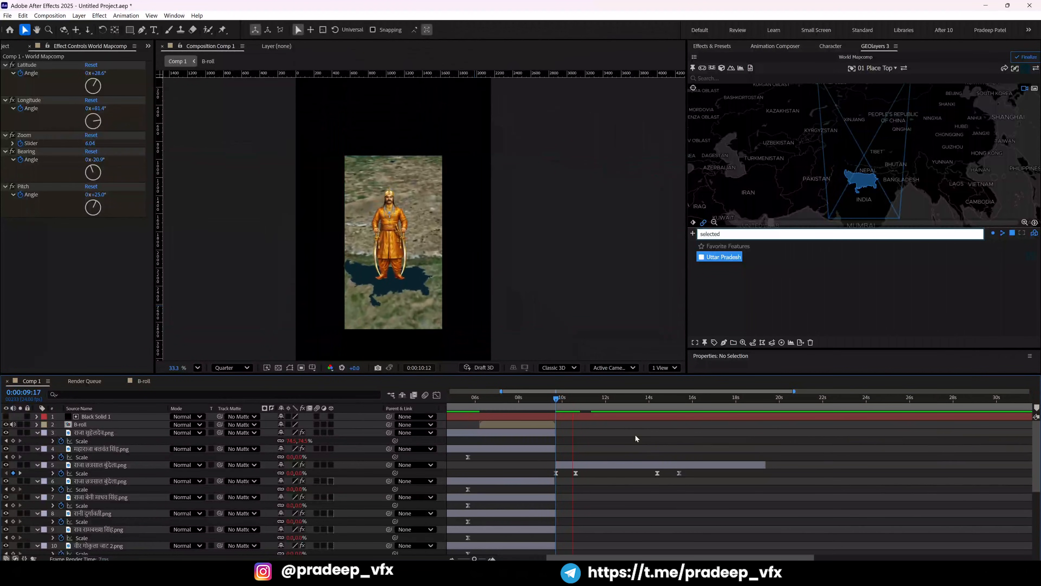
pyautogui.press('space')
pyautogui.press('`')
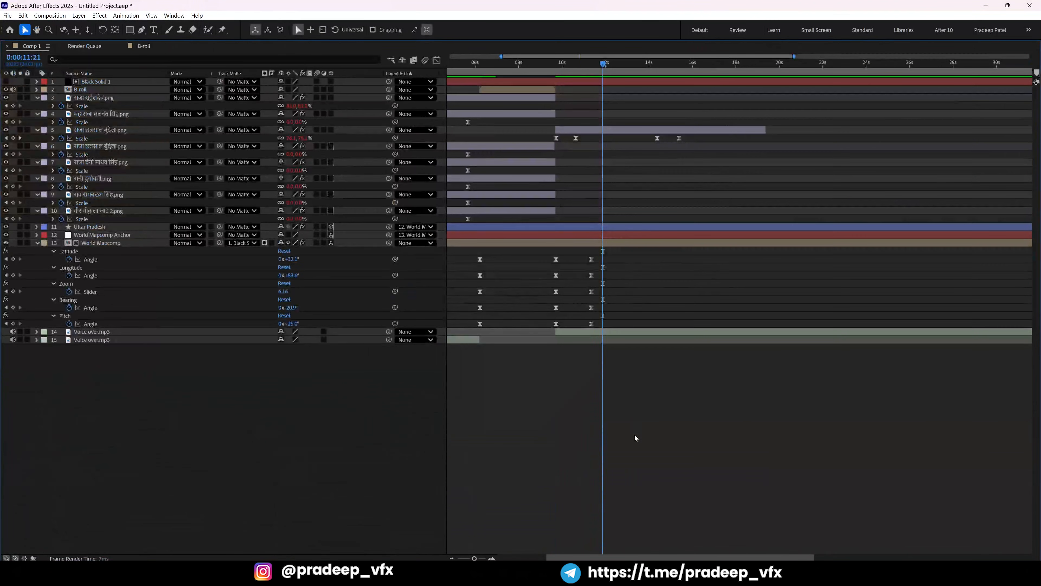
pyautogui.press('`')
# Reduce the second राजा छत्रसाल बुंदेला.png layer's Scale keyframe at 10:15 to about 74%.
pyautogui.press('`')
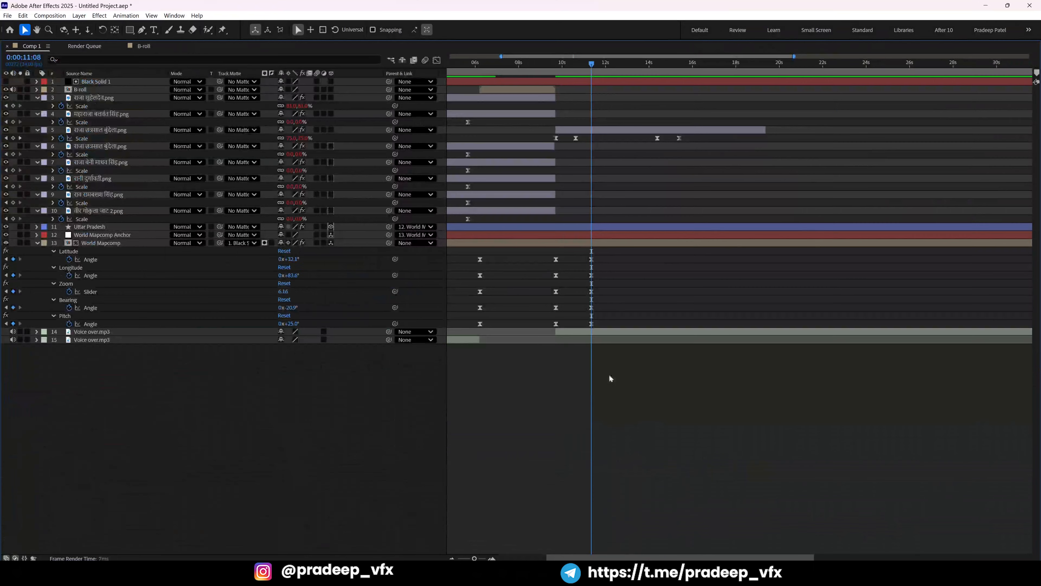
pyautogui.click(592, 136)
pyautogui.press('j')
pyautogui.press('`')
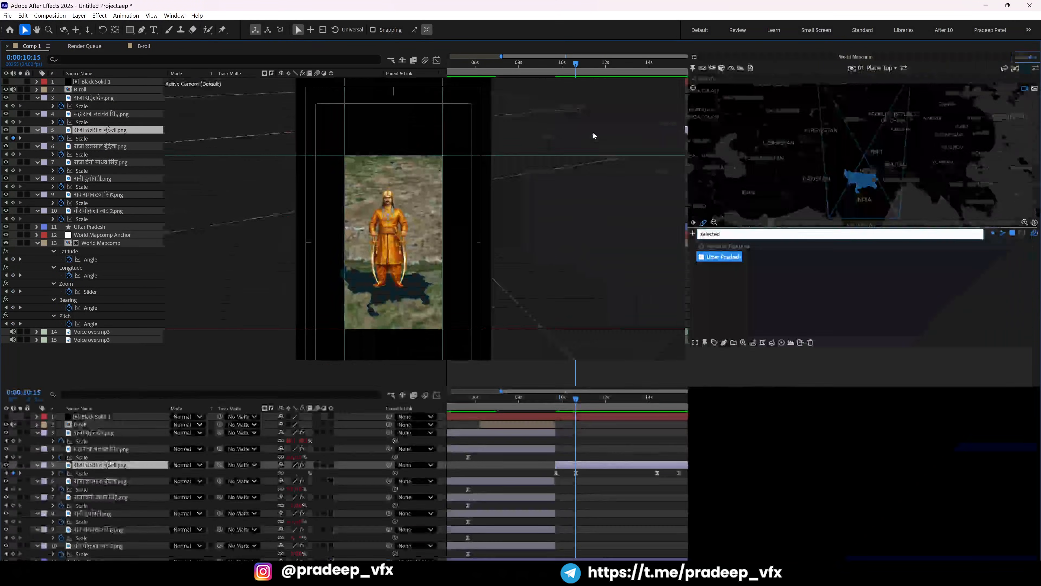
pyautogui.press('ctrl+KP_Subtract')
pyautogui.press('ctrl+KP_Subtract')
pyautogui.press('ctrl+KP_Subtract')
pyautogui.press('ctrl+KP_Subtract')
pyautogui.press('ctrl+KP_Subtract')
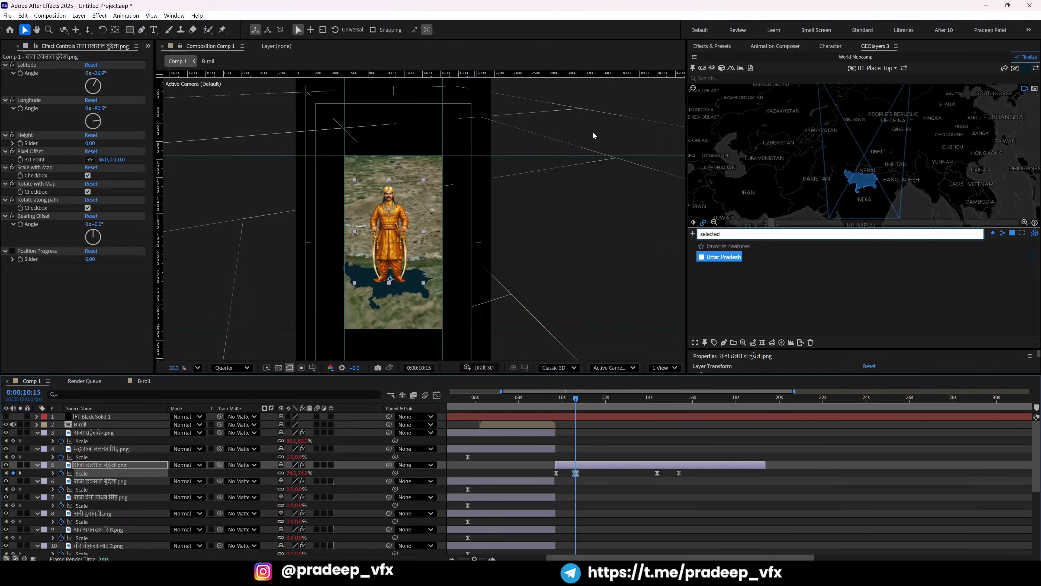
# Play the composition from 10:15 to check the resized portrait against the moving map.
pyautogui.press('`')
pyautogui.press('`')
pyautogui.press('`')
pyautogui.press('`')
pyautogui.press('space')
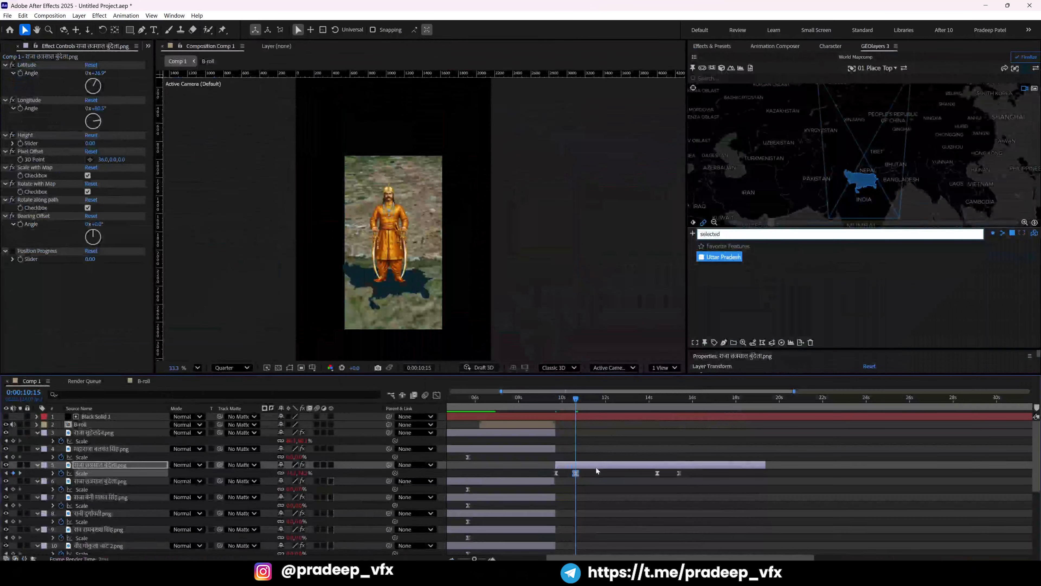
# Move the second राजा छत्रसाल बुंदेला.png portrait's last two Scale keyframes to about 17.5 s and 18.5 s.
pyautogui.press('`')
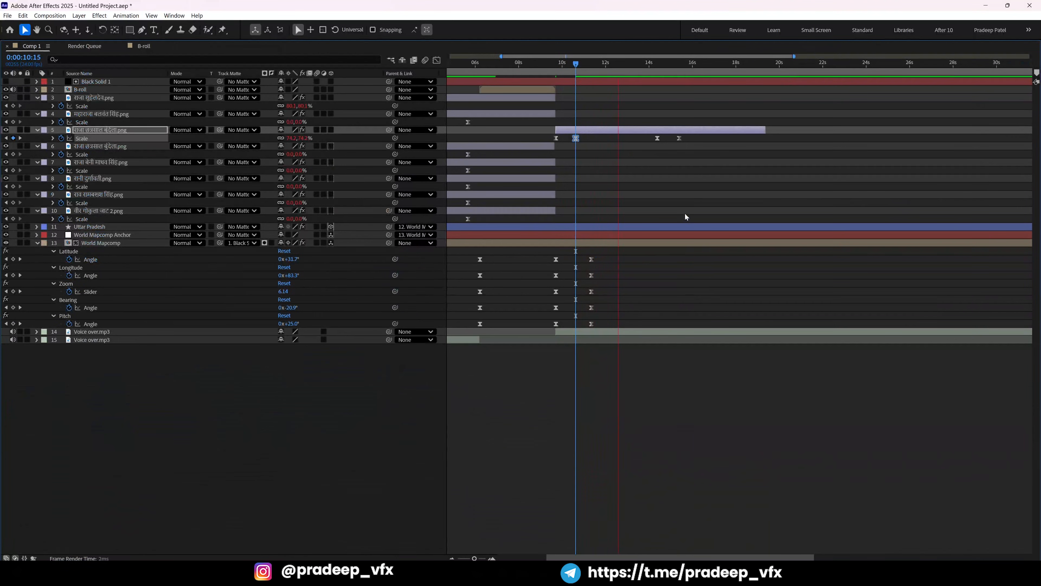
pyautogui.moveTo(700, 170); pyautogui.dragTo(652, 134)
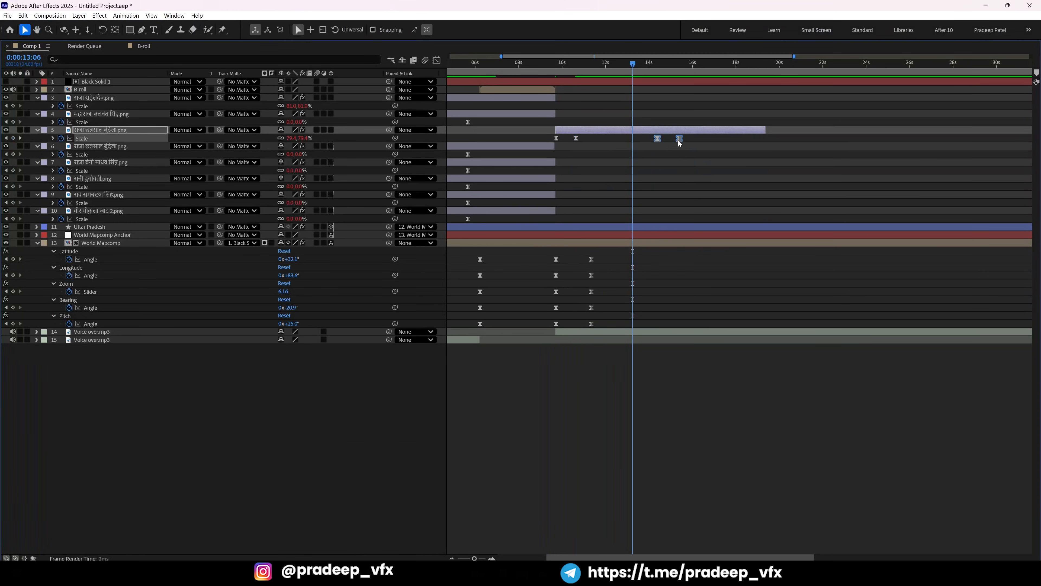
pyautogui.moveTo(748, 145); pyautogui.dragTo(751, 147)
# Play the composition from about 13:06 to check the portrait against the moving map.
pyautogui.press('`')
pyautogui.press('space')
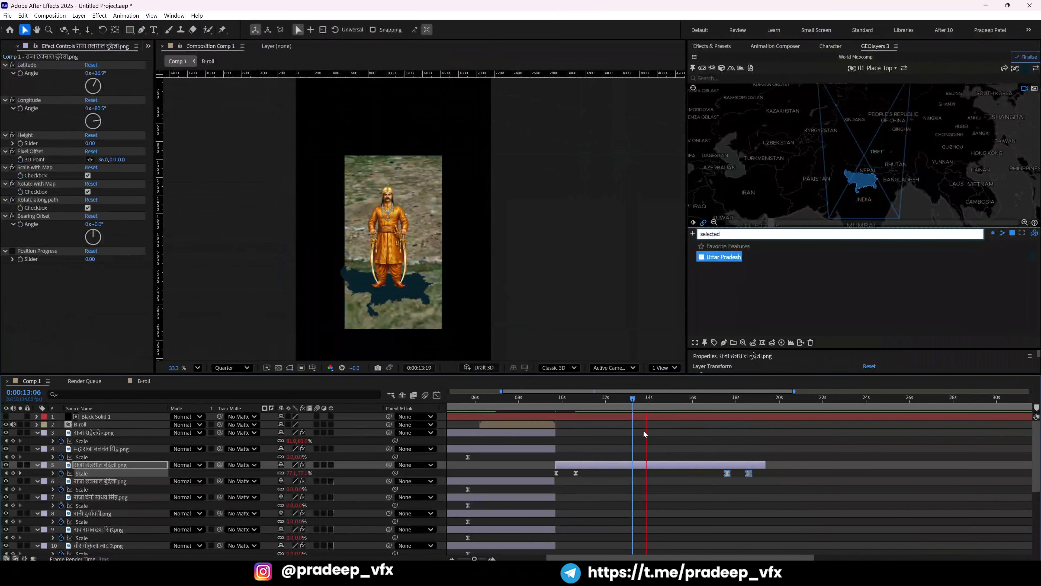
pyautogui.press('space')
pyautogui.click(640, 399)
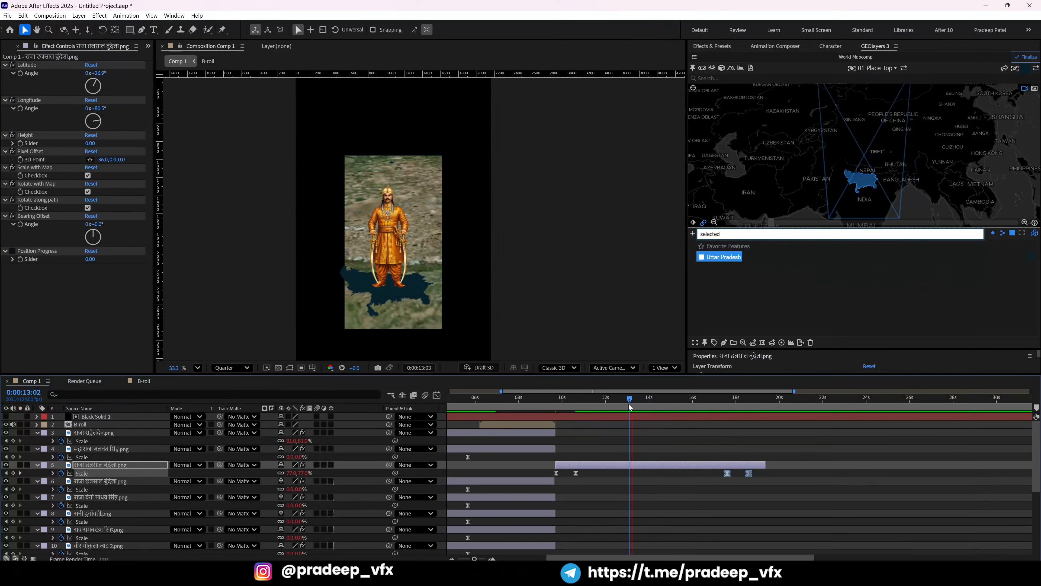
pyautogui.press('`')
pyautogui.press('`')
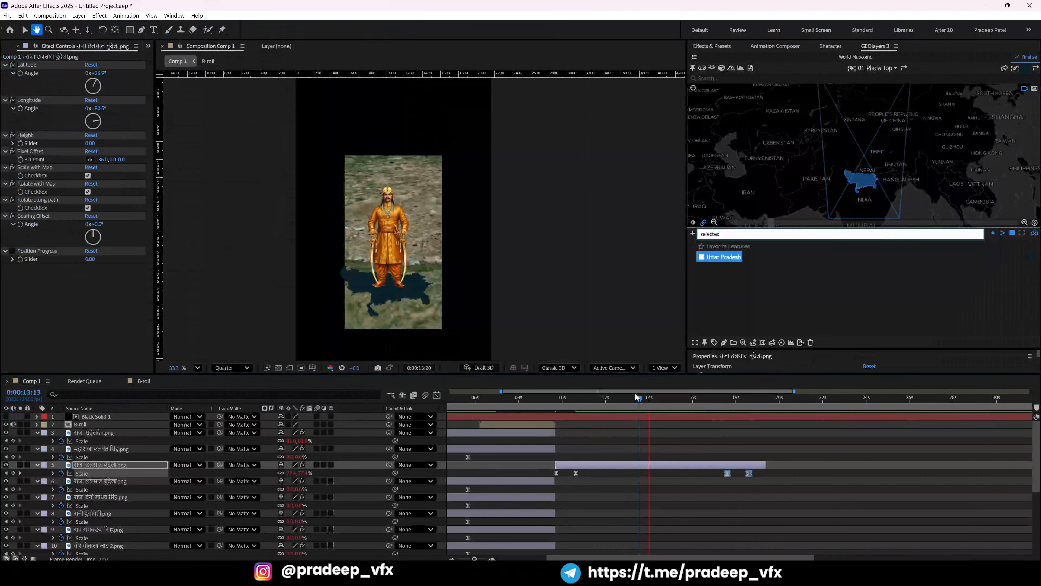
# Shift the map at 14:00 to a bearing of about -35.7° and a pitch of 24°, and add a Zoom keyframe there.
pyautogui.press('space')
pyautogui.moveTo(857, 190); pyautogui.dragTo(857, 181)
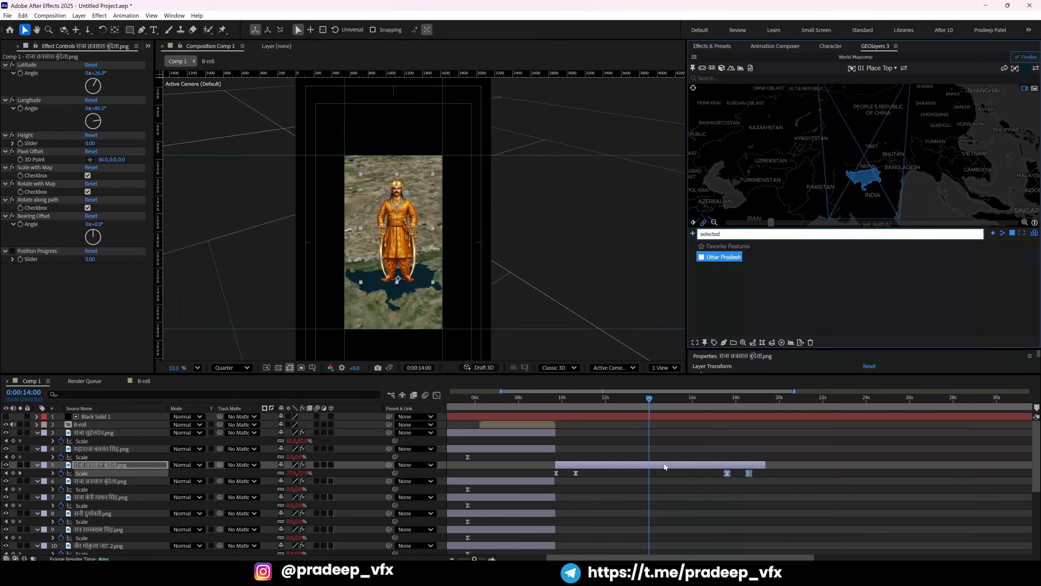
pyautogui.press('`')
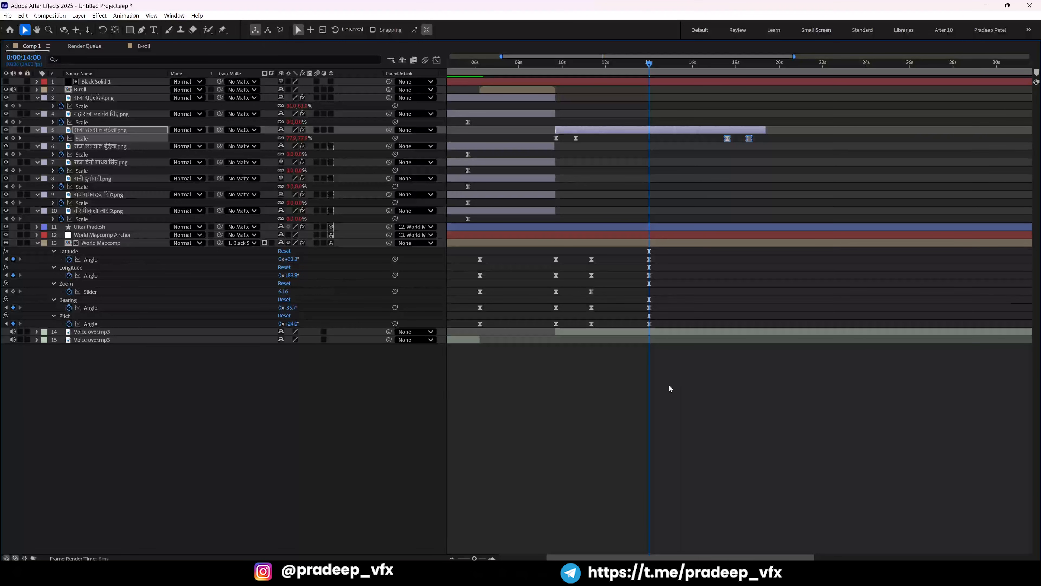
pyautogui.click(13, 291)
# Preview the map move from 11:08, and adjust the map at 15:23 to a bearing of about -24.5° and a pitch of 25°.
pyautogui.press('`')
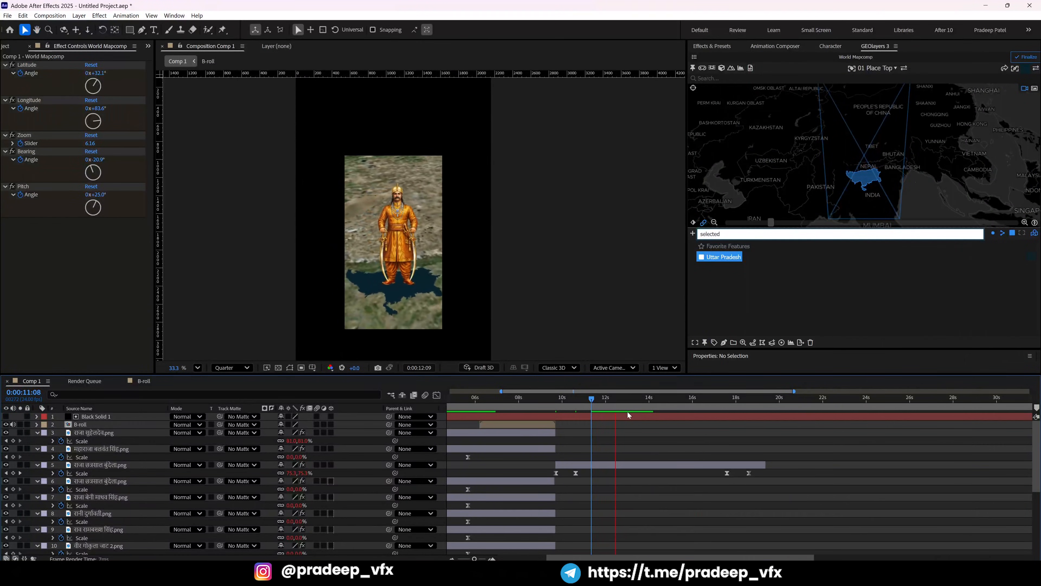
pyautogui.press('`')
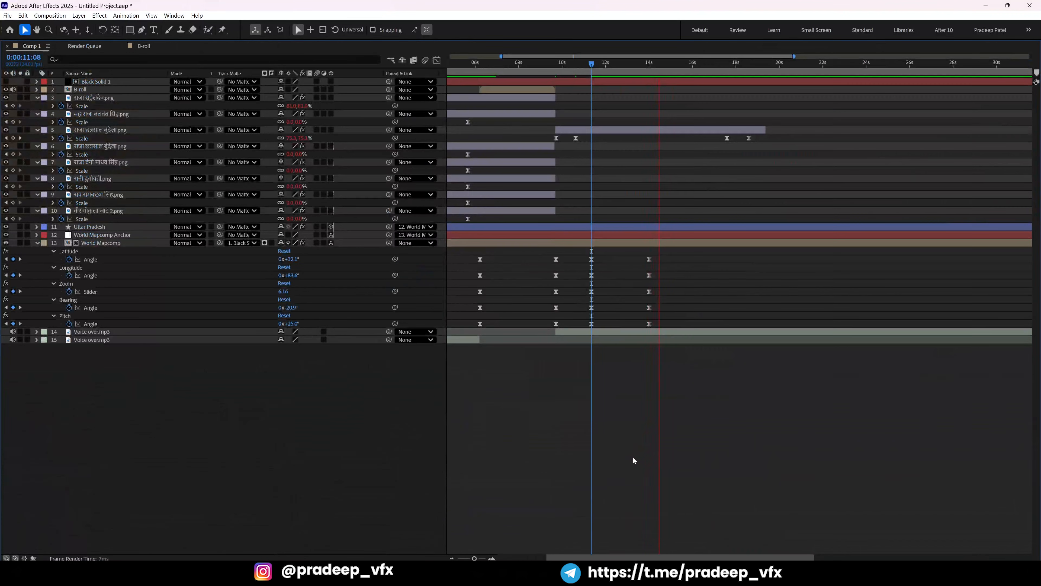
pyautogui.press('`')
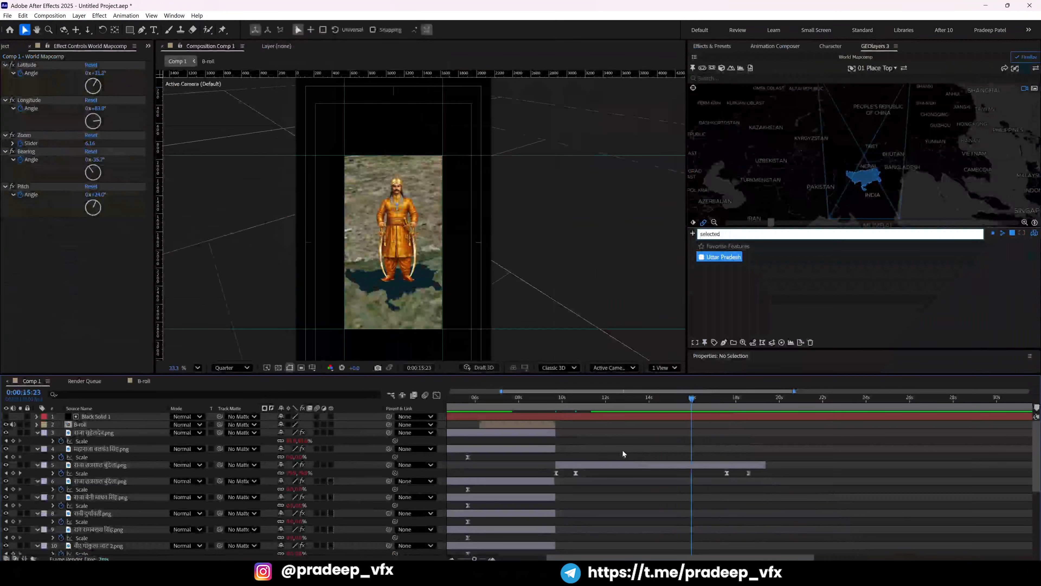
pyautogui.moveTo(854, 190); pyautogui.dragTo(859, 189)
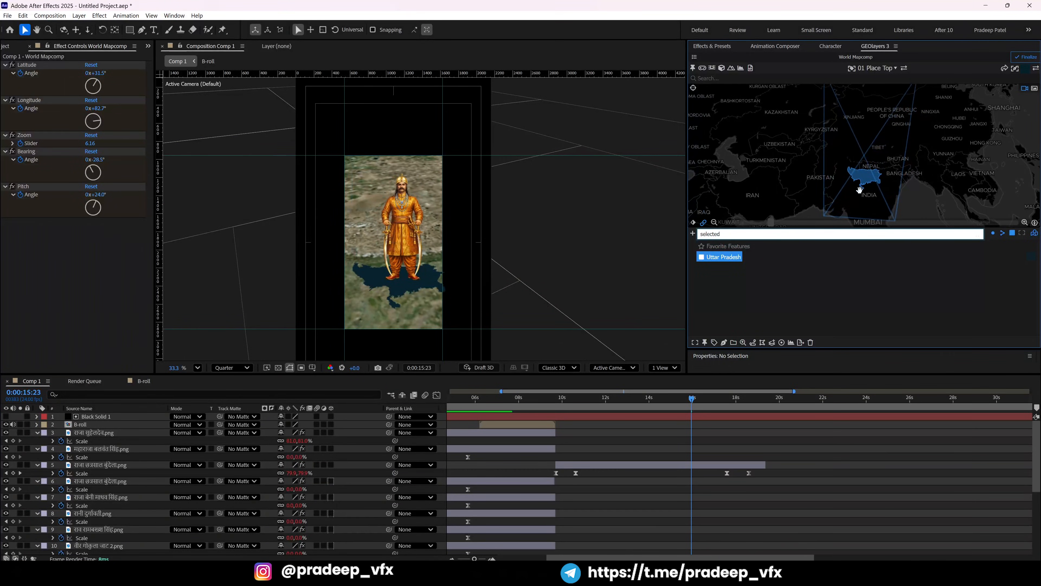
pyautogui.press('`')
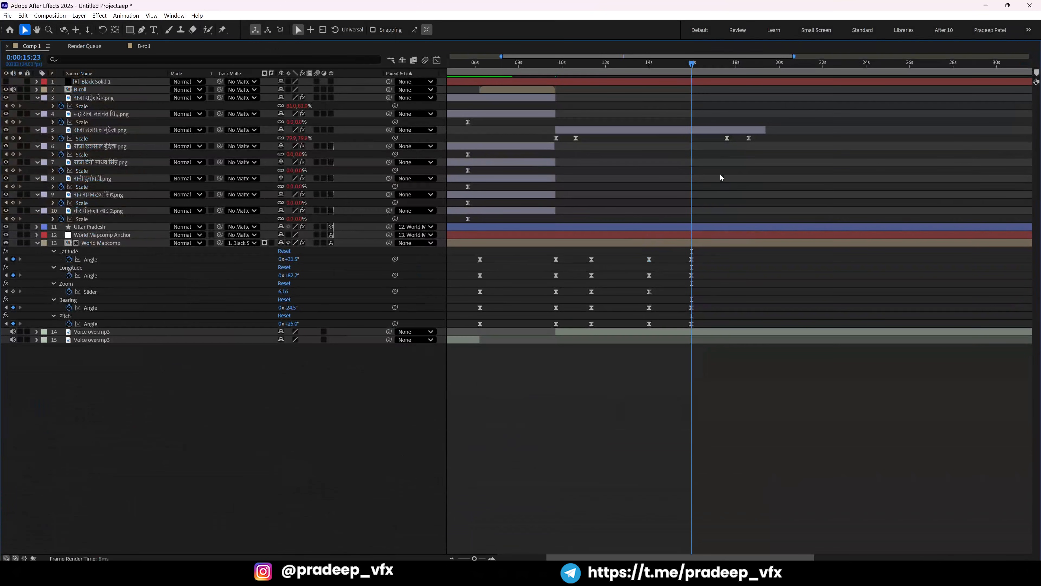
# Enlarge the राजा छत्रसाल बुंदेला.png portrait at 15:23 to a scale of about 85%.
pyautogui.click(714, 131)
pyautogui.press('`')
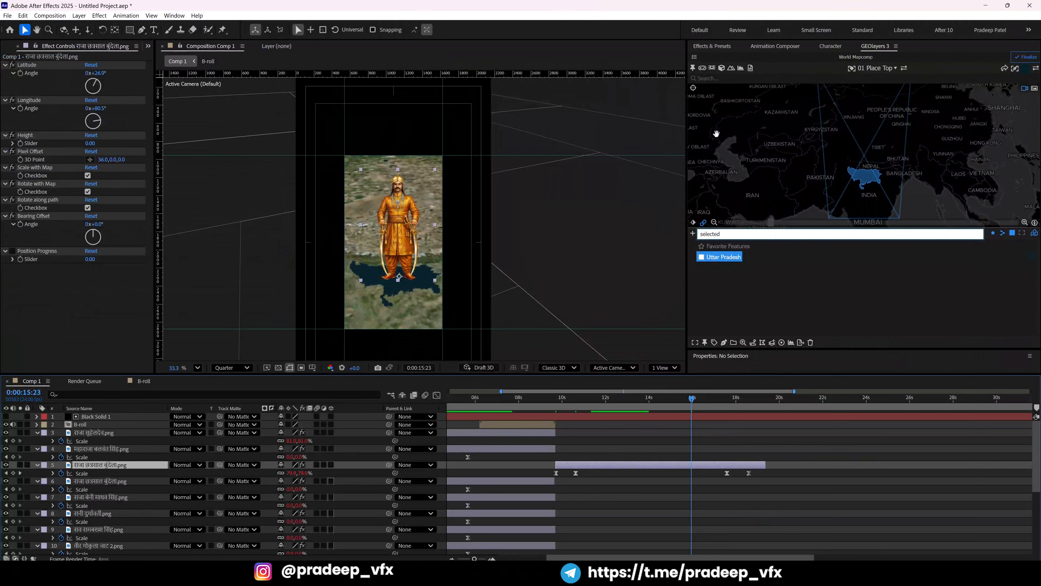
pyautogui.press('ctrl+KP_Add')
pyautogui.press('ctrl+KP_Add')
pyautogui.press('ctrl+KP_Add')
pyautogui.press('ctrl+KP_Add')
pyautogui.press('ctrl+KP_Add')
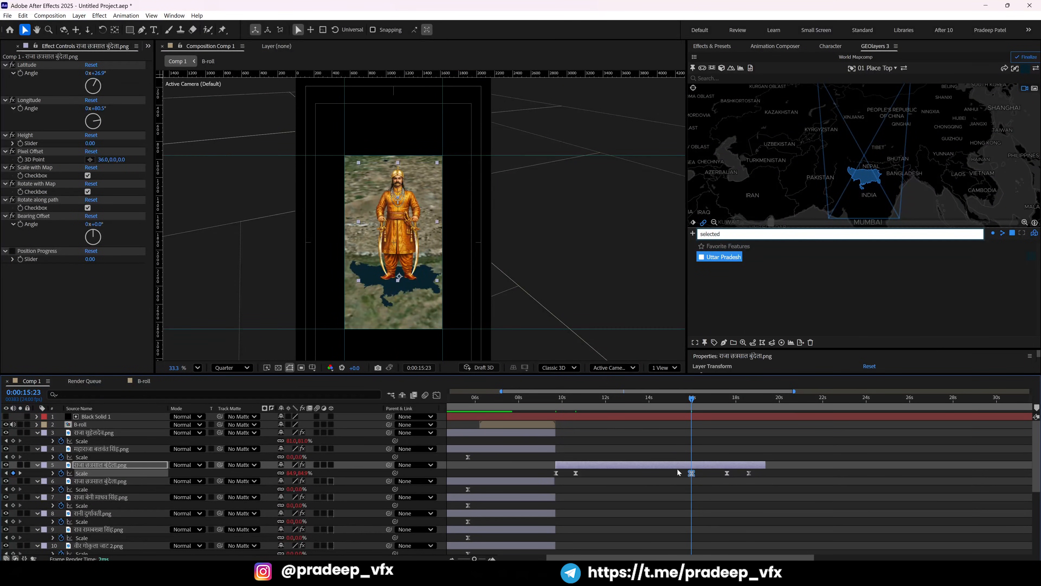
# Move the portrait's 15:23 Scale keyframe onto the one at 10:15, and delete its last two Scale keyframes.
pyautogui.moveTo(693, 475); pyautogui.dragTo(580, 478)
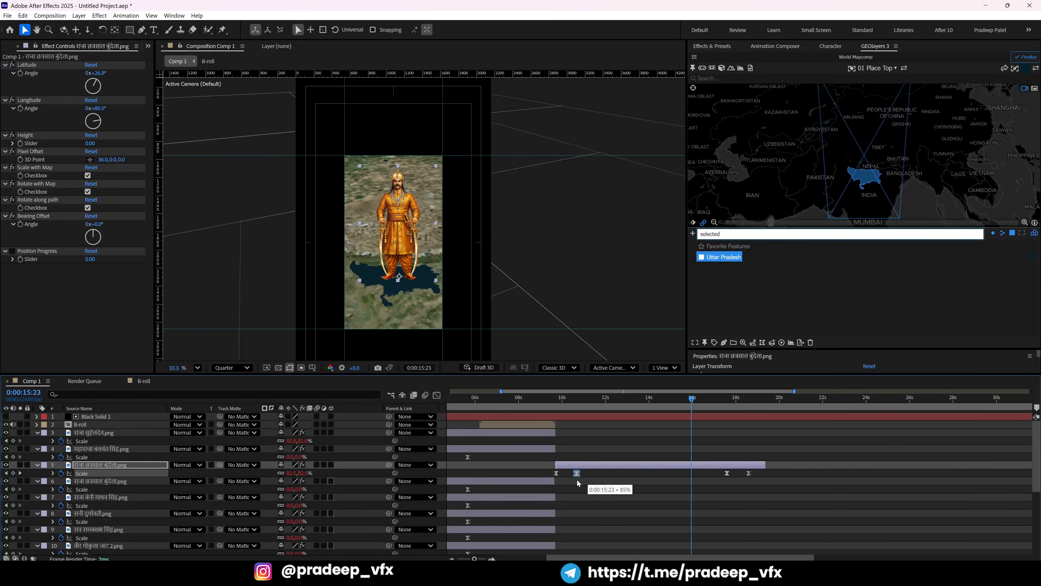
pyautogui.click(579, 484)
pyautogui.click(577, 404)
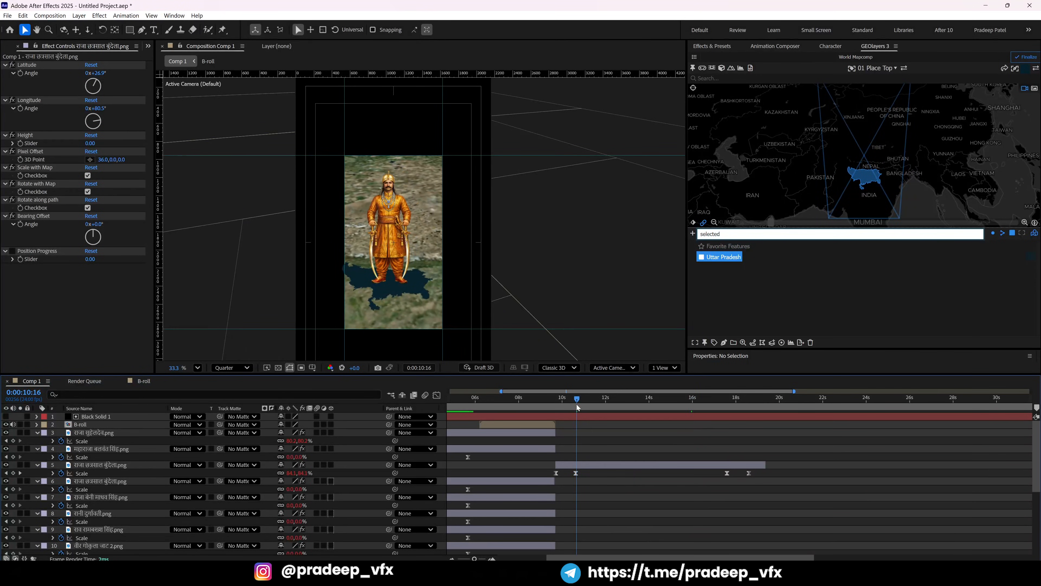
pyautogui.press(';')
pyautogui.press(';')
pyautogui.moveTo(733, 480); pyautogui.dragTo(708, 473)
pyautogui.press('Delete')
pyautogui.press('`')
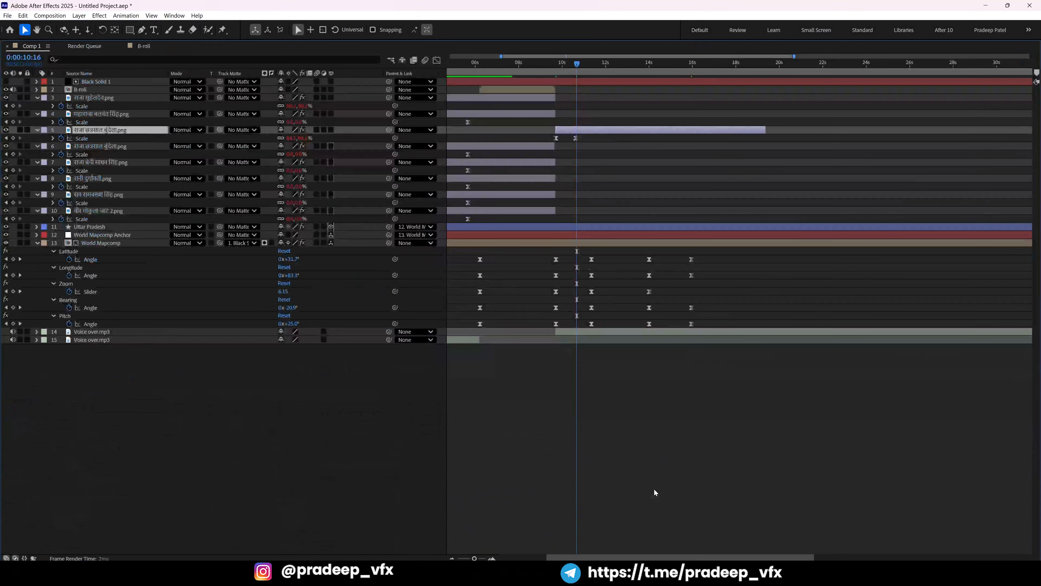
# Save the project as Uttar Pradesh in the uttar pradesh folder inside Serias on the Desktop.
pyautogui.hotkey('ctrl', 's')
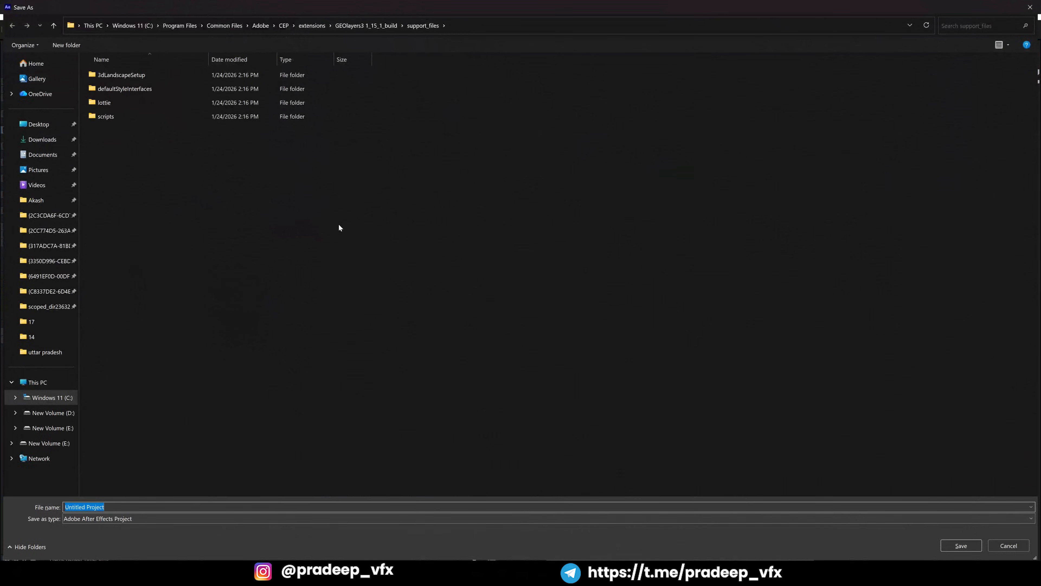
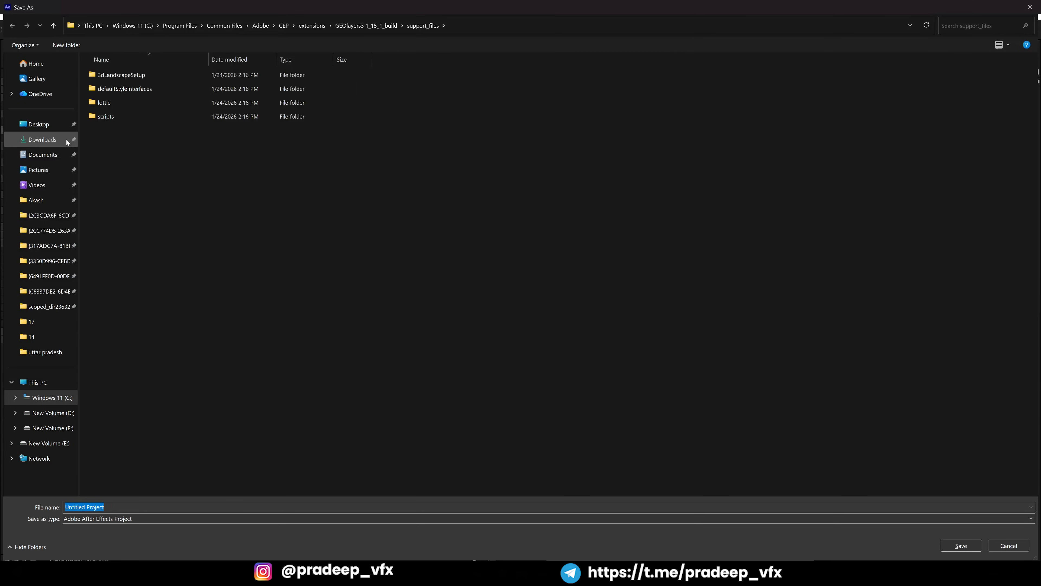
pyautogui.click(39, 124)
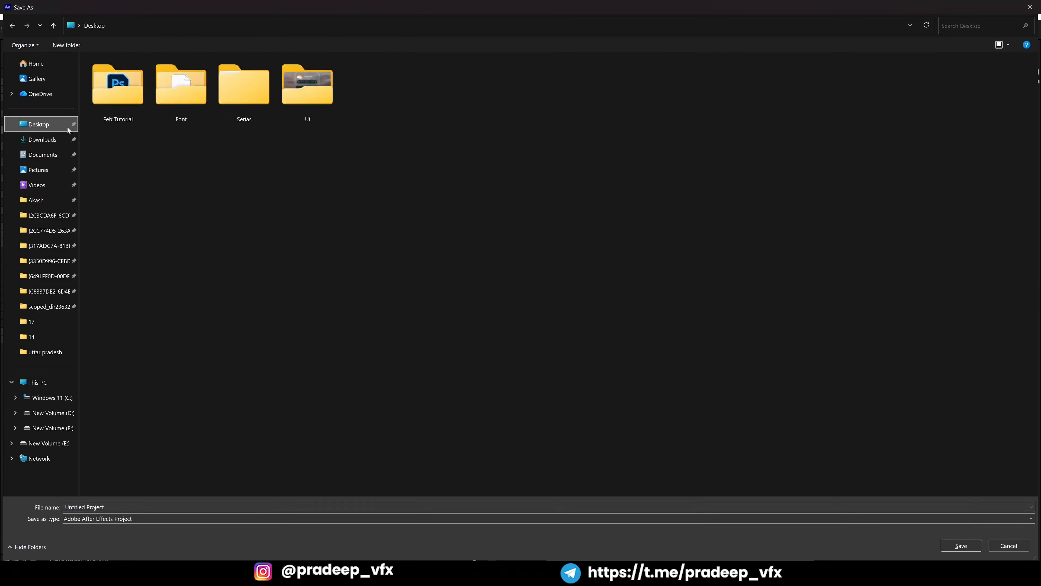
pyautogui.doubleClick(237, 105)
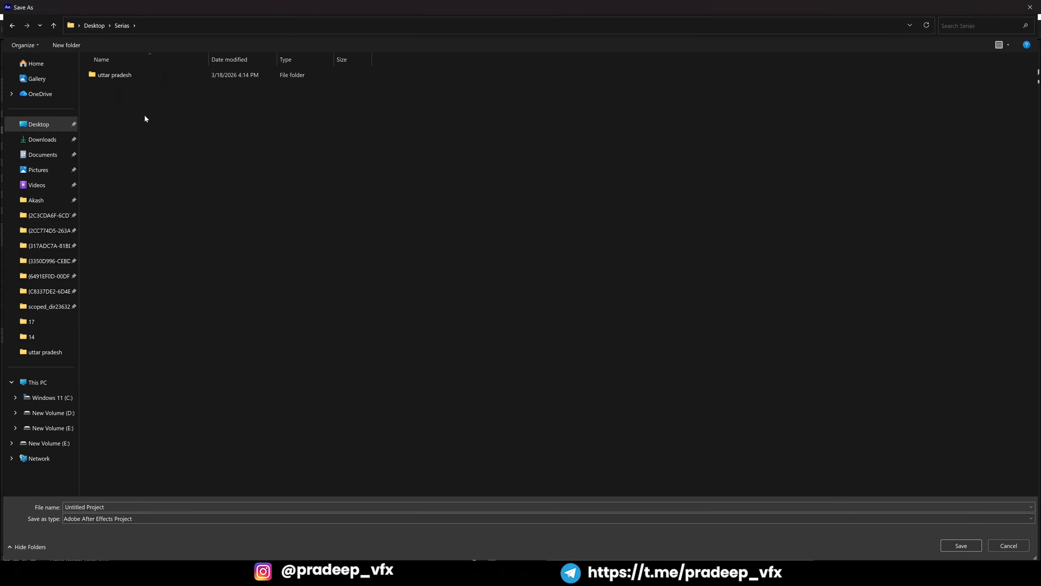
pyautogui.doubleClick(140, 77)
pyautogui.click(138, 507)
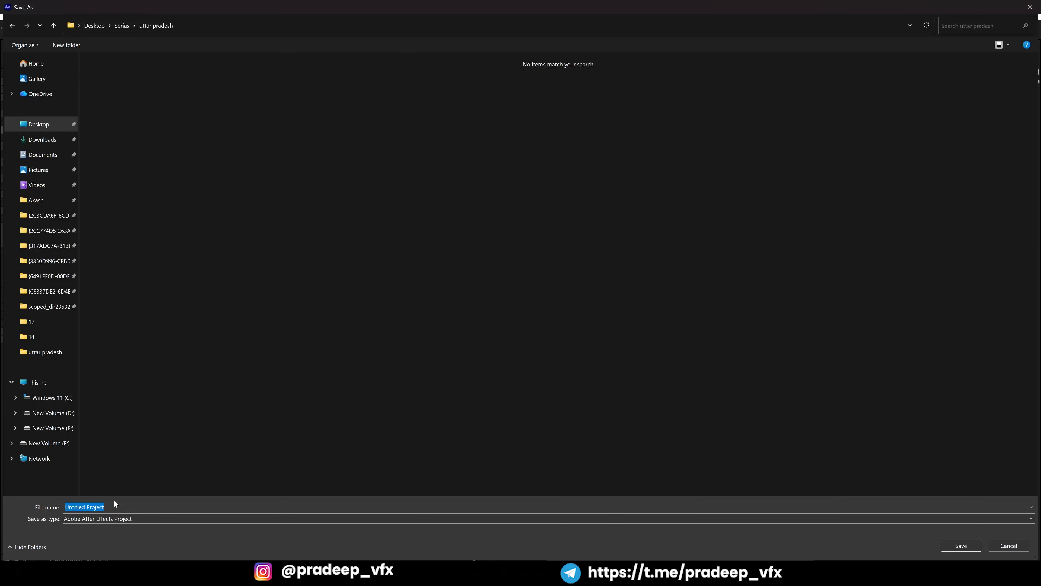
pyautogui.write('S')
pyautogui.write('Uttar Pradesh')
pyautogui.press('Return')
# Play the composition from 10:16 to 15:22 to check the enlarged portrait against the map moves.
pyautogui.press('`')
pyautogui.press('space')
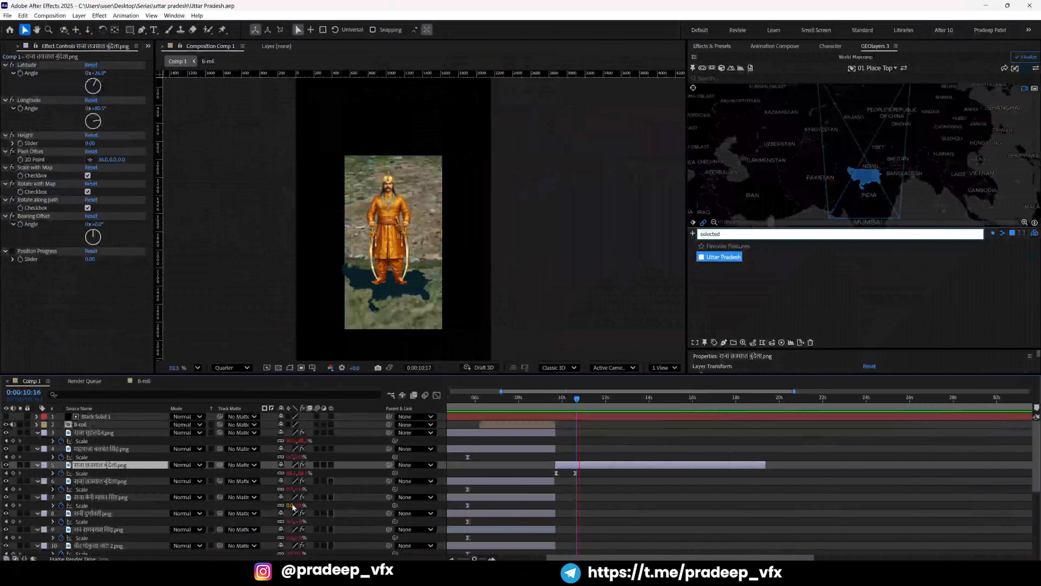
pyautogui.press('`')
pyautogui.press('`')
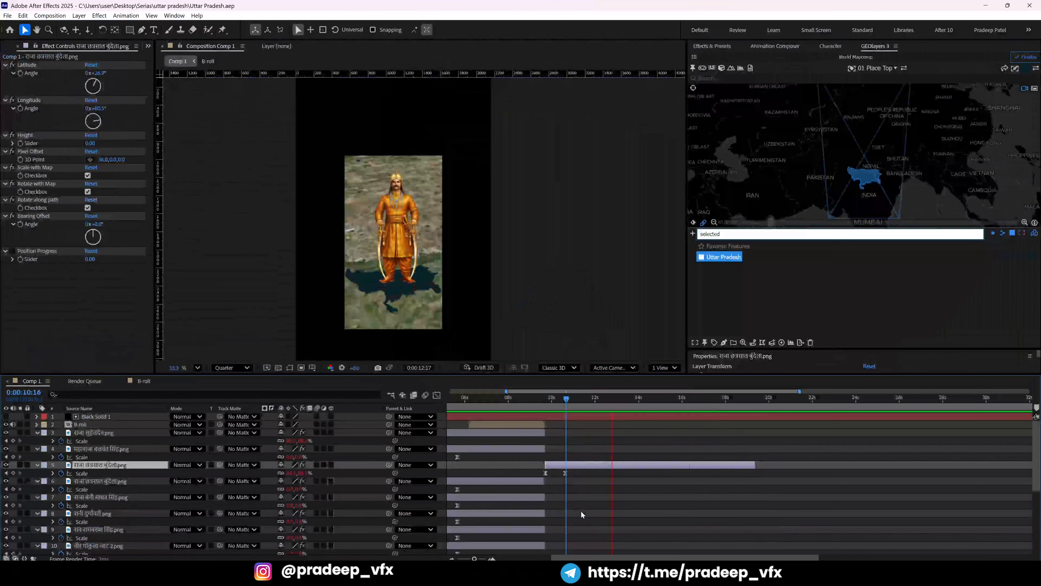
pyautogui.press('`')
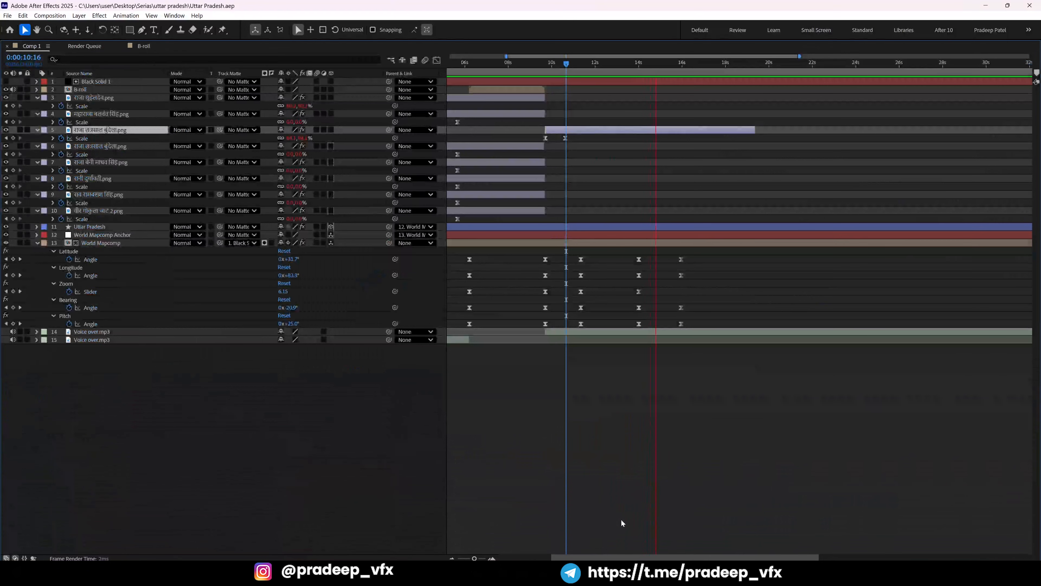
pyautogui.press('`')
pyautogui.press('`')
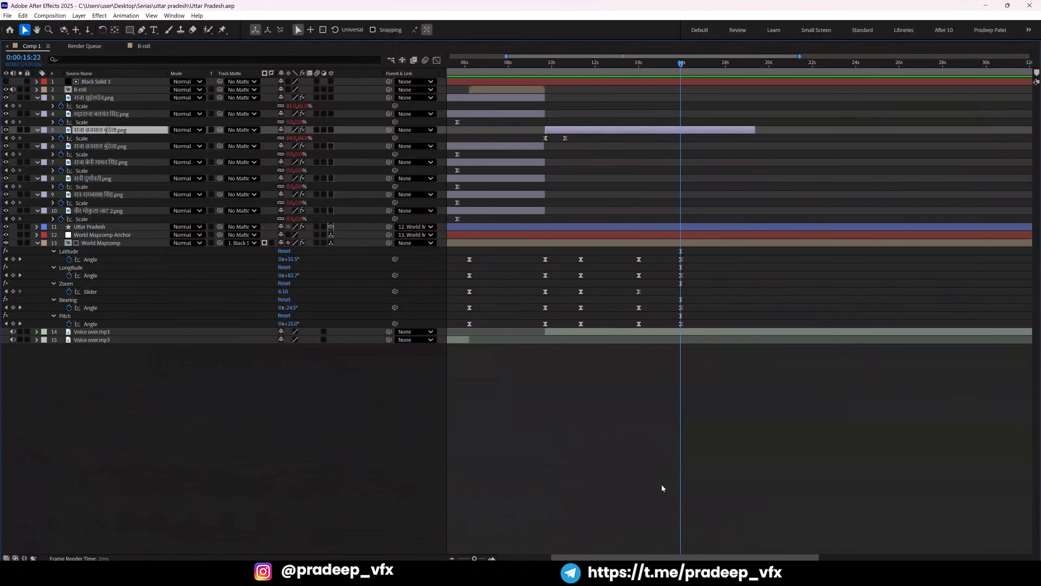
# Copy the portrait's 10:15 Scale keyframe to 15:23, in line with the last map keyframes.
pyautogui.press('j')
pyautogui.press('k')
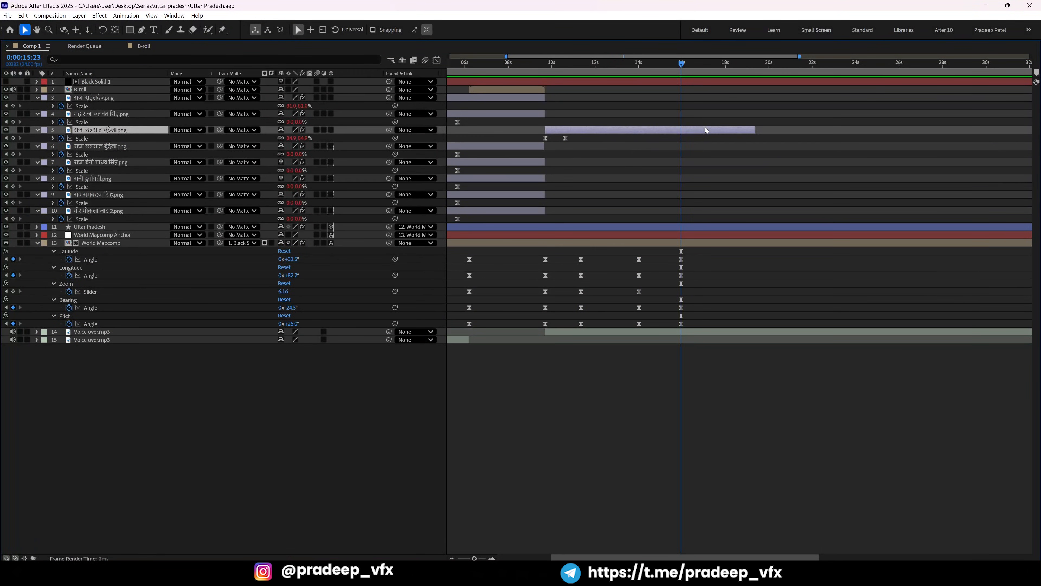
pyautogui.click(565, 139)
pyautogui.hotkey('ctrl', 'v')
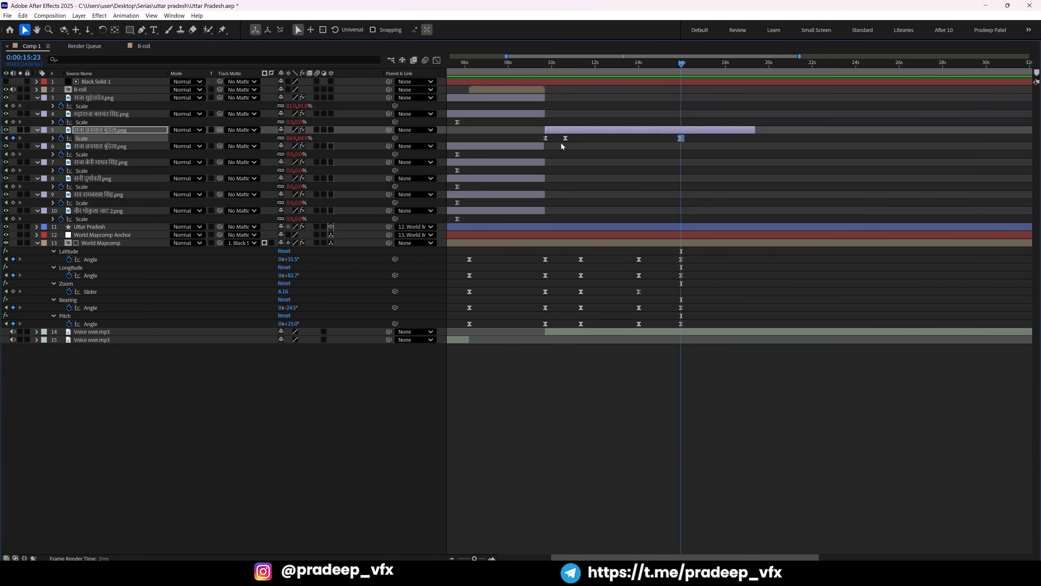
# Copy the portrait's opening 0% Scale keyframe to 16:18 so it shrinks away.
pyautogui.click(546, 138)
pyautogui.press('`')
pyautogui.press('space')
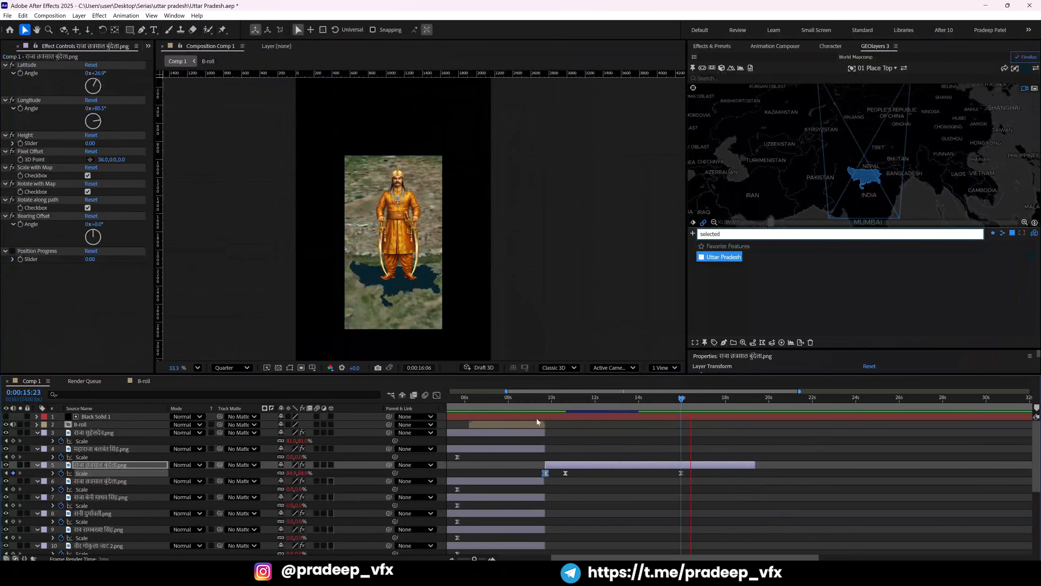
pyautogui.press('space')
pyautogui.press('`')
pyautogui.hotkey('ctrl', 'v')
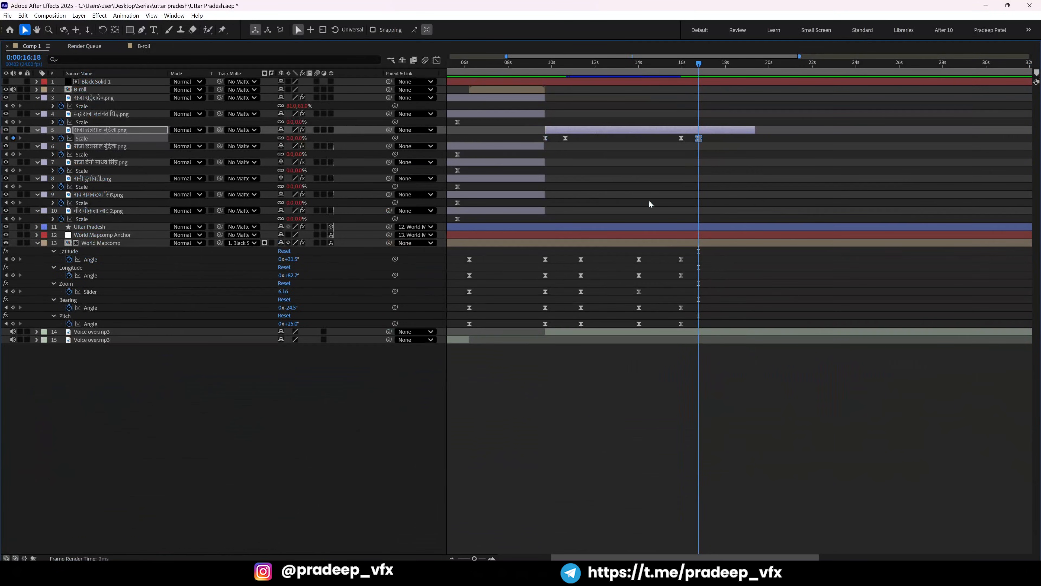
# Split the portrait layer at 16:18 and delete the part after the cut.
pyautogui.press('`')
pyautogui.press('`')
pyautogui.hotkey('ctrl', 'shift', 'd')
pyautogui.press('Delete')
pyautogui.scroll(-3, 674, 284)
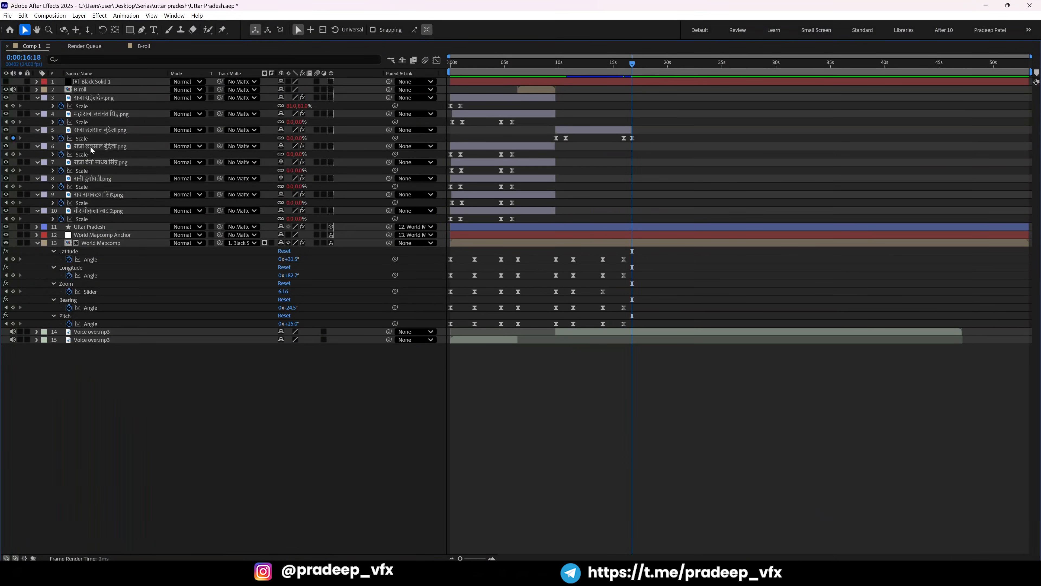
# Duplicate the वीर गोकुला जाट 2.png layer, place the copy above the trimmed portrait layer, and start it at about 16:07.
pyautogui.click(85, 212)
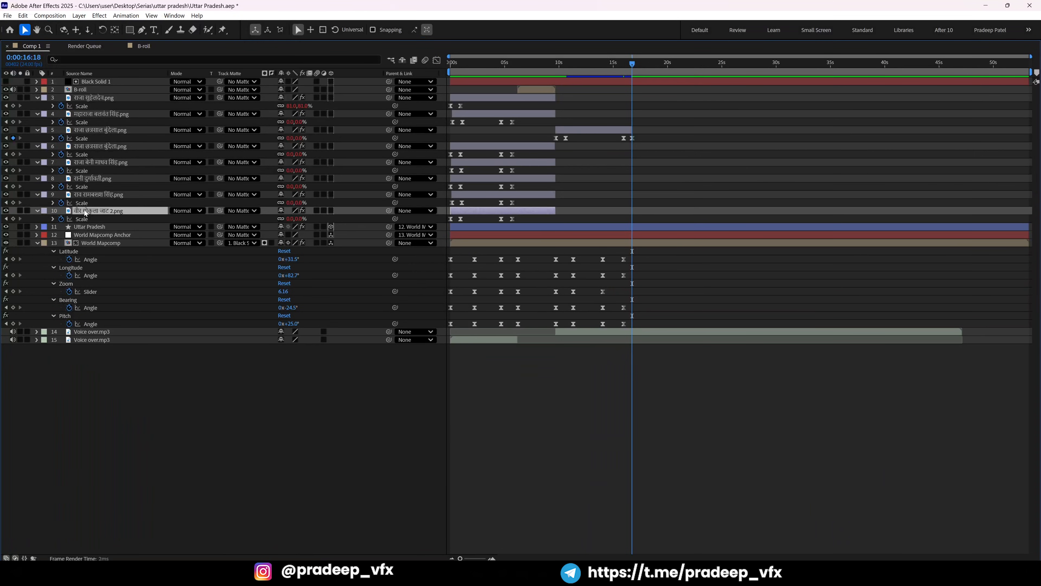
pyautogui.hotkey('ctrl', 'd')
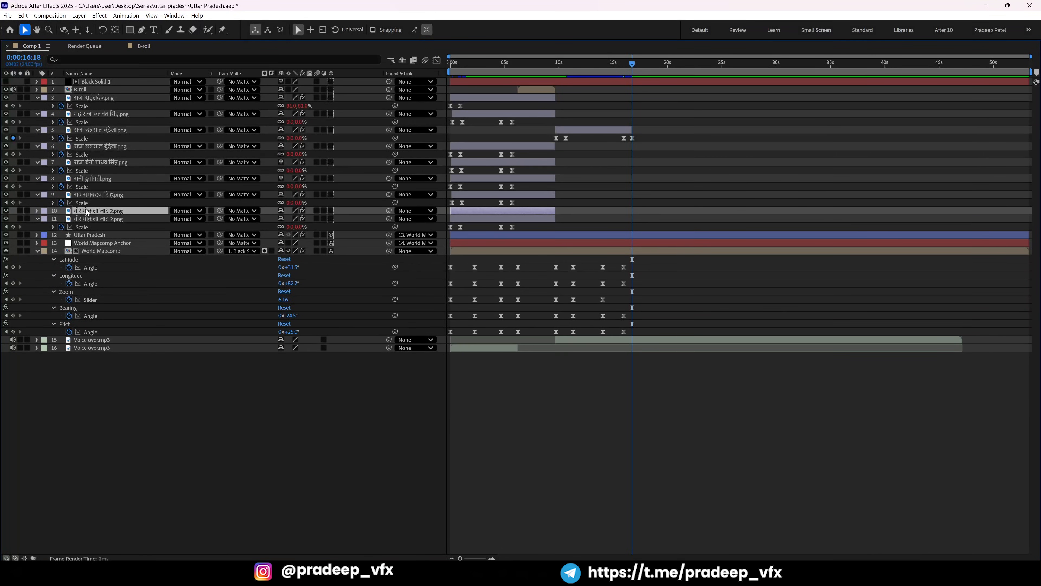
pyautogui.press('[')
pyautogui.moveTo(82, 212); pyautogui.dragTo(101, 127)
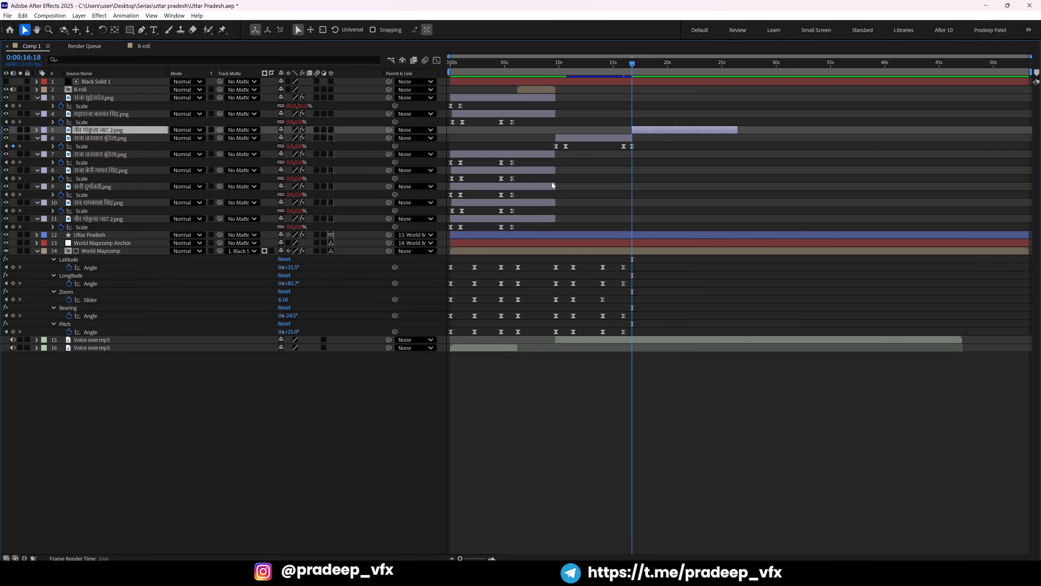
pyautogui.press('=')
pyautogui.moveTo(649, 131); pyautogui.dragTo(643, 131)
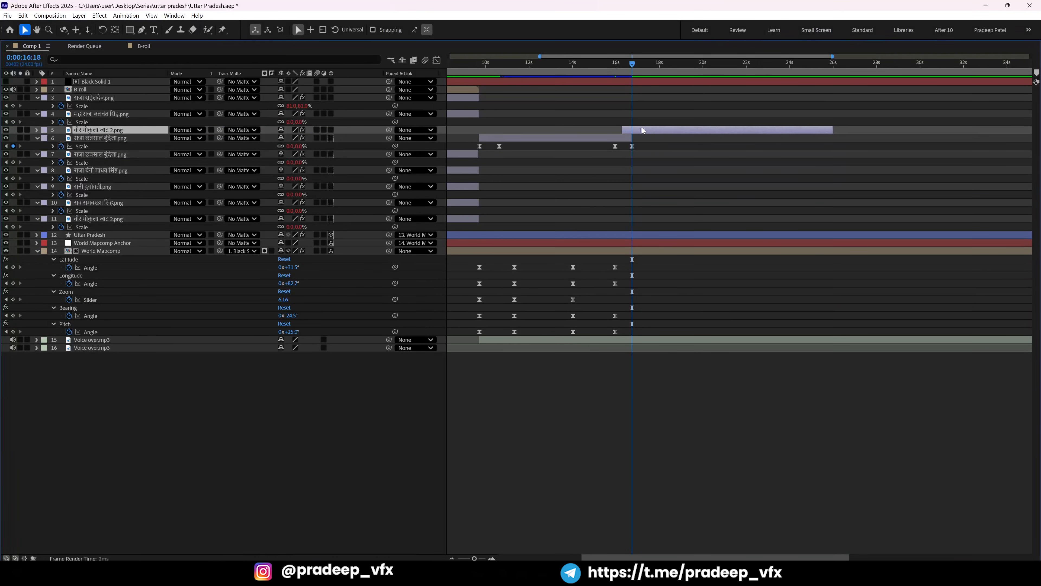
# Shift the upper वीर गोकुला जाट 2.png layer to start at 15:23, in line with the last map keyframes.
pyautogui.click(617, 69)
pyautogui.press('`')
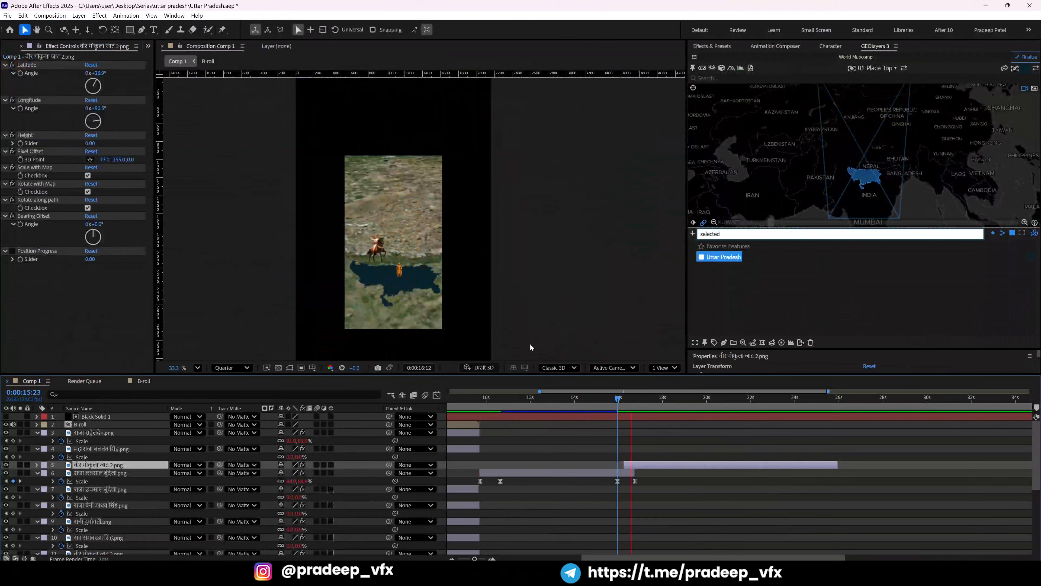
pyautogui.press('`')
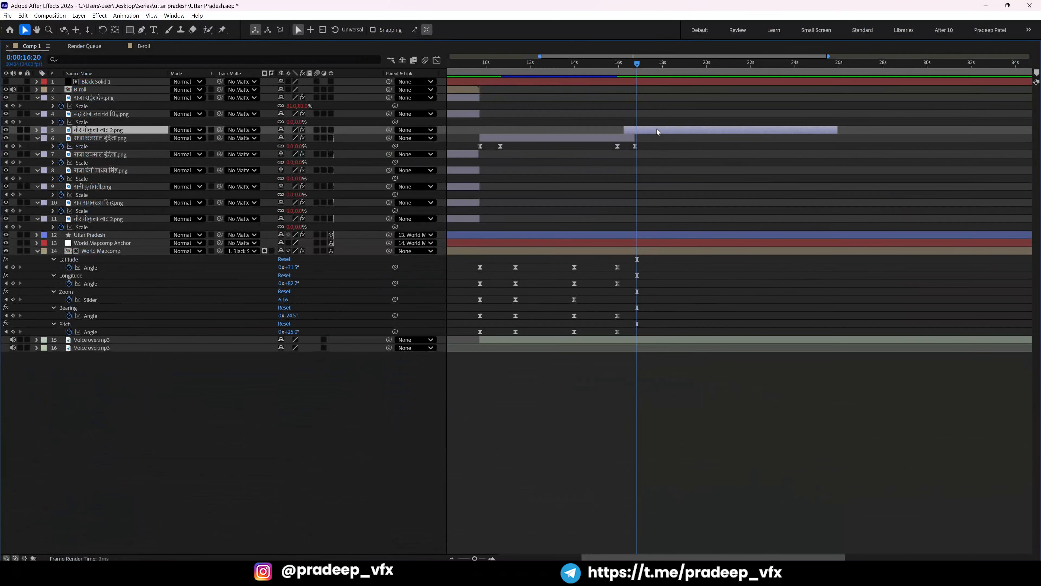
pyautogui.press('`')
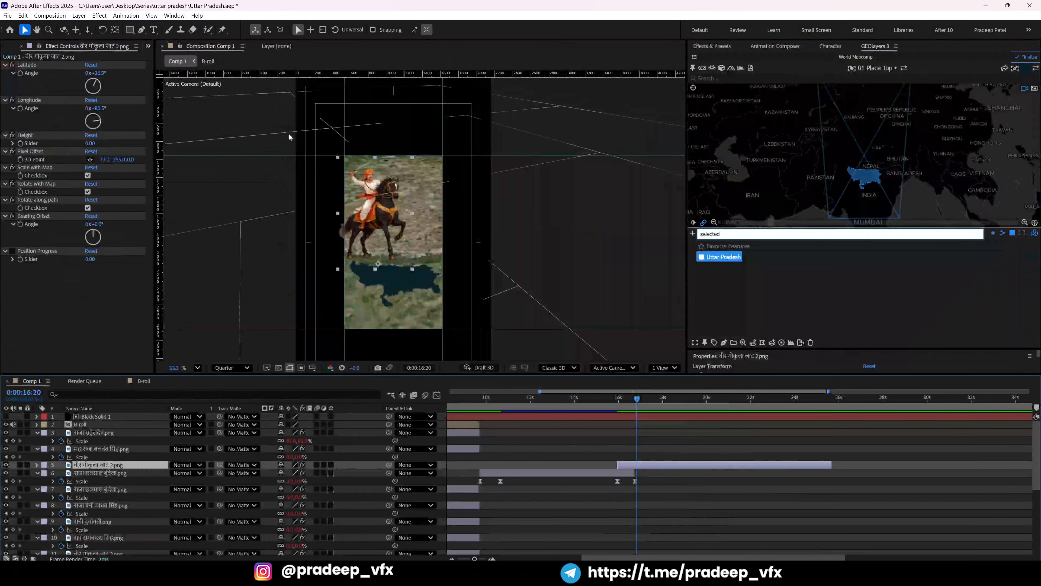
# Set the वीर गोकुला जाट 2.png portrait's Pixel Offset to -58, 92, 0 so it stands on Uttar Pradesh, and preview the transition.
pyautogui.moveTo(116, 162); pyautogui.dragTo(276, 165)
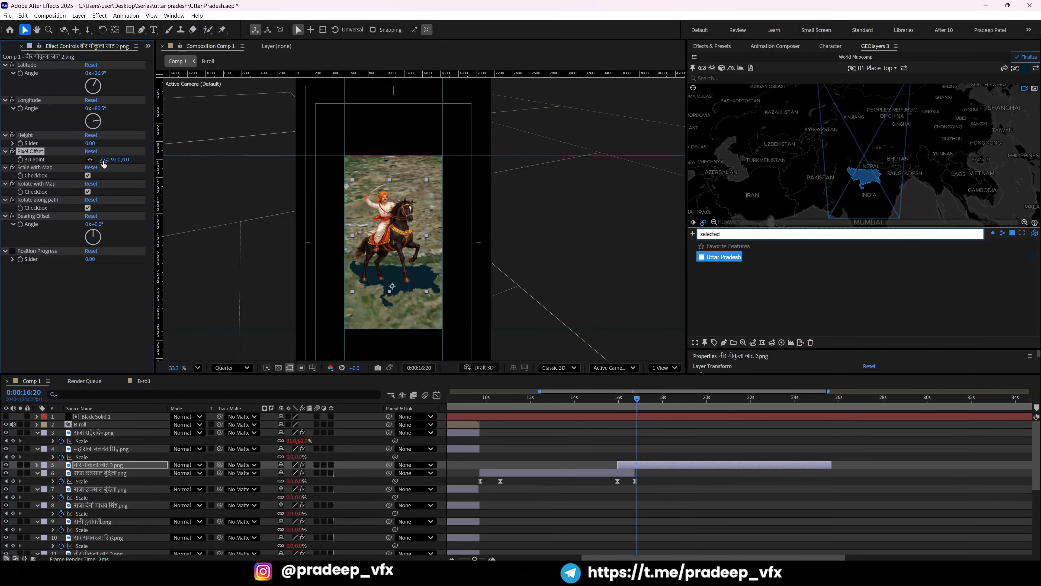
pyautogui.moveTo(104, 159); pyautogui.dragTo(123, 161)
pyautogui.press('`')
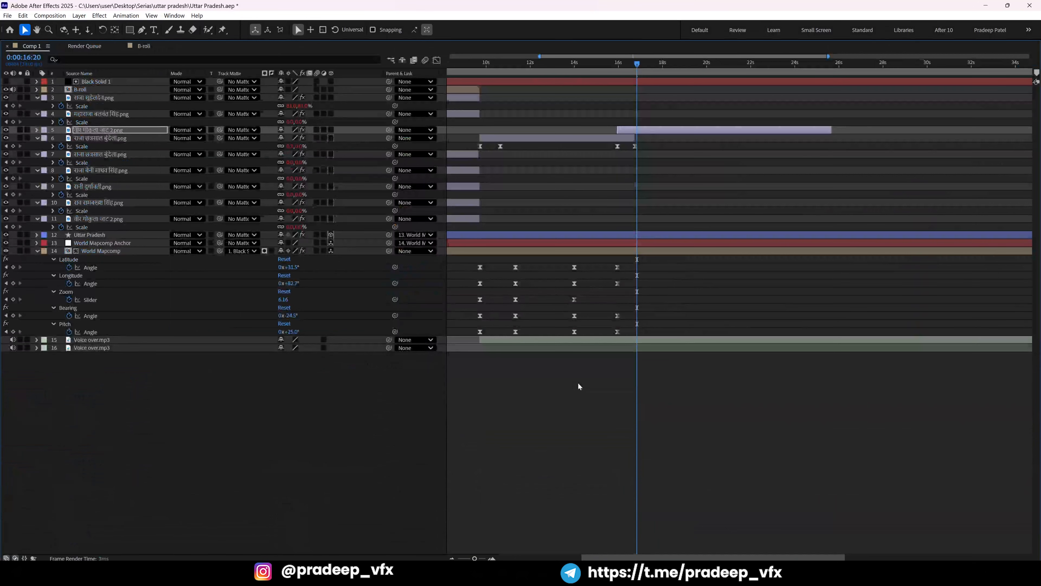
pyautogui.press('i')
pyautogui.press('`')
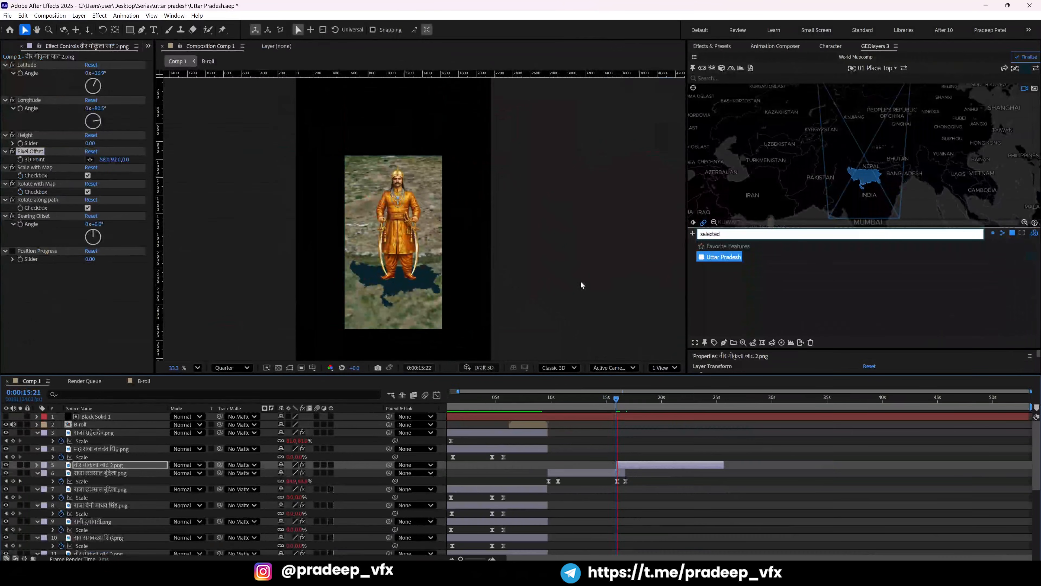
pyautogui.press('`')
pyautogui.press('space')
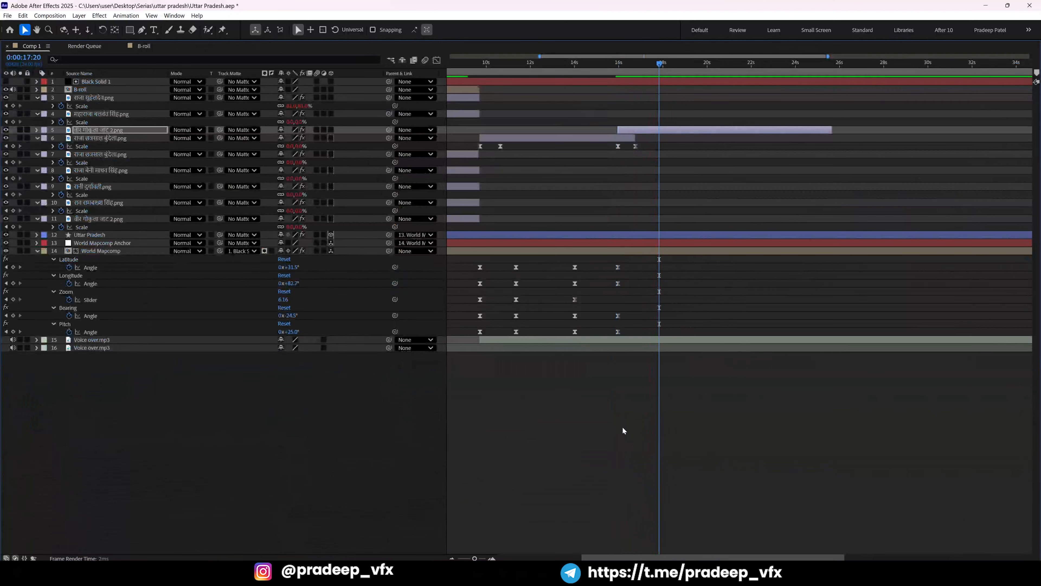
# Add the missing Zoom keyframe to World Mapcomp at 15:23.
pyautogui.press('j')
pyautogui.press('j')
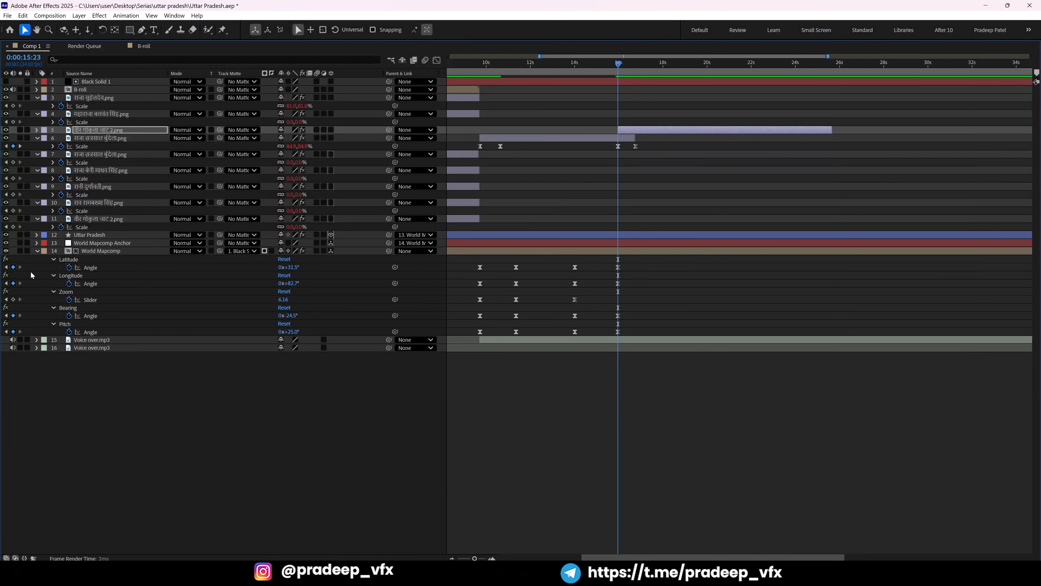
pyautogui.click(13, 299)
# Move the वीर गोकुला जाट 2.png portrait's second Scale keyframe earlier to about 16:13 and preview up to 18:13.
pyautogui.click(637, 130)
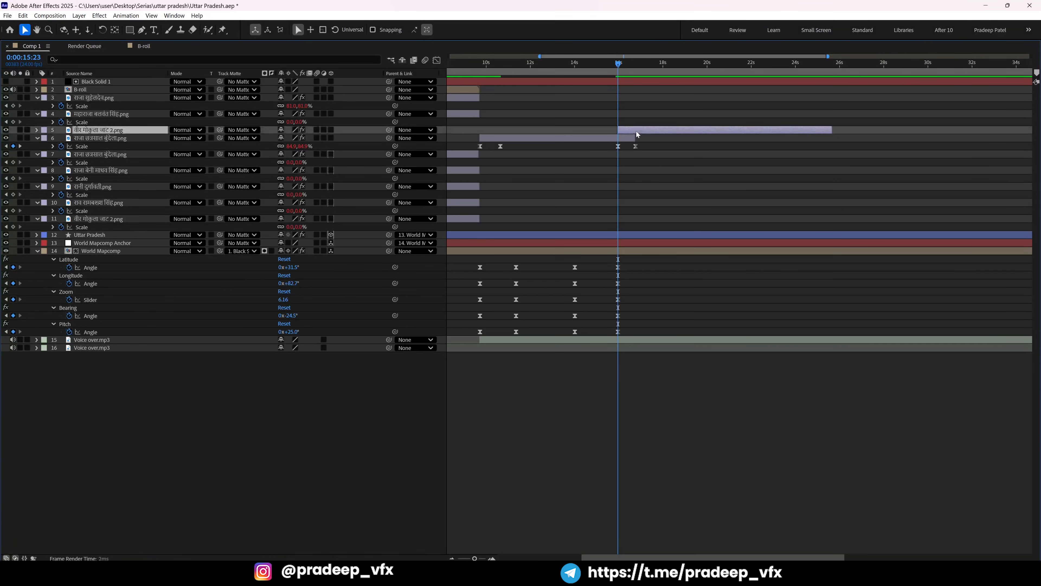
pyautogui.press('u')
pyautogui.moveTo(639, 139); pyautogui.dragTo(632, 140)
pyautogui.press('`')
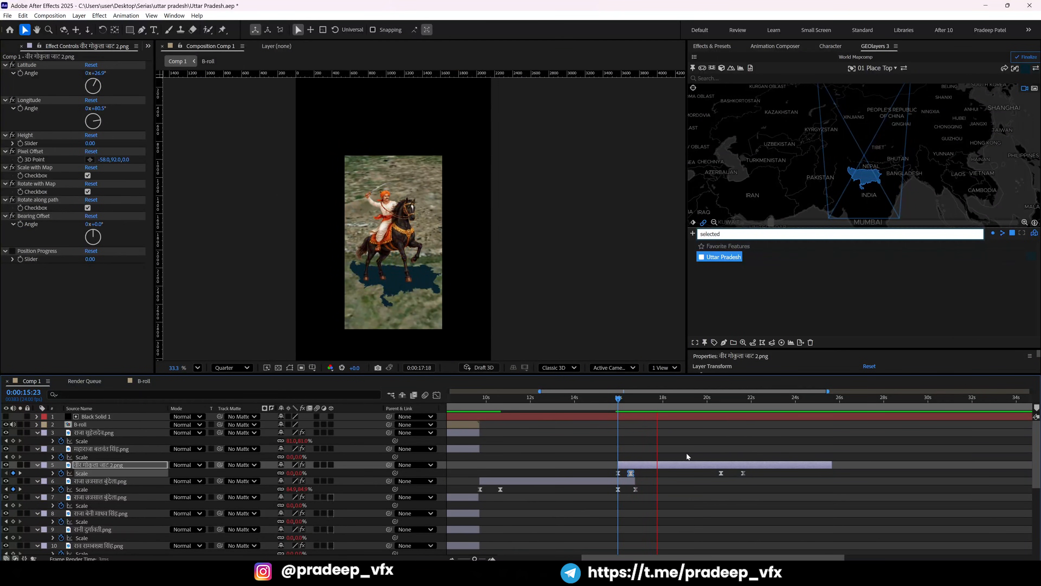
pyautogui.press('space')
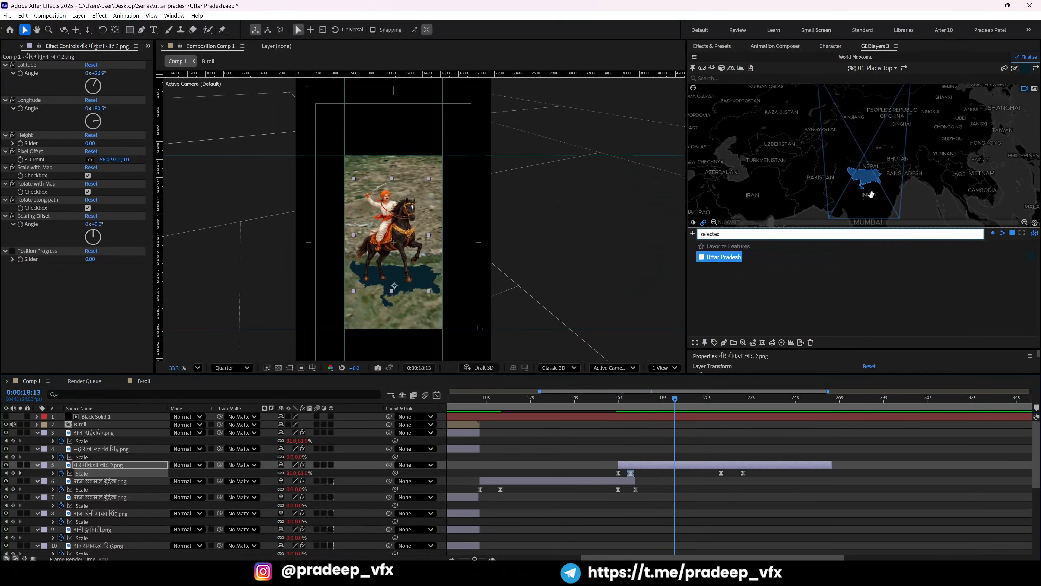
# Keyframe a new map view at 18:13 with latitude 30.5°, longitude 83.6° and bearing -42.9°, and add a Zoom keyframe there.
pyautogui.moveTo(863, 182)
pyautogui.mouseDown()
pyautogui.moveTo(872, 189)
pyautogui.moveTo(864, 172)
pyautogui.mouseUp()
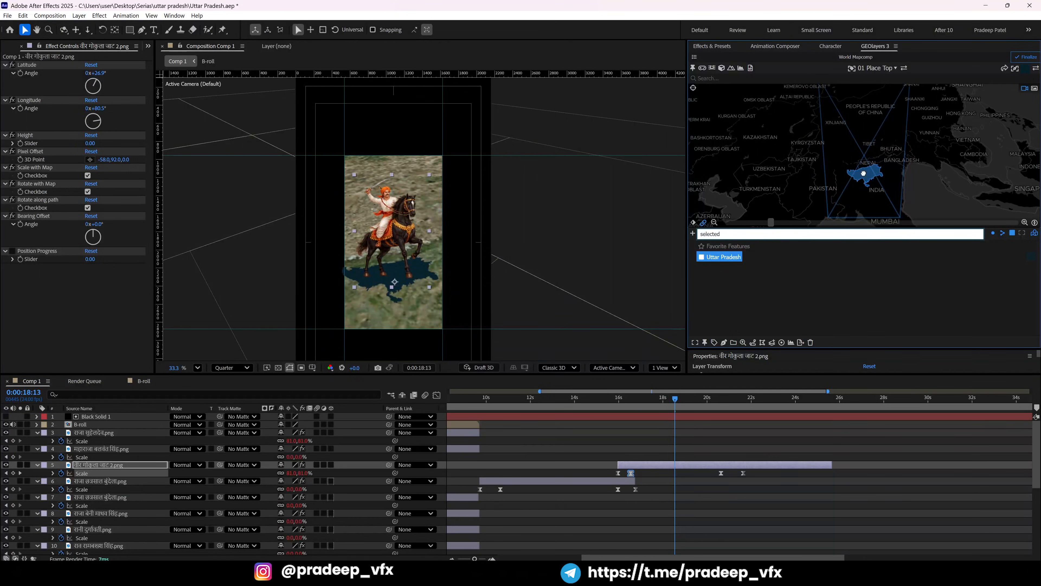
pyautogui.press('`')
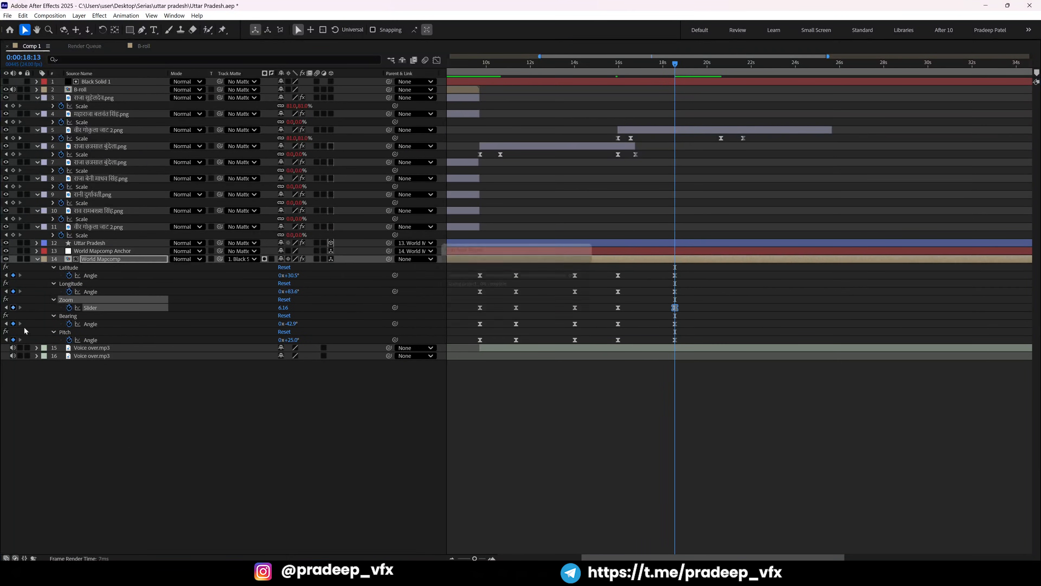
pyautogui.click(783, 217)
# Split the वीर गोकुला जाट 2.png layer at 18:13 and delete the part after the cut.
pyautogui.click(701, 132)
pyautogui.hotkey('ctrl', 'shift', 'd')
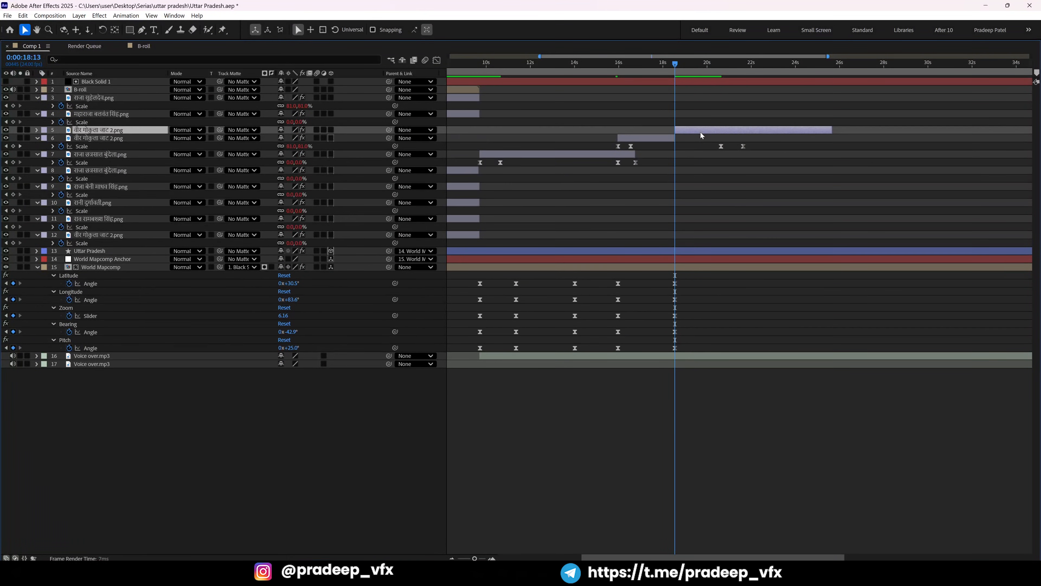
pyautogui.press('Delete')
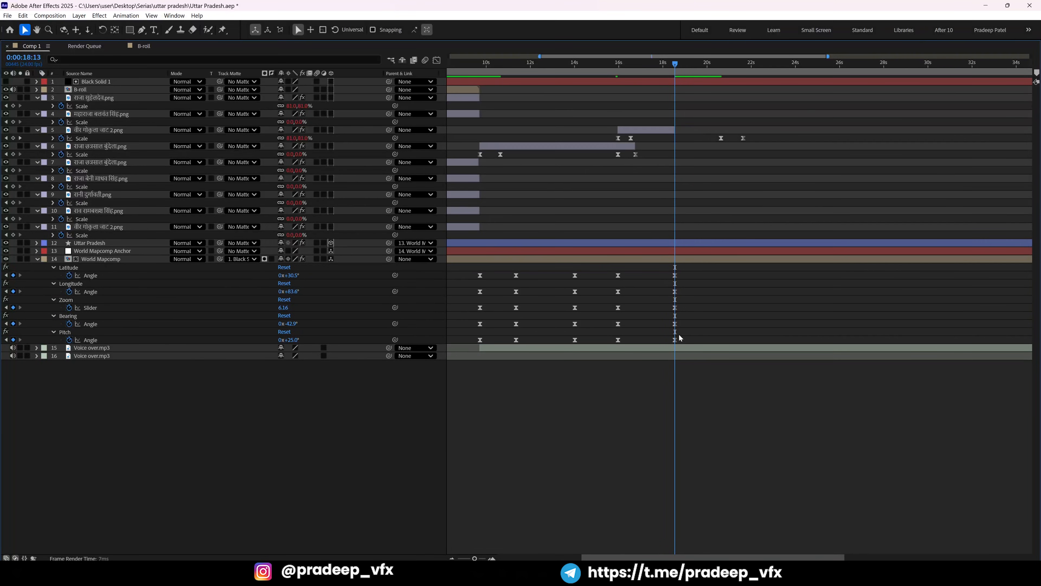
# Split the Voice over.mp3 layer at 18:13 and play on from the cut.
pyautogui.click(679, 352)
pyautogui.press('`')
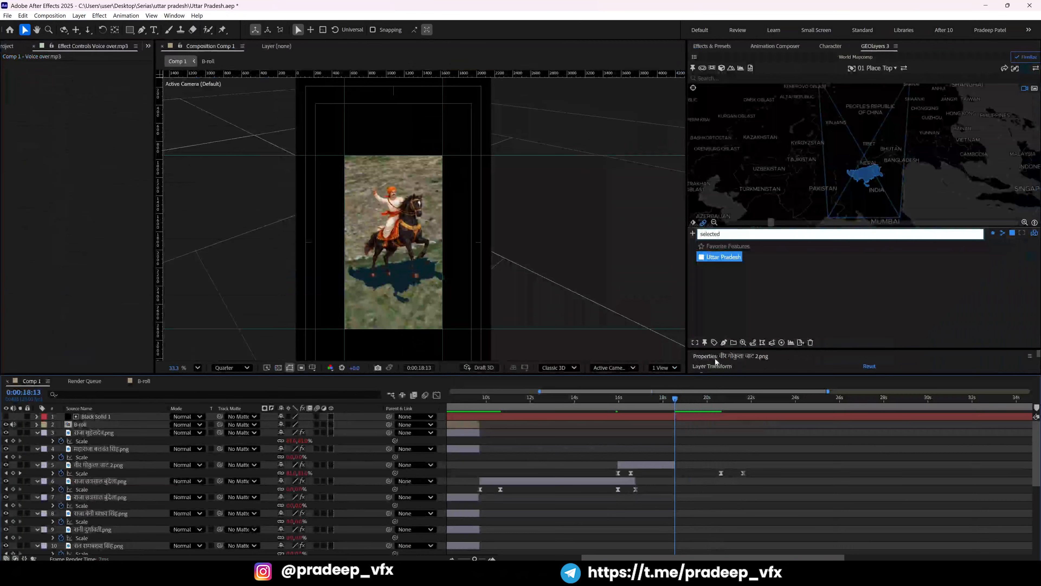
pyautogui.press('`')
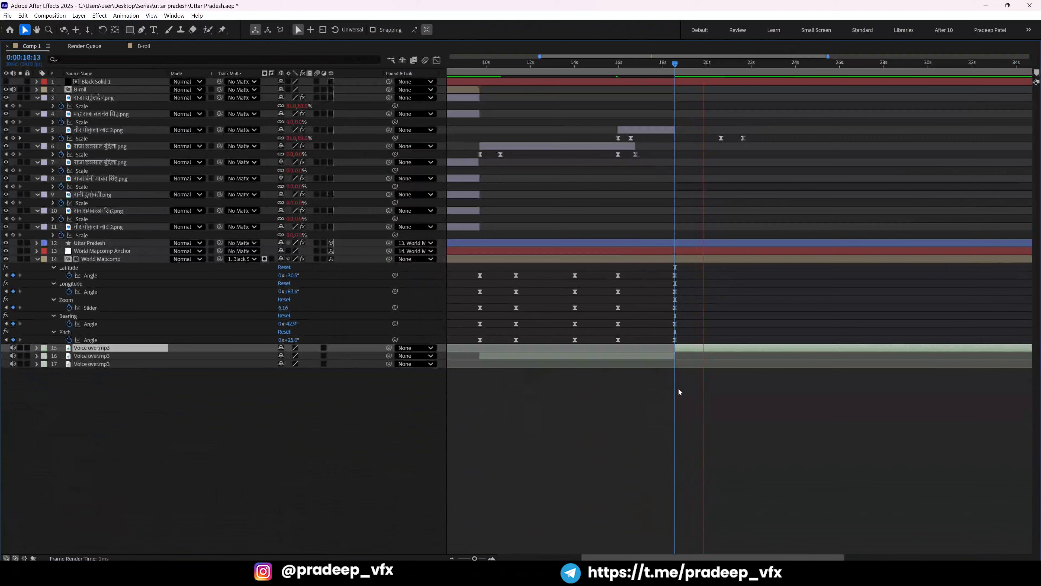
# Delete the trimmed वीर गोकुला जाट 2.png layer's two leftover Scale keyframes beyond its end.
pyautogui.press('k')
pyautogui.moveTo(786, 138); pyautogui.dragTo(701, 154)
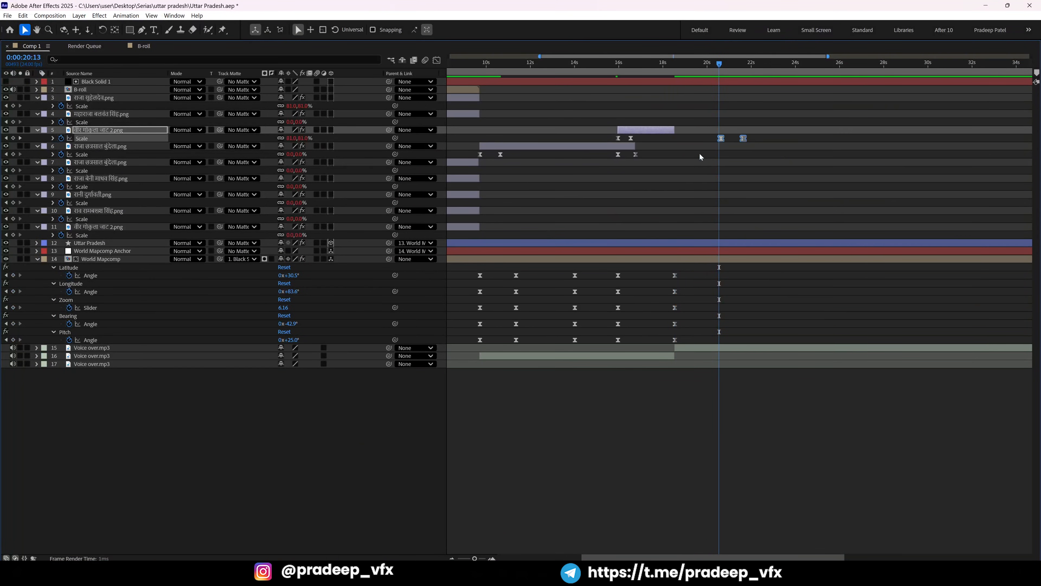
pyautogui.press('Delete')
# Split the voice-over at 20:06 and move its 18:13 to 20:06 segment above the वीर गोकुला जाट 2.png layer.
pyautogui.click(677, 71)
pyautogui.press('`')
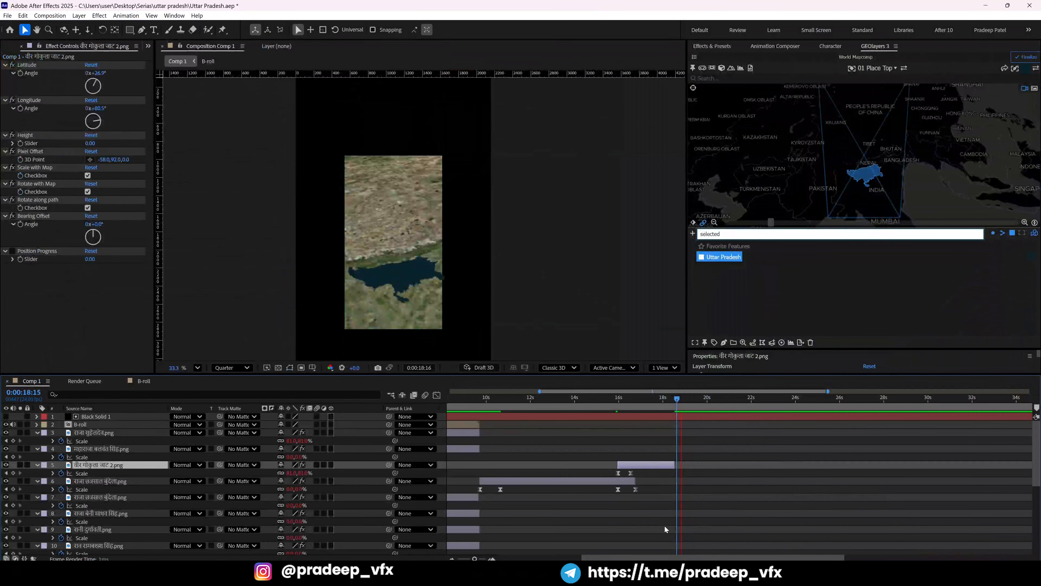
pyautogui.press('space')
pyautogui.press('`')
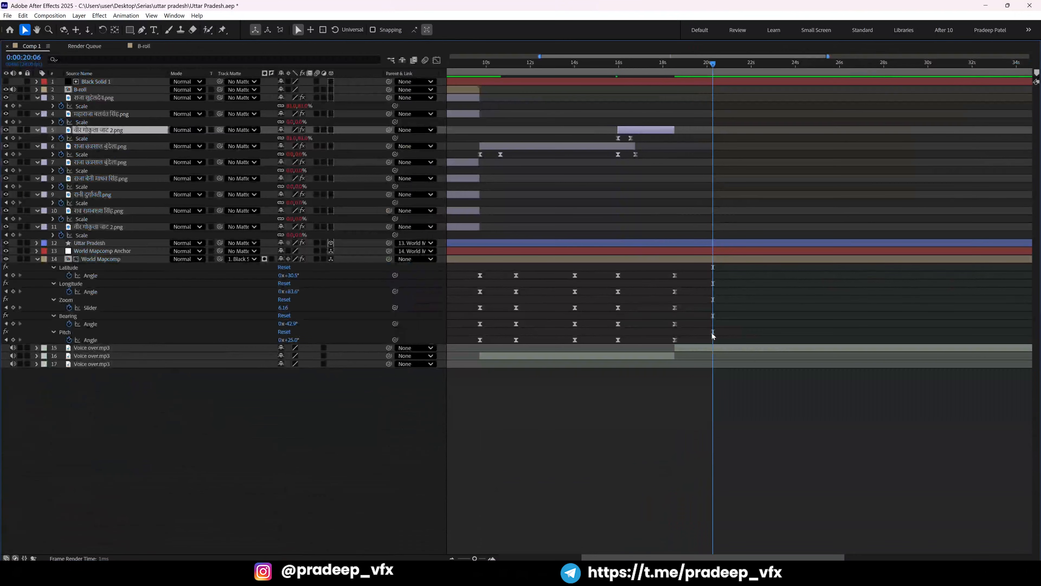
pyautogui.click(717, 349)
pyautogui.hotkey('ctrl', 'shift', 'd')
pyautogui.click(680, 359)
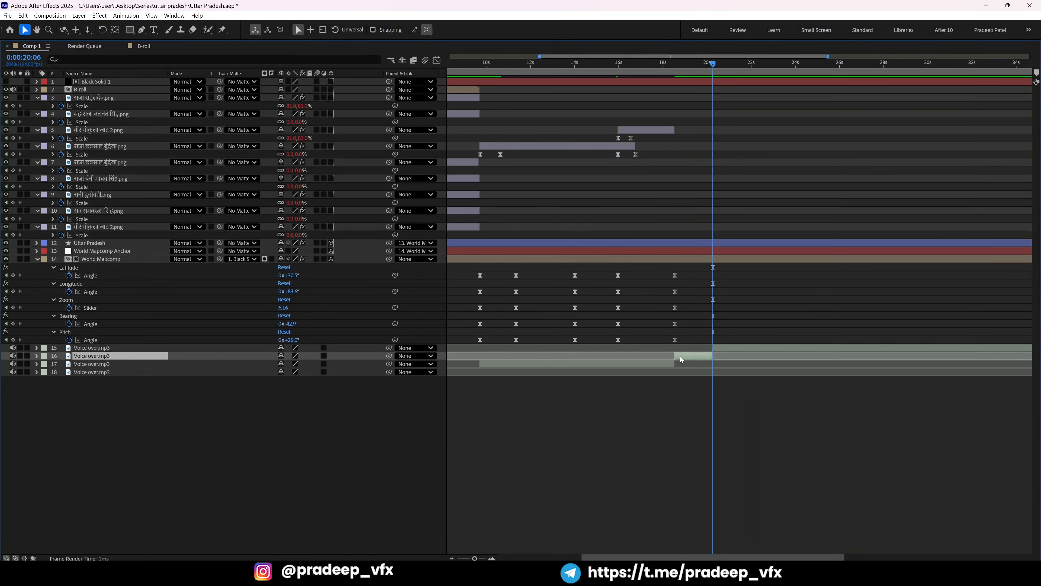
pyautogui.moveTo(112, 357); pyautogui.dragTo(165, 125)
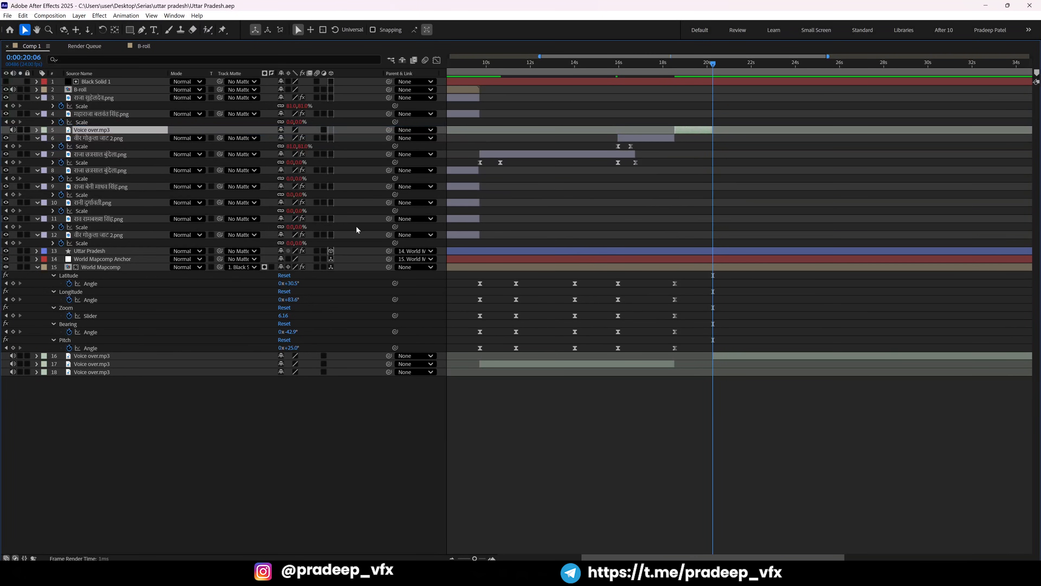
# Pre-compose the voice-over segment as "B roll 2" with all attributes moved into it, and open that composition.
pyautogui.hotkey('ctrl', 'shift', 'c')
pyautogui.click(476, 293)
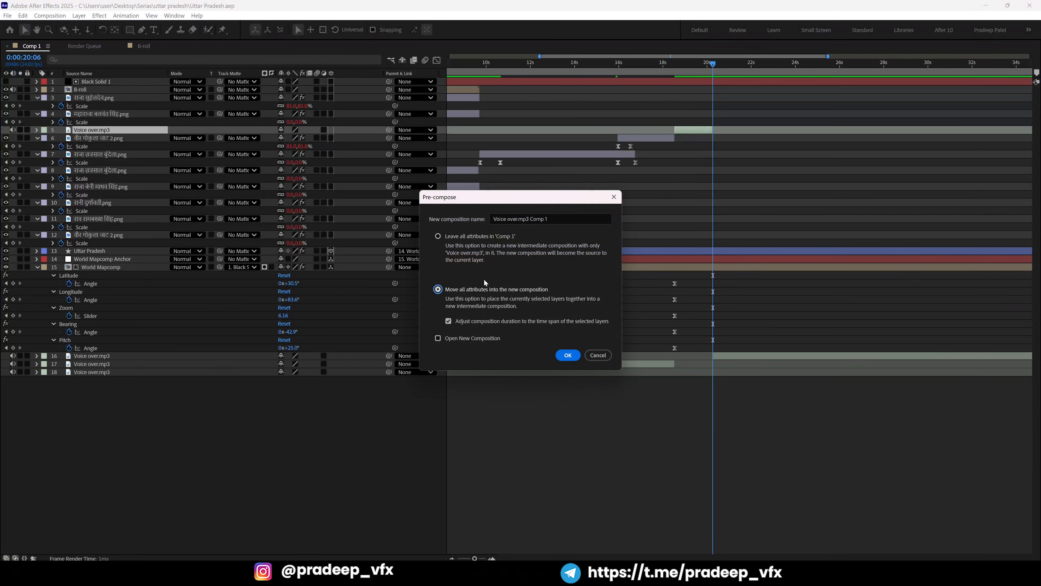
pyautogui.click(564, 216)
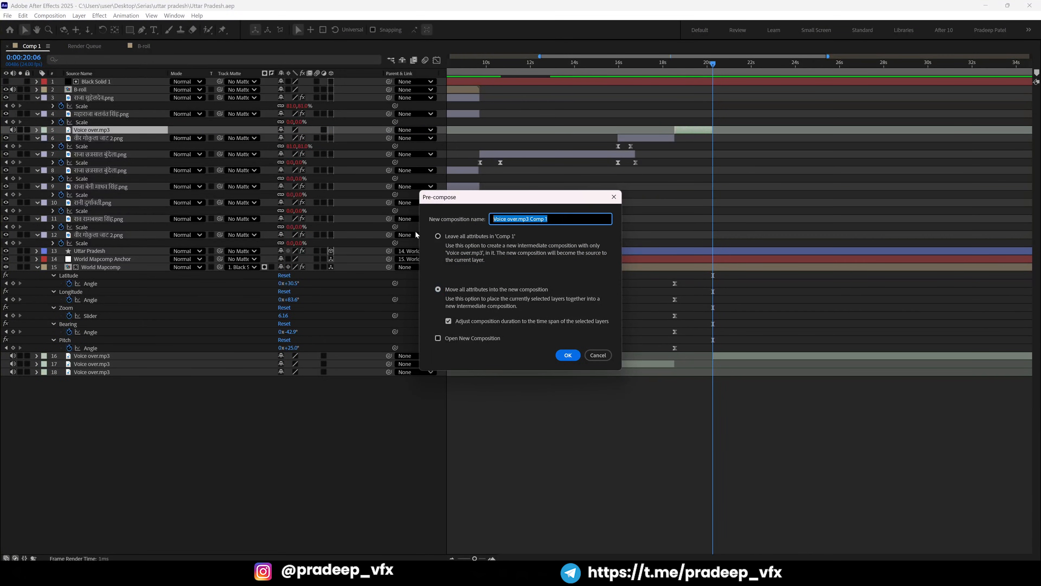
pyautogui.write('B roll 2')
pyautogui.press('Return')
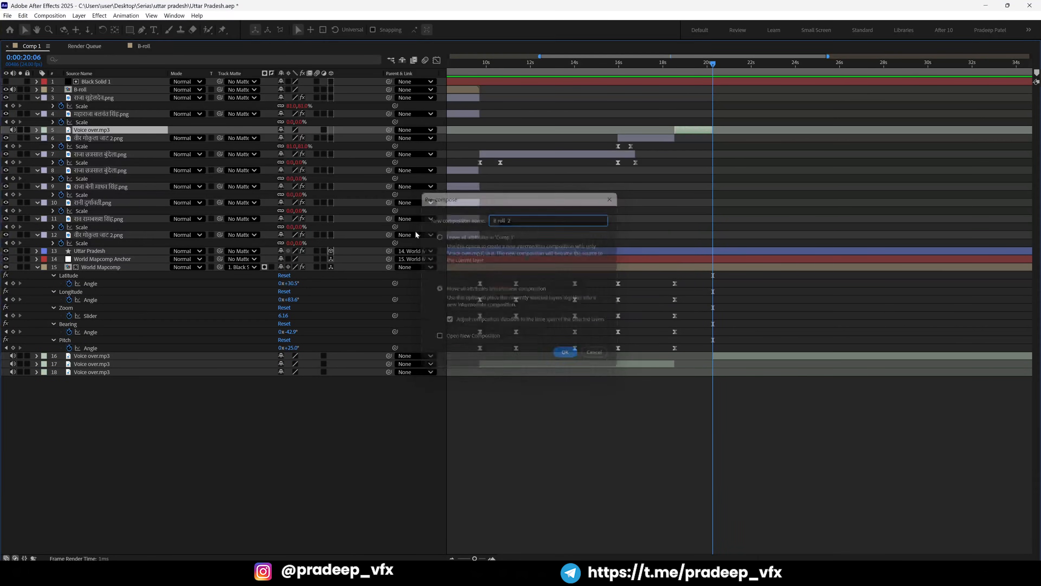
pyautogui.doubleClick(679, 129)
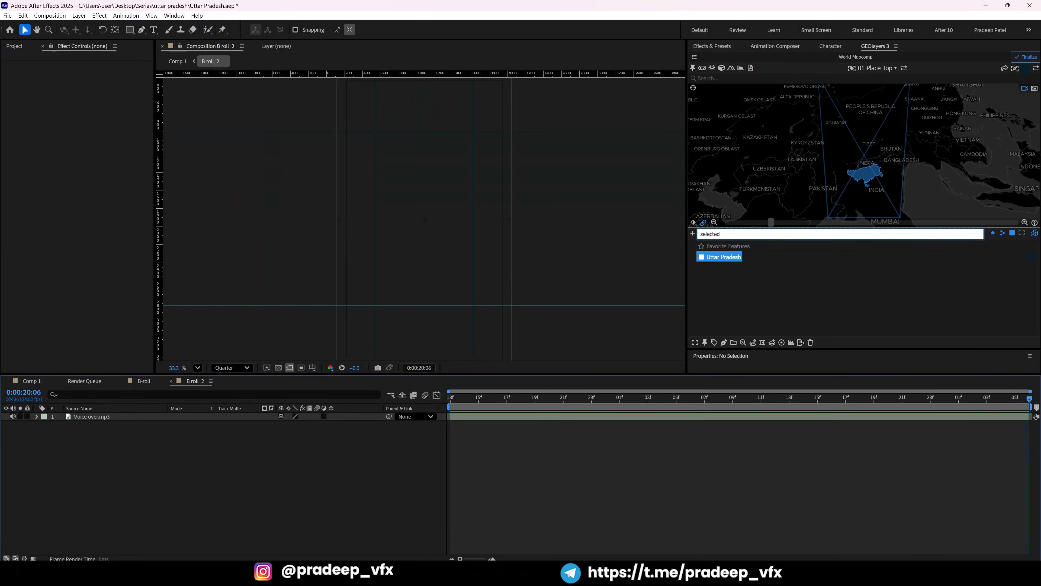
# Switch to the browser, copy the script line under वीर गोकुला जाट, and generate 9:16 images from it in Grok Imagine.
pyautogui.hotkey('alt', 'Tab')
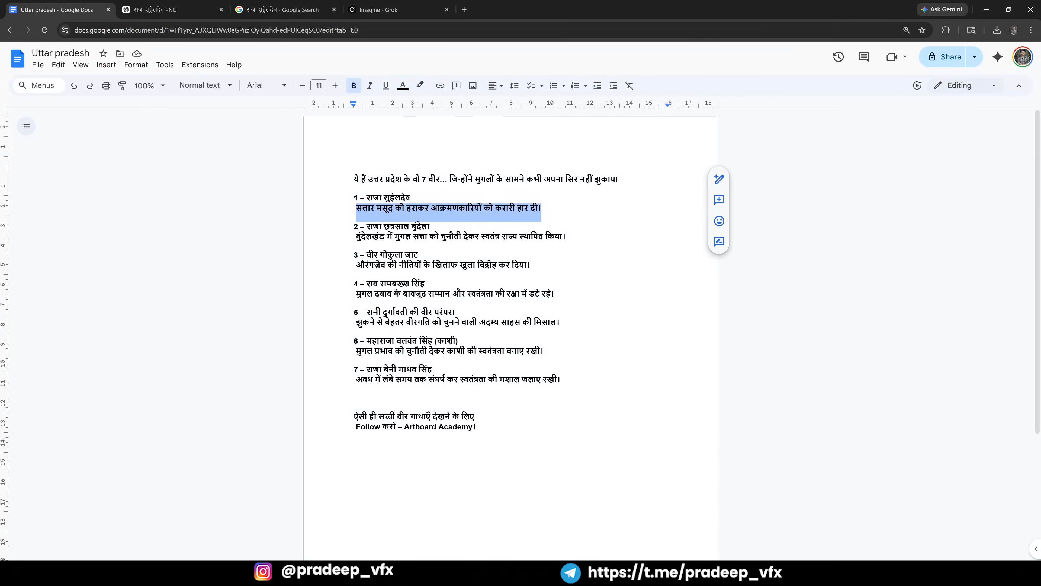
pyautogui.moveTo(424, 255); pyautogui.dragTo(527, 265)
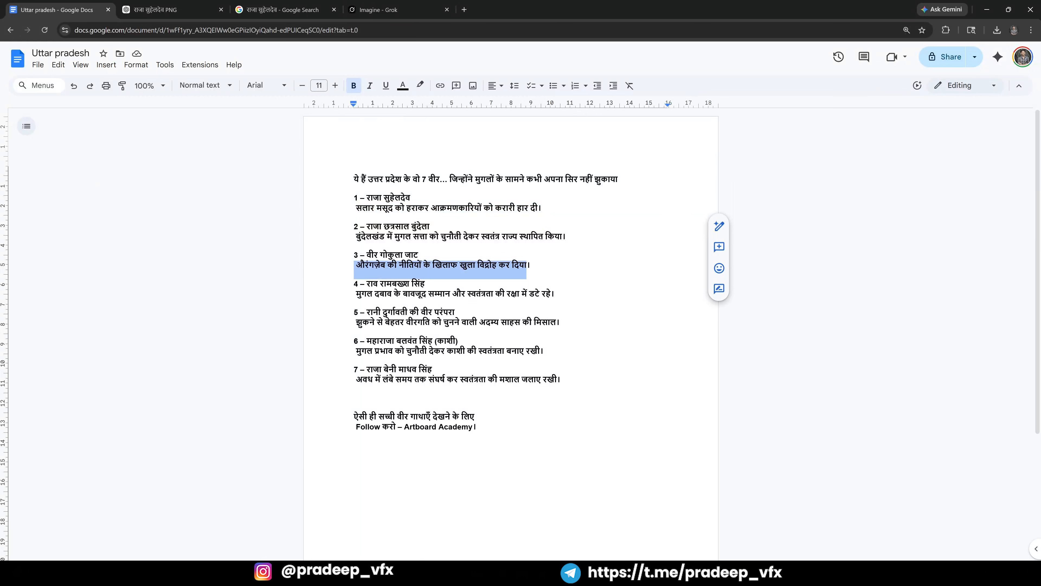
pyautogui.click(377, 10)
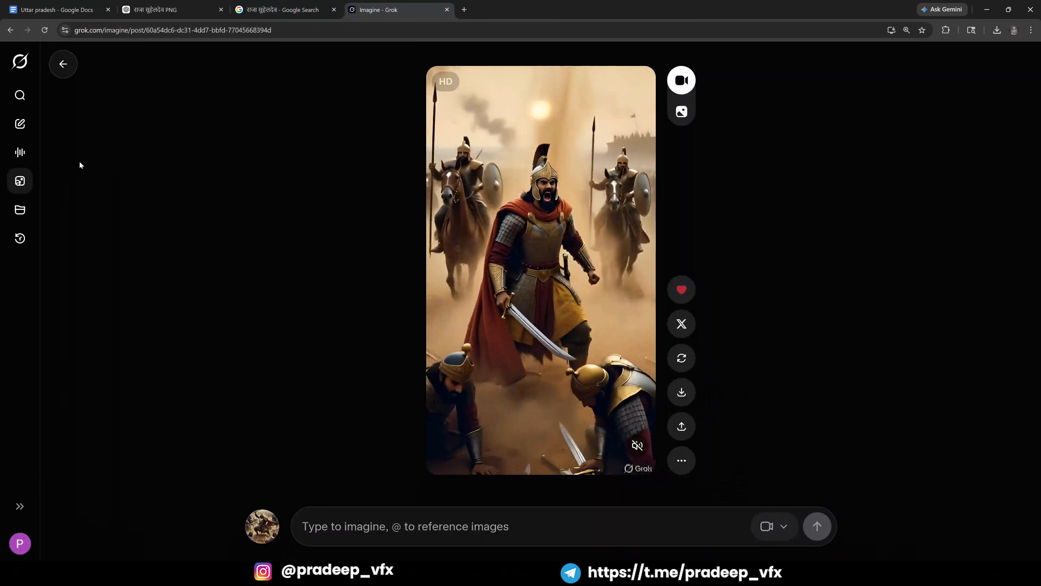
pyautogui.click(20, 181)
pyautogui.hotkey('ctrl', 'v')
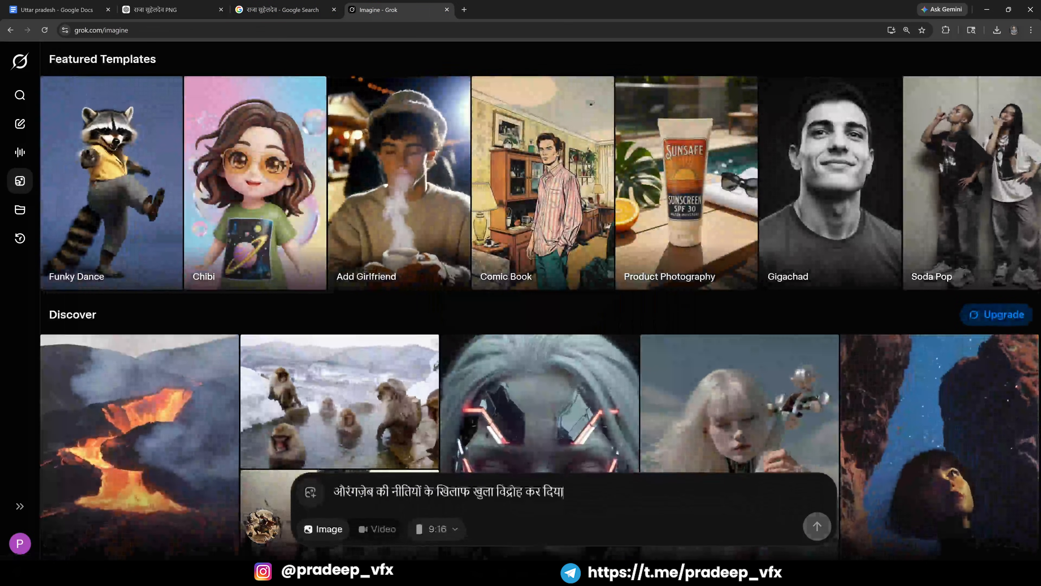
pyautogui.click(817, 526)
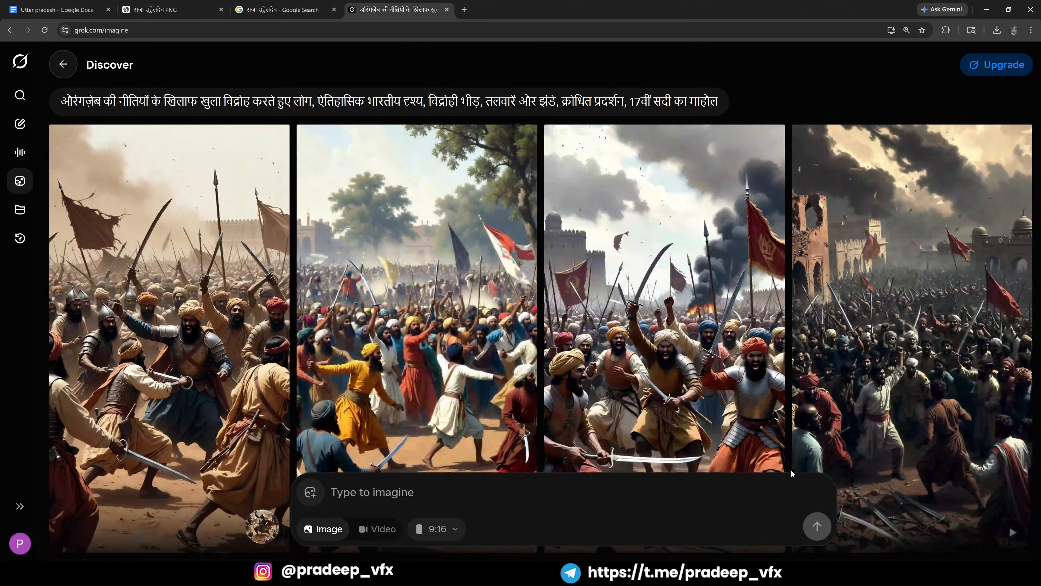
# Browse the generated rebellion images and open the first one, with sword fighters in front of a dusty crowd.
pyautogui.moveTo(780, 465)
pyautogui.scroll(-15, 418, 343)
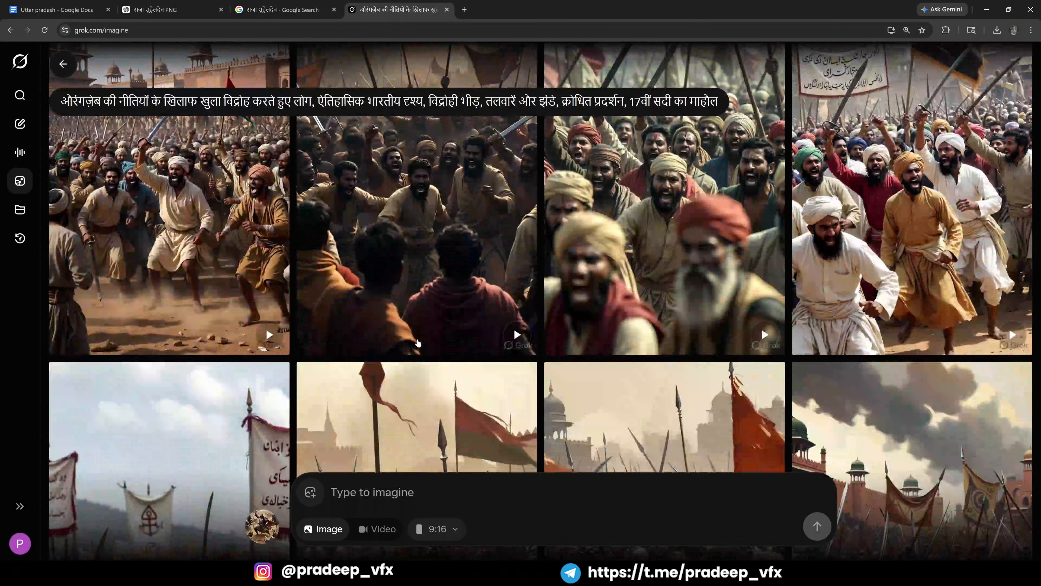
pyautogui.scroll(7, 150, 413)
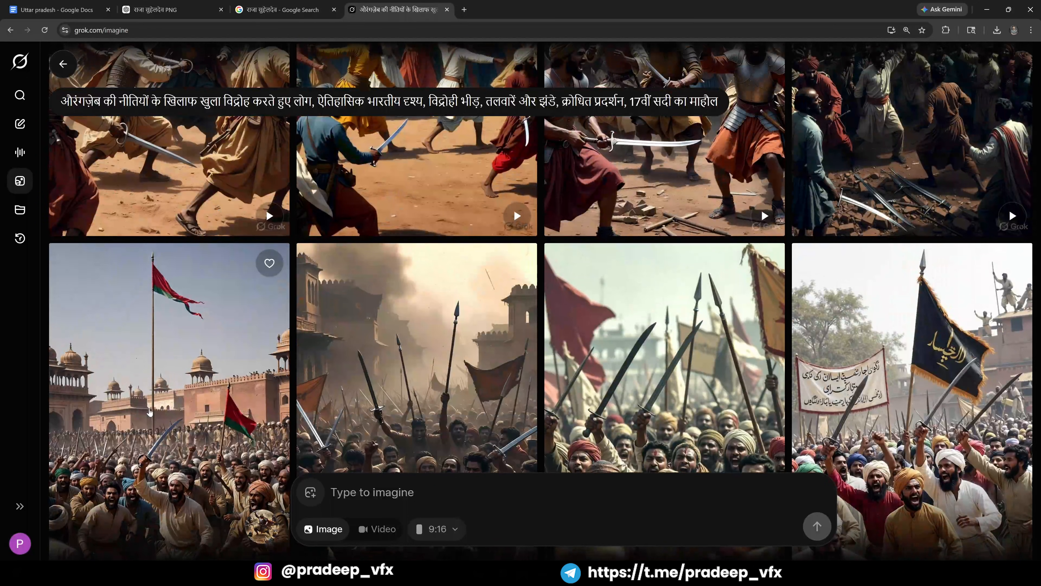
pyautogui.scroll(7, 166, 415)
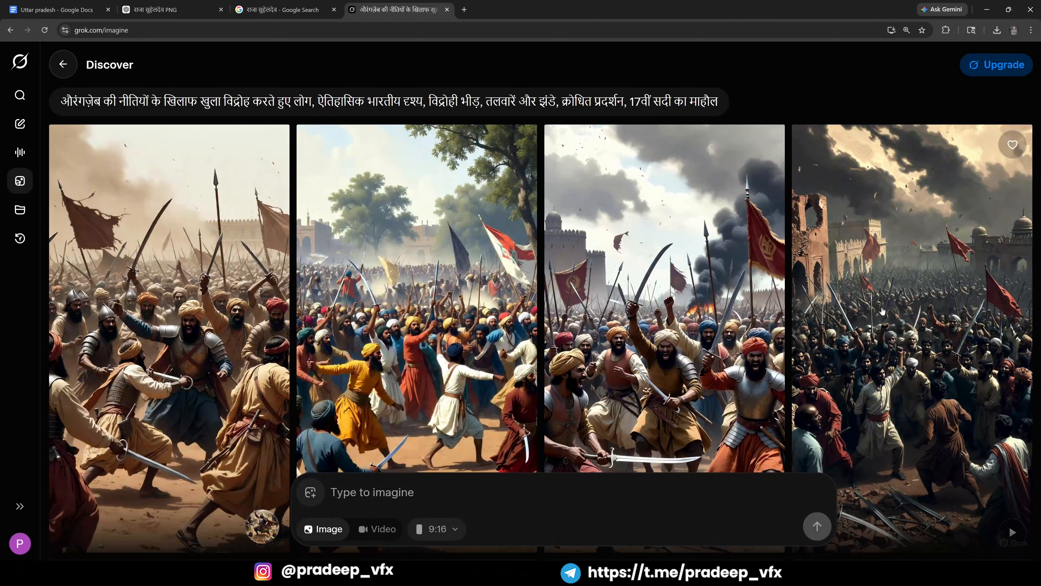
pyautogui.click(228, 363)
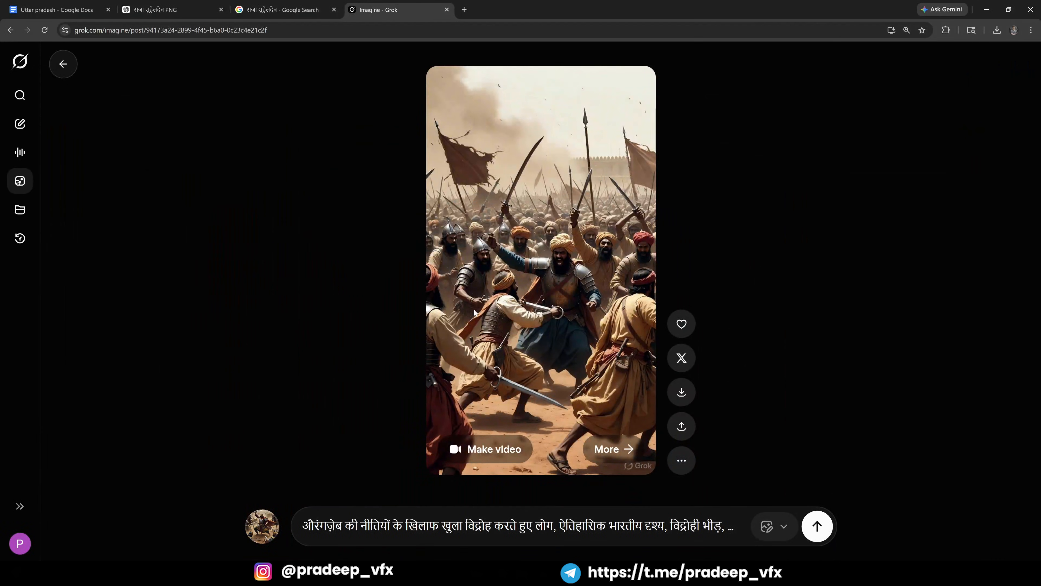
# Make a video from the sword-fight image, upscale it to HD, and download it under the name 2.
pyautogui.click(505, 450)
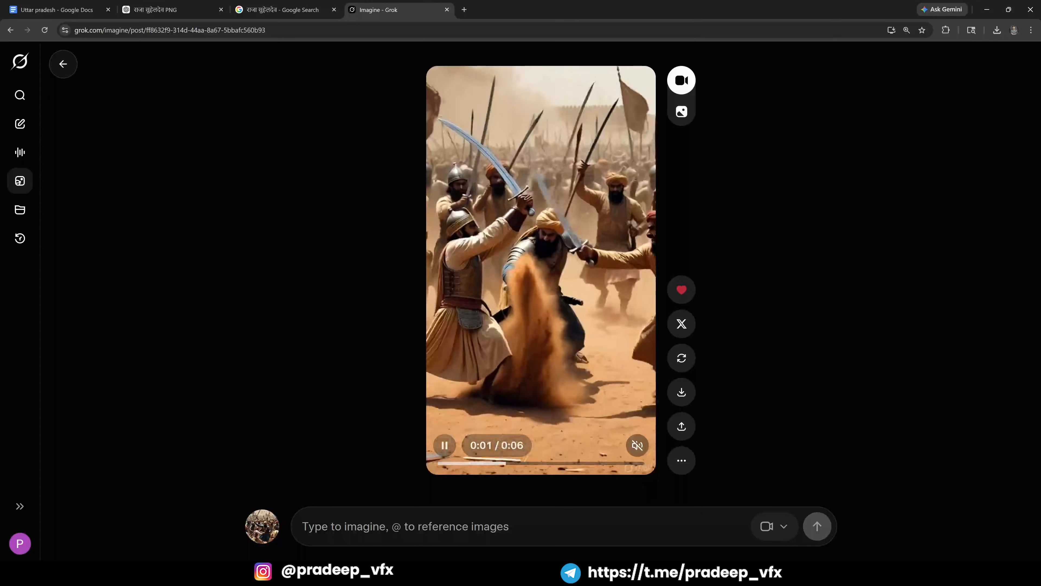
pyautogui.click(682, 461)
pyautogui.click(654, 342)
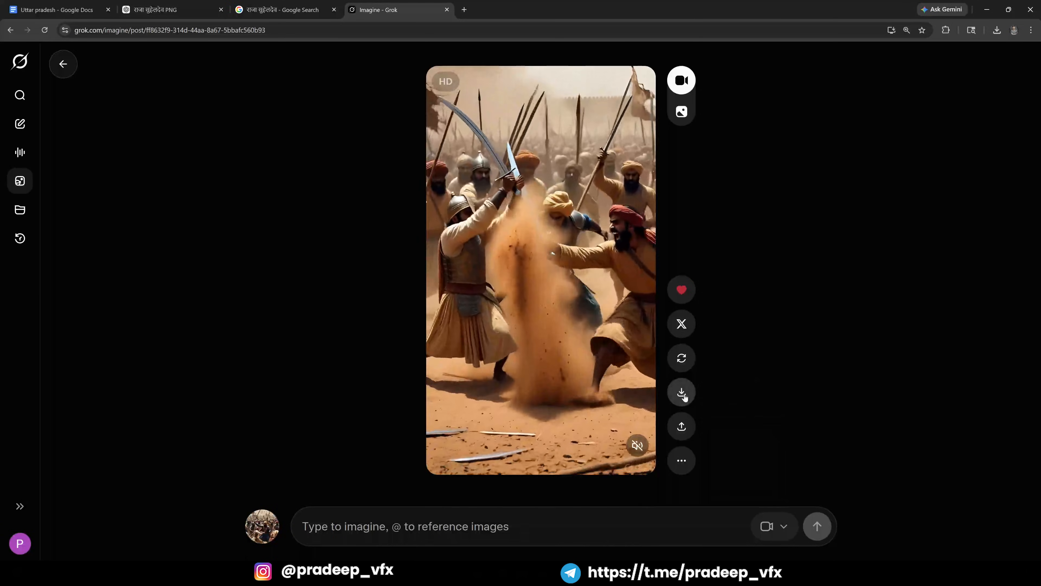
pyautogui.click(688, 393)
pyautogui.write('2')
pyautogui.press('Return')
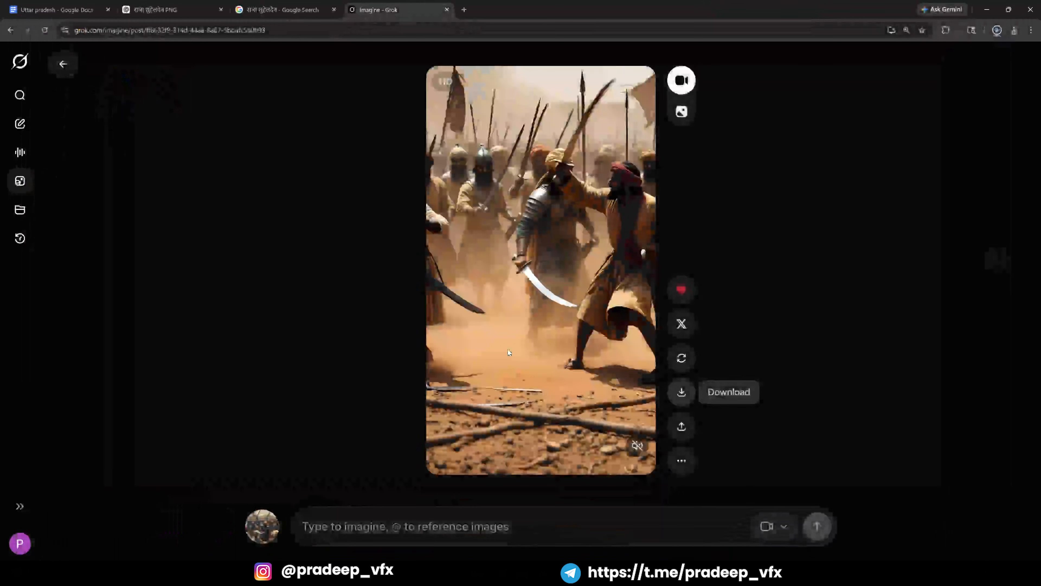
# Switch to After Effects, add 2.mp4 above the voice-over in the B roll 2 composition, and mute and lock the clip.
pyautogui.moveTo(890, 53); pyautogui.dragTo(302, 497)
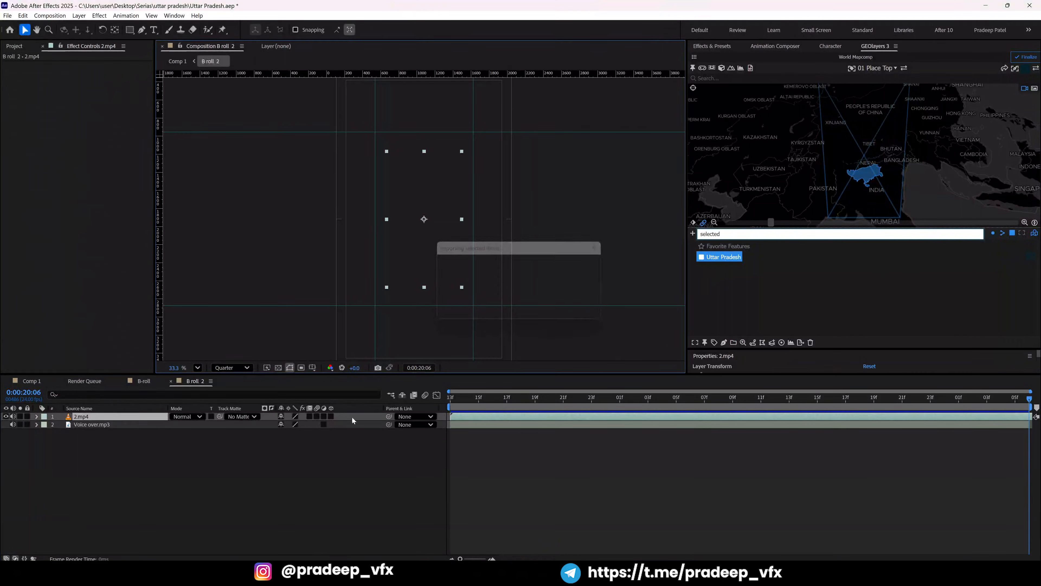
pyautogui.scroll(-3, 458, 238)
pyautogui.scroll(-1, 458, 240)
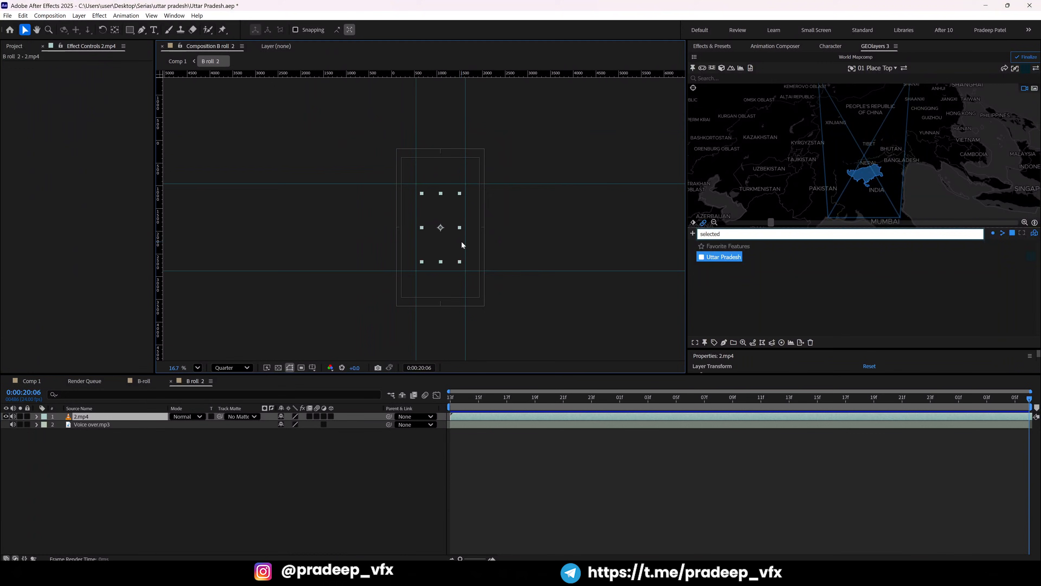
pyautogui.click(481, 400)
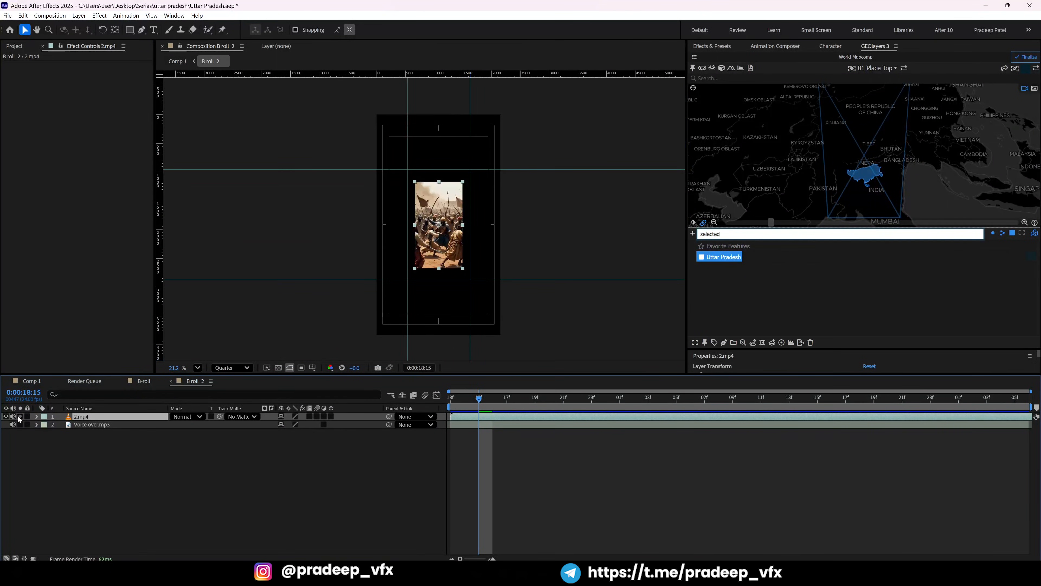
pyautogui.hotkey('ctrl', 'l')
# Set the B roll 2 composition to 1080 × 1920 px at 30 fps and enlarge 2.mp4 to fill the frame.
pyautogui.hotkey('ctrl', 'k')
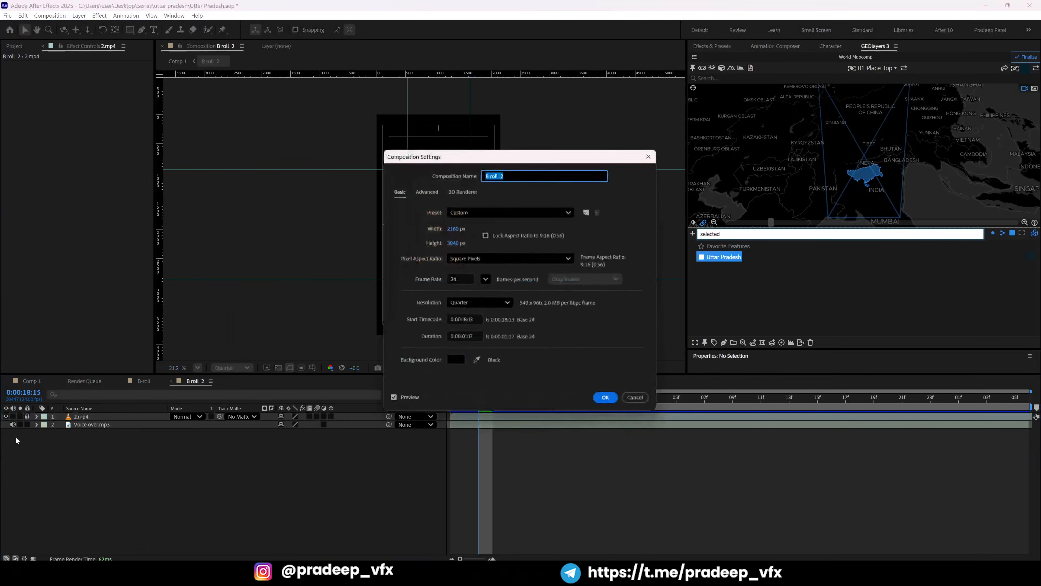
pyautogui.press('Tab')
pyautogui.press('Tab')
pyautogui.press('Tab')
pyautogui.write('1080')
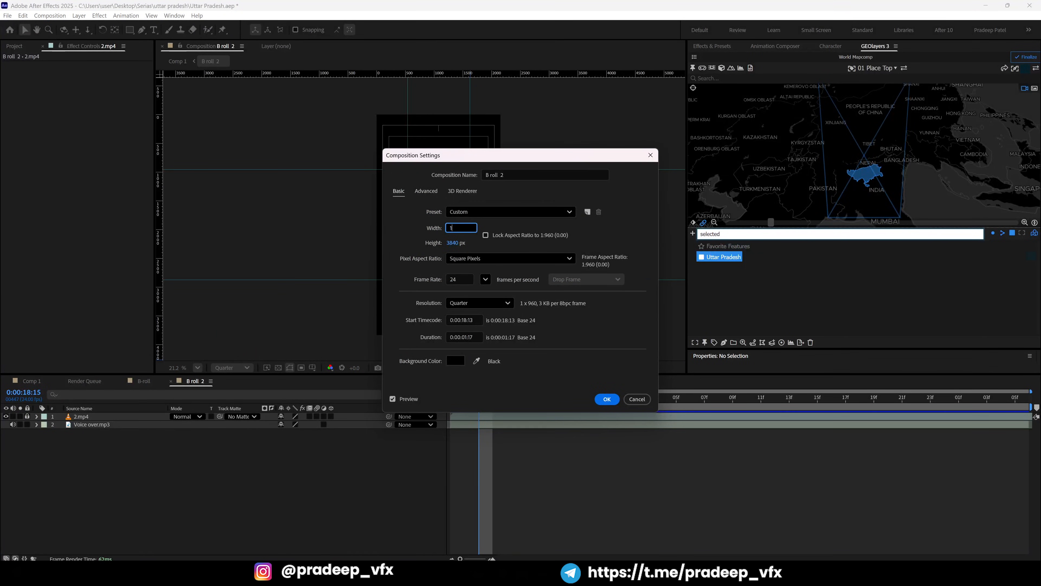
pyautogui.press('Tab')
pyautogui.write('1920')
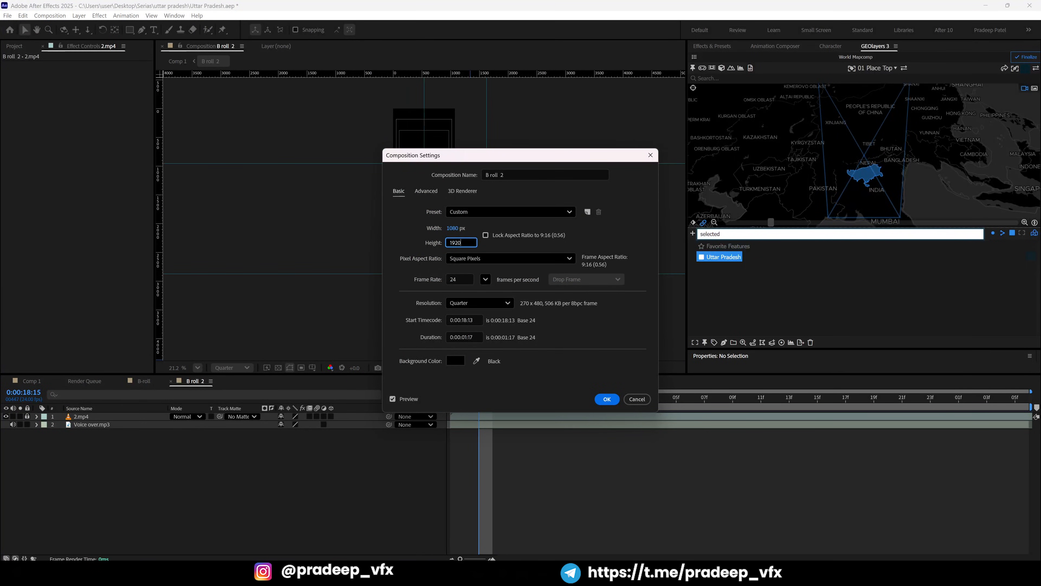
pyautogui.press('Return')
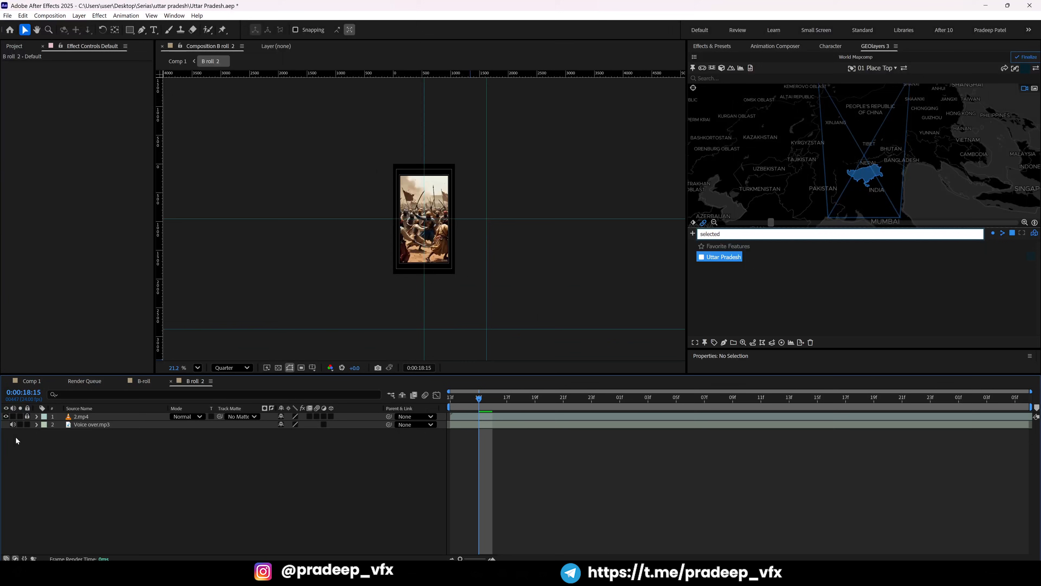
pyautogui.hotkey('ctrl', 'k')
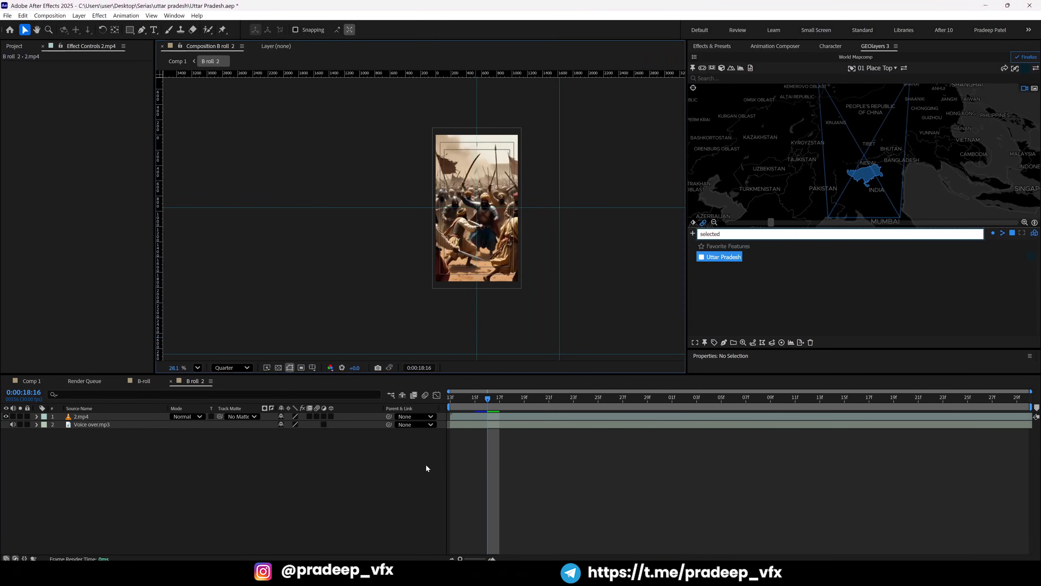
# Return to Comp 1 and preview the B roll 2 segment from 18:15, checking where it ends against the following voice-over.
pyautogui.hotkey('shift', 'Escape')
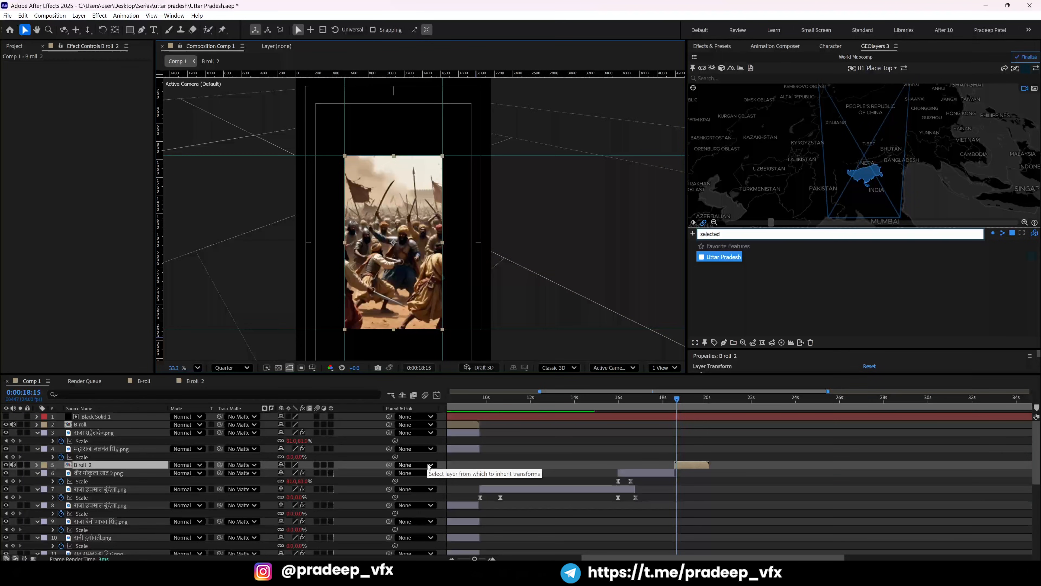
pyautogui.press('-')
pyautogui.press('=')
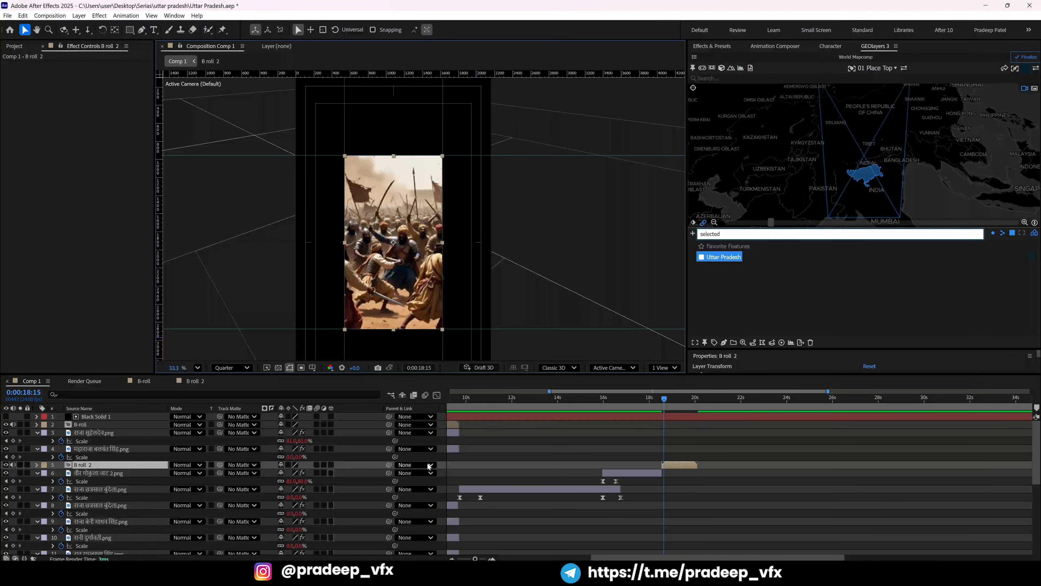
pyautogui.press('-')
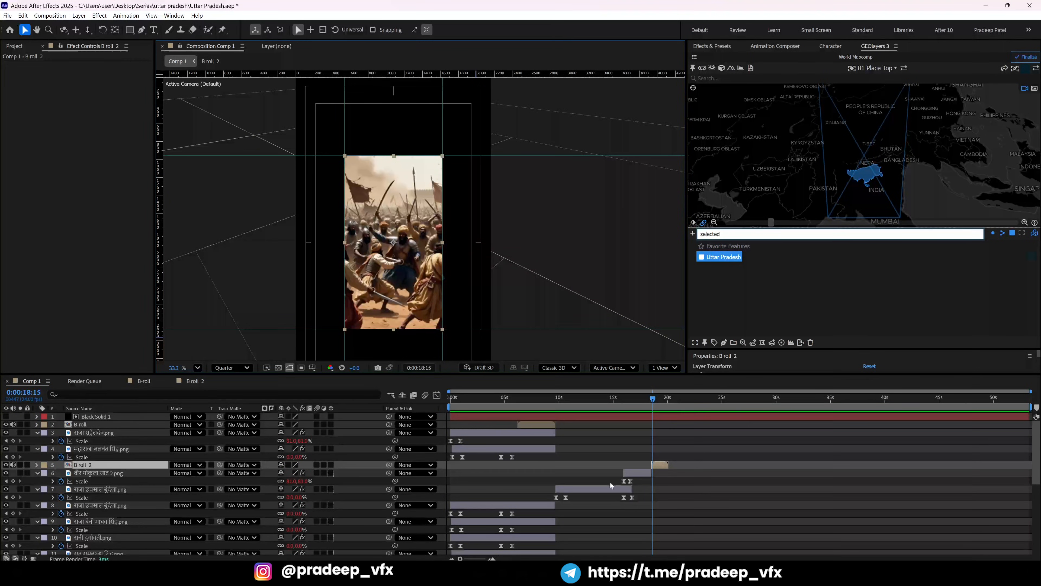
pyautogui.press('`')
pyautogui.press('`')
pyautogui.press('space')
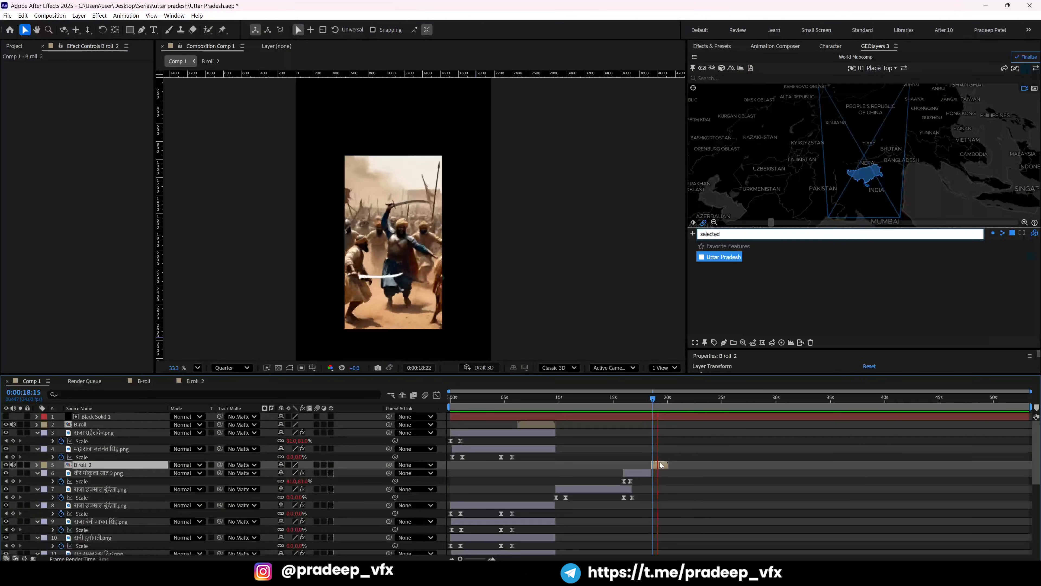
pyautogui.press('space')
pyautogui.press('`')
pyautogui.press('=')
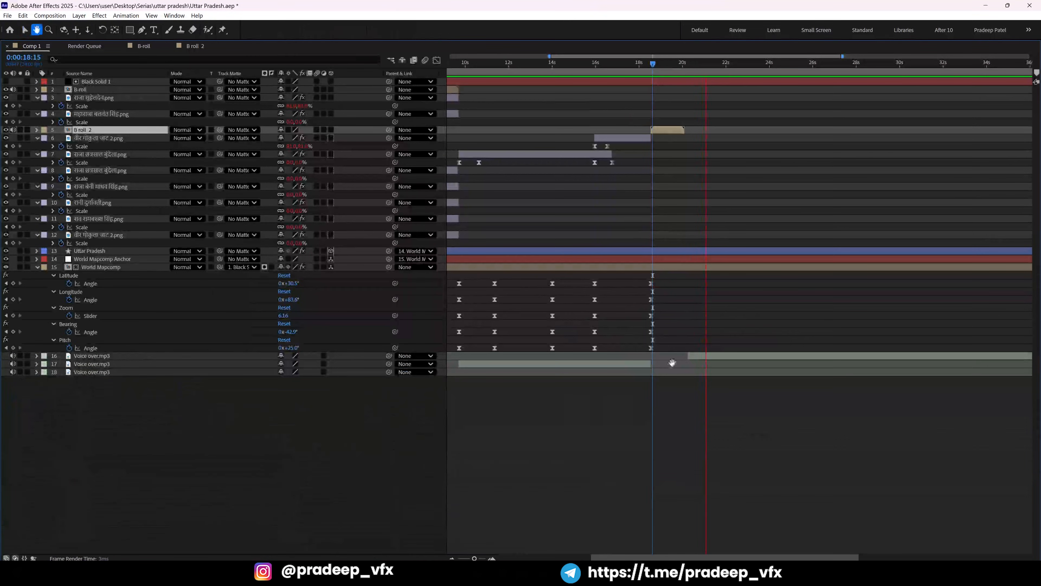
pyautogui.click(675, 66)
pyautogui.press('`')
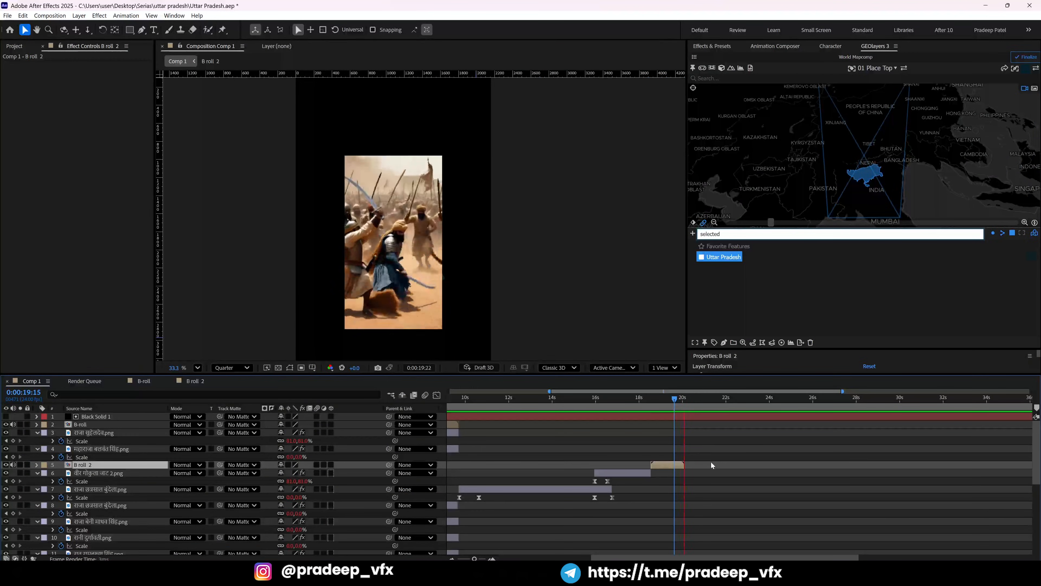
pyautogui.press('`')
pyautogui.press('space')
# Go to the start of the remaining voice-over at 20:06, open B roll 2, and set its duration to 0:00:02:17.
pyautogui.click(699, 357)
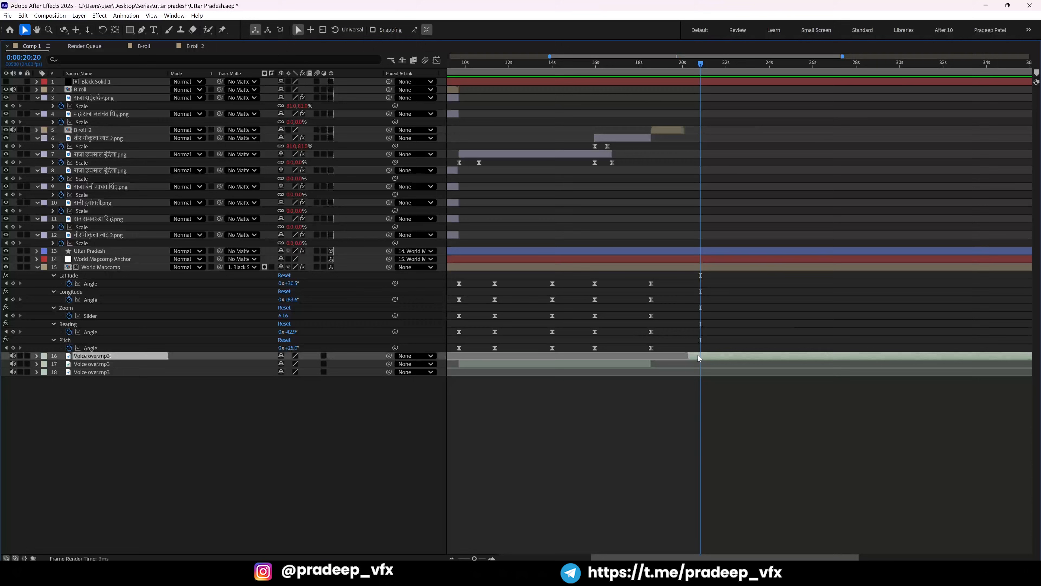
pyautogui.press('i')
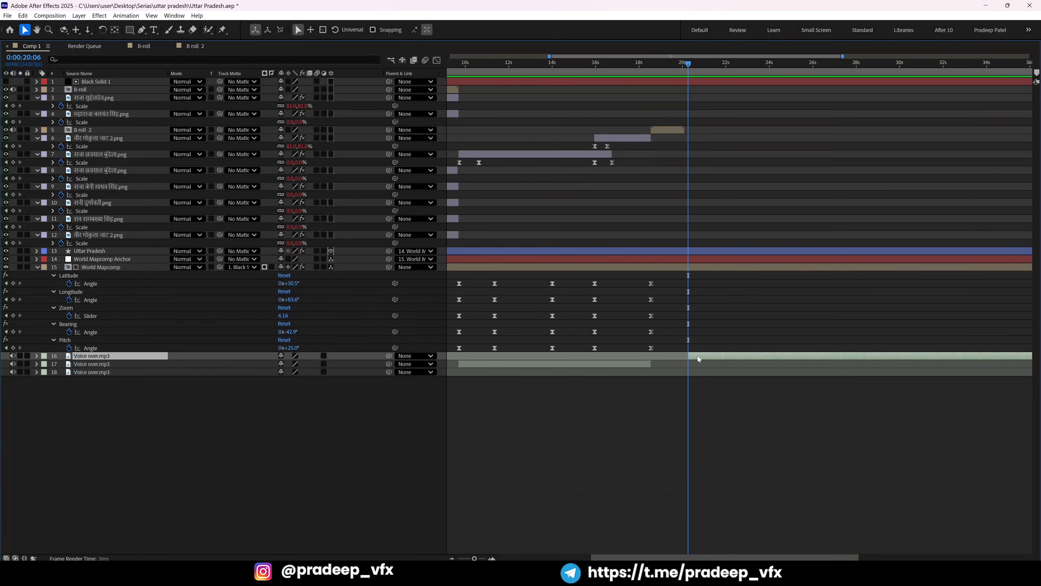
pyautogui.click(674, 130)
pyautogui.press('=')
pyautogui.press('=')
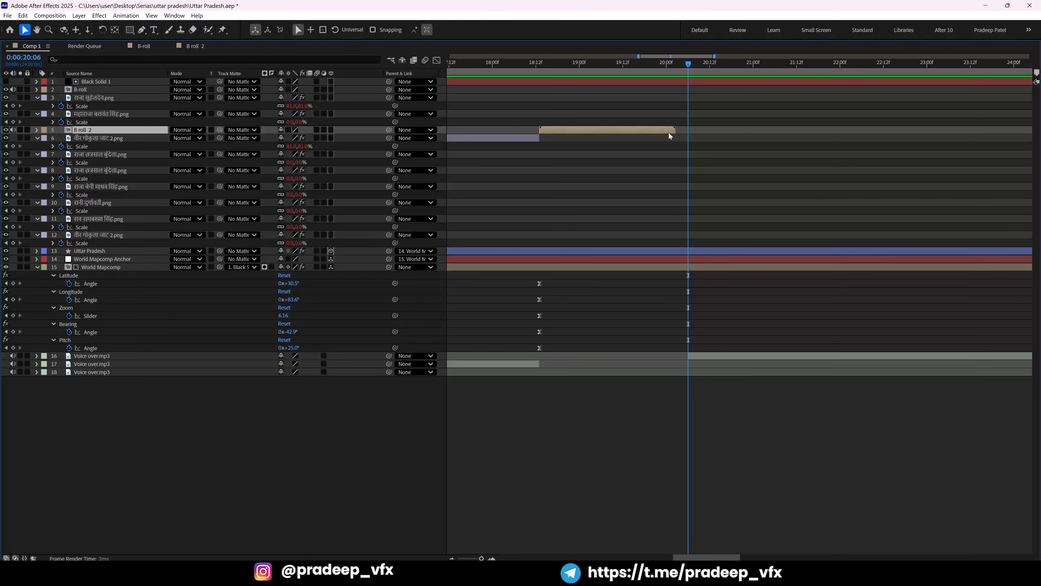
pyautogui.doubleClick(668, 132)
pyautogui.hotkey('ctrl', 'k')
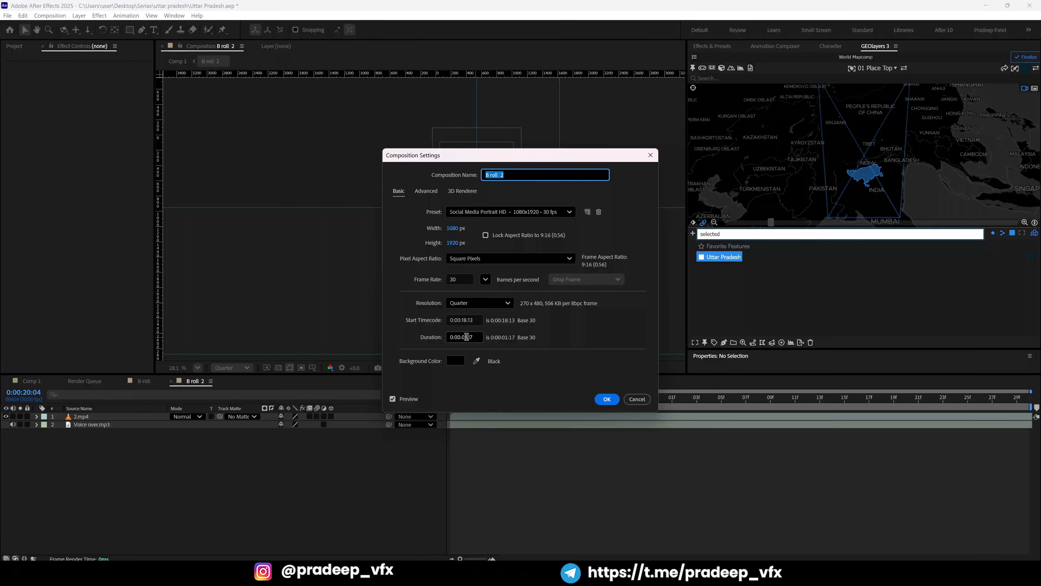
pyautogui.click(467, 337)
pyautogui.write('2')
pyautogui.press('Return')
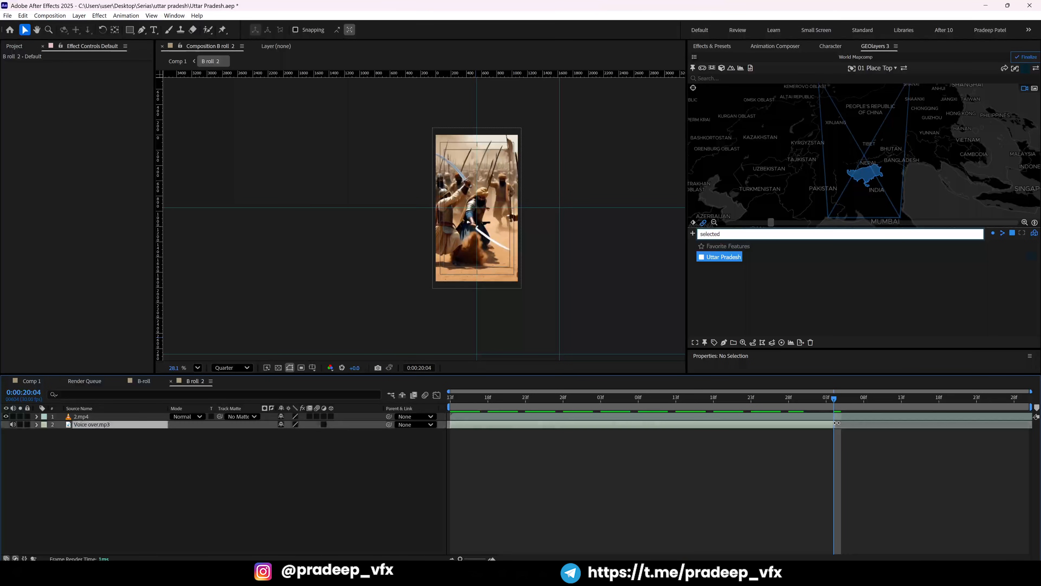
# Return to Comp 1, split the B roll 2 layer at 20:06, and delete the part after the split.
pyautogui.click(840, 426)
pyautogui.press('Tab')
pyautogui.click(871, 444)
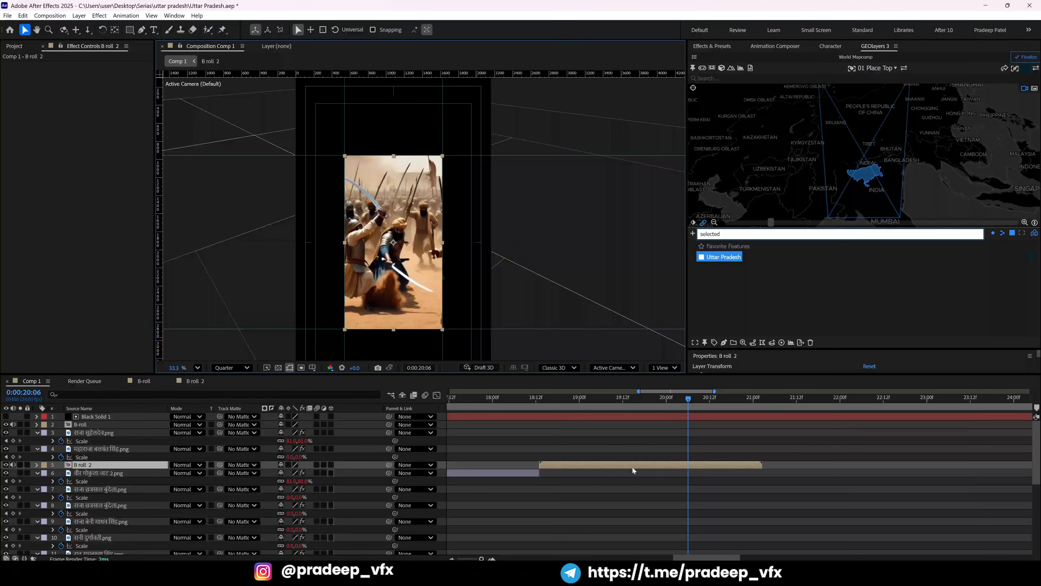
pyautogui.press('`')
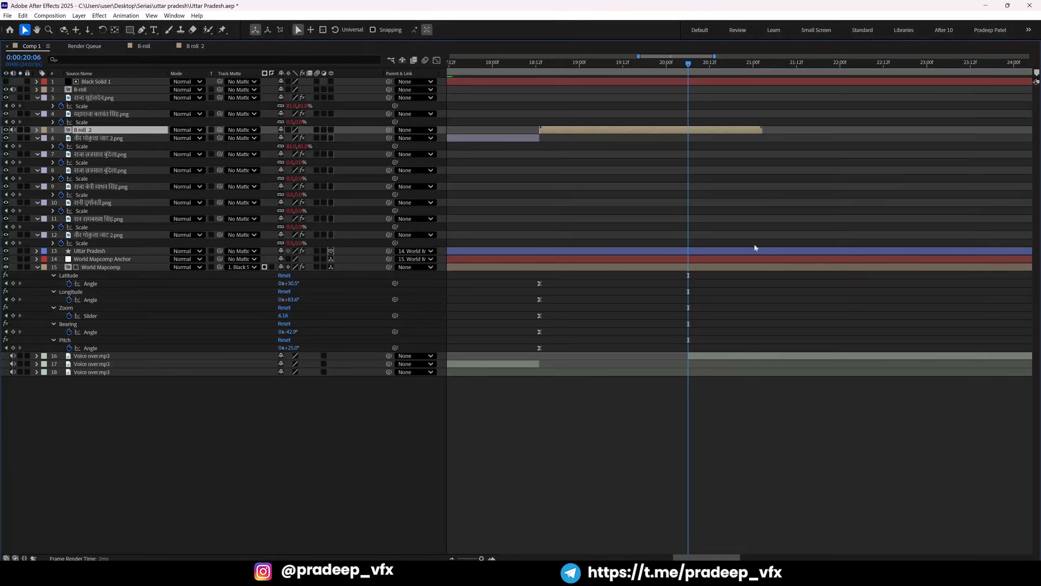
pyautogui.hotkey('ctrl', 'shift', 'd')
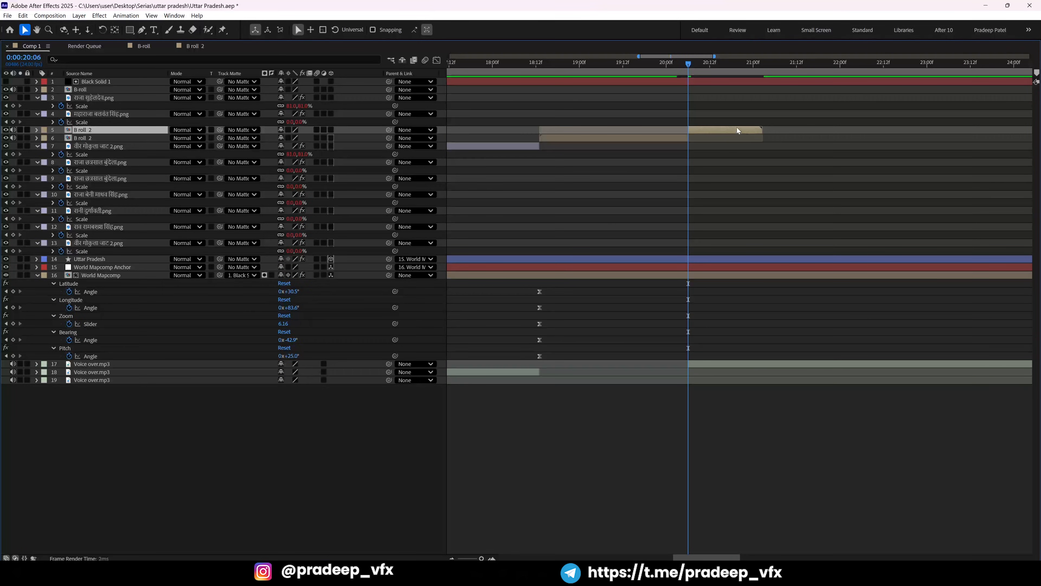
pyautogui.press('Delete')
# Preview Comp 1 from 19:22 to check the transition from B roll 2 to the next voice-over segment.
pyautogui.click(661, 66)
pyautogui.press('`')
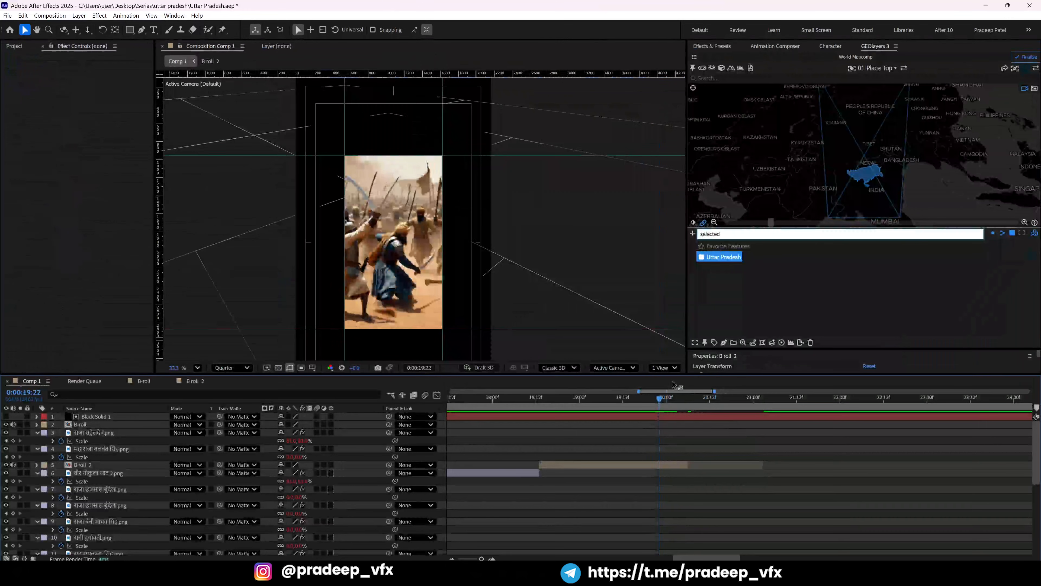
pyautogui.press('space')
pyautogui.press('-')
pyautogui.press('`')
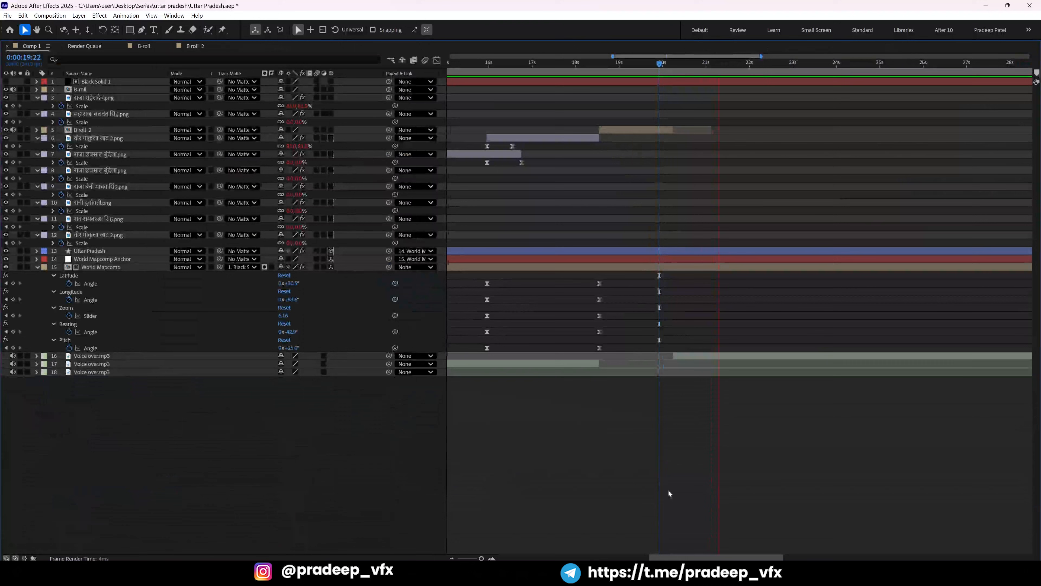
# Keyframe World Mapcomp's Latitude, Longitude, Zoom, Bearing and Pitch at about 20 s and again at 0:00:20:06, where the last voice-over clip begins.
pyautogui.click(701, 357)
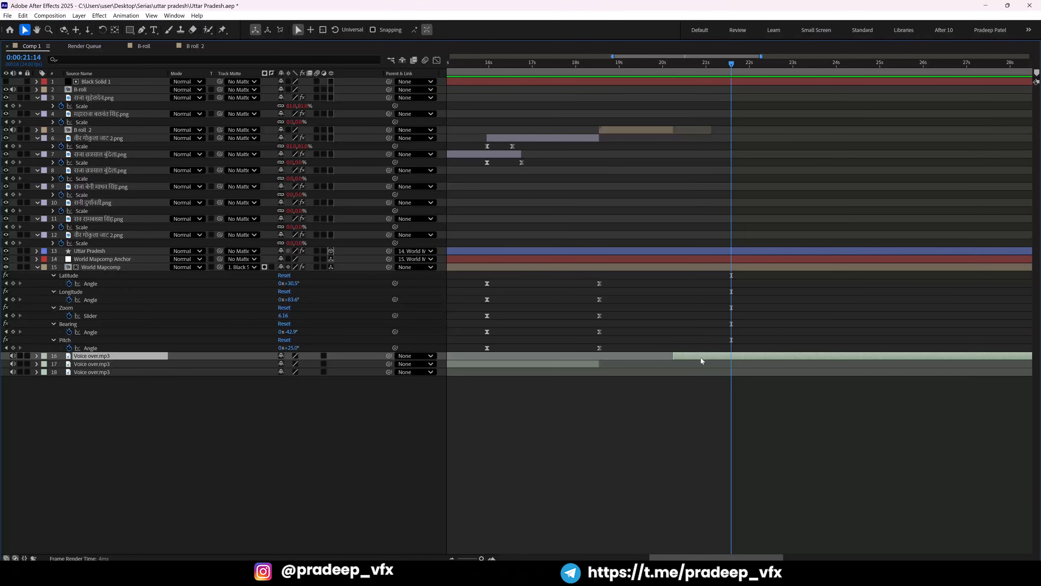
pyautogui.click(699, 391)
pyautogui.click(689, 357)
pyautogui.click(668, 268)
pyautogui.moveTo(13, 283); pyautogui.dragTo(14, 348)
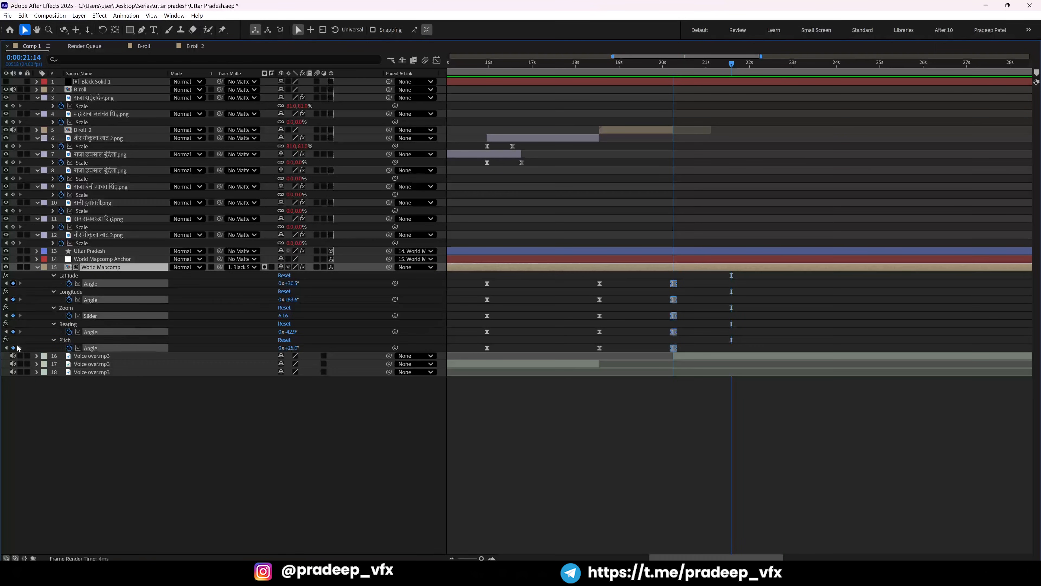
pyautogui.moveTo(679, 278); pyautogui.dragTo(662, 351)
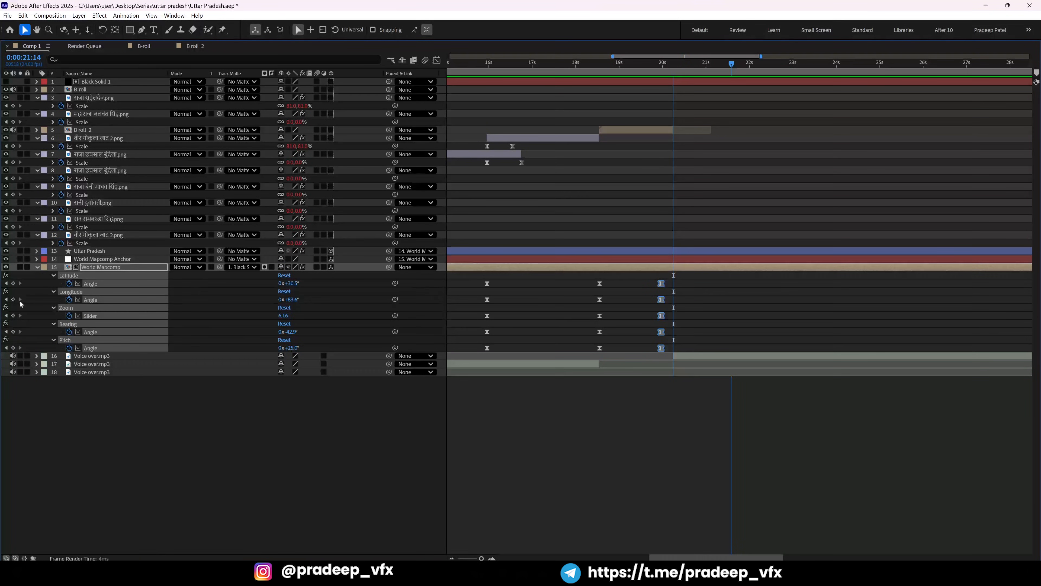
pyautogui.moveTo(13, 284); pyautogui.dragTo(15, 348)
# Reframe the map on Uttar Pradesh at 0:00:20:06 to about zoom 5.77, latitude 29.3°, longitude 82.4° and bearing -41.2°, and save the project.
pyautogui.press('`')
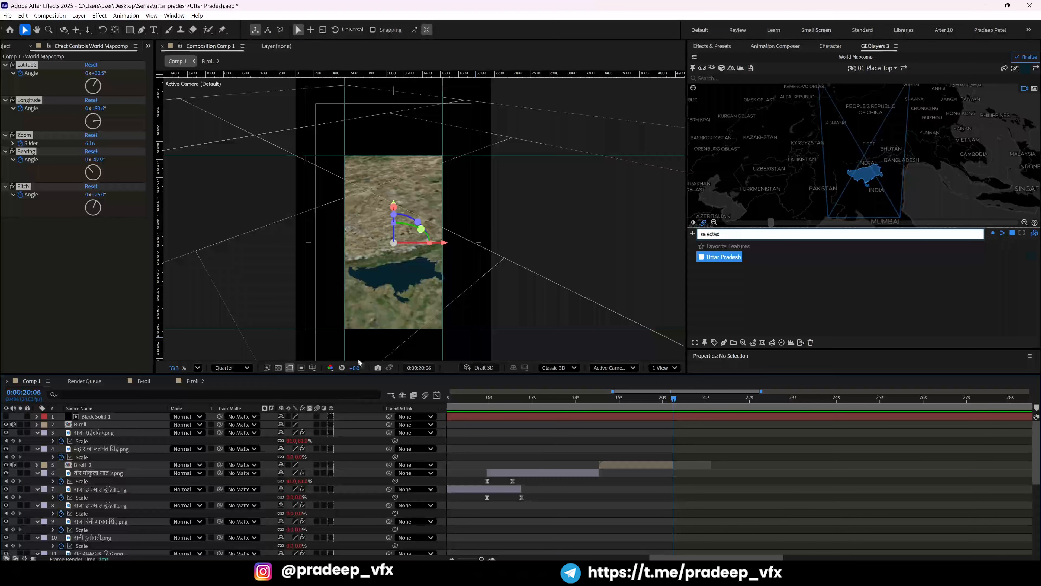
pyautogui.click(714, 222)
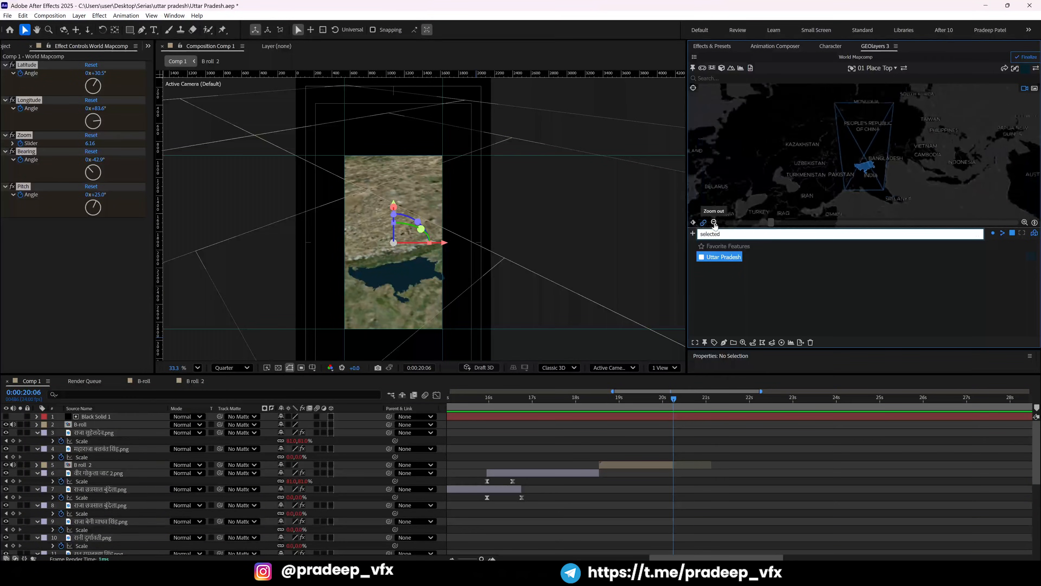
pyautogui.moveTo(849, 181); pyautogui.dragTo(848, 178)
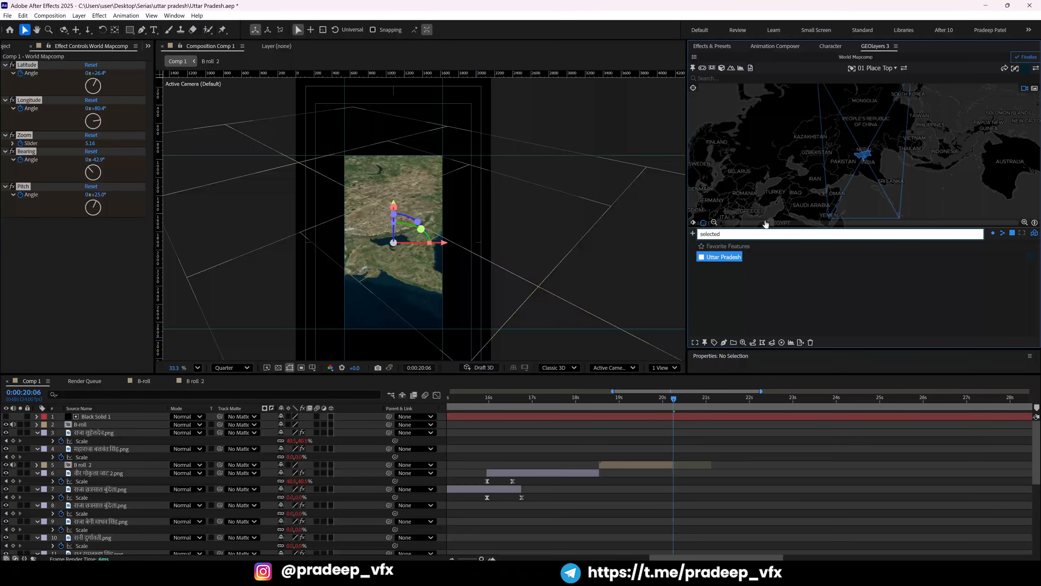
pyautogui.moveTo(770, 223); pyautogui.dragTo(927, 222)
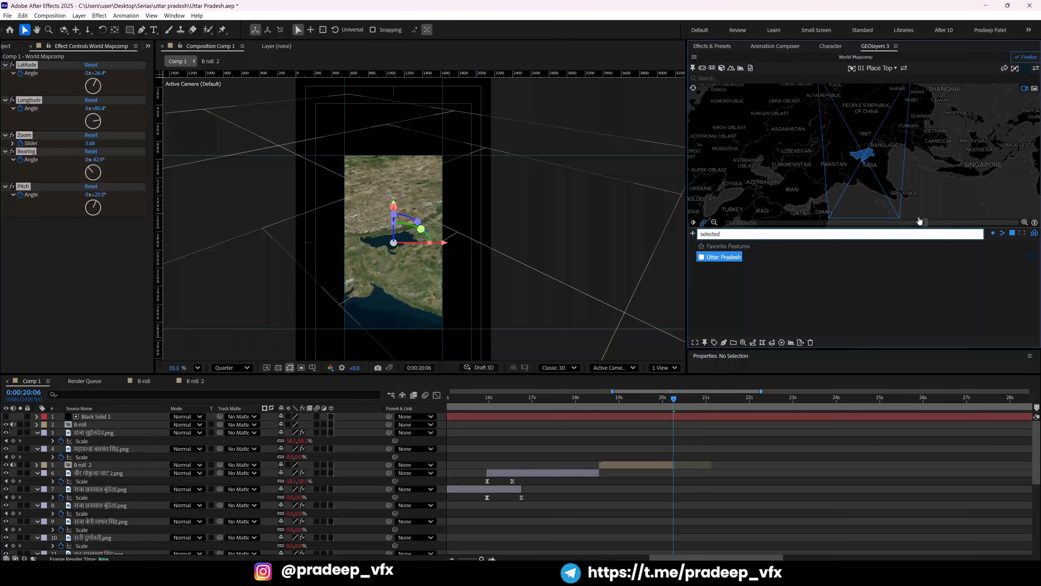
pyautogui.moveTo(855, 184)
pyautogui.mouseDown()
pyautogui.moveTo(862, 204)
pyautogui.moveTo(860, 189)
pyautogui.mouseUp()
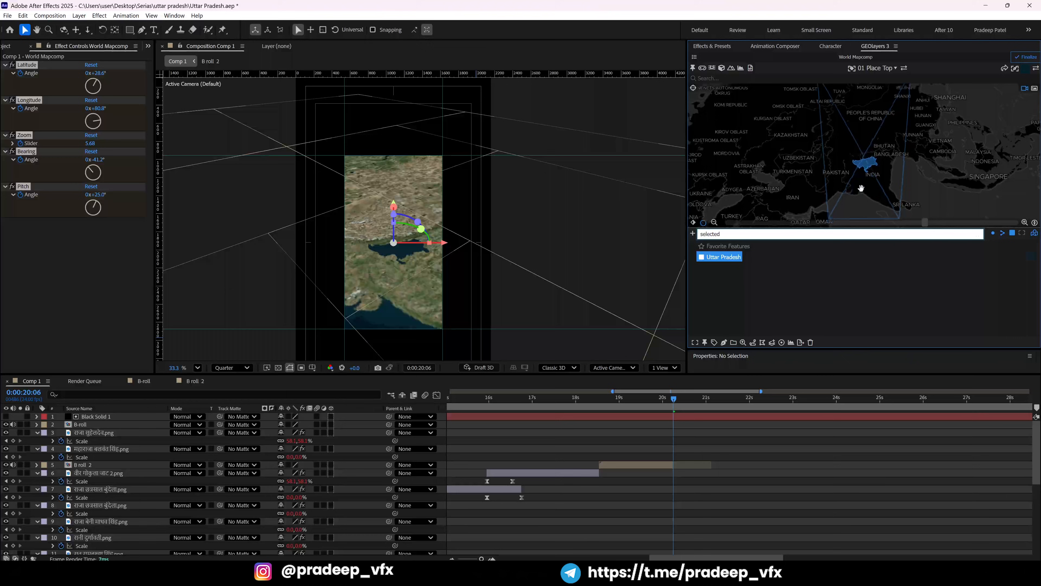
pyautogui.moveTo(924, 225); pyautogui.dragTo(952, 225)
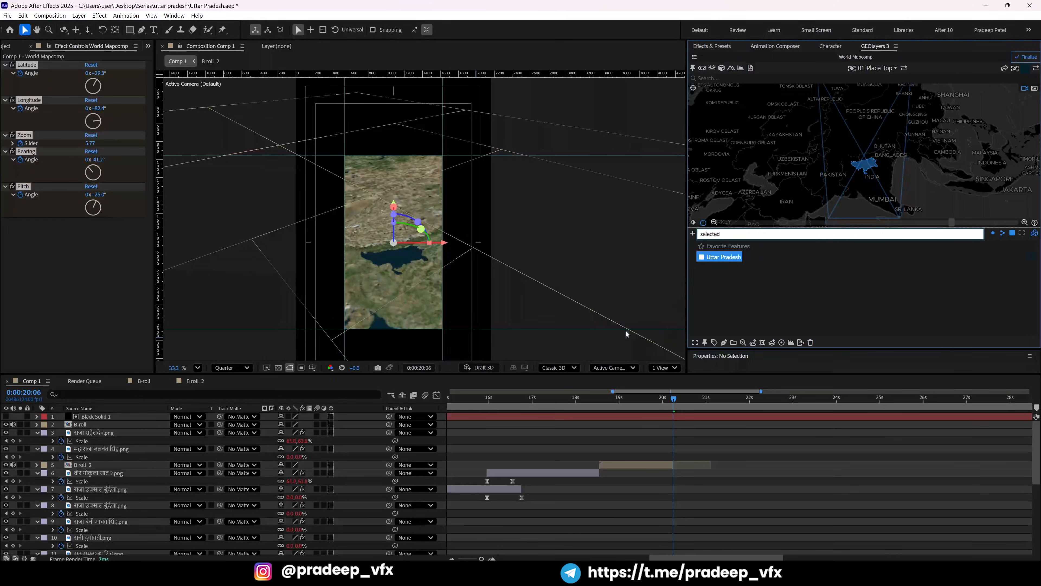
pyautogui.press('`')
pyautogui.press('`')
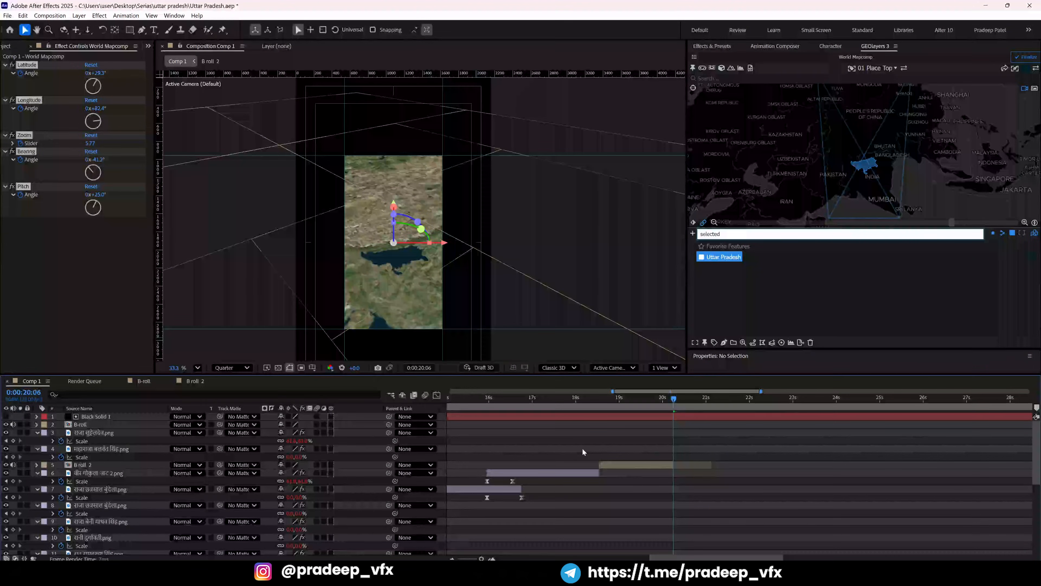
pyautogui.hotkey('ctrl', 's')
pyautogui.press('`')
pyautogui.press('`')
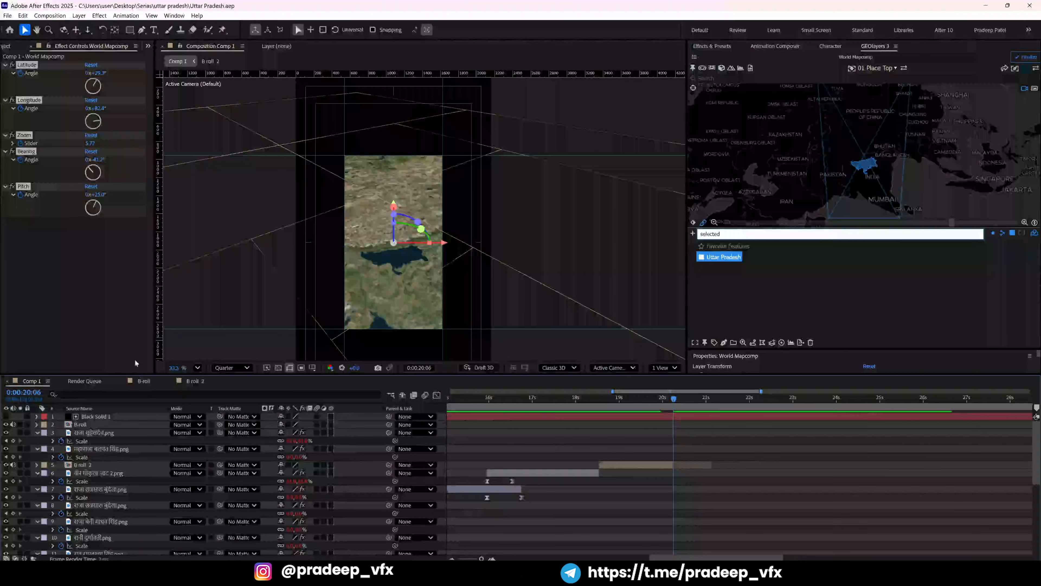
# Check the Uttar Pradesh script in Google Docs for the fourth hero and return to After Effects.
pyautogui.click(9, 45)
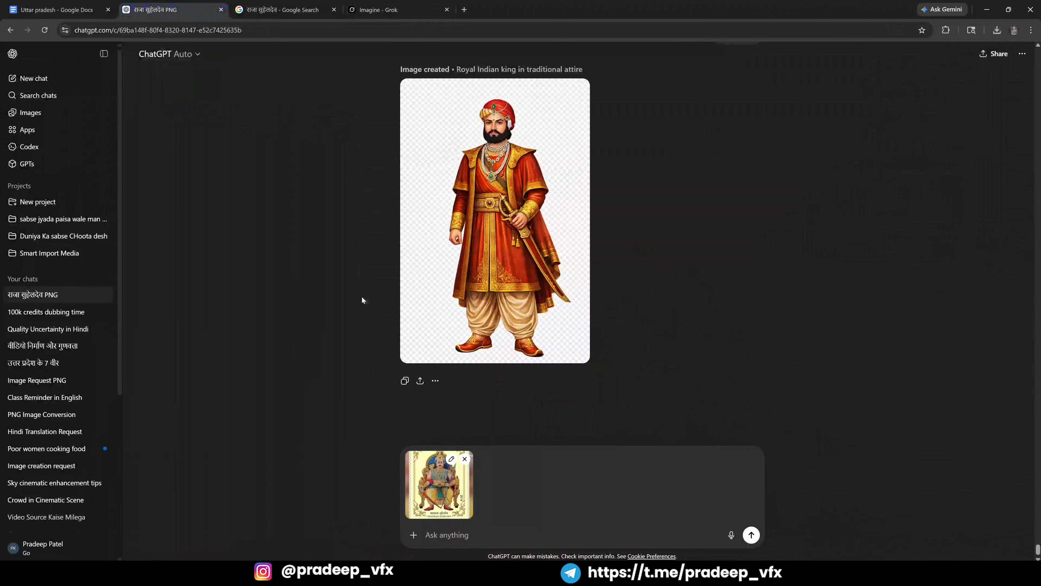
pyautogui.click(68, 8)
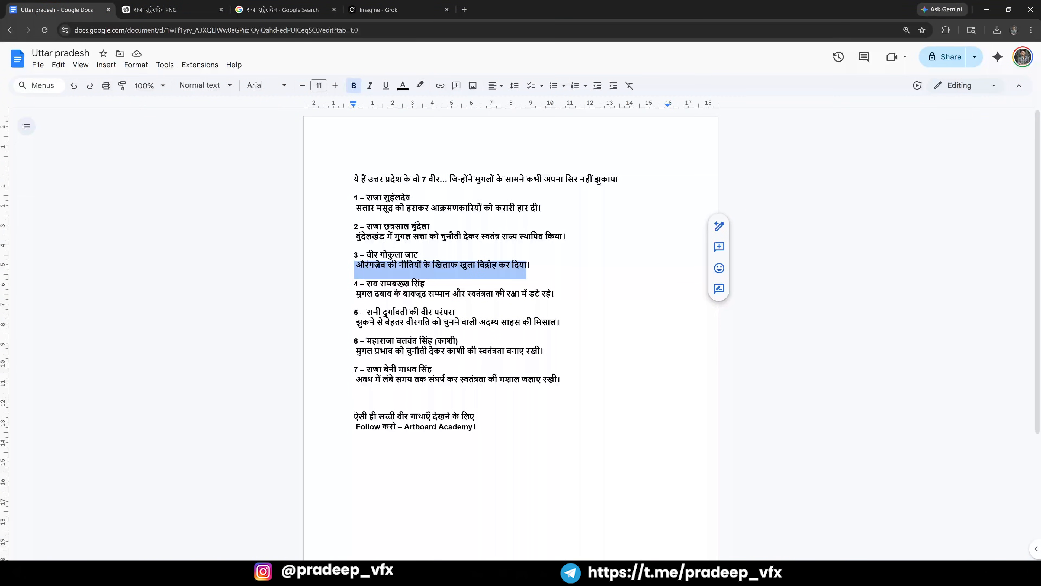
pyautogui.hotkey('alt', 'Tab')
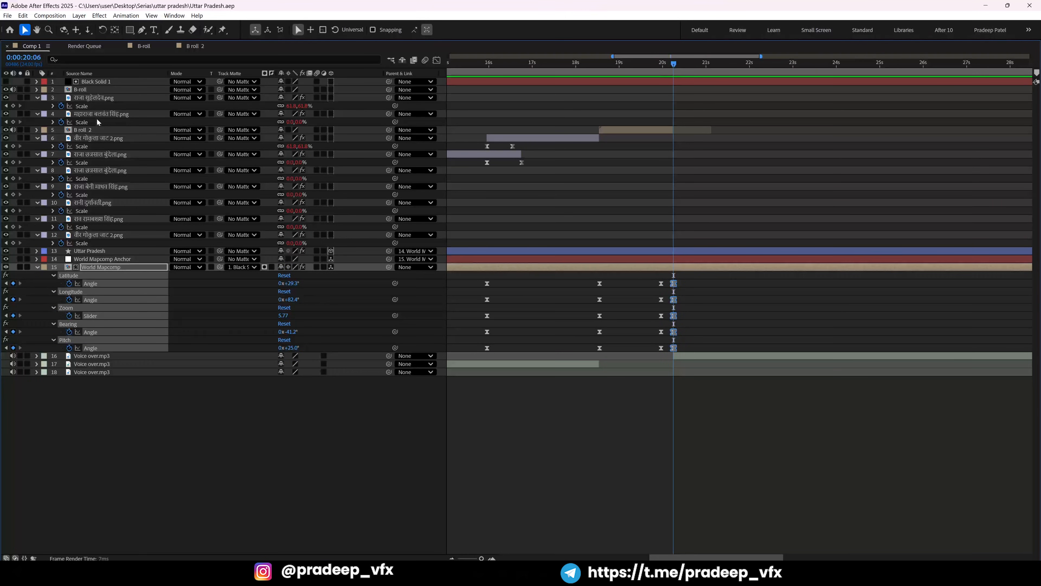
# Duplicate the राव रामबख्श सिंह.png layer and make the copy start at 0:00:20:06.
pyautogui.click(95, 220)
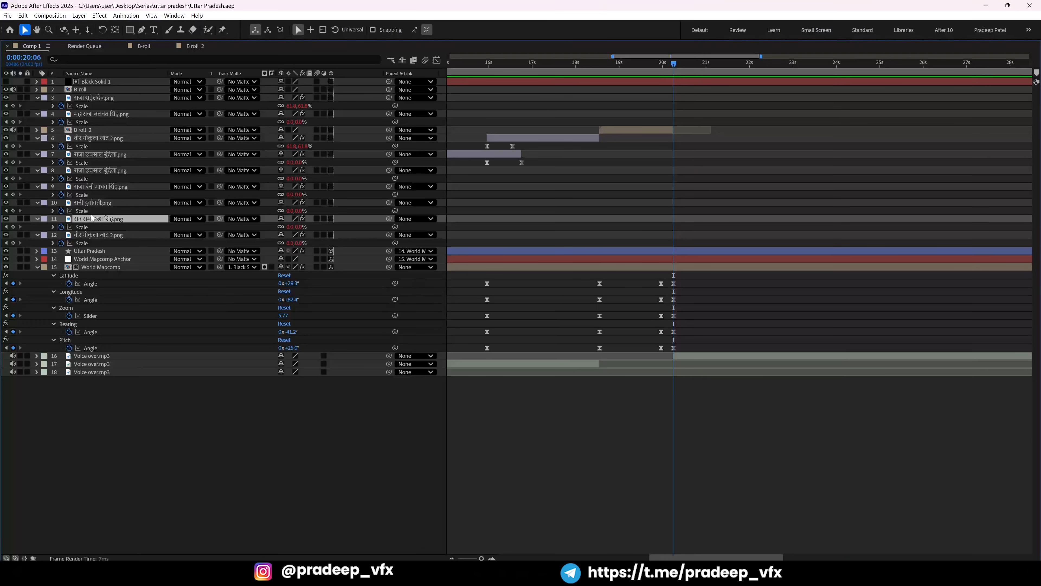
pyautogui.hotkey('ctrl', 'd')
pyautogui.press('[')
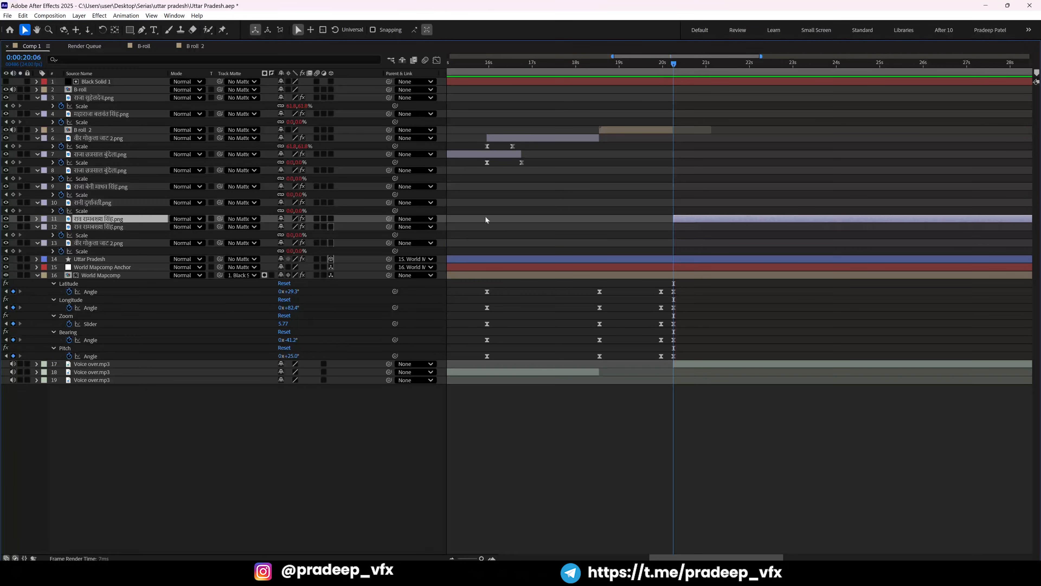
# Preview the copied figure over the map and set its Pixel Offset to about 129, -184, -148 so it stands on Uttar Pradesh.
pyautogui.press('`')
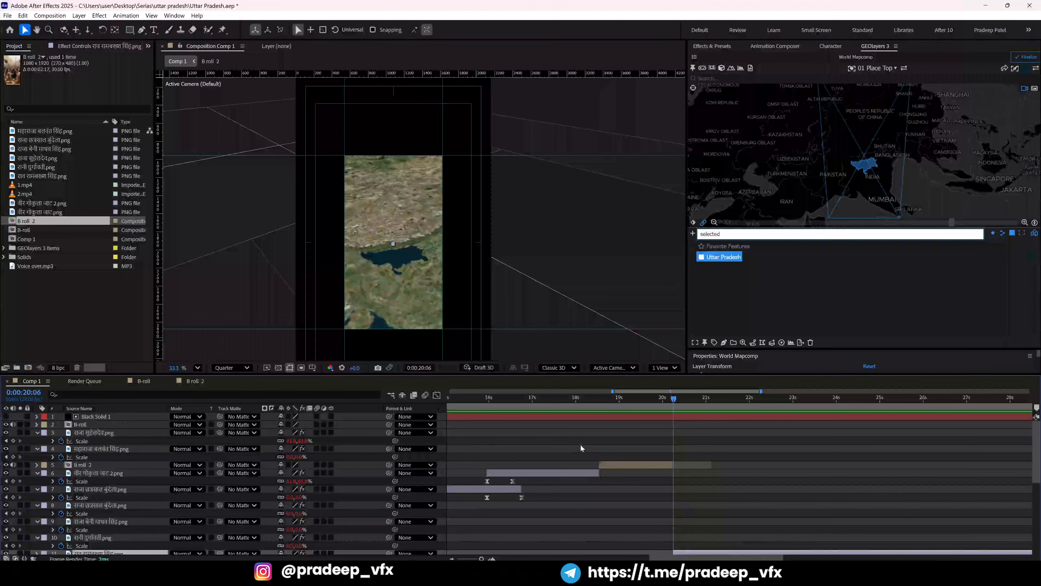
pyautogui.press('space')
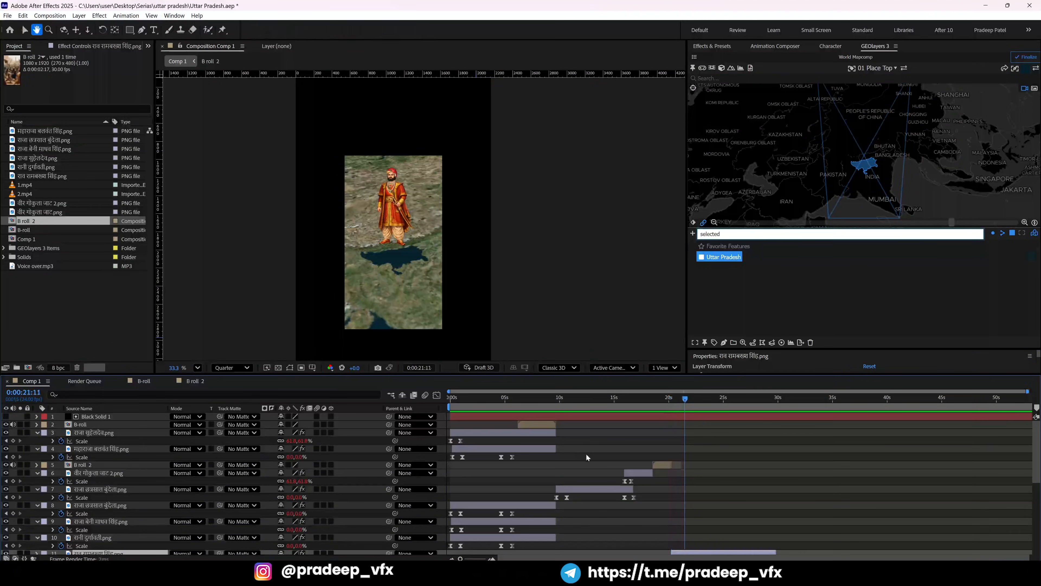
pyautogui.press('`')
pyautogui.press('`')
pyautogui.click(114, 46)
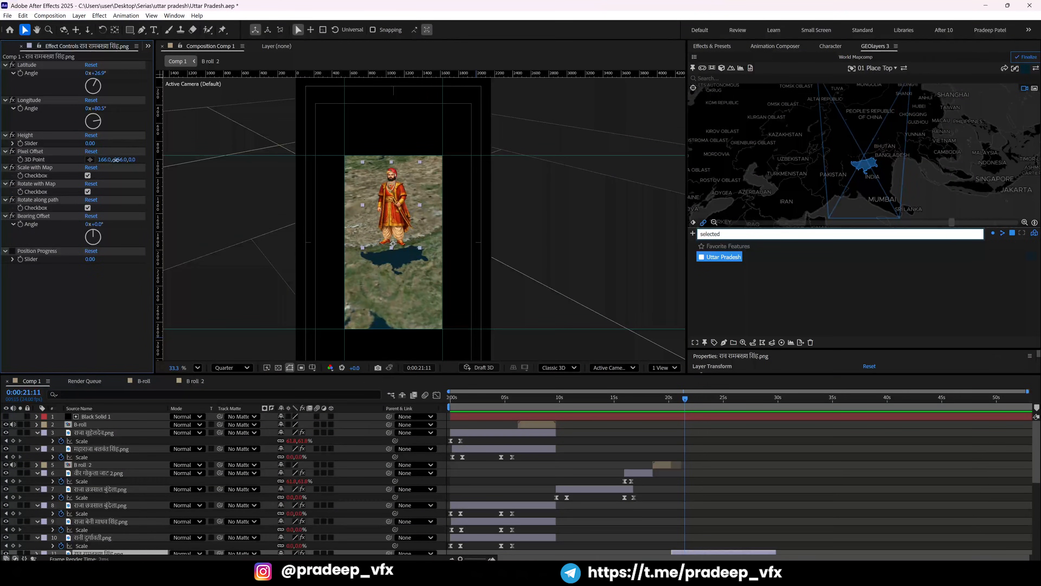
pyautogui.moveTo(117, 160); pyautogui.dragTo(100, 199)
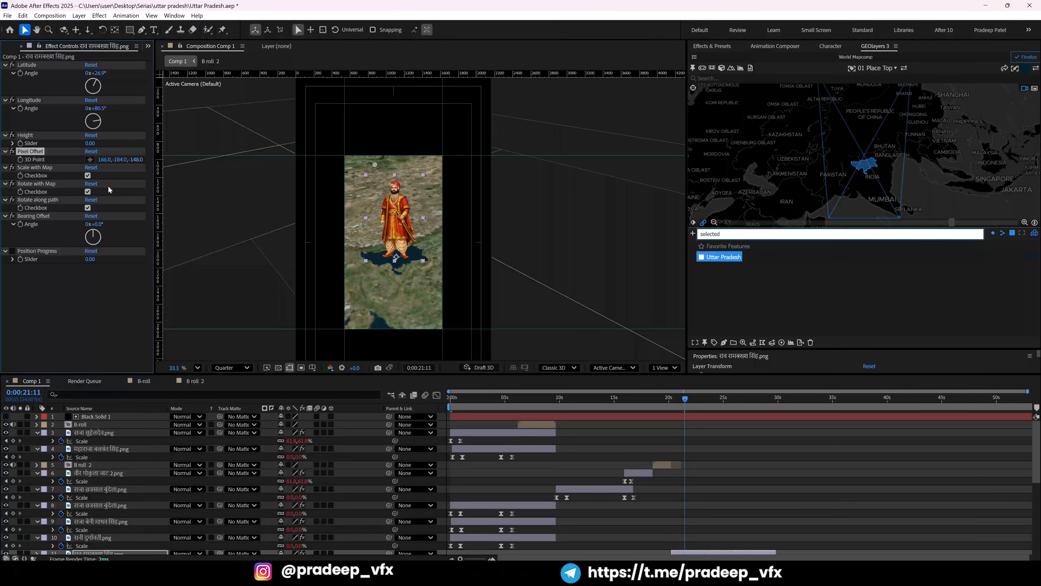
# Delete the last two Scale keyframes of the copied राव रामबख्श सिंह.png layer and play back its entrance from 0:00:20:06.
pyautogui.press('`')
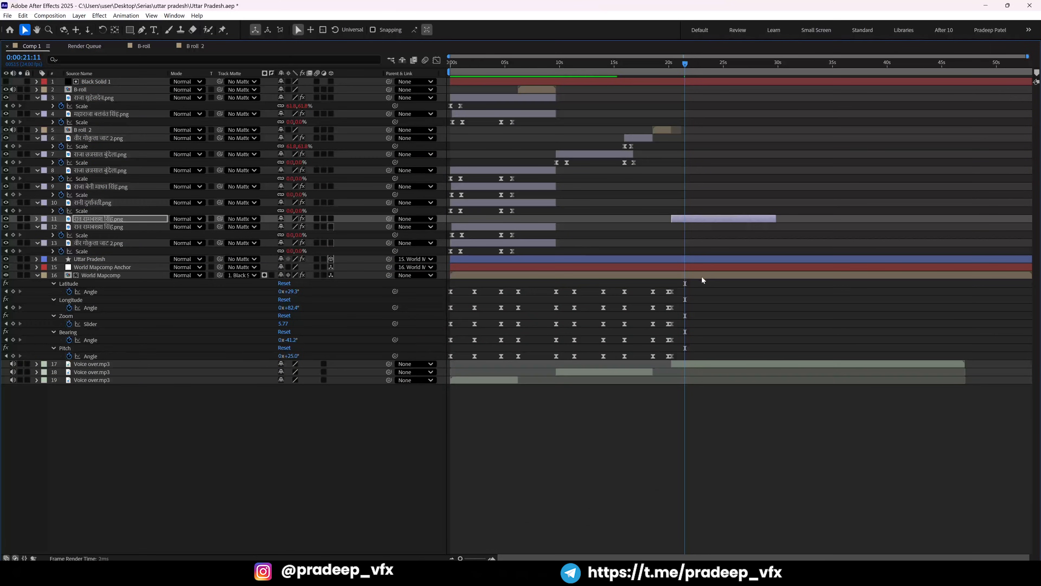
pyautogui.press('u')
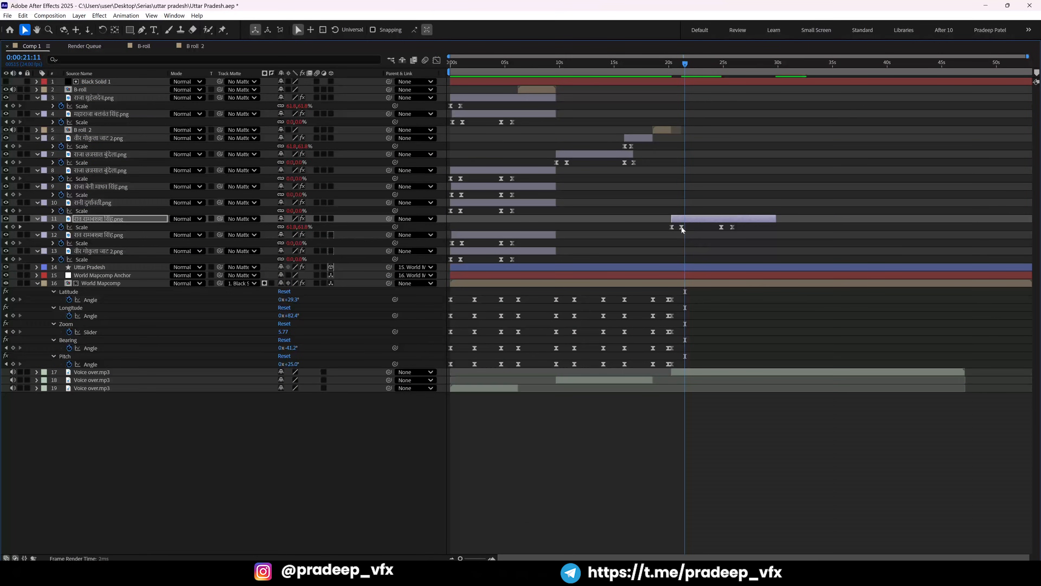
pyautogui.moveTo(682, 226); pyautogui.dragTo(761, 240)
pyautogui.press('Delete')
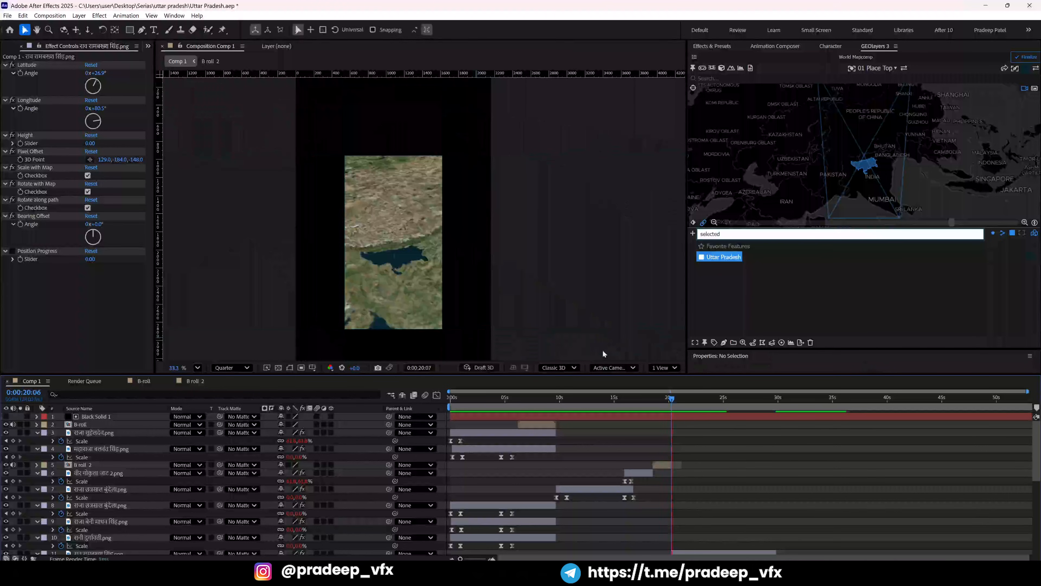
pyautogui.press('=')
pyautogui.press('space')
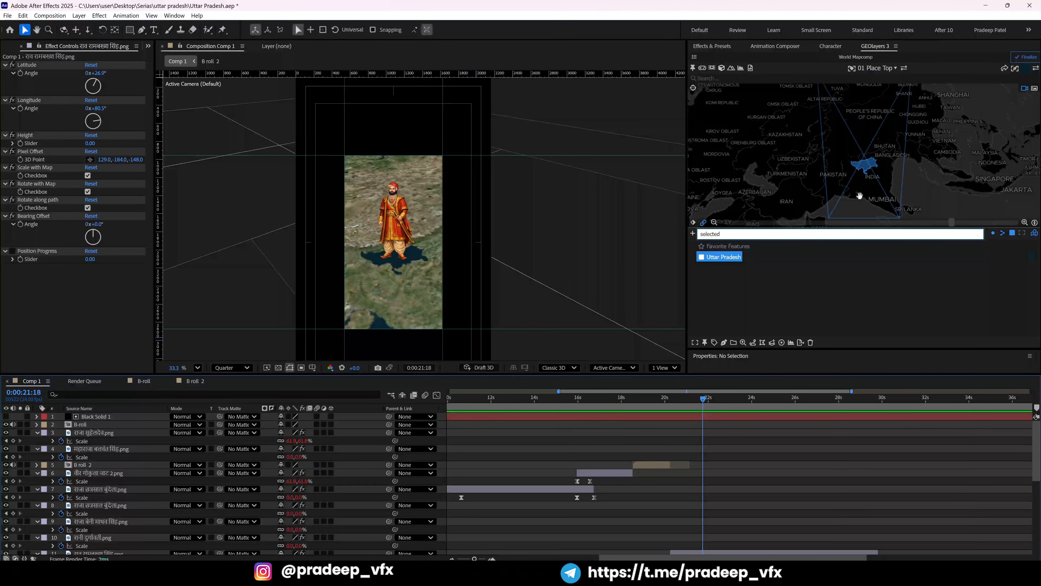
# Reframe the map at 0:00:21:18 to about zoom 6.16, latitude 31.2° and longitude 84.5°, and set the figure's Pixel Offset Z to -260.
pyautogui.scroll(2, 863, 167)
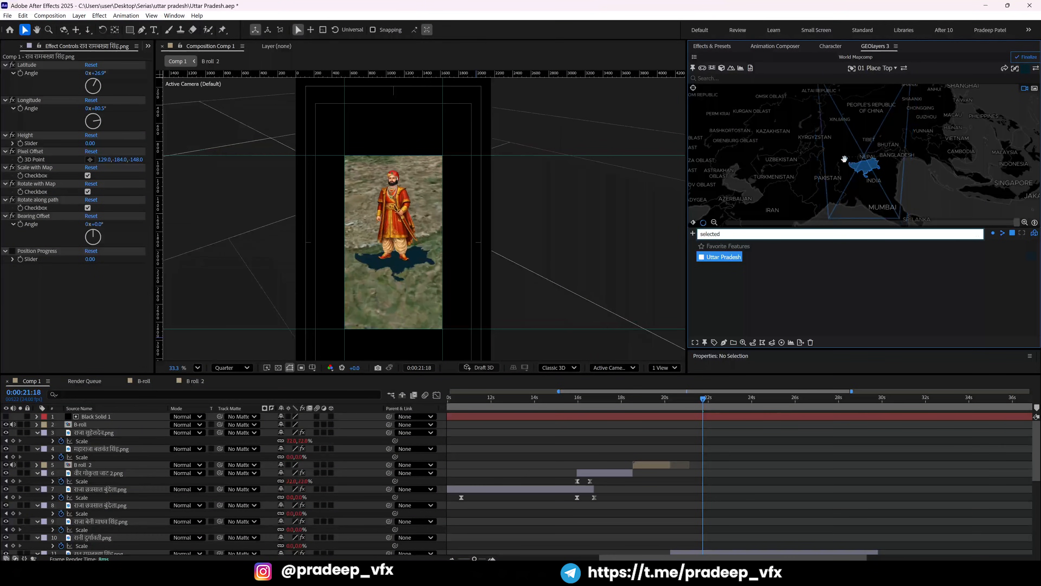
pyautogui.scroll(2, 862, 167)
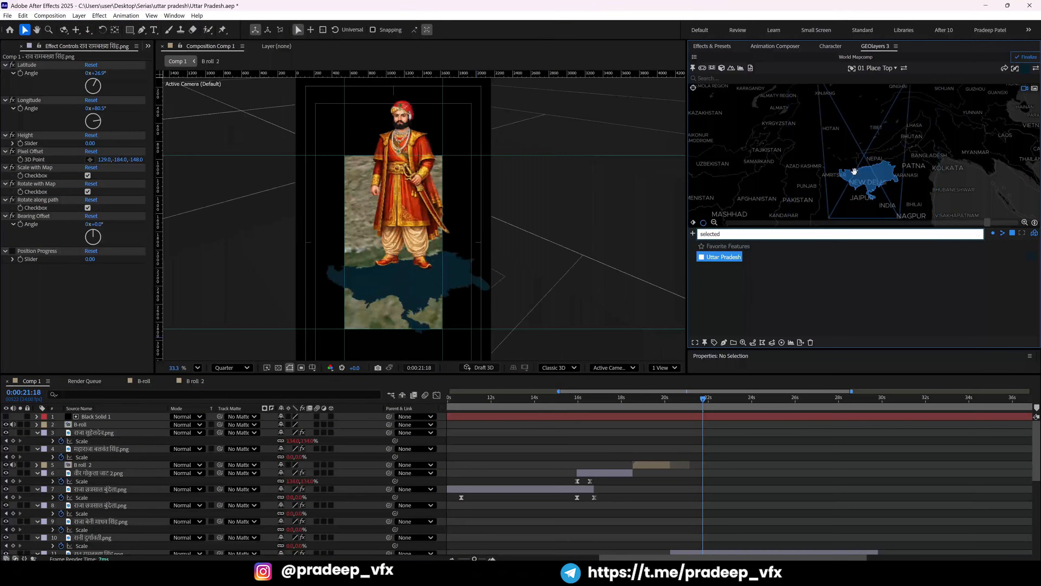
pyautogui.moveTo(986, 224); pyautogui.dragTo(844, 227)
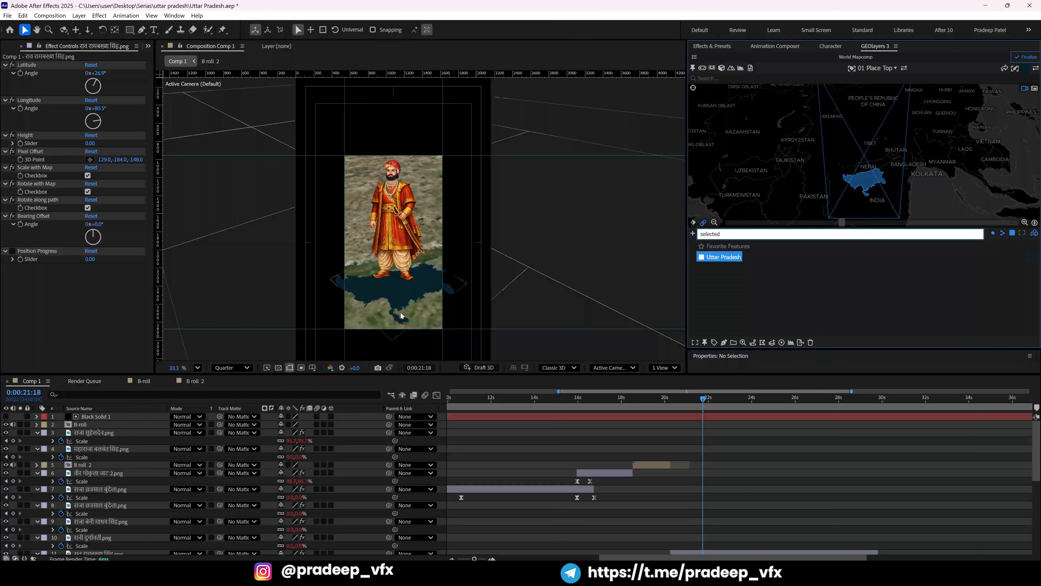
pyautogui.moveTo(844, 229); pyautogui.dragTo(807, 224)
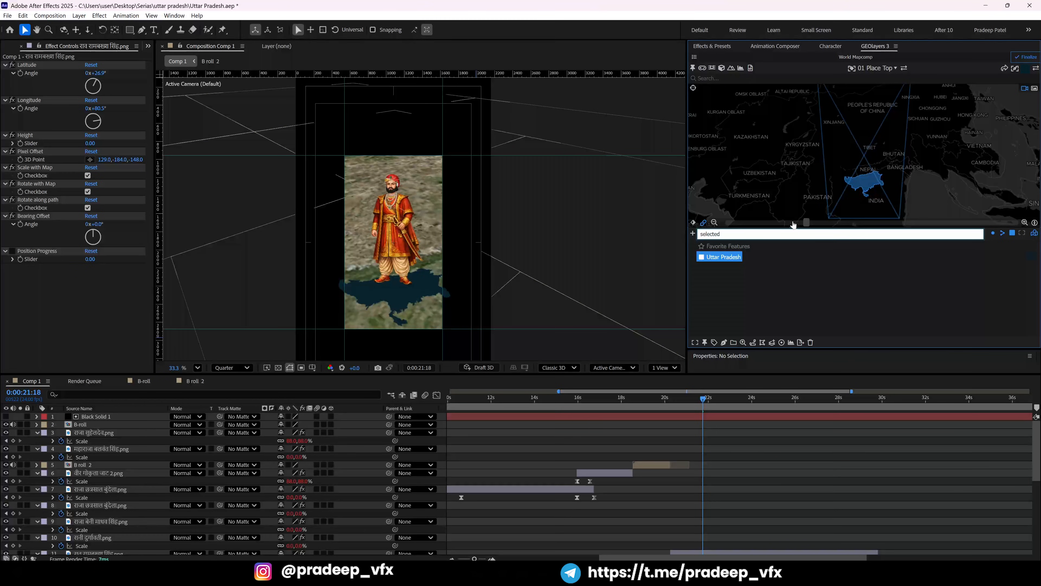
pyautogui.moveTo(807, 225); pyautogui.dragTo(771, 224)
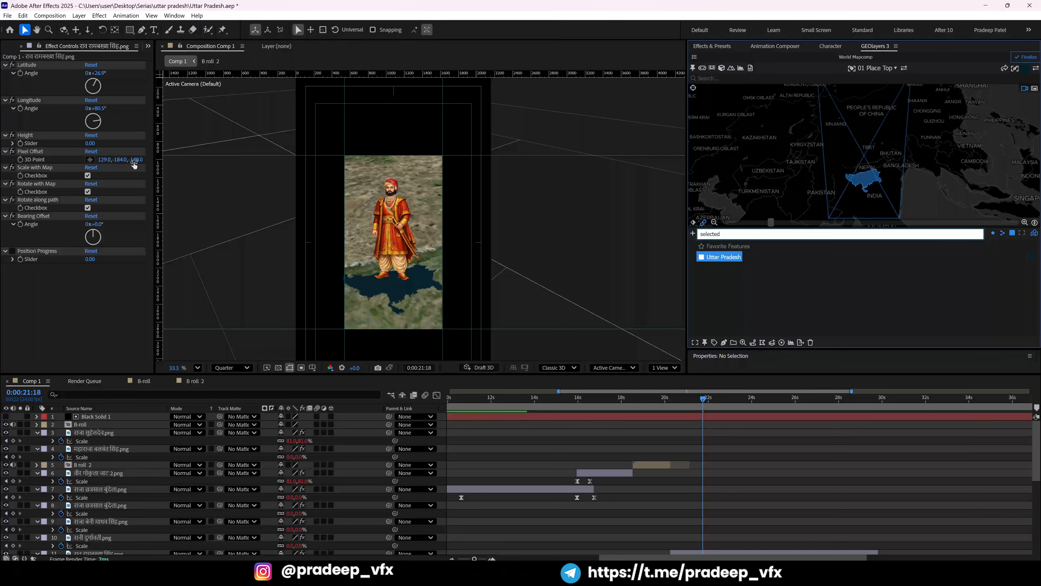
pyautogui.moveTo(136, 164); pyautogui.dragTo(114, 190)
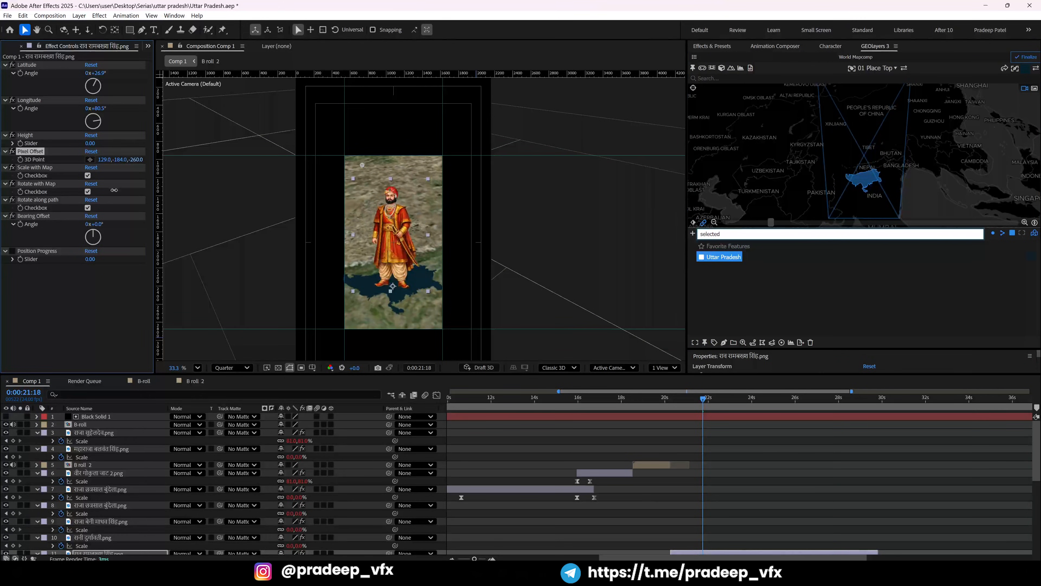
# Play back the figure's entrance and the map move from the Scale keyframe at 0:00:20:22.
pyautogui.press('`')
pyautogui.press('j')
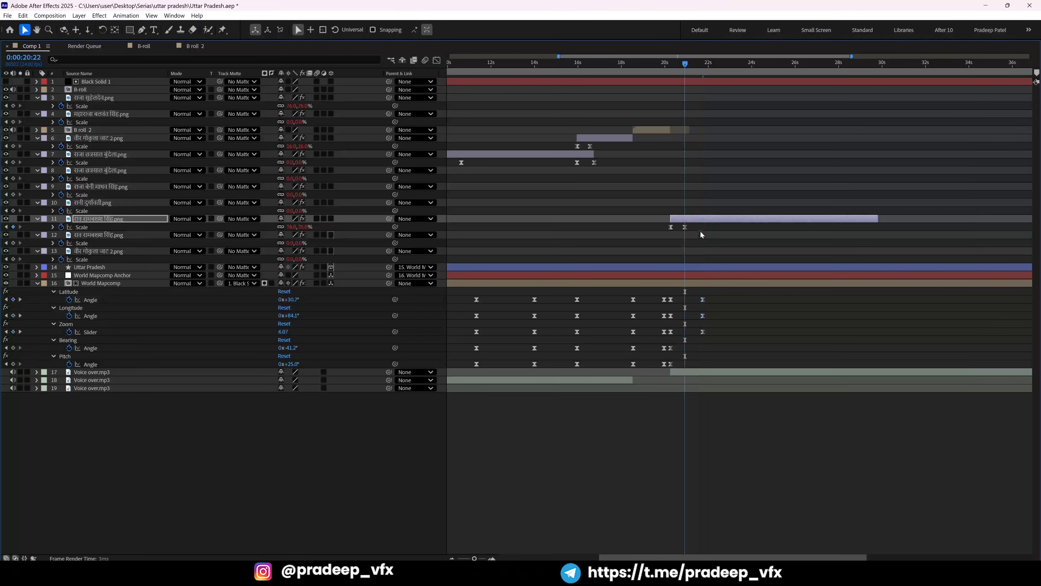
pyautogui.click(702, 220)
pyautogui.press('`')
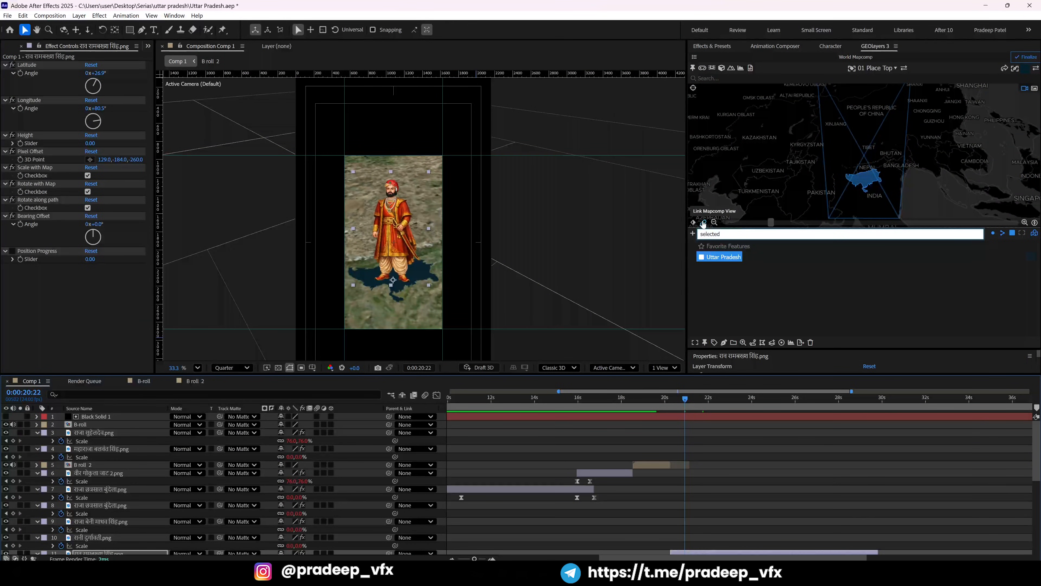
pyautogui.press(';')
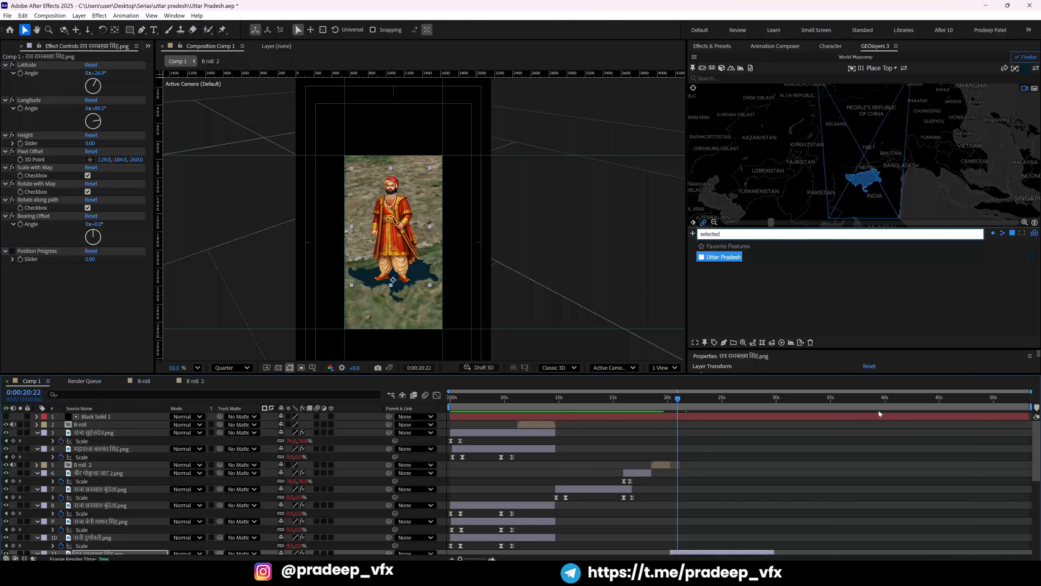
pyautogui.press('`')
pyautogui.press('`')
pyautogui.press('space')
pyautogui.press('=')
pyautogui.press('=')
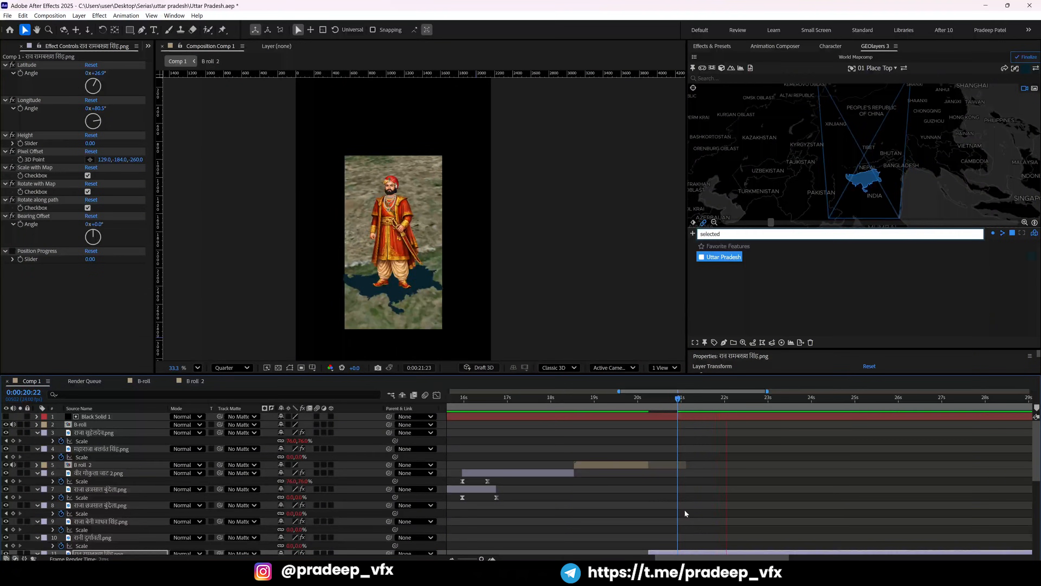
pyautogui.press('`')
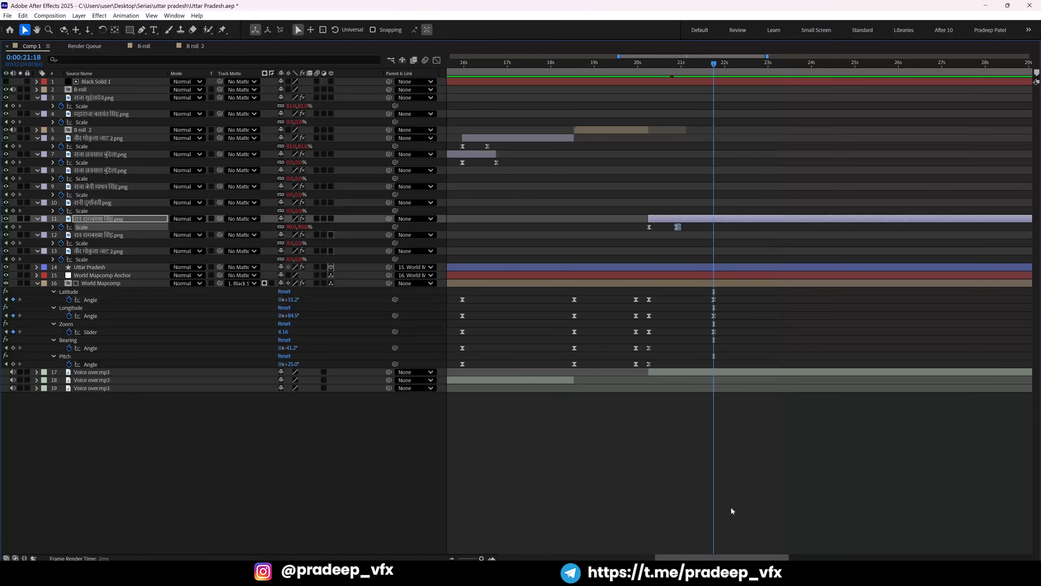
# Add Bearing and Pitch keyframes to World Mapcomp at 0:00:21:18.
pyautogui.click(13, 348)
pyautogui.click(13, 364)
pyautogui.press('`')
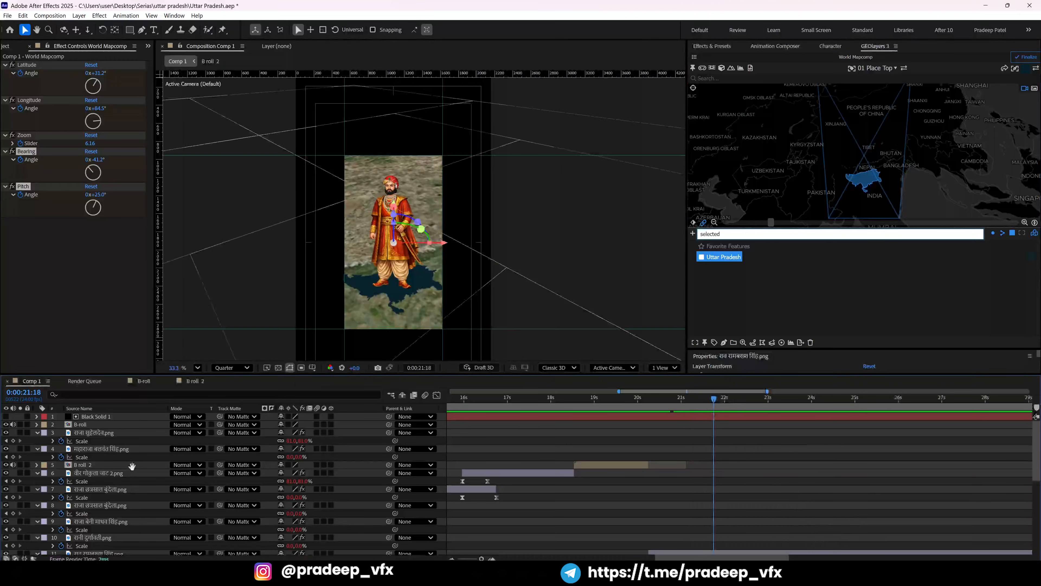
# Play back the animation from 0:00:21:18 and stop at 0:00:23:04 to time the next camera move.
pyautogui.press('space')
pyautogui.press('-')
pyautogui.press('-')
pyautogui.press('=')
pyautogui.press('`')
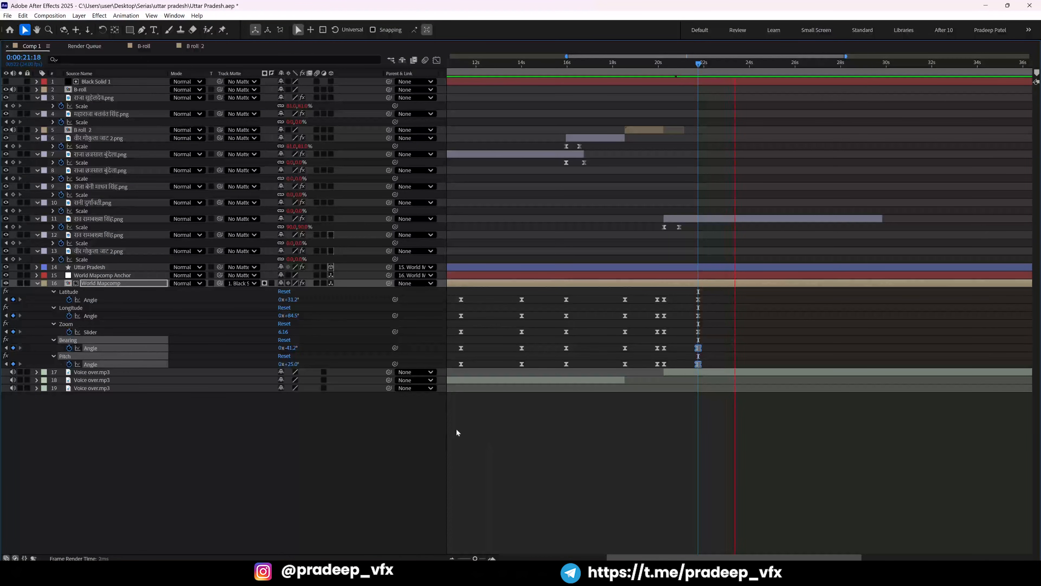
pyautogui.click(706, 65)
pyautogui.press('`')
pyautogui.press('space')
pyautogui.press('space')
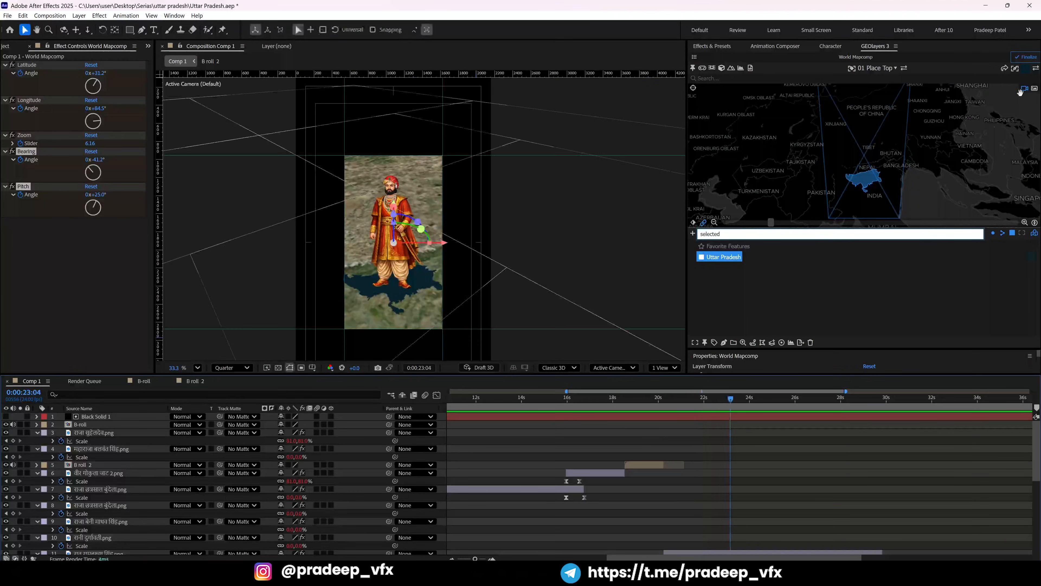
# Reframe the map at 0:00:23:04 to about latitude 29.9°, longitude 85.1° and bearing -59.6°, and add a Zoom keyframe.
pyautogui.moveTo(872, 196); pyautogui.dragTo(876, 168)
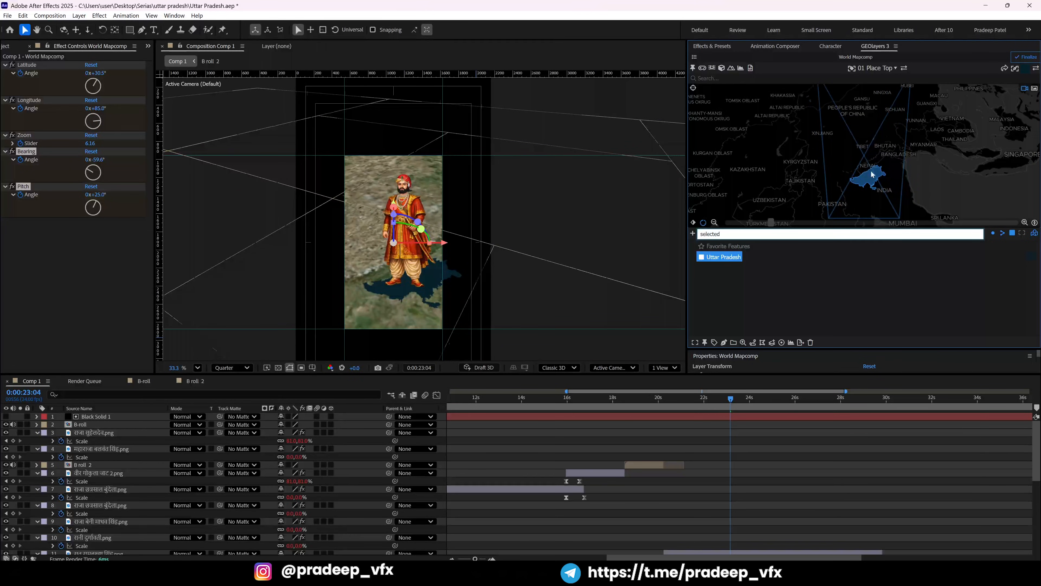
pyautogui.moveTo(870, 169); pyautogui.dragTo(867, 168)
pyautogui.press('`')
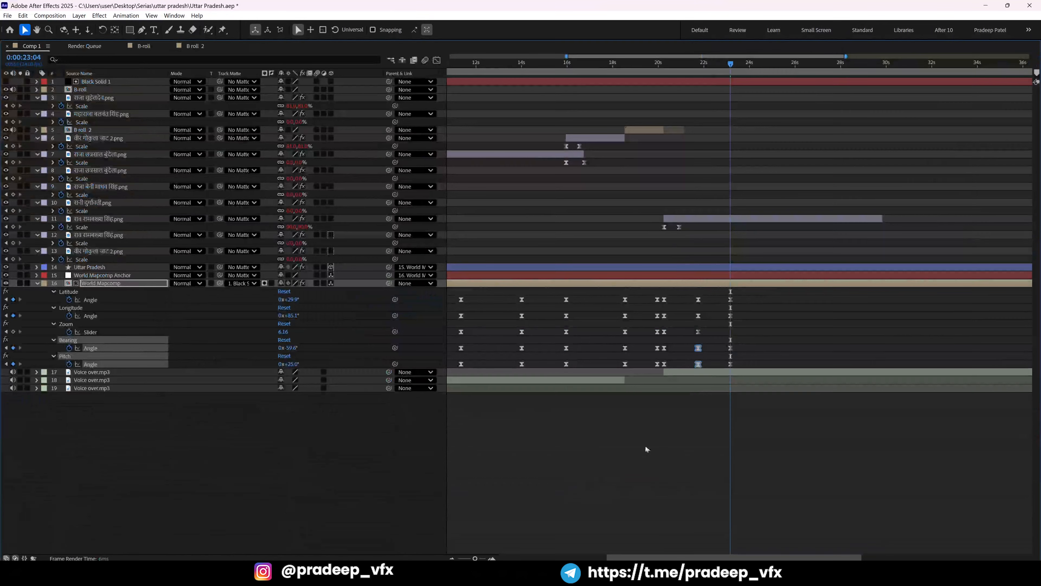
pyautogui.press('`')
pyautogui.press('`')
pyautogui.click(13, 332)
pyautogui.press('`')
# Reframe the map at 0:00:25:20 to about latitude 30.8°, longitude 84.2° and bearing -41.6°, and add a Zoom keyframe.
pyautogui.press('space')
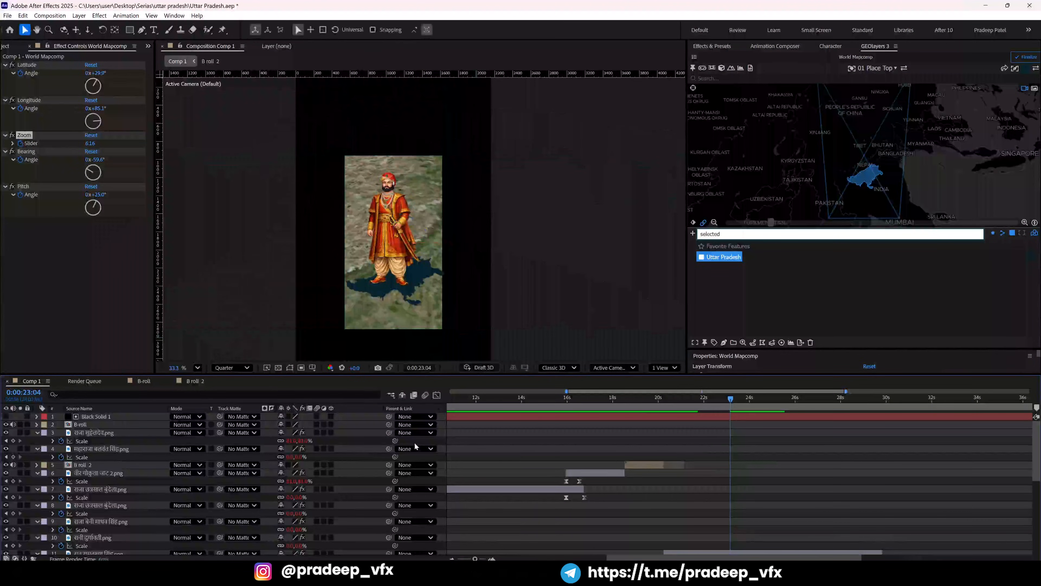
pyautogui.scroll(-2, 495, 456)
pyautogui.press('`')
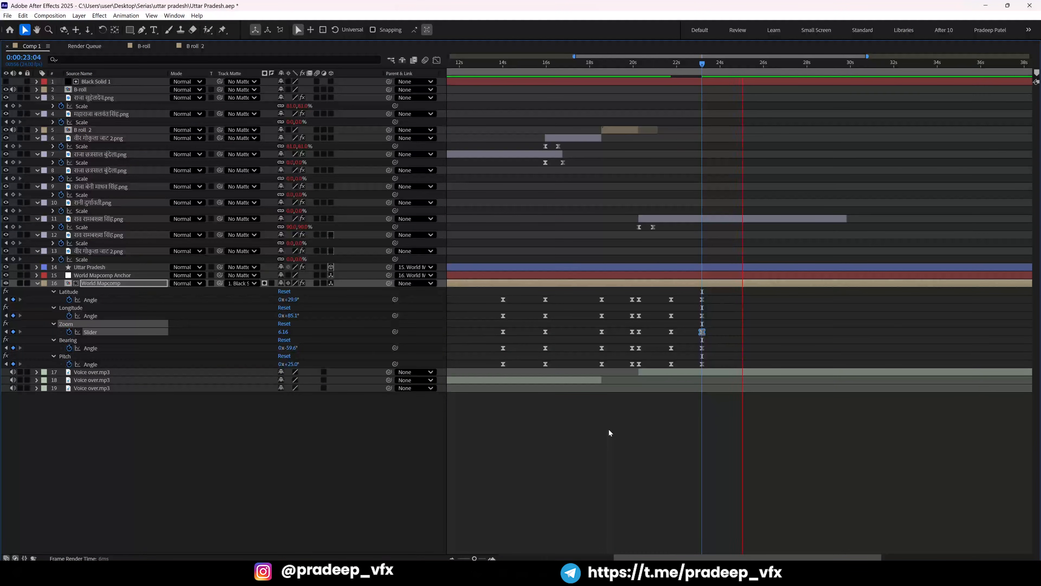
pyautogui.press('`')
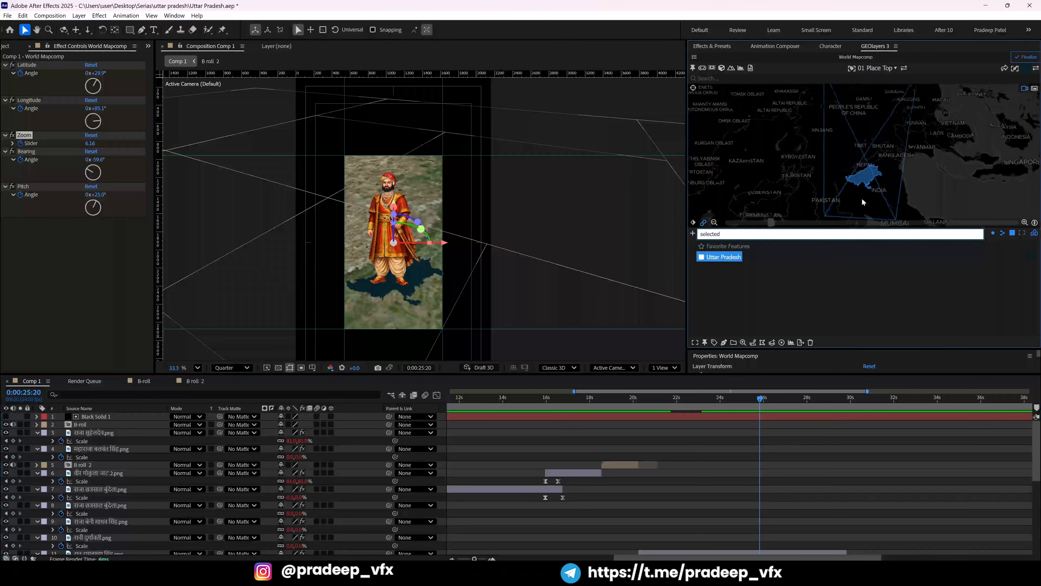
pyautogui.moveTo(858, 197); pyautogui.dragTo(852, 181)
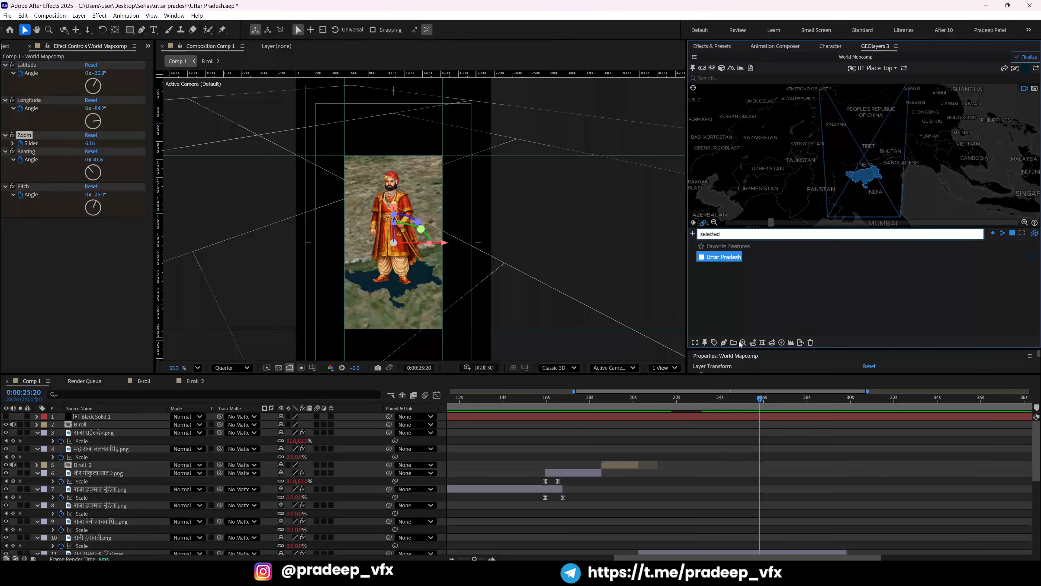
pyautogui.press('`')
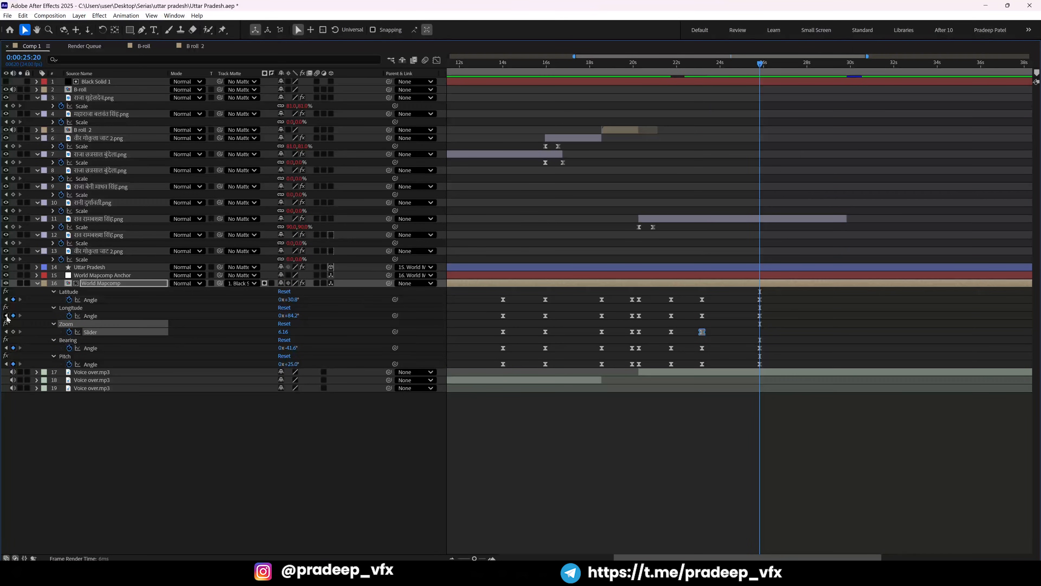
pyautogui.click(12, 332)
pyautogui.click(576, 461)
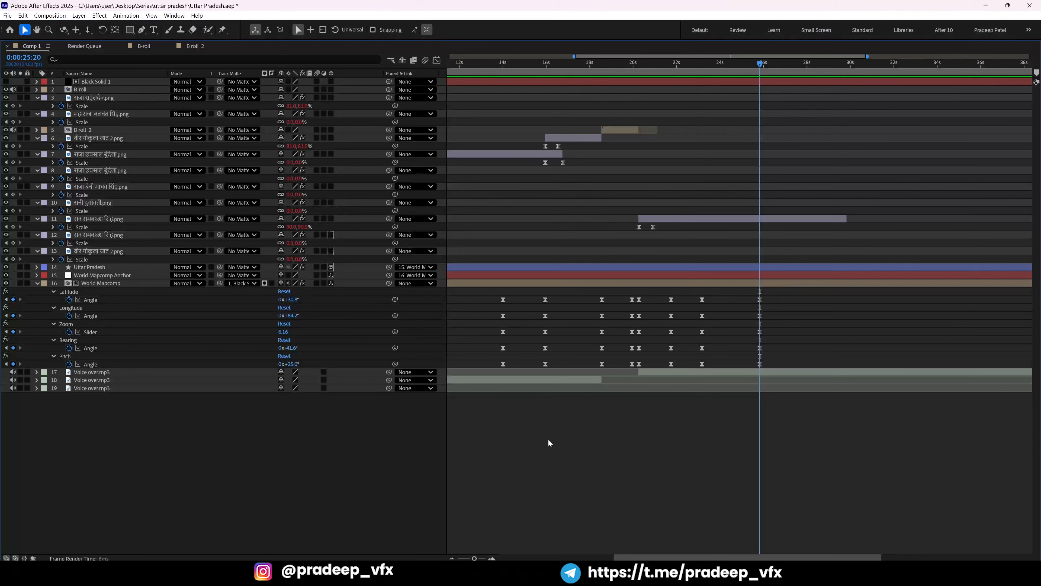
# Play back the animation from 0:00:25:20 with the whole composition in view.
pyautogui.press('`')
pyautogui.press('-')
pyautogui.press('`')
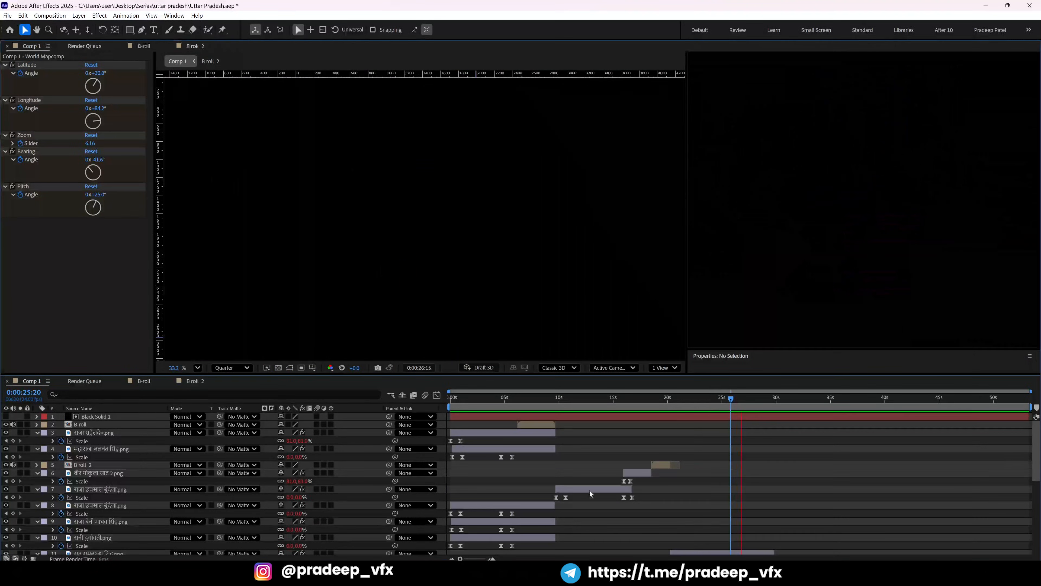
pyautogui.press('space')
pyautogui.press('space')
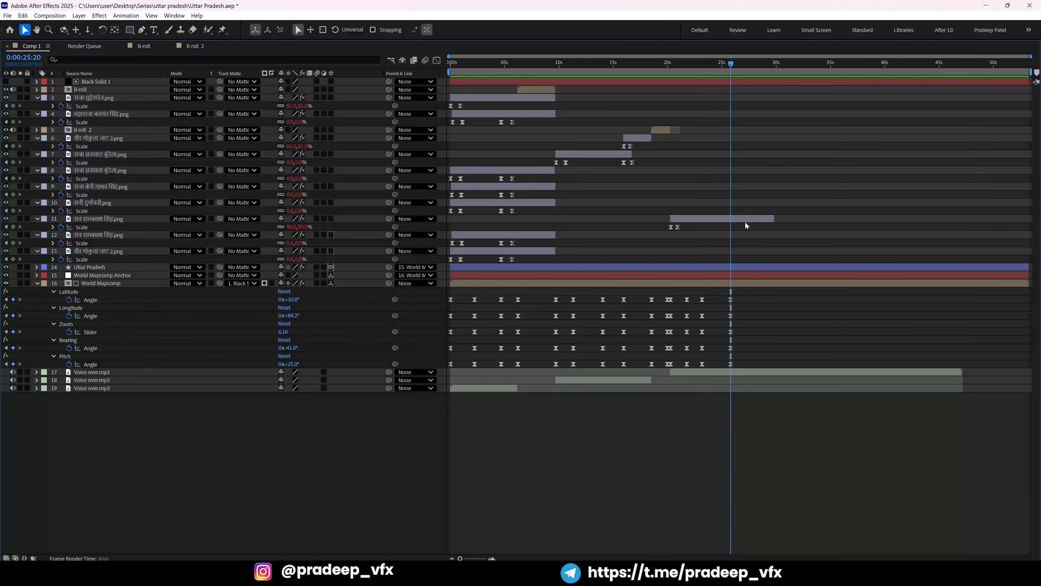
# Copy the visible राव रामबख्श सिंह.png figure's second Scale keyframe to 0:00:25:20 and its first to 0:00:26:14, and save the project.
pyautogui.click(744, 221)
pyautogui.click(683, 230)
pyautogui.click(678, 228)
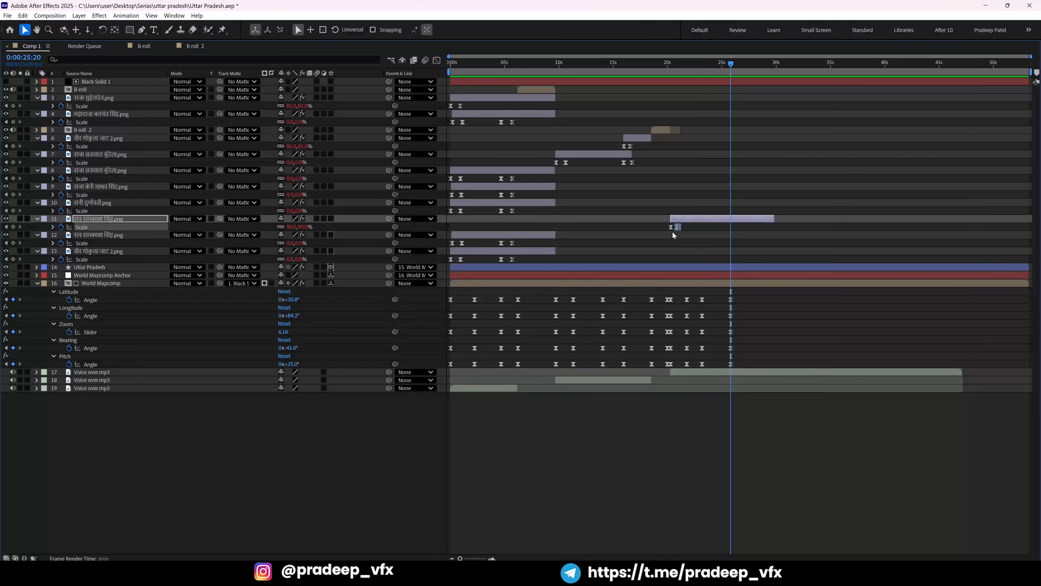
pyautogui.hotkey('ctrl', 'v')
pyautogui.click(670, 227)
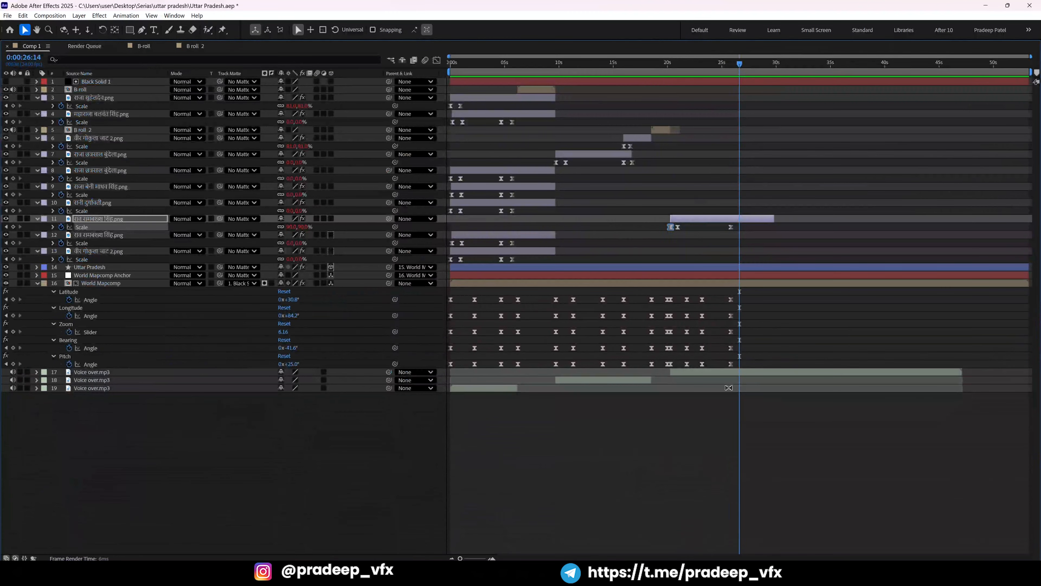
pyautogui.hotkey('ctrl', 'v')
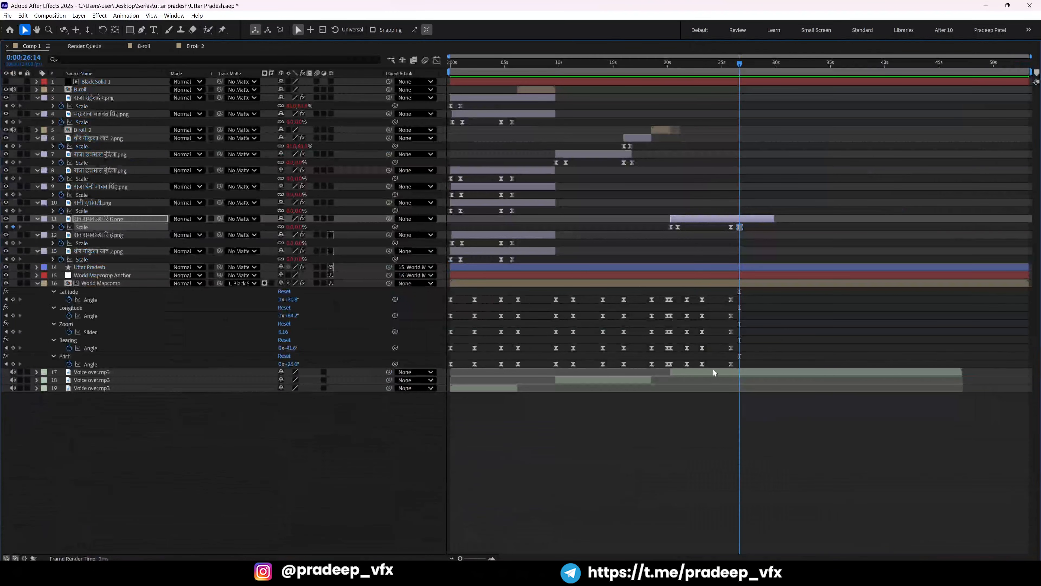
pyautogui.hotkey('ctrl', 's')
# Duplicate the रानी दुर्गावती.png layer and start the copy at 0:00:25:20.
pyautogui.click(90, 100)
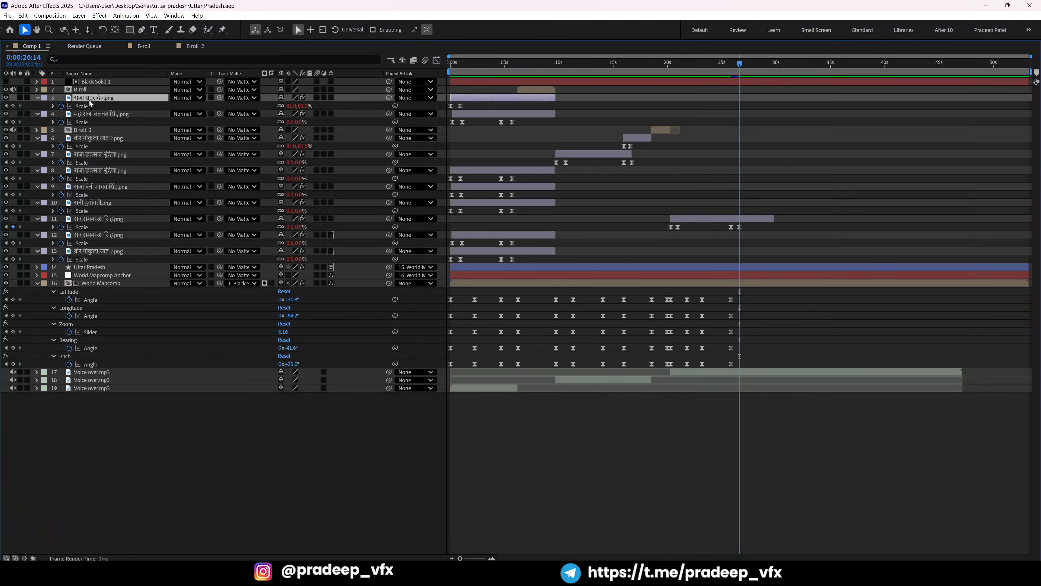
pyautogui.click(87, 156)
pyautogui.click(90, 202)
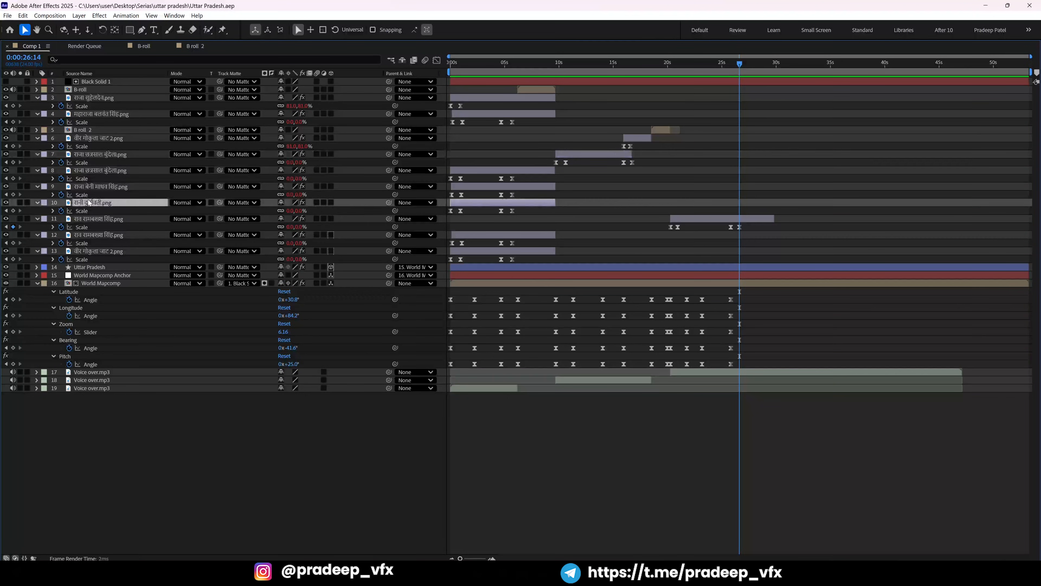
pyautogui.hotkey('ctrl', 'd')
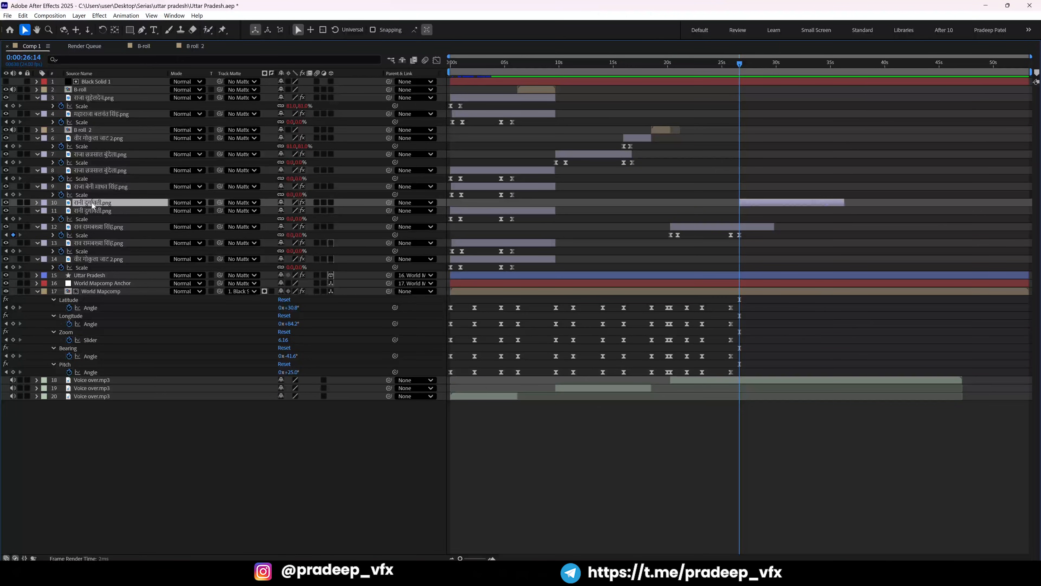
pyautogui.press('[')
pyautogui.press('=')
pyautogui.press('=')
pyautogui.press('=')
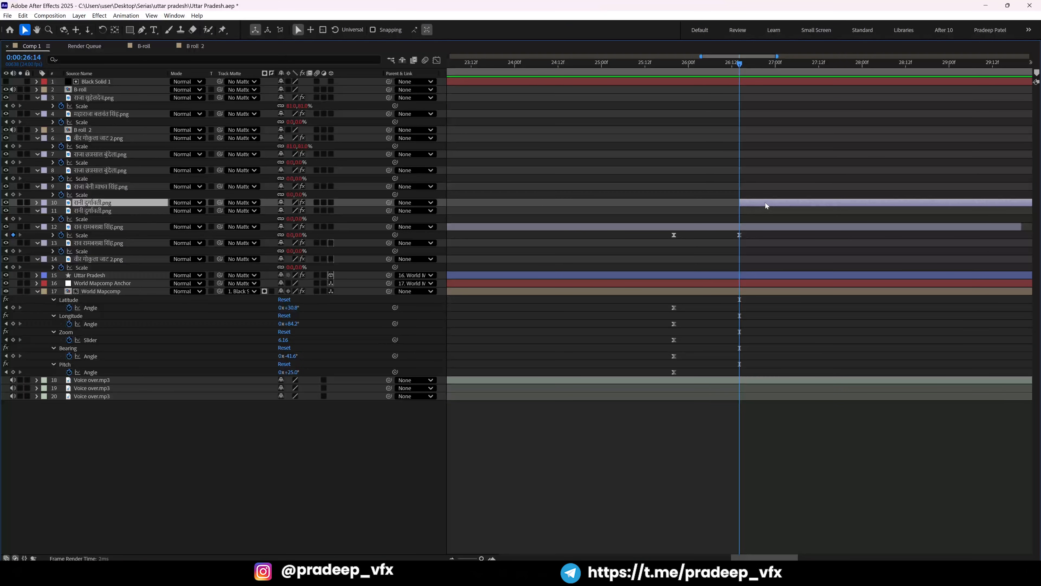
pyautogui.press('j')
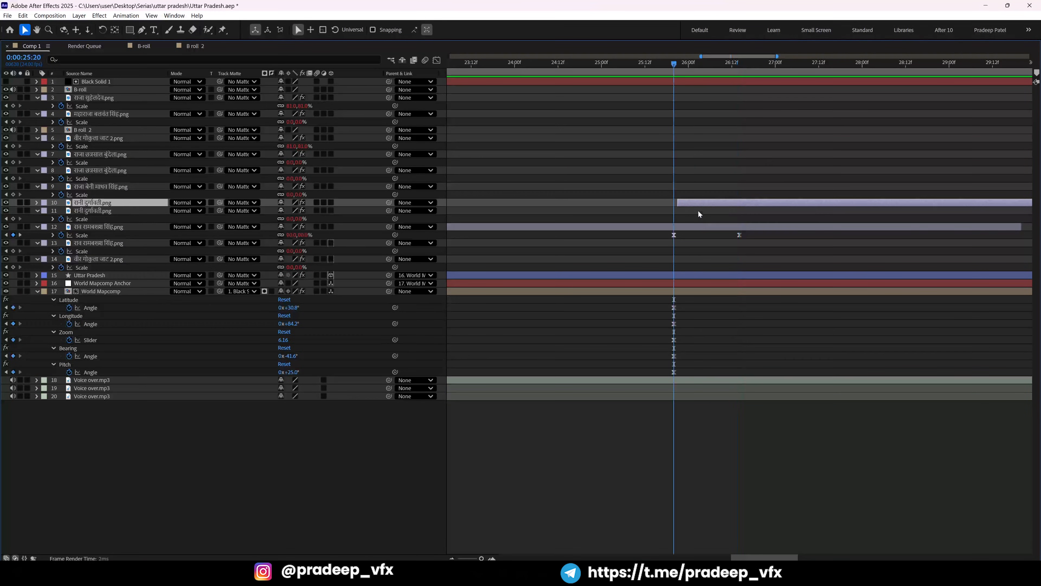
pyautogui.press('`')
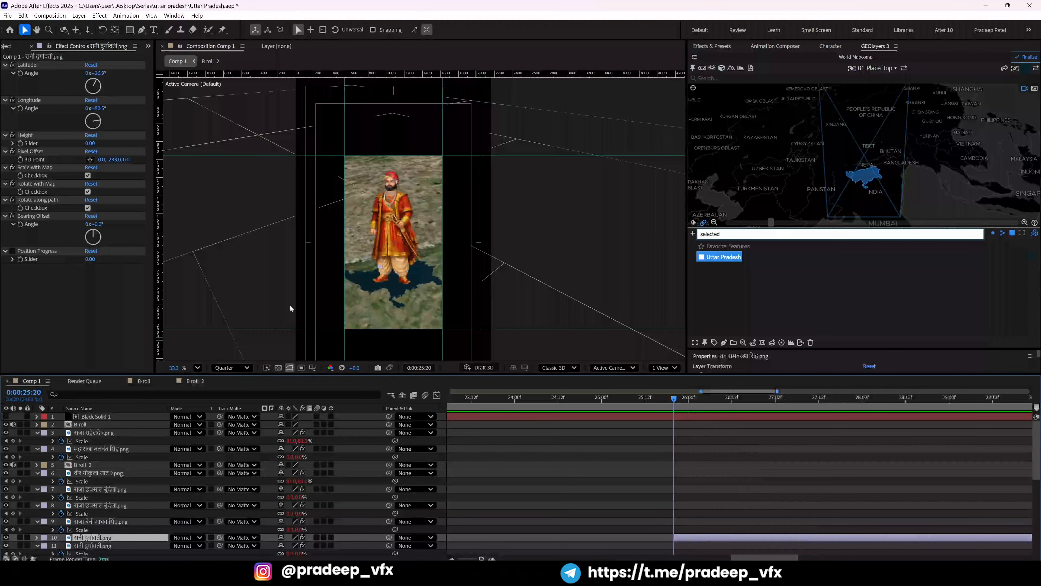
# Preview the copied रानी दुर्गावती.png figure over the map and set its Pixel Offset Y to about -26.
pyautogui.press('space')
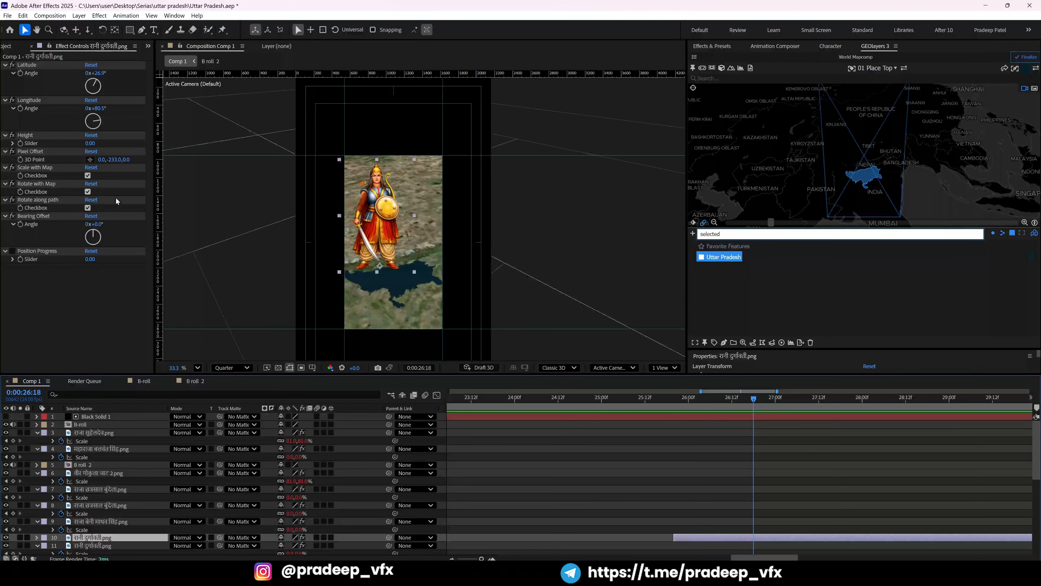
pyautogui.moveTo(113, 160); pyautogui.dragTo(205, 165)
pyautogui.press('`')
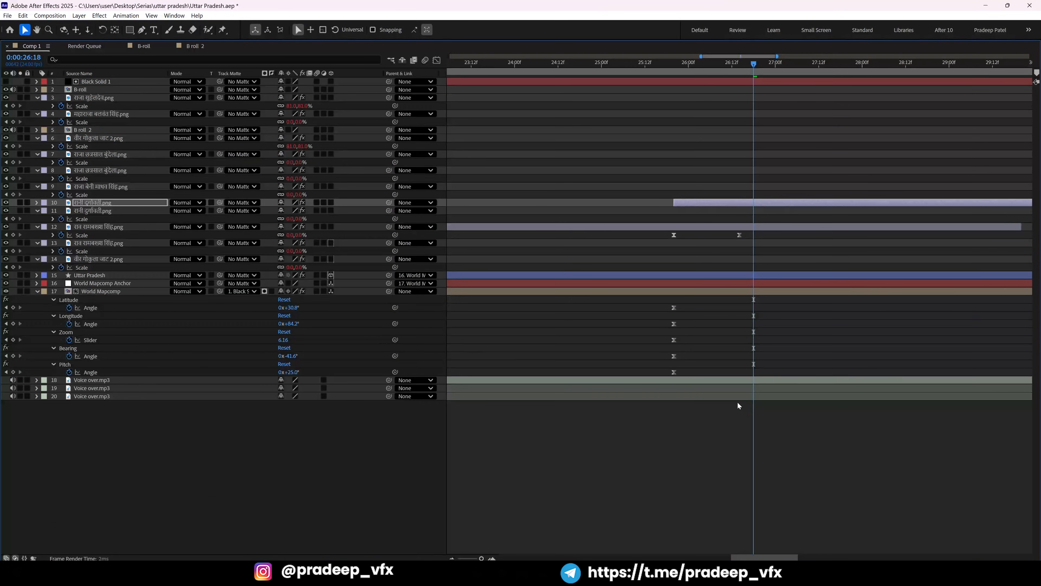
# Play back the new figure's entrance from 0:00:25:20 and stop at 0:00:27:22.
pyautogui.press('j')
pyautogui.press('`')
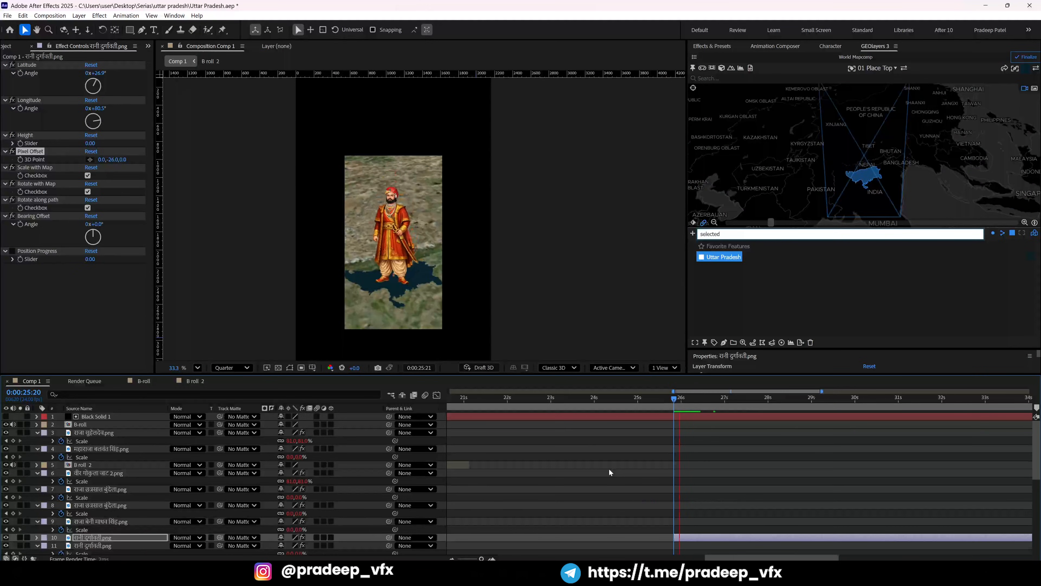
pyautogui.press('-')
pyautogui.press('`')
pyautogui.press('space')
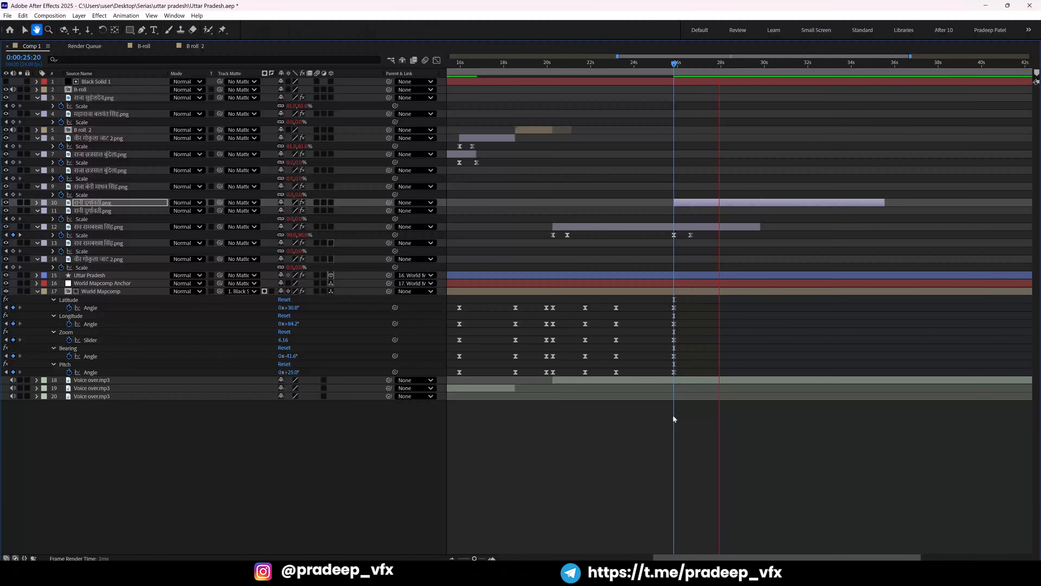
pyautogui.press('`')
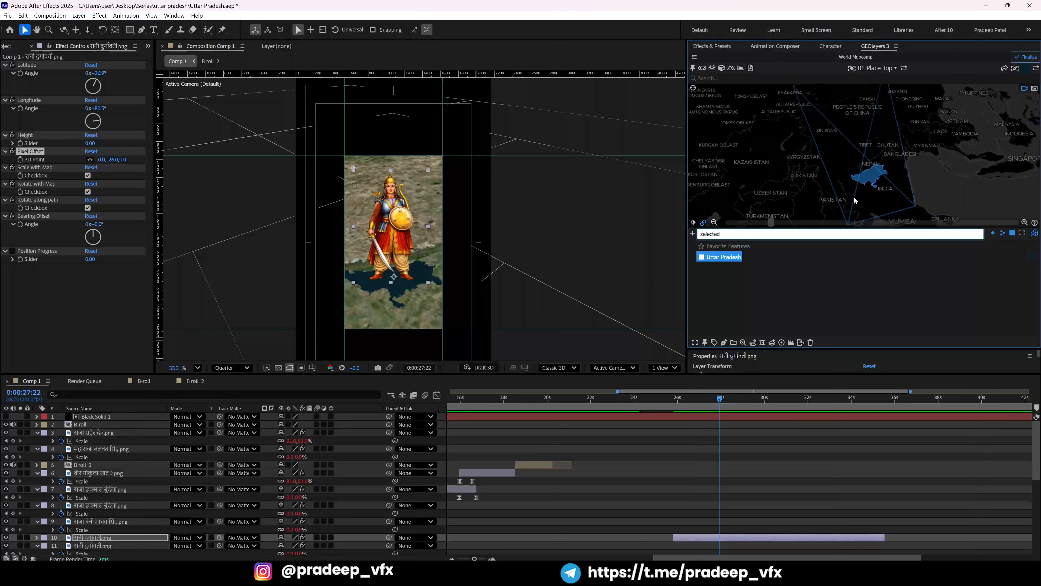
# Reframe the map at 0:00:27:22 to about zoom 6.20, latitude 30.9°, longitude 85.7° and bearing -59.2°.
pyautogui.moveTo(863, 178); pyautogui.dragTo(859, 190)
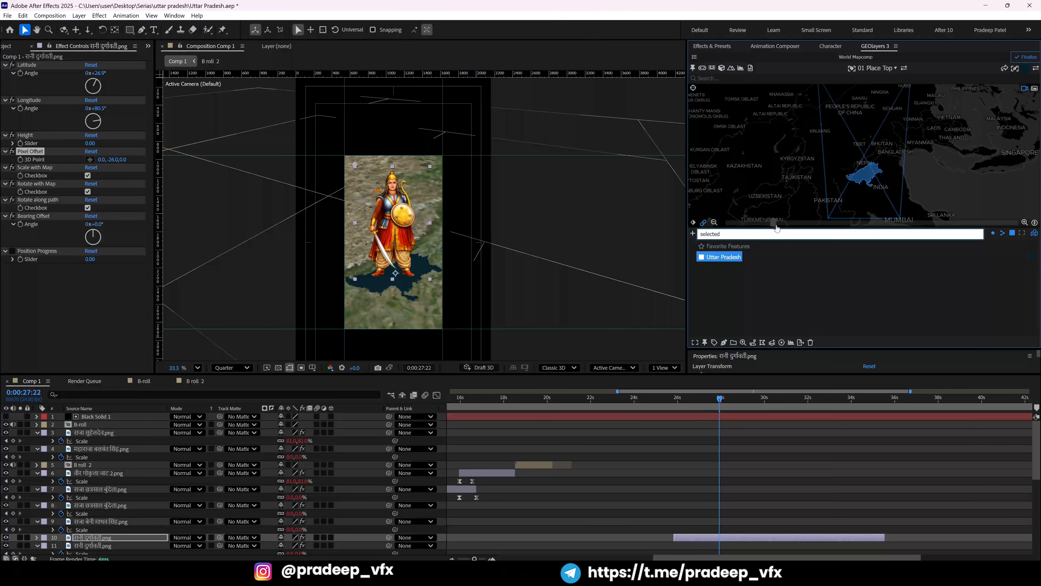
pyautogui.moveTo(776, 226); pyautogui.dragTo(795, 225)
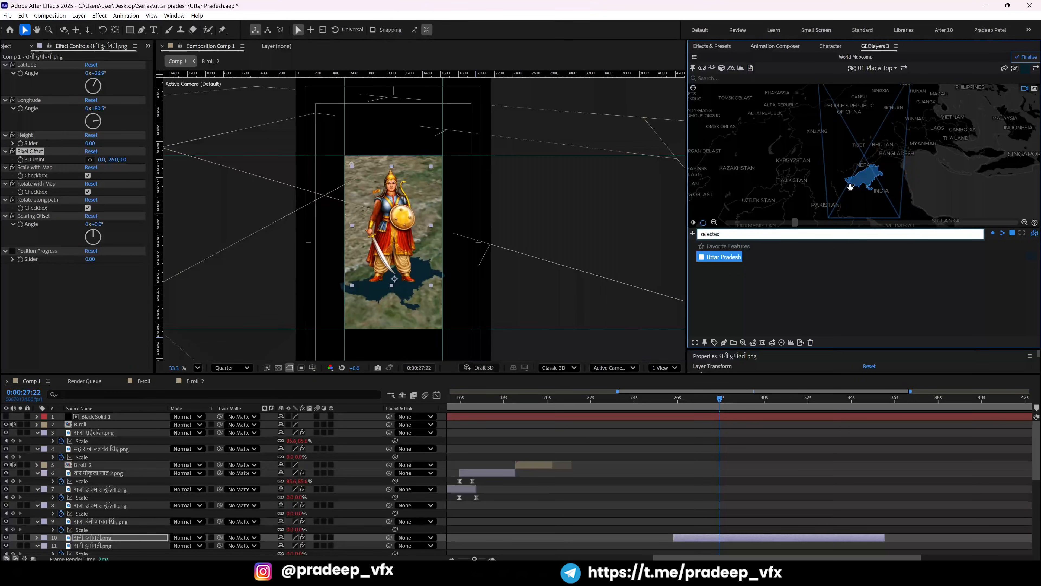
pyautogui.moveTo(851, 187); pyautogui.dragTo(850, 190)
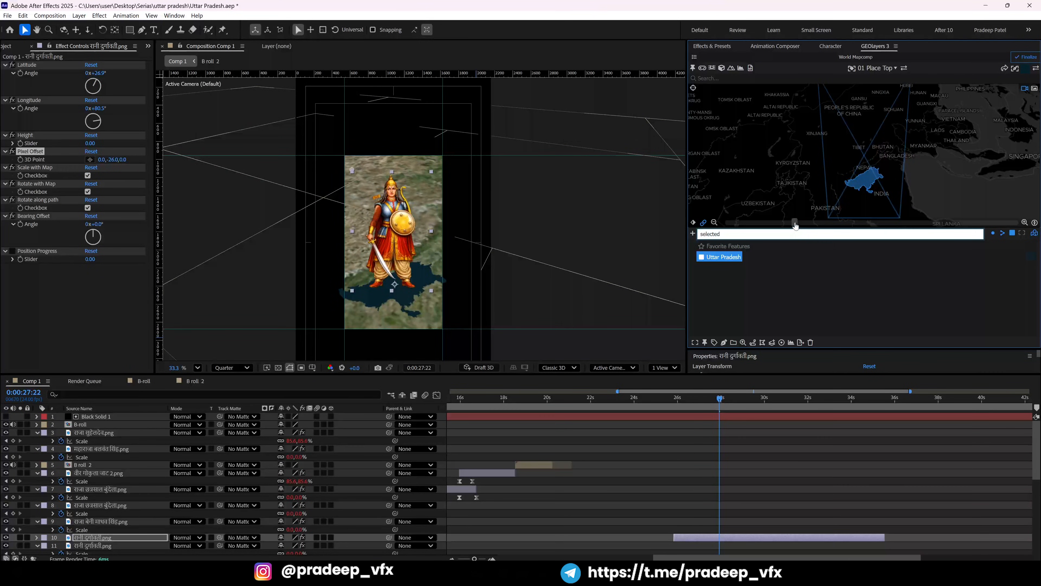
pyautogui.moveTo(795, 224); pyautogui.dragTo(783, 225)
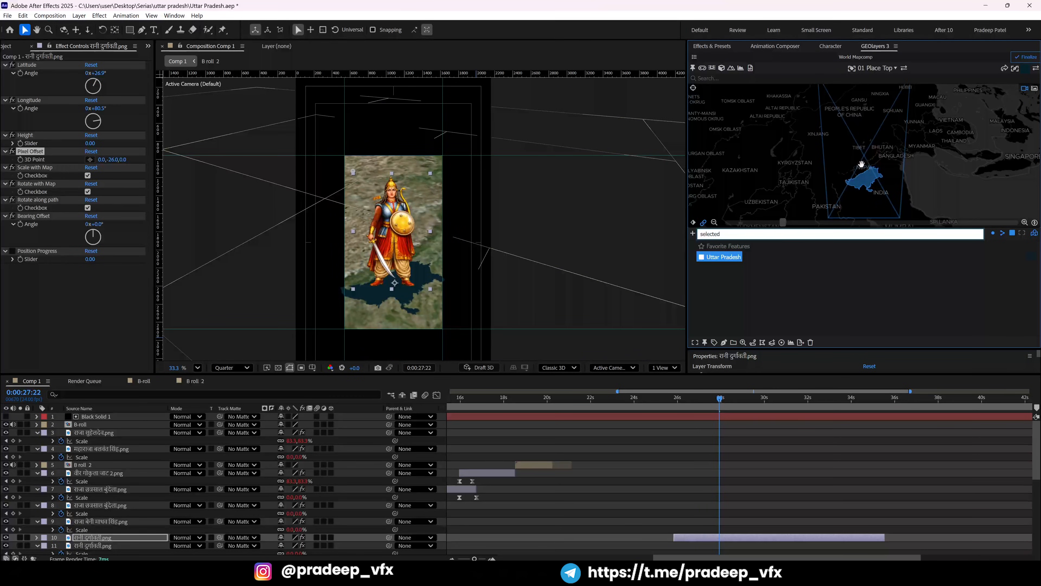
pyautogui.moveTo(861, 164); pyautogui.dragTo(862, 165)
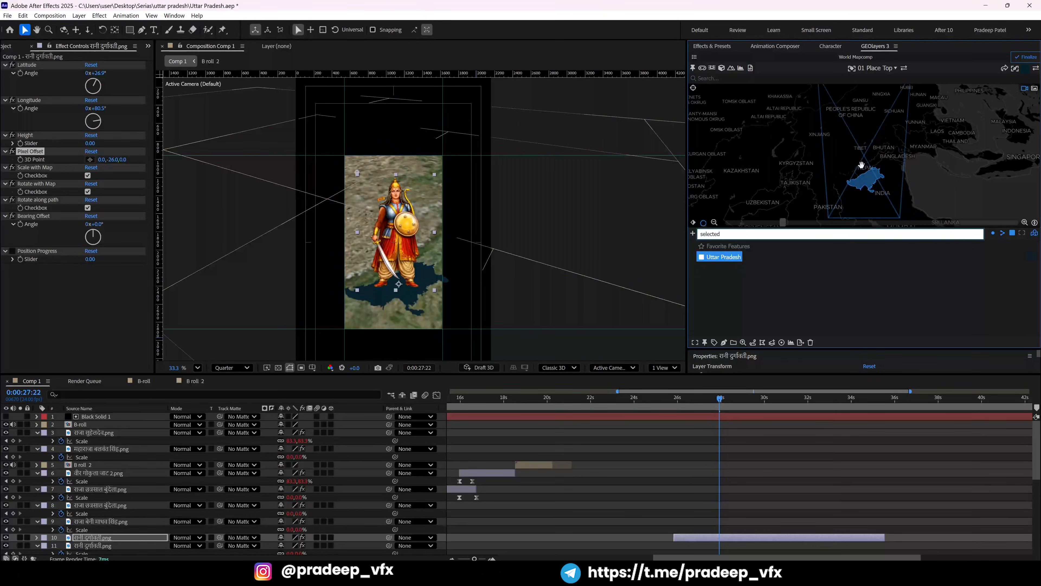
pyautogui.press('`')
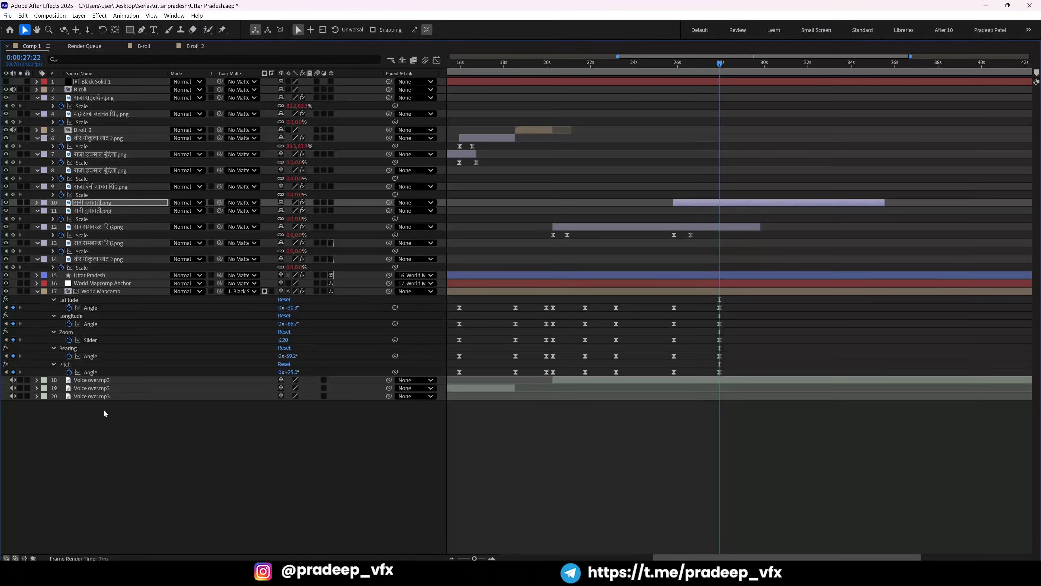
# Play back the animation from 0:00:27:22 with the whole timeline in view.
pyautogui.press('`')
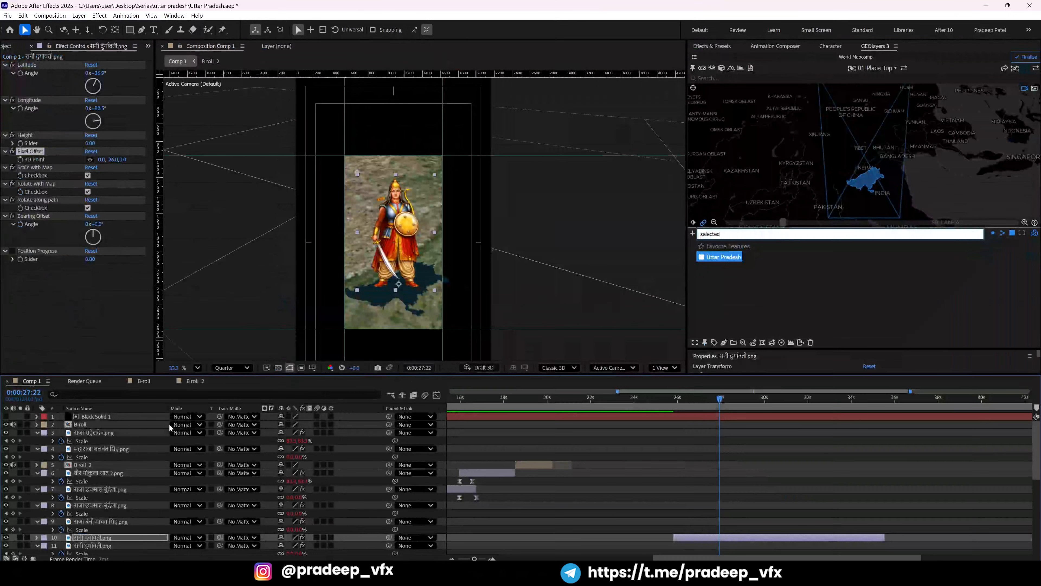
pyautogui.press('space')
pyautogui.press('-')
pyautogui.press('-')
pyautogui.press('`')
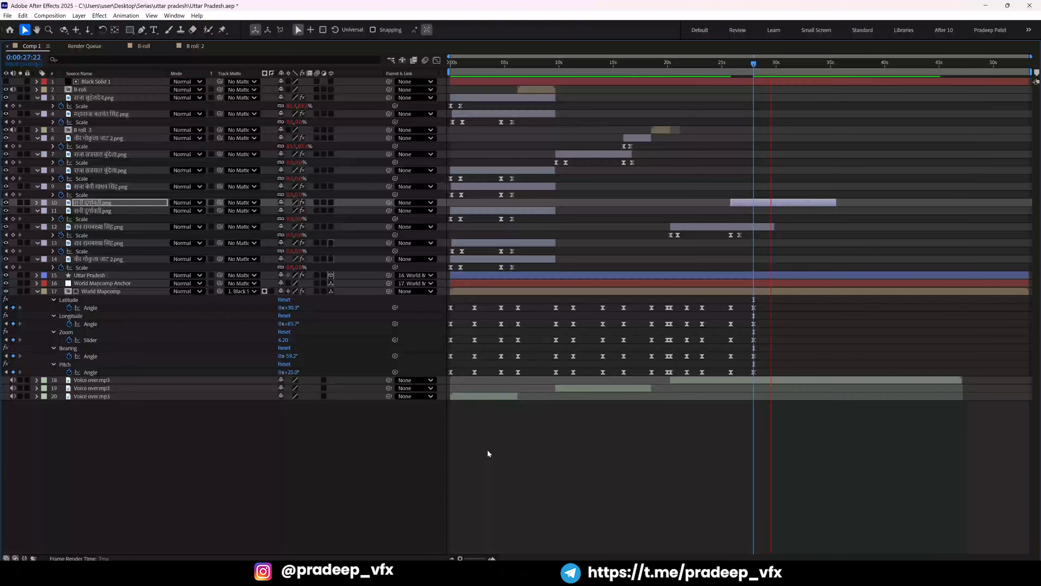
# Play on to 0:00:31:23 and reframe the map there to latitude 31.7°, longitude 83.2° and bearing -32.0°.
pyautogui.press('space')
pyautogui.press('`')
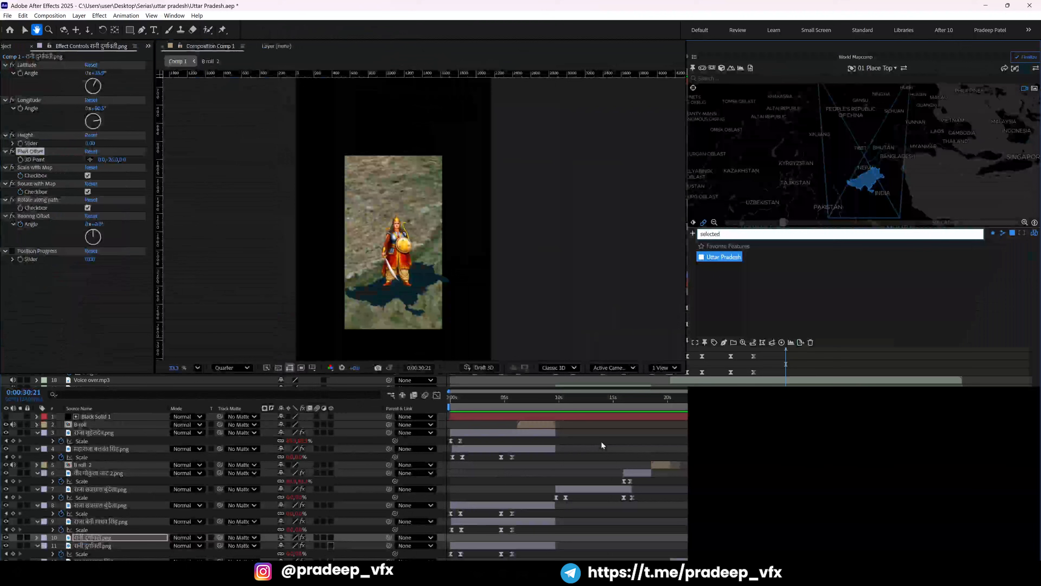
pyautogui.press('`')
pyautogui.press('space')
pyautogui.press('`')
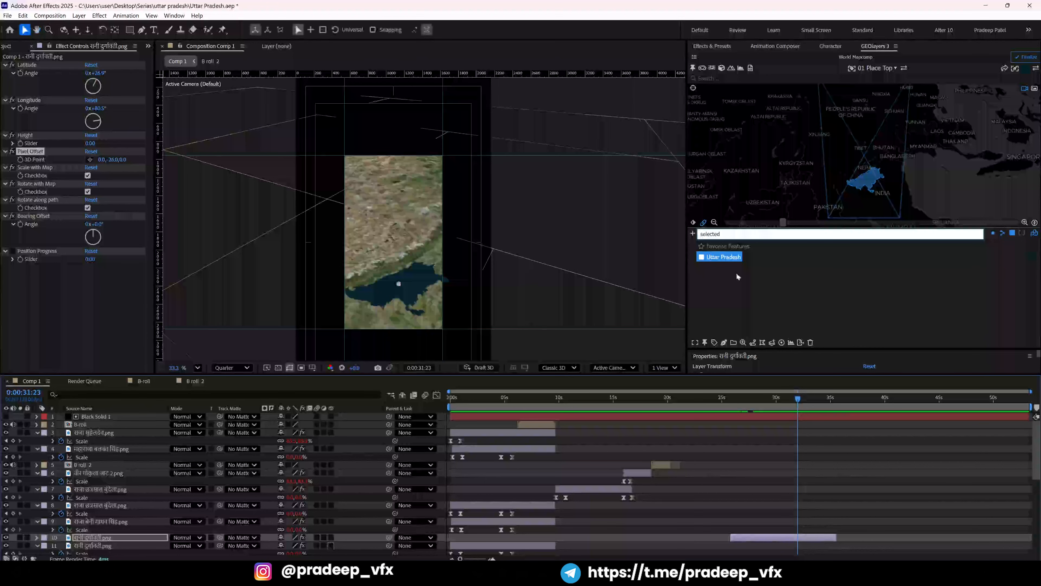
pyautogui.moveTo(856, 193); pyautogui.dragTo(850, 201)
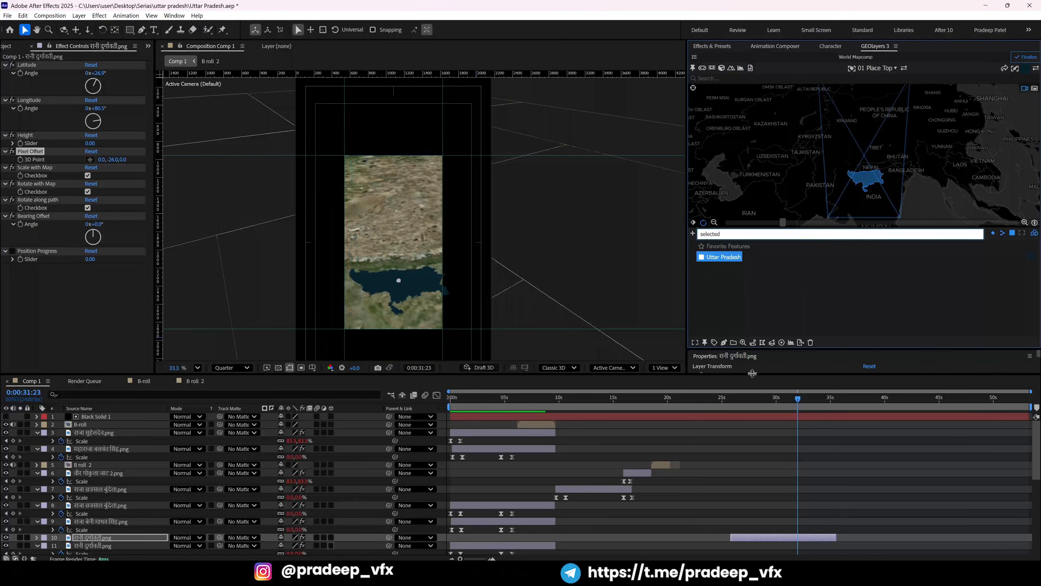
# Add exit Scale keyframes to the copied रानी दुर्गावती.png figure at 0:00:32:01 and 0:00:32:23, and preview the exit.
pyautogui.press('`')
pyautogui.press('u')
pyautogui.moveTo(804, 207)
pyautogui.mouseDown()
pyautogui.moveTo(777, 214)
pyautogui.moveTo(810, 210)
pyautogui.mouseUp()
pyautogui.press('`')
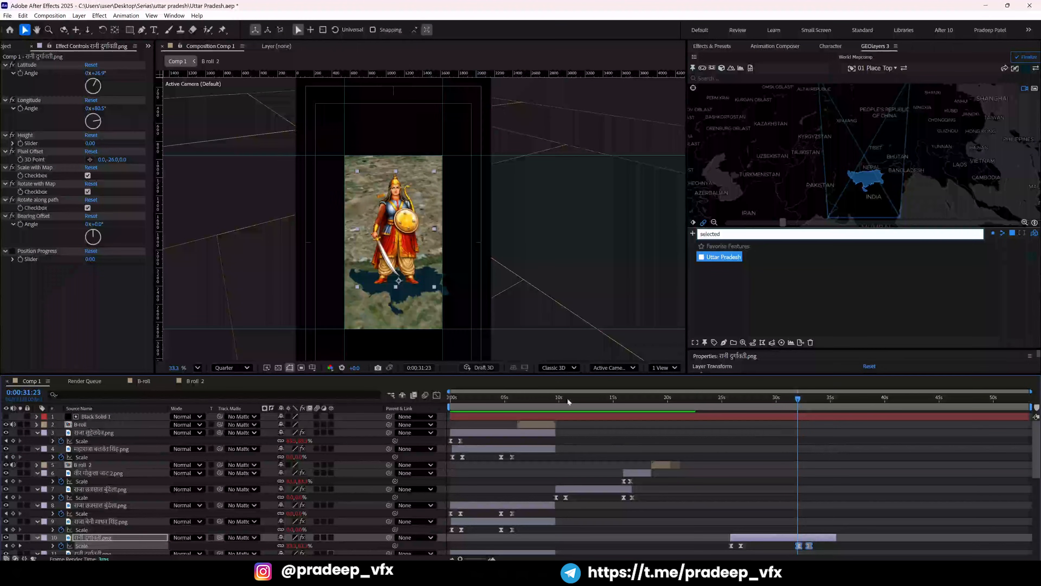
pyautogui.press('`')
pyautogui.press('space')
pyautogui.press('h')
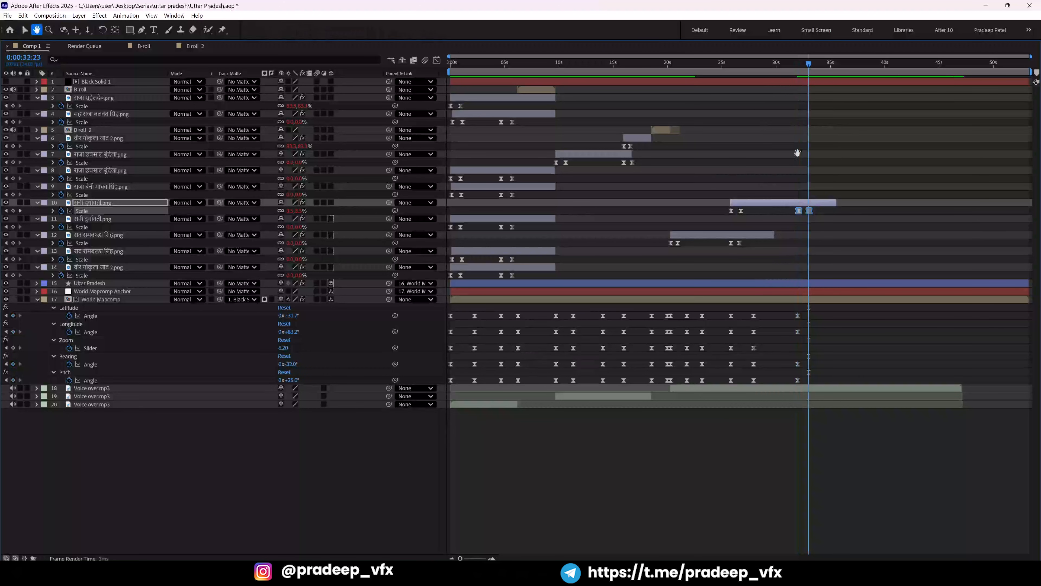
# Shorten the रानी दुर्गावती.png figure's exit by moving its last Scale keyframe to 0:00:32:14.
pyautogui.press('=')
pyautogui.press('=')
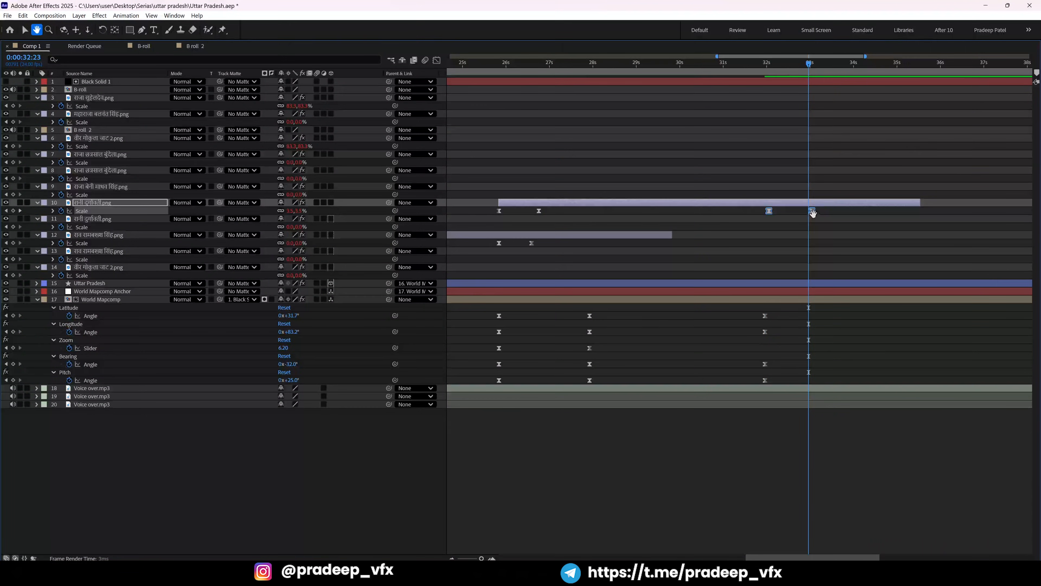
pyautogui.press('v')
pyautogui.moveTo(812, 212); pyautogui.dragTo(793, 218)
pyautogui.hotkey('ctrl', 'z')
pyautogui.click(813, 227)
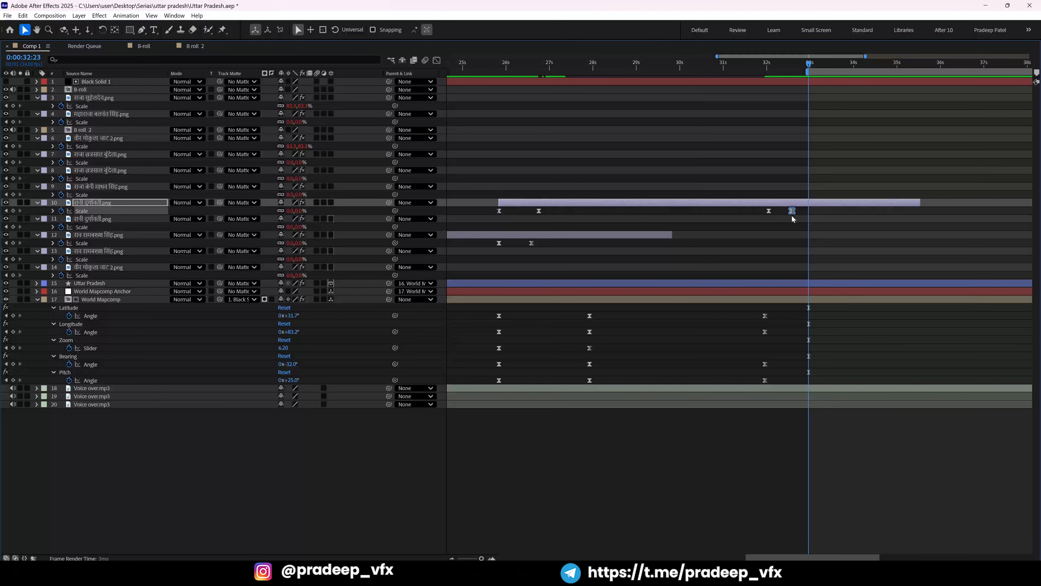
# Play back the animation from the start to 0:00:09:15 and replay it from 0:00:04:15.
pyautogui.press('j')
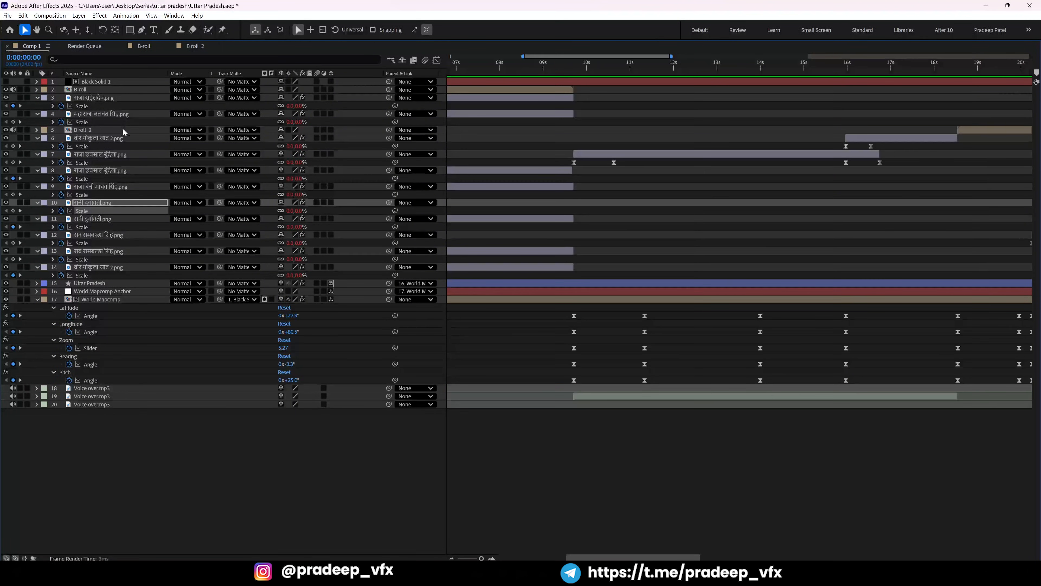
pyautogui.press('`')
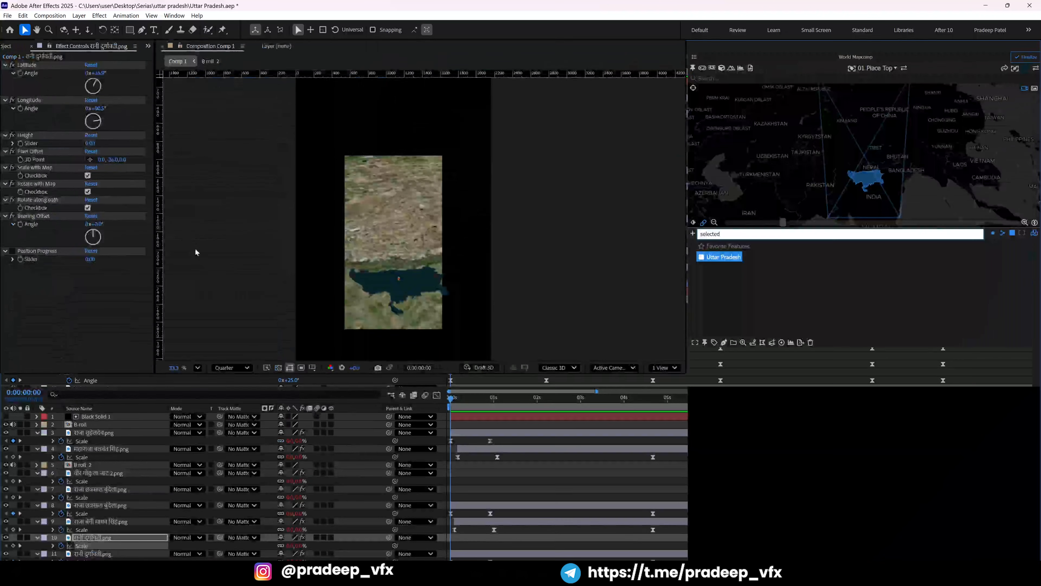
pyautogui.press('-')
pyautogui.press('-')
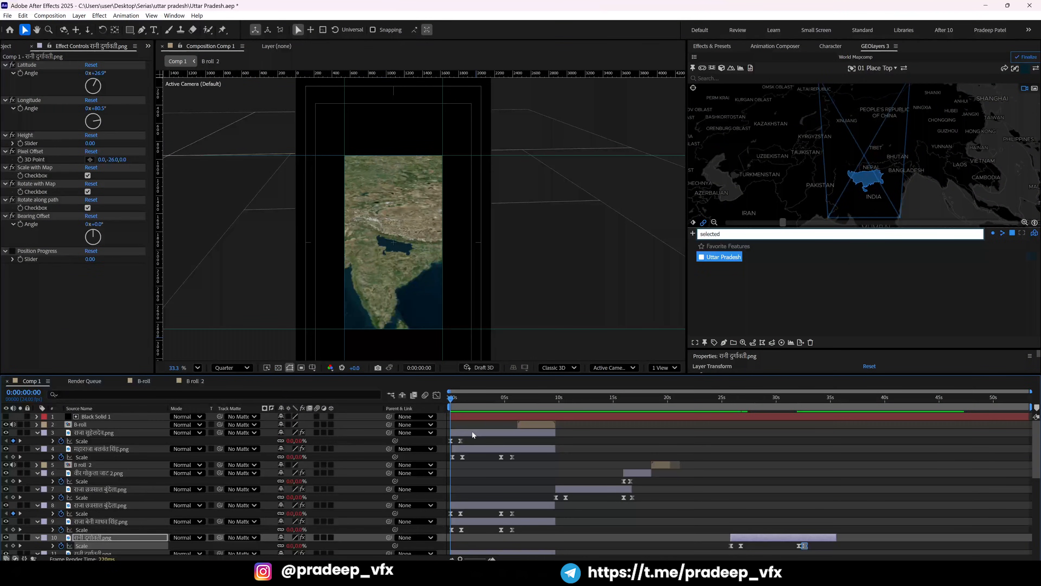
pyautogui.press('space')
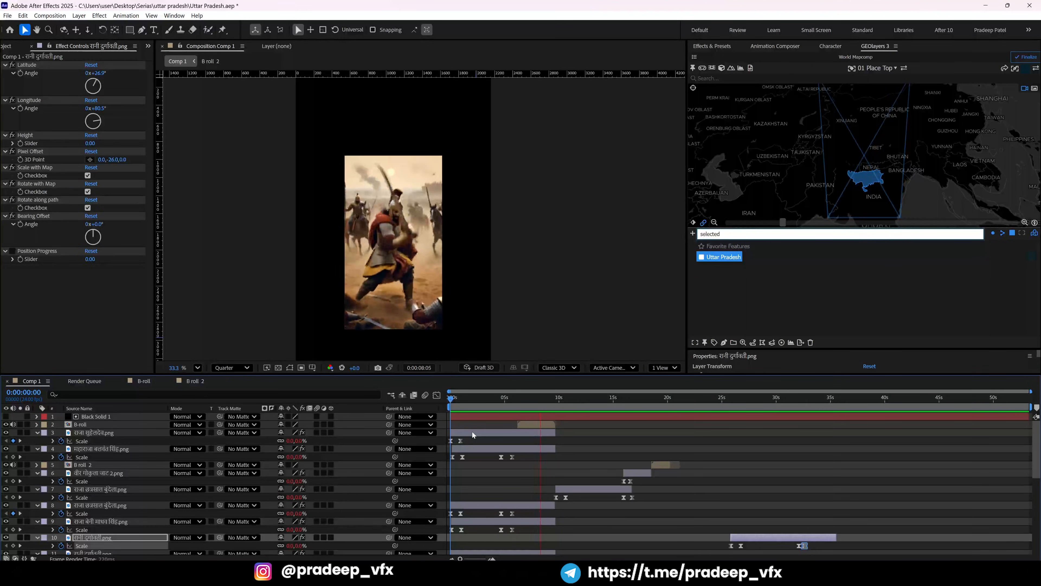
pyautogui.press('space')
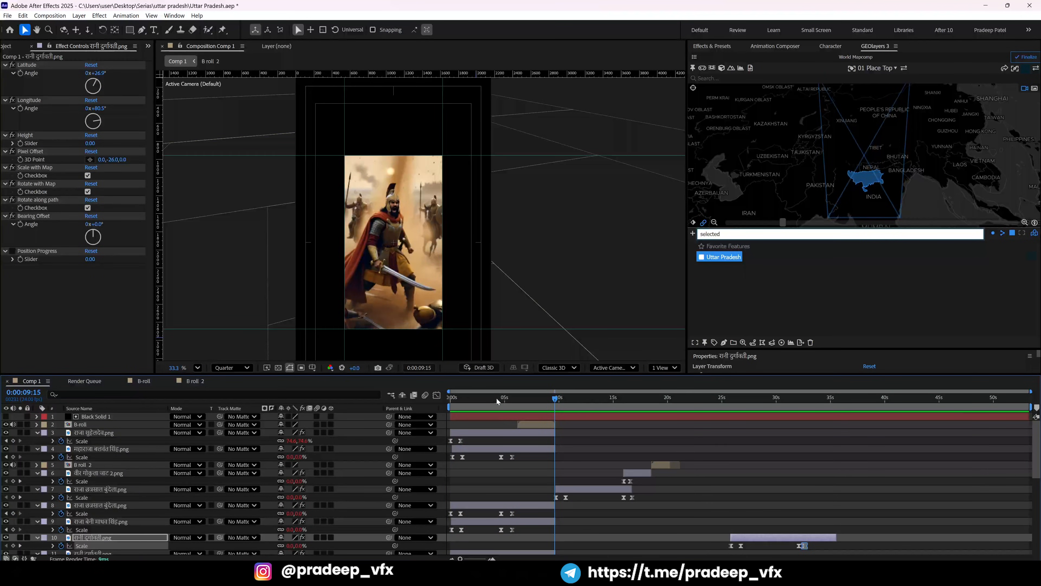
pyautogui.click(501, 398)
pyautogui.press('space')
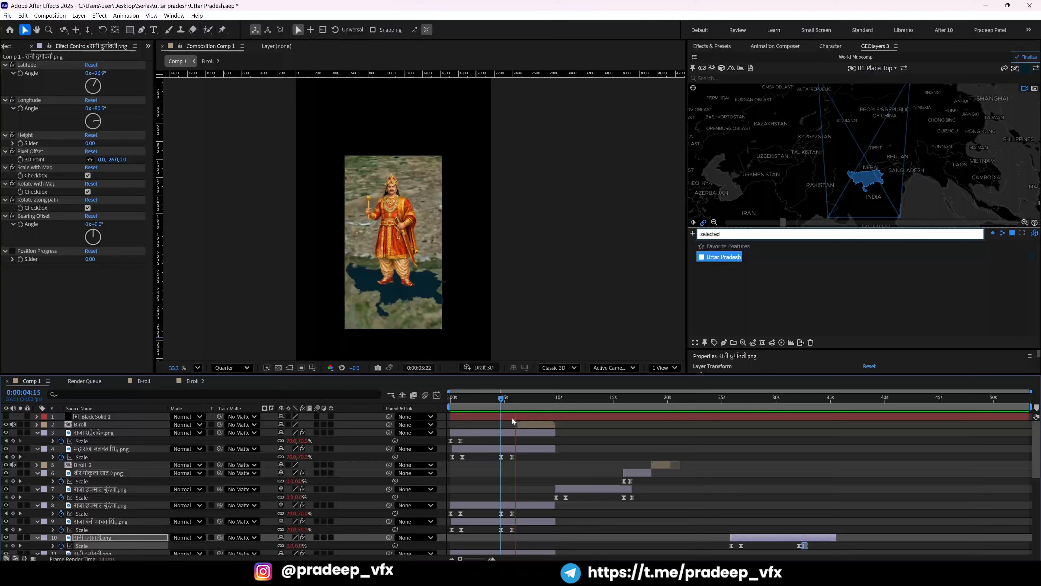
# Split the first B-roll layer at 0:00:07:01 and delete its earlier part.
pyautogui.click(521, 425)
pyautogui.press('space')
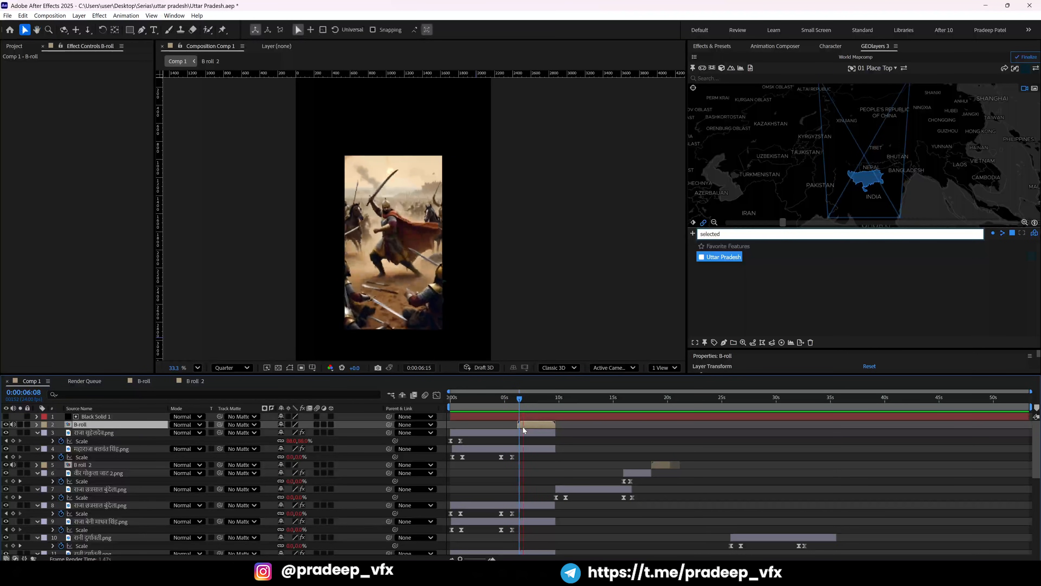
pyautogui.press('space')
pyautogui.hotkey('ctrl', 'shift', 'd')
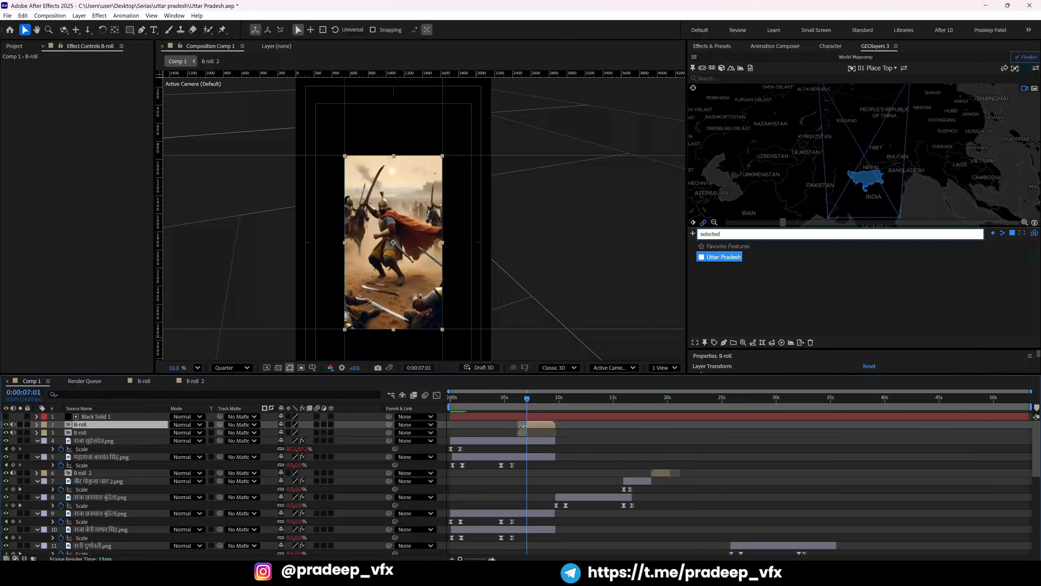
pyautogui.click(520, 431)
pyautogui.press('Delete')
# Replay the B-roll entry from 0:00:06:10, split the layer at 0:00:07:13 and delete the part before it.
pyautogui.press('End')
pyautogui.click(520, 401)
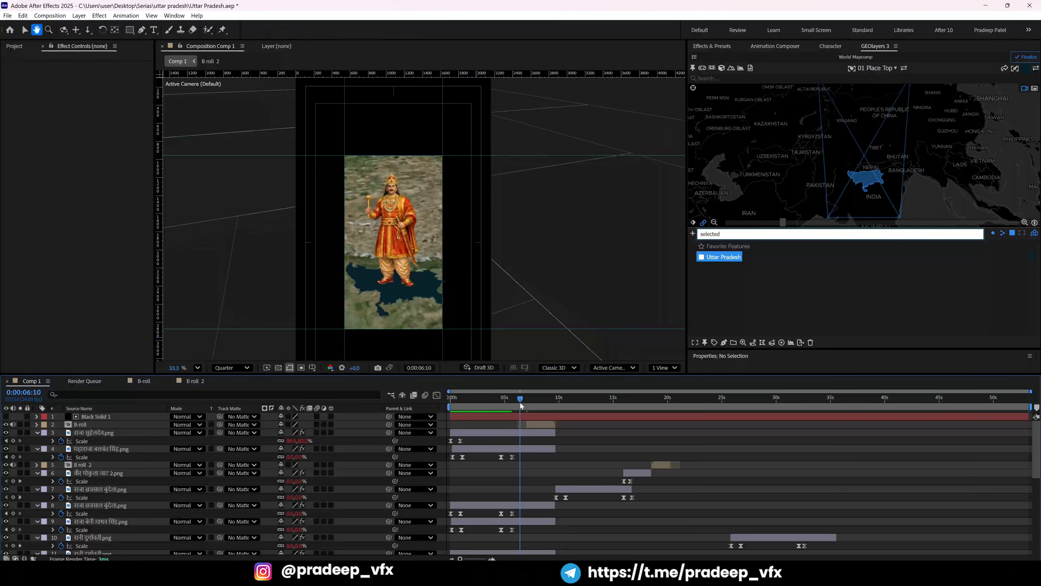
pyautogui.press('space')
pyautogui.press('space')
pyautogui.click(530, 423)
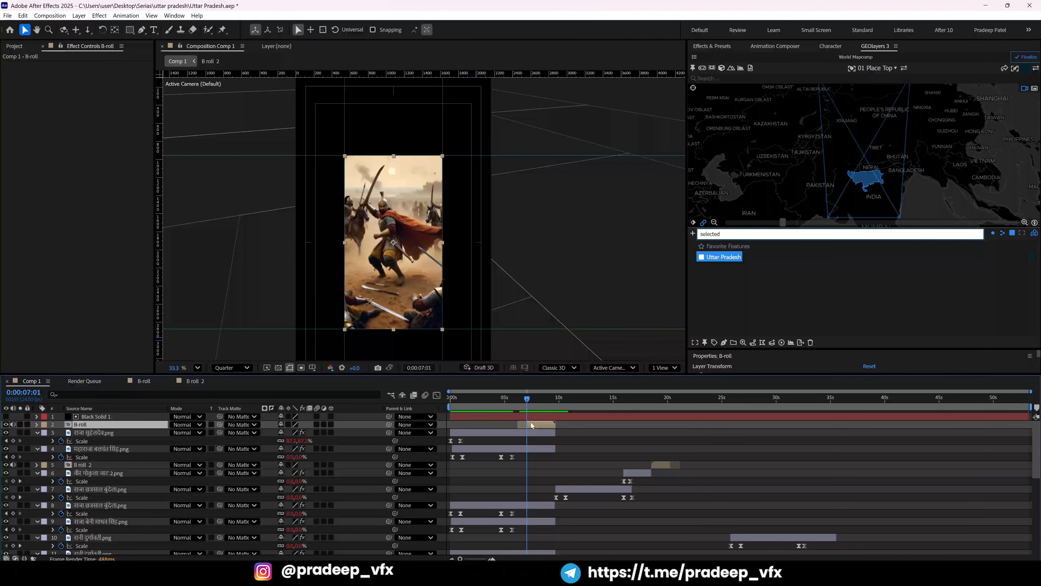
pyautogui.hotkey('alt', '[')
pyautogui.press('space')
pyautogui.press('space')
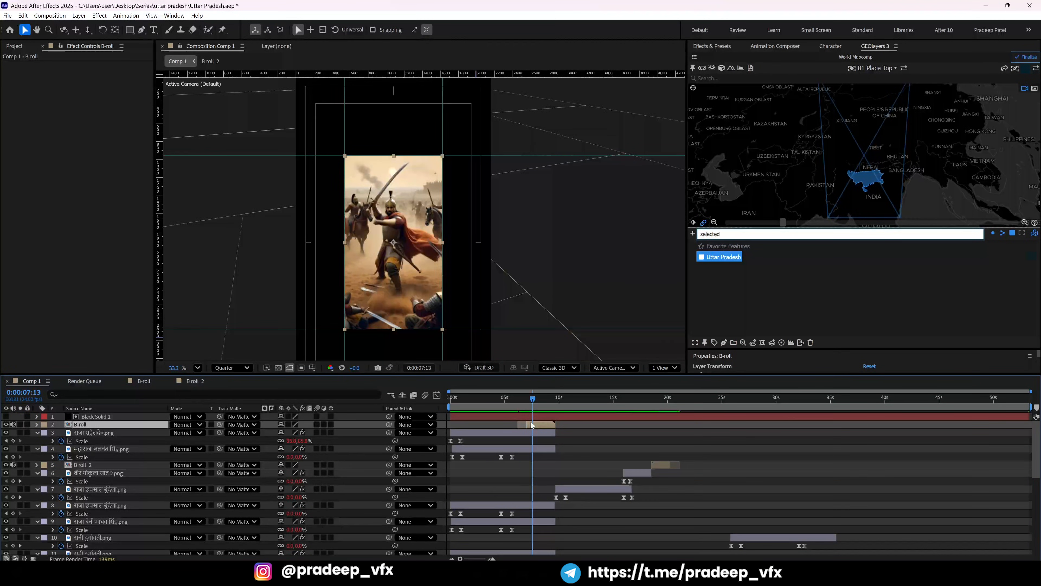
pyautogui.hotkey('ctrl', 'd')
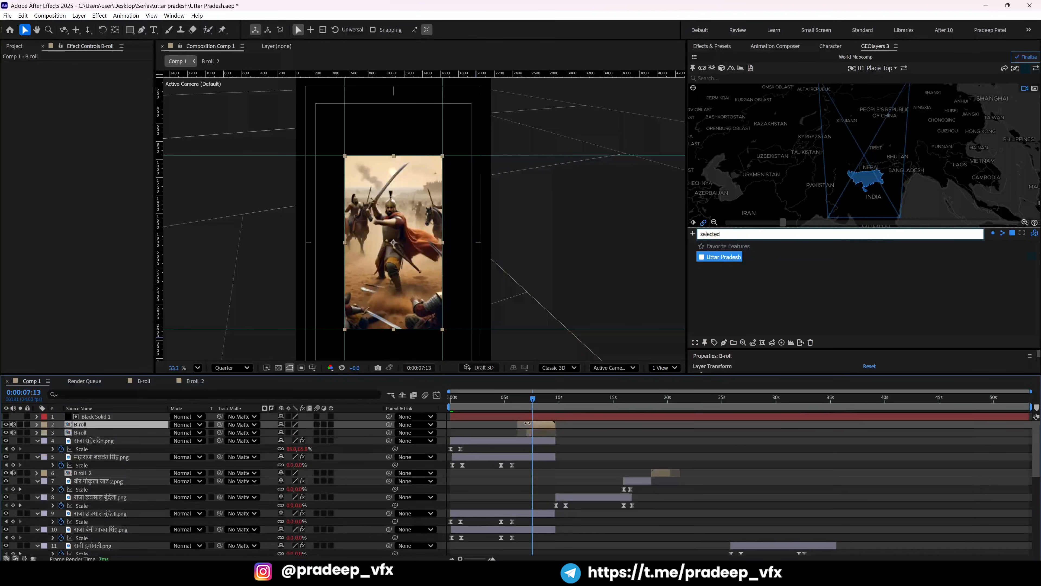
pyautogui.click(524, 433)
pyautogui.press('Delete')
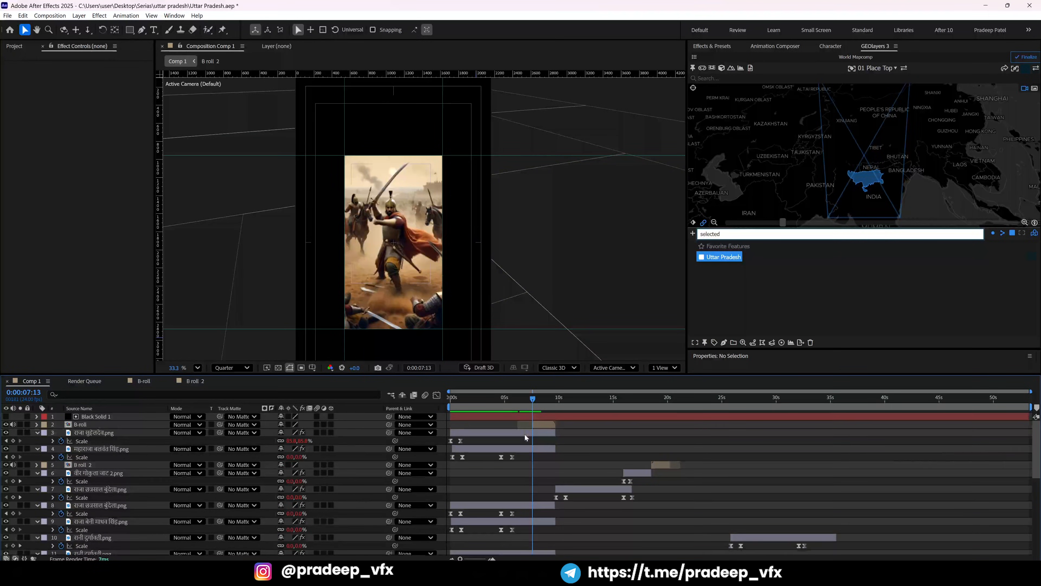
# Extend the first Voice over.mp3 clip to end at 0:00:07:13, cutting off the excess beyond that point.
pyautogui.press('`')
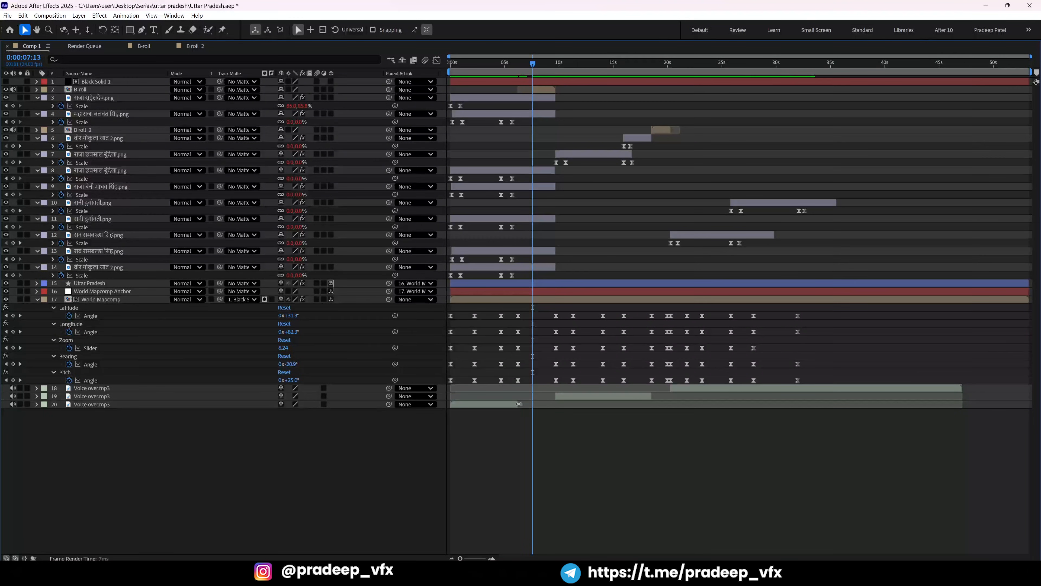
pyautogui.moveTo(516, 404); pyautogui.dragTo(597, 416)
pyautogui.hotkey('ctrl', 'shift', 'd')
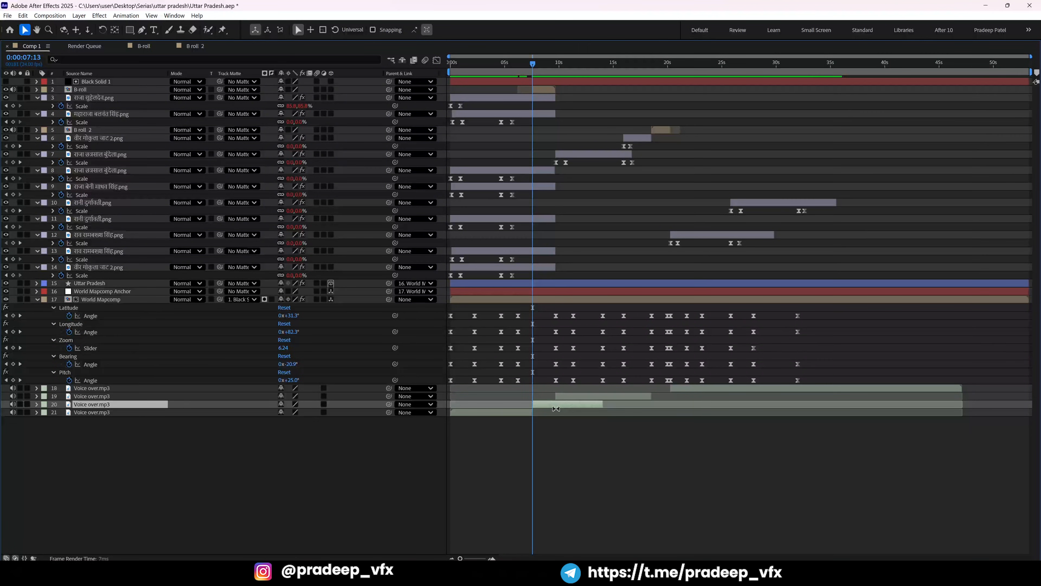
pyautogui.click(559, 432)
# Play back the full animation from the start to 0:00:32:14.
pyautogui.press('Home')
pyautogui.press('`')
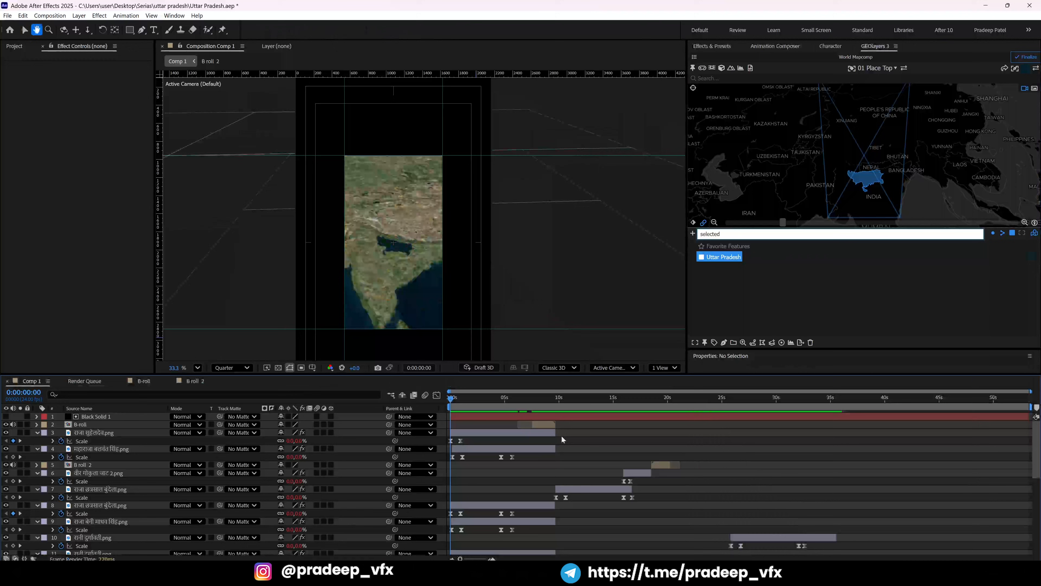
pyautogui.press('space')
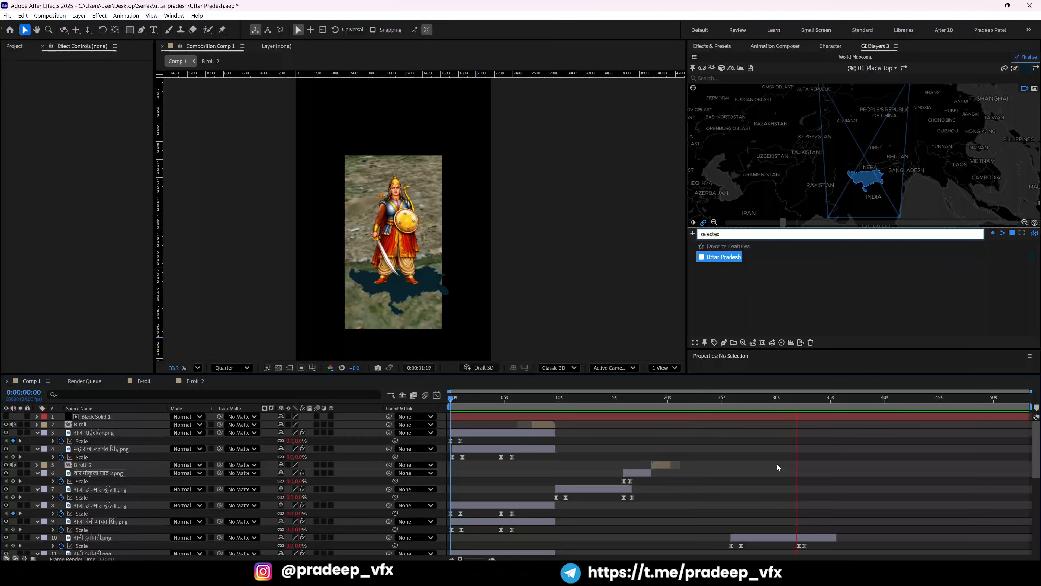
# Duplicate the महाराजा बलवंत सिंह.png layer and start the copy at 0:00:32:14.
pyautogui.press('`')
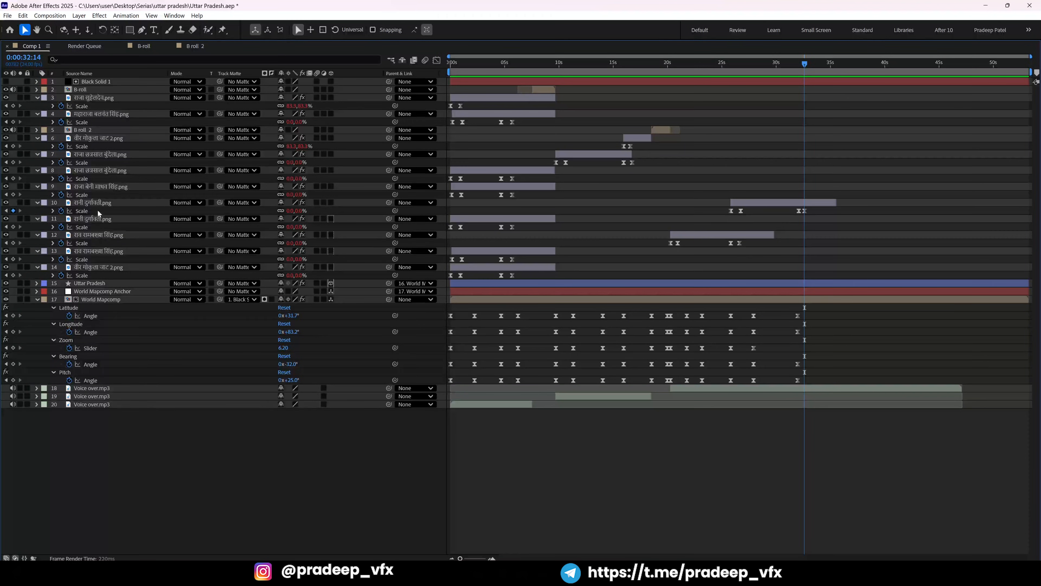
pyautogui.click(95, 116)
pyautogui.hotkey('ctrl', 'd')
pyautogui.press('[')
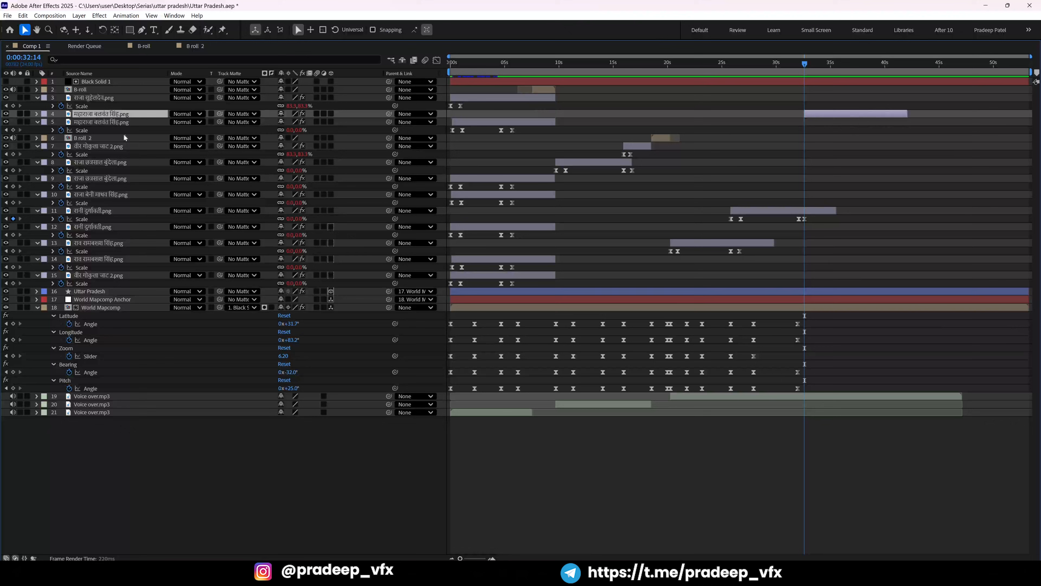
pyautogui.press('=')
pyautogui.press('=')
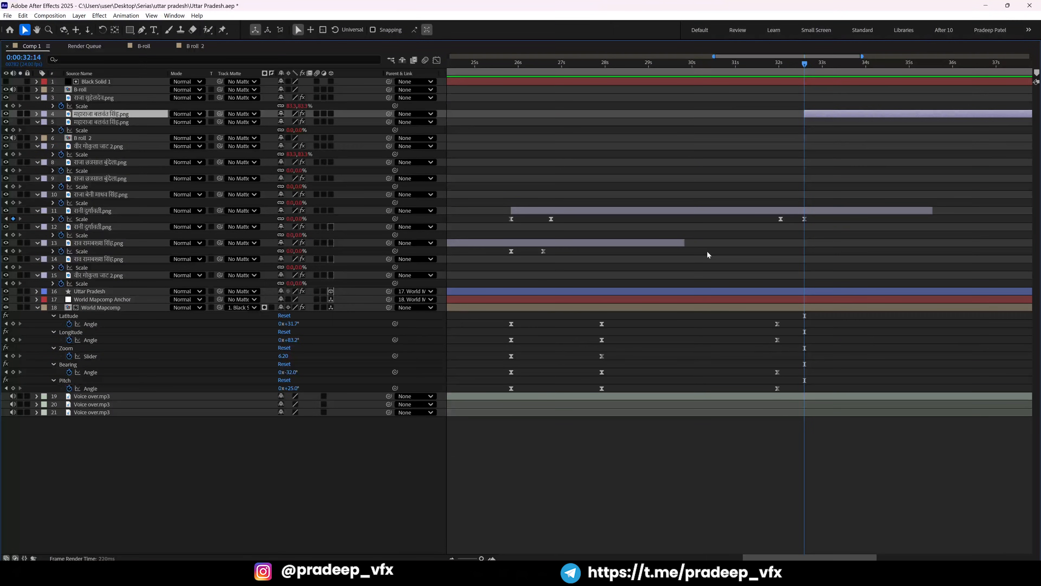
# Move the copied महाराजा बलवंत सिंह.png figure's start to 0:00:32:01 and set its Pixel Offset X to about -53.
pyautogui.press('End')
pyautogui.press('-')
pyautogui.press('-')
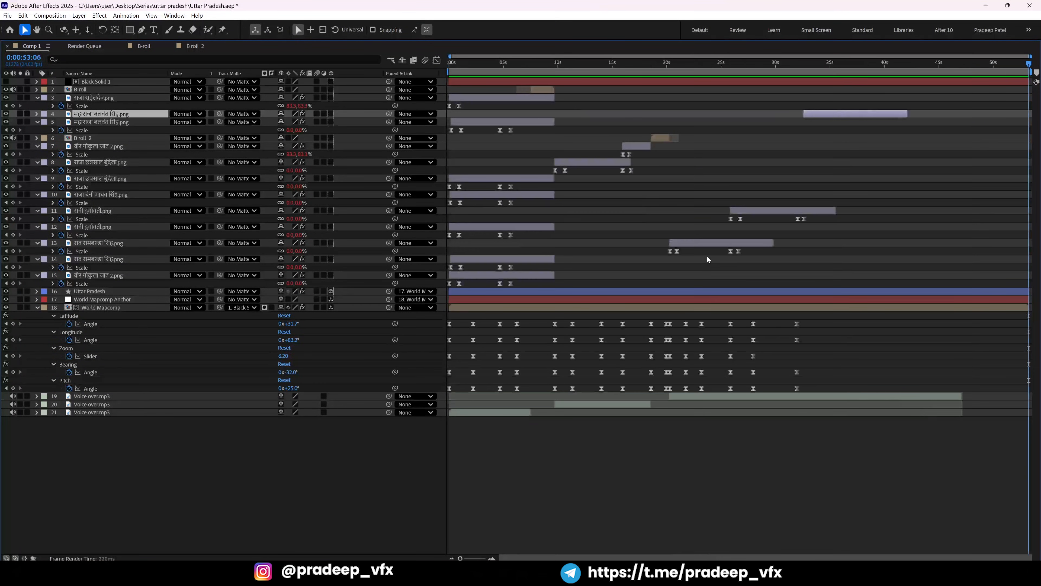
pyautogui.press('-')
pyautogui.press('j')
pyautogui.press('j')
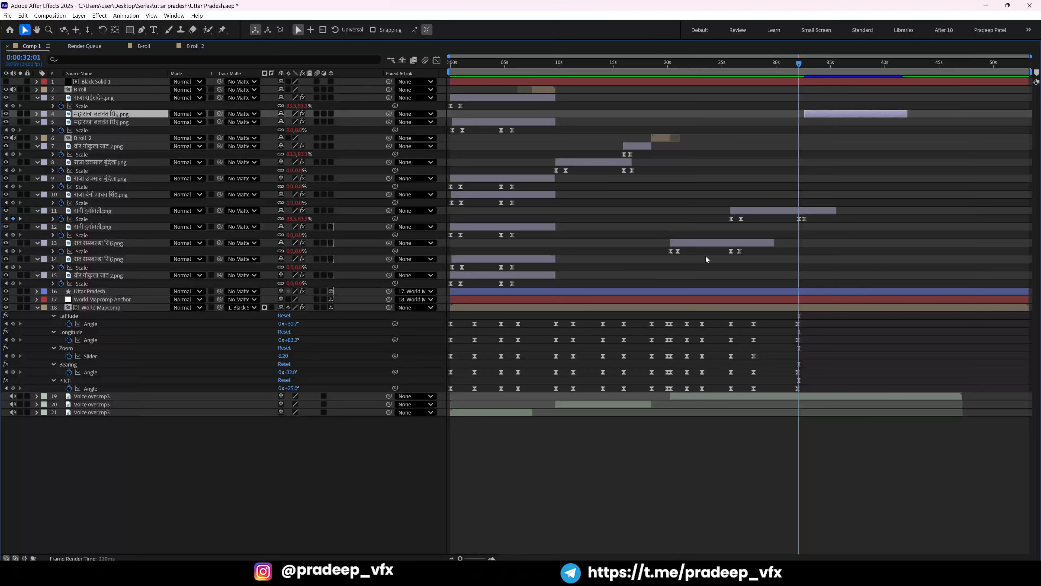
pyautogui.press('=')
pyautogui.press('=')
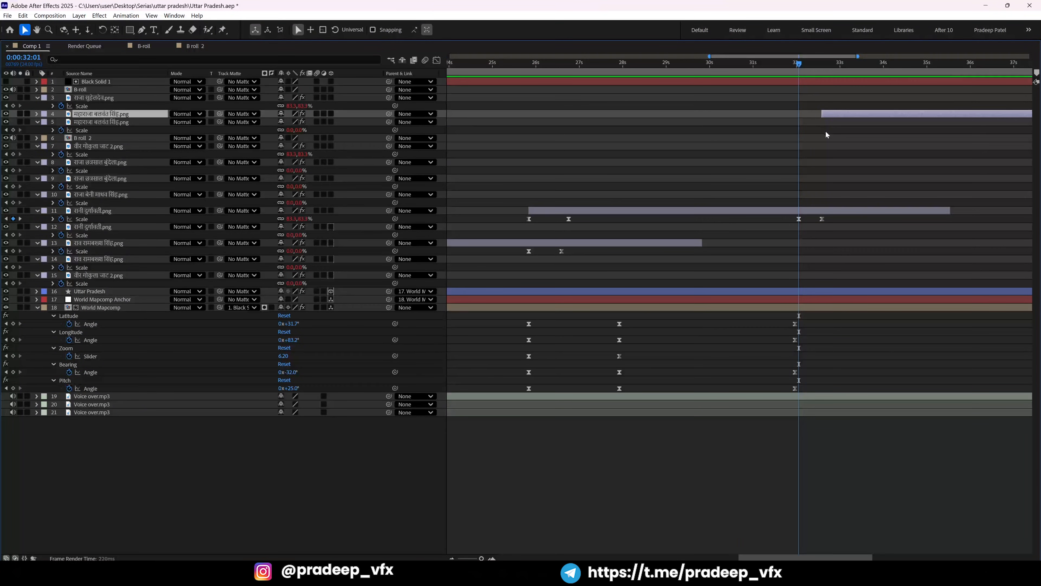
pyautogui.press('`')
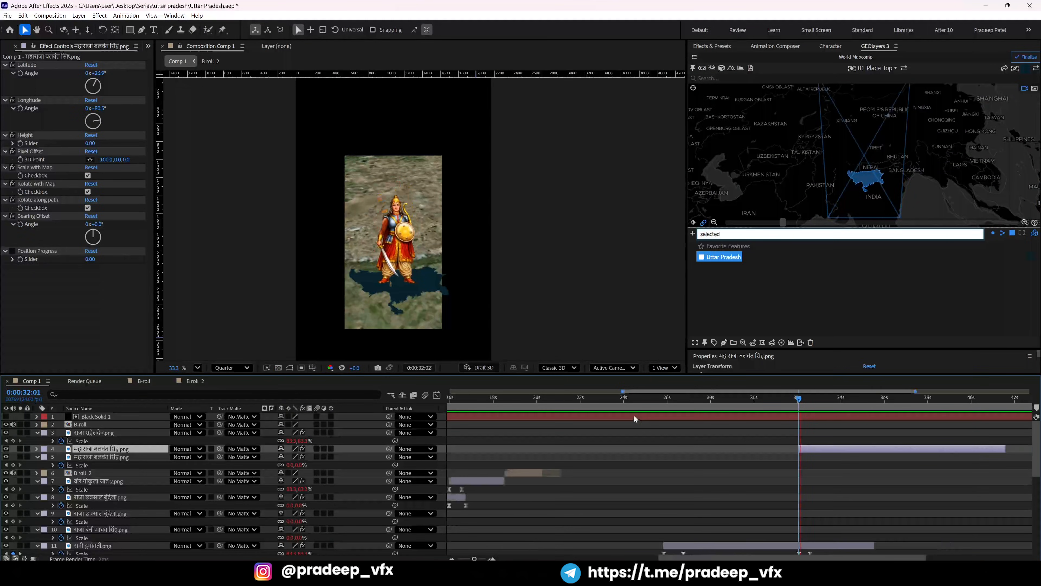
pyautogui.press('space')
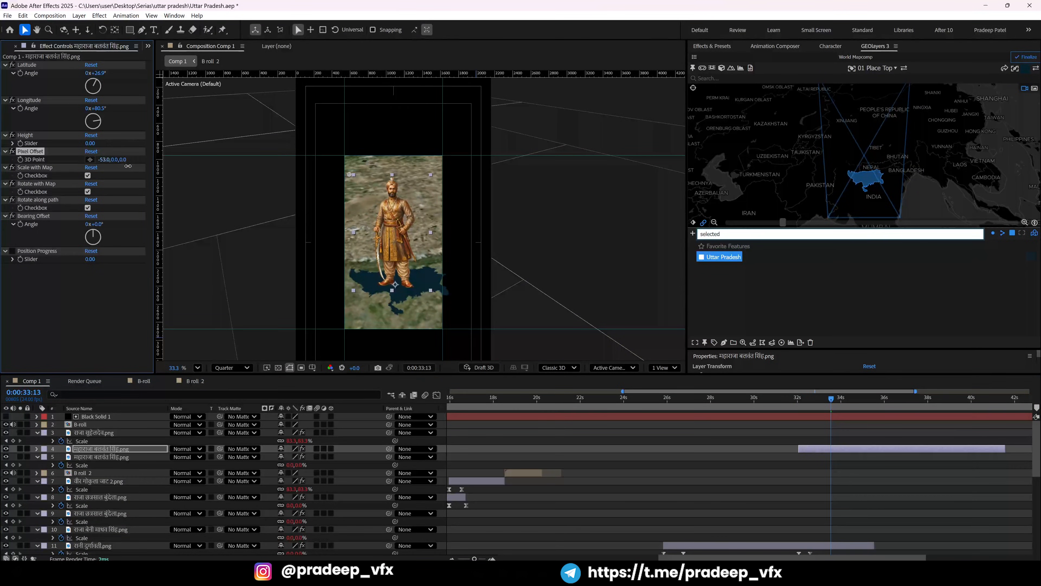
# Add a Zoom keyframe to World Mapcomp at 0:00:31:23, aligned with its other map camera keyframes.
pyautogui.press('`')
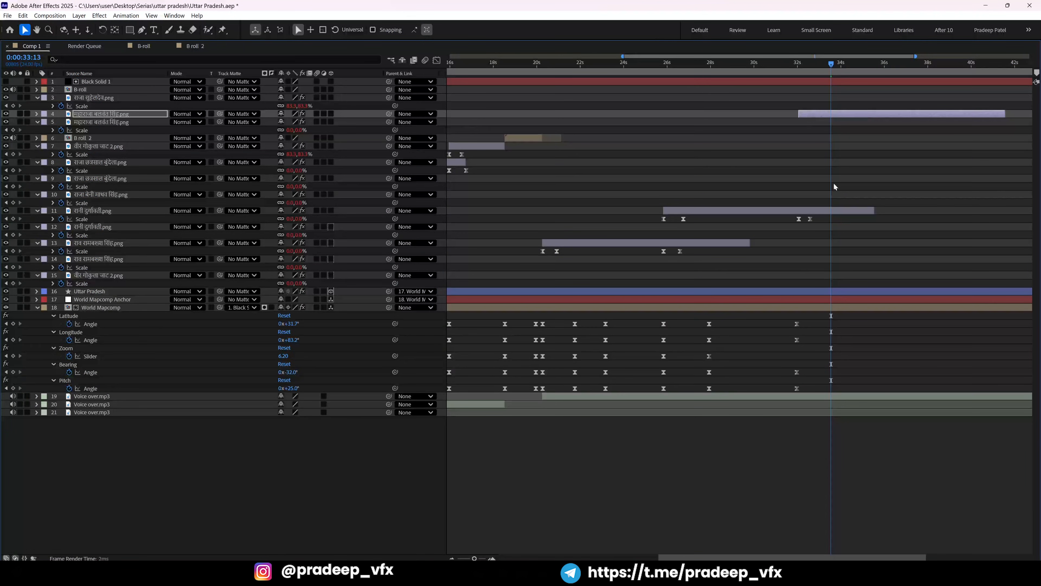
pyautogui.press('j')
pyautogui.press('j')
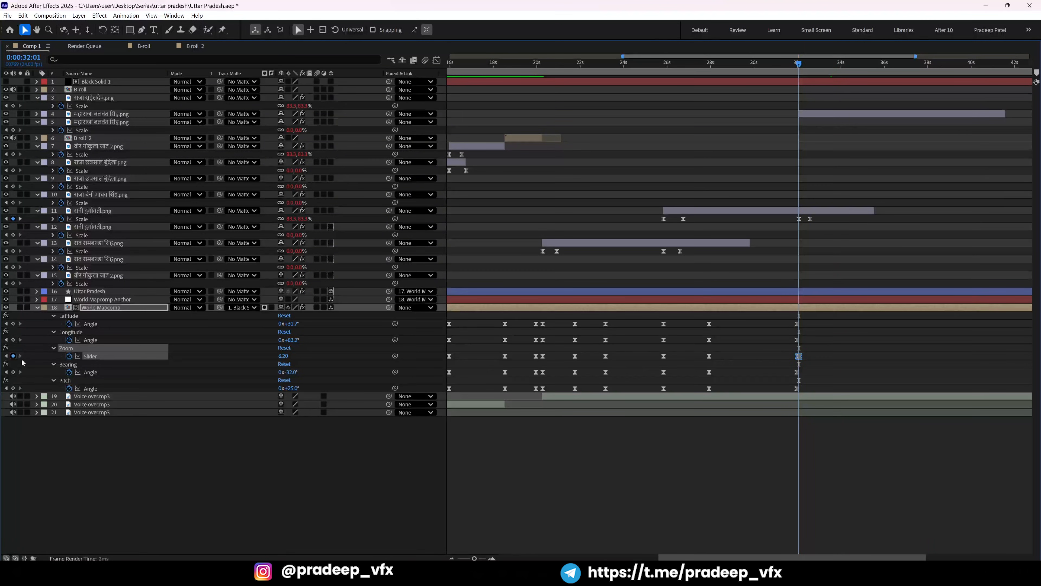
pyautogui.press('j')
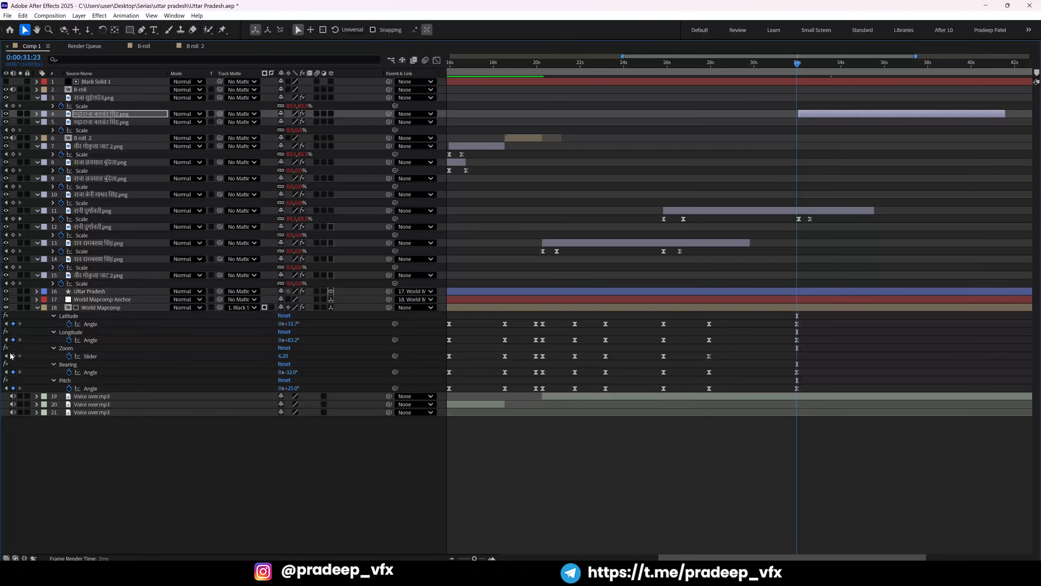
pyautogui.click(13, 356)
pyautogui.press('`')
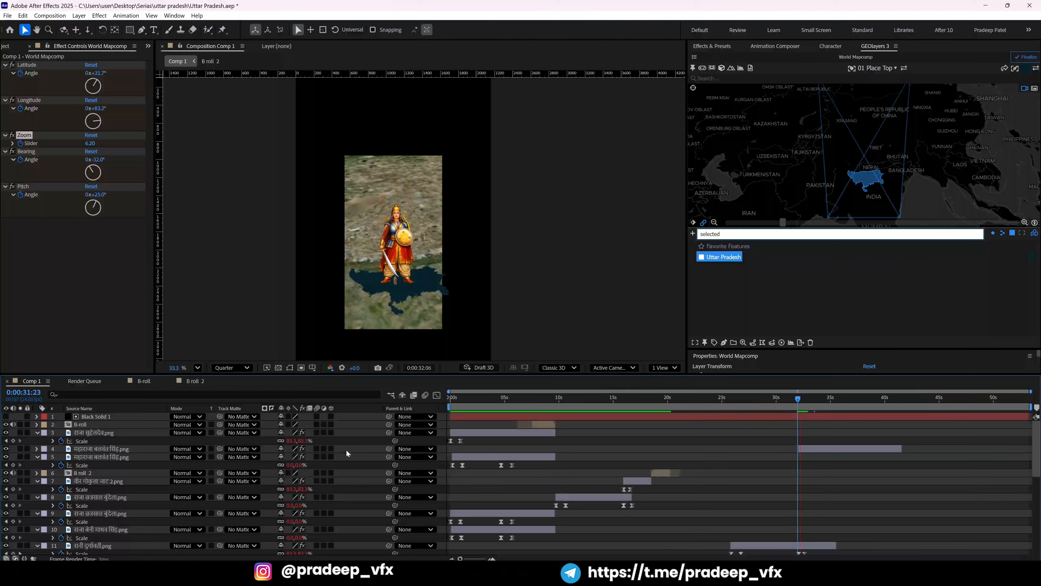
# Reposition the map at 0:00:33:16, keyframing Latitude +30.2°, Longitude +84.9° and Bearing -49.0°.
pyautogui.press('space')
pyautogui.press('space')
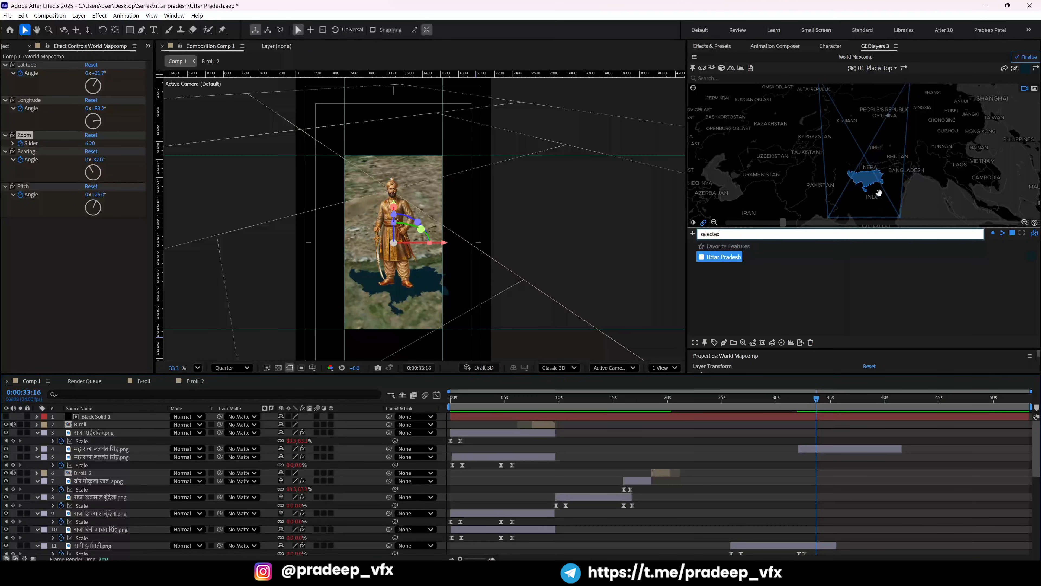
pyautogui.moveTo(869, 198); pyautogui.dragTo(861, 191)
pyautogui.press('`')
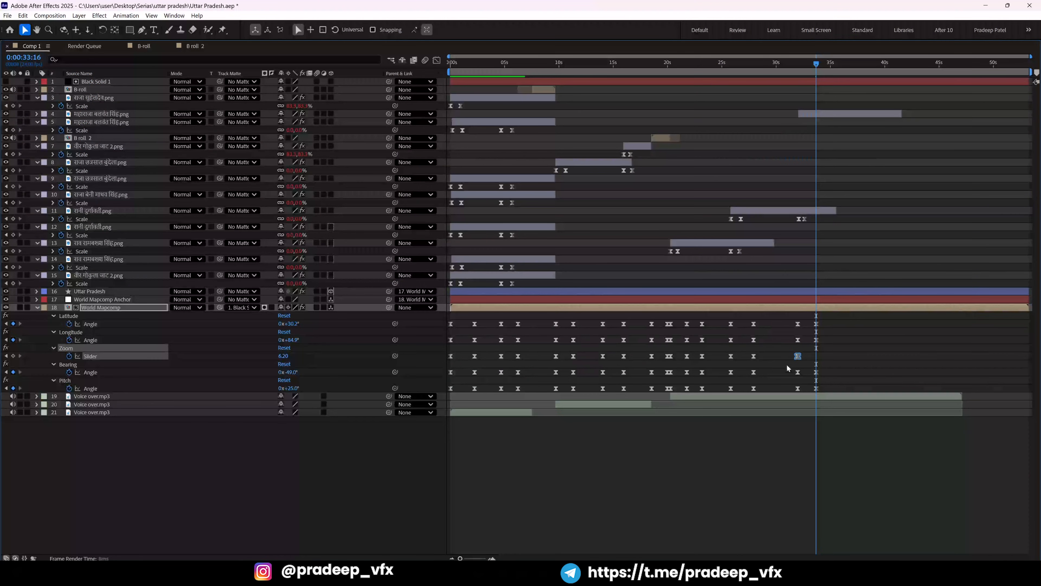
# Preview the camera move from 0:00:32:01 and shift its final Latitude, Longitude, Bearing and Pitch keyframes to 0:00:34:17.
pyautogui.press('j')
pyautogui.press('j')
pyautogui.press('`')
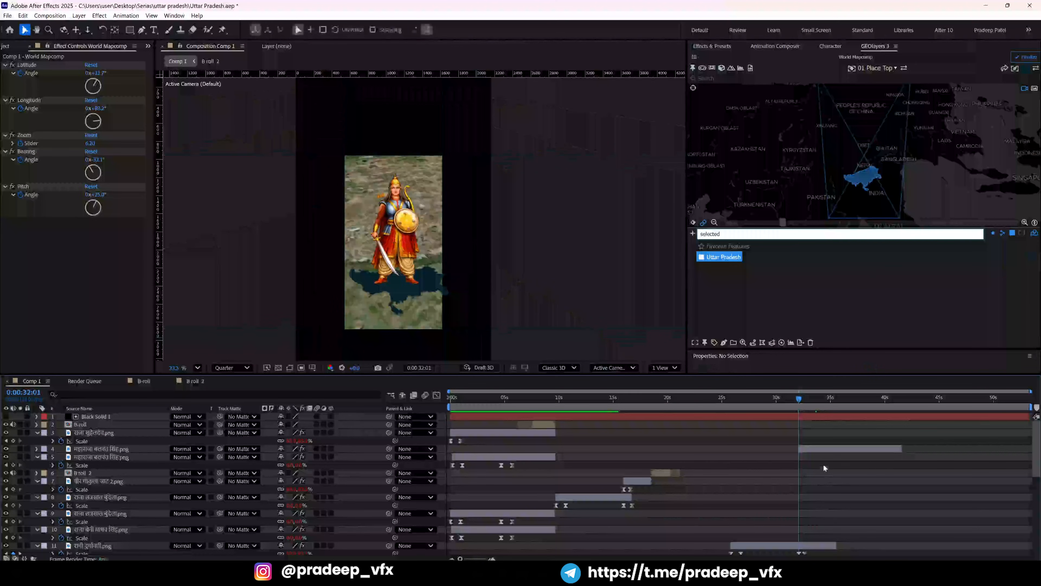
pyautogui.press('space')
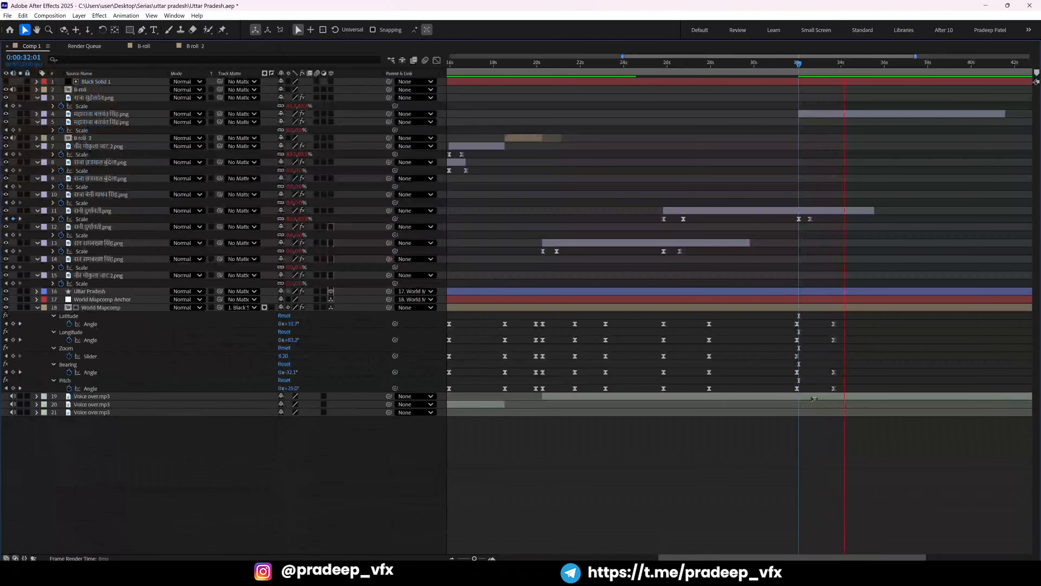
pyautogui.press('`')
pyautogui.press('space')
pyautogui.moveTo(864, 323); pyautogui.dragTo(857, 390)
pyautogui.press('k')
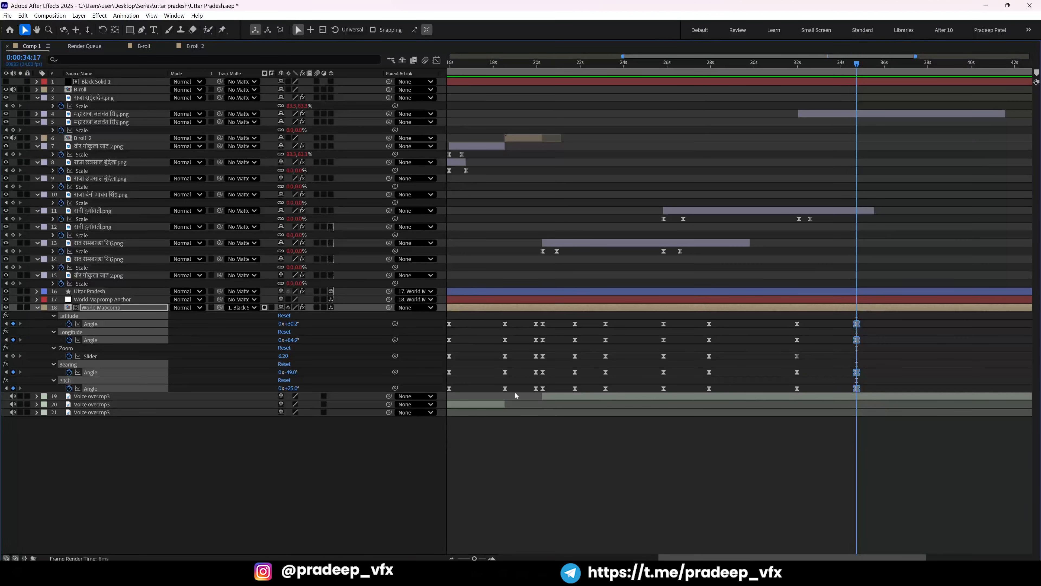
pyautogui.press('`')
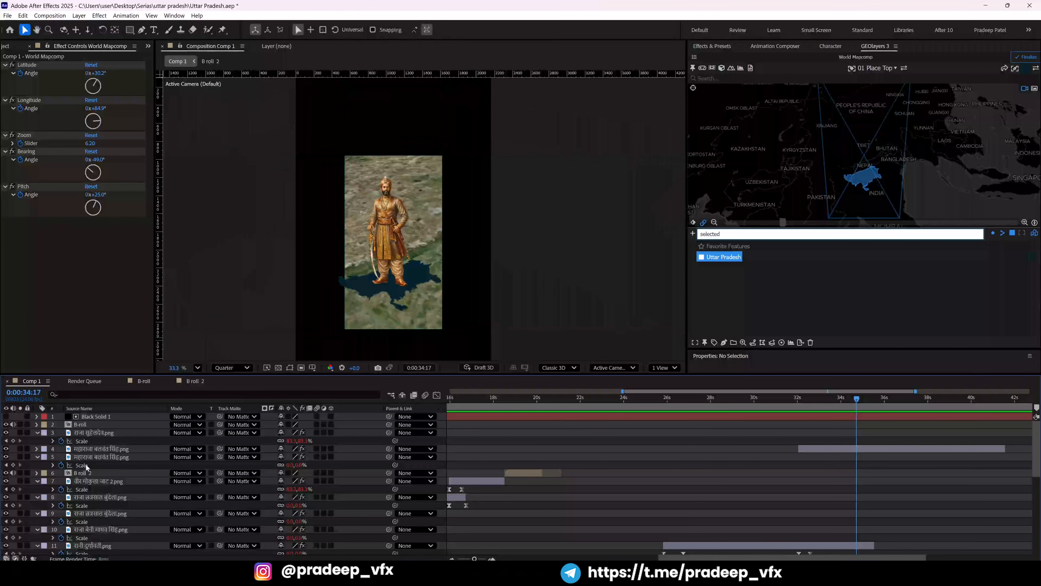
pyautogui.press('`')
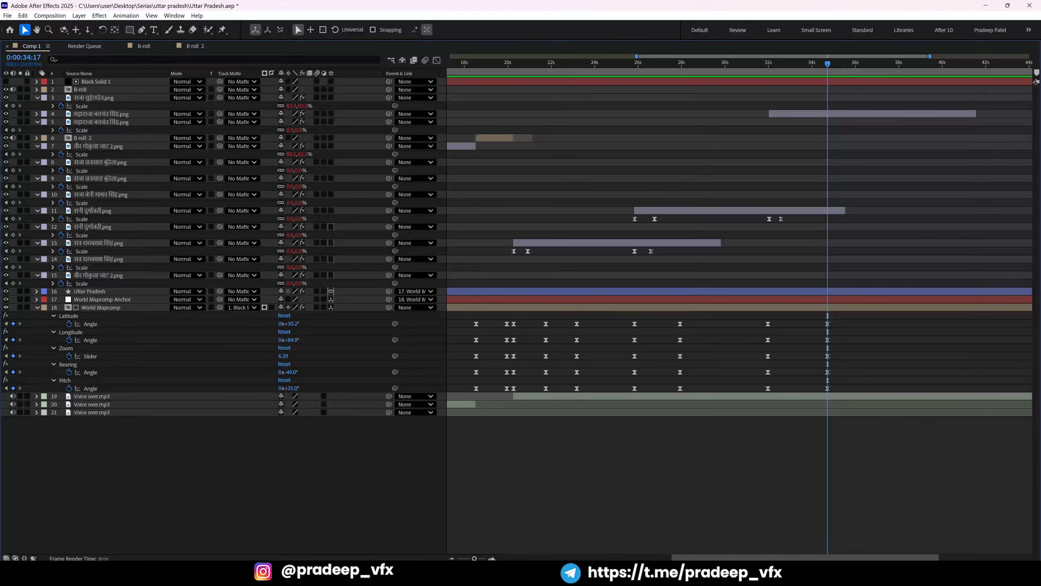
# Switch to the Google Docs script, copy "काशी की स्वतंत्रता बनाए रखी।", and remove the attached image from the unsent ChatGPT message.
pyautogui.hotkey('alt', 'Tab')
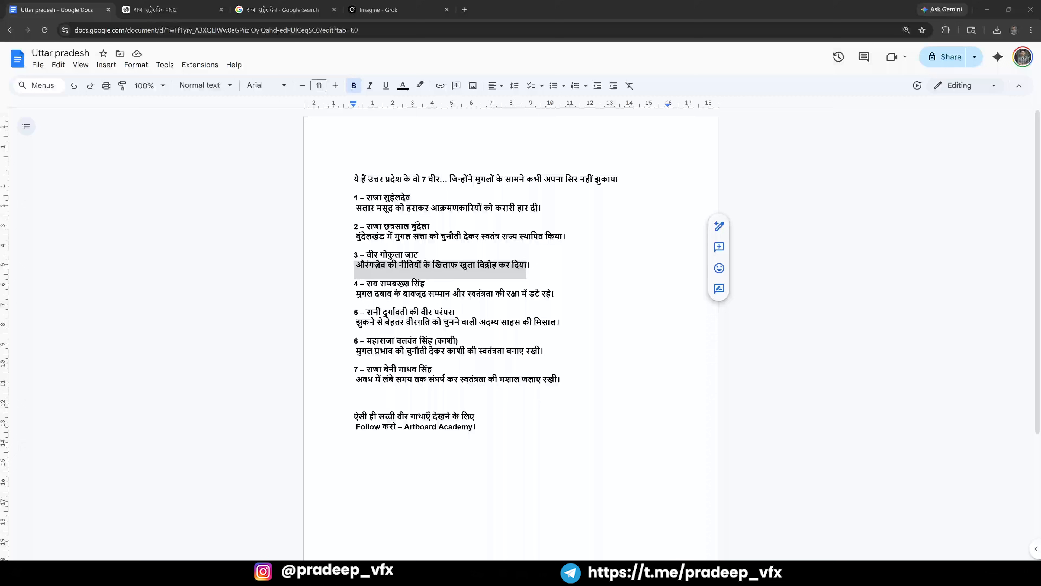
pyautogui.click(355, 445)
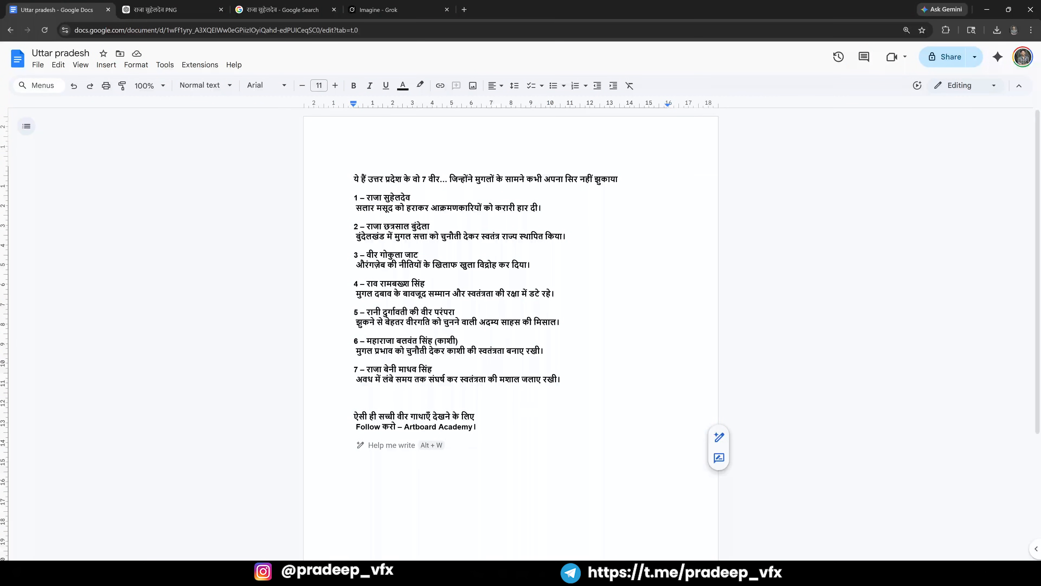
pyautogui.moveTo(447, 353); pyautogui.dragTo(548, 353)
pyautogui.hotkey('ctrl', 'c')
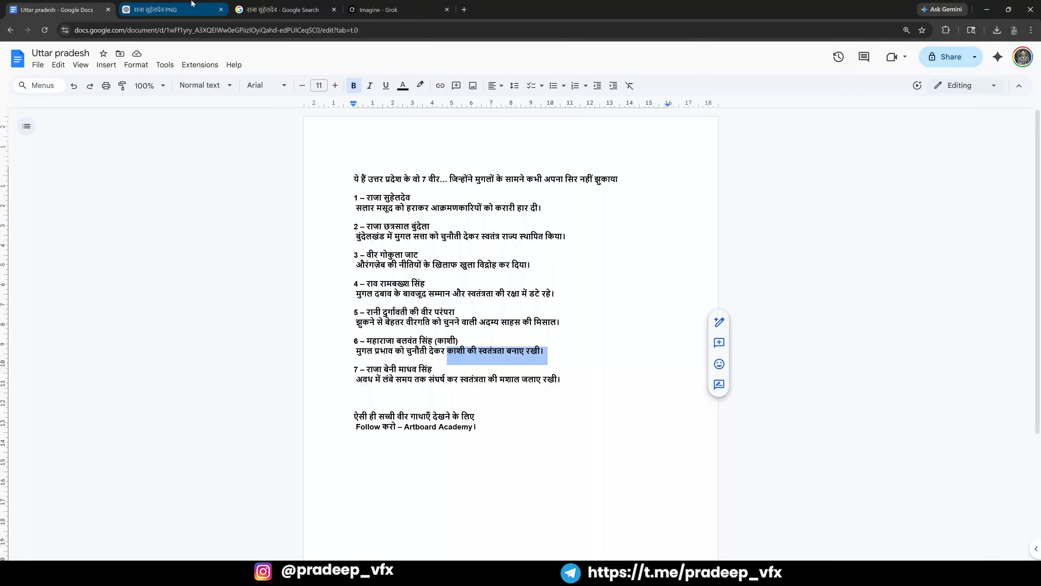
pyautogui.click(155, 9)
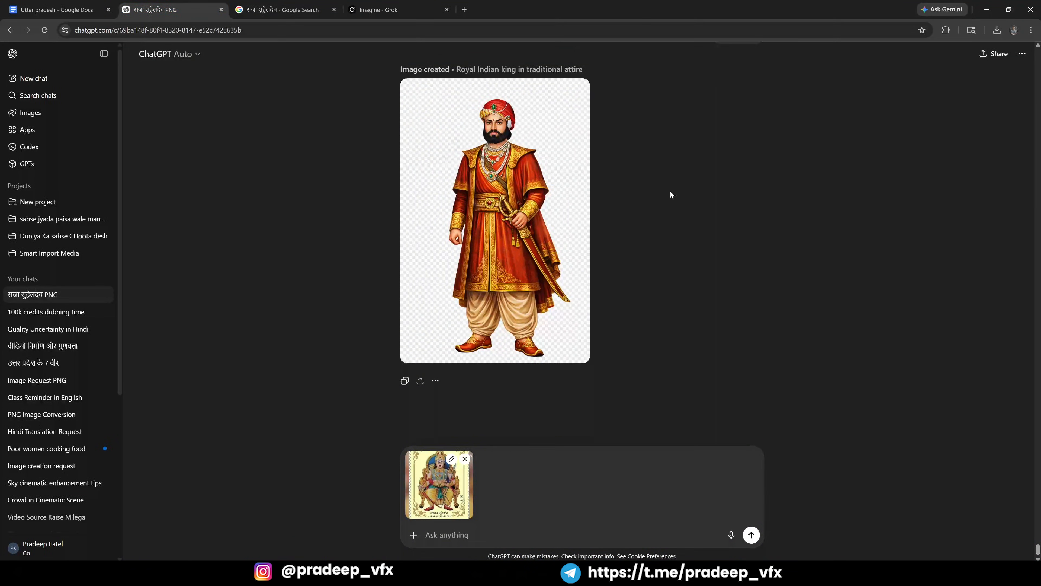
pyautogui.click(465, 459)
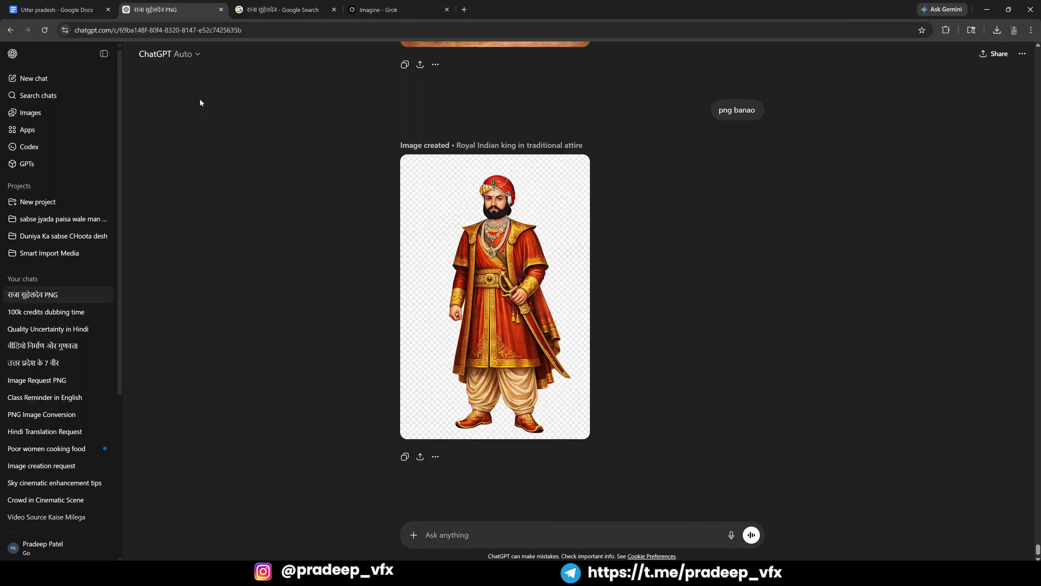
# Generate 9:16 images in Grok Imagine from the prompt "काशी की स्वतंत्रता बनाए रखी।".
pyautogui.click(377, 9)
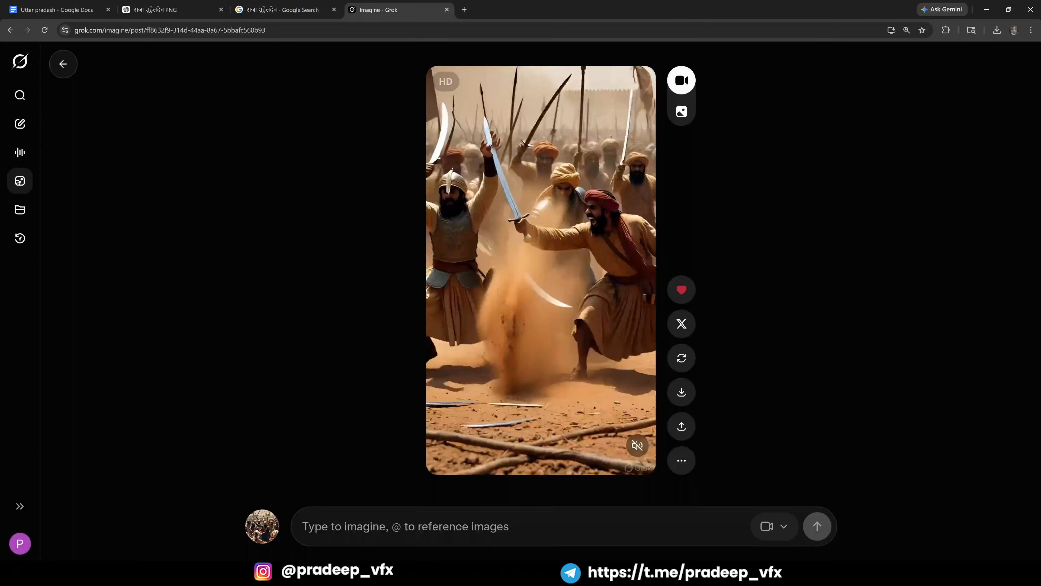
pyautogui.click(409, 516)
pyautogui.hotkey('ctrl', 'v')
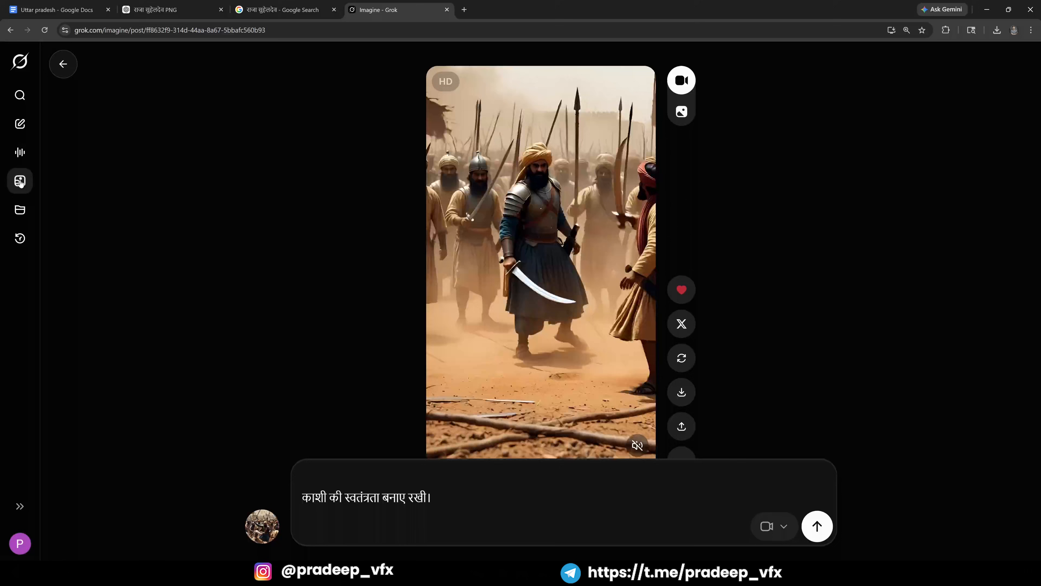
pyautogui.click(20, 181)
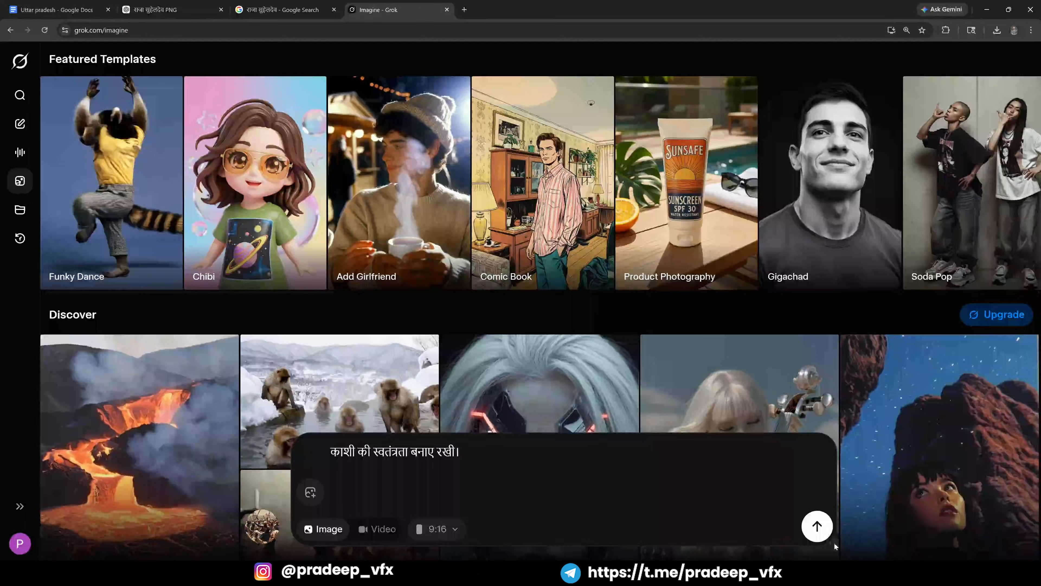
pyautogui.click(828, 527)
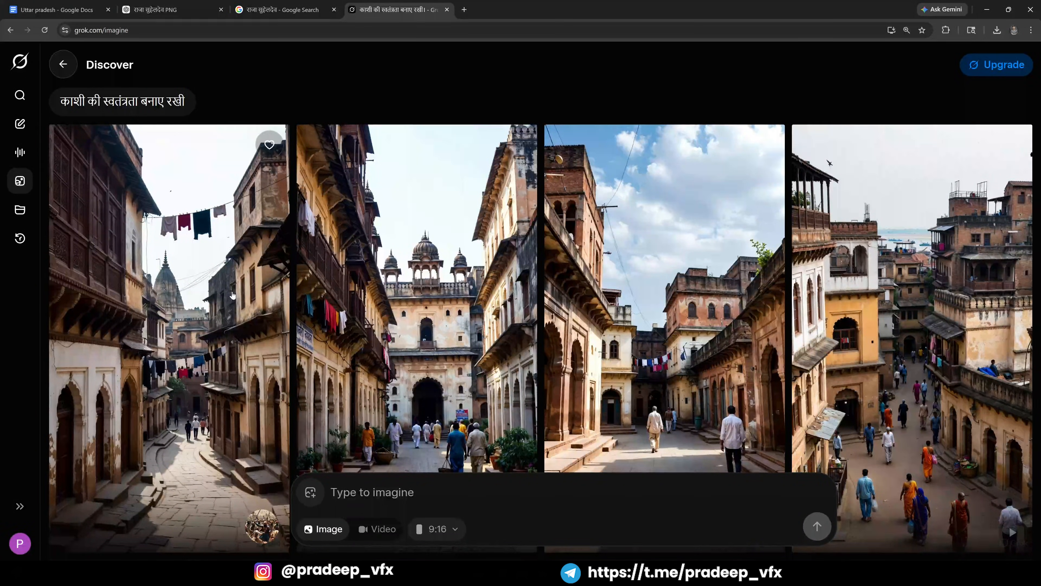
# Generate Grok Imagine images from the full script line "मुगल प्रभाव को चुनौती देकर काशी की स्वतंत्रता बनाए रखी।".
pyautogui.click(149, 10)
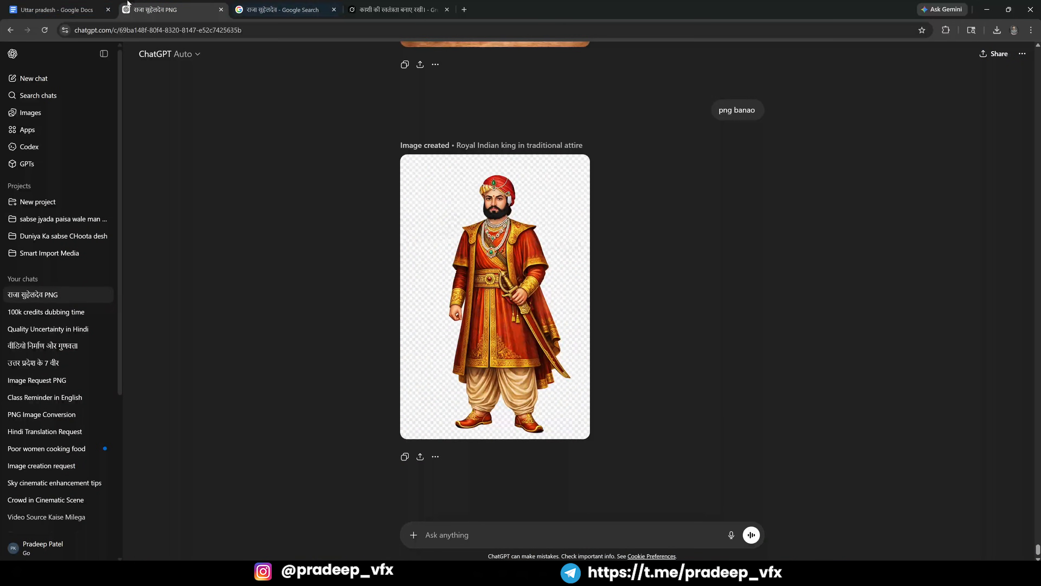
pyautogui.click(49, 10)
pyautogui.moveTo(354, 353); pyautogui.dragTo(549, 353)
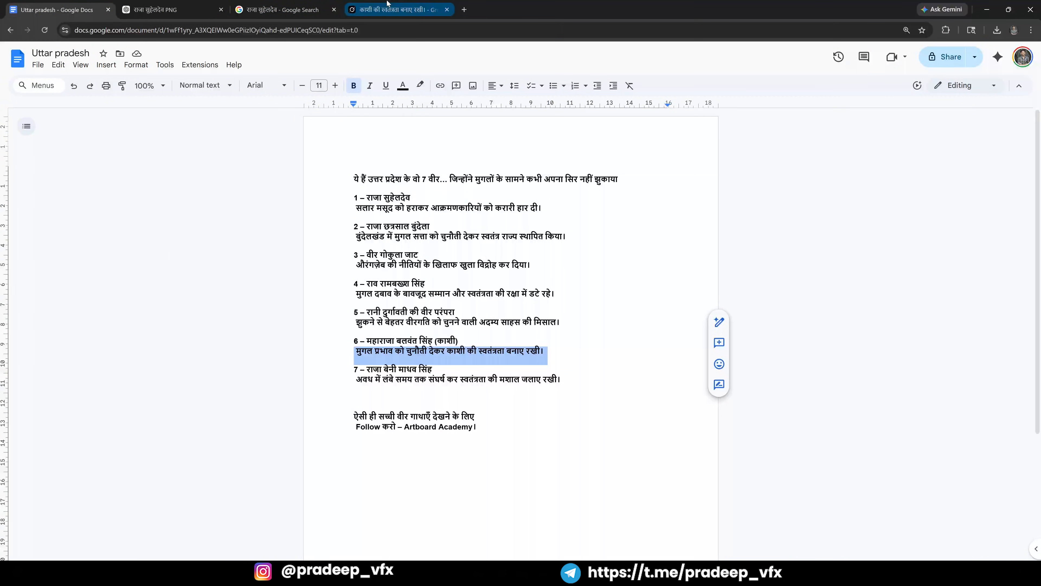
pyautogui.click(398, 10)
pyautogui.write('मुगल प्रभाव को चुनौती देकर काशी की स्वतंत्रता बनाए रखी।')
pyautogui.press('Return')
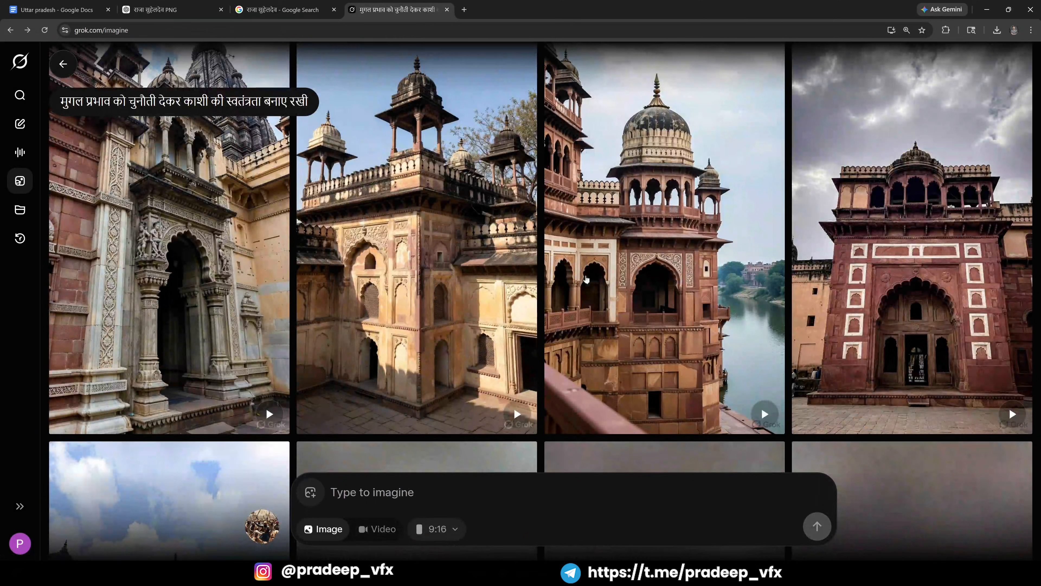
# Make a video from the generated image of the carved temple gateway and upscale it.
pyautogui.scroll(4, 373, 356)
pyautogui.scroll(-5, 184, 371)
pyautogui.click(221, 237)
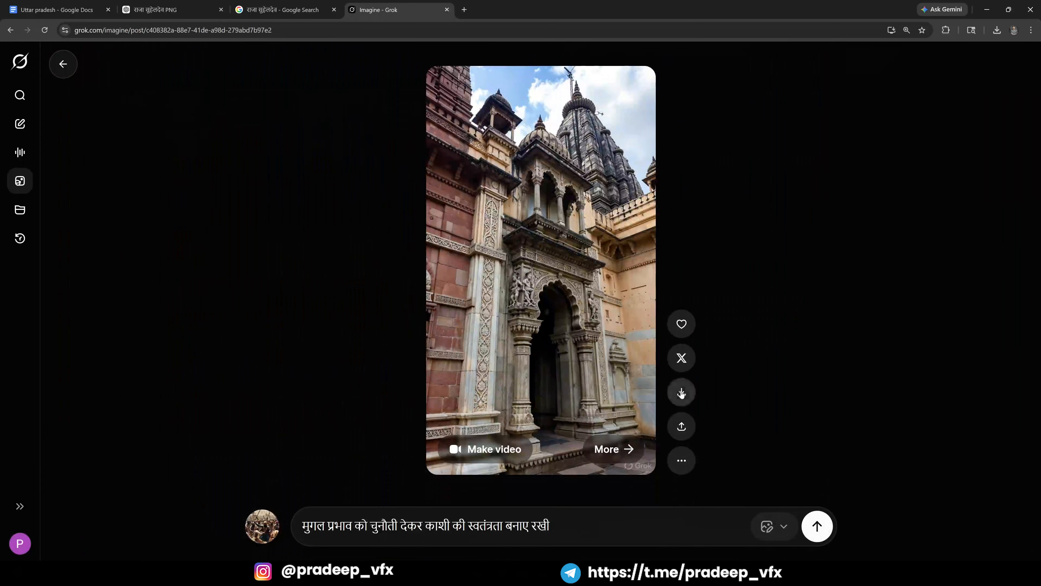
pyautogui.click(485, 449)
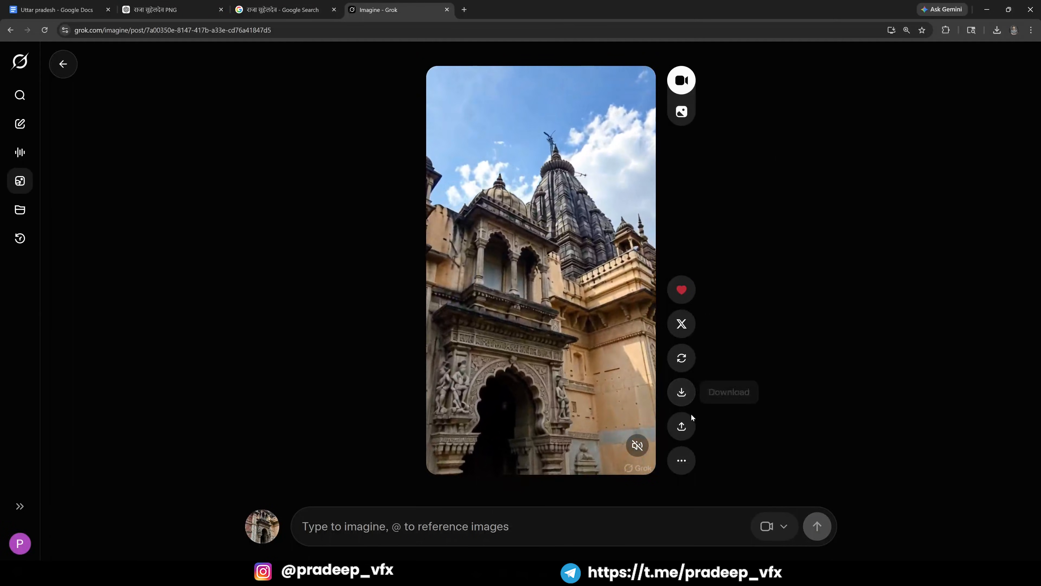
pyautogui.click(682, 459)
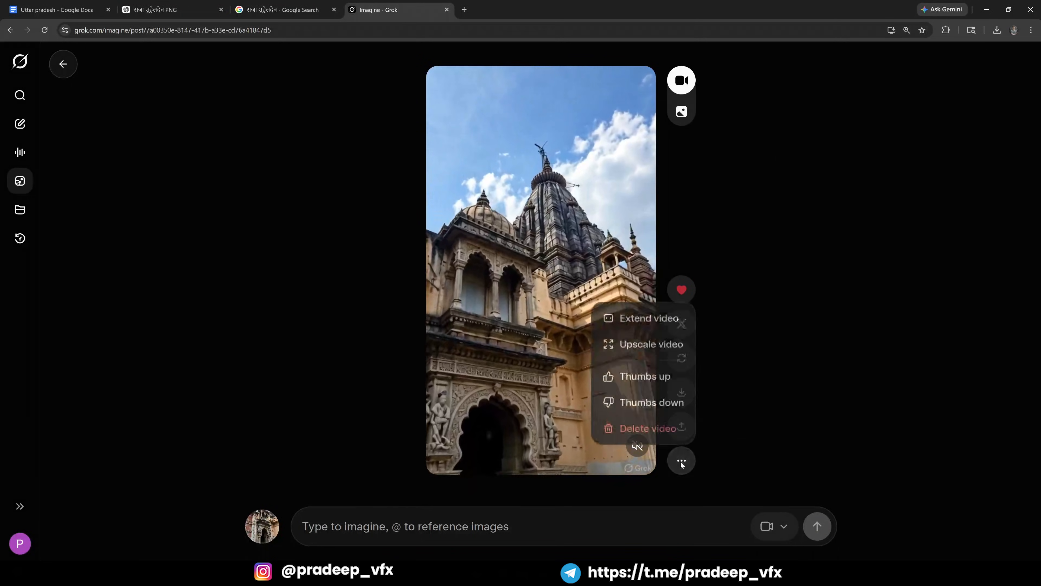
pyautogui.click(667, 343)
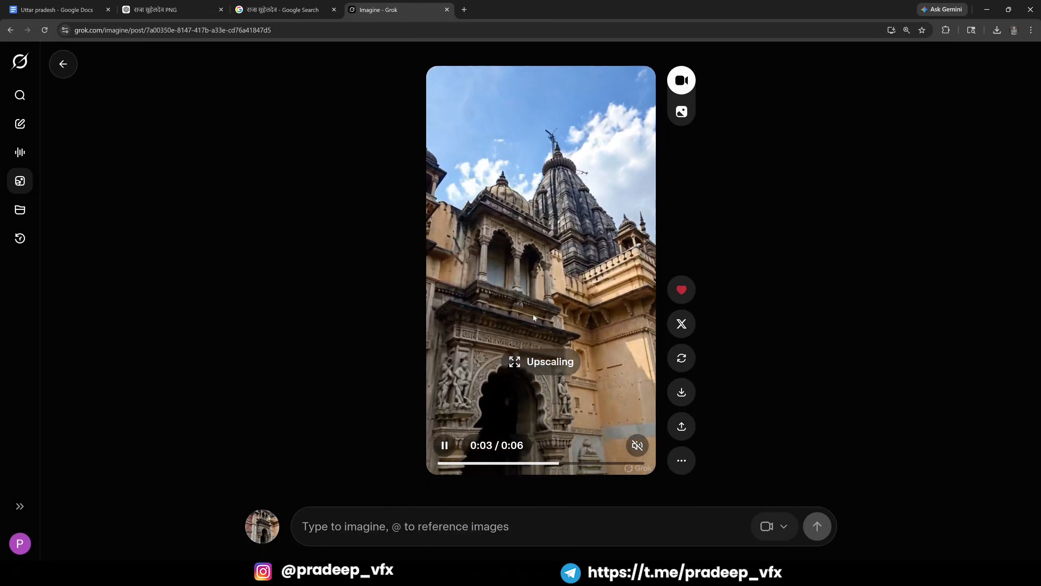
# Add 6.mp4 to Comp 1 in After Effects as the top layer starting at 0:00:34:17, and preview from 0:00:34:07.
pyautogui.moveTo(286, 95); pyautogui.dragTo(771, 329)
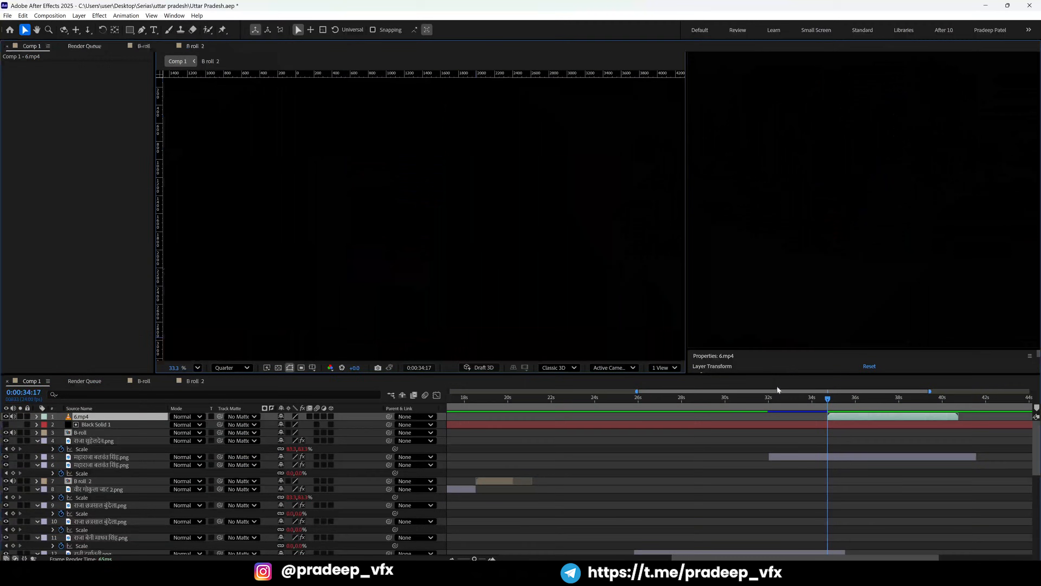
pyautogui.press('`')
pyautogui.click(818, 65)
pyautogui.press('`')
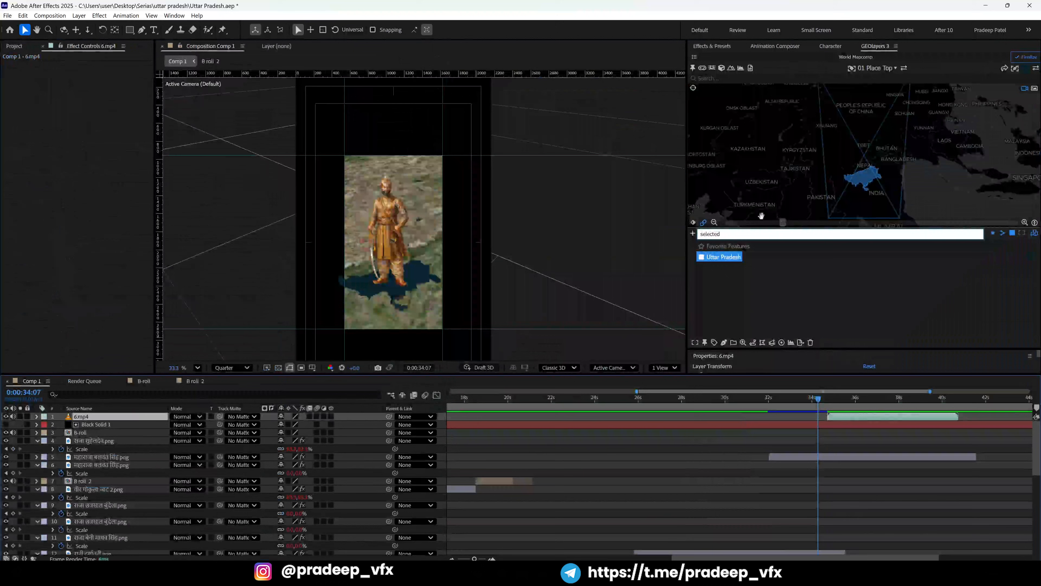
pyautogui.press('space')
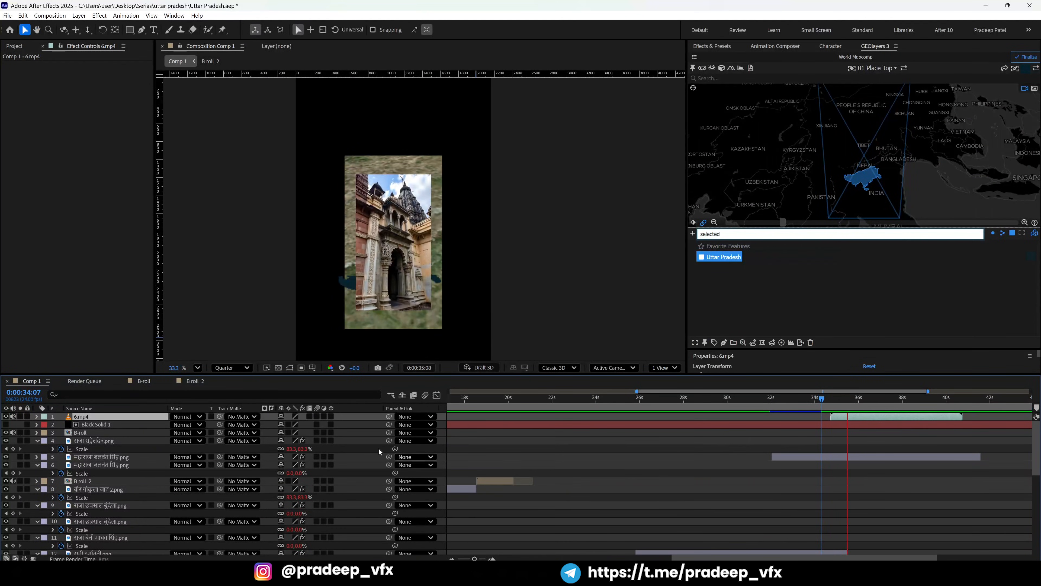
pyautogui.press('space')
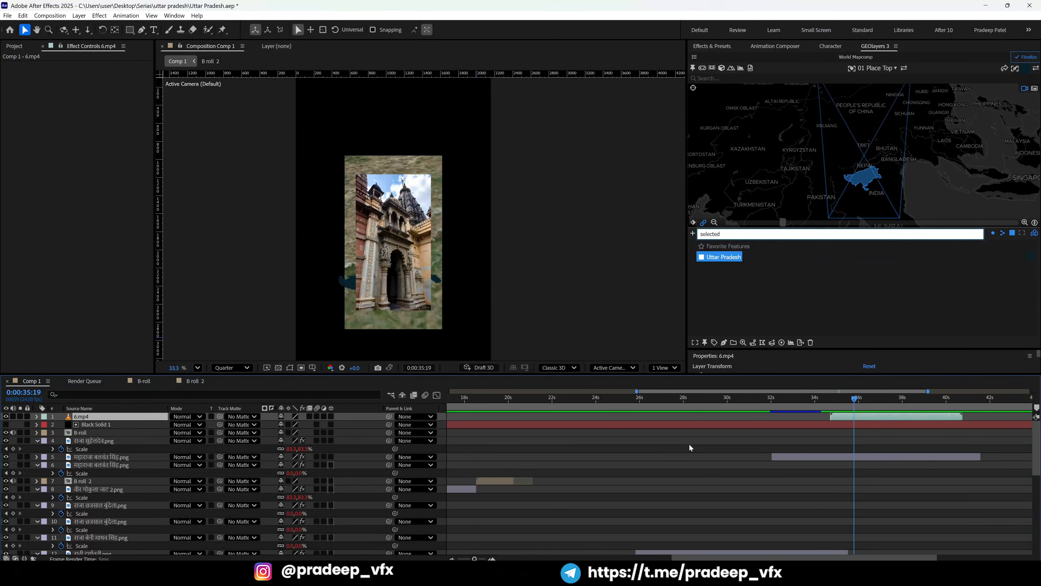
# Try splitting the third-section Voice over.mp3 layer at 0:00:34:17, and undo the split.
pyautogui.press('`')
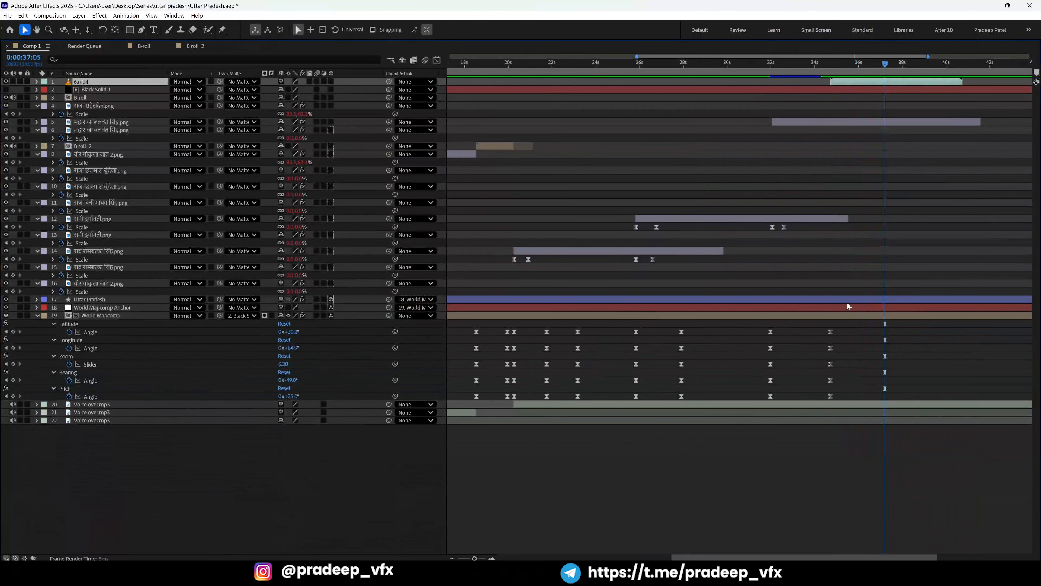
pyautogui.press('j')
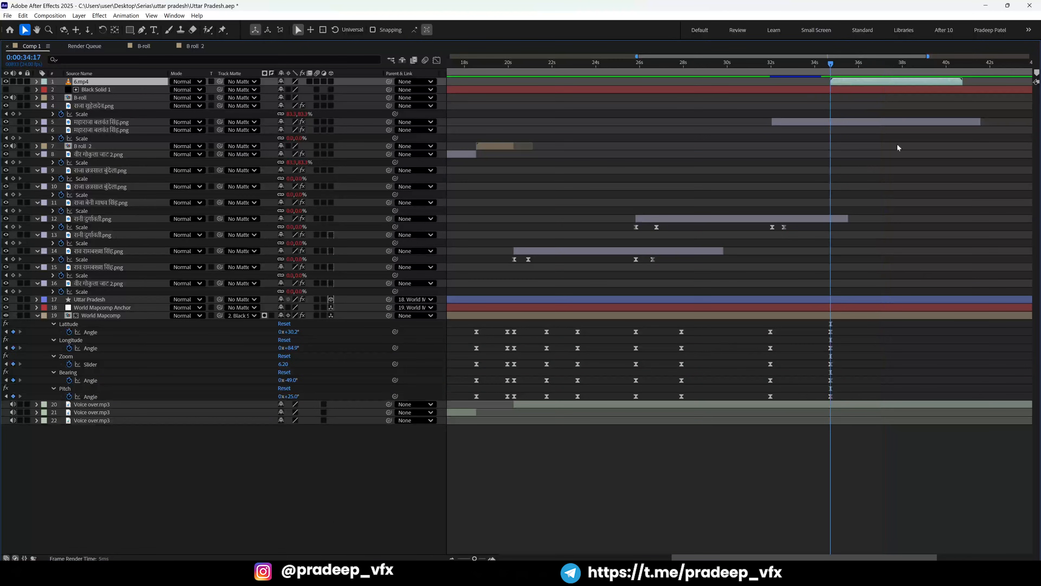
pyautogui.click(836, 406)
pyautogui.hotkey('ctrl', 'shift', 'd')
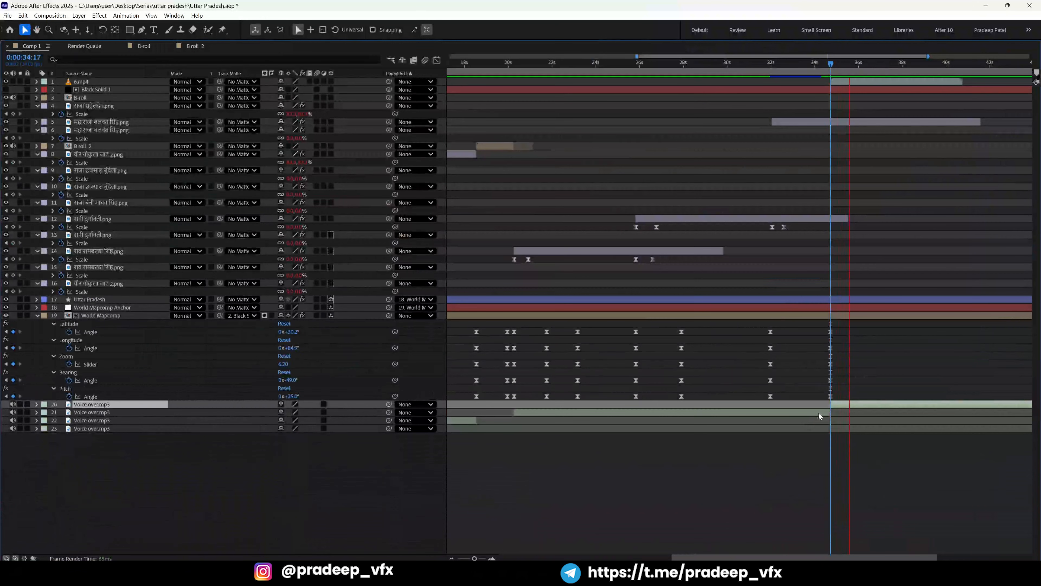
pyautogui.hotkey('ctrl', 'z')
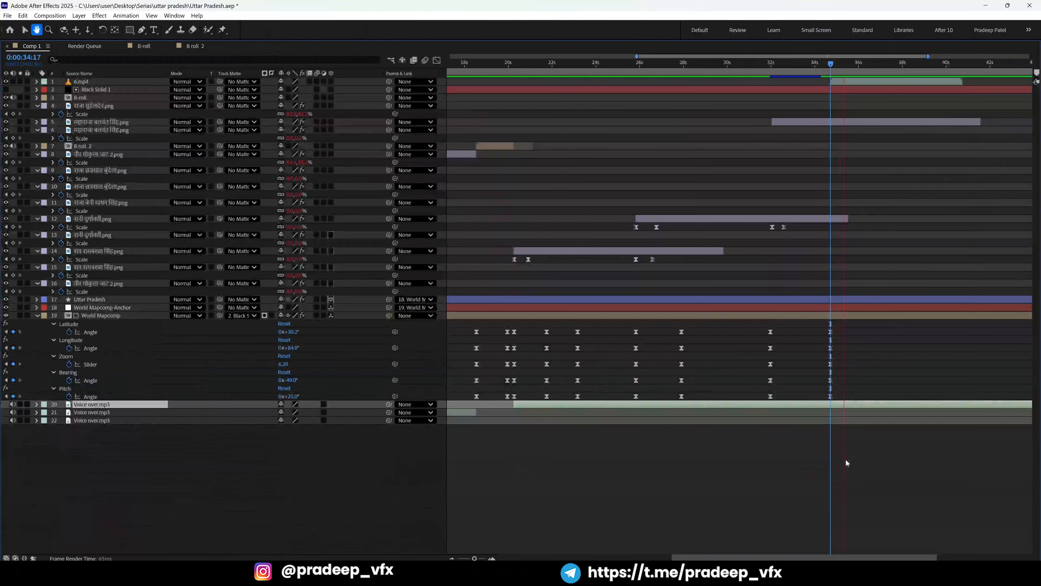
# Move the last World Mapcomp camera keyframes to 0:00:35:13 and split the third-section Voice over.mp3 layer at that time.
pyautogui.click(846, 459)
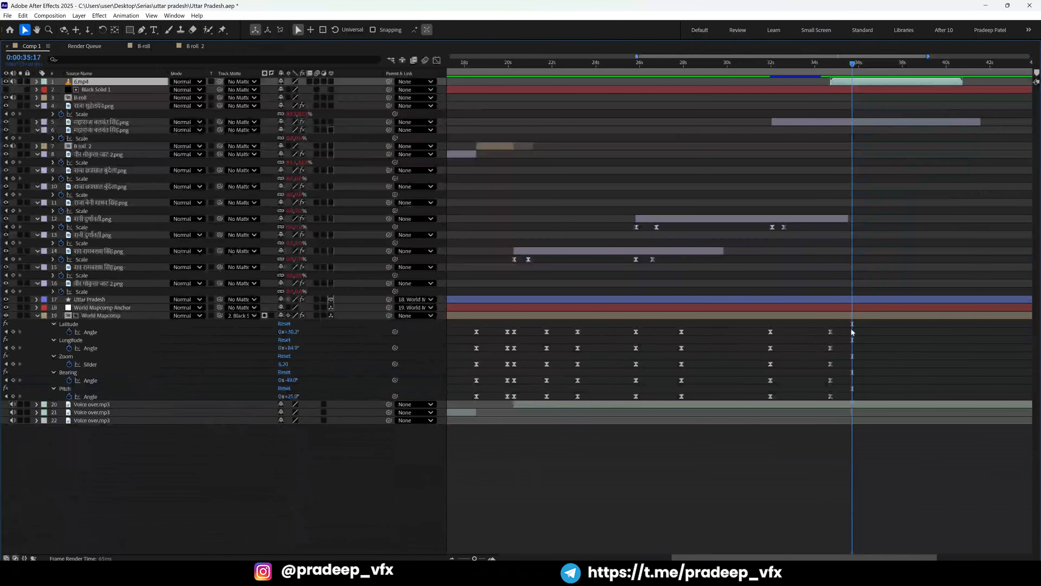
pyautogui.moveTo(852, 327); pyautogui.dragTo(847, 398)
pyautogui.press('j')
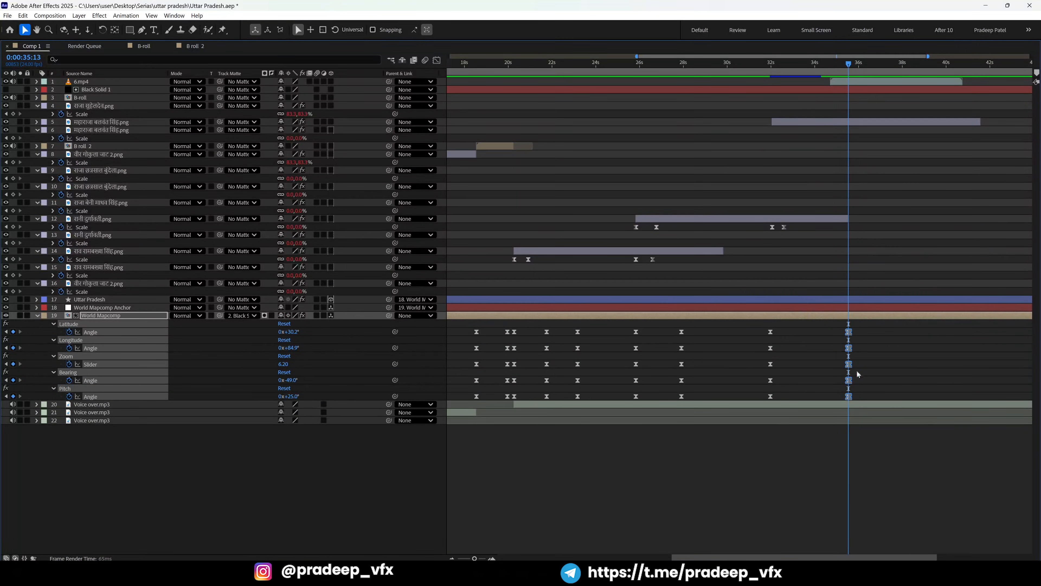
pyautogui.click(851, 404)
pyautogui.hotkey('ctrl', 'shift', 'd')
# Move the 6.mp4 layer in Comp 1 so that it starts at 0:00:35:13.
pyautogui.click(868, 72)
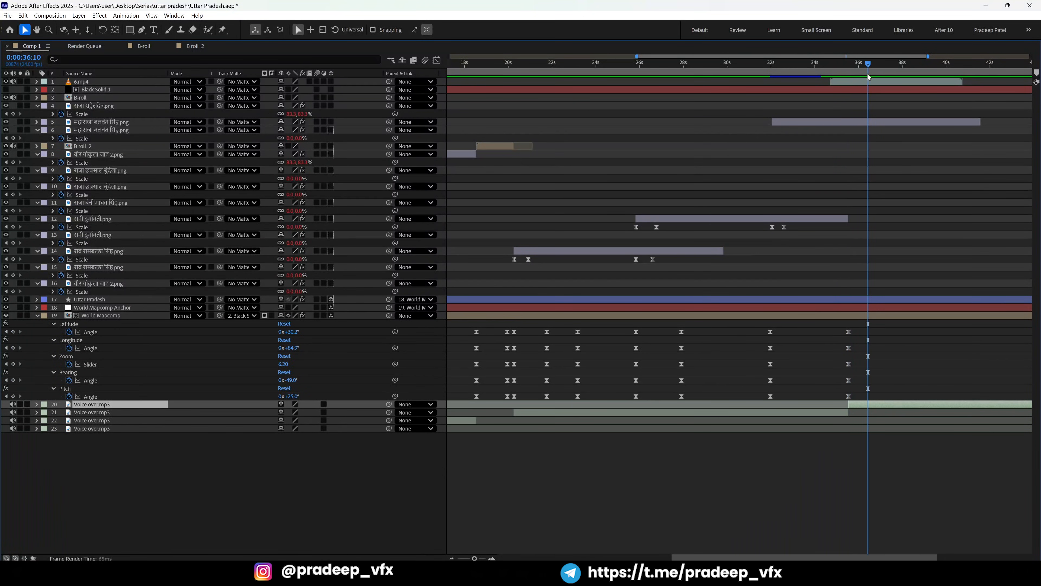
pyautogui.click(867, 83)
pyautogui.press('End')
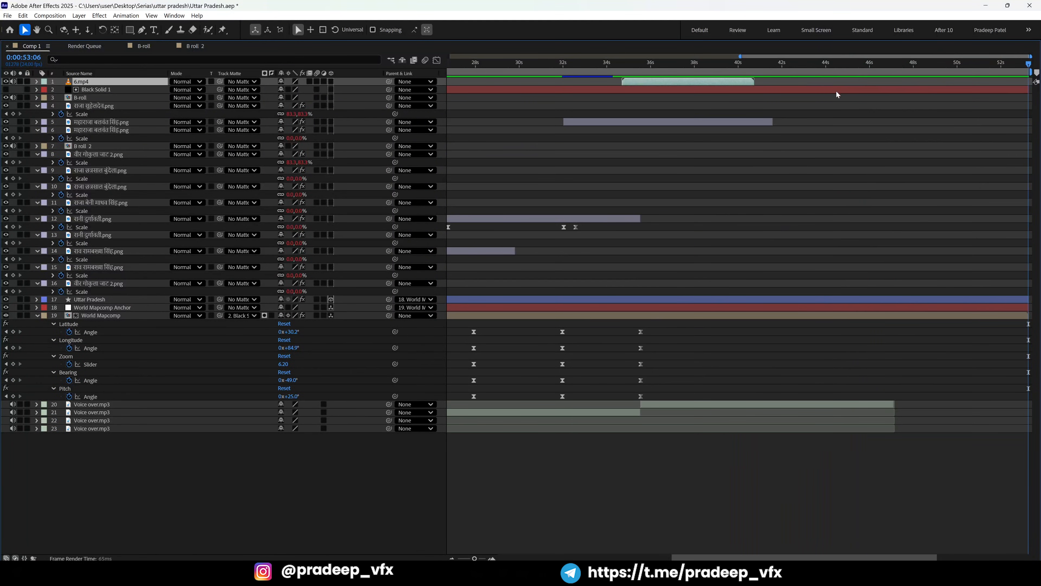
pyautogui.press('-')
pyautogui.press('-')
pyautogui.press('j')
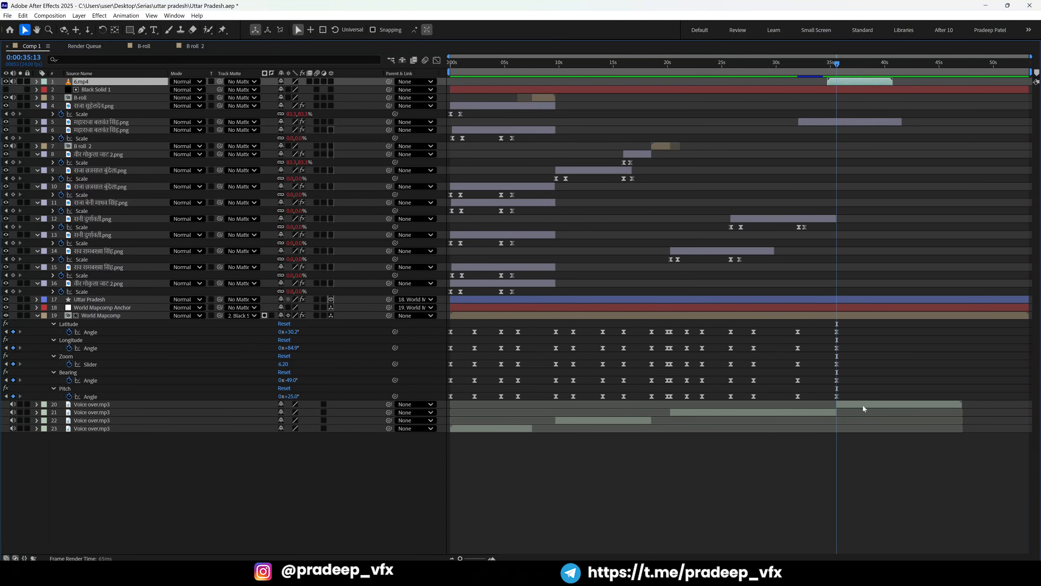
pyautogui.moveTo(838, 87); pyautogui.dragTo(847, 237)
# Preview the voice-over from 0:00:35:13 and split its last Voice over.mp3 layer at 0:00:37:08.
pyautogui.press('`')
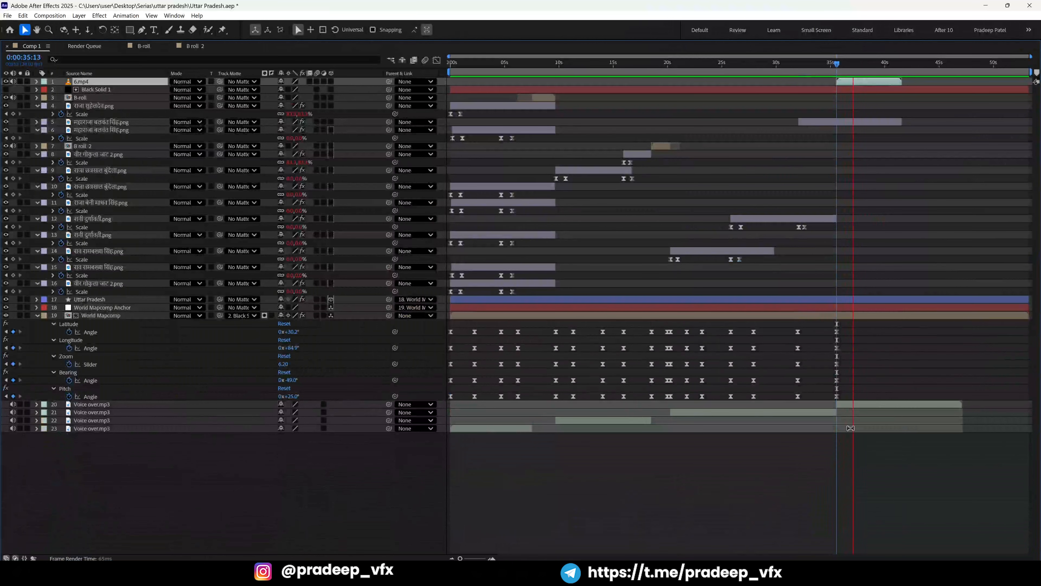
pyautogui.click(867, 404)
pyautogui.hotkey('ctrl', 'shift', 'd')
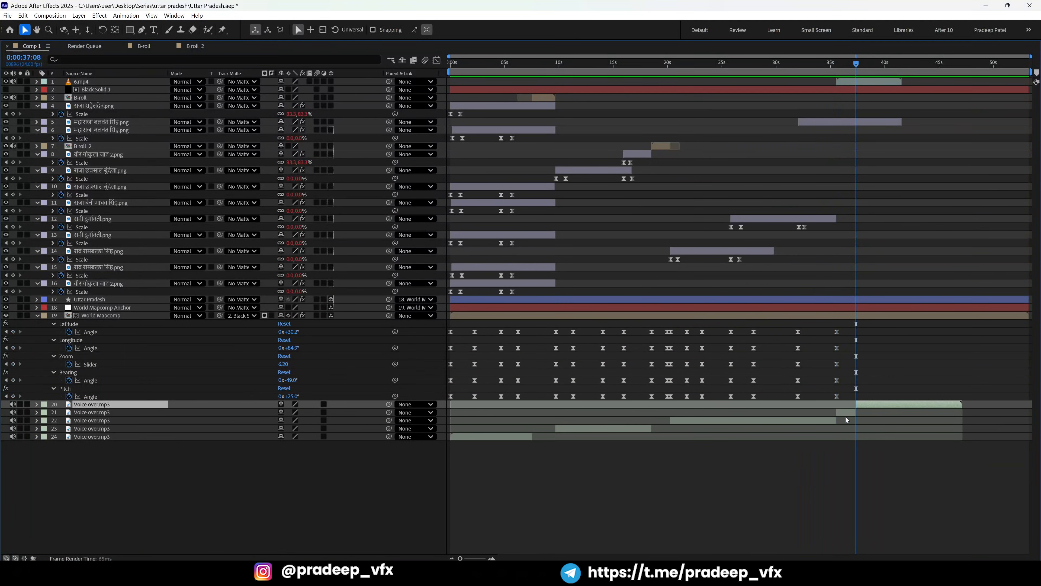
# Pre-compose the short Voice over.mp3 segment as "B roll" and place it directly above the महाराजा बलवंत सिंह.png layers.
pyautogui.click(847, 413)
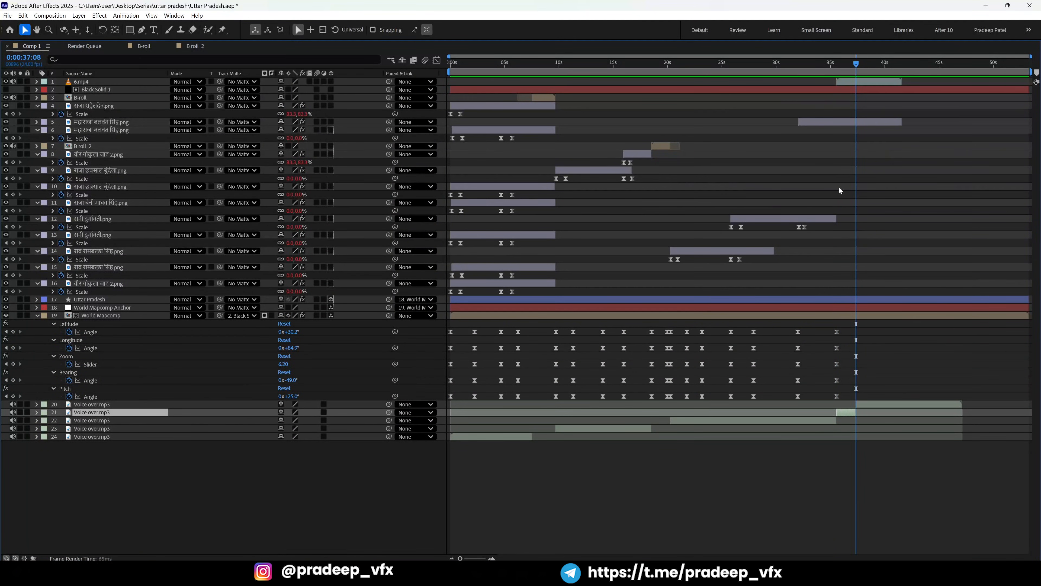
pyautogui.hotkey('ctrl', 'shift', 'c')
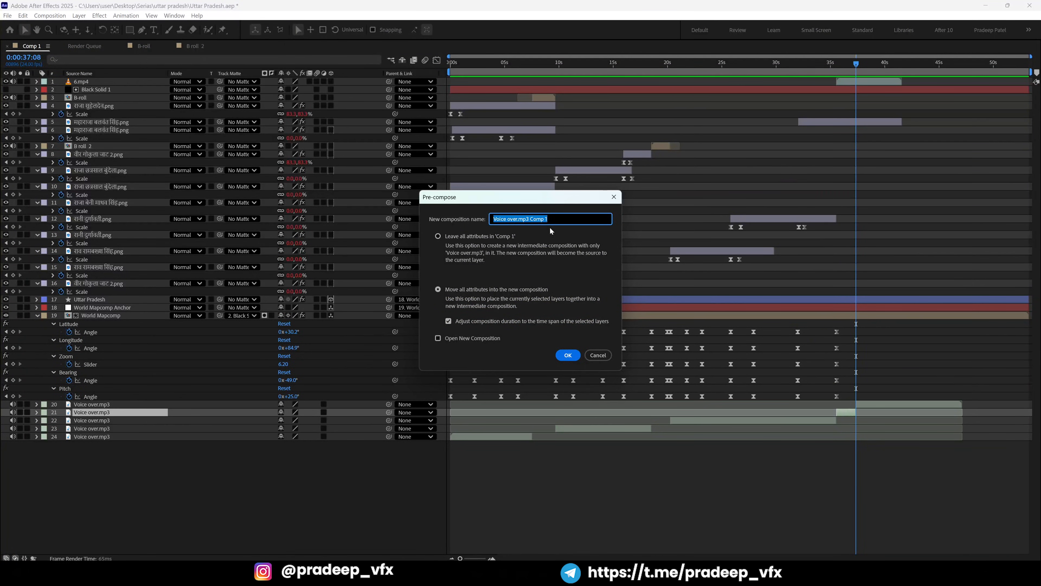
pyautogui.write('B roll')
pyautogui.press('Return')
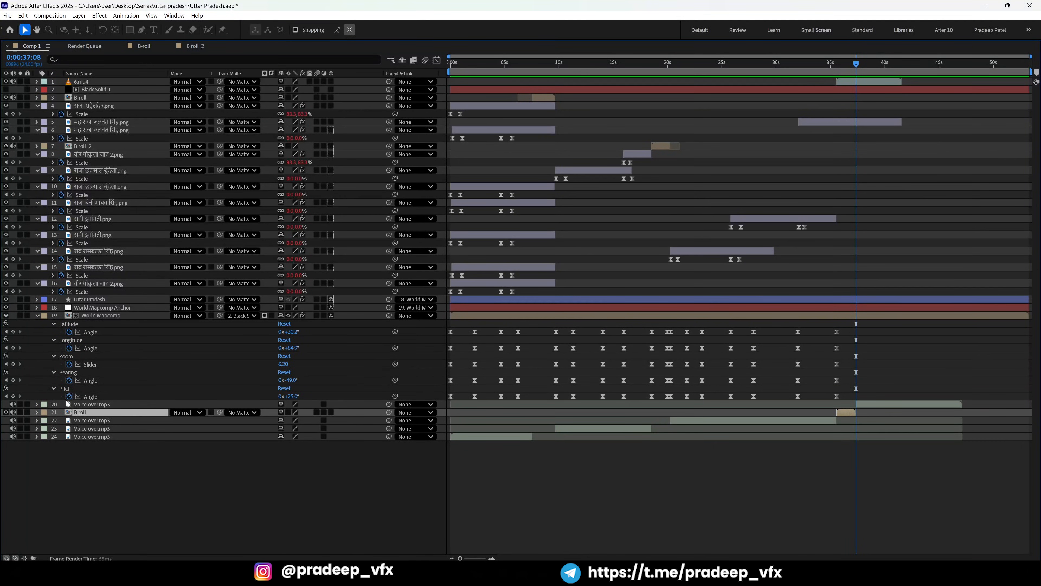
pyautogui.moveTo(71, 412); pyautogui.dragTo(128, 118)
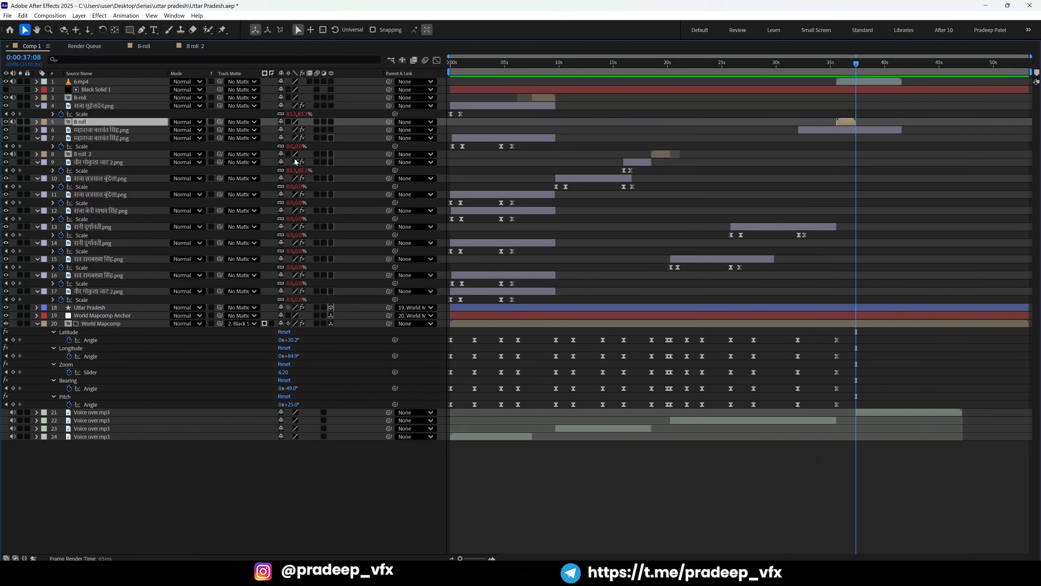
# Transfer 6.mp4 from Comp 1 into the new B roll composition, above the voice-over and starting at 0:00:35:13.
pyautogui.click(886, 87)
pyautogui.click(884, 82)
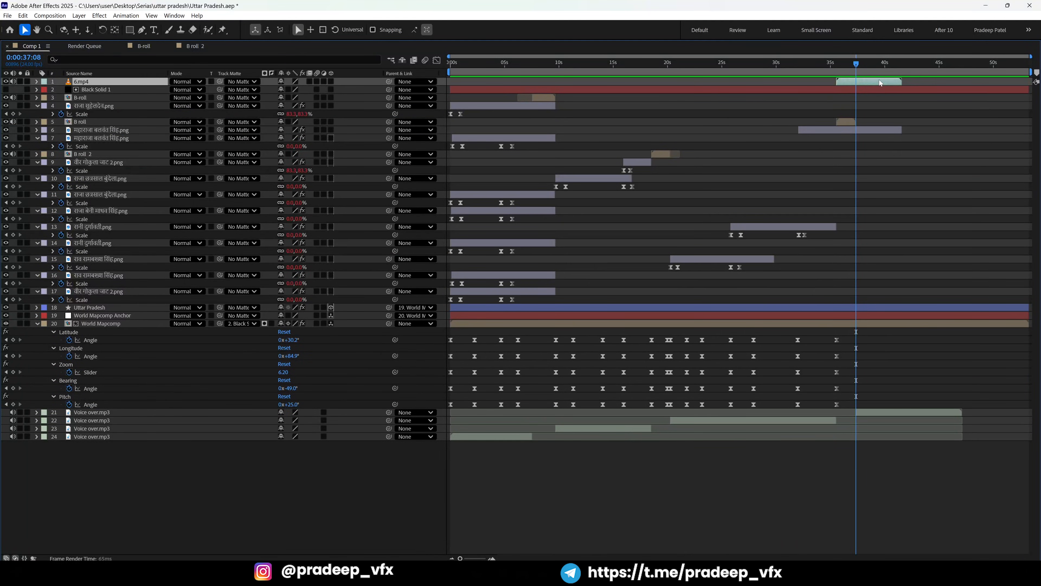
pyautogui.press('Delete')
pyautogui.doubleClick(845, 116)
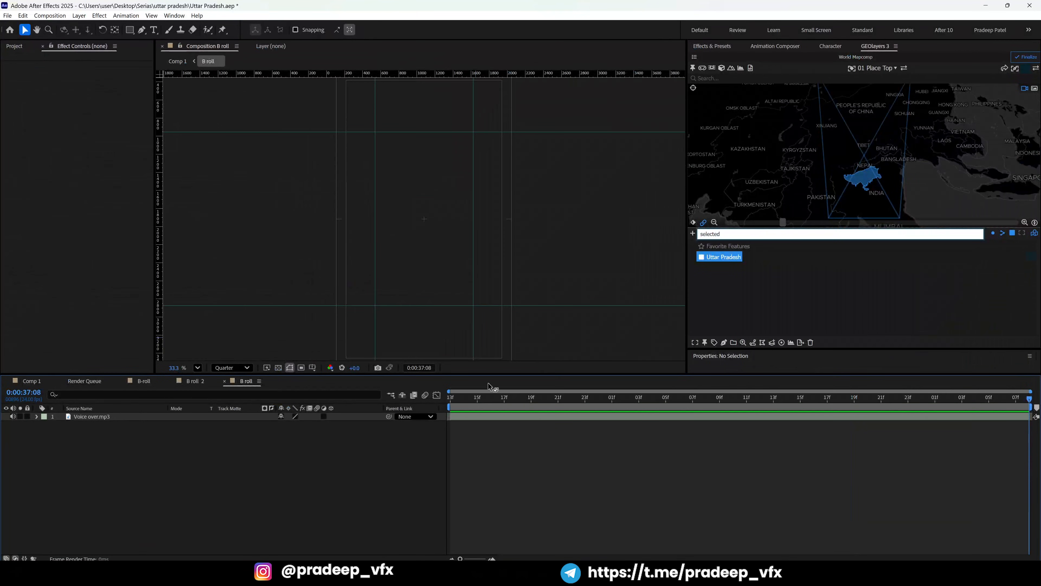
pyautogui.hotkey('ctrl', 'v')
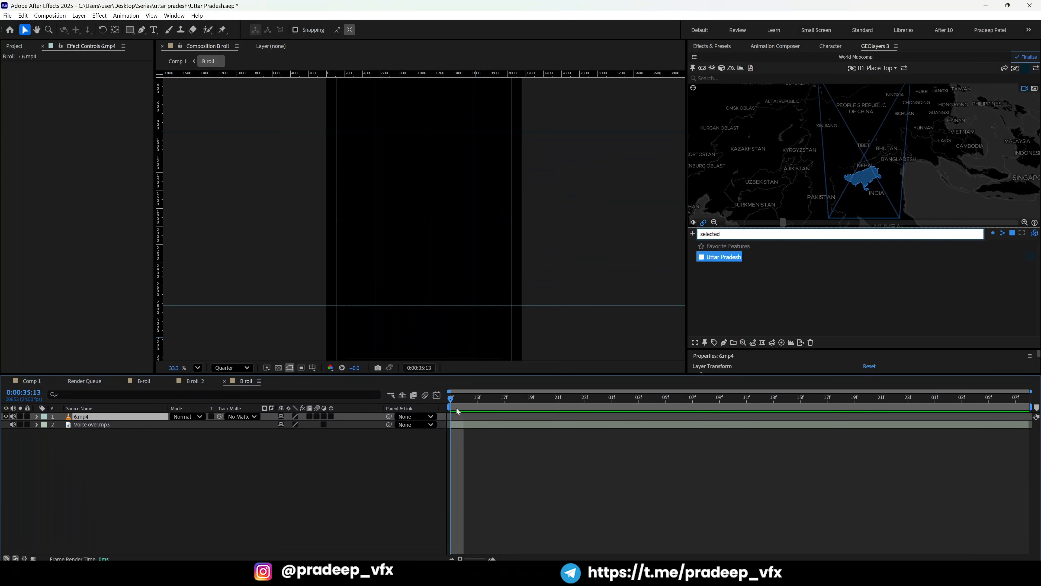
pyautogui.press('p')
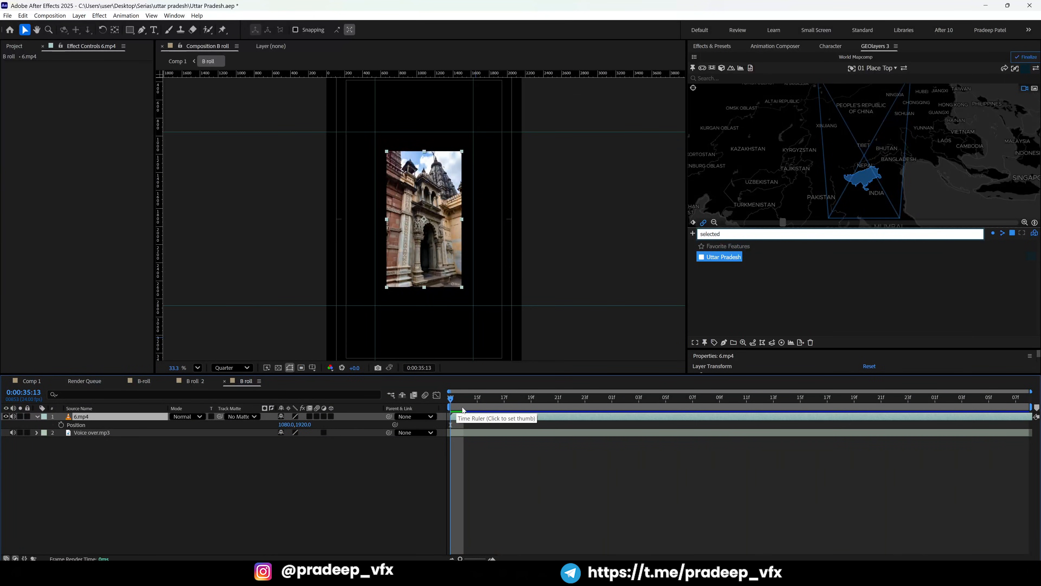
# Set the B roll composition size to 1080 × 1920 px.
pyautogui.hotkey('ctrl', 'k')
pyautogui.press('Tab')
pyautogui.press('Tab')
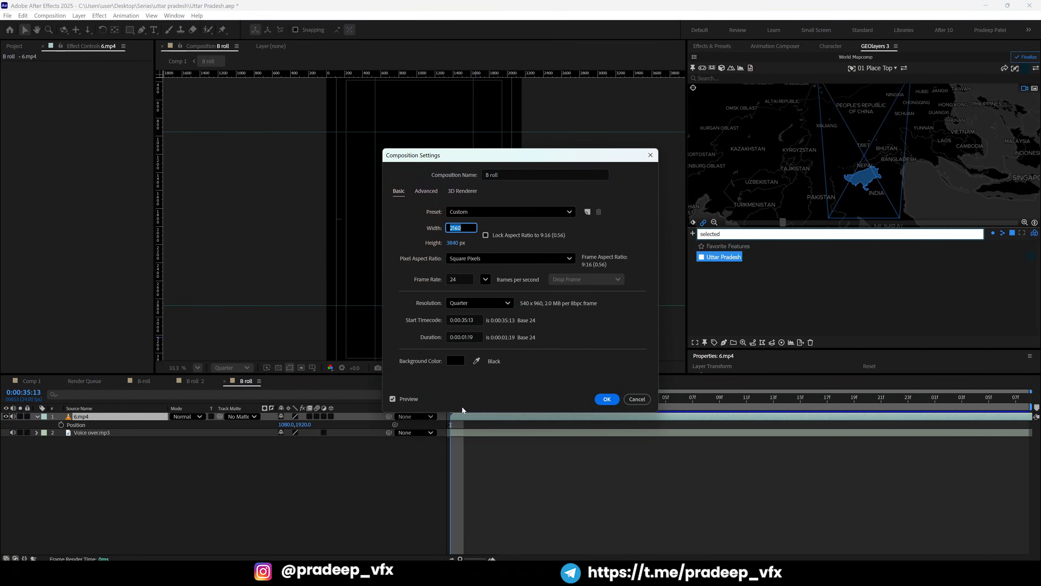
pyautogui.write('1080')
pyautogui.press('Tab')
pyautogui.write('19')
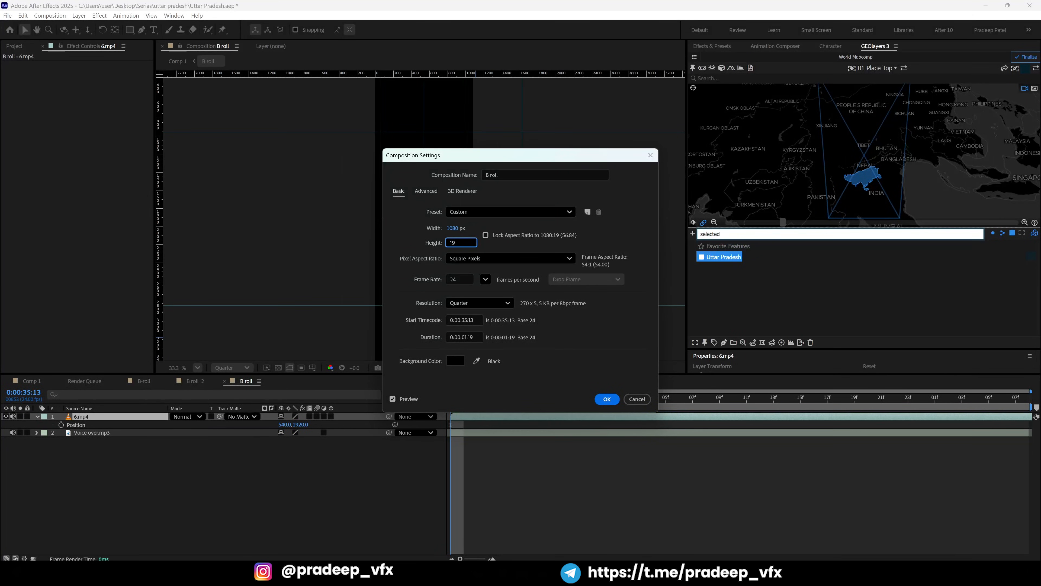
pyautogui.write('20')
pyautogui.press('Return')
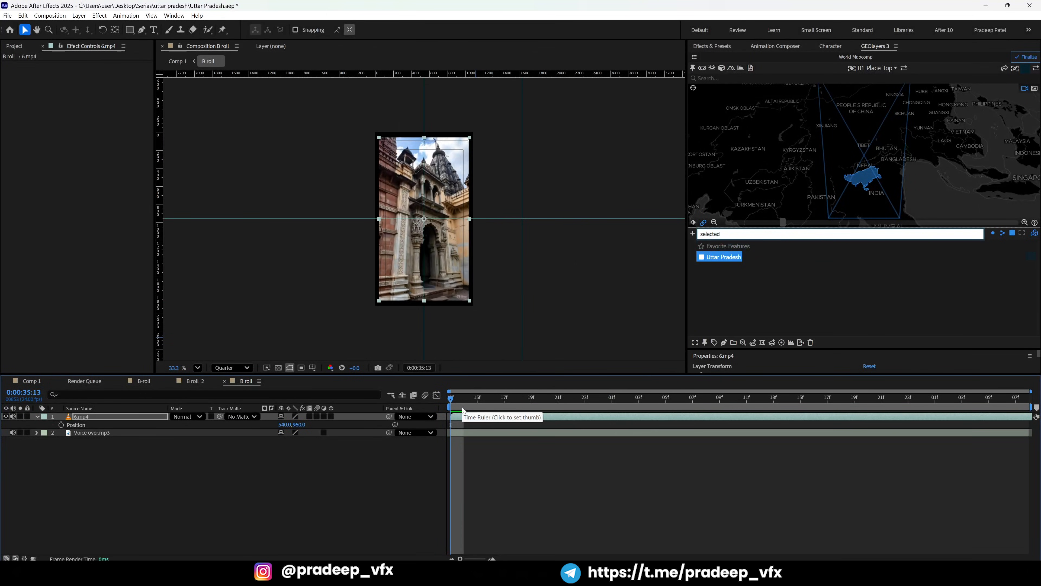
# Scale up 6.mp4 to fill the B roll frame and return to Comp 1.
pyautogui.press('ctrl+shift+KP_Add')
pyautogui.press('ctrl+shift+KP_Add')
pyautogui.press('Tab')
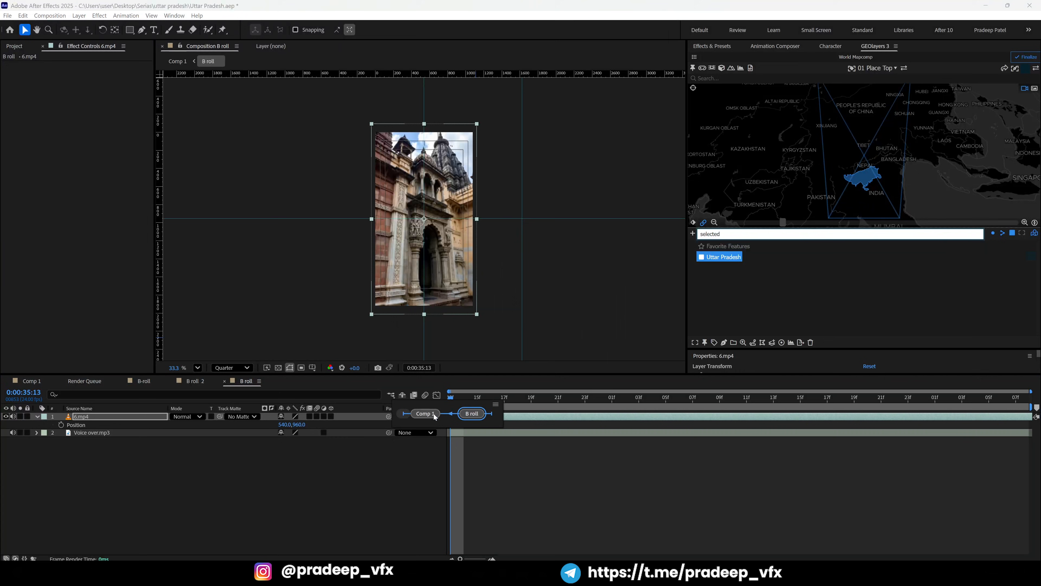
pyautogui.press('Tab')
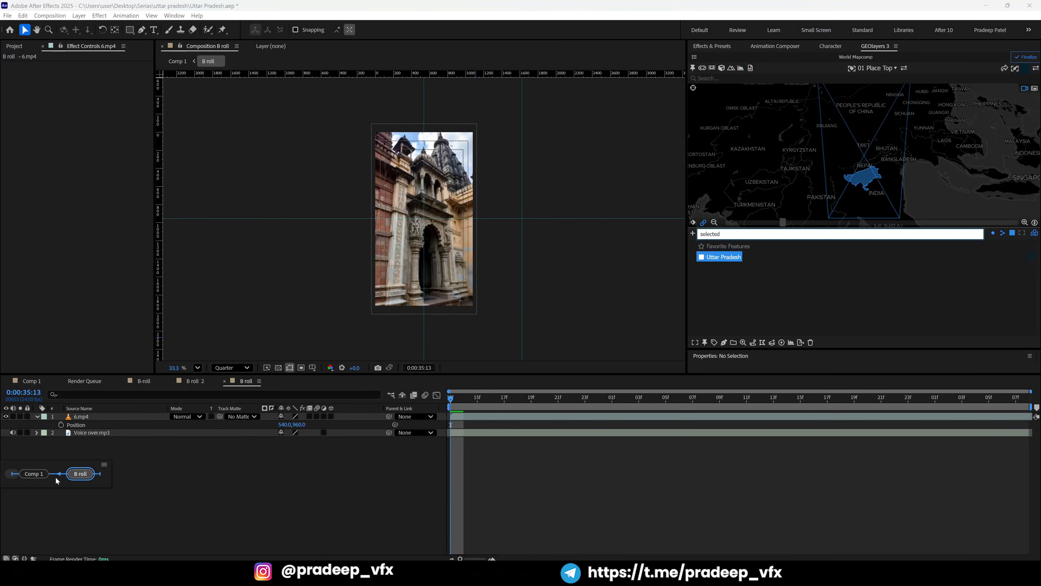
pyautogui.click(32, 476)
# Preview Comp 1 from 0:00:34:21 to check the transition into the new B roll.
pyautogui.click(830, 406)
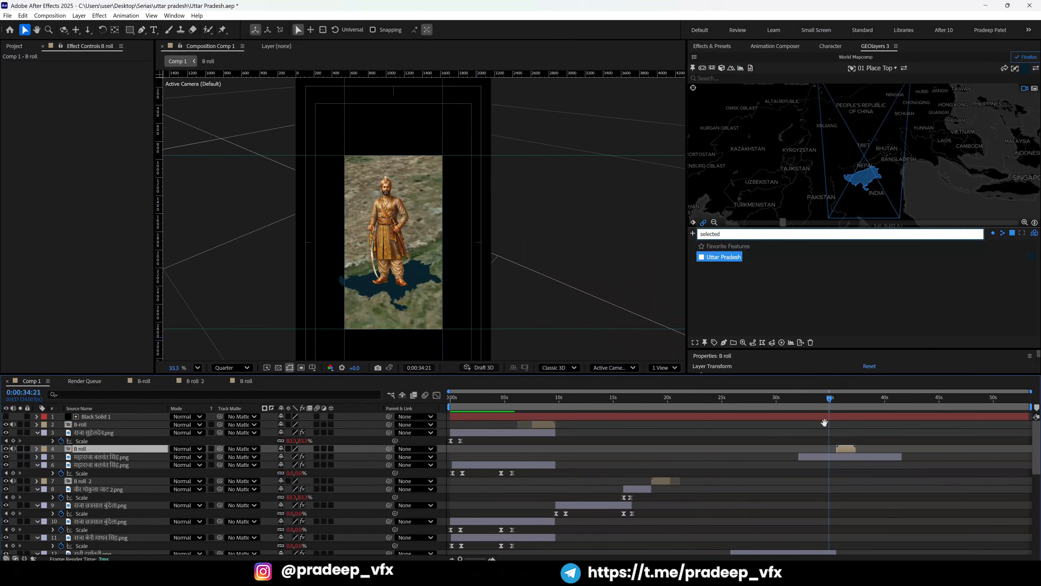
pyautogui.press('=')
pyautogui.press('`')
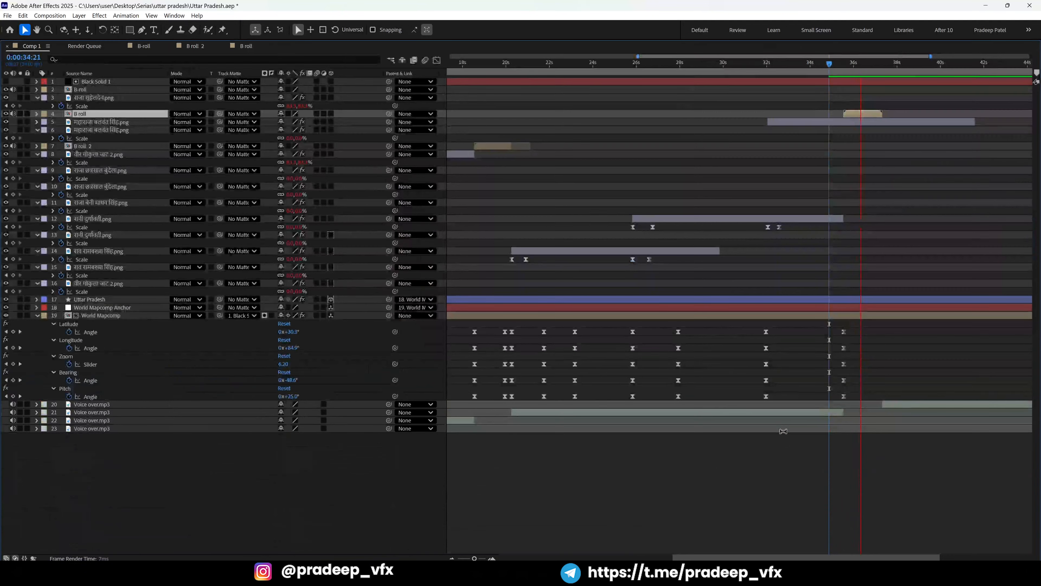
pyautogui.press('`')
pyautogui.press('`')
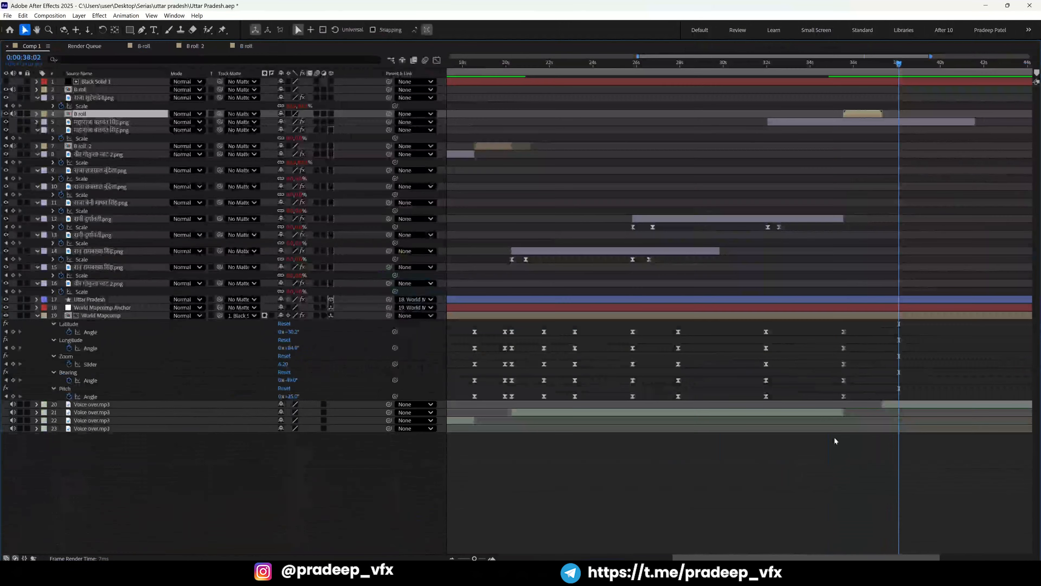
# Duplicate the राजा बेनी माधव सिंह.png layer and start the copy at 0:00:37:08, where the last voice-over segment begins.
pyautogui.click(894, 405)
pyautogui.press('i')
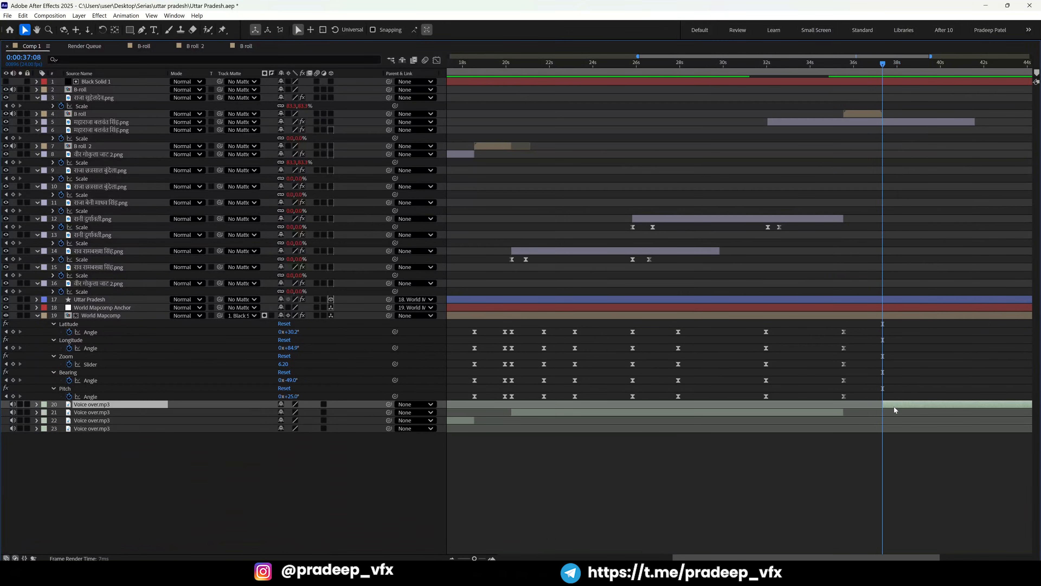
pyautogui.click(890, 419)
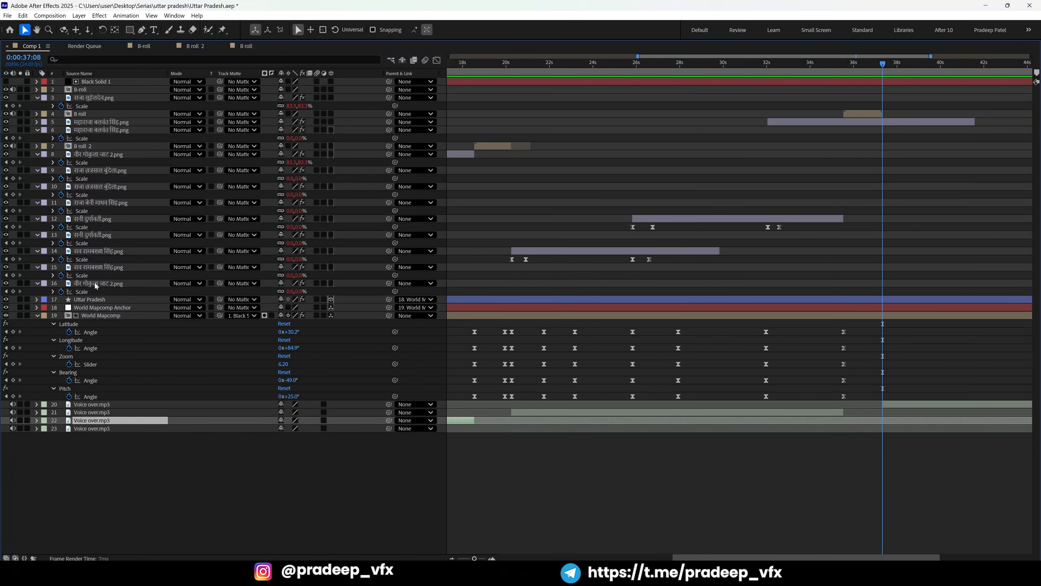
pyautogui.click(99, 203)
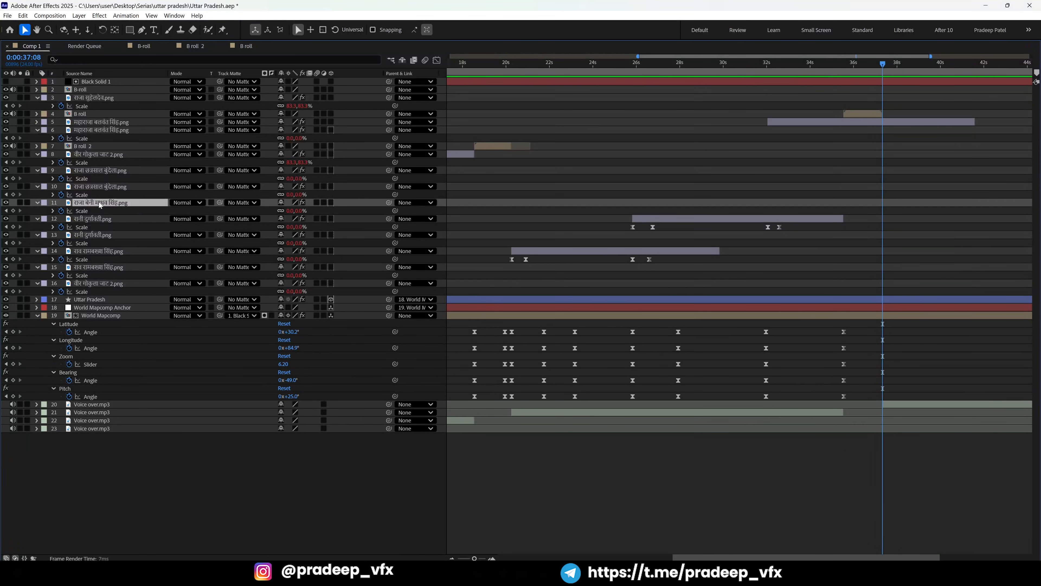
pyautogui.hotkey('ctrl', 'd')
pyautogui.press('[')
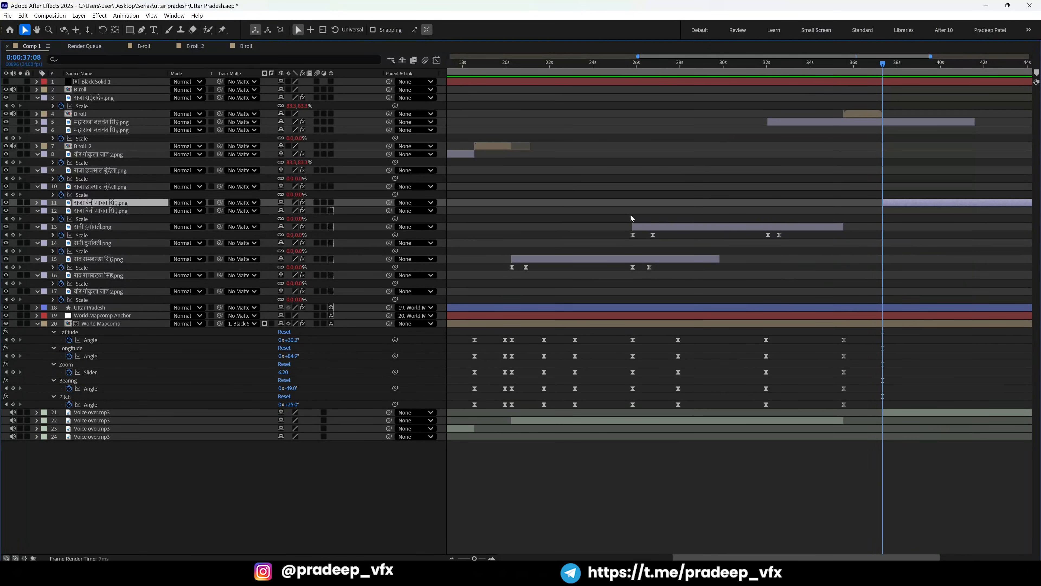
# Split the later महाराजा बलवंत सिंह.png layer at 0:00:37:08 and delete the part after it.
pyautogui.click(911, 121)
pyautogui.hotkey('ctrl', 'shift', 'd')
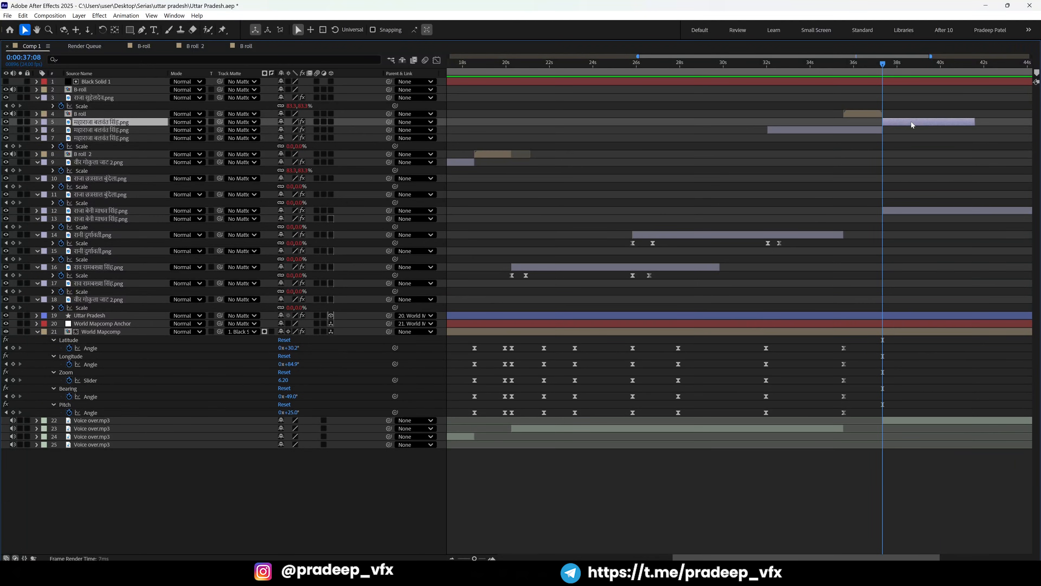
pyautogui.press('Delete')
# Add Latitude, Longitude, Zoom, Bearing and Pitch keyframes to World Mapcomp at 0:00:37:08.
pyautogui.press('`')
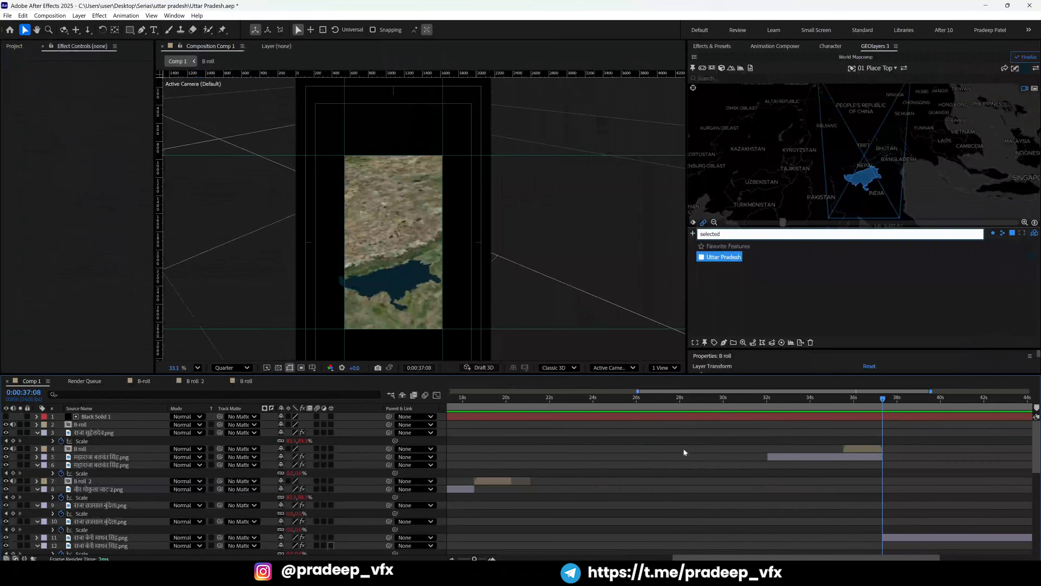
pyautogui.press('`')
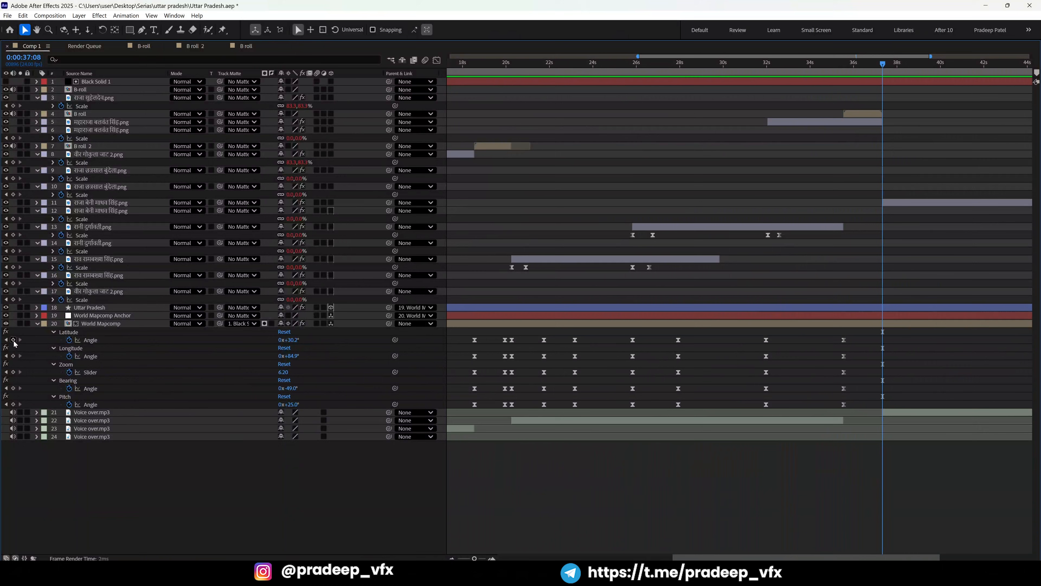
pyautogui.moveTo(13, 341); pyautogui.dragTo(14, 406)
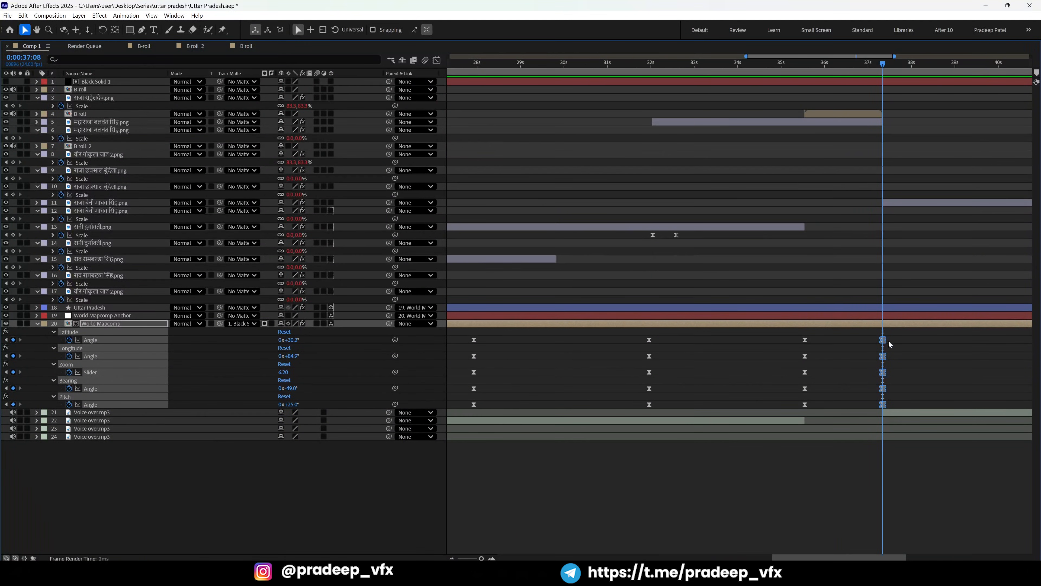
# Reframe the map at 0:00:37:08 to about latitude 27.3°, longitude 81.9° and zoom 6.02, bringing Uttar Pradesh nearer the frame's centre.
pyautogui.press('`')
pyautogui.moveTo(880, 172); pyautogui.dragTo(882, 158)
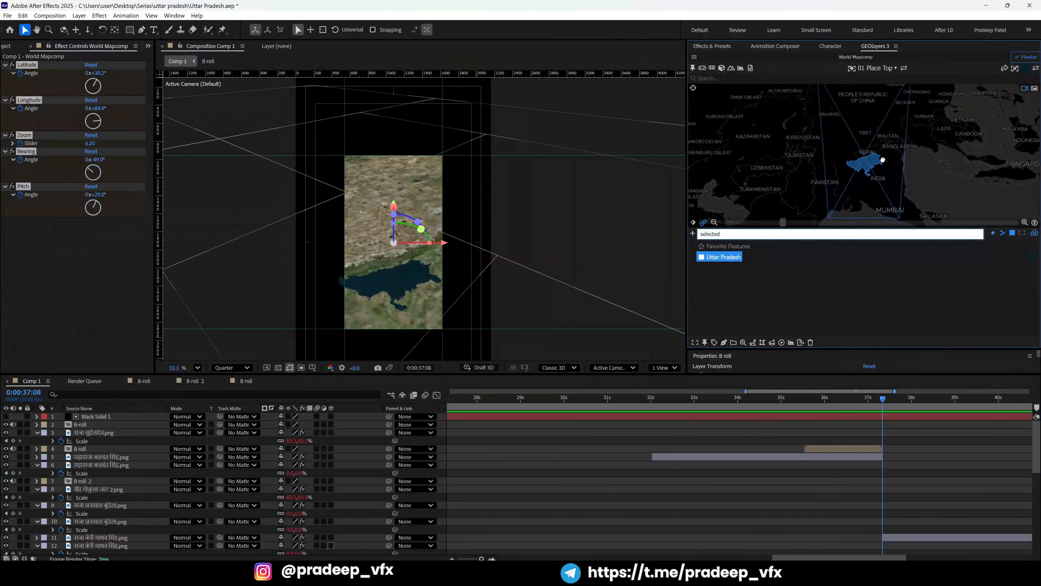
pyautogui.moveTo(781, 225); pyautogui.dragTo(730, 226)
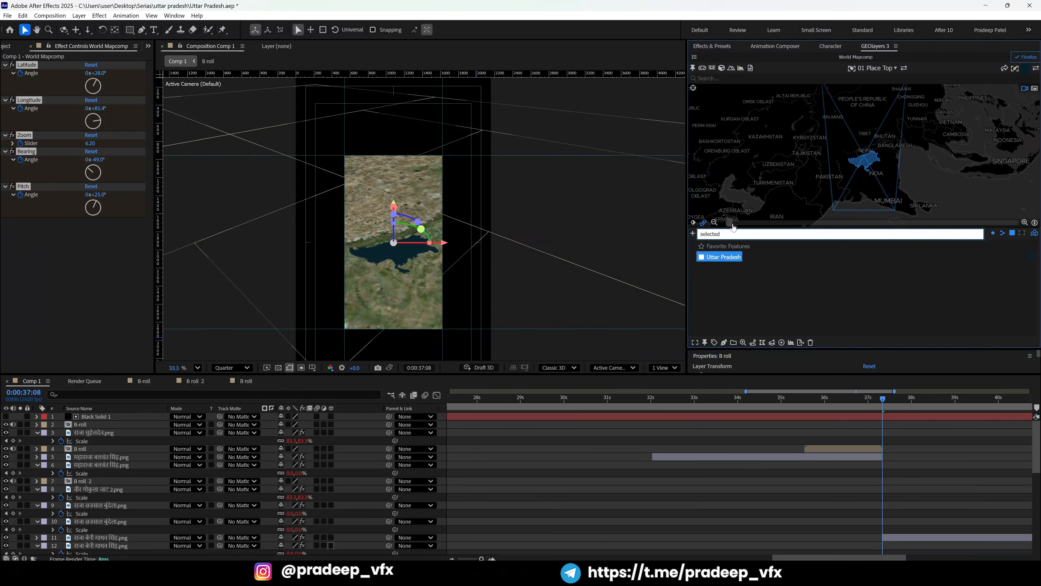
pyautogui.moveTo(879, 180); pyautogui.dragTo(876, 177)
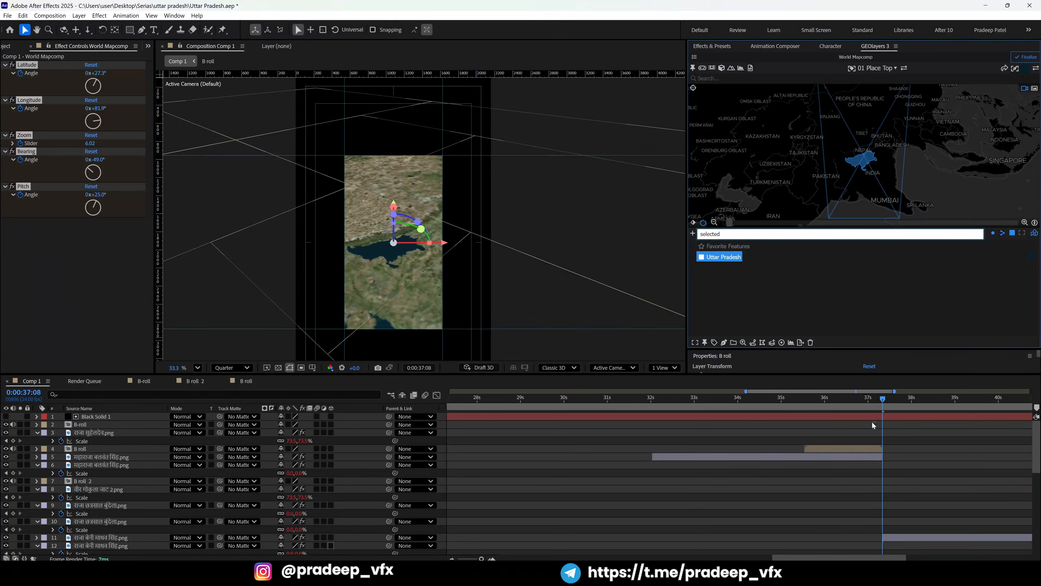
pyautogui.press('`')
pyautogui.press('`')
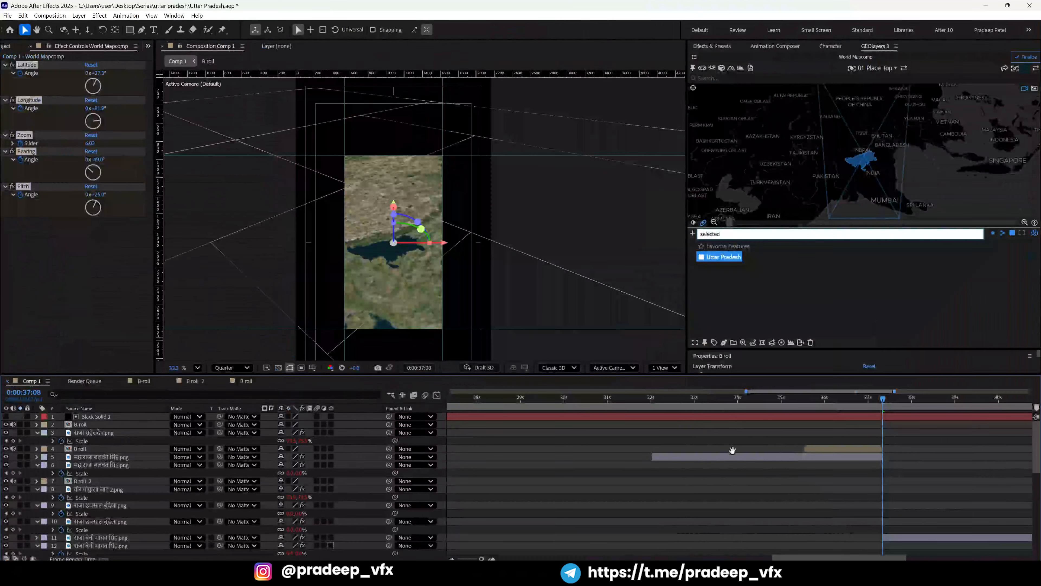
# Play on to 0:00:38:13 and reframe the map there to about latitude 30.3° and longitude 84.6°, centring Uttar Pradesh.
pyautogui.press('space')
pyautogui.press('-')
pyautogui.press('-')
pyautogui.press('=')
pyautogui.press('space')
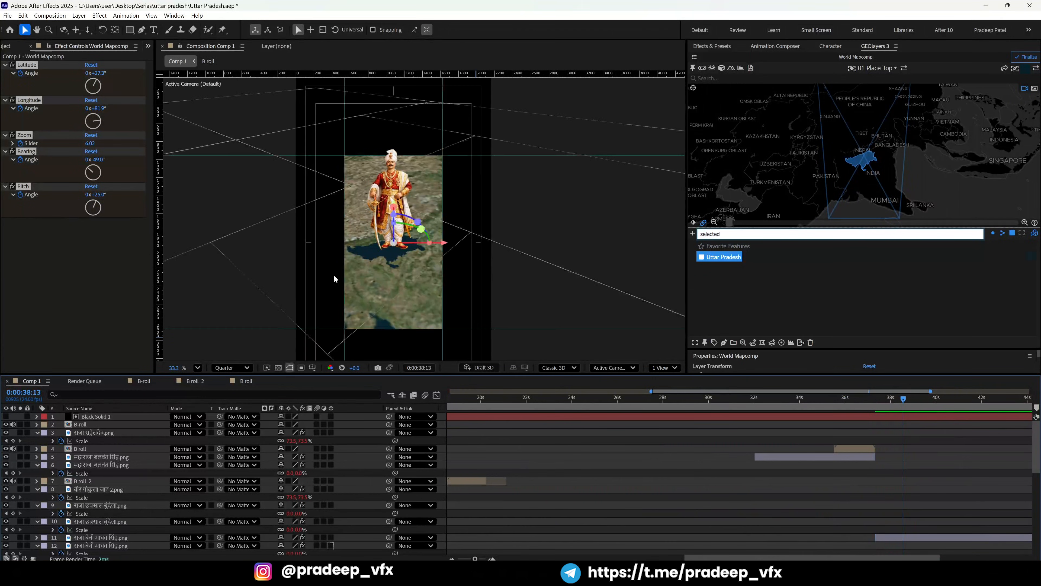
pyautogui.press('`')
pyautogui.press('`')
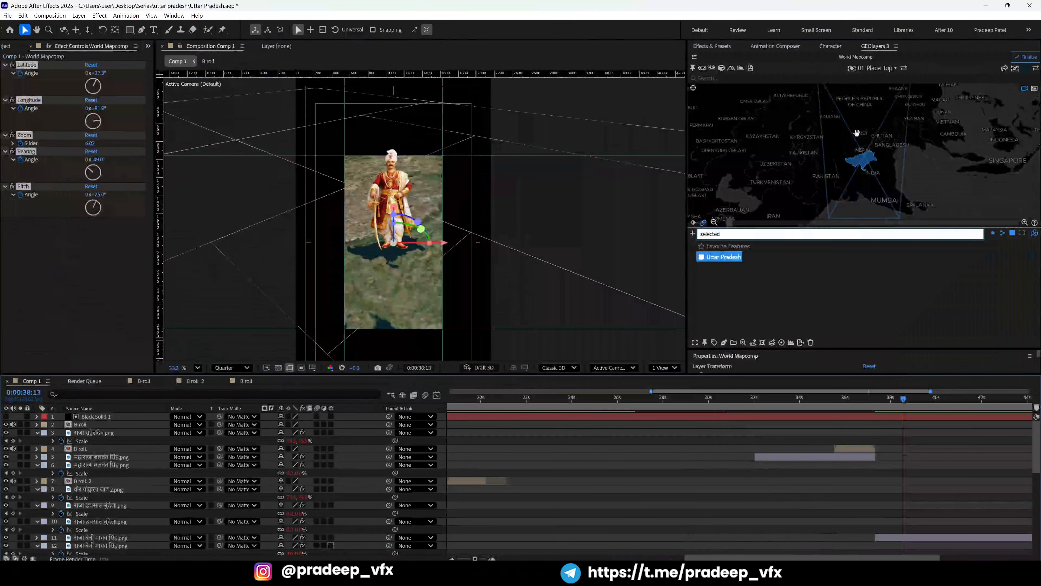
pyautogui.moveTo(855, 132); pyautogui.dragTo(866, 180)
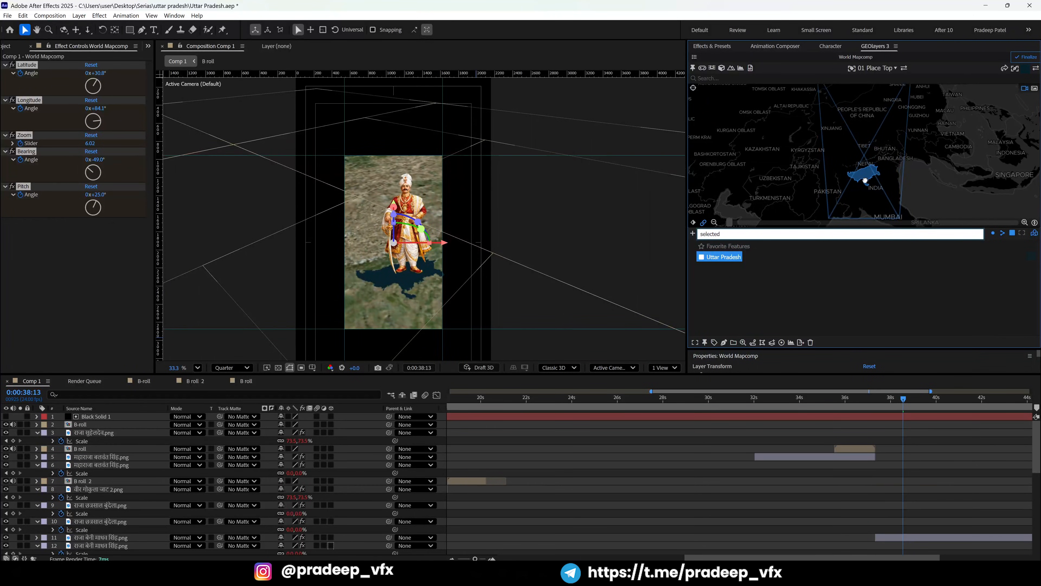
# Add Zoom, Bearing and Pitch keyframes to World Mapcomp at 0:00:38:13.
pyautogui.press('`')
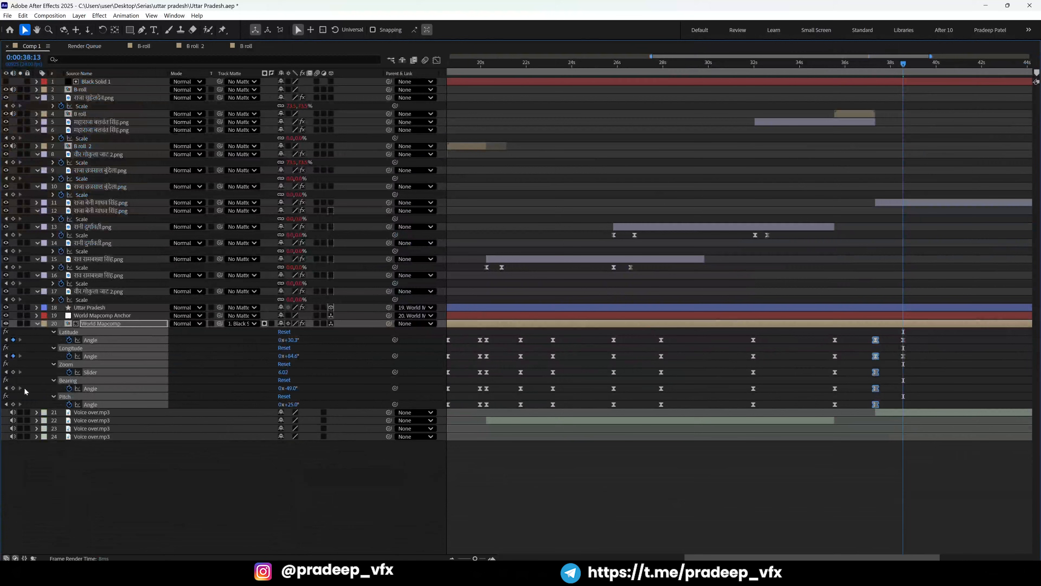
pyautogui.press('`')
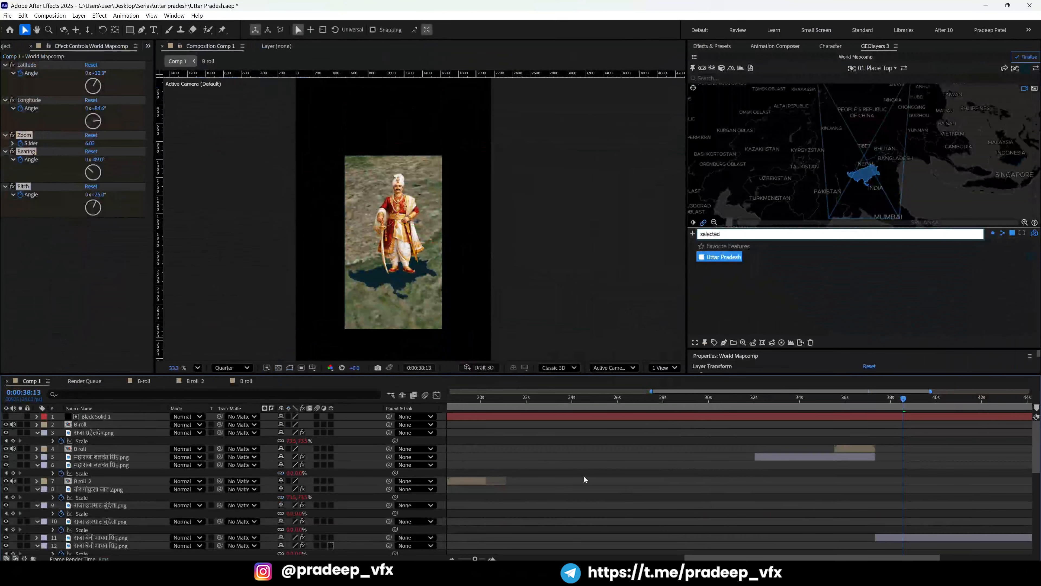
pyautogui.press('`')
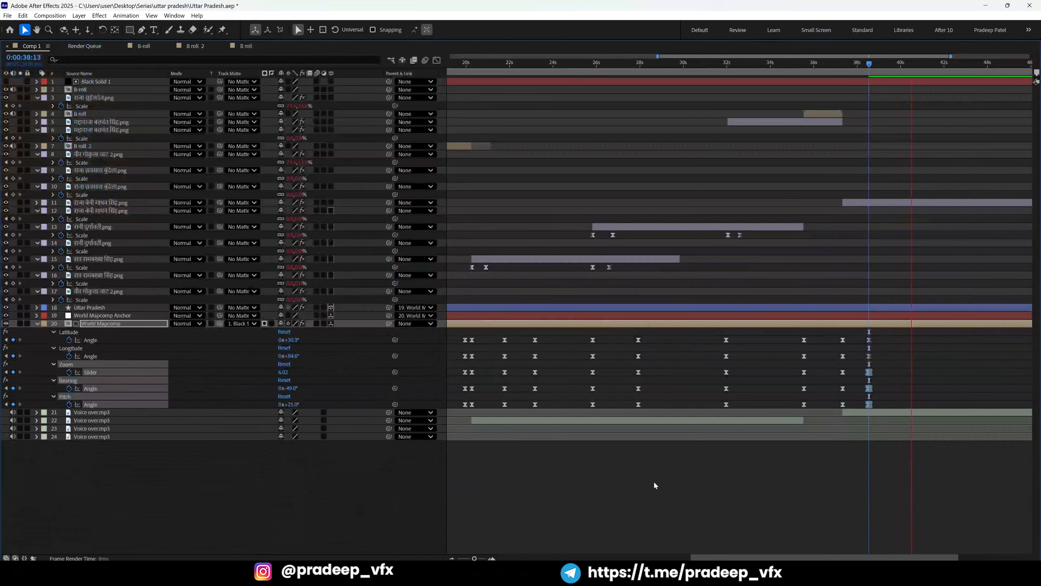
# Play on to 0:00:41:03 and rotate the map view to a bearing of about -35.4°, near latitude 30.6° and longitude 83.9°.
pyautogui.press('-')
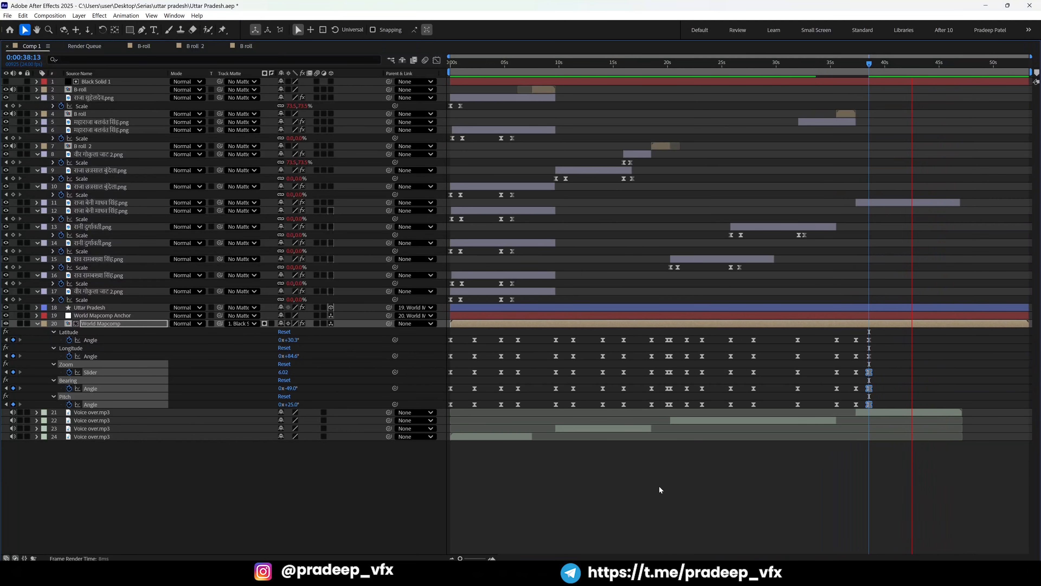
pyautogui.press('space')
pyautogui.press('`')
pyautogui.press('`')
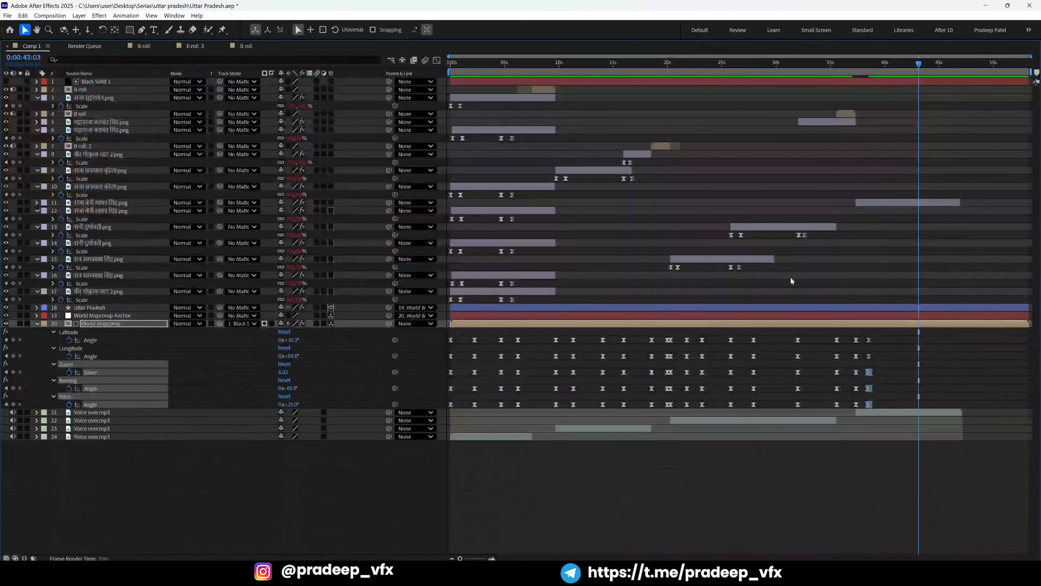
pyautogui.click(869, 71)
pyautogui.press('`')
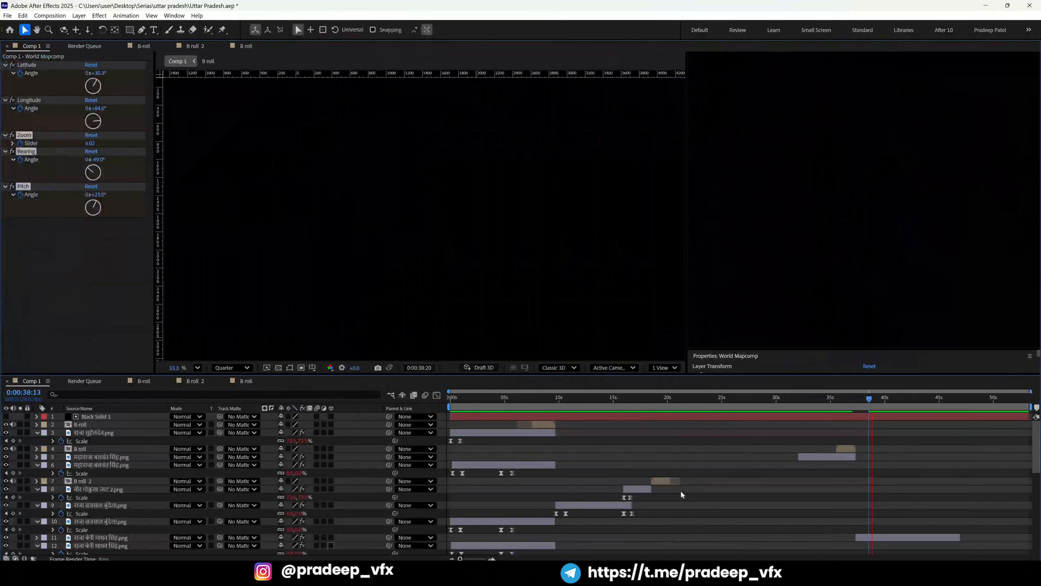
pyautogui.press('`')
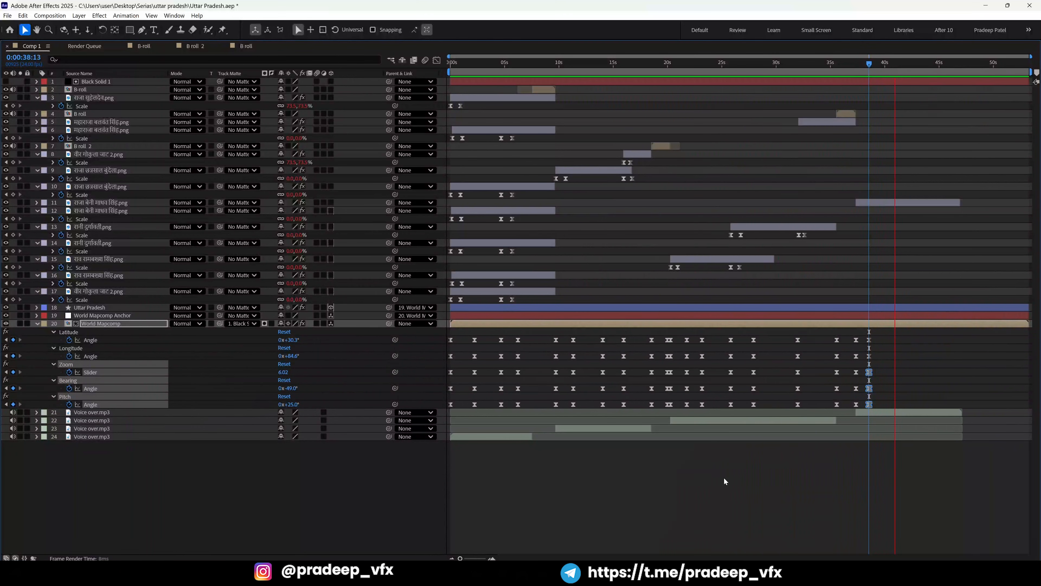
pyautogui.press('`')
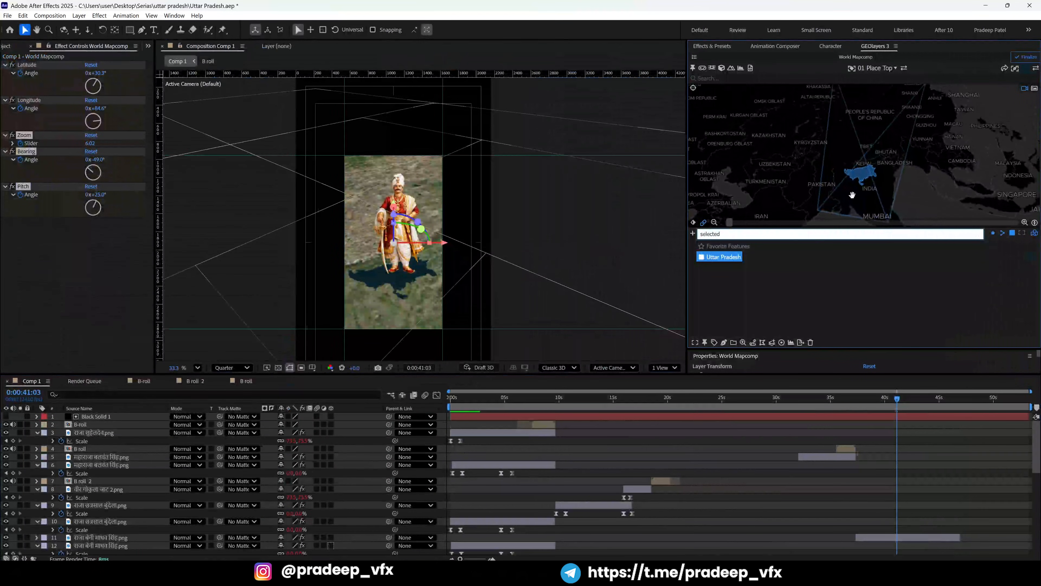
pyautogui.moveTo(852, 195)
pyautogui.mouseDown()
pyautogui.moveTo(865, 183)
pyautogui.moveTo(863, 193)
pyautogui.mouseUp()
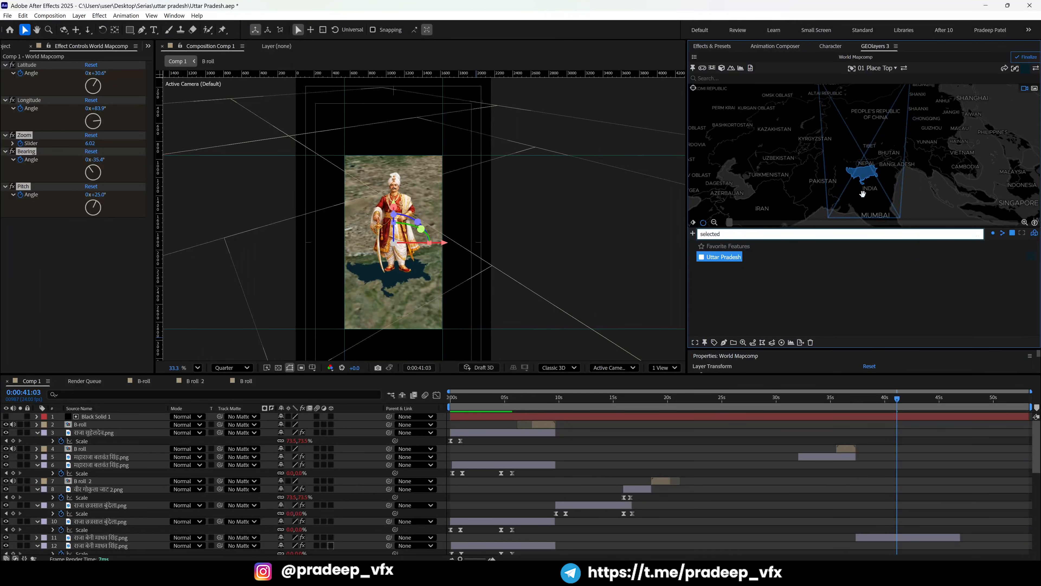
pyautogui.press('`')
pyautogui.press('`')
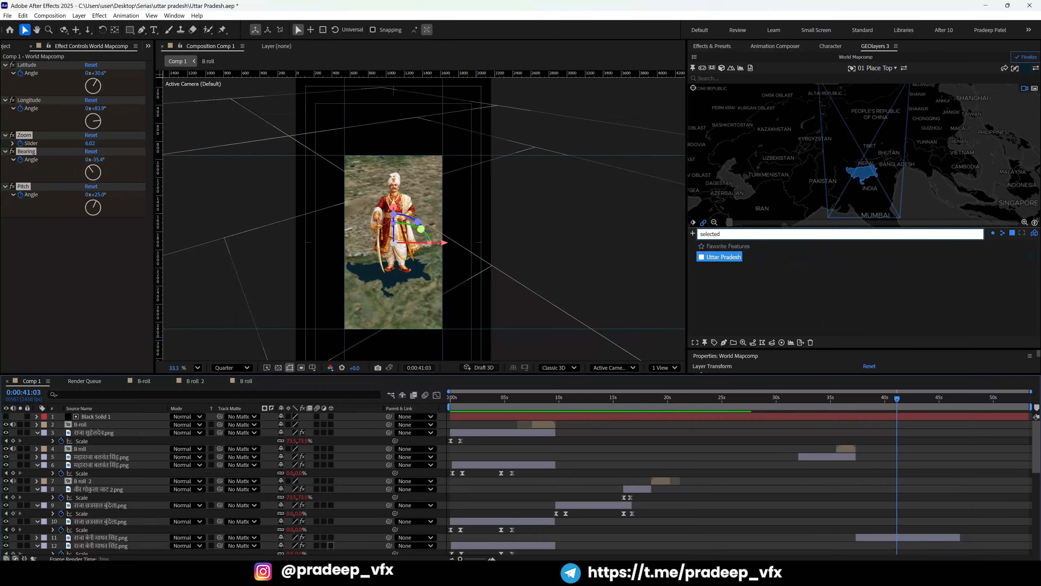
# Switch to the Uttar pradesh script in Google Docs and copy the description line under item 7, राजा बेनी माधव सिंह.
pyautogui.hotkey('alt', 'Tab')
pyautogui.click(167, 9)
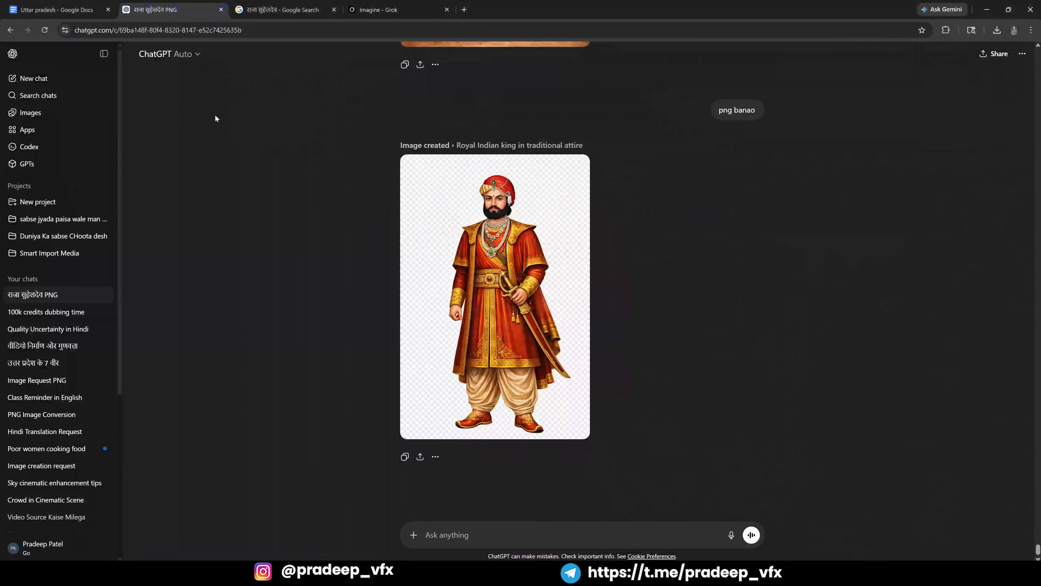
pyautogui.click(81, 5)
pyautogui.click(354, 445)
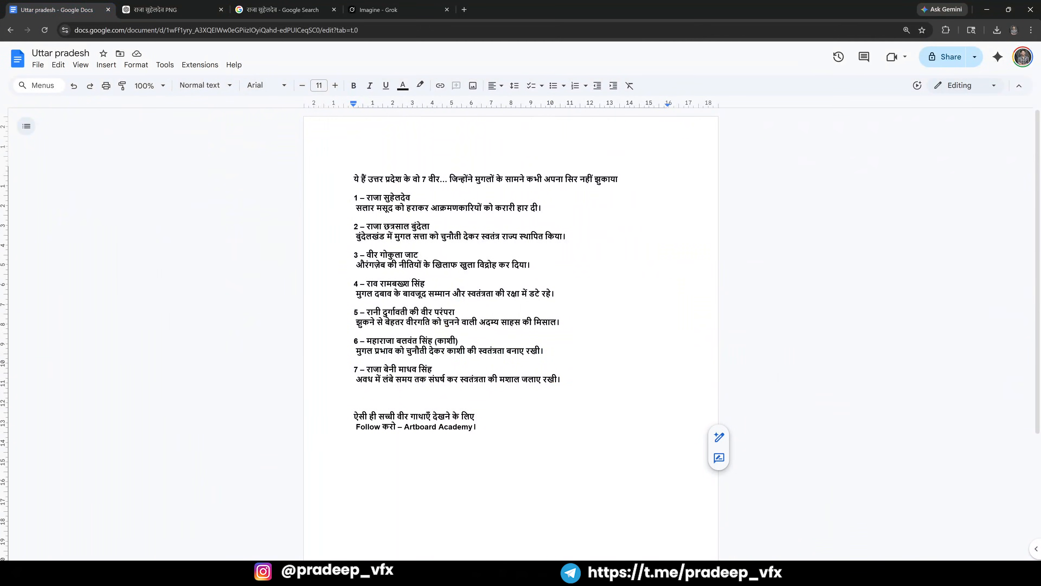
pyautogui.moveTo(355, 382); pyautogui.dragTo(564, 382)
pyautogui.hotkey('ctrl', 'c')
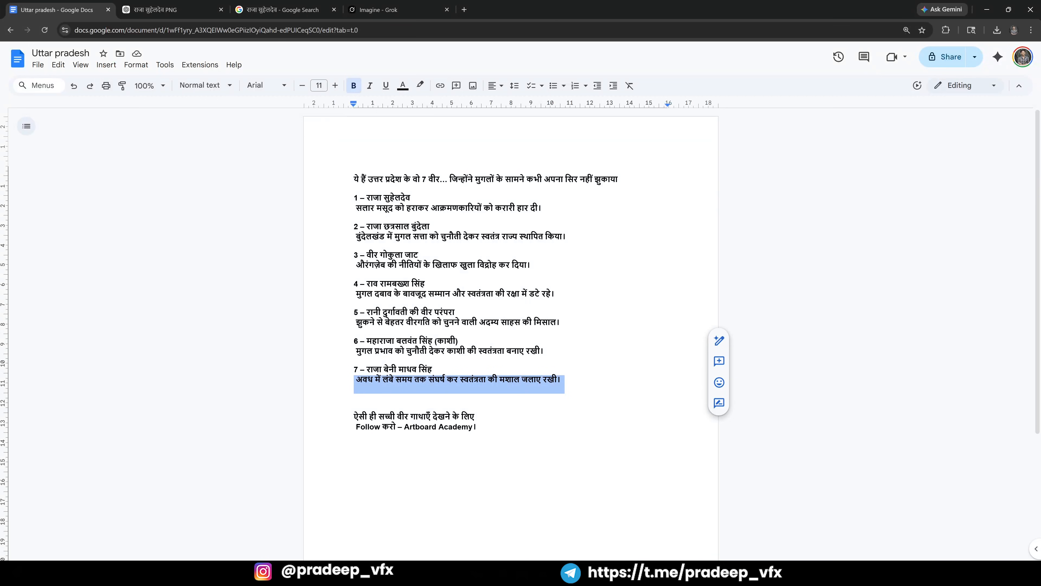
# Generate 9:16 images in Grok Imagine from the copied script line and browse the results.
pyautogui.click(382, 9)
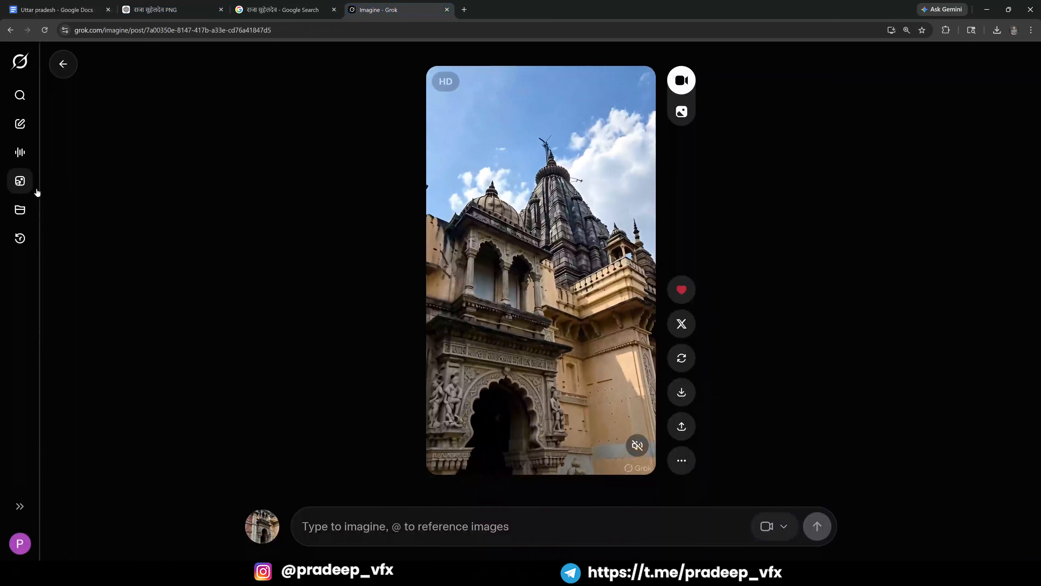
pyautogui.click(21, 182)
pyautogui.hotkey('ctrl', 'v')
pyautogui.press('Return')
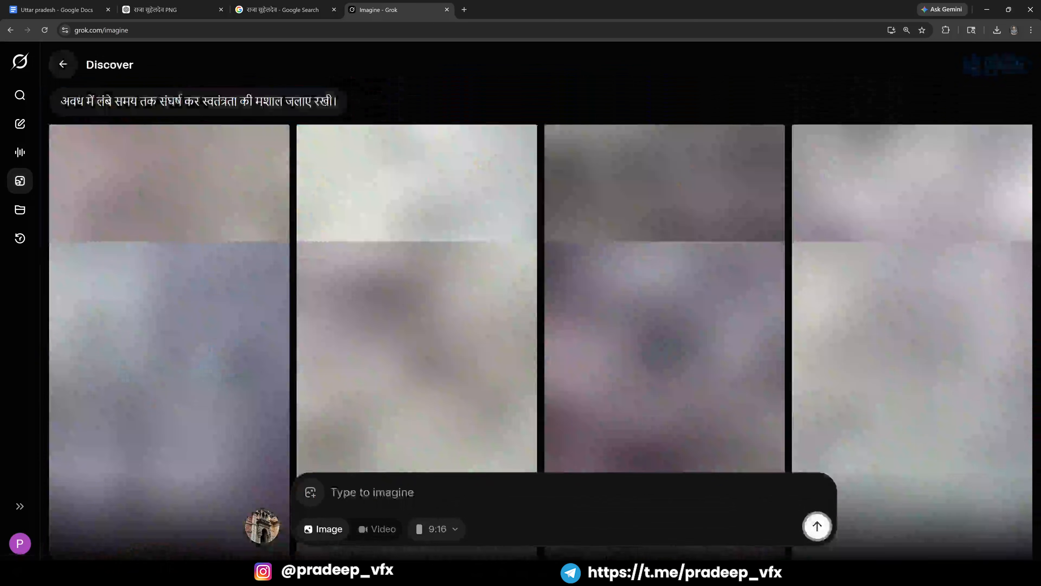
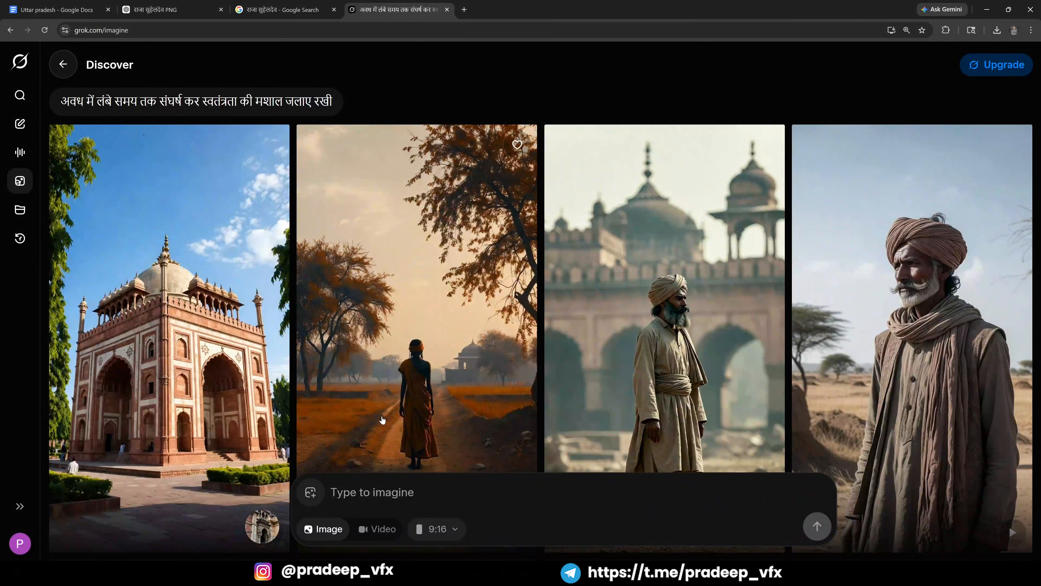
pyautogui.scroll(-15, 382, 419)
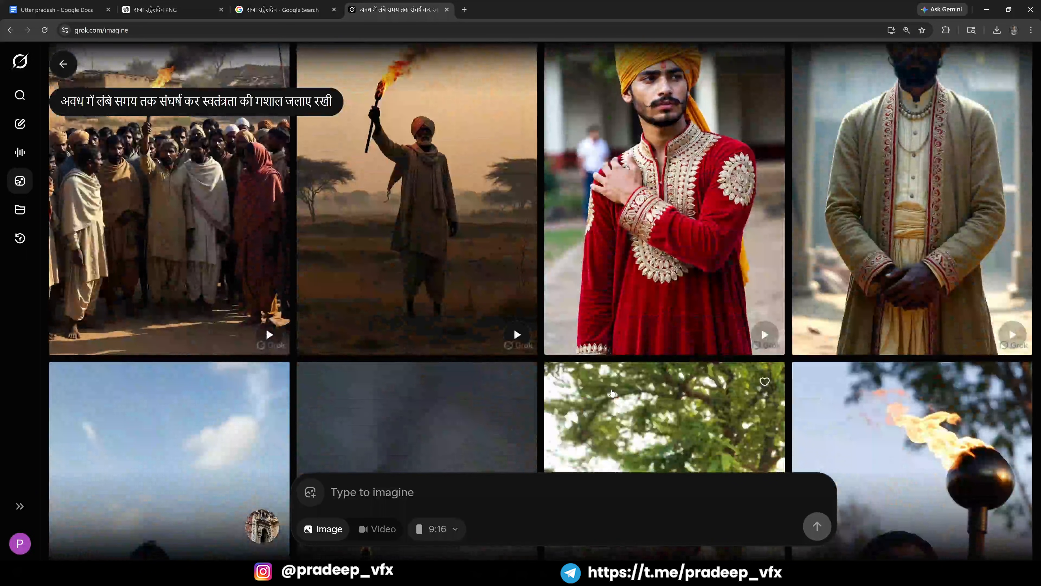
pyautogui.scroll(-5, 612, 393)
# Return to After Effects and add a Zoom keyframe to World Mapcomp at 0:00:41:03.
pyautogui.hotkey('alt', 'Tab')
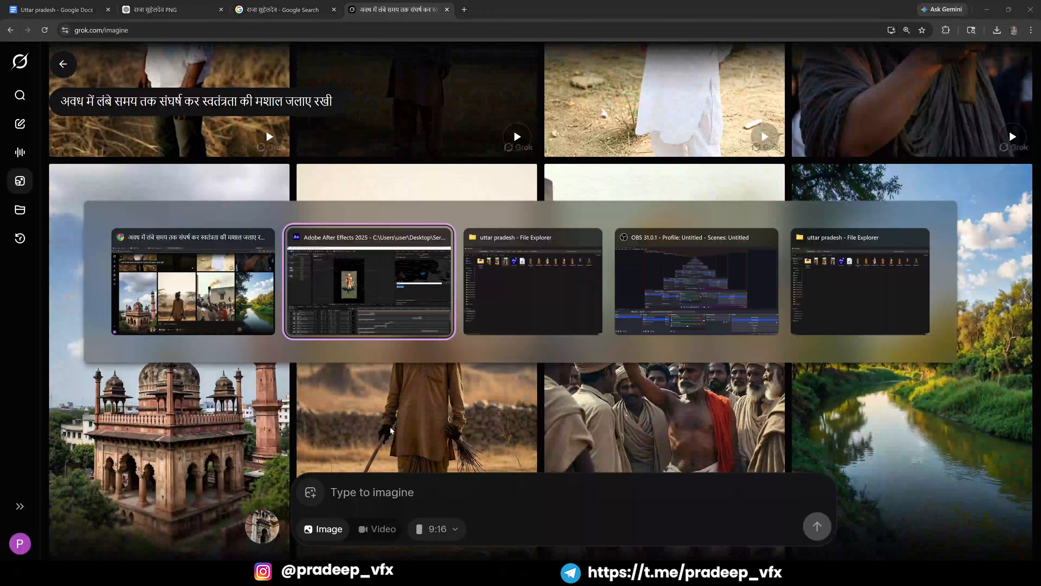
pyautogui.press('`')
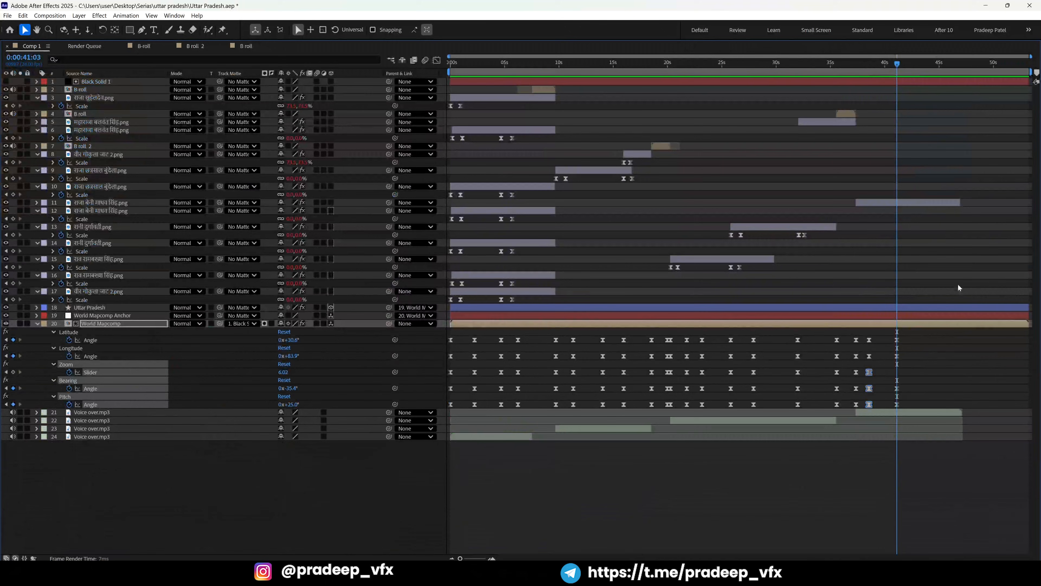
pyautogui.click(107, 477)
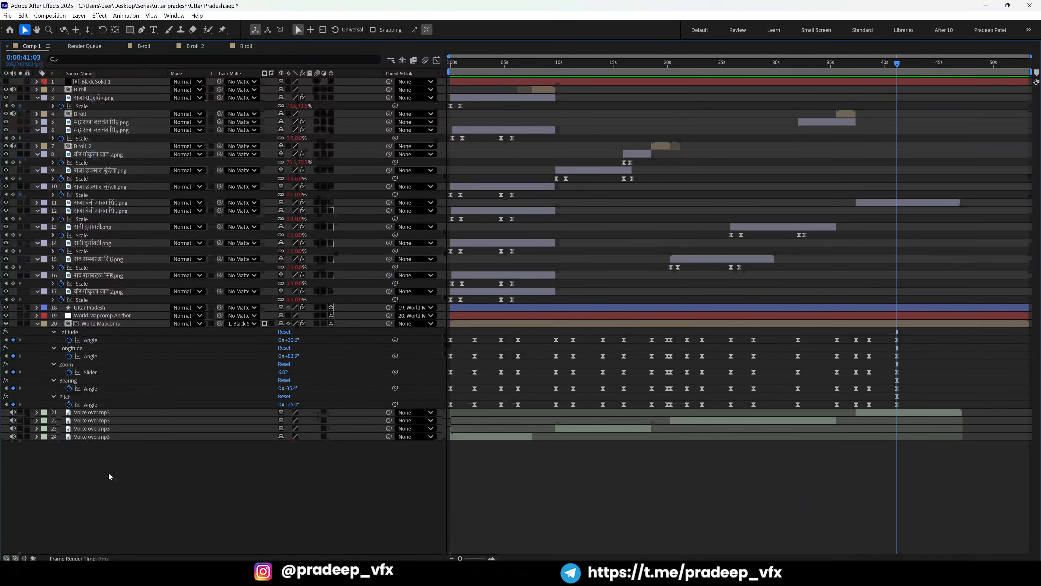
pyautogui.press('`')
# Delete the last two Scale keyframes of the later राजा बेनी माधव सिंह.png layer.
pyautogui.press('=')
pyautogui.press('`')
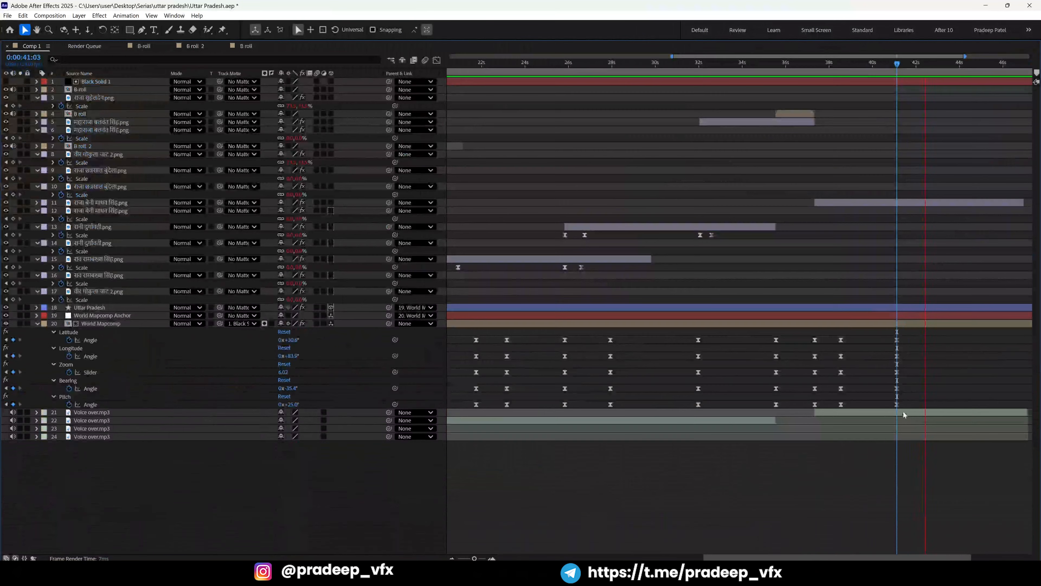
pyautogui.press('space')
pyautogui.click(944, 205)
pyautogui.press('s')
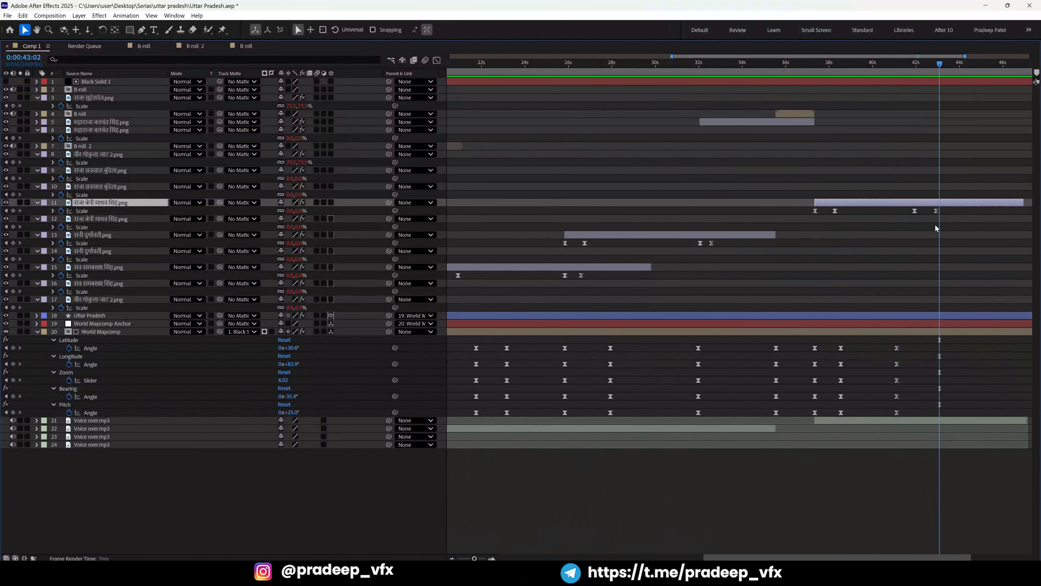
pyautogui.moveTo(957, 233); pyautogui.dragTo(905, 210)
pyautogui.press('Delete')
# Play from 0:00:41:03 to 0:00:43:01 and reframe the map to about latitude 31.5°, longitude 83.5° and bearing -19.8°.
pyautogui.press('`')
pyautogui.press('`')
pyautogui.press('k')
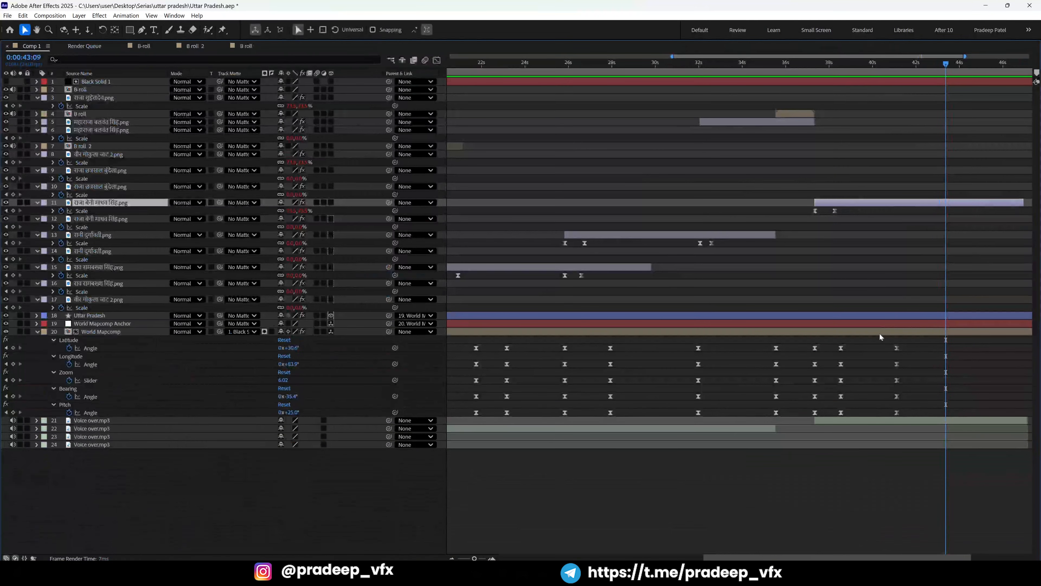
pyautogui.press('j')
pyautogui.press('`')
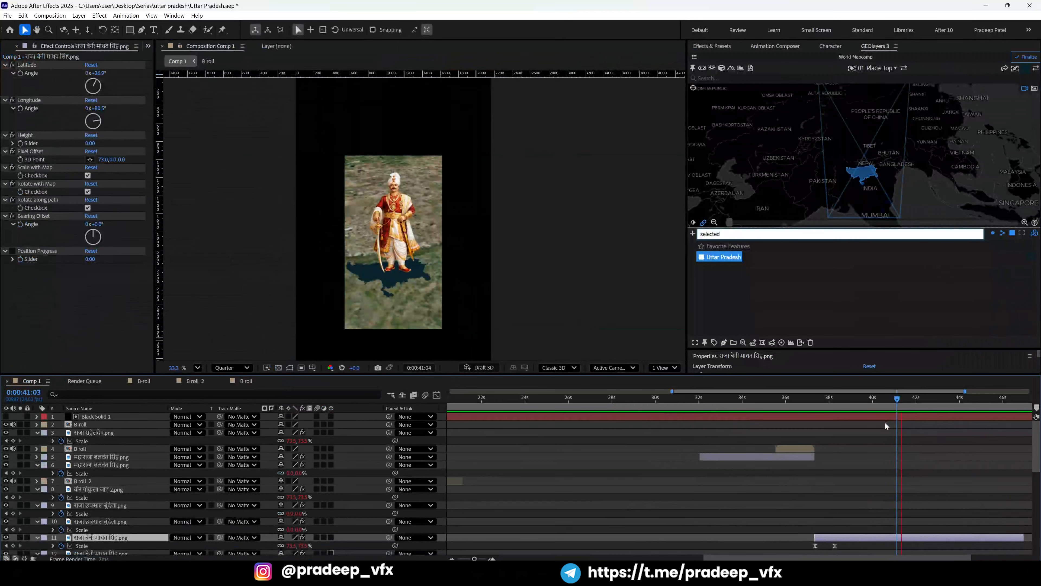
pyautogui.press('space')
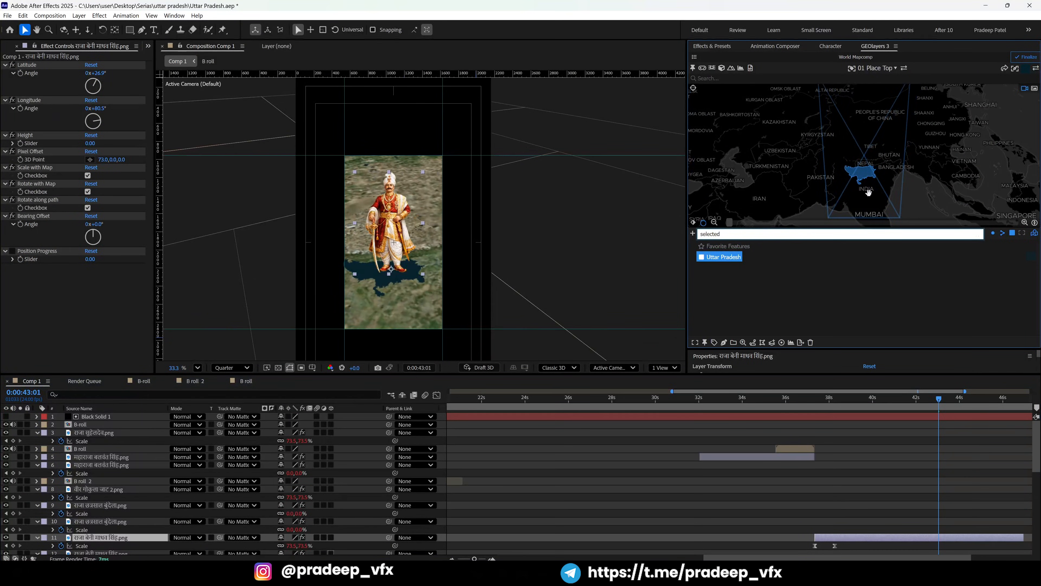
pyautogui.moveTo(877, 198); pyautogui.dragTo(867, 189)
pyautogui.press('`')
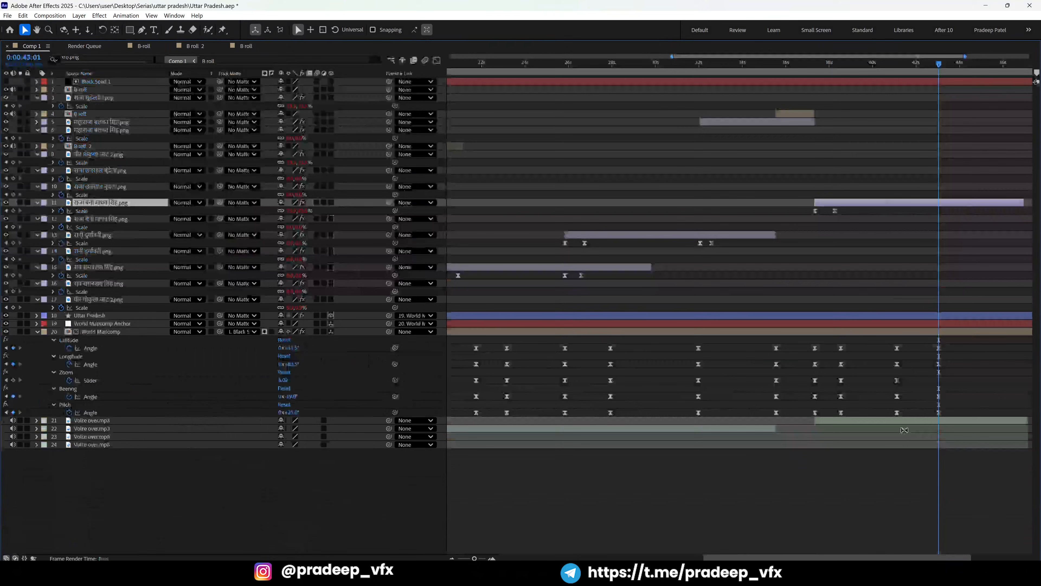
pyautogui.press('`')
# Move to the voice-over's end at 0:00:47:00 and rotate the map to a bearing of about -30.2°.
pyautogui.press('space')
pyautogui.press('-')
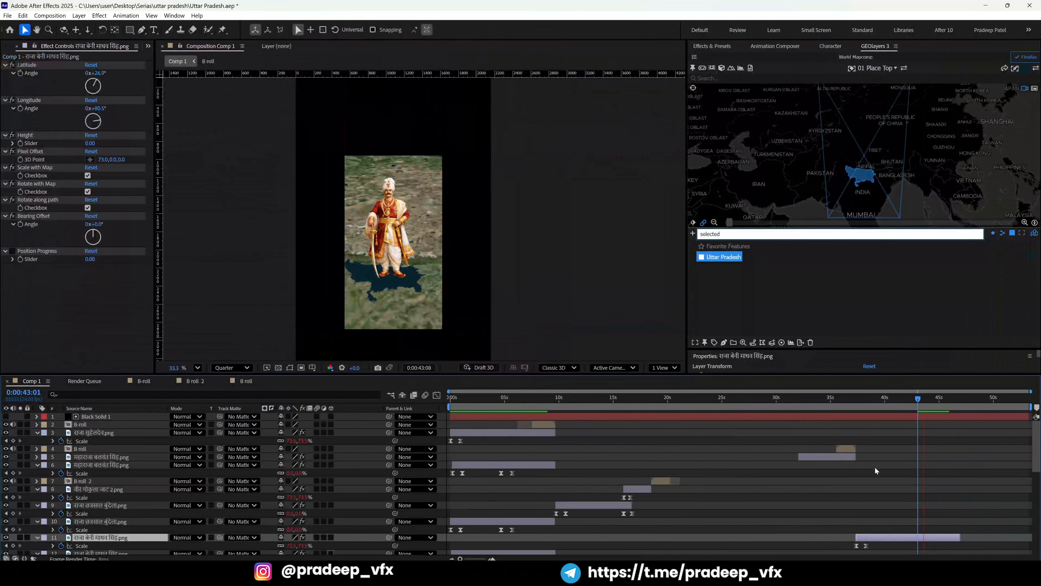
pyautogui.press('`')
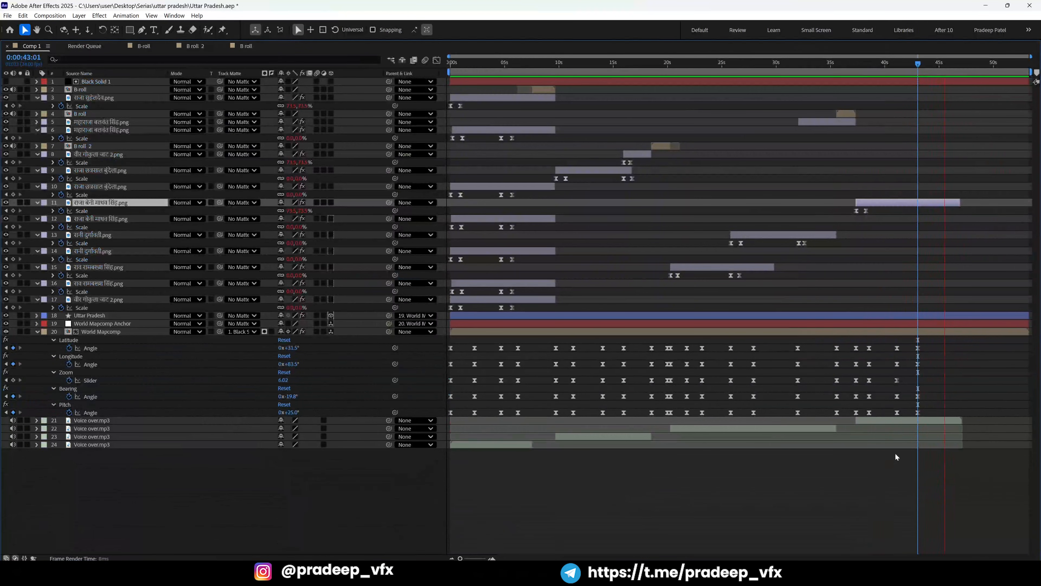
pyautogui.press('space')
pyautogui.press('`')
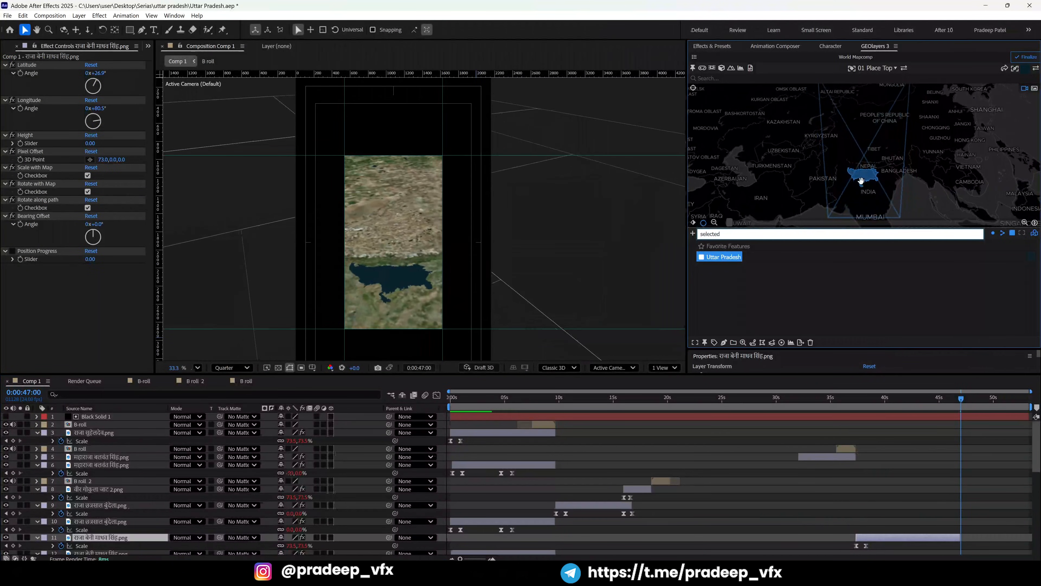
pyautogui.moveTo(861, 181); pyautogui.dragTo(865, 185)
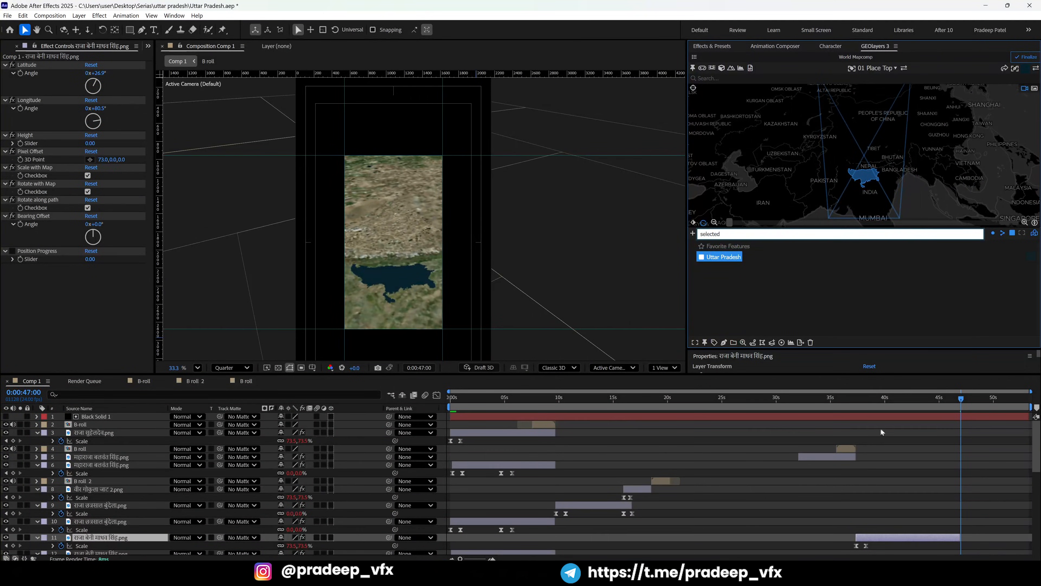
# Extend the later राजा बेनी माधव सिंह.png layer, split it at 0:00:47:00 and delete the part after it.
pyautogui.press('`')
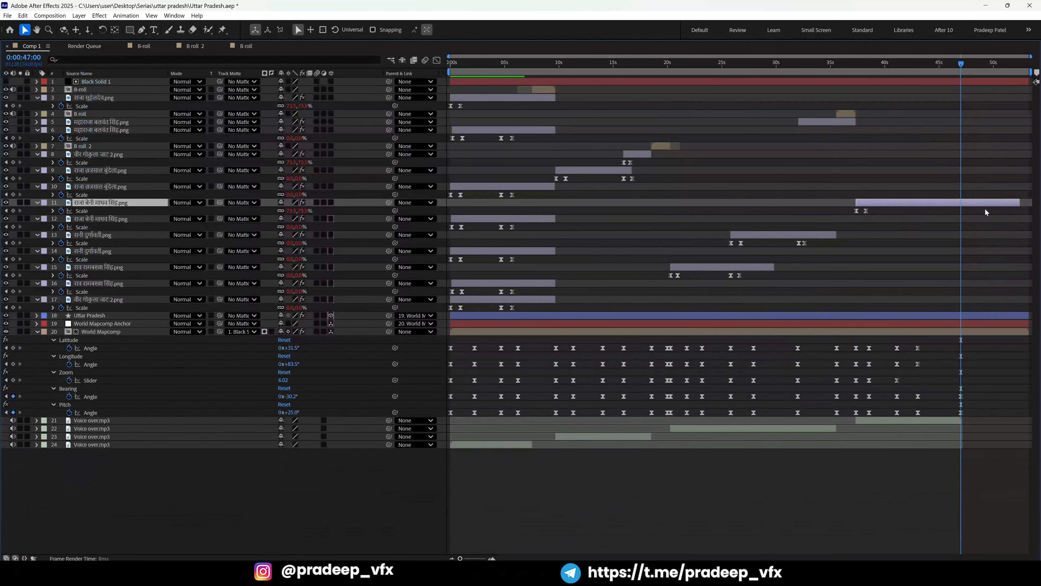
pyautogui.hotkey('ctrl', 'shift', 'd')
pyautogui.press('Delete')
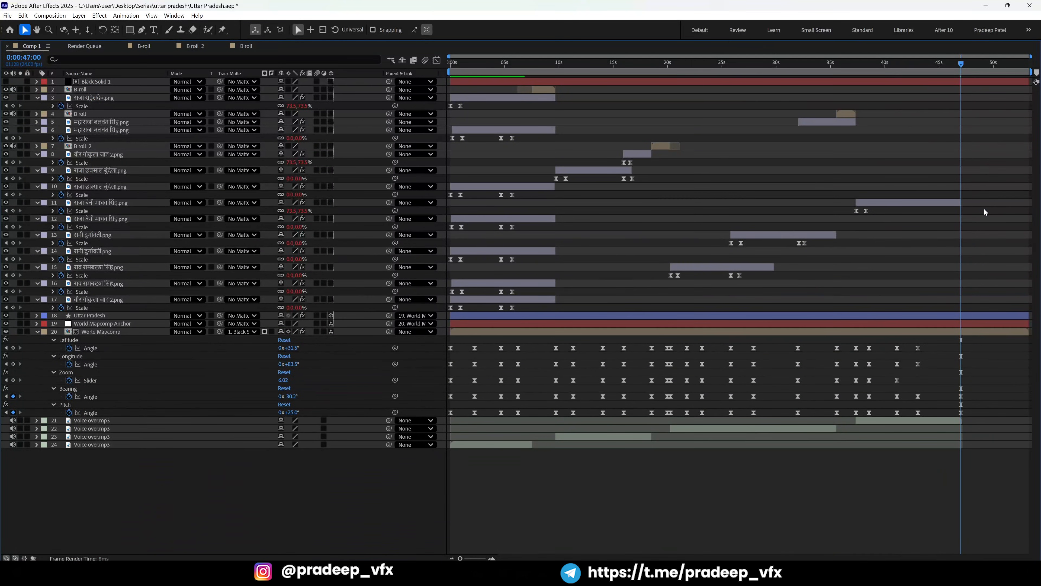
# Add Latitude, Longitude and Zoom keyframes to the World Mapcomp layer at 0:00:47:00.
pyautogui.click(12, 347)
pyautogui.click(13, 364)
pyautogui.click(12, 380)
pyautogui.click(716, 528)
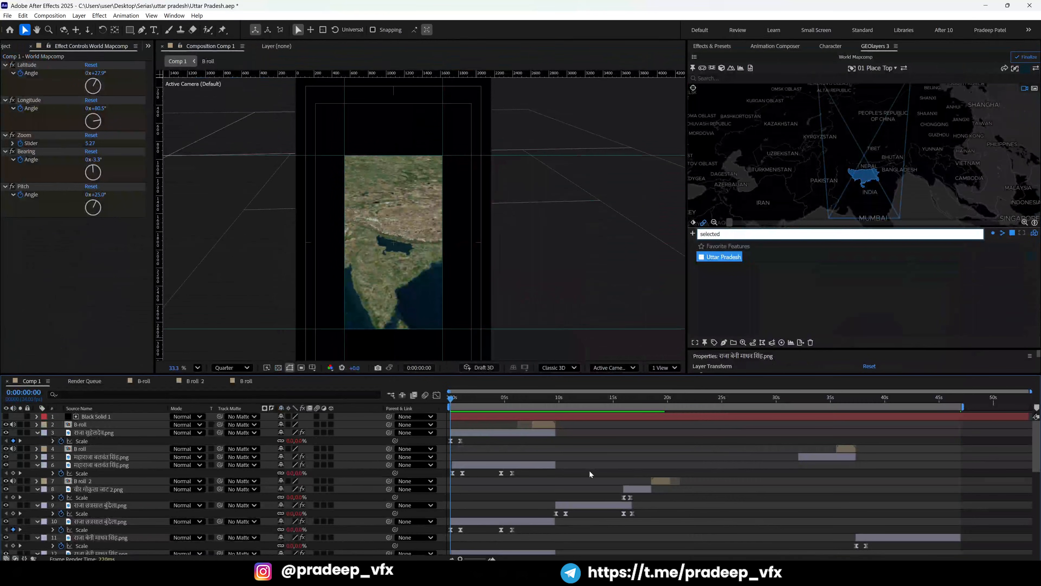
# Play the composition from the start to 0:00:05:11 and duplicate the राजा सुहेलदेव.png layer.
pyautogui.press('space')
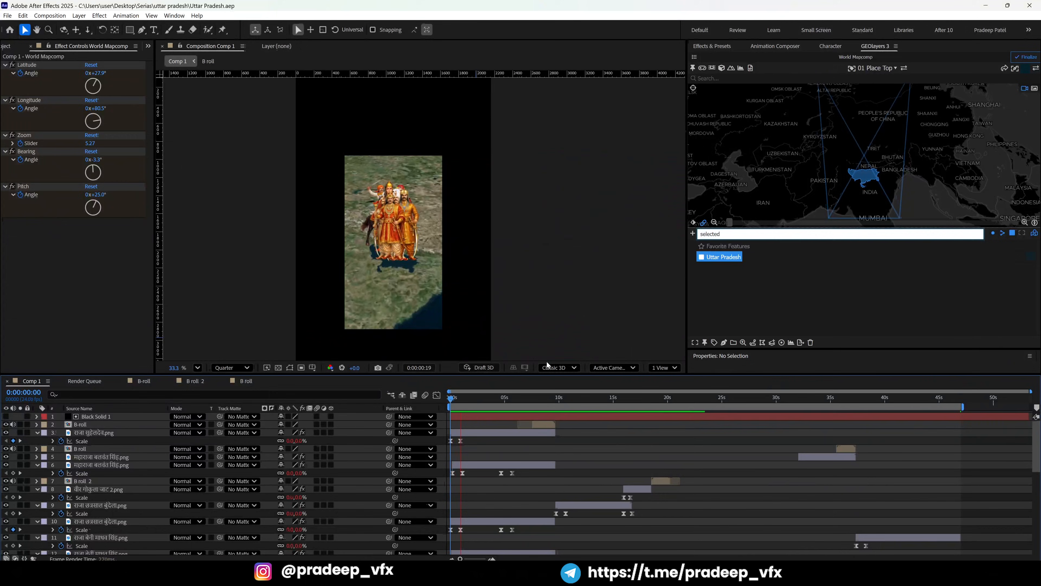
pyautogui.press('=')
pyautogui.press('=')
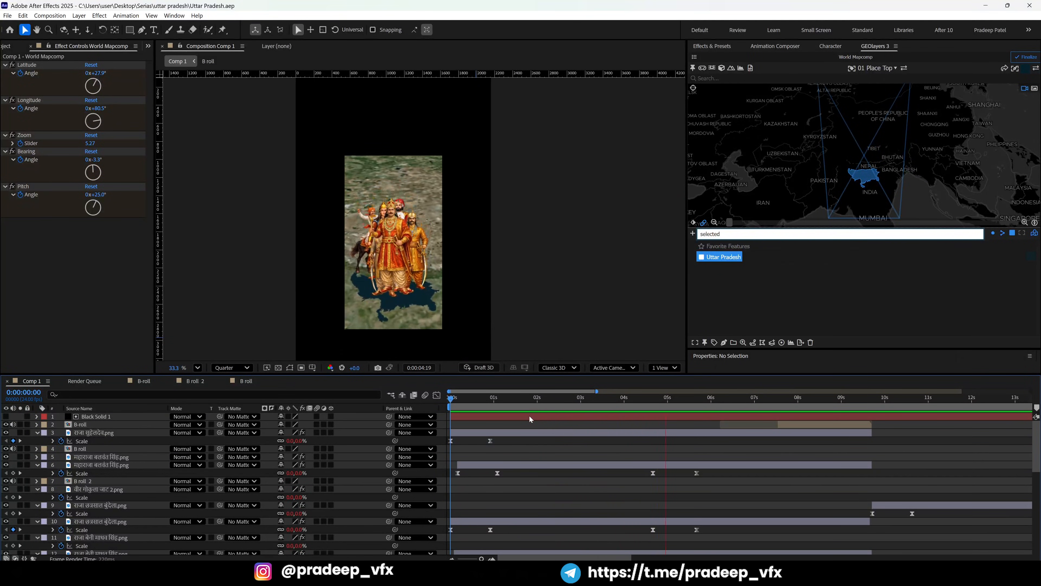
pyautogui.click(660, 434)
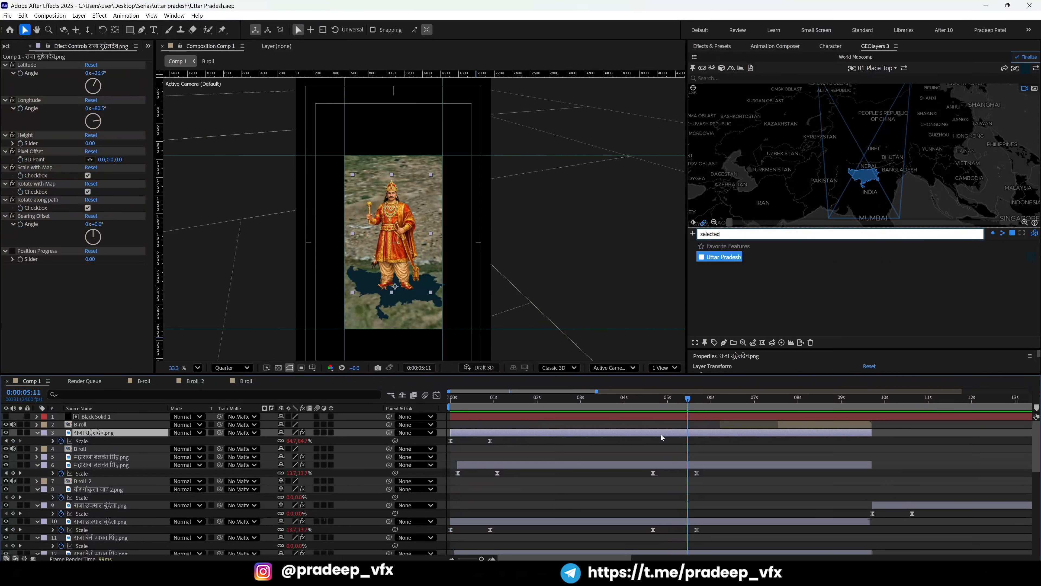
pyautogui.hotkey('ctrl', 'd')
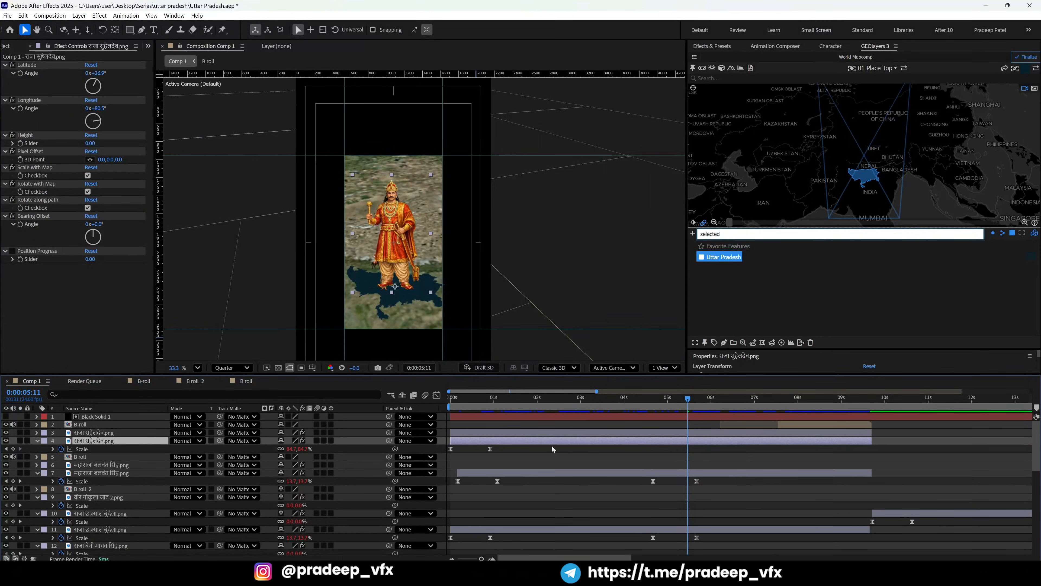
# Apply CC Slant with Set Color to the lower राजा सुहेलदेव.png copy, setting Slant to -22 and Height to 62.
pyautogui.hotkey('ctrl', 'space')
pyautogui.write('cc')
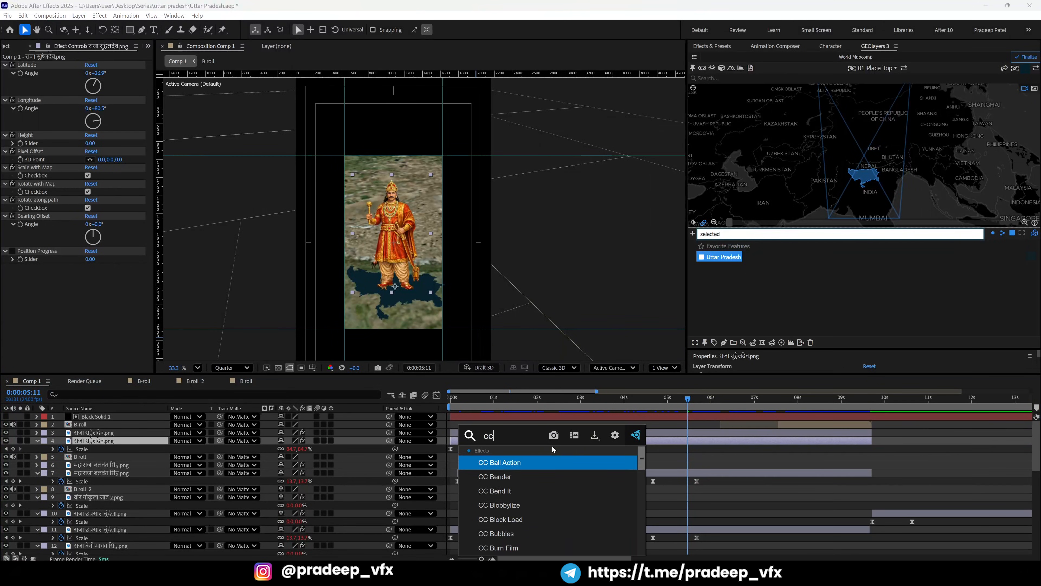
pyautogui.write('sla')
pyautogui.press('Return')
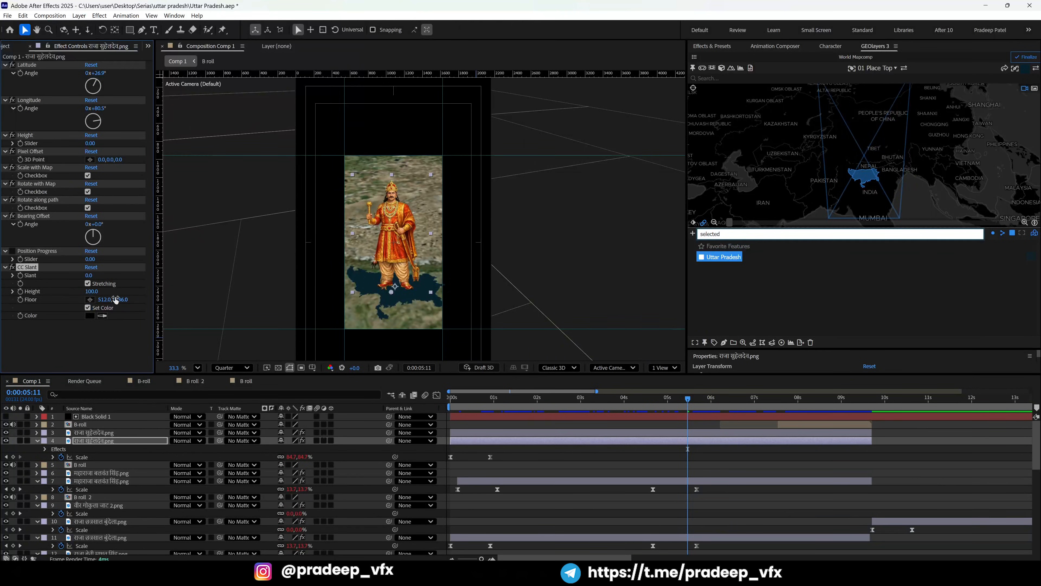
pyautogui.moveTo(110, 278); pyautogui.dragTo(79, 293)
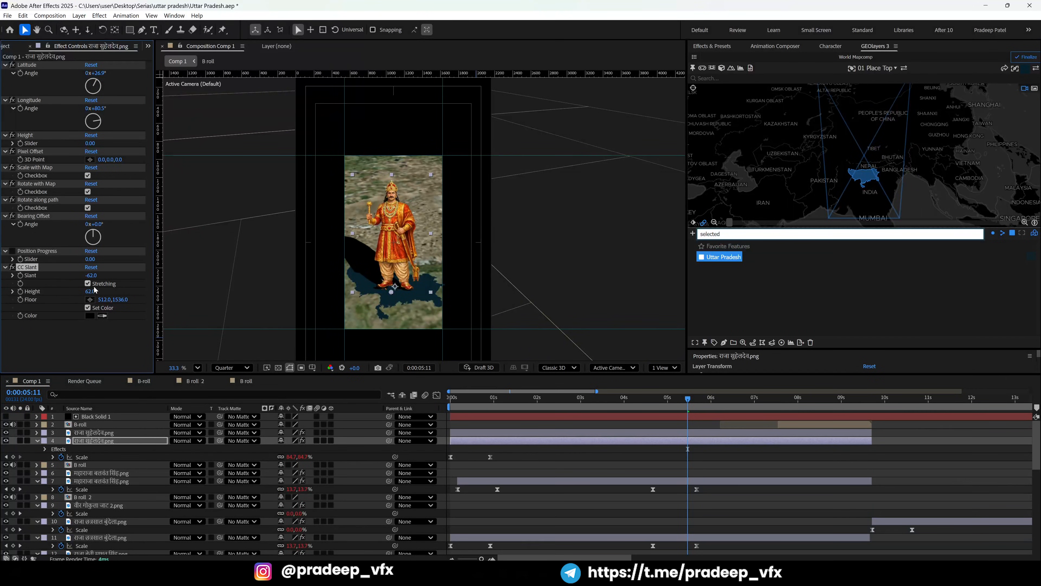
pyautogui.moveTo(90, 275); pyautogui.dragTo(120, 286)
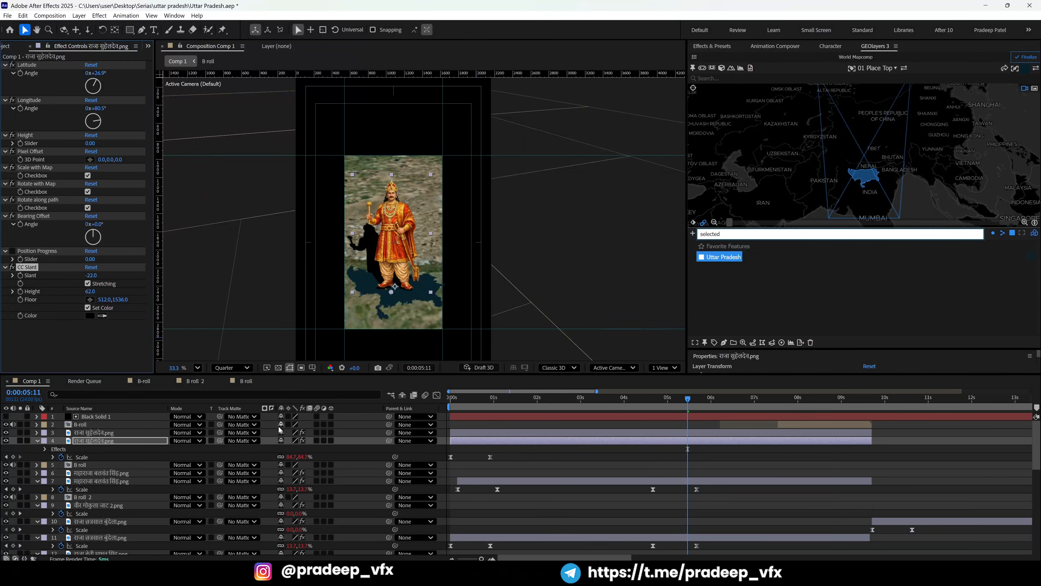
# Set the opacity of the slanted राजा सुहेलदेव.png shadow layer to 80%.
pyautogui.press('r')
pyautogui.click(286, 450)
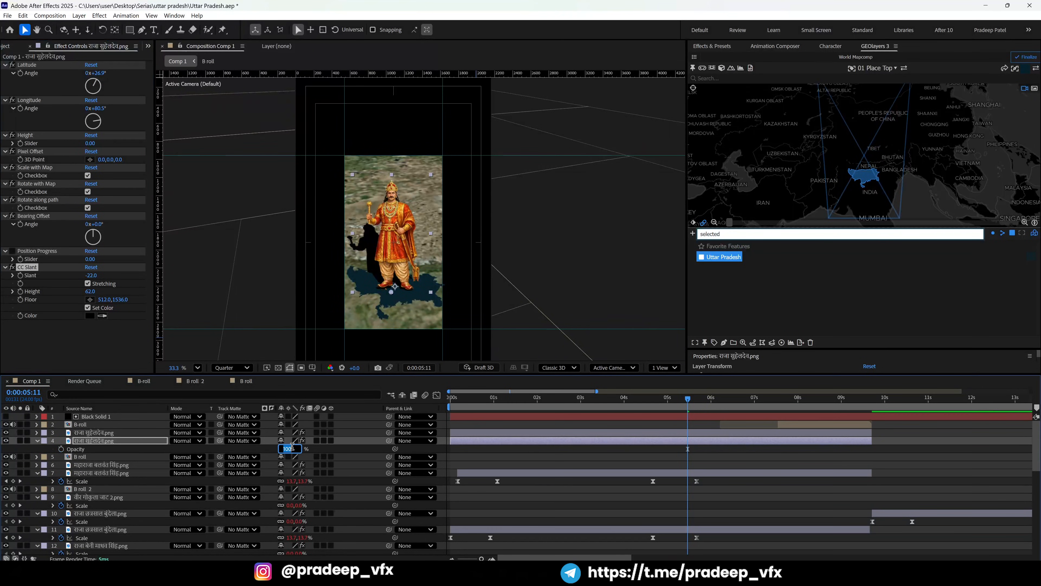
pyautogui.write('80')
pyautogui.press('Return')
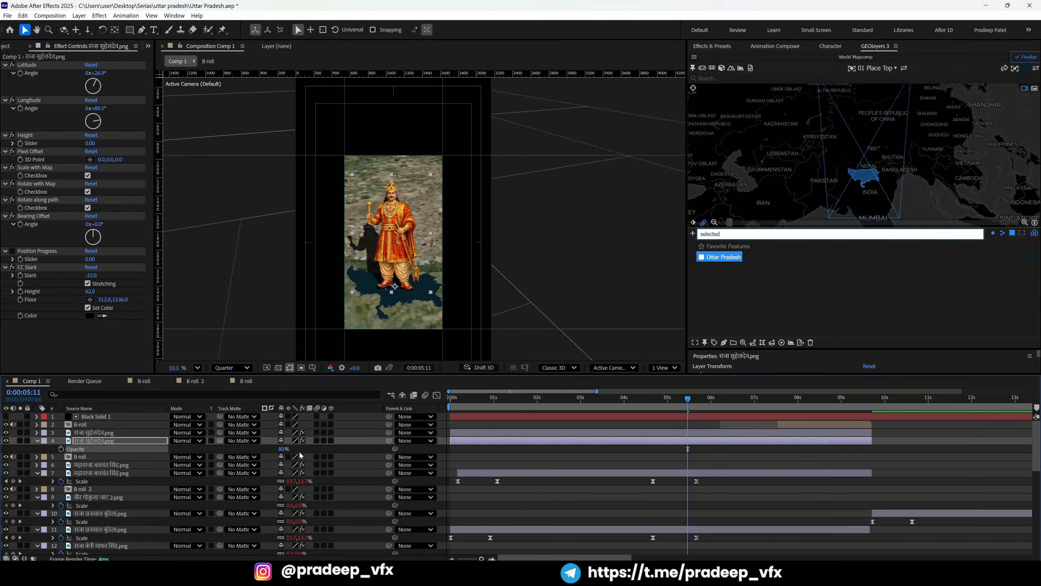
# Change the fill colour of the Uttar Pradesh shape layer to bright red.
pyautogui.press('`')
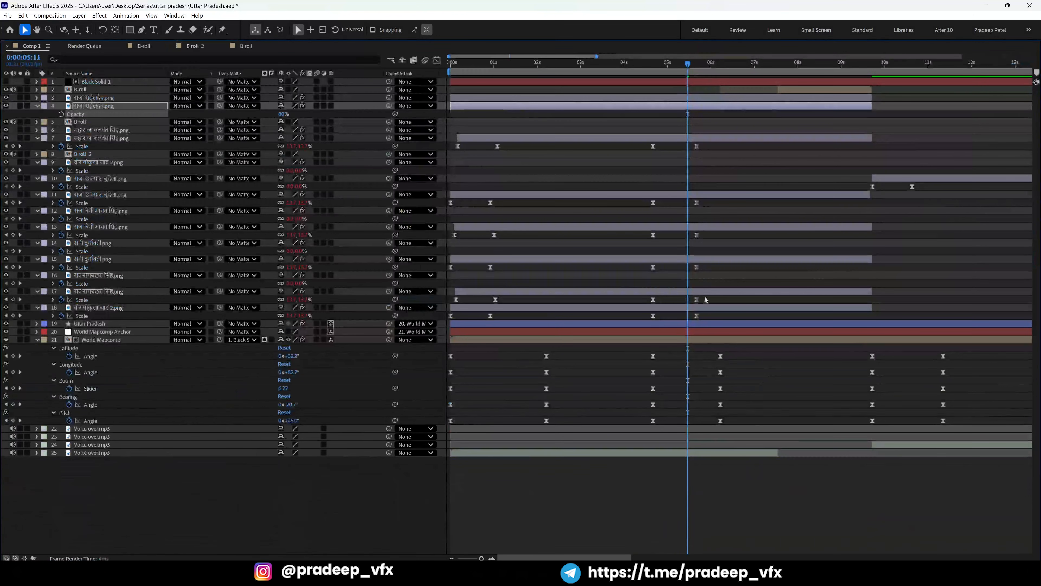
pyautogui.press('`')
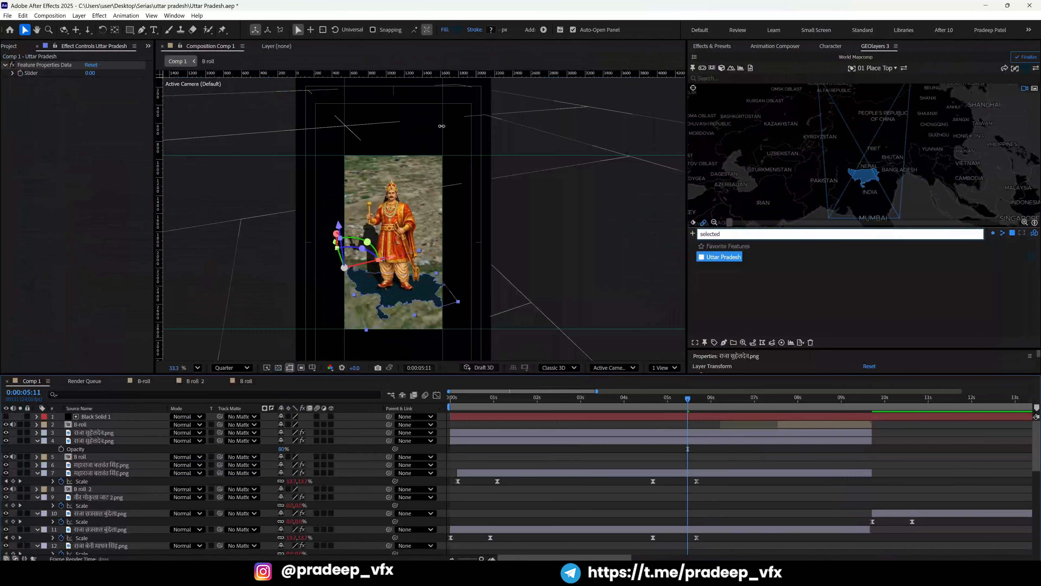
pyautogui.click(458, 29)
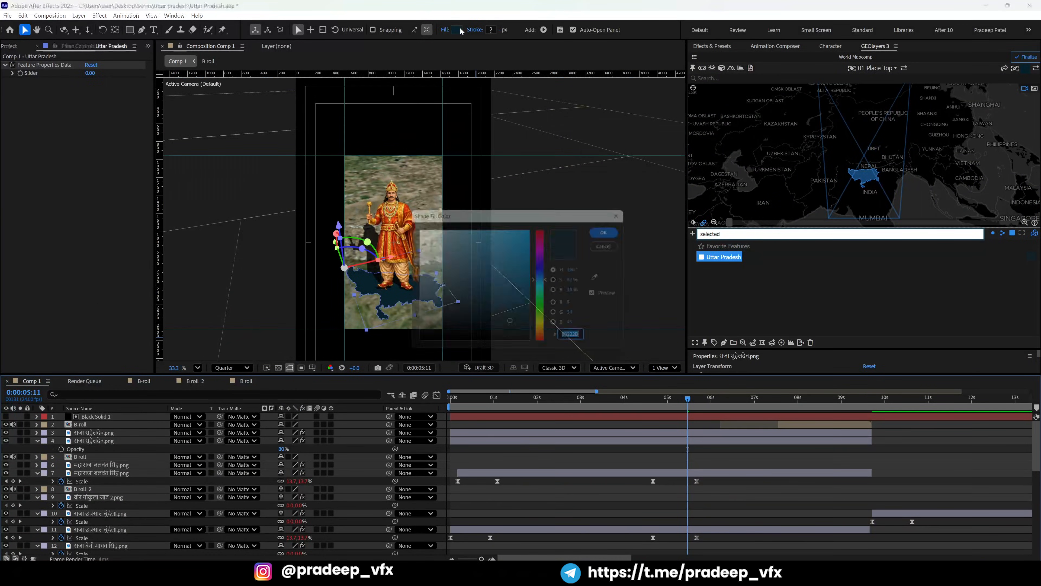
pyautogui.moveTo(521, 214); pyautogui.dragTo(577, 214)
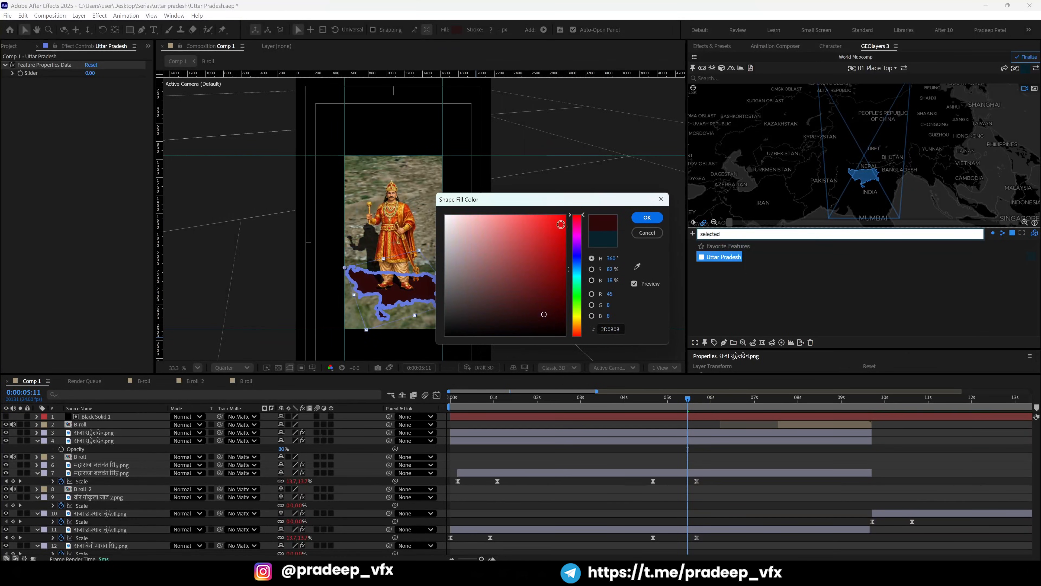
pyautogui.click(560, 222)
pyautogui.click(647, 218)
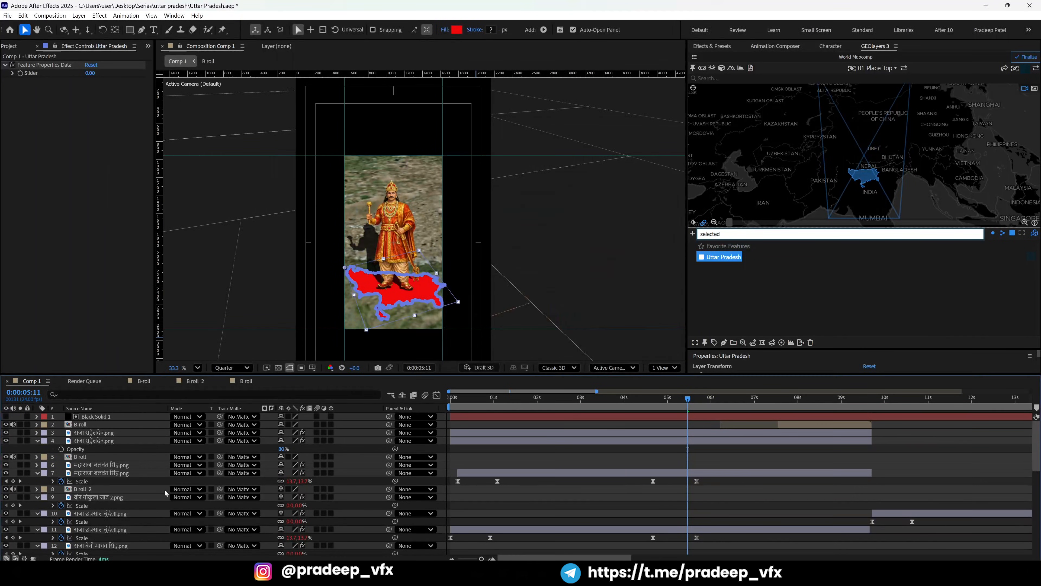
# Set the Uttar Pradesh shape layer's blending mode to Color.
pyautogui.press('`')
pyautogui.click(186, 324)
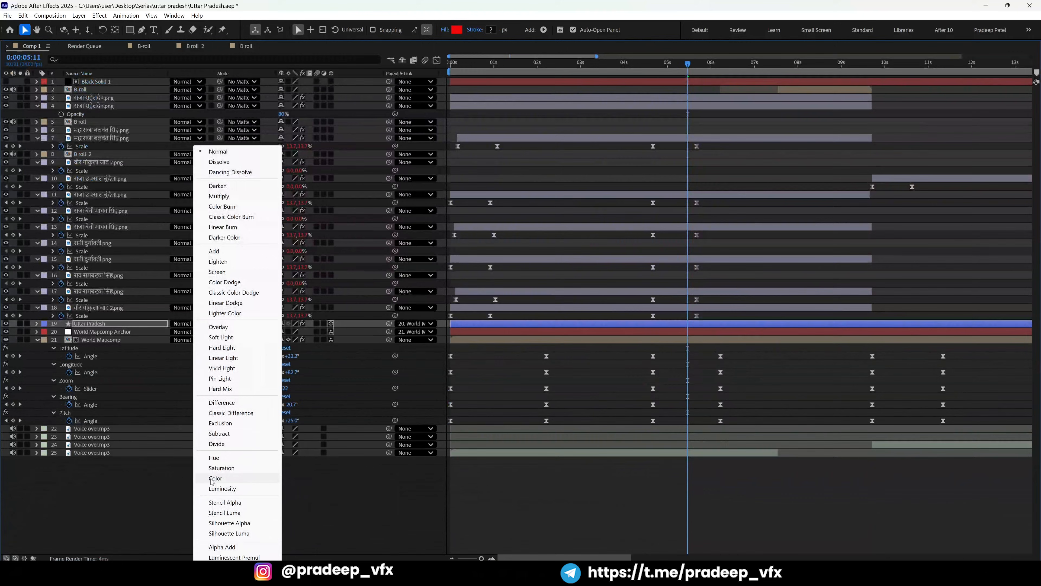
pyautogui.click(221, 477)
pyautogui.press('`')
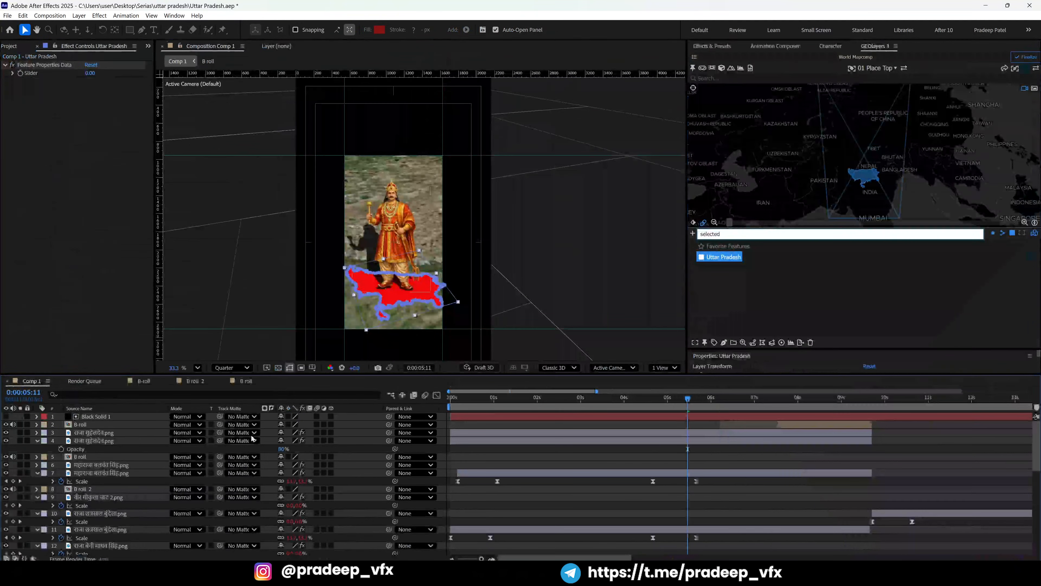
# Adjust the Uttar Pradesh shape layer's fill toward a darker red.
pyautogui.press('`')
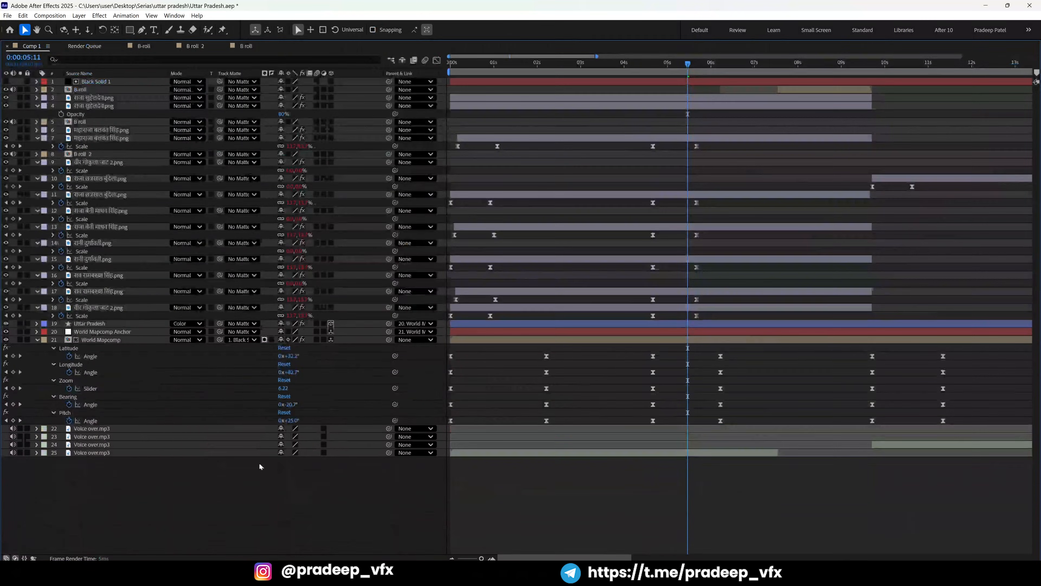
pyautogui.click(124, 323)
pyautogui.press('`')
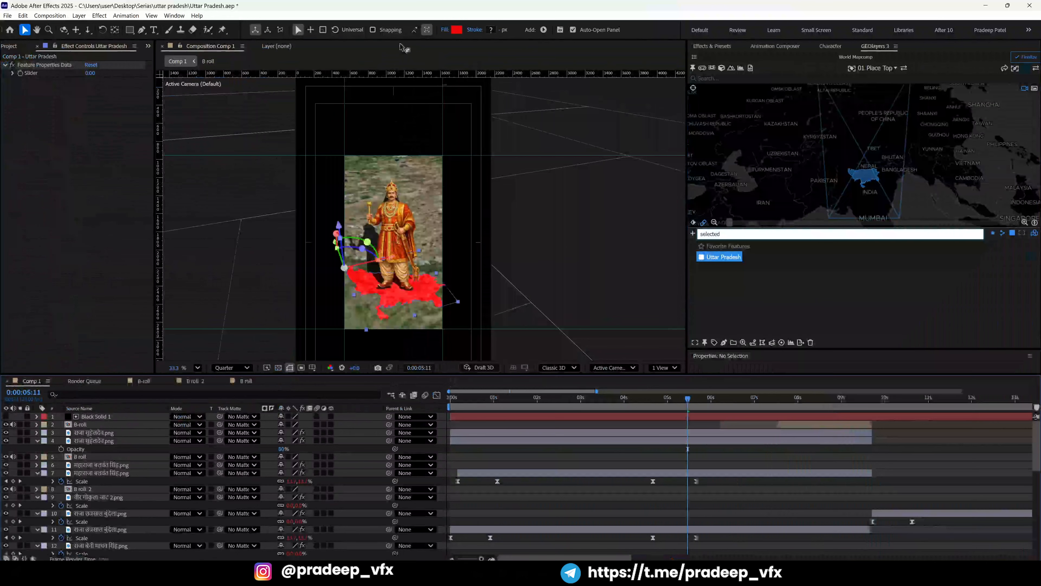
pyautogui.click(451, 32)
pyautogui.click(525, 265)
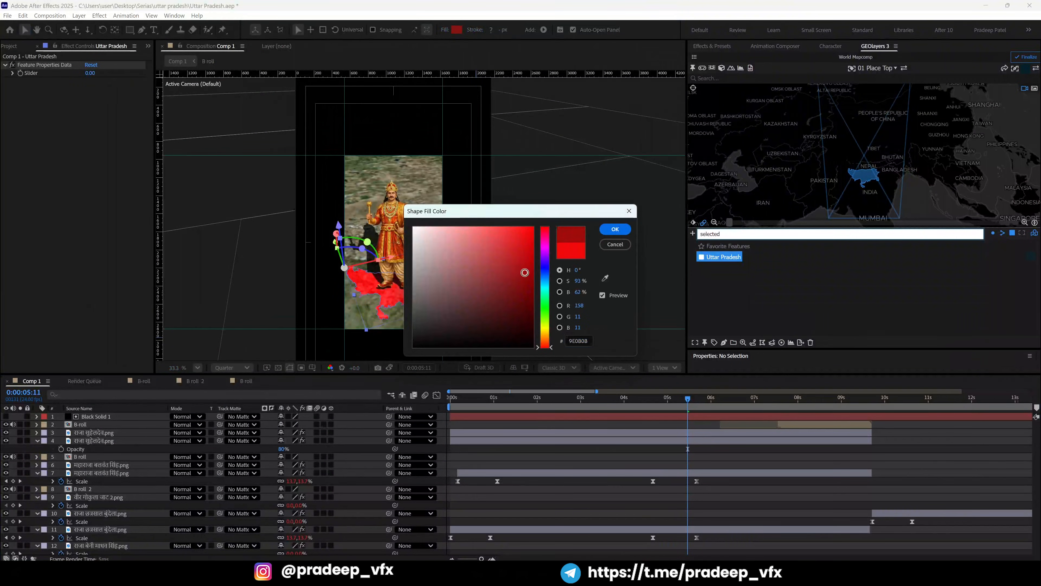
pyautogui.click(615, 229)
# Finalize the World Mapcomp in GEOlayers, select the Uttar Pradesh layer and close the finalization dialog.
pyautogui.click(590, 254)
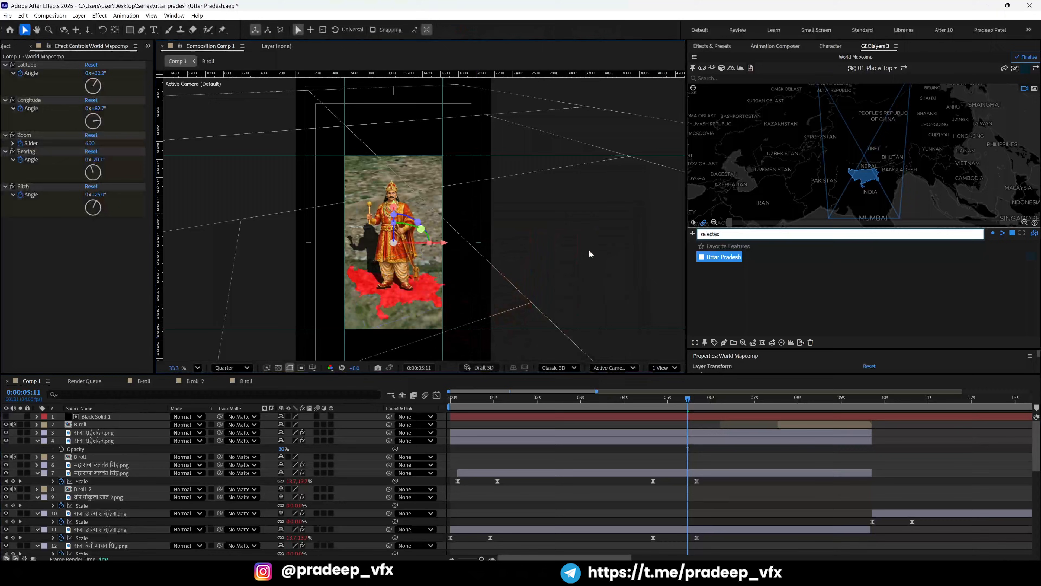
pyautogui.click(1027, 57)
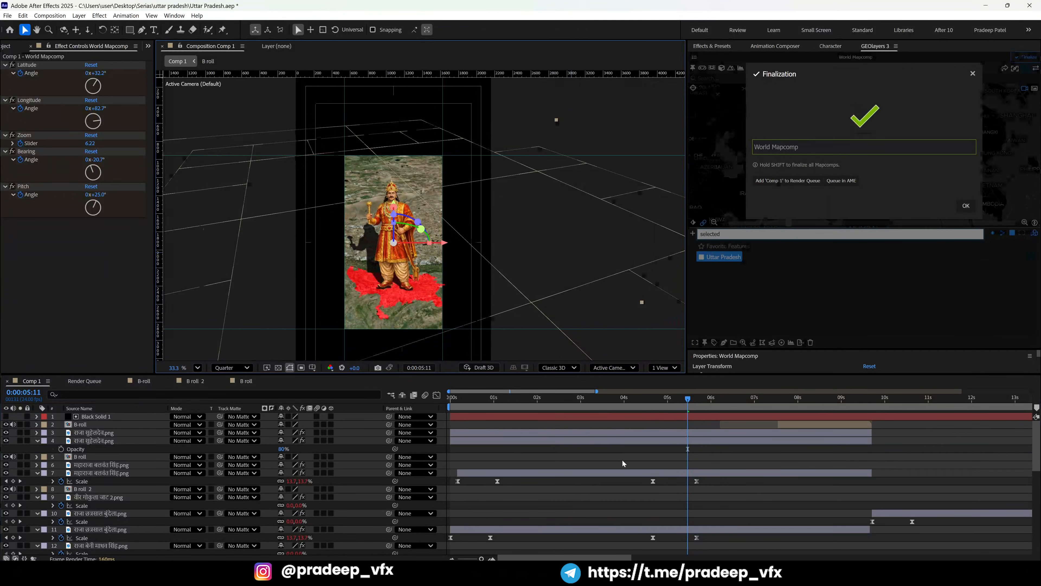
pyautogui.press('`')
pyautogui.click(652, 324)
pyautogui.press('`')
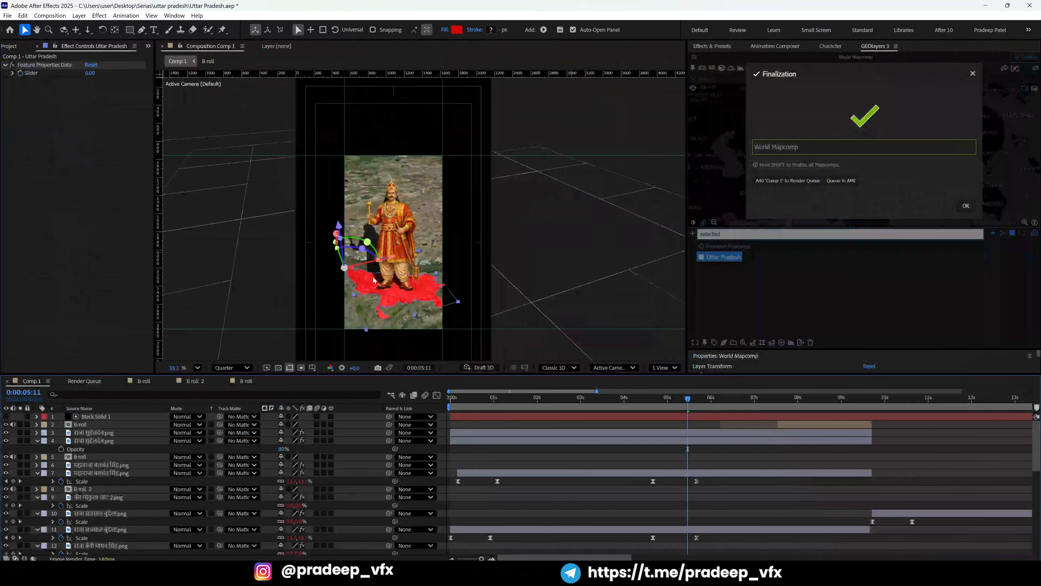
pyautogui.click(746, 275)
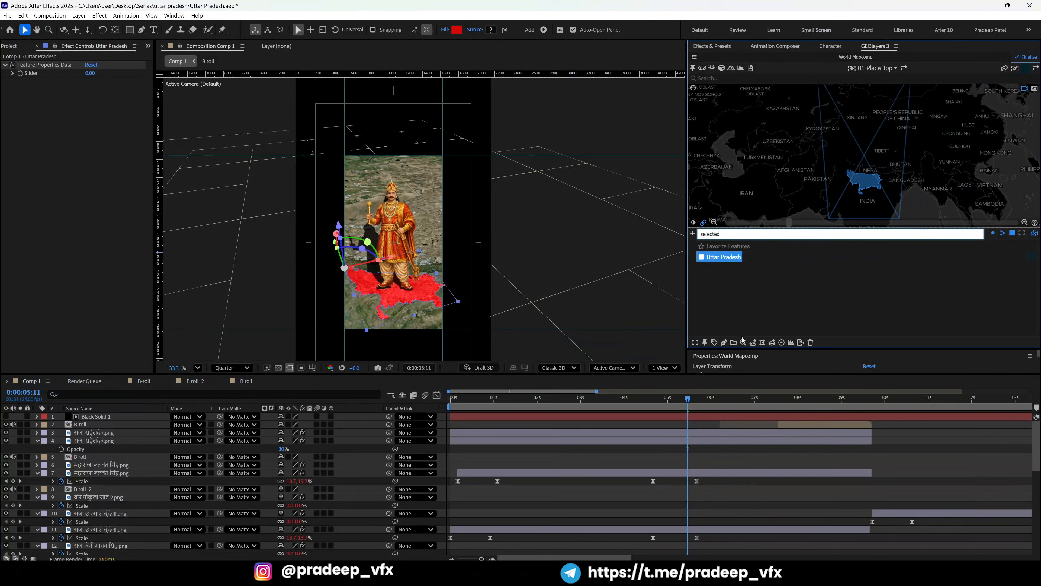
# Convert the Uttar Pradesh feature to feature lines and draw them as a shape layer.
pyautogui.click(756, 344)
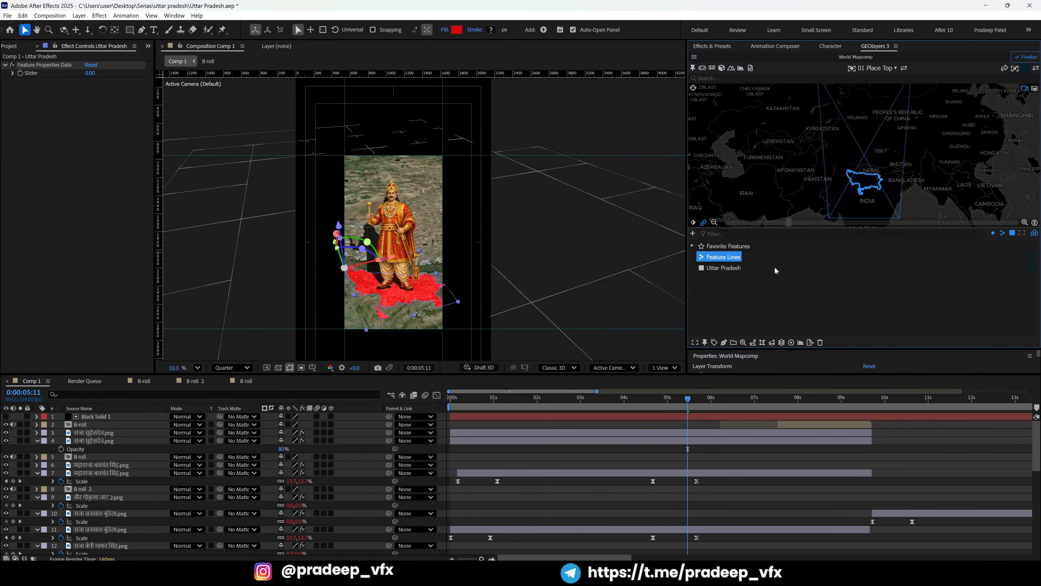
pyautogui.click(724, 343)
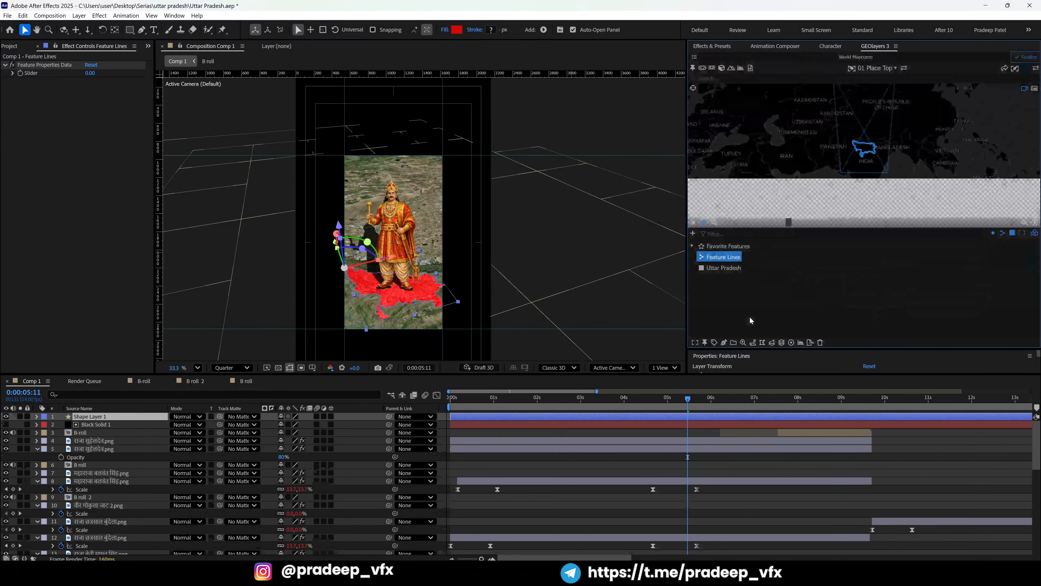
pyautogui.press('`')
pyautogui.press('`')
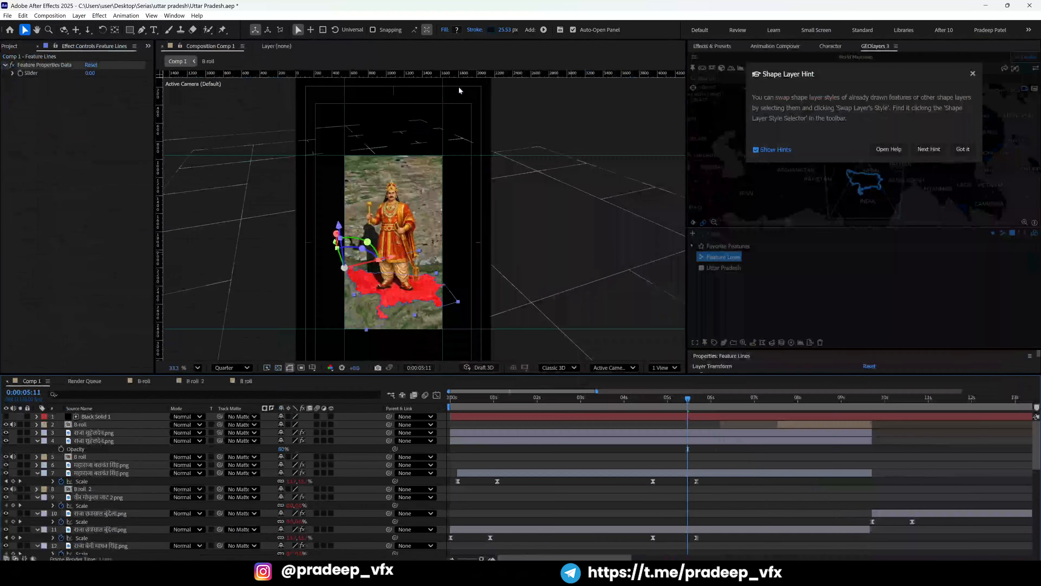
# Set the stroke colour of the Feature Lines layer to white, FFFFFF.
pyautogui.click(490, 30)
pyautogui.click(414, 227)
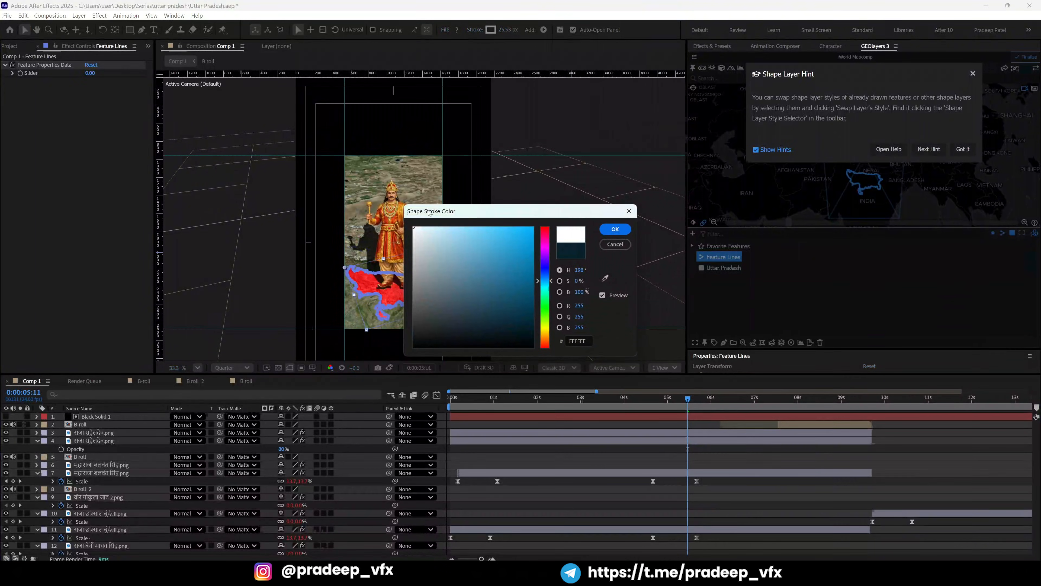
pyautogui.moveTo(463, 211); pyautogui.dragTo(579, 200)
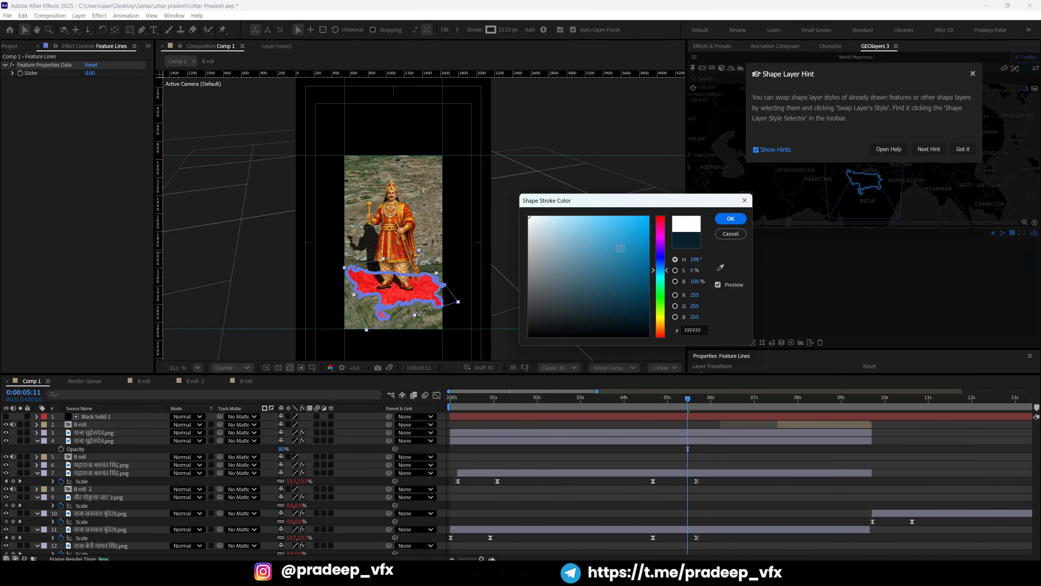
pyautogui.click(731, 219)
pyautogui.click(547, 450)
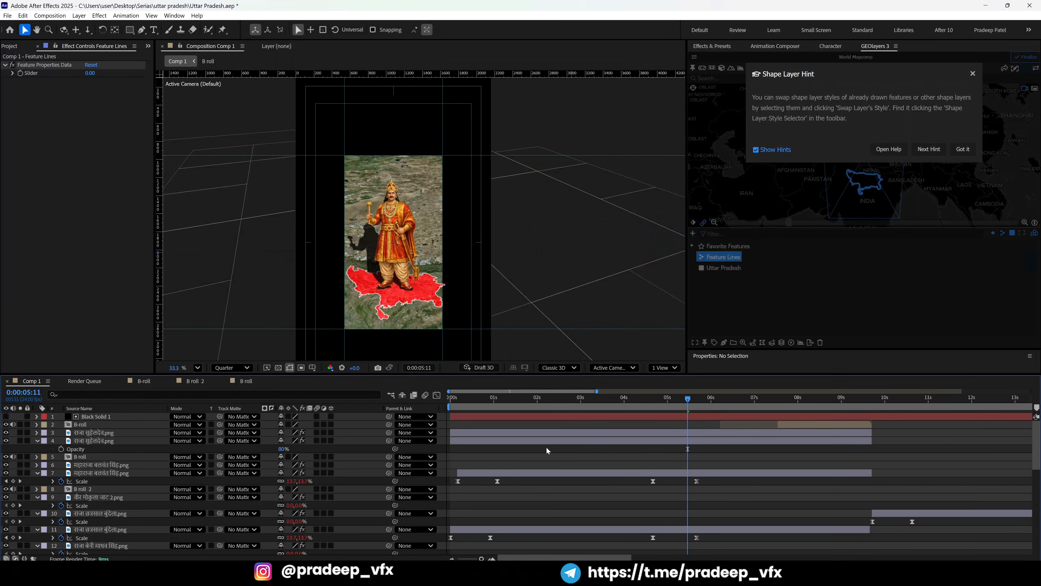
# Play the opening seconds to review the red state fill, white outline and figure shadow.
pyautogui.press('`')
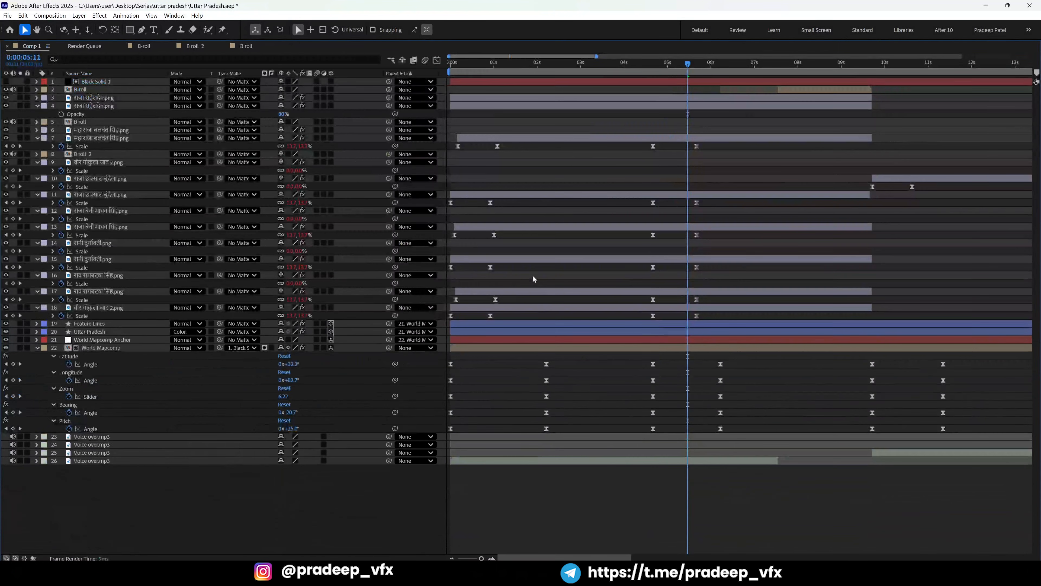
pyautogui.press('`')
pyautogui.press('space')
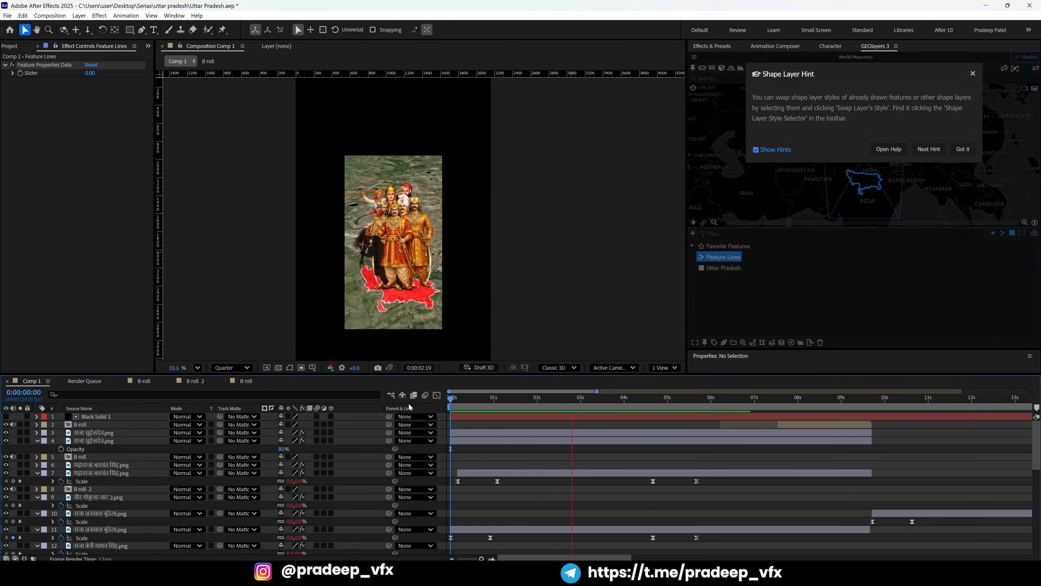
pyautogui.press('-')
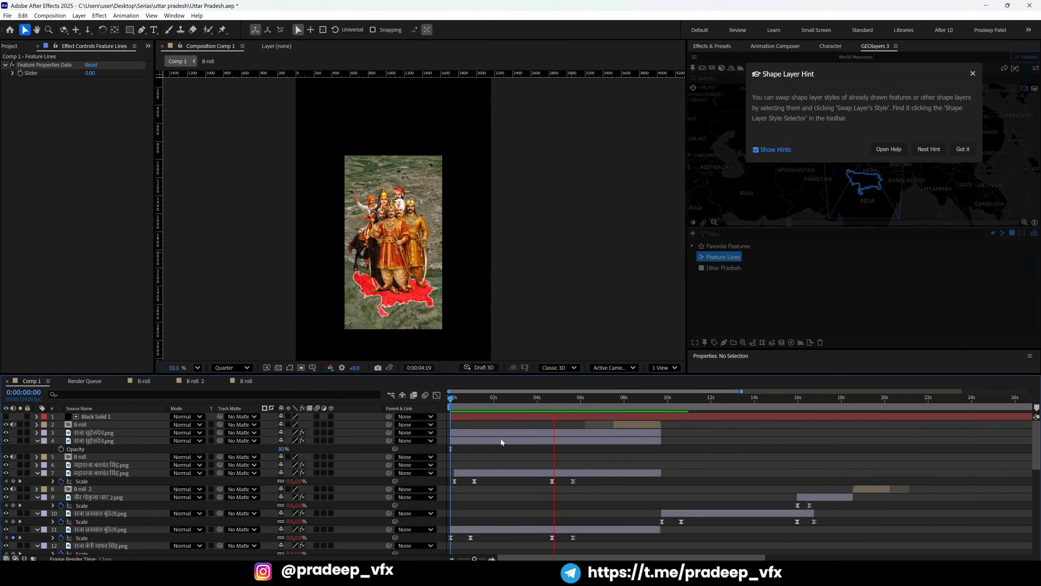
pyautogui.press('space')
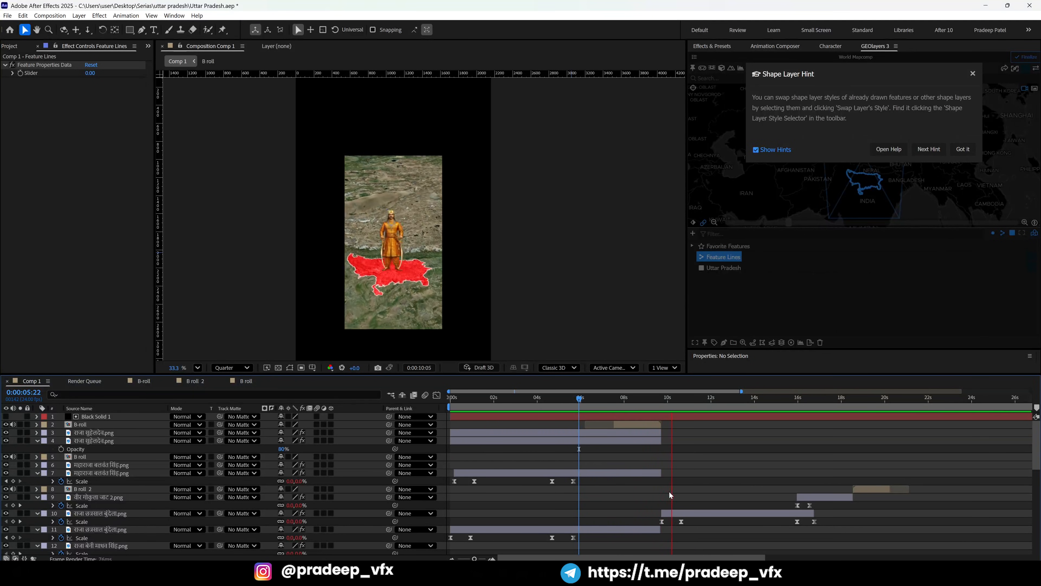
# Duplicate the राजा छत्रसाल बुंदेला.png layer starting near 10 seconds and paste the first figure's CC Slant shadow effect onto the lower copy.
pyautogui.click(686, 514)
pyautogui.hotkey('ctrl', 'd')
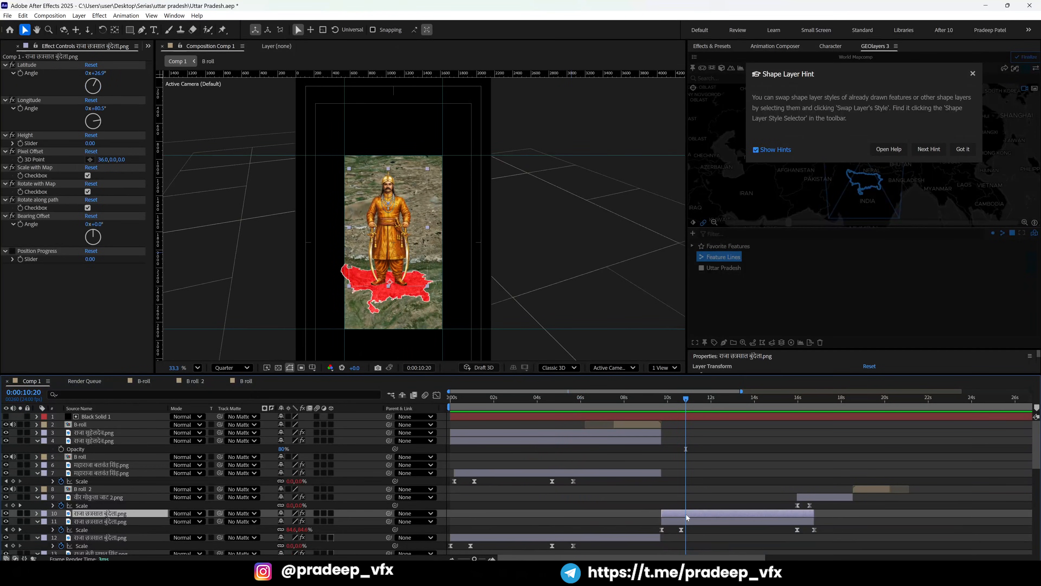
pyautogui.click(498, 441)
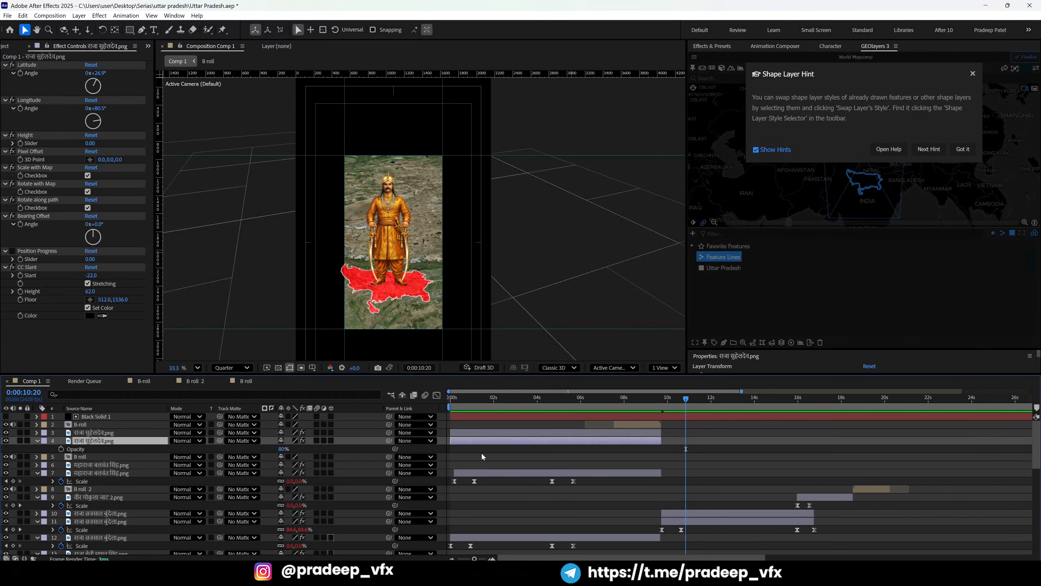
pyautogui.click(33, 267)
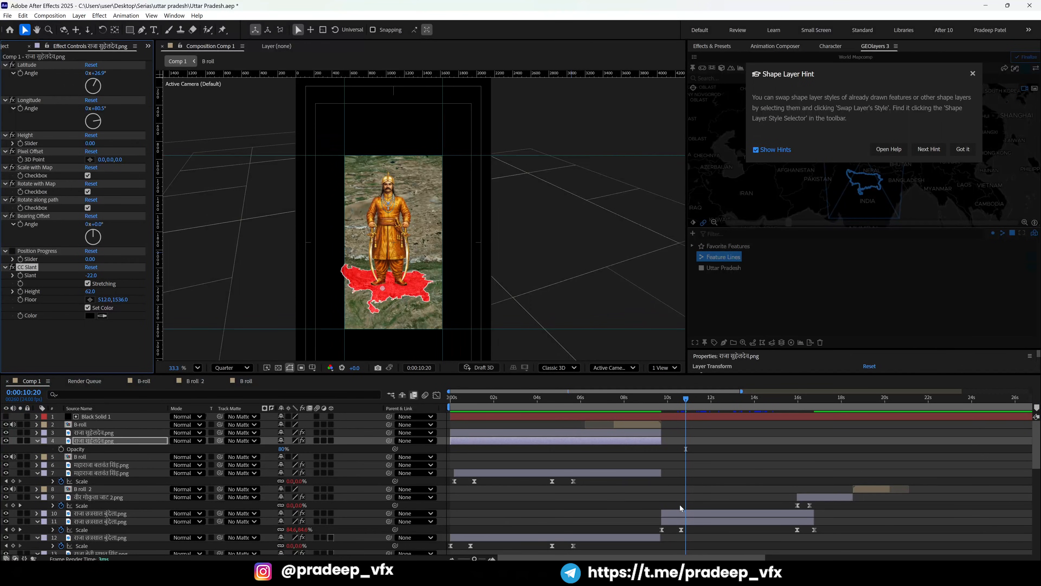
pyautogui.click(691, 520)
pyautogui.hotkey('ctrl', 'v')
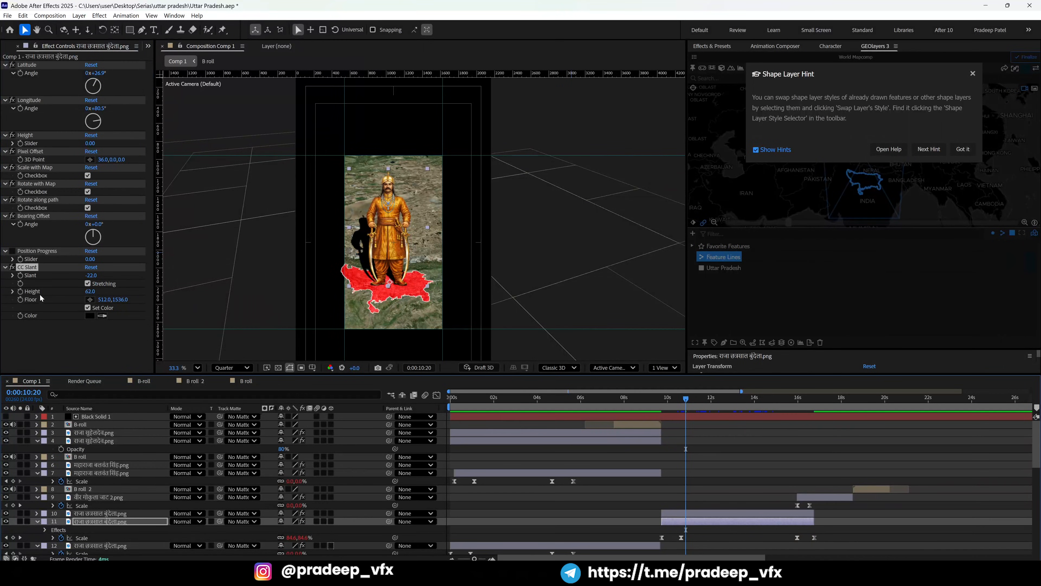
# Set the CC Slant slant of this figure's shadow copy to 37.
pyautogui.click(91, 276)
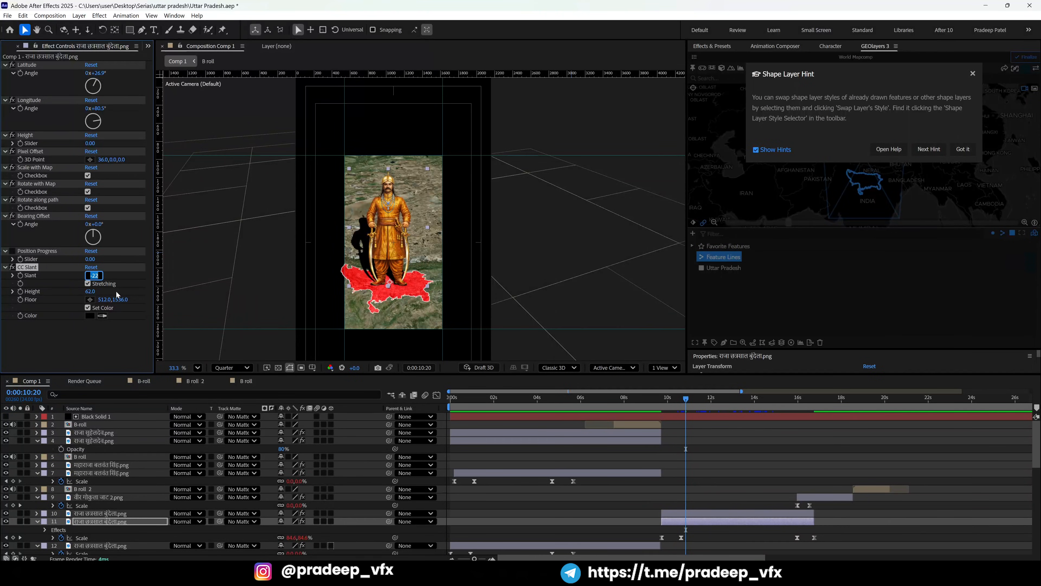
pyautogui.write('22')
pyautogui.press('Return')
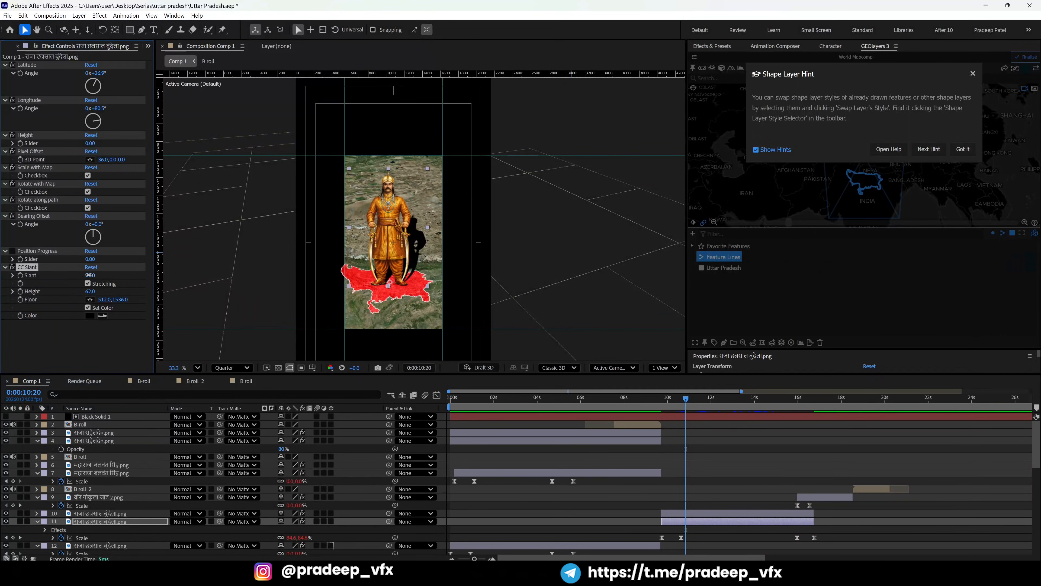
pyautogui.moveTo(90, 276); pyautogui.dragTo(97, 275)
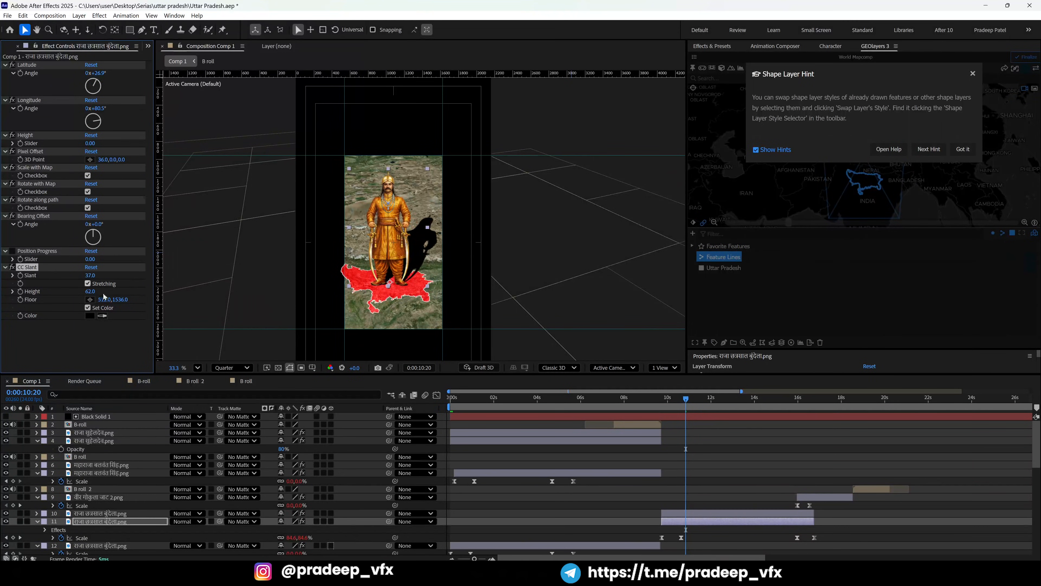
# Set the opacity of this figure's shadow copy to 80% and save the project.
pyautogui.press('t')
pyautogui.press('`')
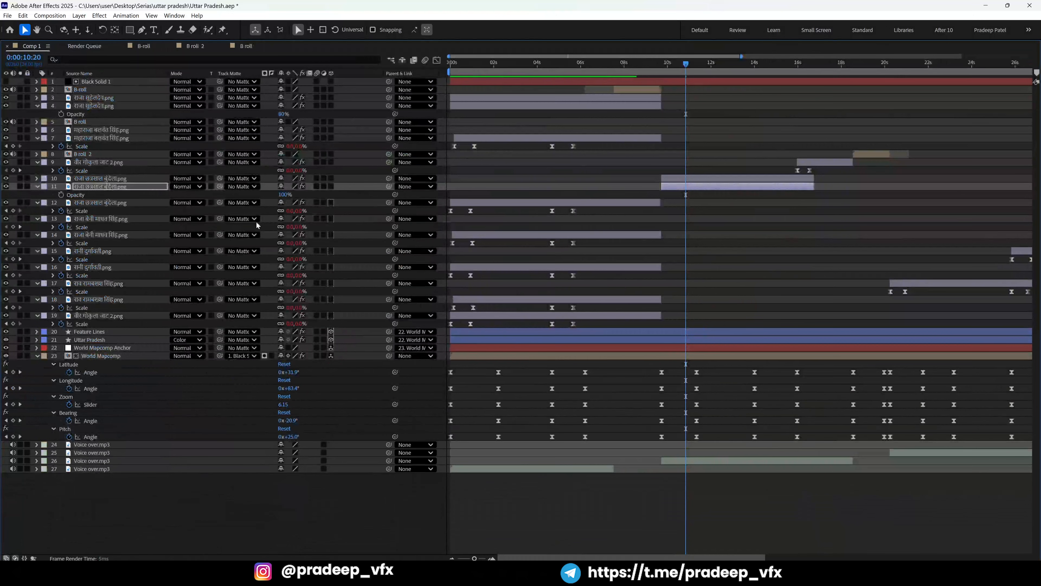
pyautogui.click(284, 194)
pyautogui.write('80')
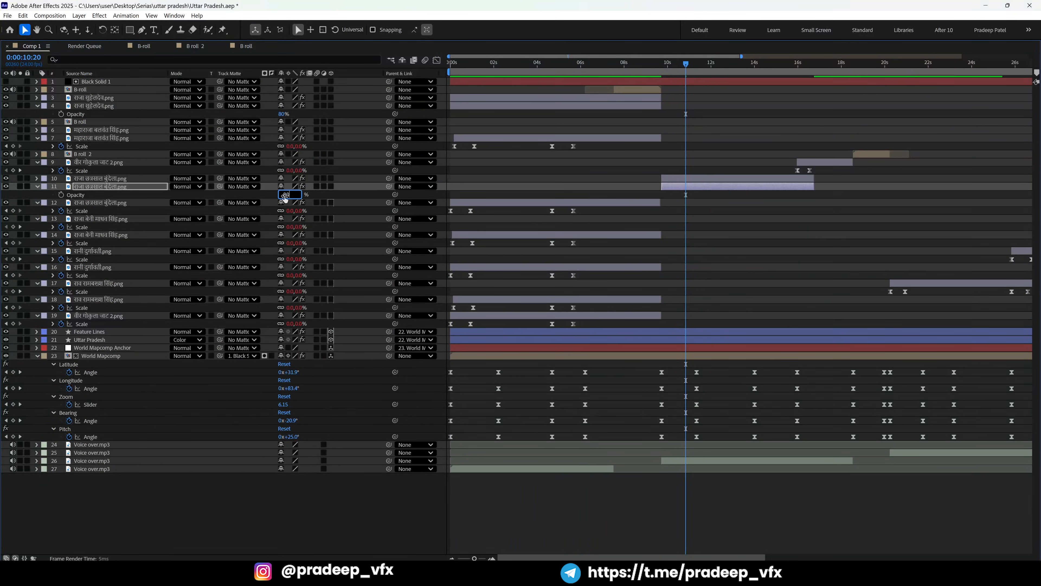
pyautogui.press('Return')
pyautogui.press('`')
pyautogui.hotkey('ctrl', 's')
# Play the composition from about 11 to 21 seconds to review the new shadow, the horse rider and the B-roll cut.
pyautogui.press('space')
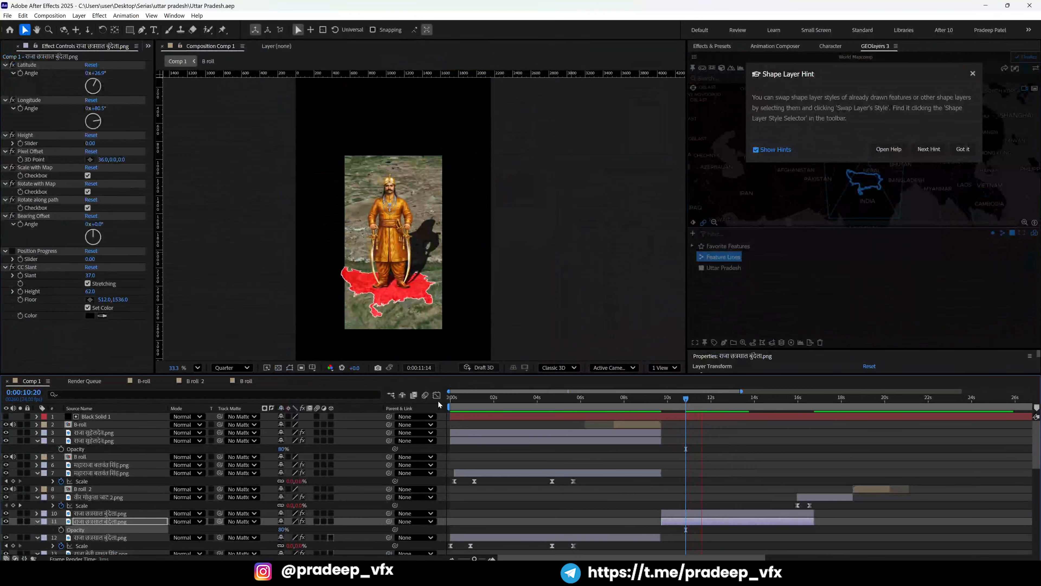
pyautogui.scroll(-2, 583, 449)
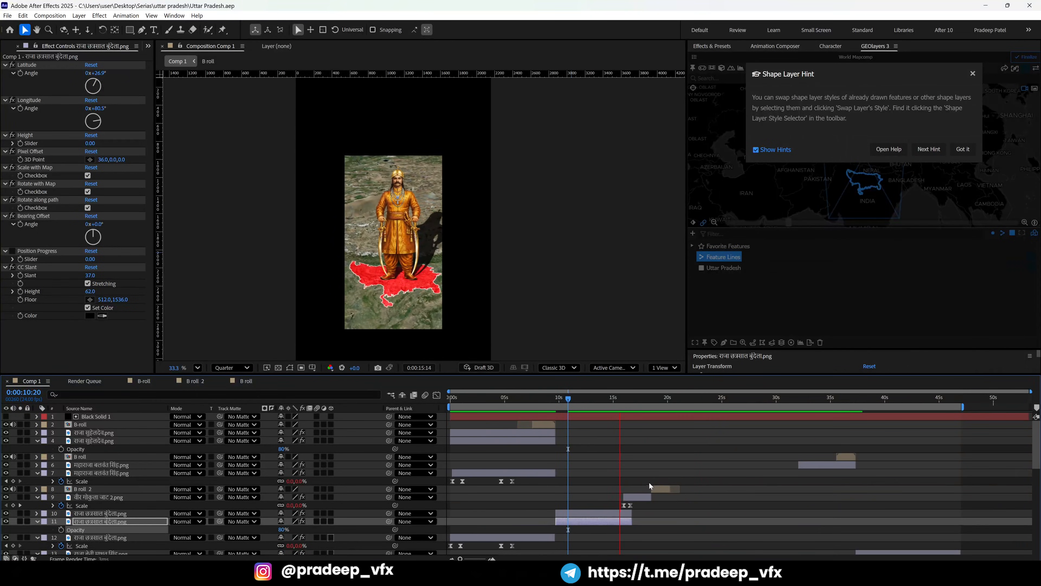
pyautogui.press('space')
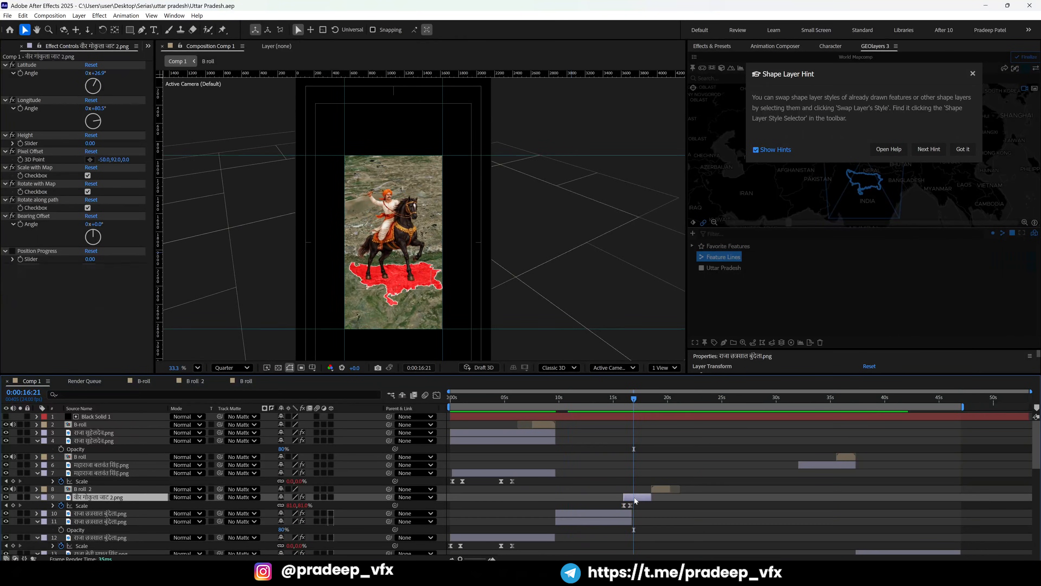
pyautogui.click(634, 497)
pyautogui.press('space')
pyautogui.press('space')
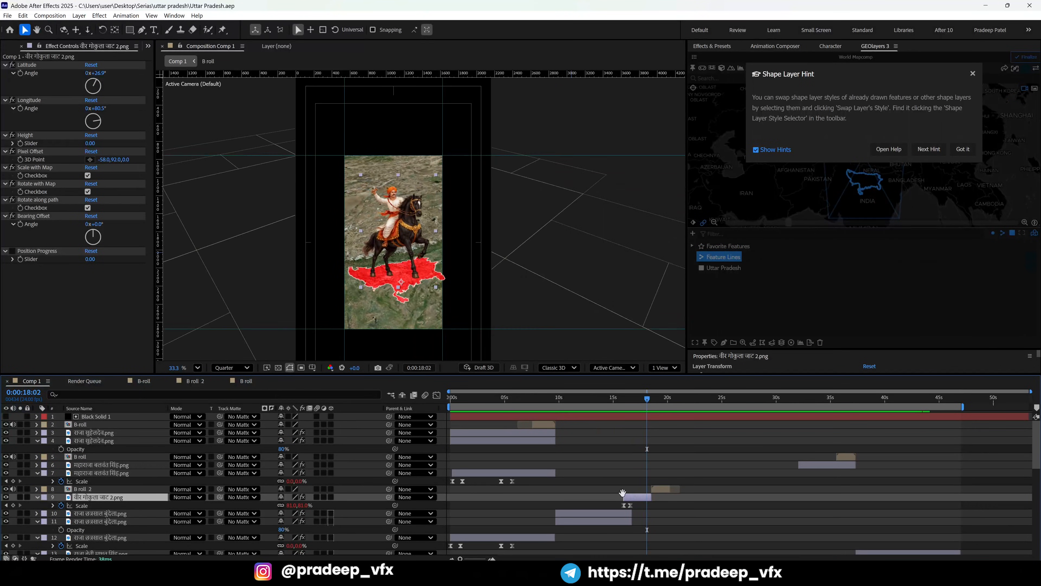
pyautogui.press('space')
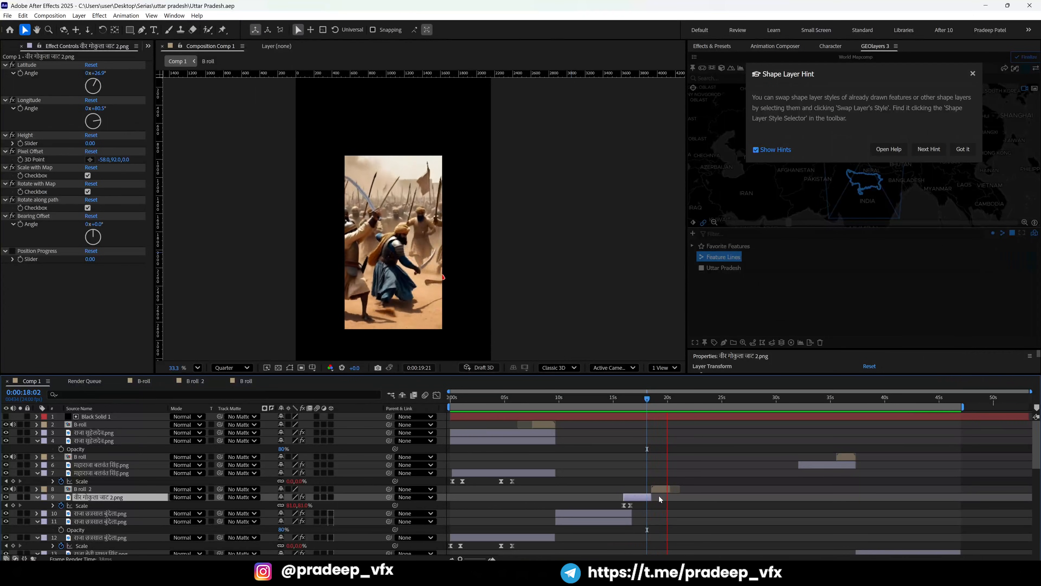
# Duplicate the red-robed figure layer starting near 20 seconds and paste the CC Slant shadow effect onto the lower copy.
pyautogui.press('`')
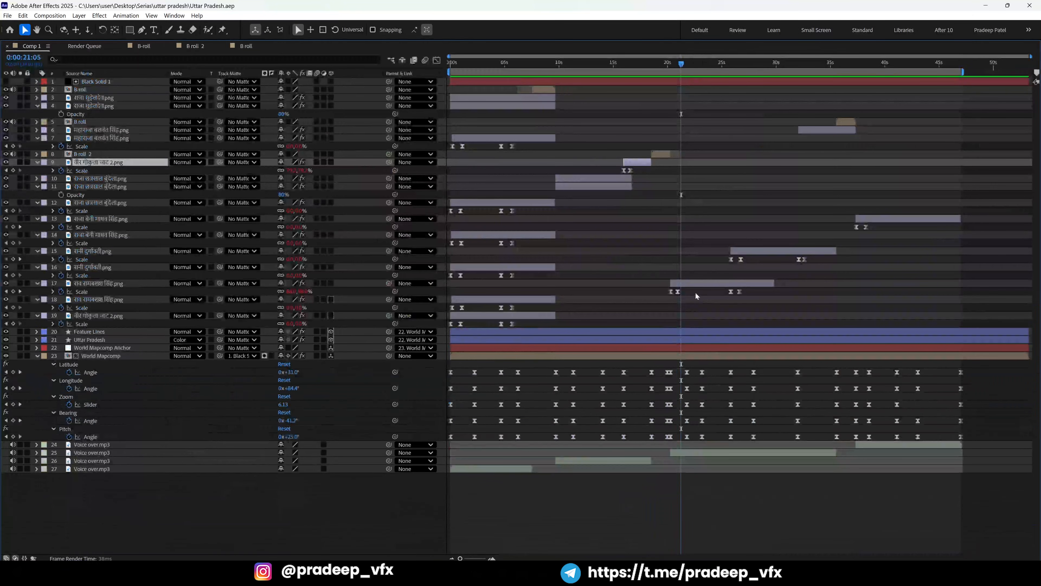
pyautogui.click(699, 285)
pyautogui.hotkey('ctrl', 'd')
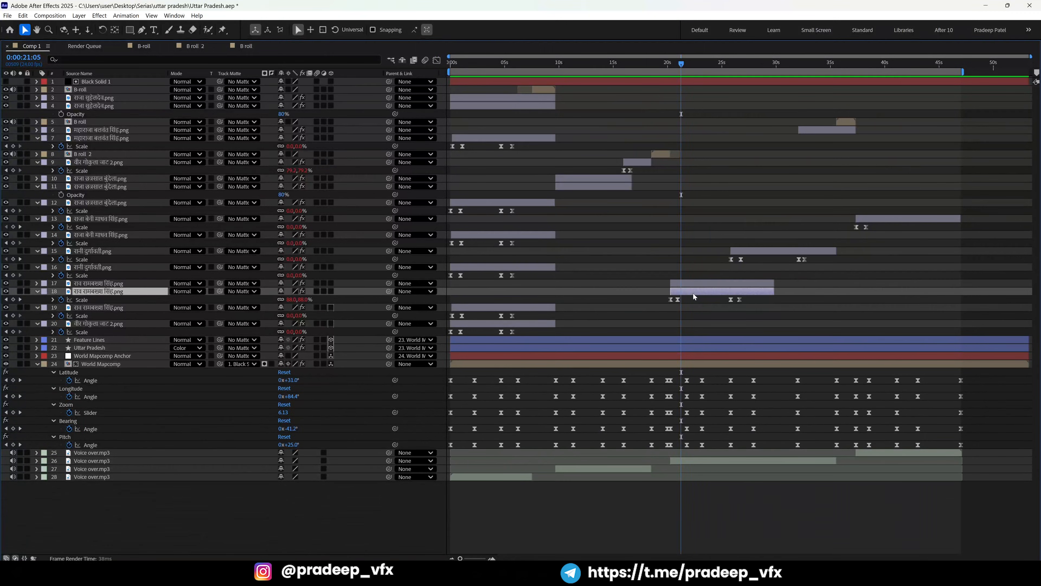
pyautogui.hotkey('ctrl', 'v')
pyautogui.press('`')
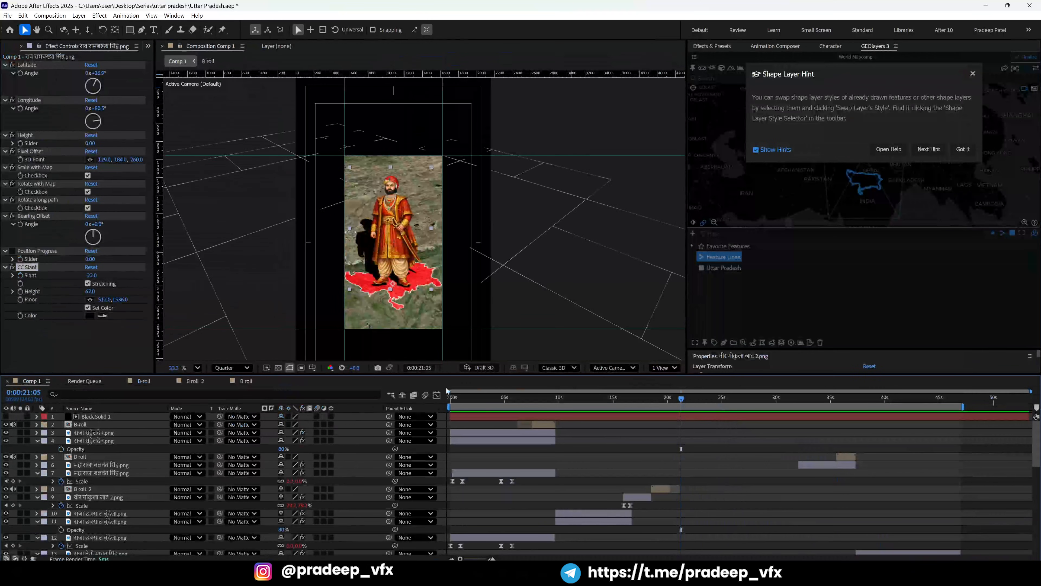
# Set the opacity of the red-robed figure's shadow copy to 80%.
pyautogui.press('`')
pyautogui.press('t')
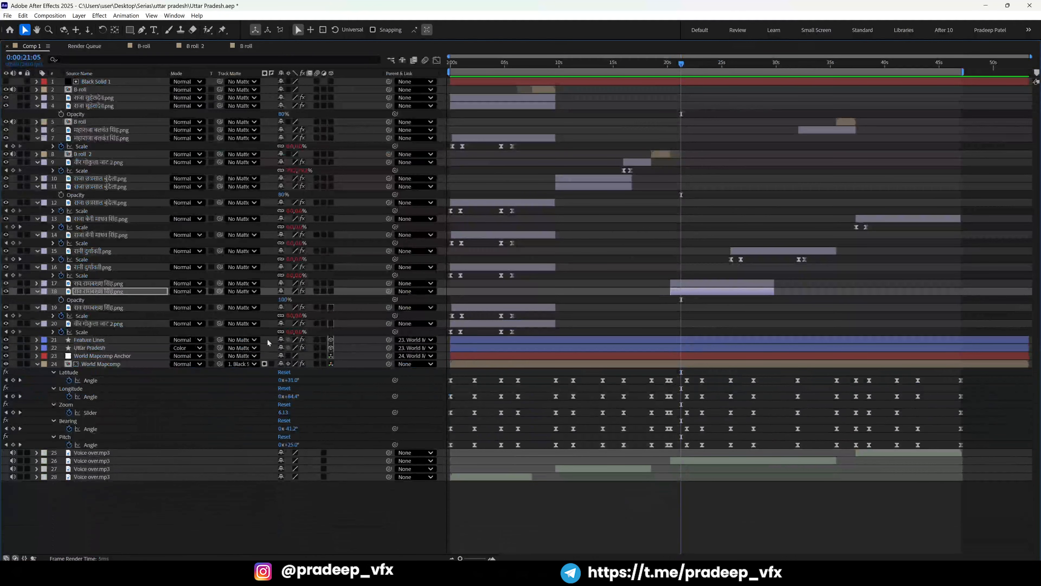
pyautogui.click(285, 299)
pyautogui.write('7')
pyautogui.press('Return')
pyautogui.press('`')
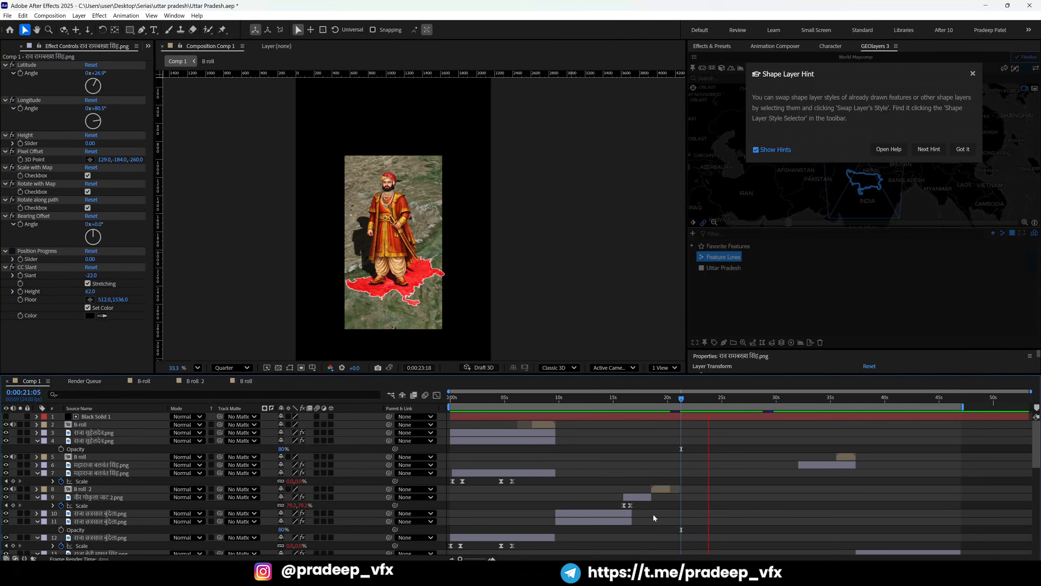
# Preview the section from about 20 seconds and move the World Mapcomp camera keyframes near 23 seconds to about 24 seconds.
pyautogui.press('`')
pyautogui.press('space')
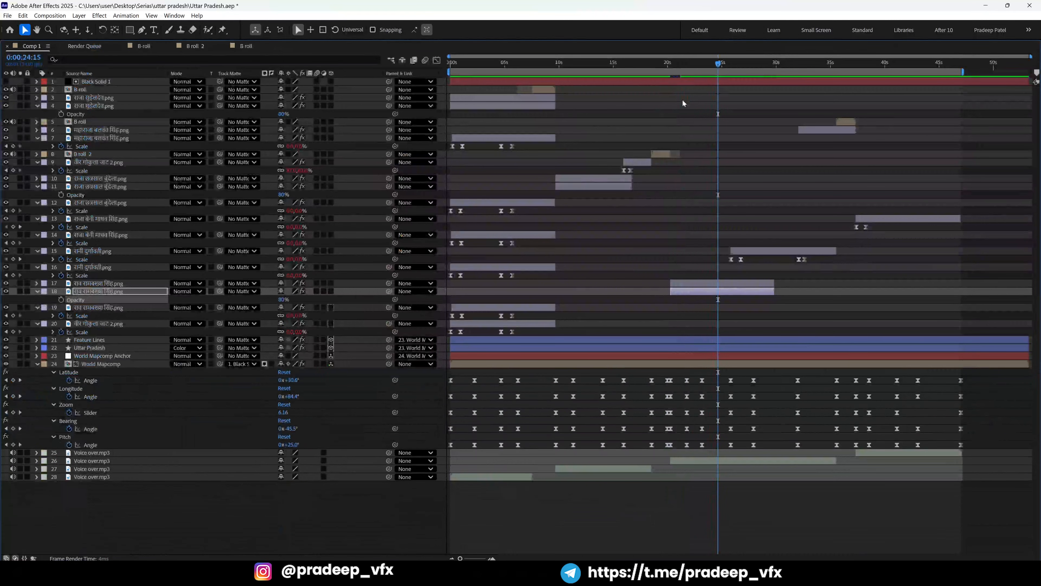
pyautogui.click(682, 68)
pyautogui.press('space')
pyautogui.press('`')
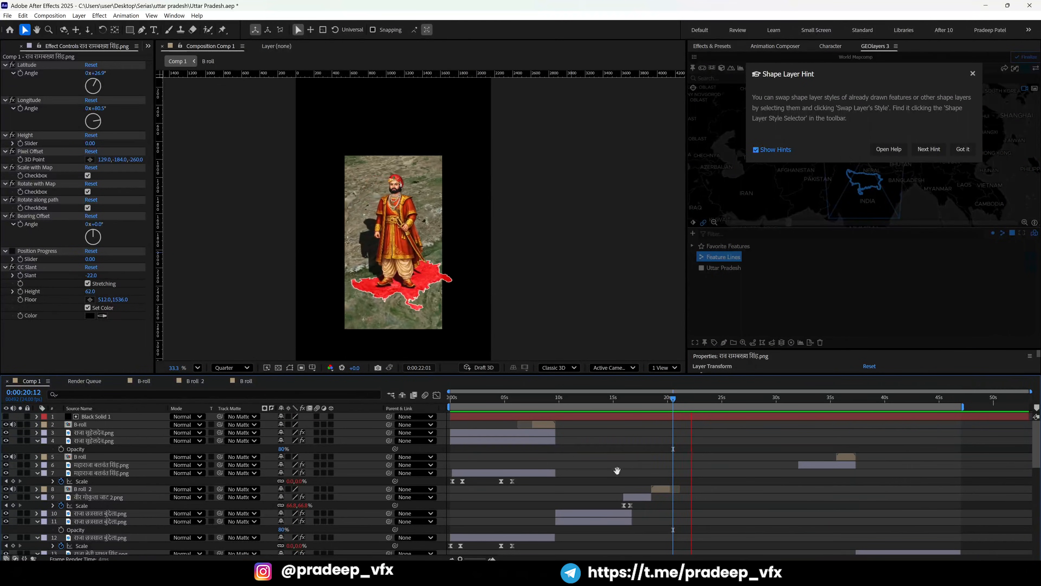
pyautogui.press('`')
pyautogui.moveTo(707, 373); pyautogui.dragTo(697, 454)
pyautogui.press('`')
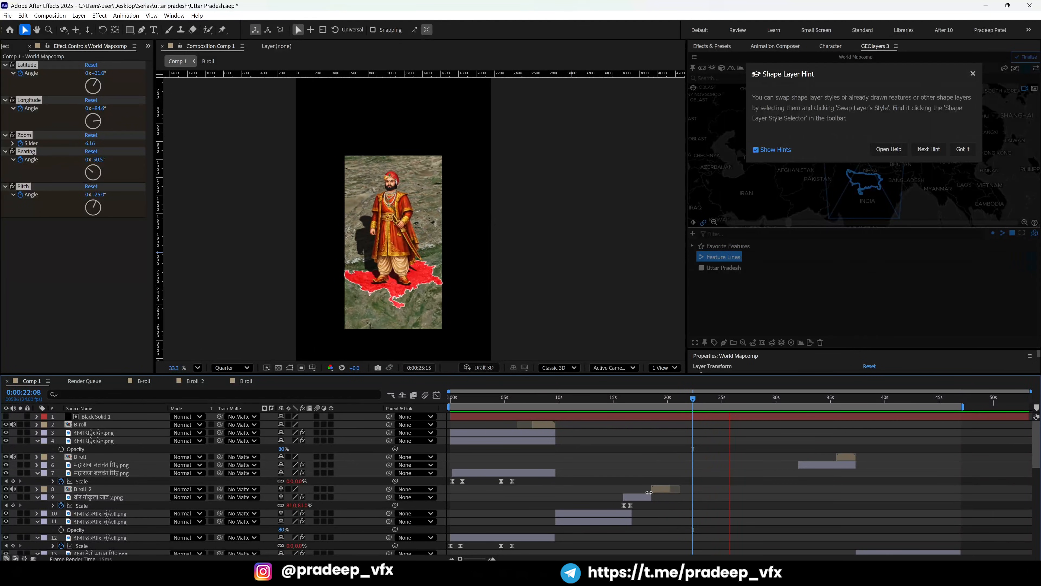
pyautogui.press('space')
# Duplicate the रानी दुर्गावती.png layer starting near 26 seconds and apply the copied CC Slant shadow effect to the lower copy.
pyautogui.press('`')
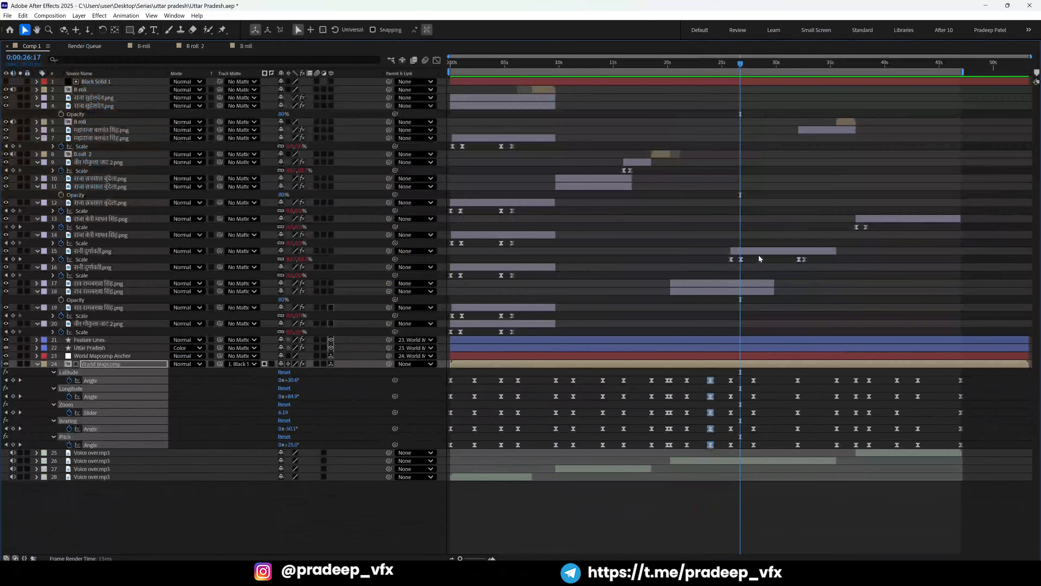
pyautogui.click(759, 252)
pyautogui.hotkey('ctrl', 'd')
pyautogui.click(756, 262)
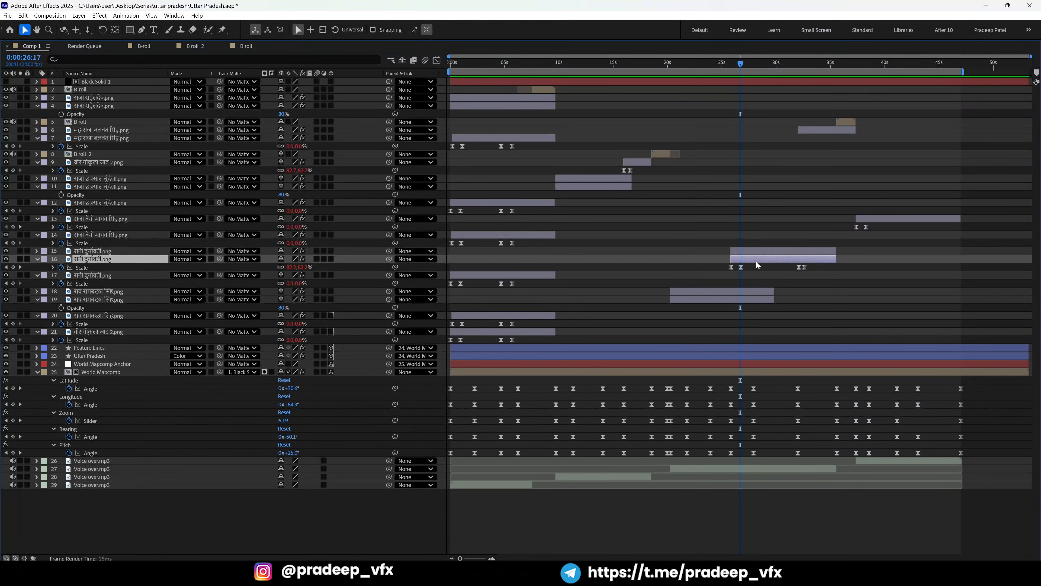
pyautogui.press('`')
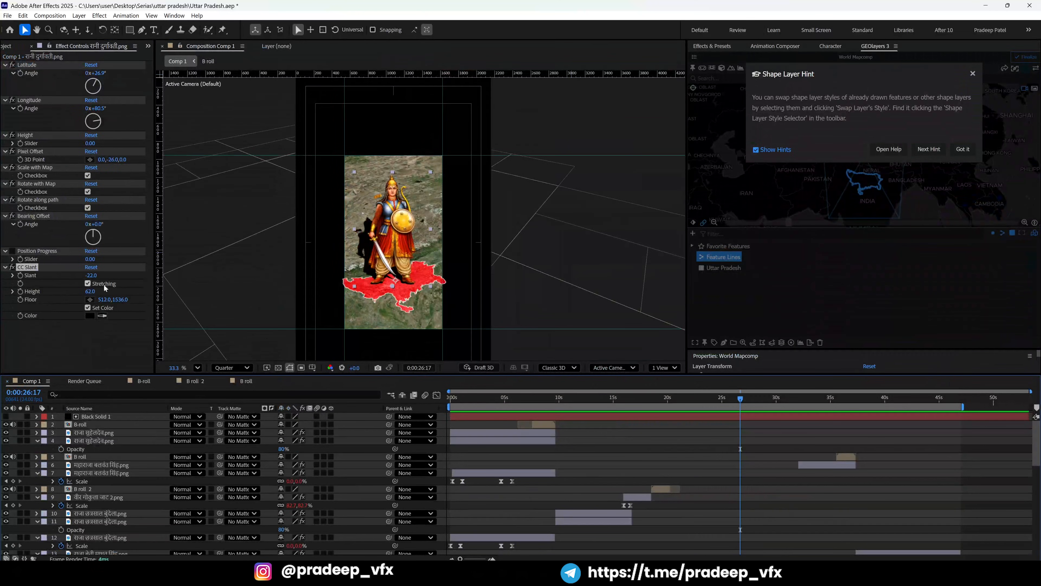
# Set the CC Slant slant of the रानी दुर्गावती.png shadow copy to 30.
pyautogui.click(88, 275)
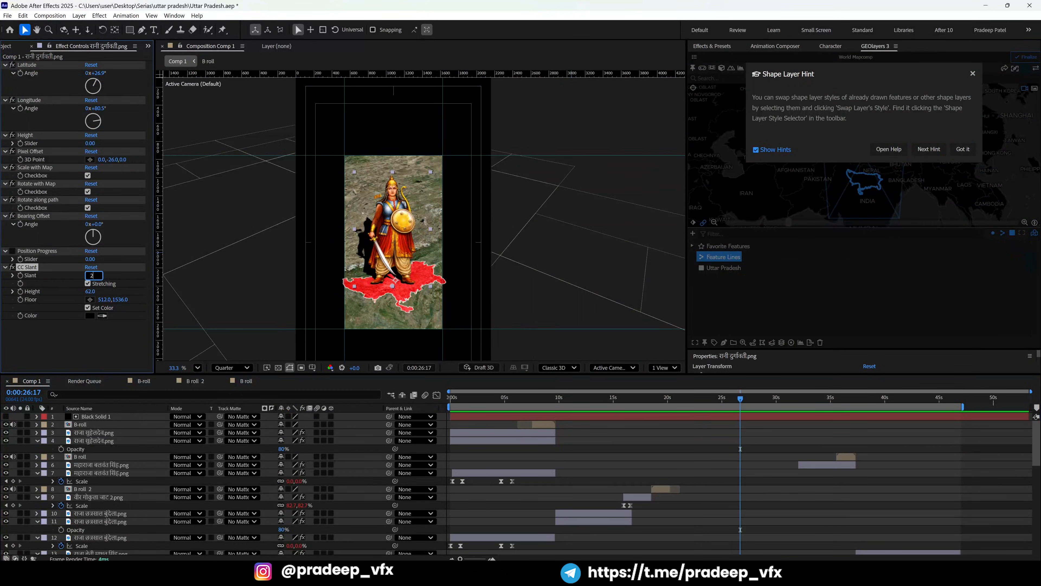
pyautogui.press('Return')
pyautogui.click(88, 276)
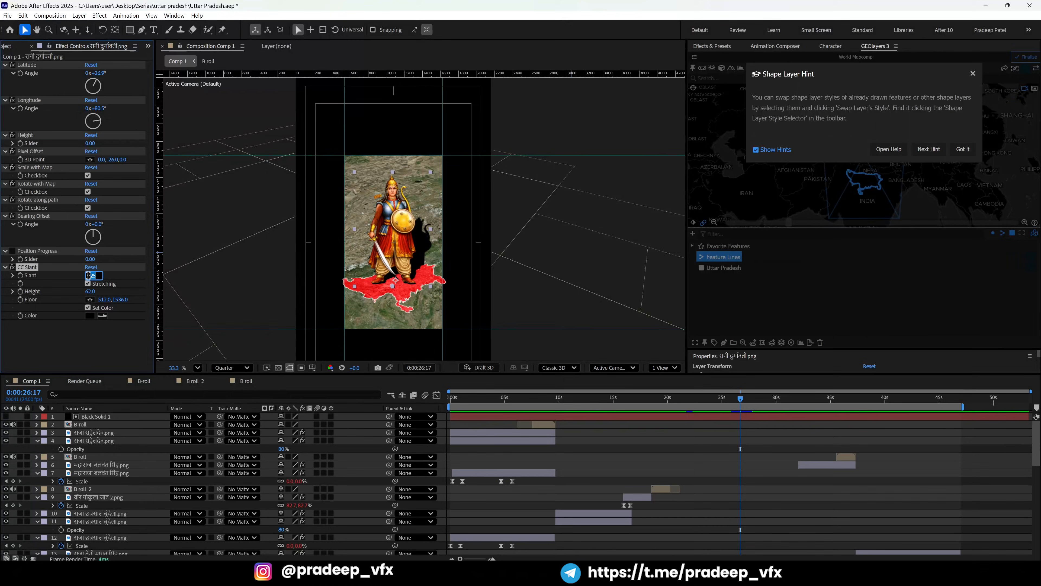
pyautogui.press('Return')
# Set the opacity of the रानी दुर्गावती.png shadow copy to 80% and save the project.
pyautogui.press('`')
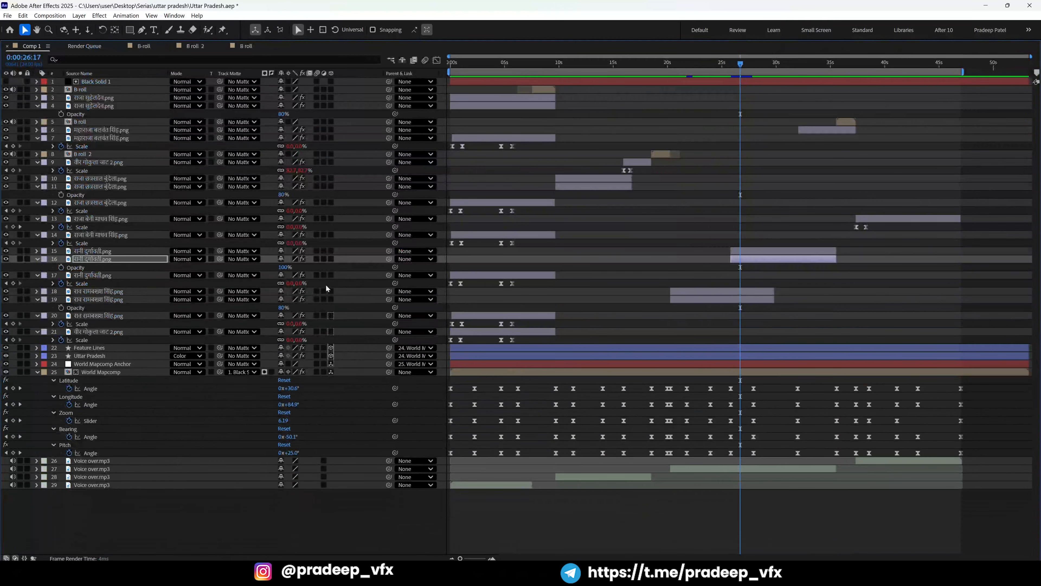
pyautogui.click(285, 267)
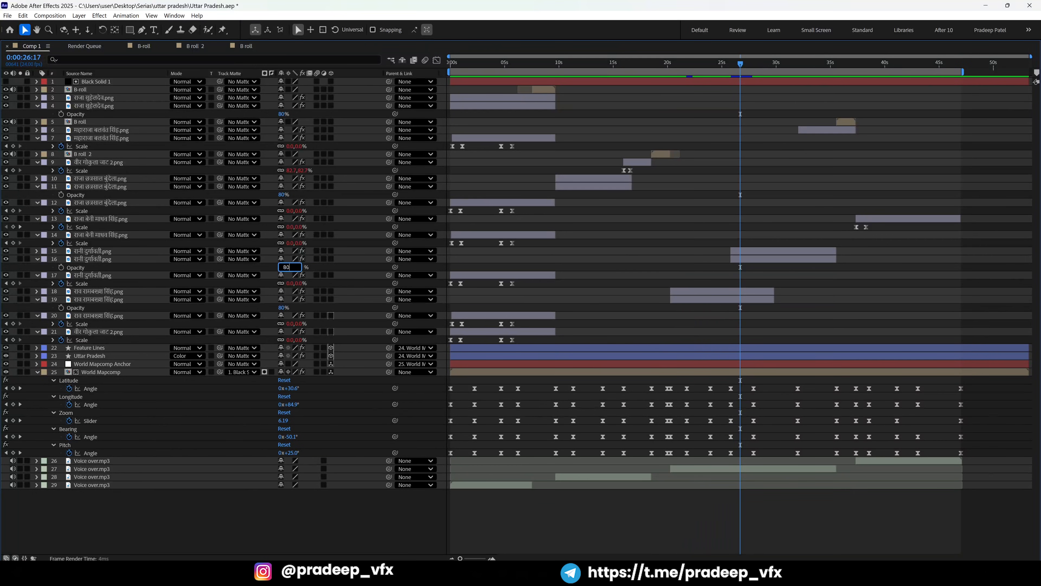
pyautogui.press('Return')
pyautogui.press('`')
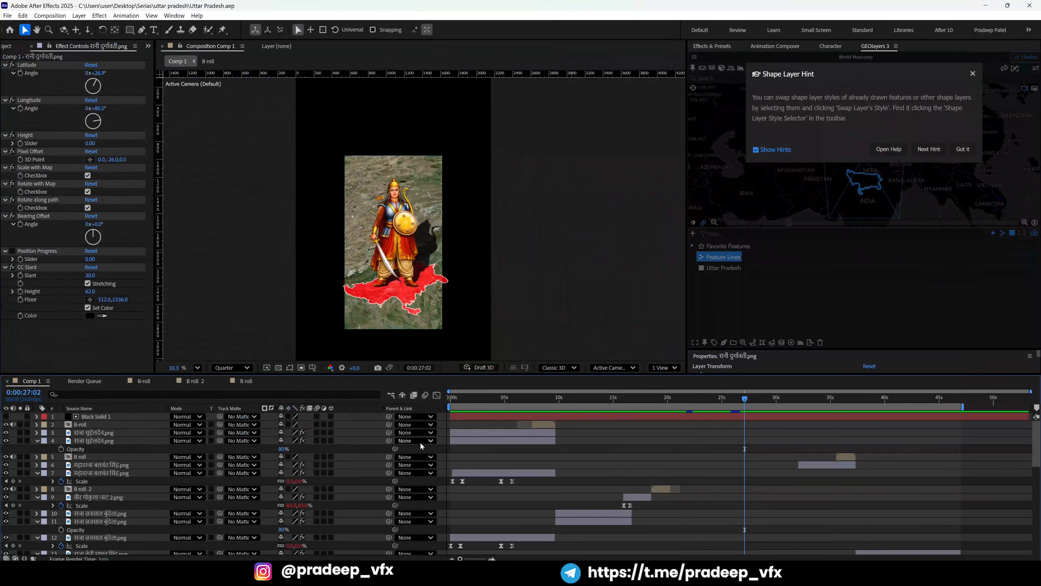
# Play on to about 32 seconds, duplicate the महाराजा बलवंत सिंह.png layer there and paste the CC Slant shadow effect onto the lower copy.
pyautogui.press('space')
pyautogui.press('=')
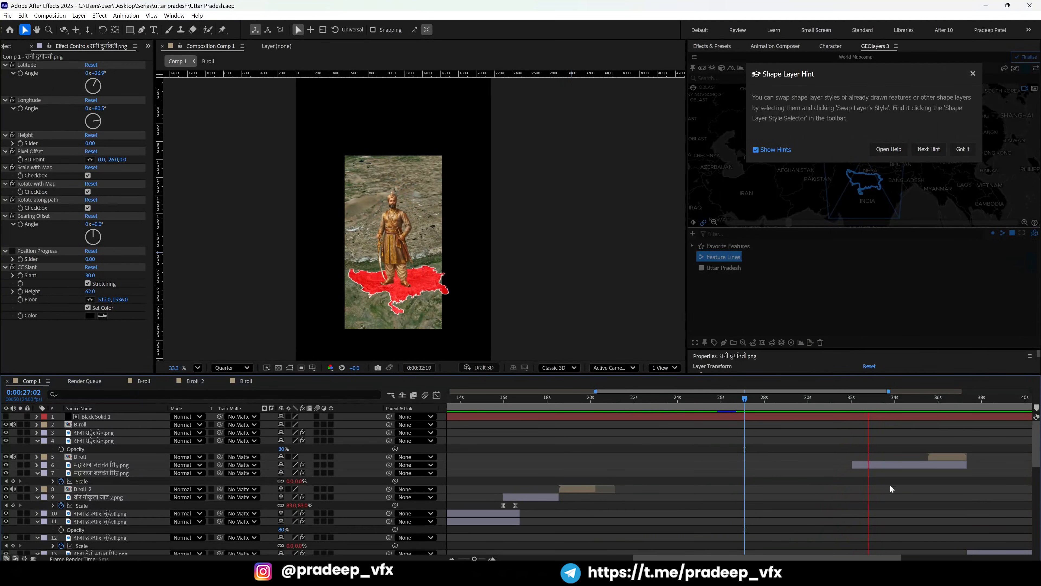
pyautogui.click(892, 468)
pyautogui.hotkey('ctrl', 'd')
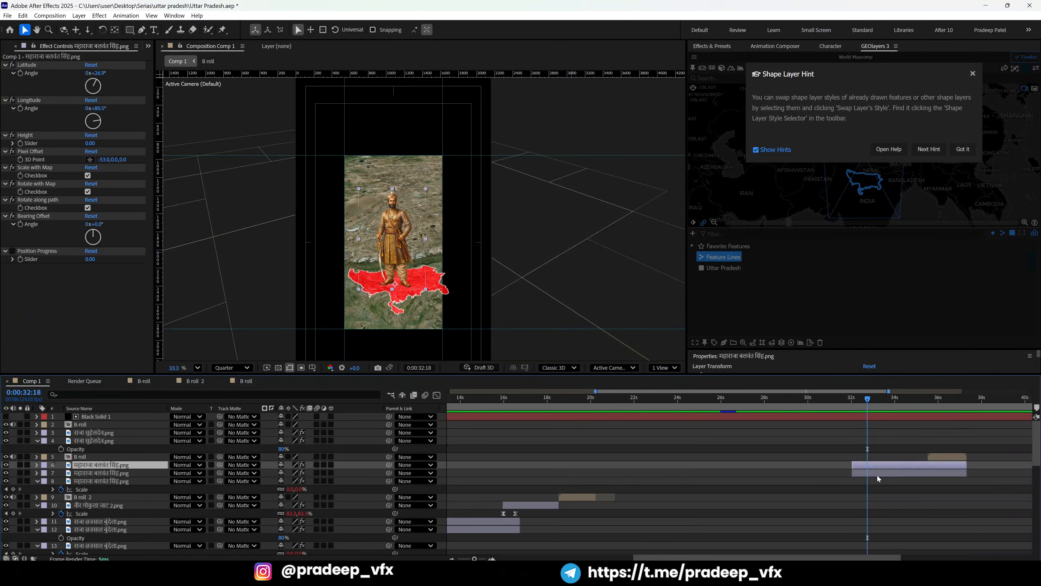
pyautogui.click(877, 476)
pyautogui.hotkey('ctrl', 'v')
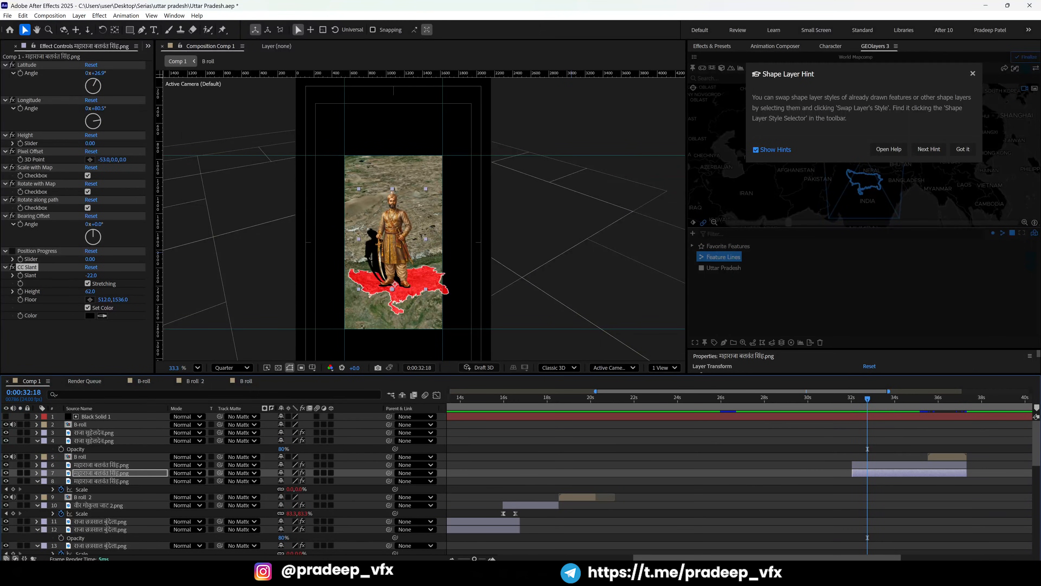
pyautogui.click(669, 575)
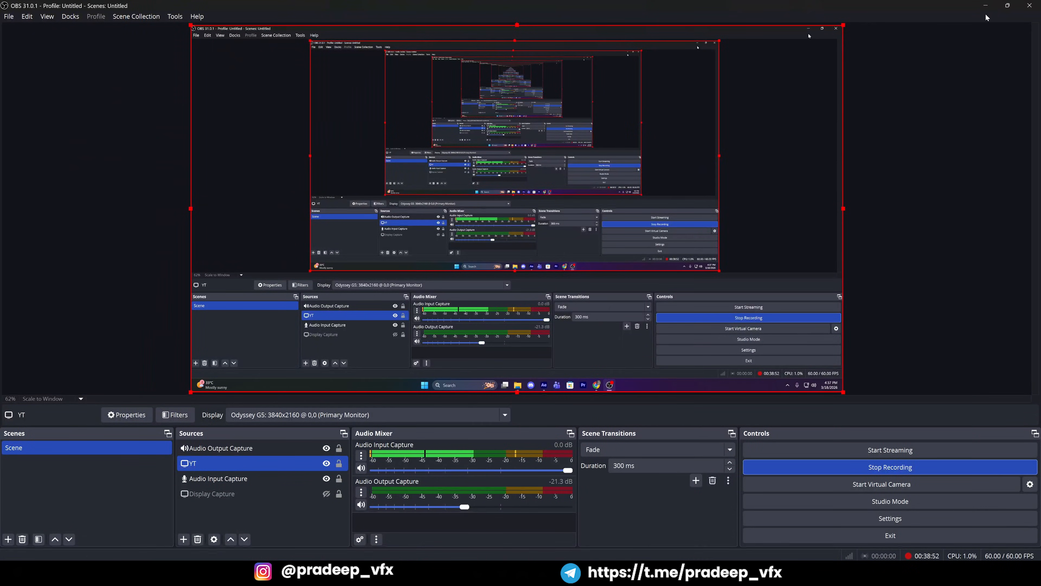
pyautogui.click(986, 5)
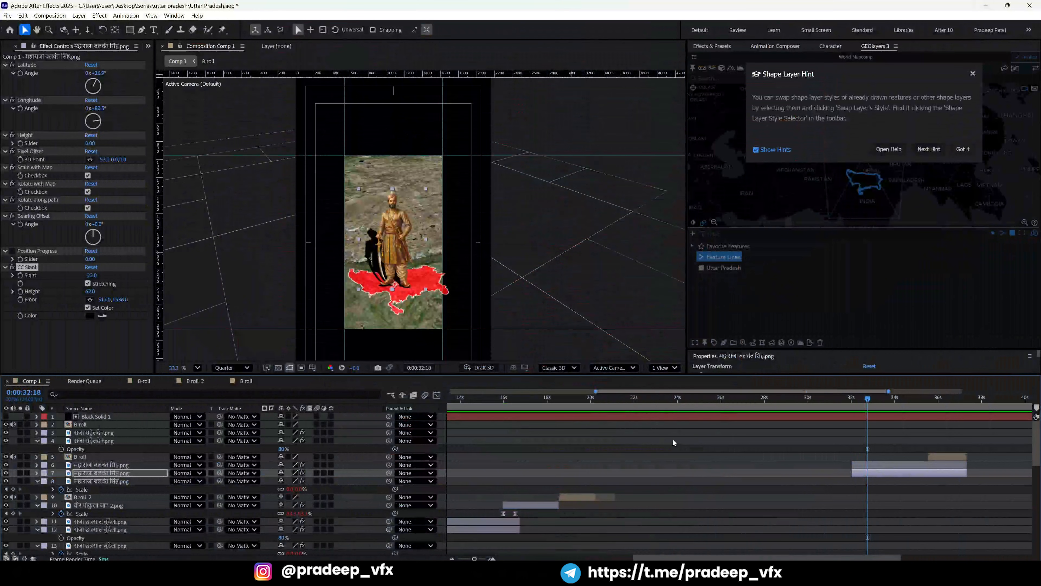
# Set the opacity of the महाराजा बलवंत सिंह.png shadow copy to 80%.
pyautogui.press('`')
pyautogui.press('`')
pyautogui.press('t')
pyautogui.click(285, 479)
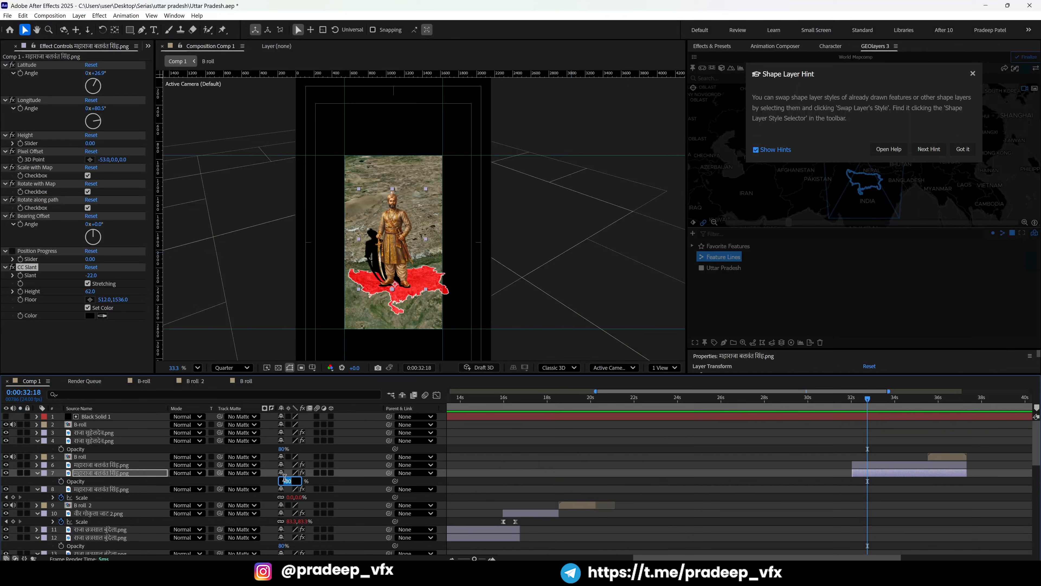
pyautogui.write('7')
pyautogui.press('Return')
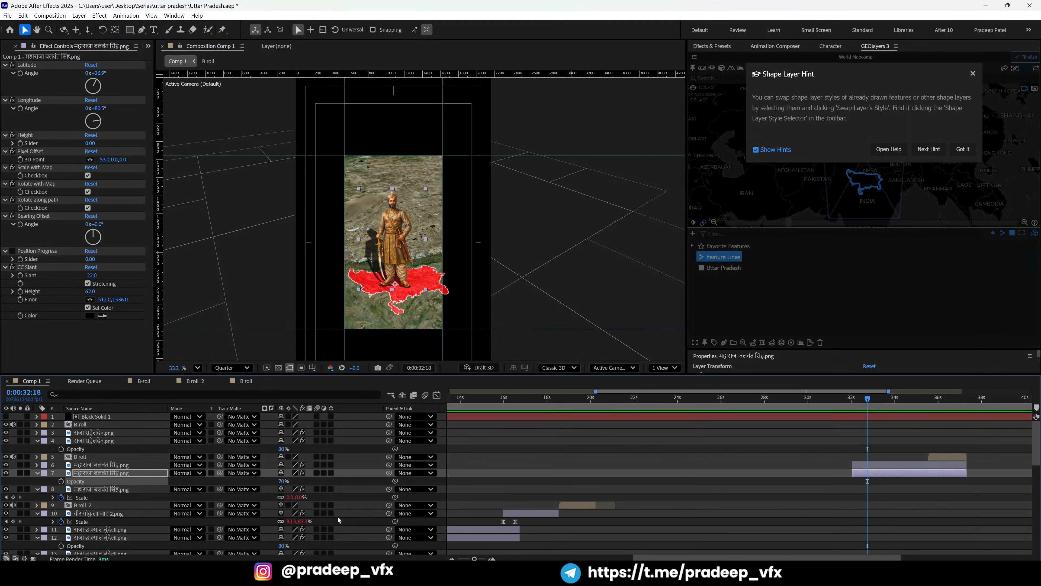
pyautogui.click(282, 481)
pyautogui.write('80')
pyautogui.press('Return')
# Play on to about 38 seconds, duplicate the राजा बेनी माधव सिंह.png layer there and paste the CC Slant shadow effect onto the lower copy.
pyautogui.press('-')
pyautogui.press('-')
pyautogui.press('space')
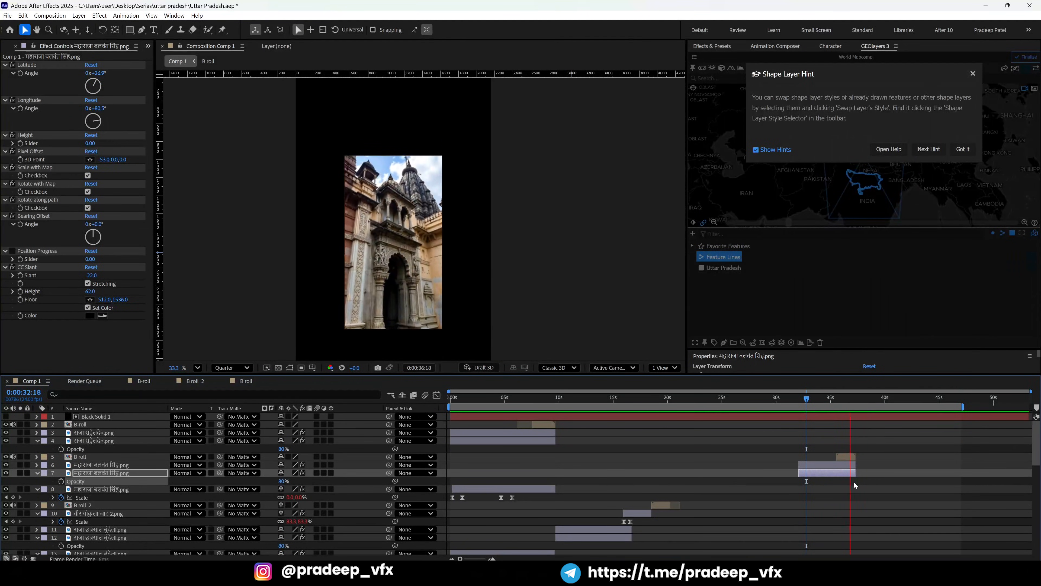
pyautogui.press('`')
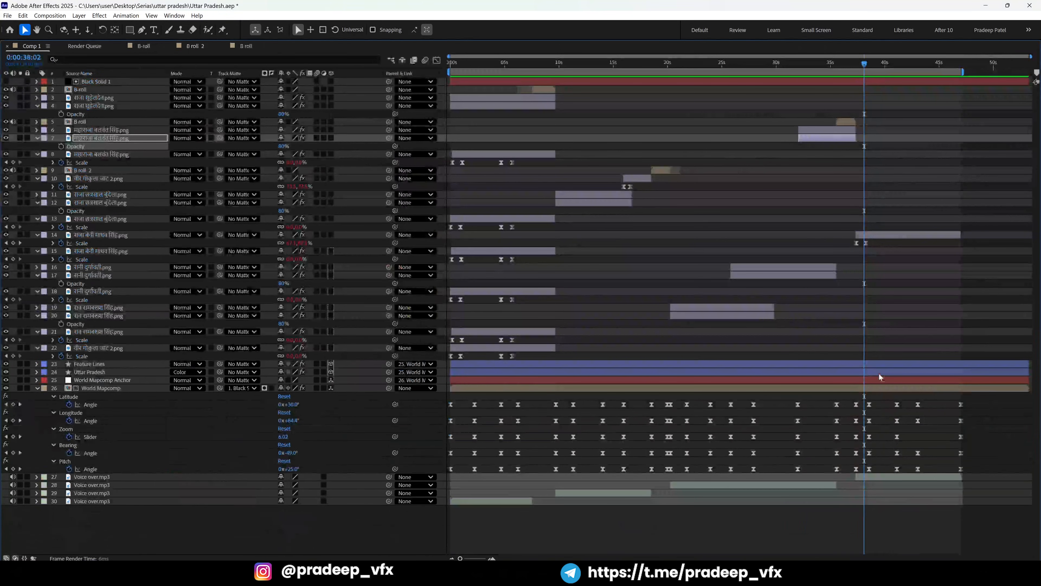
pyautogui.click(882, 234)
pyautogui.hotkey('ctrl', 'd')
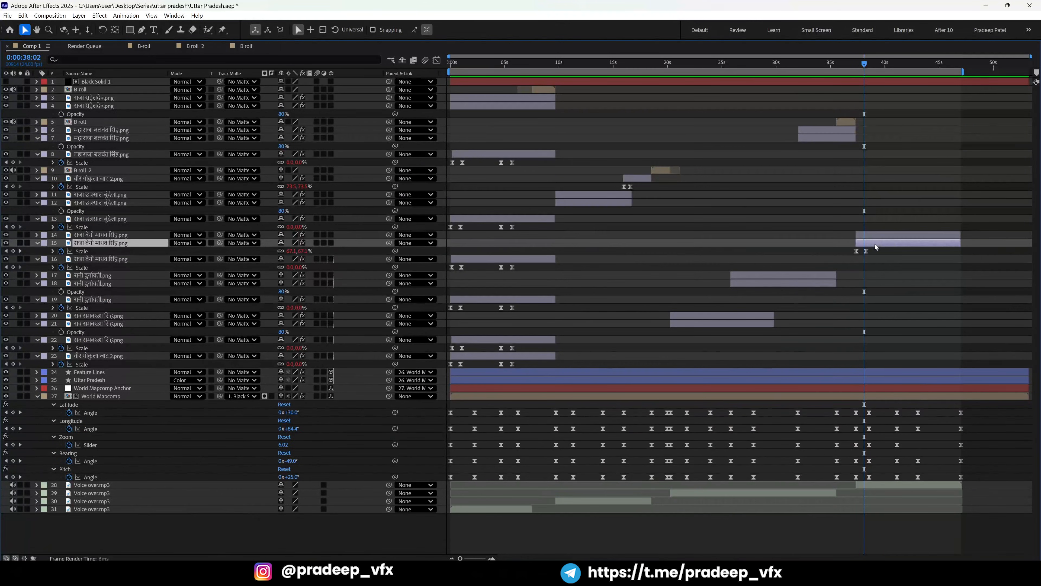
pyautogui.press('`')
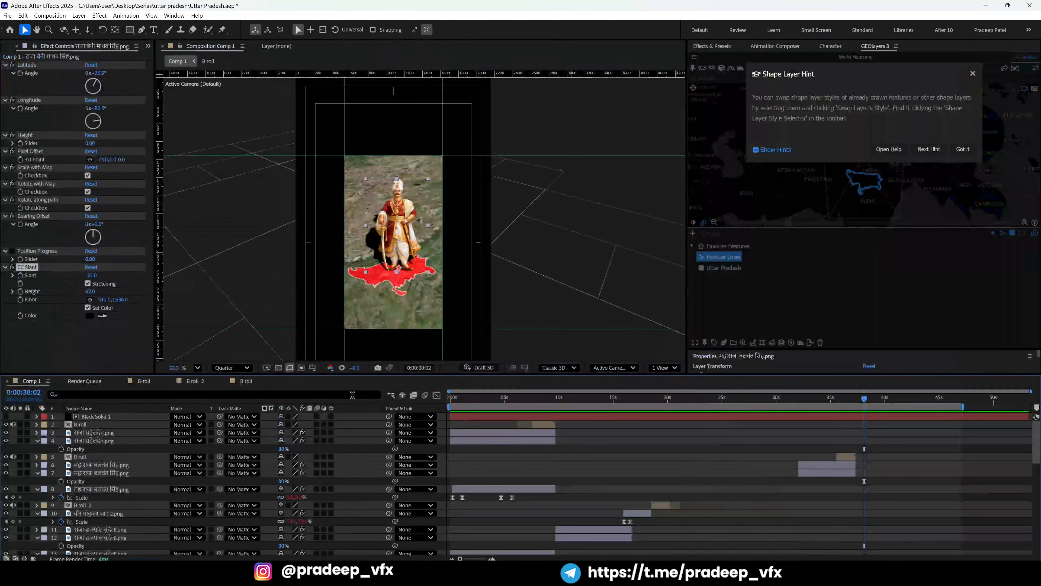
# Set the राजा बेनी माधव सिंह.png shadow copy's CC Slant slant to -43 and its opacity to 80%, and save the project.
pyautogui.press('space')
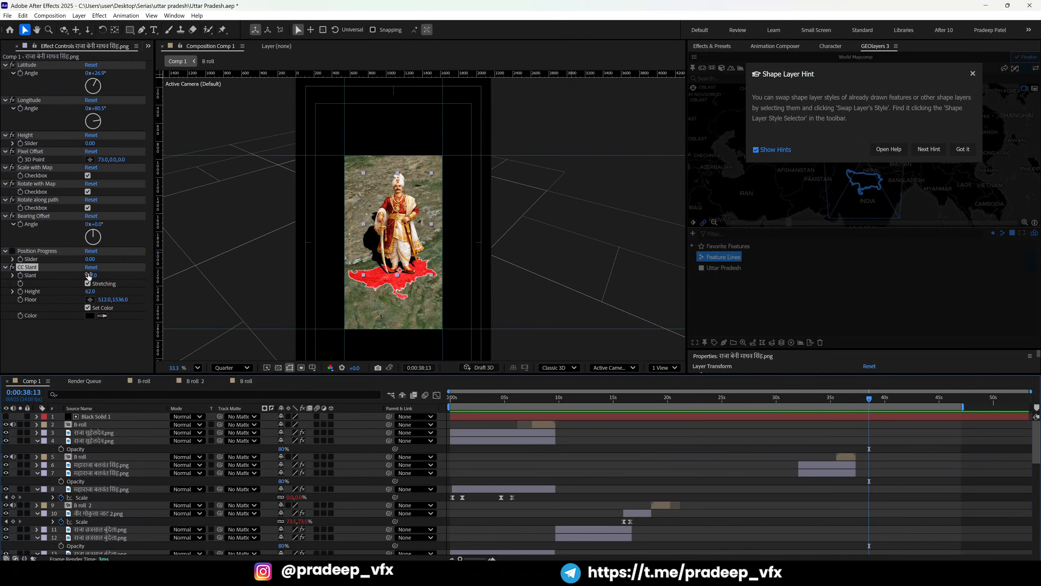
pyautogui.moveTo(88, 275)
pyautogui.mouseDown()
pyautogui.moveTo(107, 274)
pyautogui.moveTo(82, 278)
pyautogui.mouseUp()
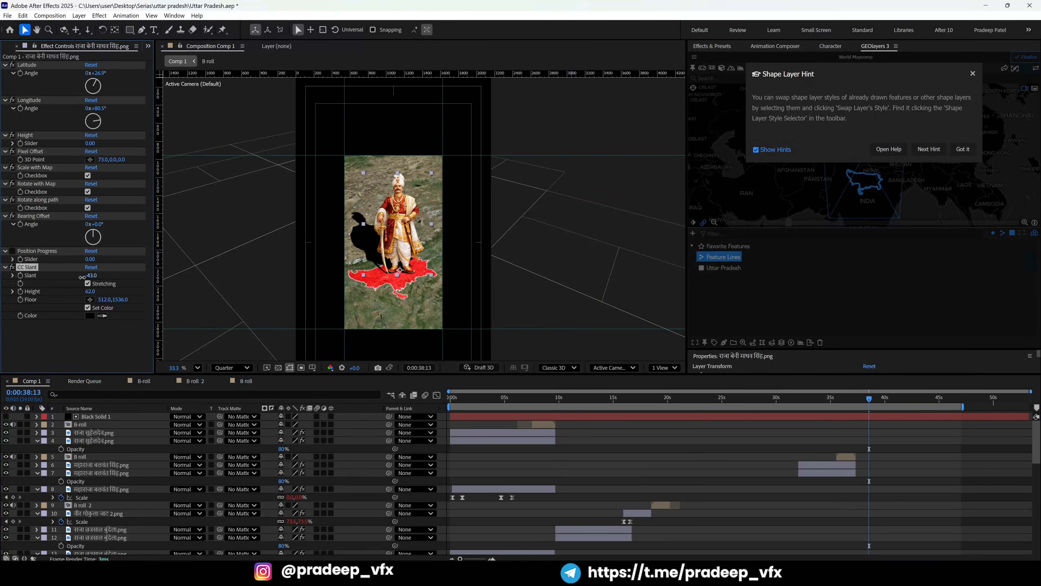
pyautogui.press('`')
pyautogui.press('t')
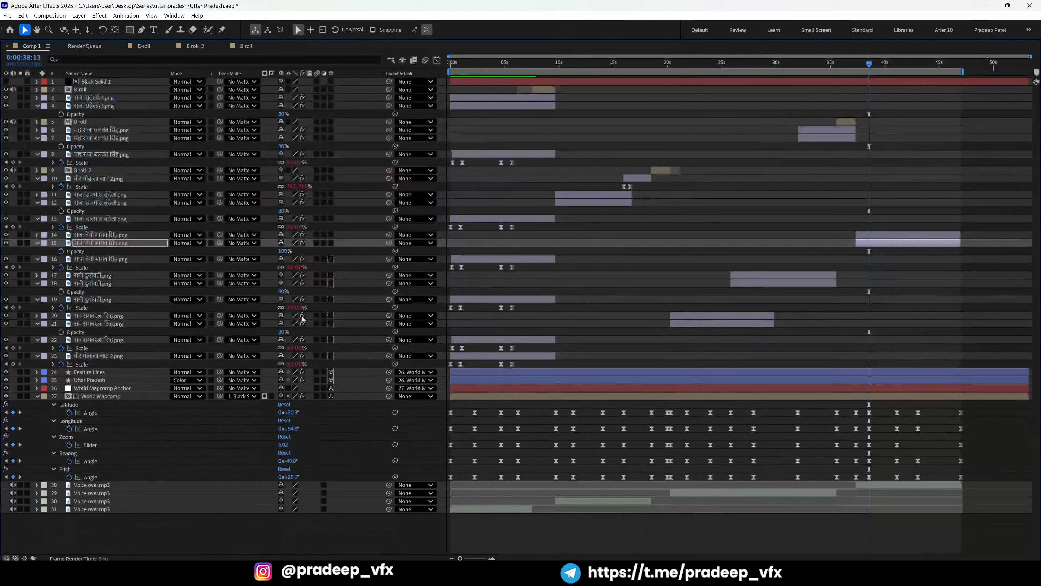
pyautogui.click(283, 251)
pyautogui.write('8')
pyautogui.press('`')
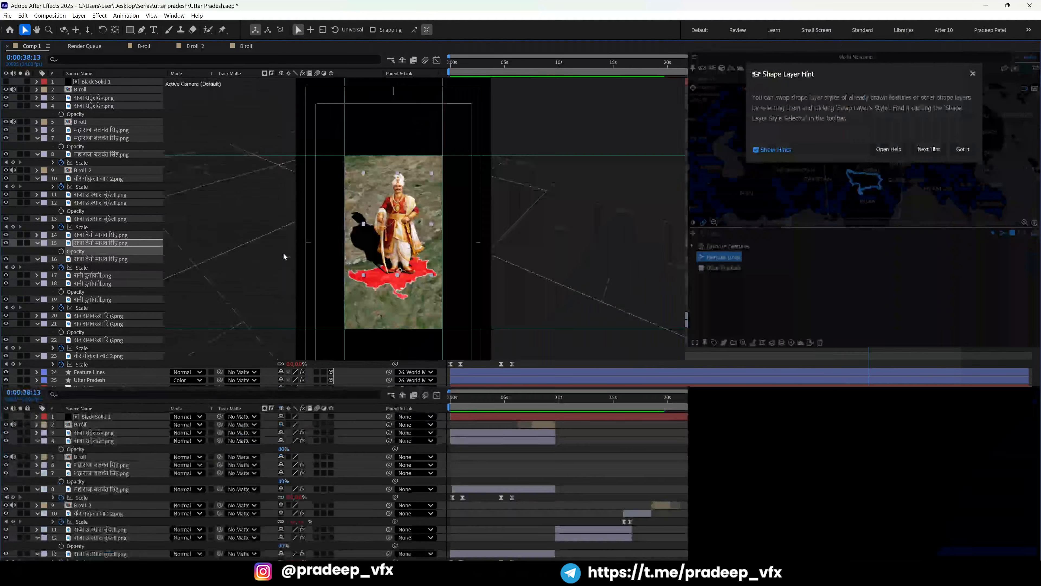
pyautogui.hotkey('ctrl', 's')
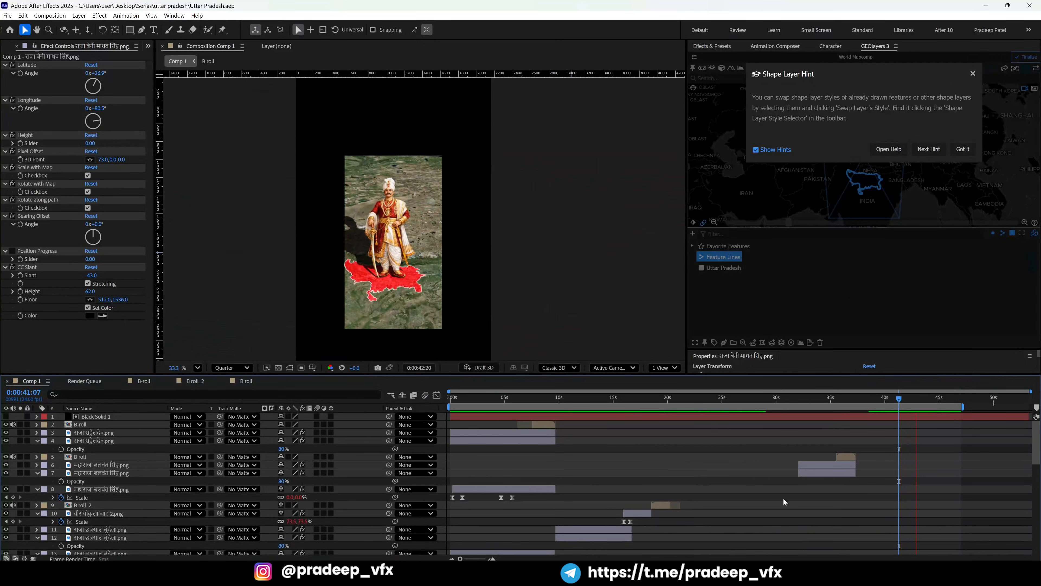
# Shift the World Mapcomp camera keyframes near 43 seconds to about 44 seconds and preview the animation.
pyautogui.press('`')
pyautogui.moveTo(934, 407); pyautogui.dragTo(922, 480)
pyautogui.press('`')
pyautogui.press('space')
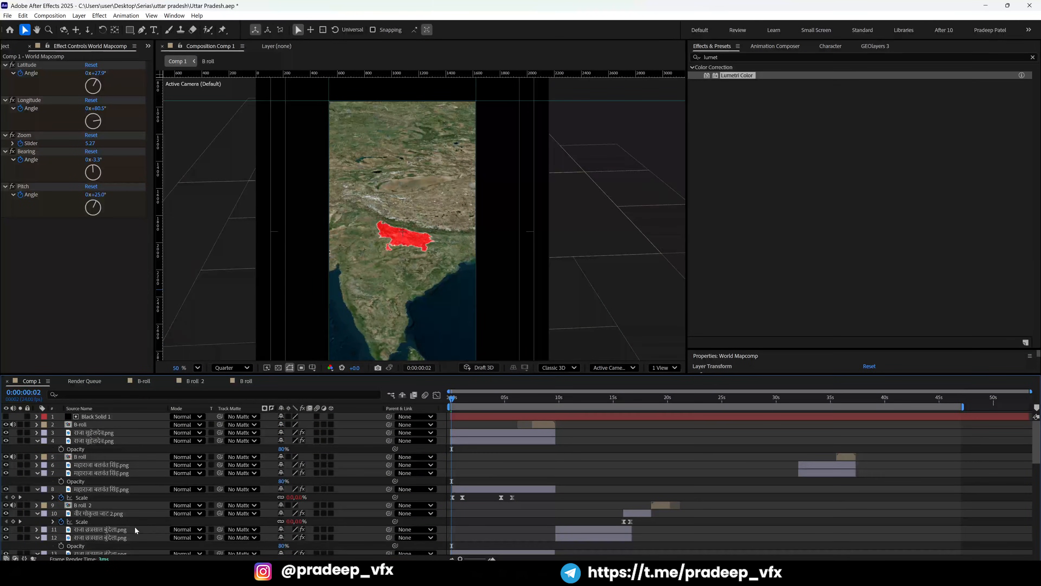
# Create a new adjustment layer at the start of Comp 1 and place it directly above the World Mapcomp layer.
pyautogui.press('`')
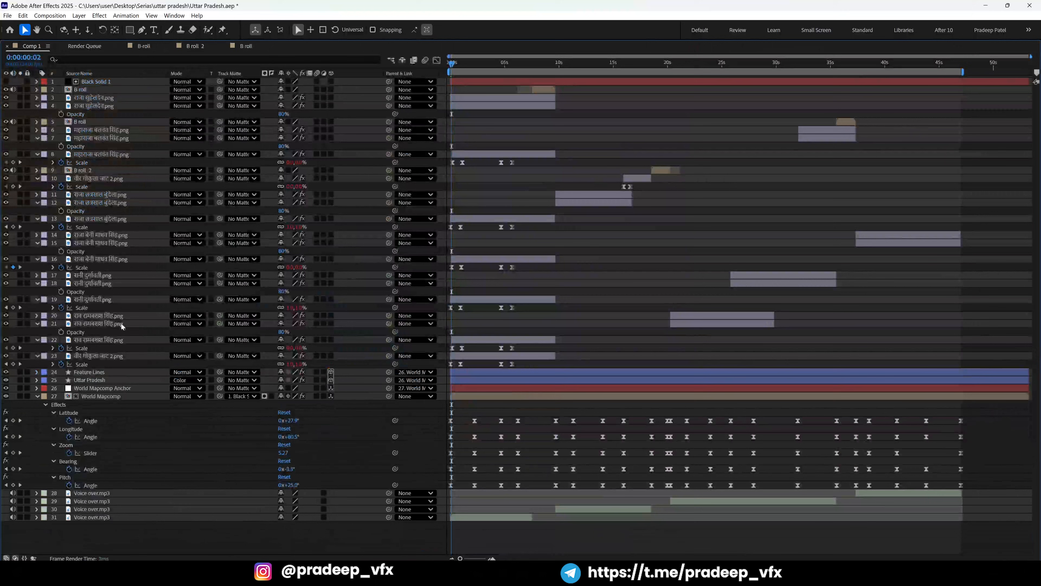
pyautogui.rightClick(40, 412)
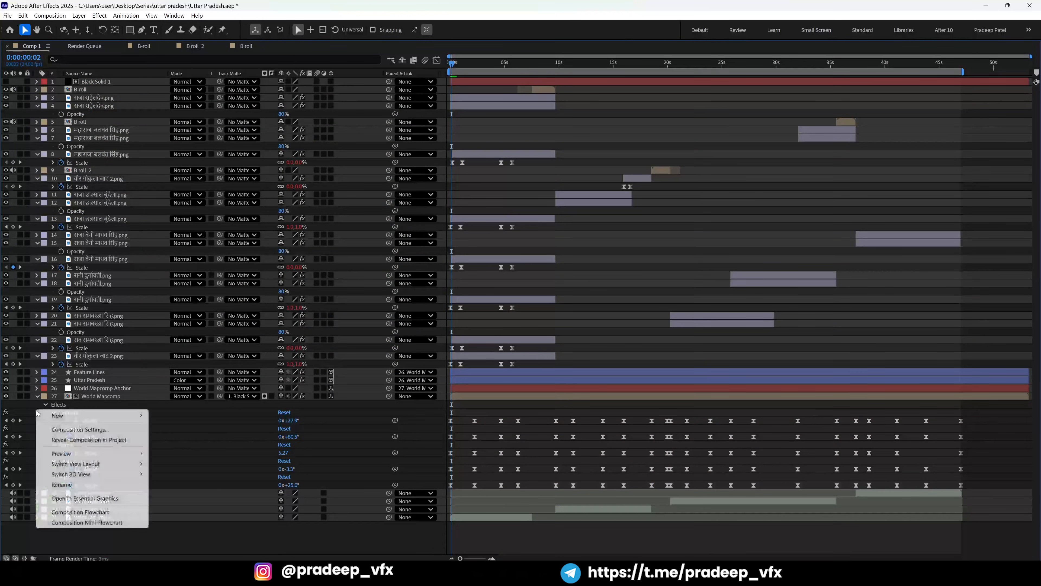
pyautogui.moveTo(54, 417)
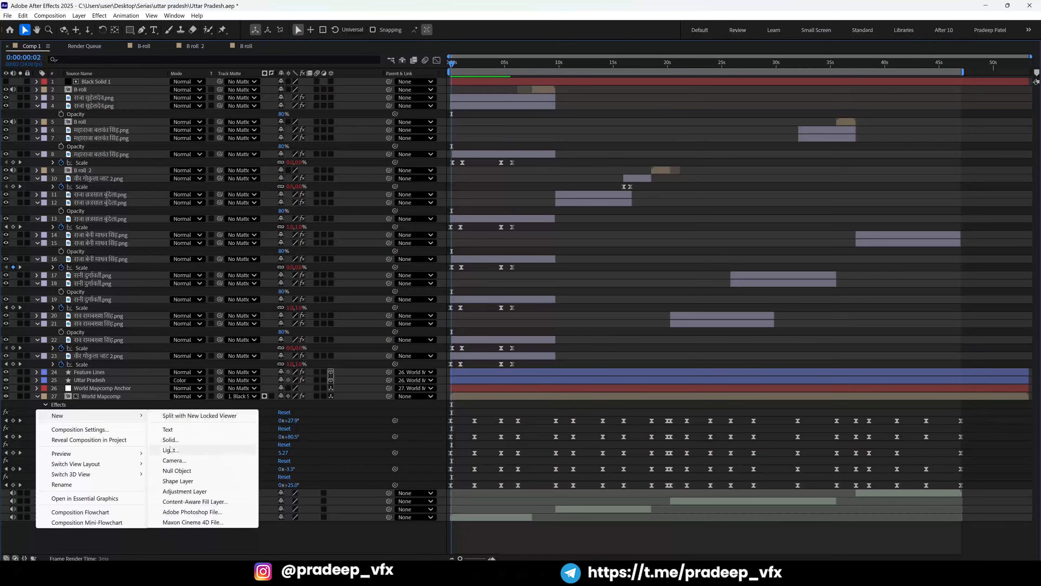
pyautogui.click(178, 492)
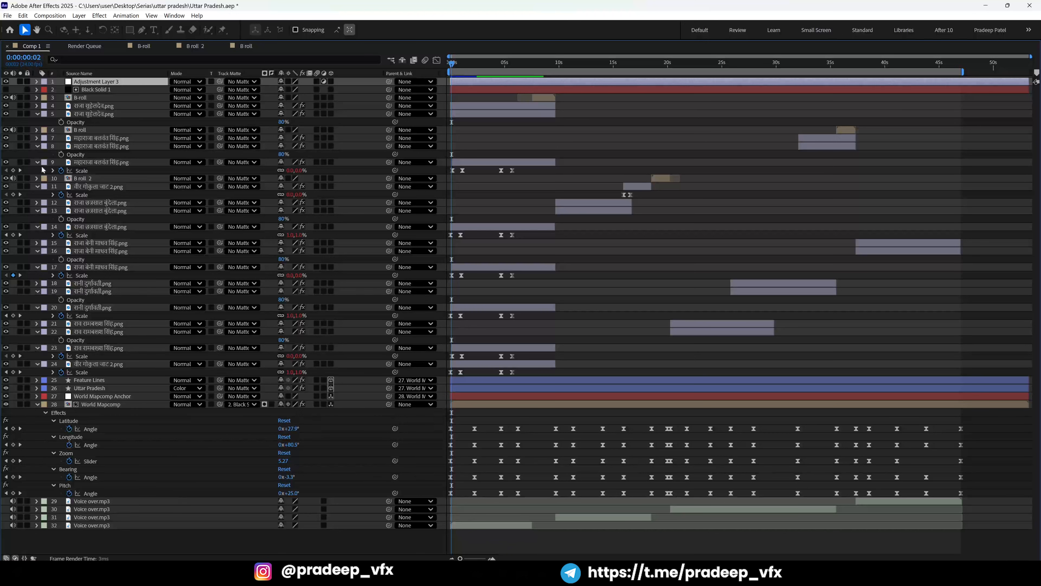
pyautogui.moveTo(94, 85); pyautogui.dragTo(92, 403)
# Find the SigIQ Map Effects preset and apply it to the new adjustment layer.
pyautogui.press('`')
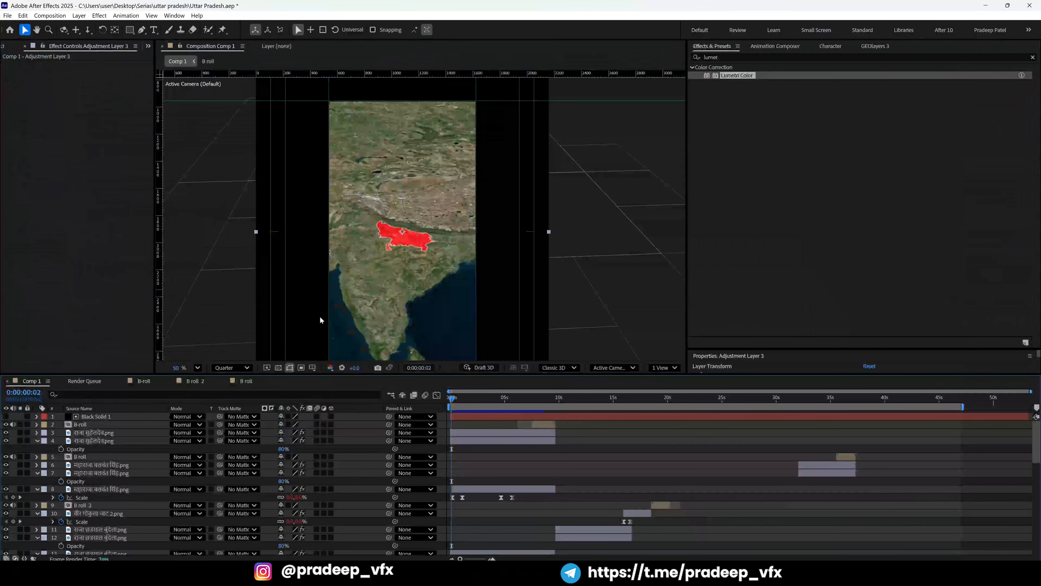
pyautogui.click(752, 57)
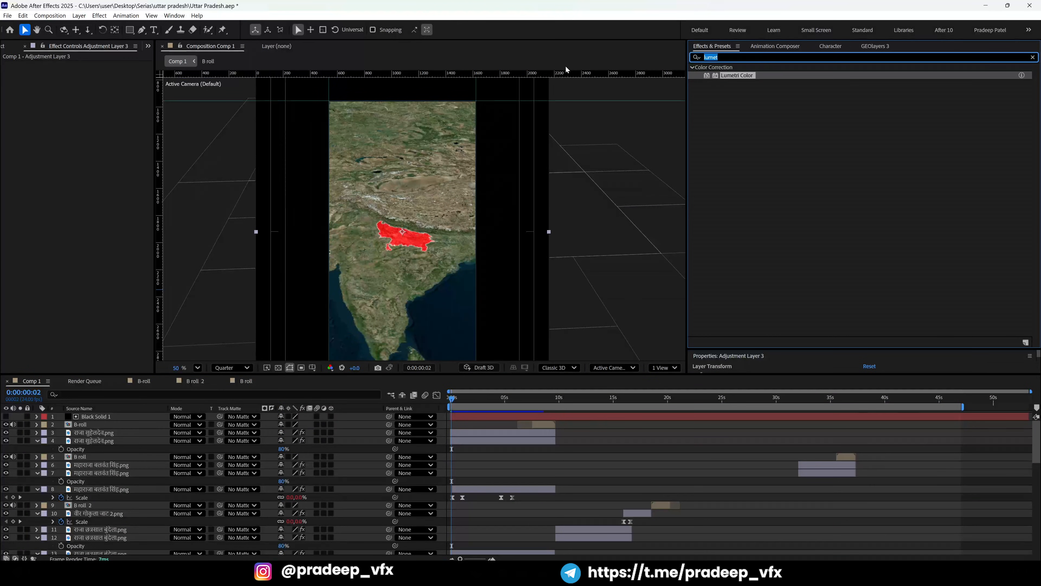
pyautogui.write('iq')
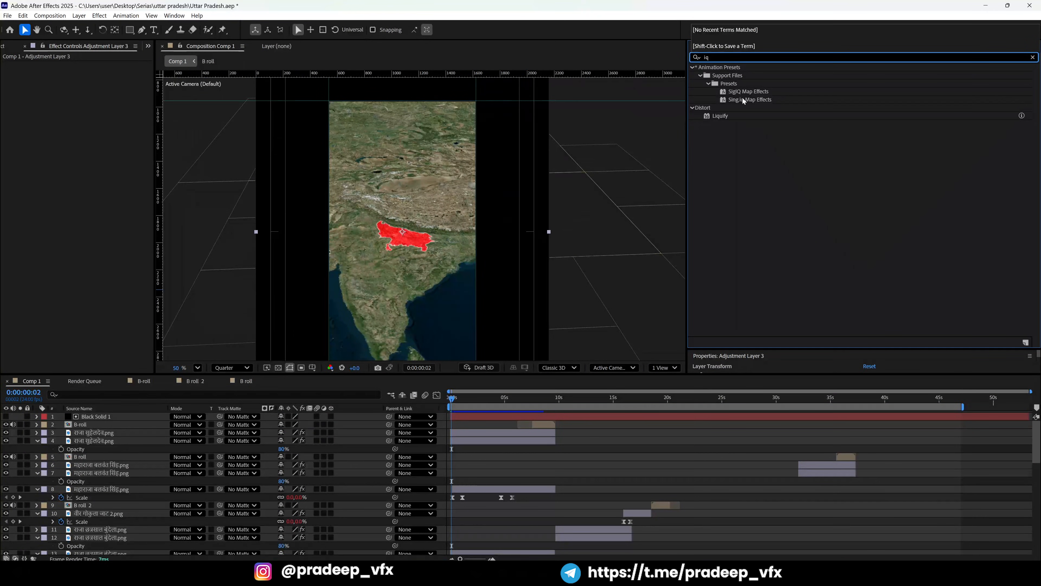
pyautogui.moveTo(747, 92); pyautogui.dragTo(3, 213)
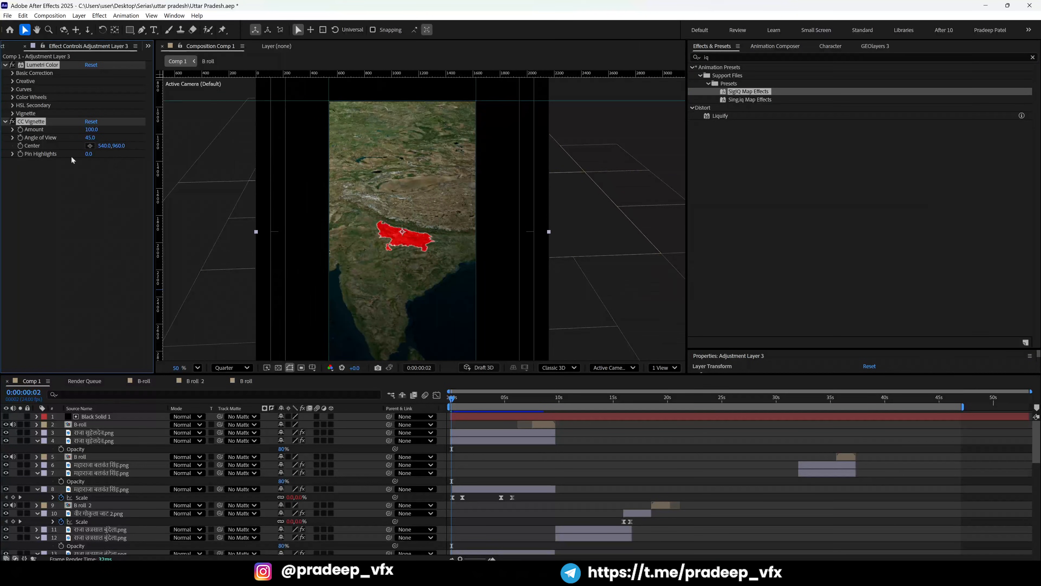
# Recenter the adjustment layer's CC Vignette on the red Uttar Pradesh shape, at 1042, 1992.
pyautogui.click(12, 122)
pyautogui.click(13, 123)
pyautogui.click(90, 146)
pyautogui.click(397, 249)
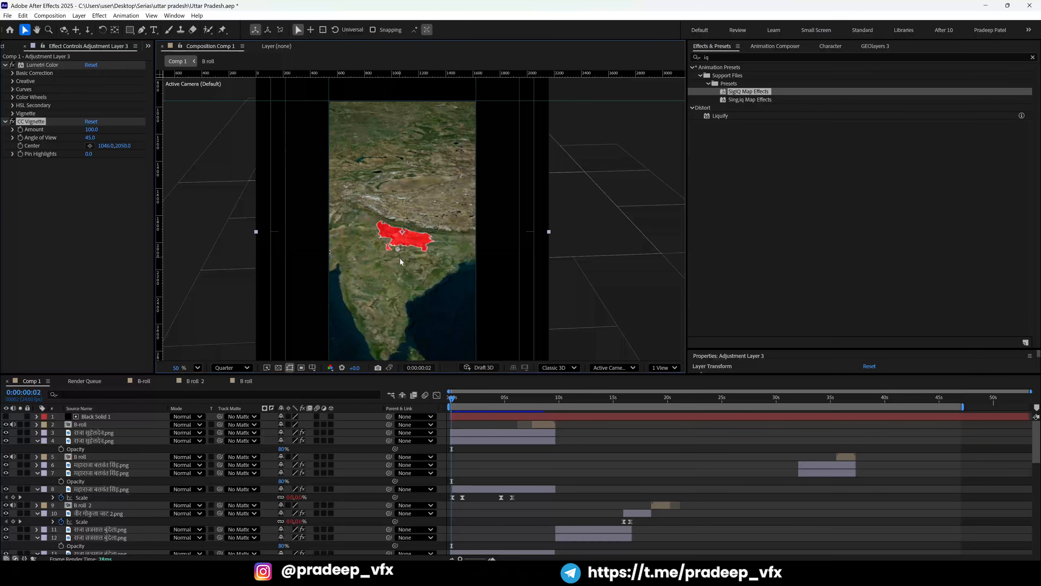
pyautogui.moveTo(395, 252); pyautogui.dragTo(392, 247)
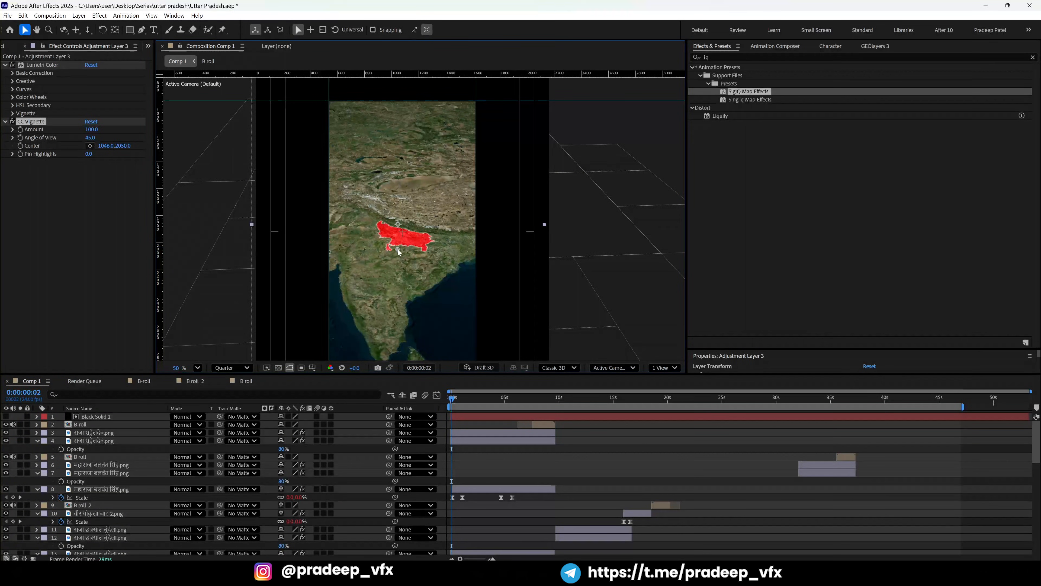
pyautogui.hotkey('ctrl', 'z')
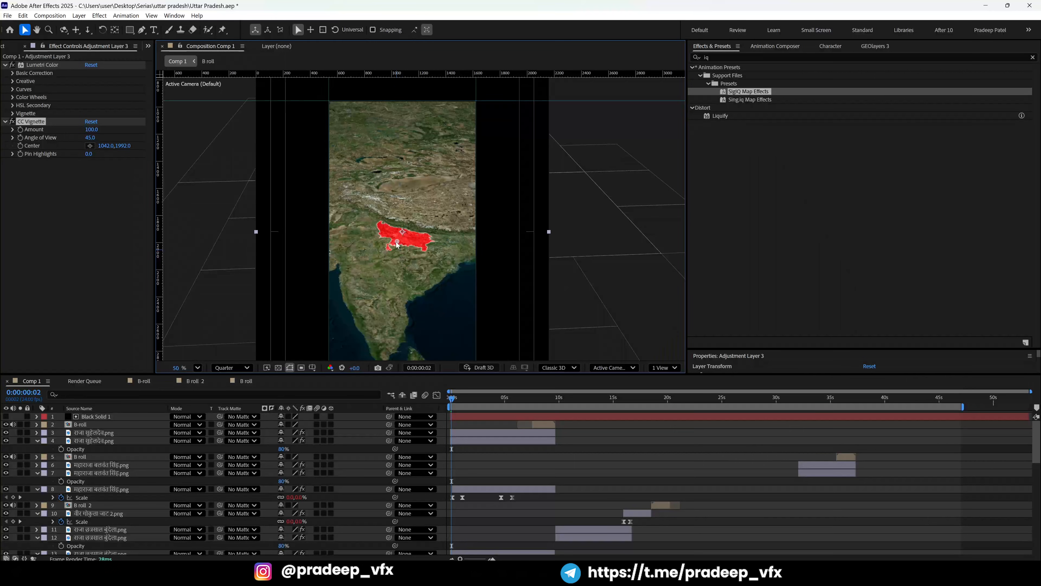
pyautogui.scroll(-1, 397, 245)
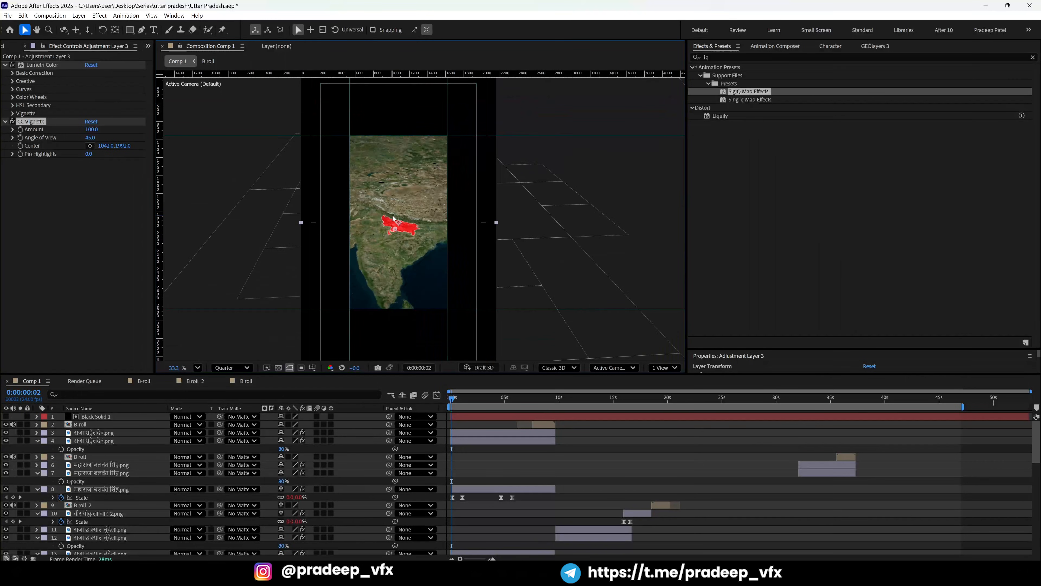
# Compare the map with the adjustment layer's color and vignette effects toggled, move to about 10 frames and save the project.
pyautogui.click(6, 121)
pyautogui.click(5, 65)
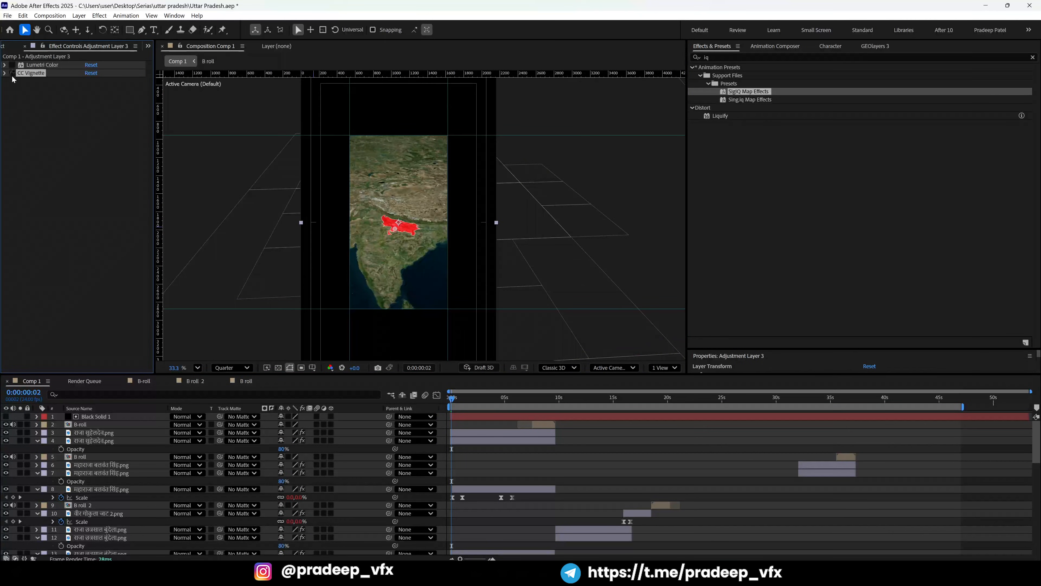
pyautogui.click(12, 64)
pyautogui.moveTo(465, 409)
pyautogui.mouseDown()
pyautogui.moveTo(504, 389)
pyautogui.moveTo(457, 397)
pyautogui.moveTo(554, 389)
pyautogui.moveTo(631, 412)
pyautogui.moveTo(908, 420)
pyautogui.moveTo(455, 421)
pyautogui.mouseUp()
pyautogui.hotkey('ctrl', 's')
# Find the sunlight user preset and apply it to the Feature Lines layer.
pyautogui.scroll(2, 425, 237)
pyautogui.scroll(4, 399, 237)
pyautogui.press('`')
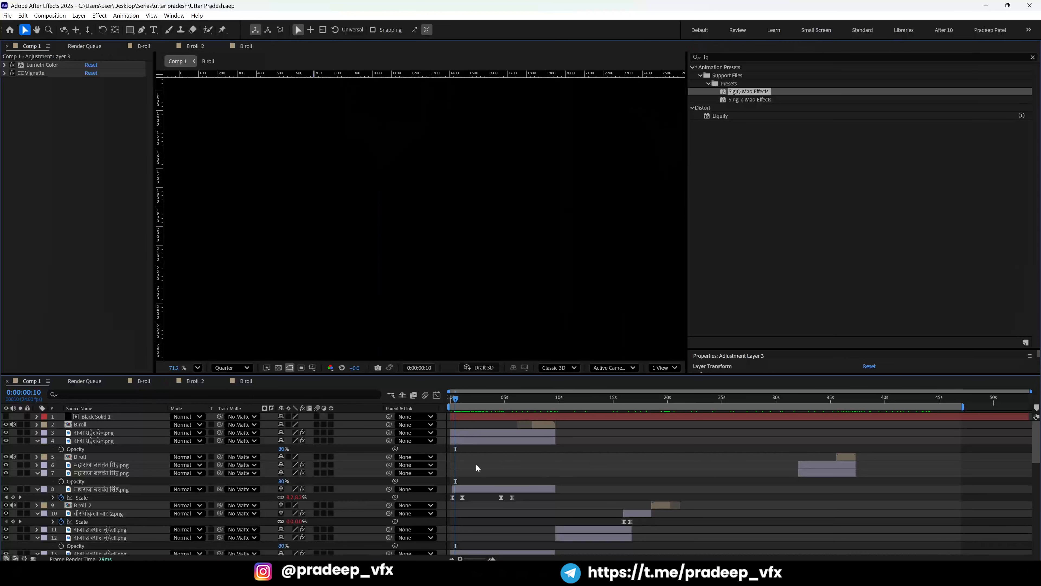
pyautogui.press('`')
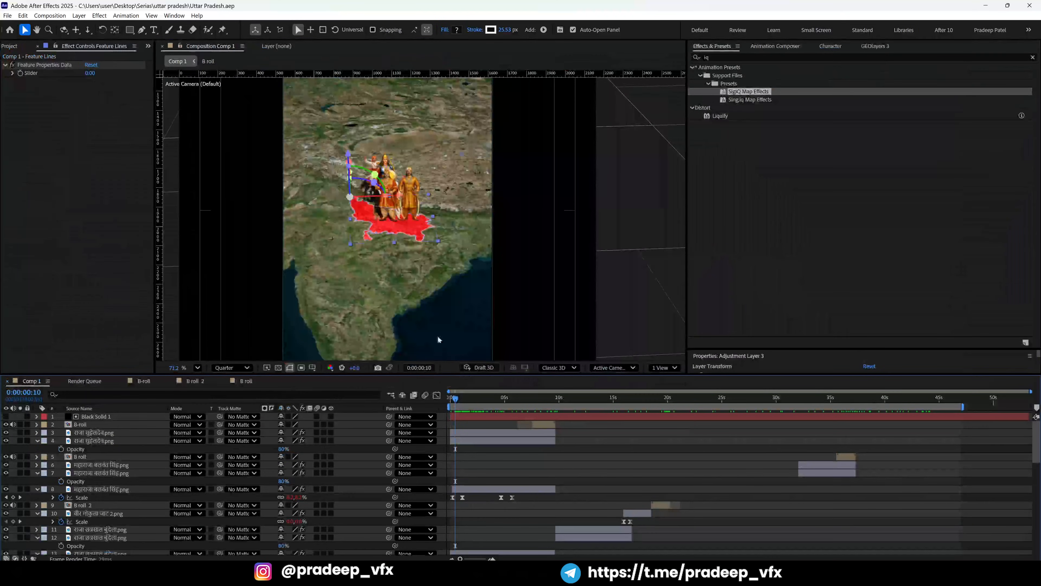
pyautogui.click(734, 57)
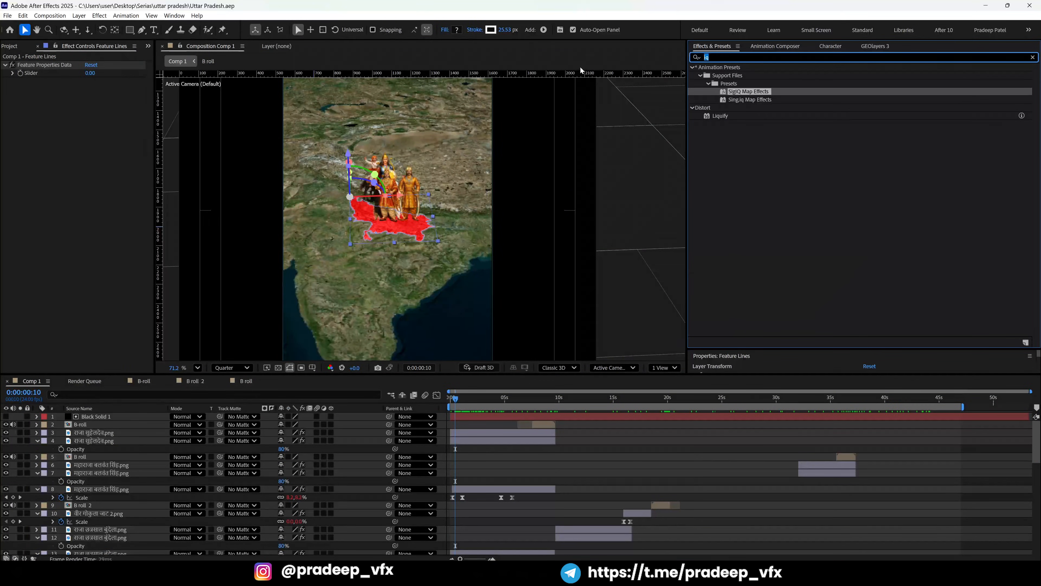
pyautogui.write('su')
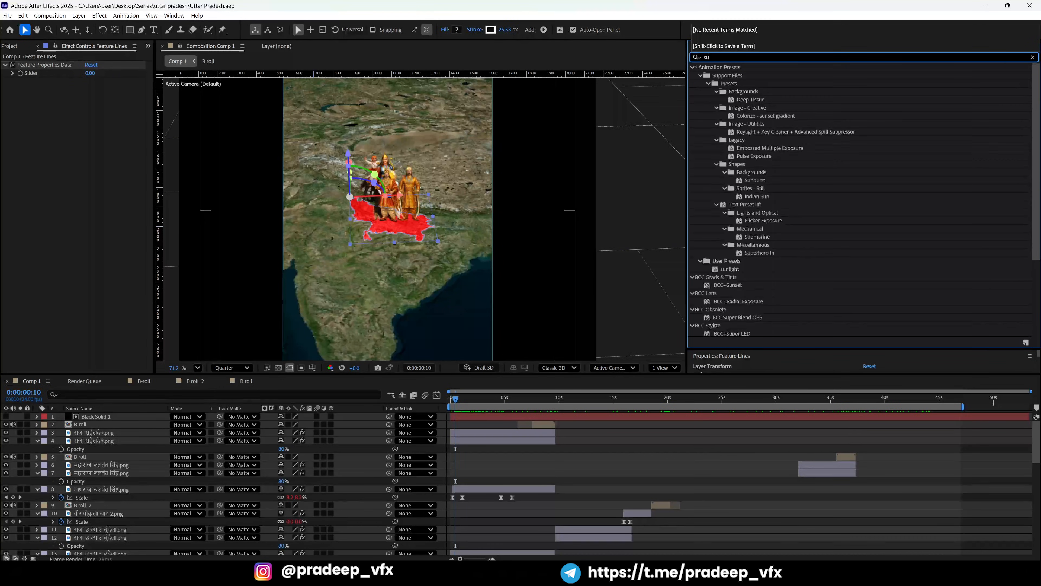
pyautogui.write('nli')
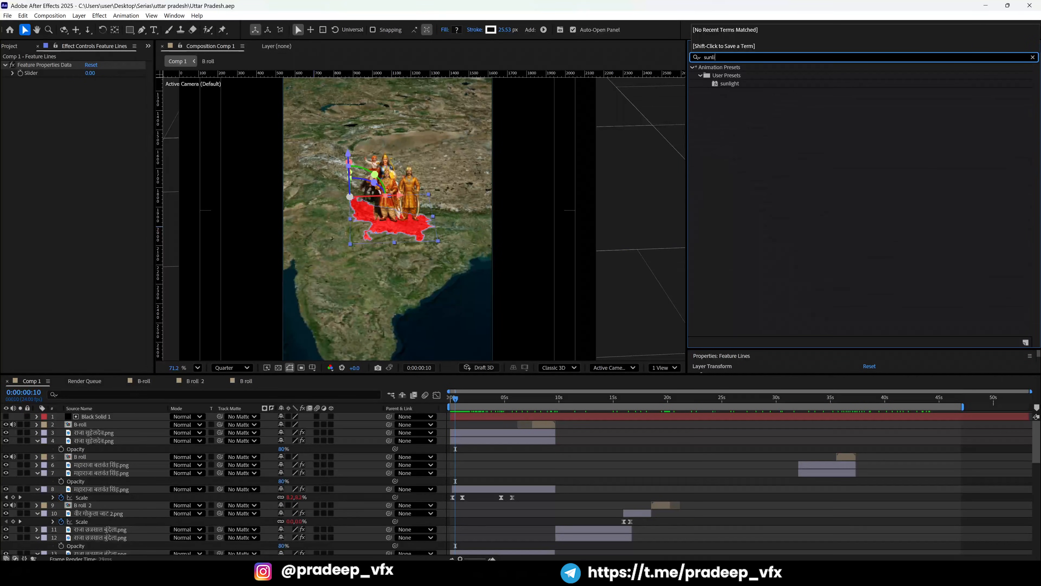
pyautogui.moveTo(729, 86); pyautogui.dragTo(57, 164)
# At 0:00:03:15, move the Sunlight effect's ray origin below the red state outline, to about 1184.8, 3058.4.
pyautogui.scroll(2, 362, 180)
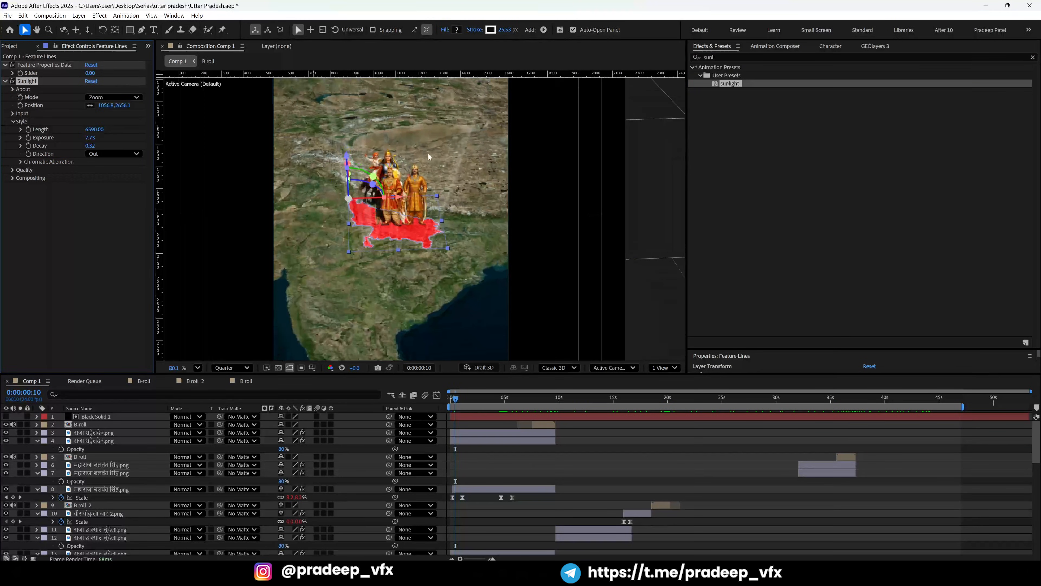
pyautogui.moveTo(465, 404); pyautogui.dragTo(490, 402)
pyautogui.scroll(-4, 465, 283)
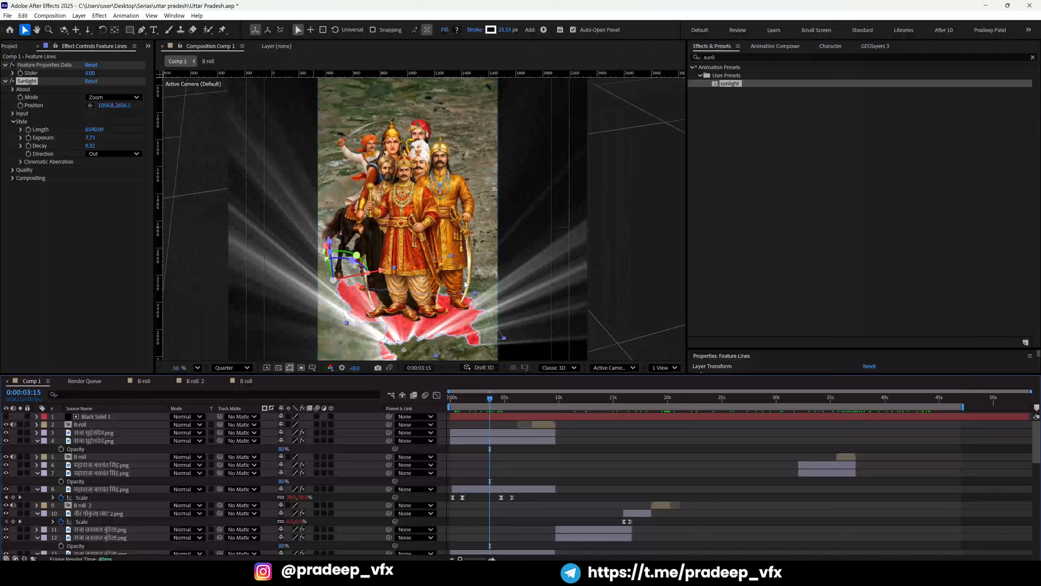
pyautogui.scroll(-1, 465, 283)
pyautogui.moveTo(421, 331); pyautogui.dragTo(441, 360)
pyautogui.moveTo(418, 284); pyautogui.dragTo(417, 213)
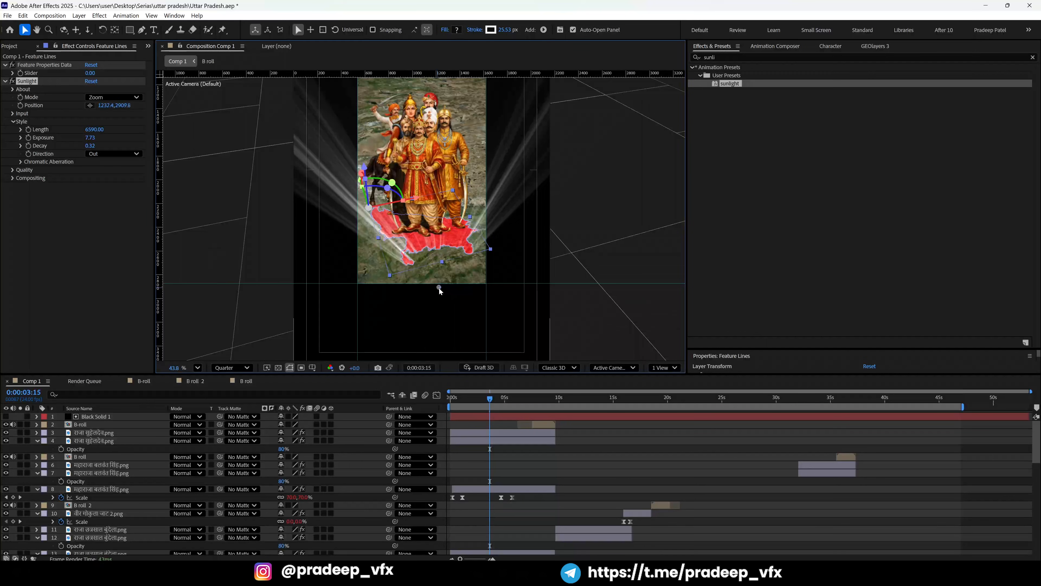
pyautogui.moveTo(439, 288)
pyautogui.mouseDown()
pyautogui.moveTo(435, 327)
pyautogui.moveTo(426, 314)
pyautogui.moveTo(434, 305)
pyautogui.mouseUp()
pyautogui.press('`')
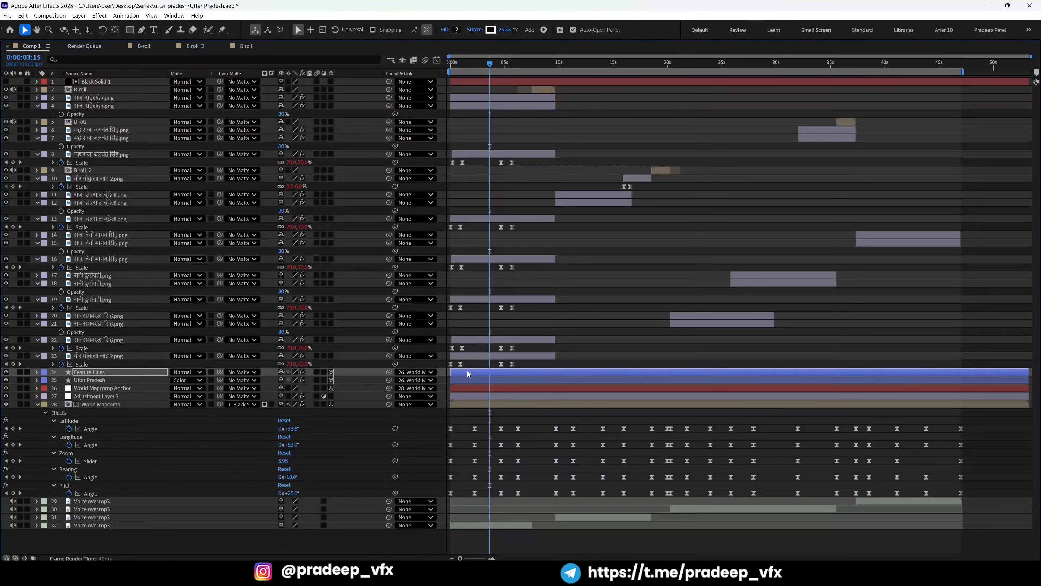
pyautogui.press('`')
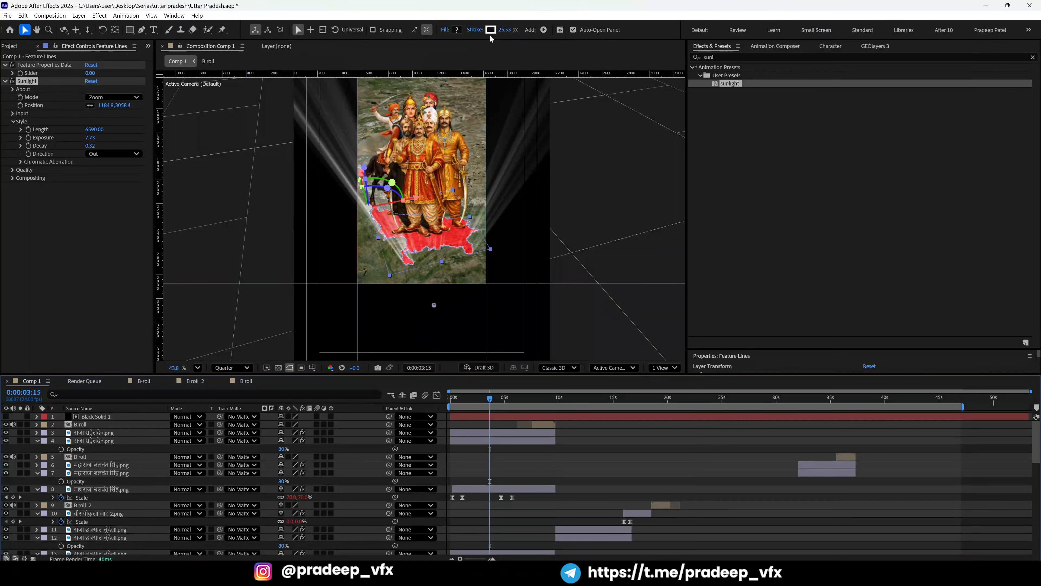
# Set the Feature Lines stroke color to the red EF2222 sampled from the state shape, and preview the animation from the start.
pyautogui.click(491, 32)
pyautogui.moveTo(470, 213)
pyautogui.mouseDown()
pyautogui.moveTo(570, 181)
pyautogui.moveTo(617, 195)
pyautogui.moveTo(604, 187)
pyautogui.mouseUp()
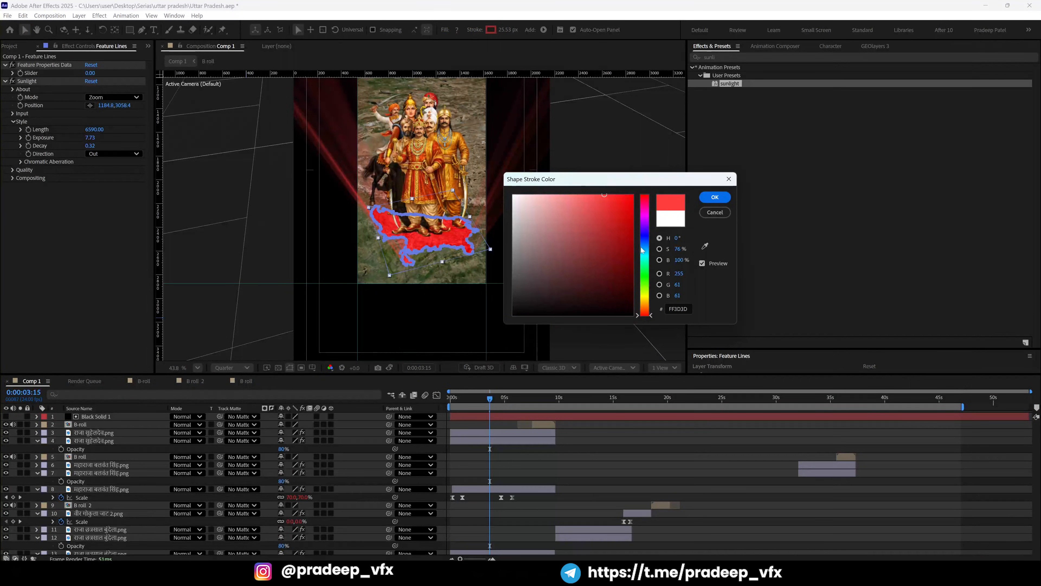
pyautogui.moveTo(647, 283)
pyautogui.mouseDown()
pyautogui.moveTo(647, 299)
pyautogui.moveTo(645, 247)
pyautogui.moveTo(617, 194)
pyautogui.mouseUp()
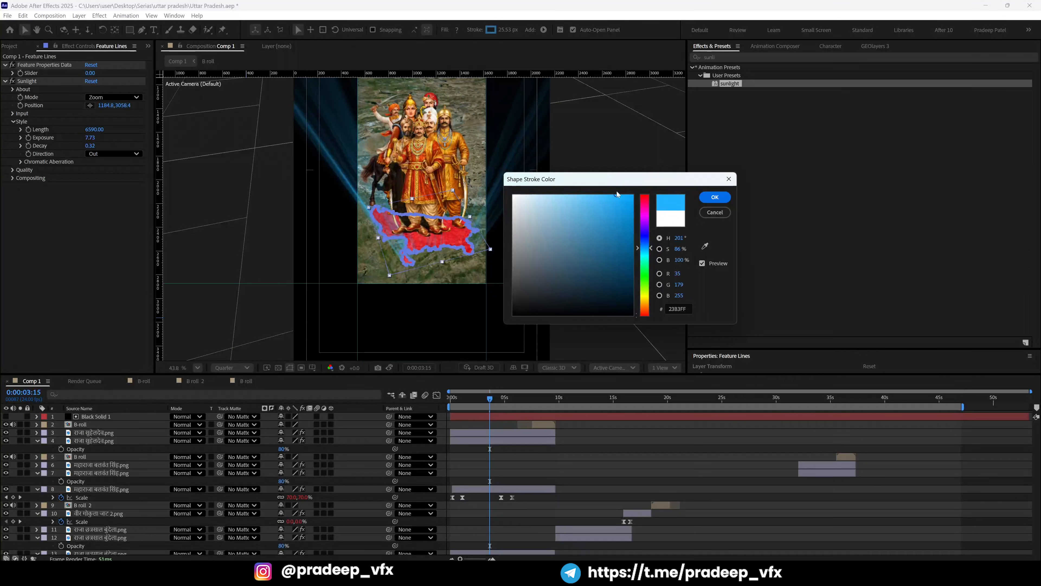
pyautogui.click(705, 246)
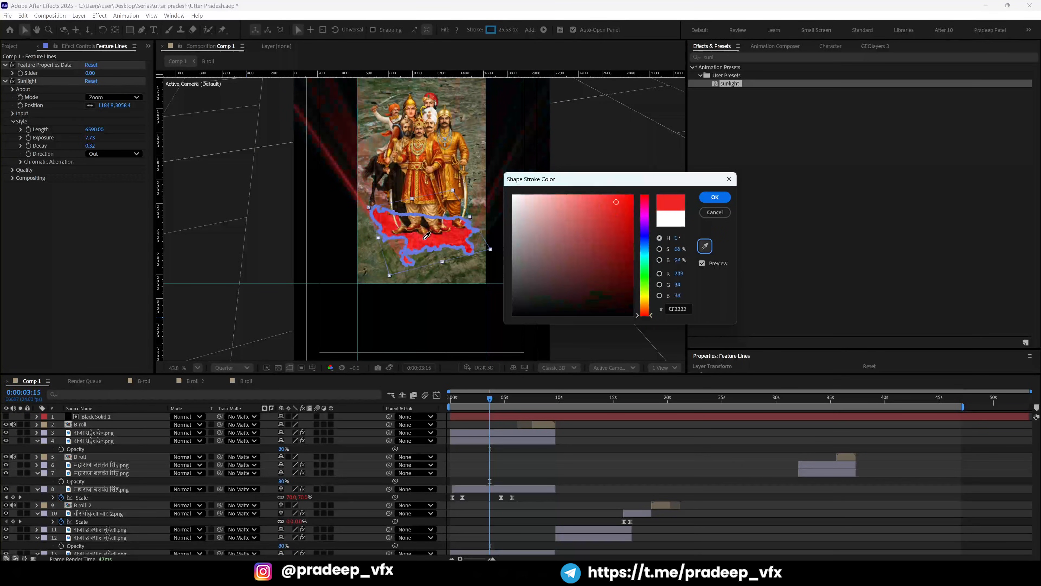
pyautogui.click(713, 197)
pyautogui.press('v')
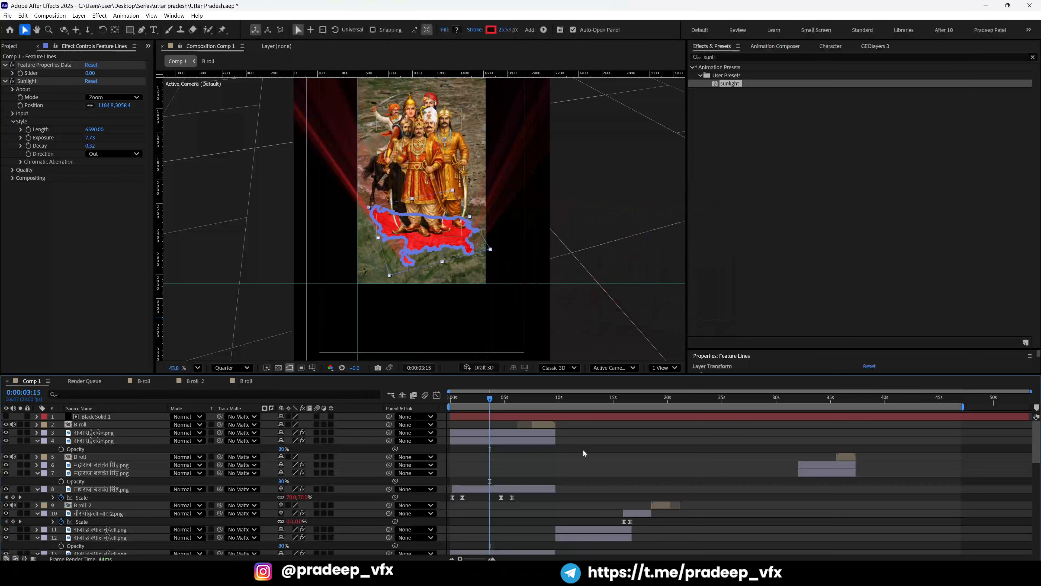
pyautogui.moveTo(496, 405); pyautogui.dragTo(439, 406)
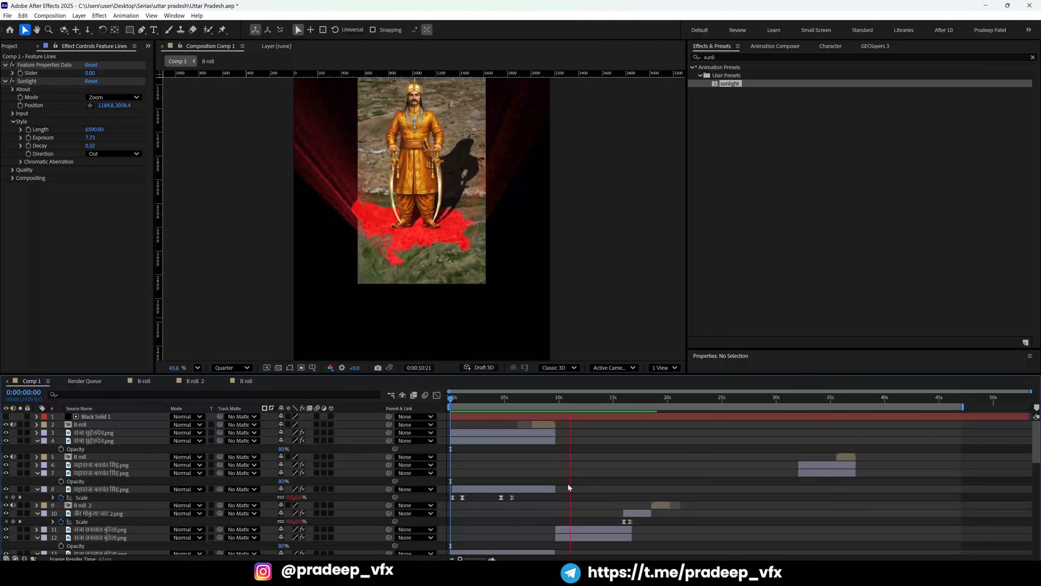
pyautogui.press('space')
# Try intensifying the rays with a duplicate of the Sunlight effect on Feature Lines, and delete the copy.
pyautogui.click(28, 83)
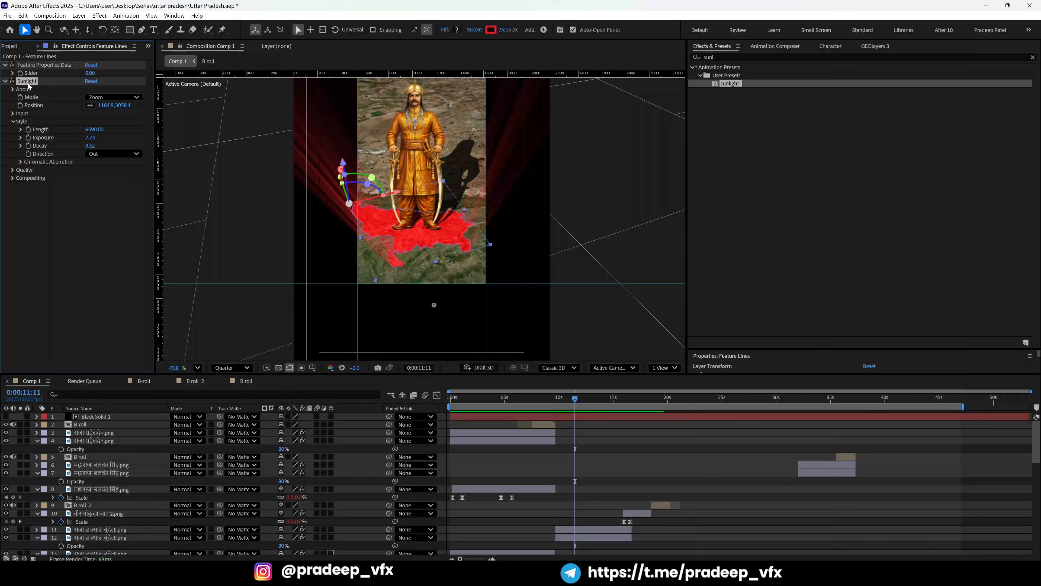
pyautogui.hotkey('ctrl', 'd')
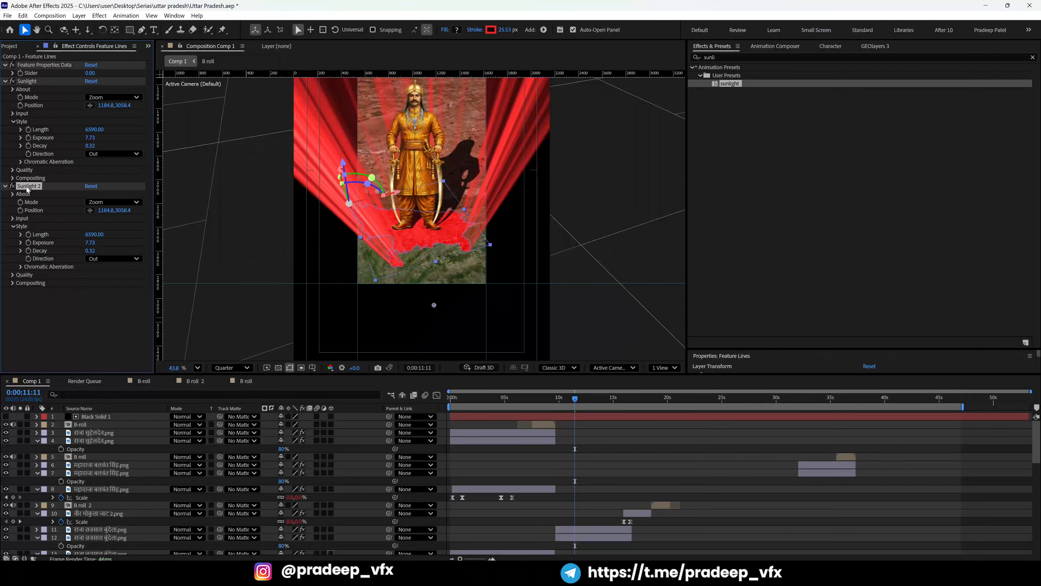
pyautogui.press('Delete')
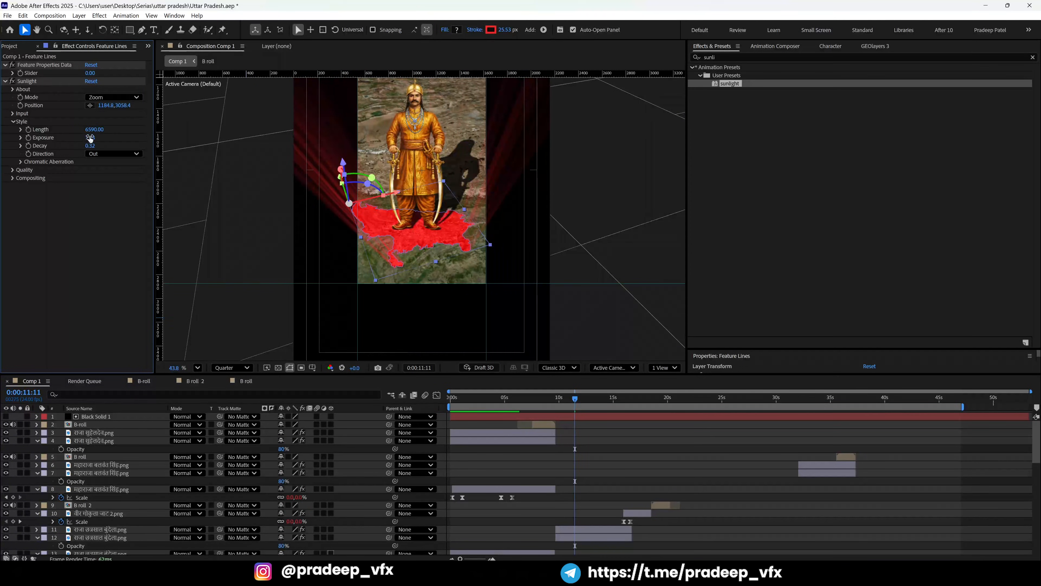
# Set the Sunlight effect's length to 9960, exposure to 10.41 and decay to 0, and preview the rays from the start.
pyautogui.moveTo(94, 130); pyautogui.dragTo(114, 125)
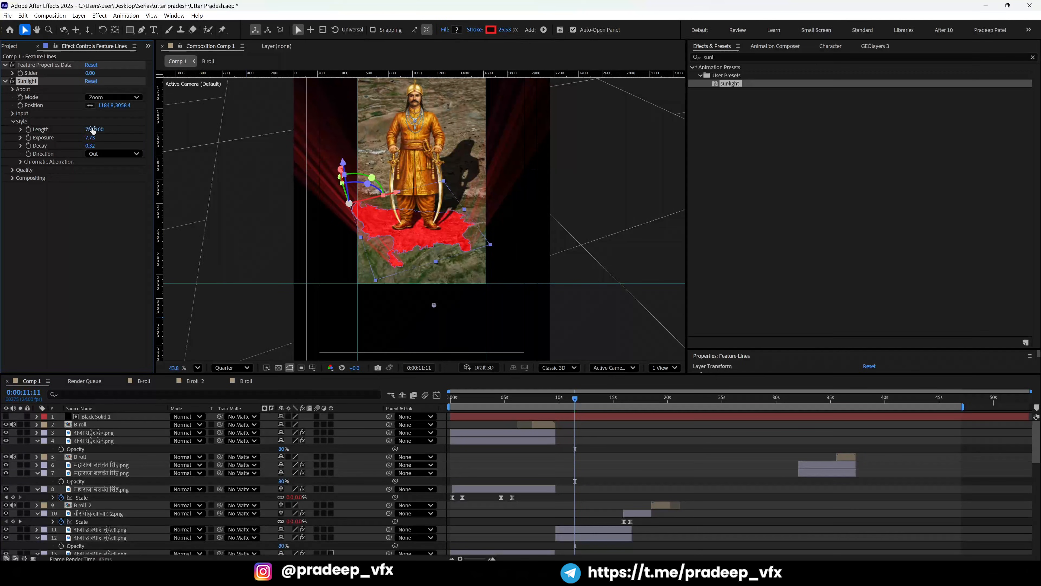
pyautogui.moveTo(226, 120); pyautogui.dragTo(66, 152)
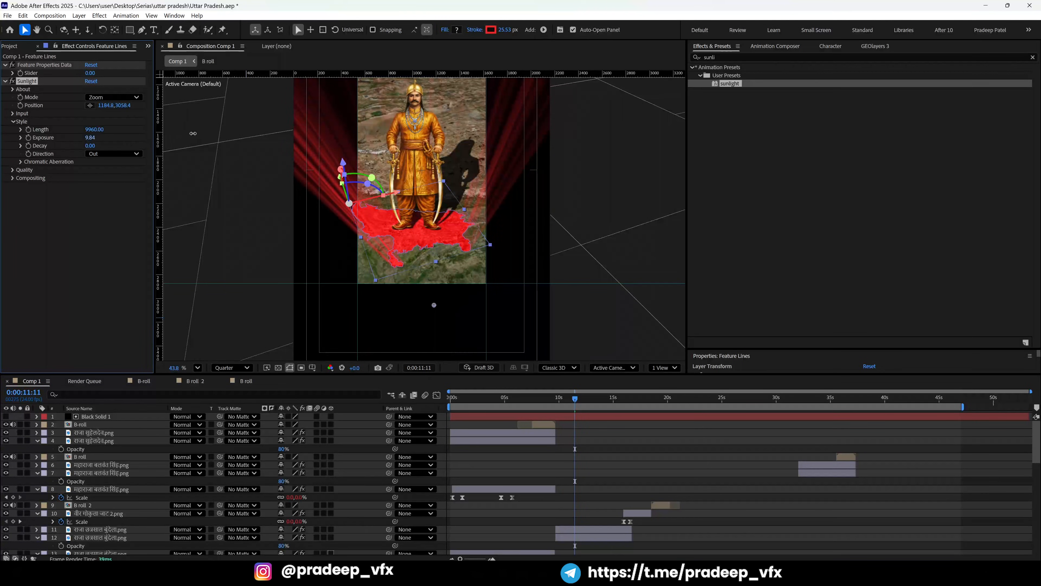
pyautogui.moveTo(491, 400); pyautogui.dragTo(433, 388)
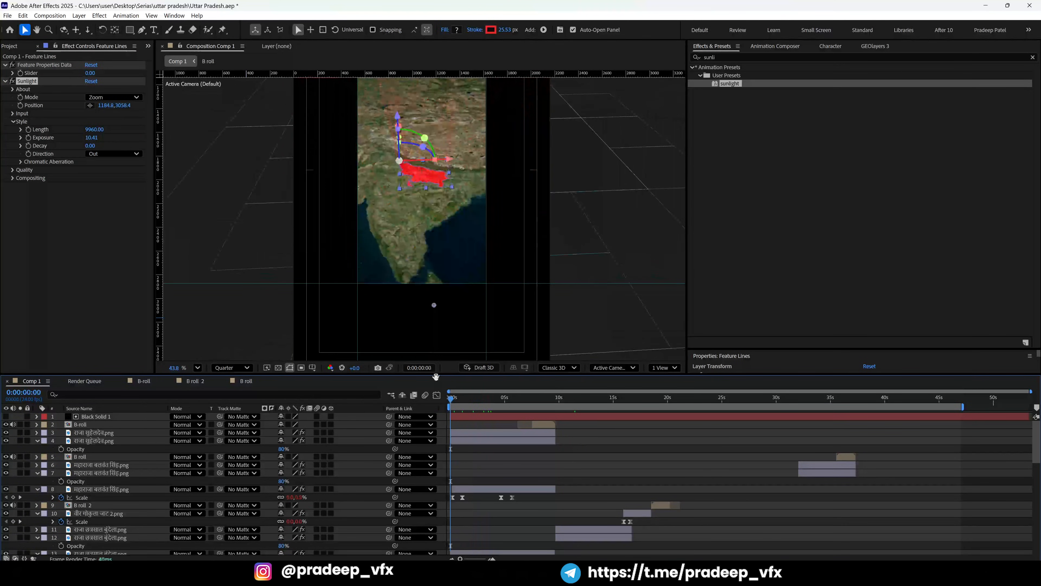
pyautogui.press('space')
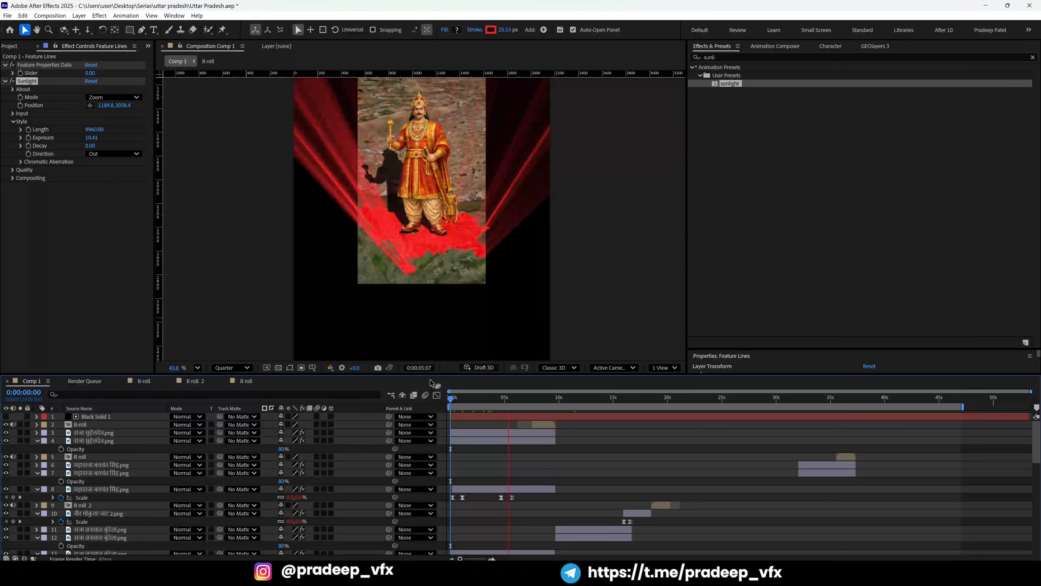
pyautogui.scroll(-3, 450, 225)
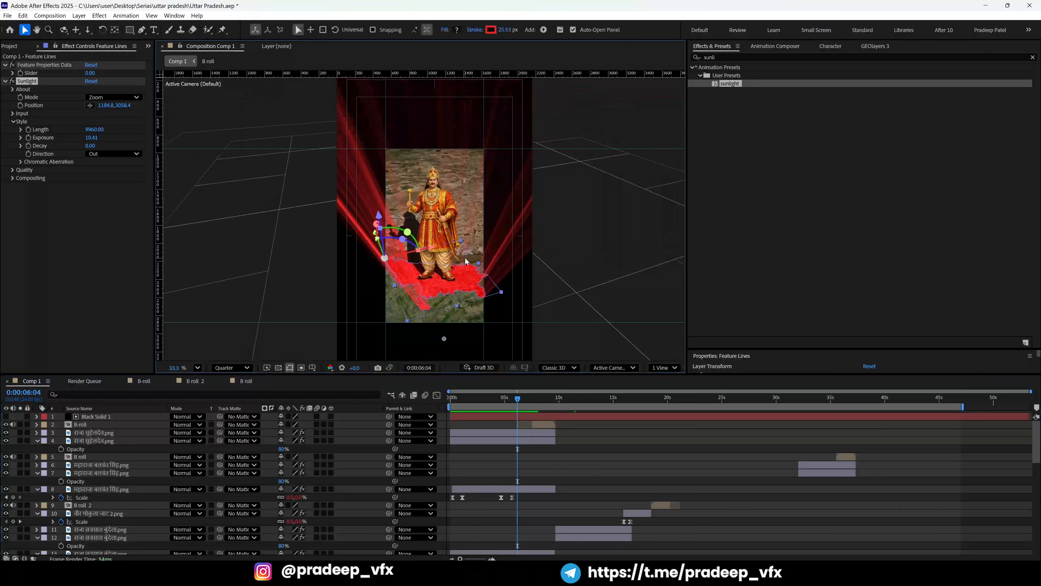
pyautogui.press('`')
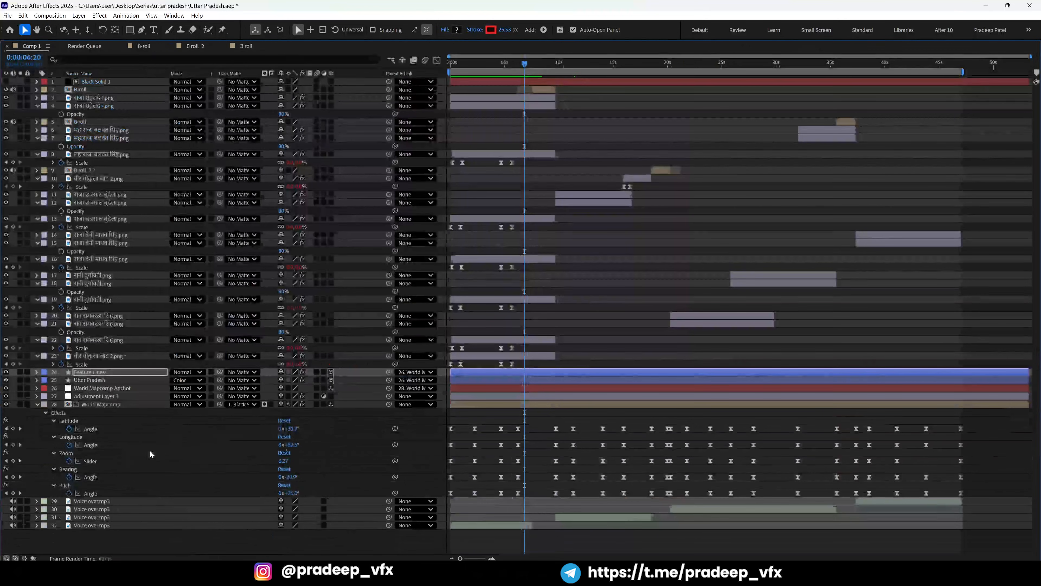
pyautogui.press('`')
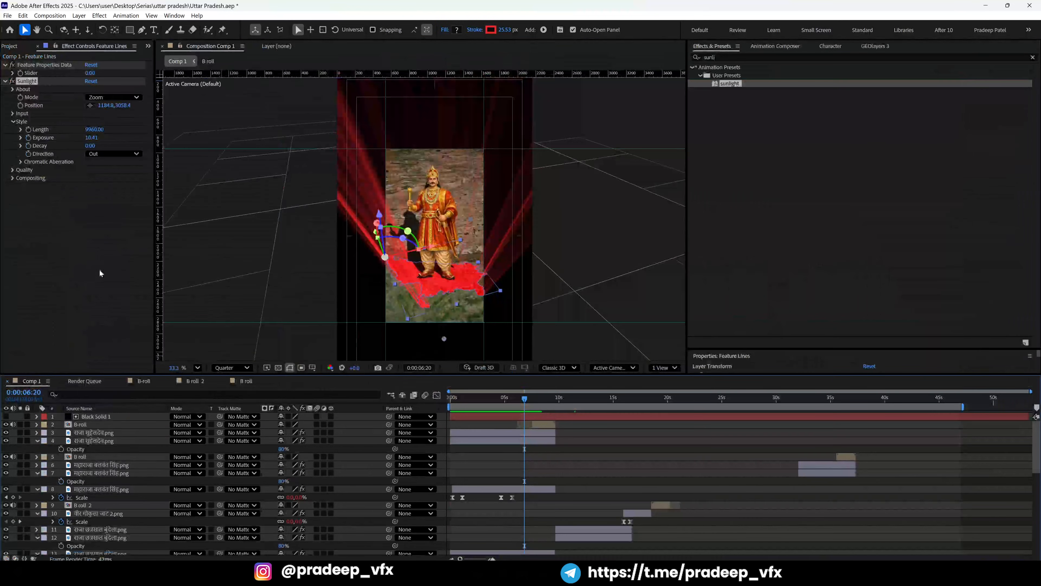
# Create a new 1080 × 1920 px composition at 24 fps and place Comp 1 in it as a layer.
pyautogui.click(12, 48)
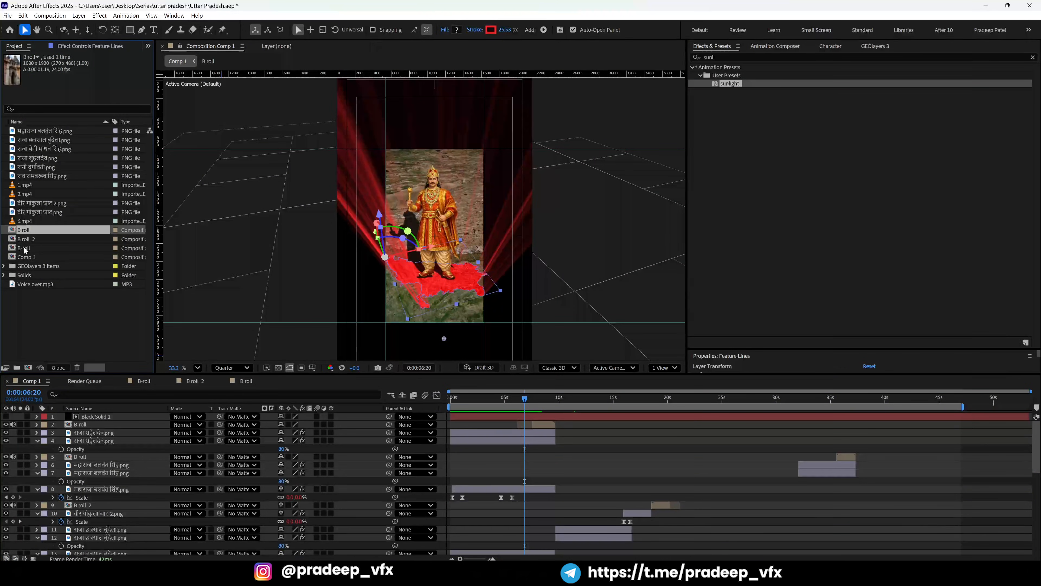
pyautogui.click(26, 257)
pyautogui.click(35, 311)
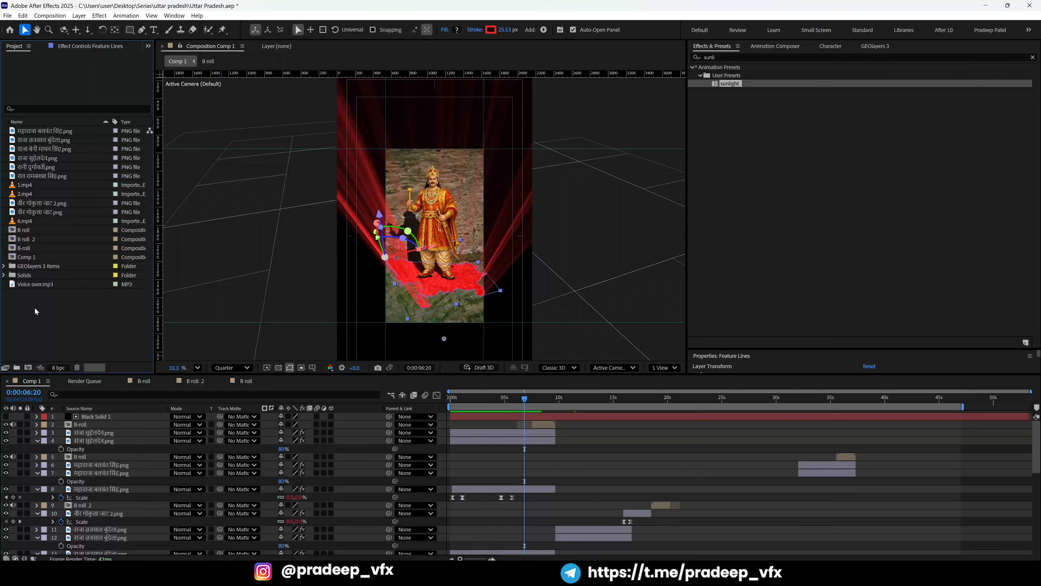
pyautogui.hotkey('ctrl', 'n')
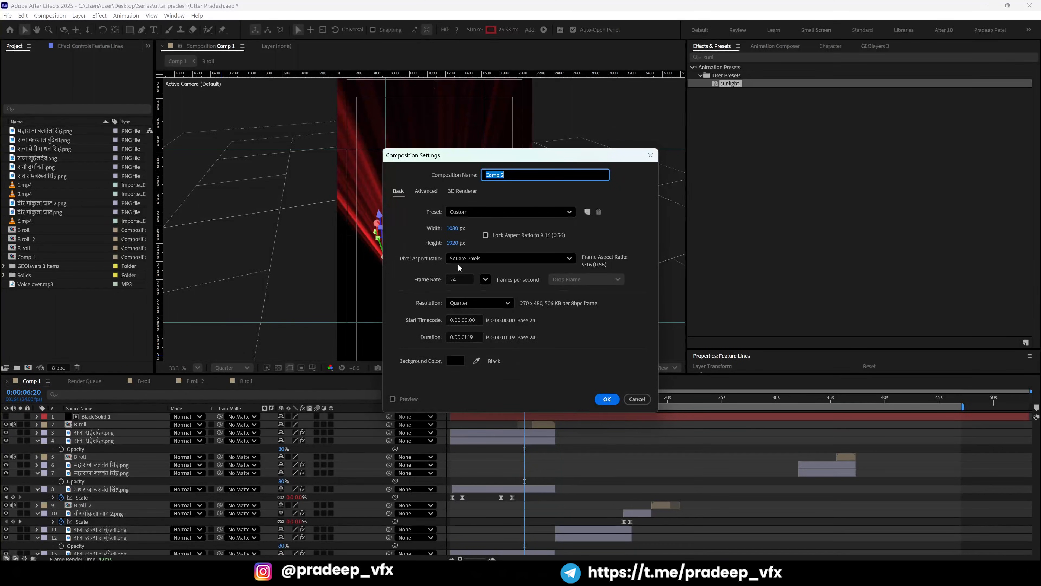
pyautogui.click(607, 399)
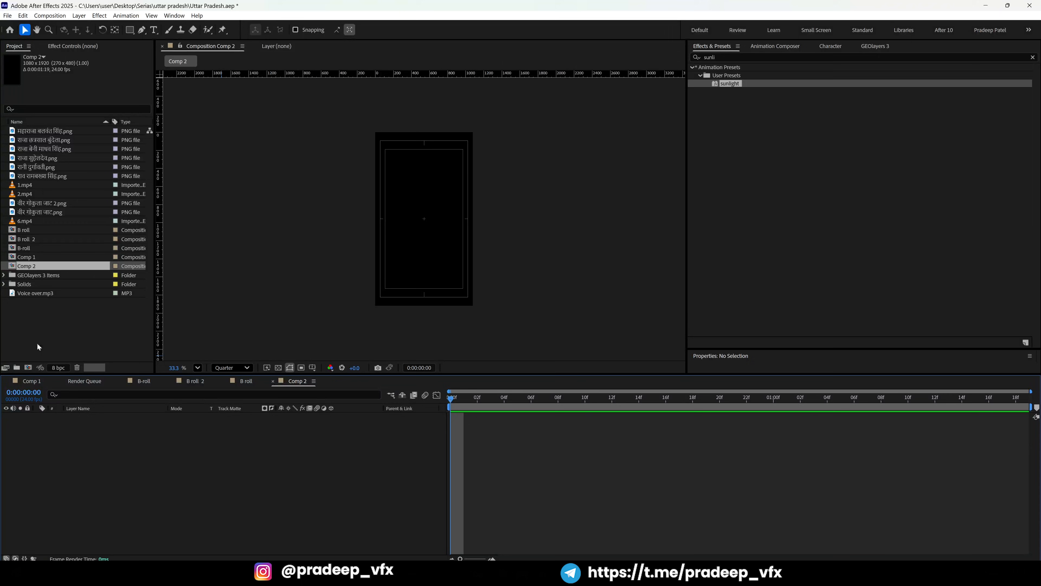
pyautogui.moveTo(24, 260); pyautogui.dragTo(81, 450)
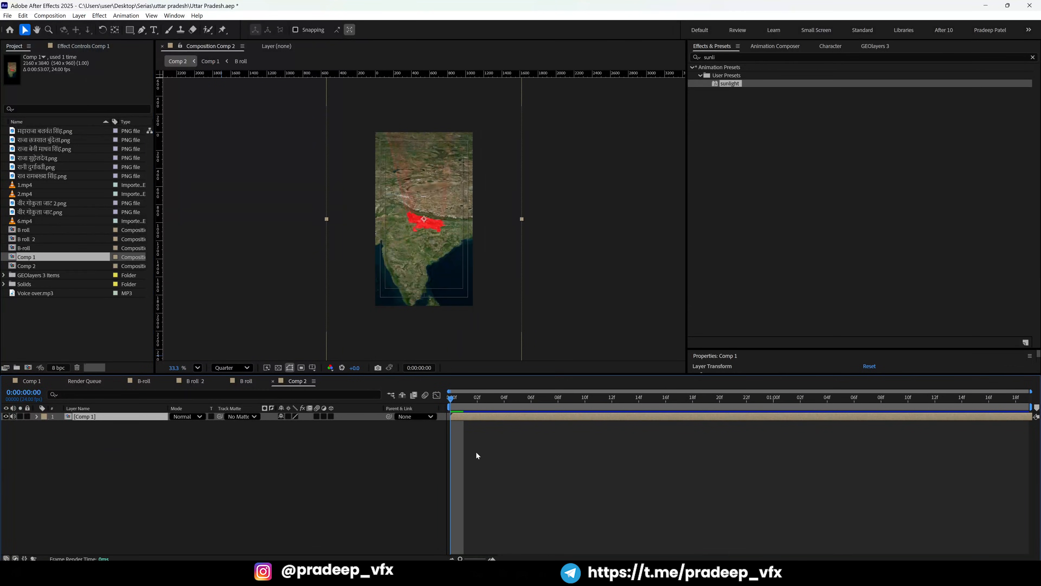
# Try scaling the nested Comp 1 layer down to 89%, and undo the change.
pyautogui.click(485, 463)
pyautogui.press('s')
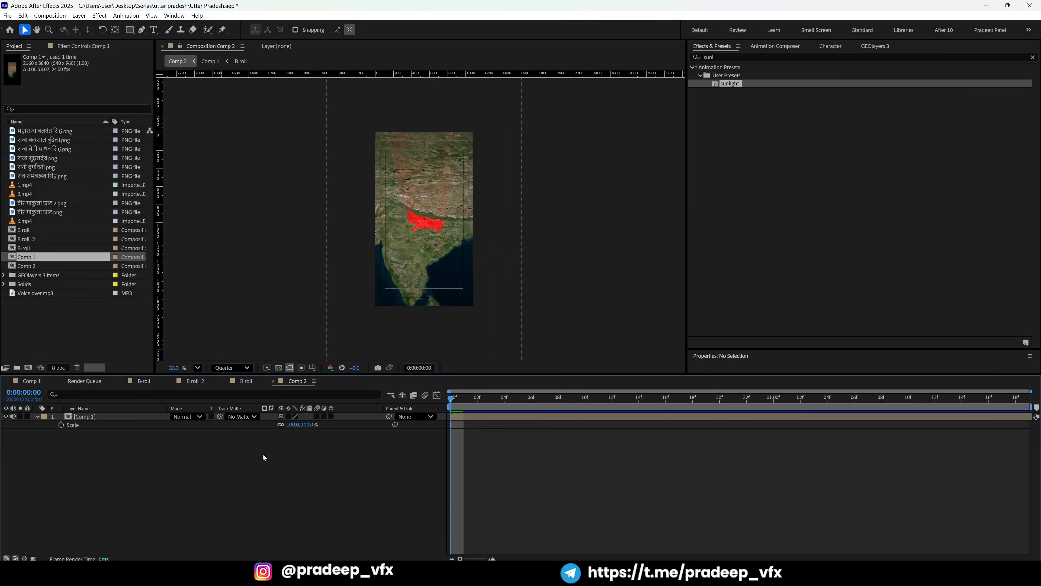
pyautogui.moveTo(291, 425); pyautogui.dragTo(292, 430)
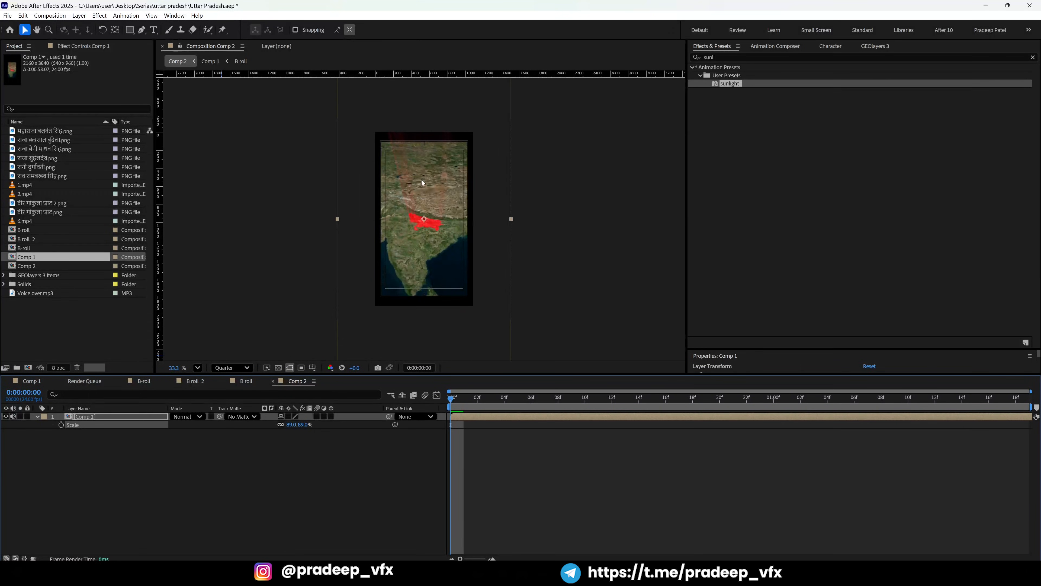
pyautogui.hotkey('ctrl', 'z')
# Preview the new composition briefly and set its duration to 0:00:57:19.
pyautogui.press('space')
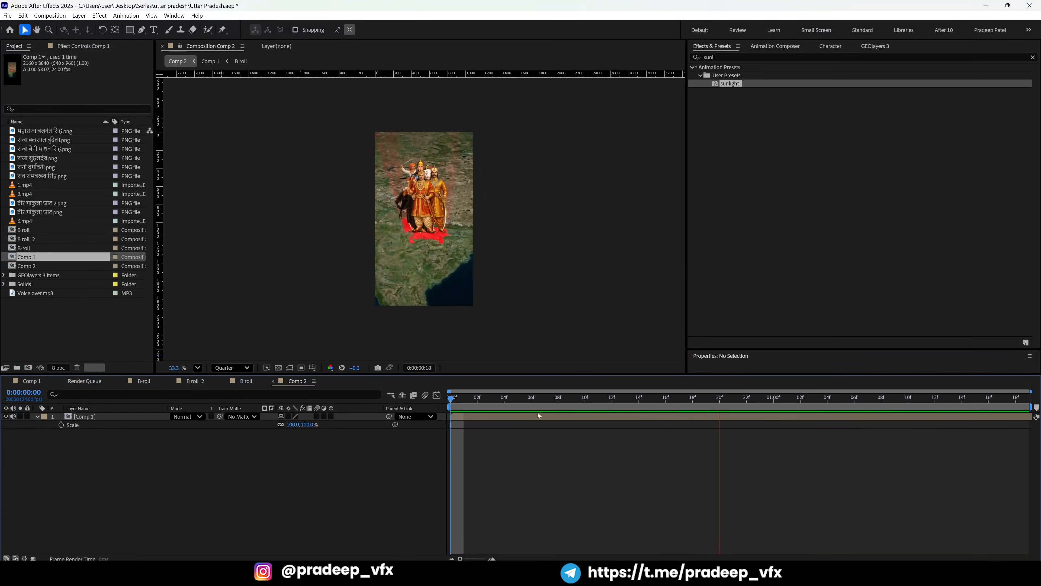
pyautogui.press('space')
pyautogui.press("'")
pyautogui.hotkey('ctrl', 'k')
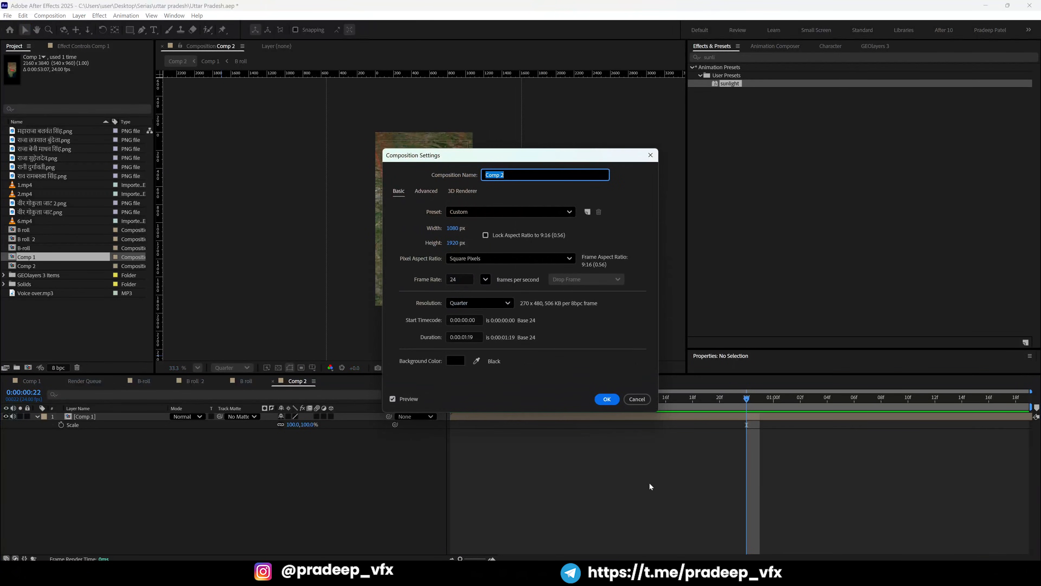
pyautogui.click(466, 336)
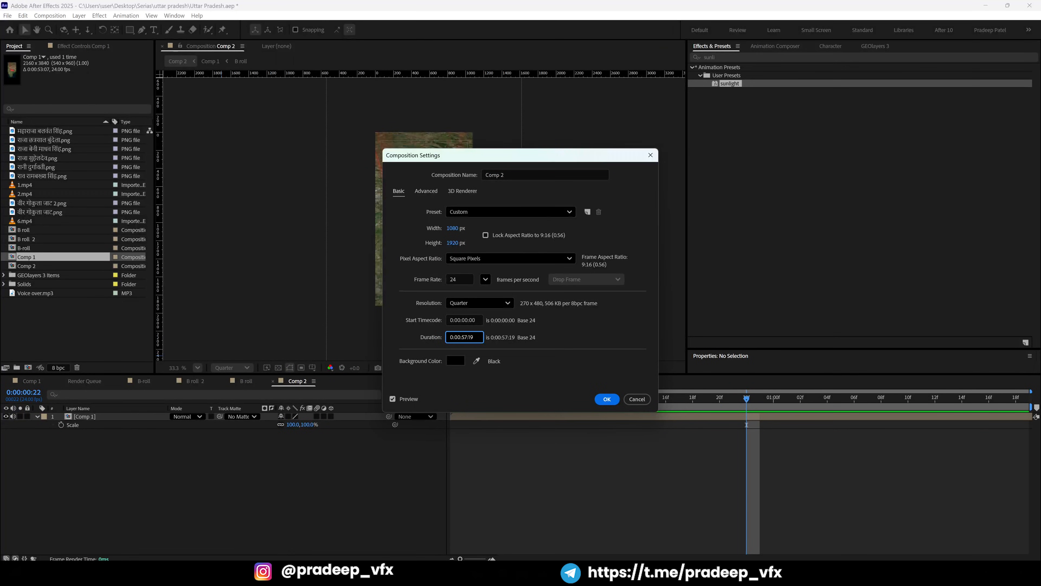
pyautogui.press('Return')
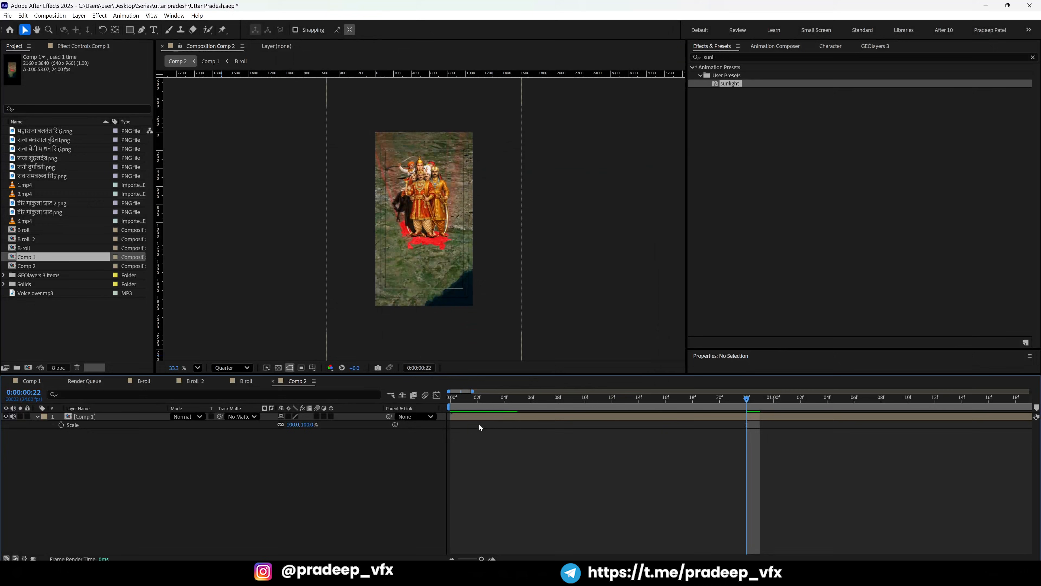
# Play back the new composition and scrub through the rest of its timeline to review the framed map animation.
pyautogui.scroll(-5, 478, 424)
pyautogui.press('space')
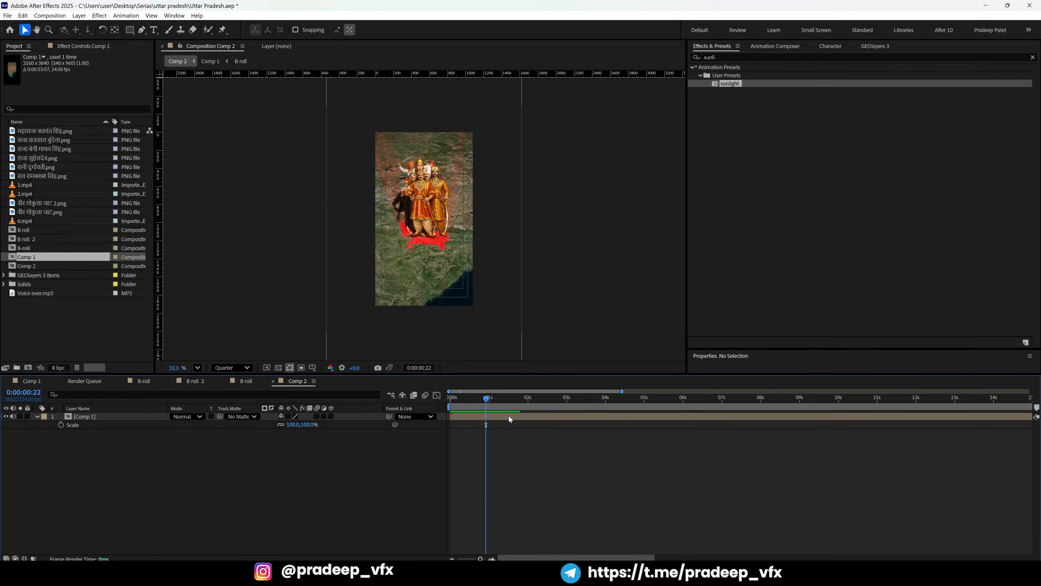
pyautogui.scroll(-3, 547, 463)
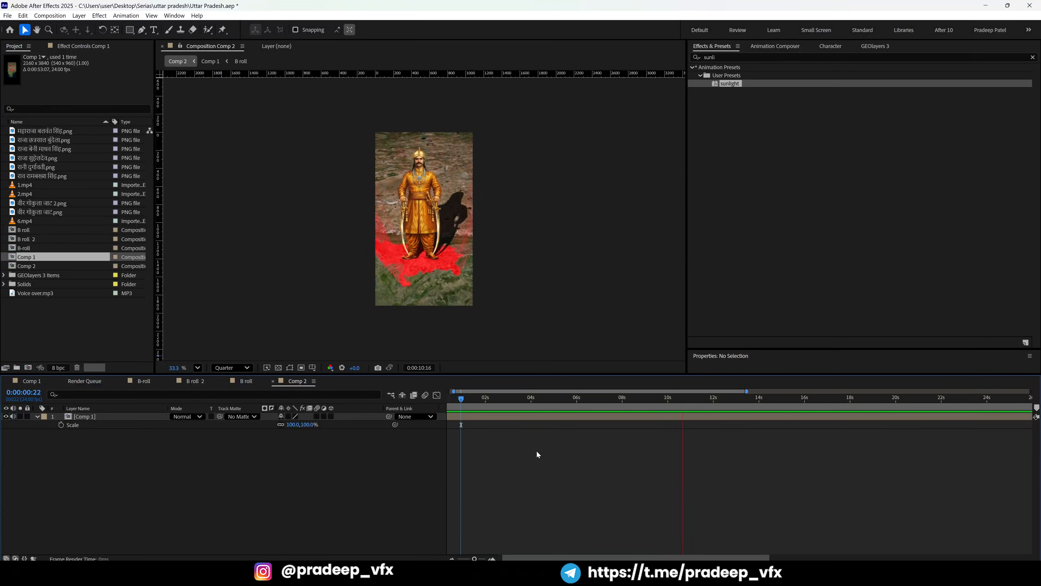
pyautogui.moveTo(724, 398); pyautogui.dragTo(981, 406)
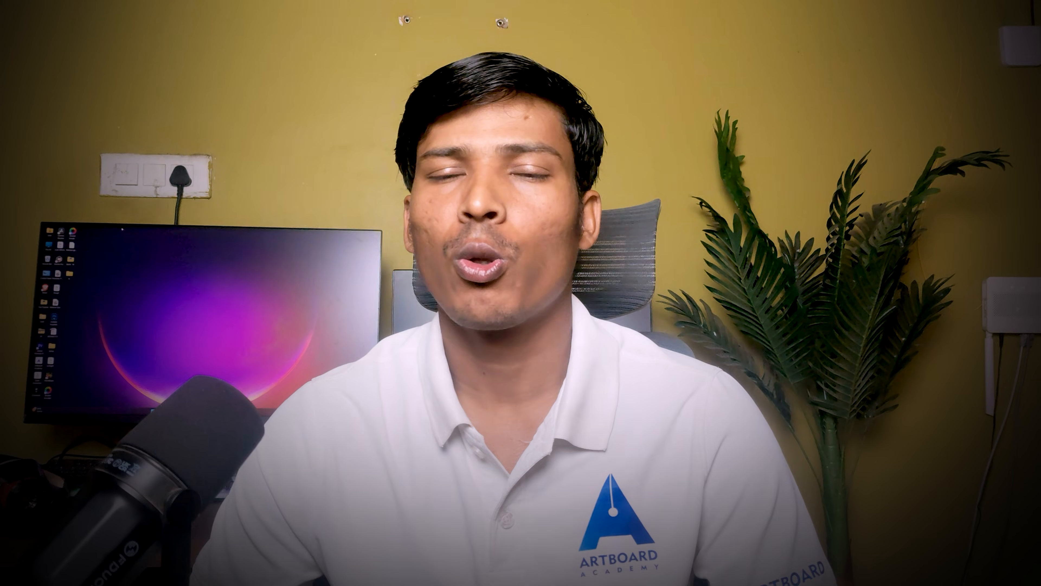